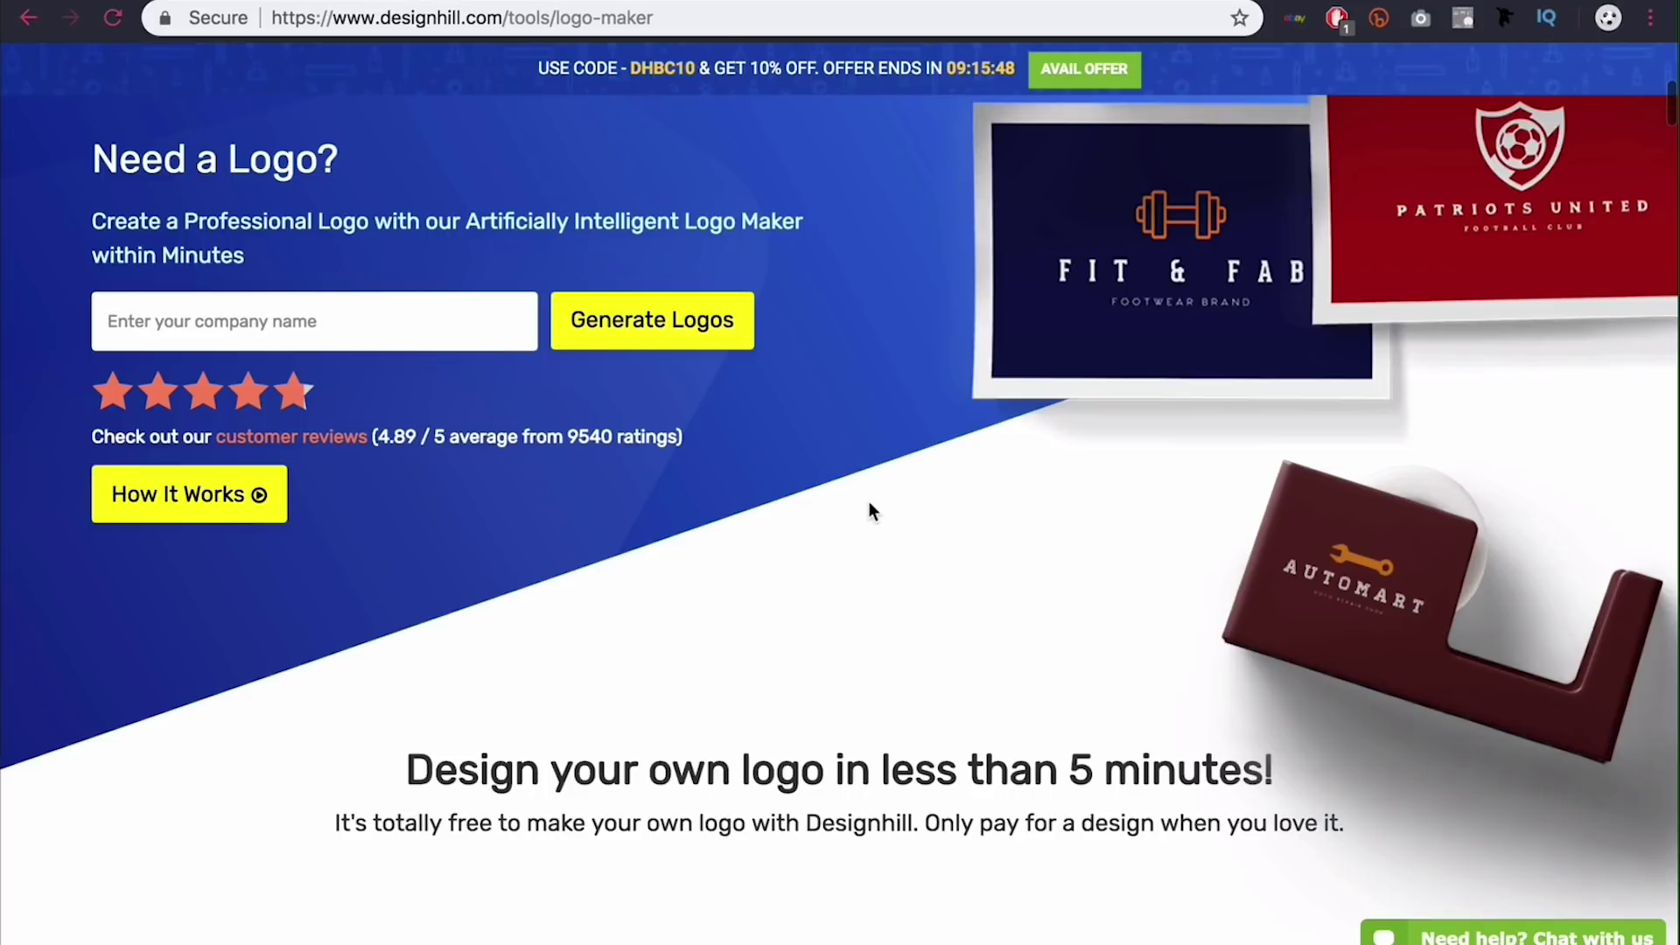
# Enter 'Qehzy' as the company name and generate logos
pyautogui.scroll(5, 789, 328)
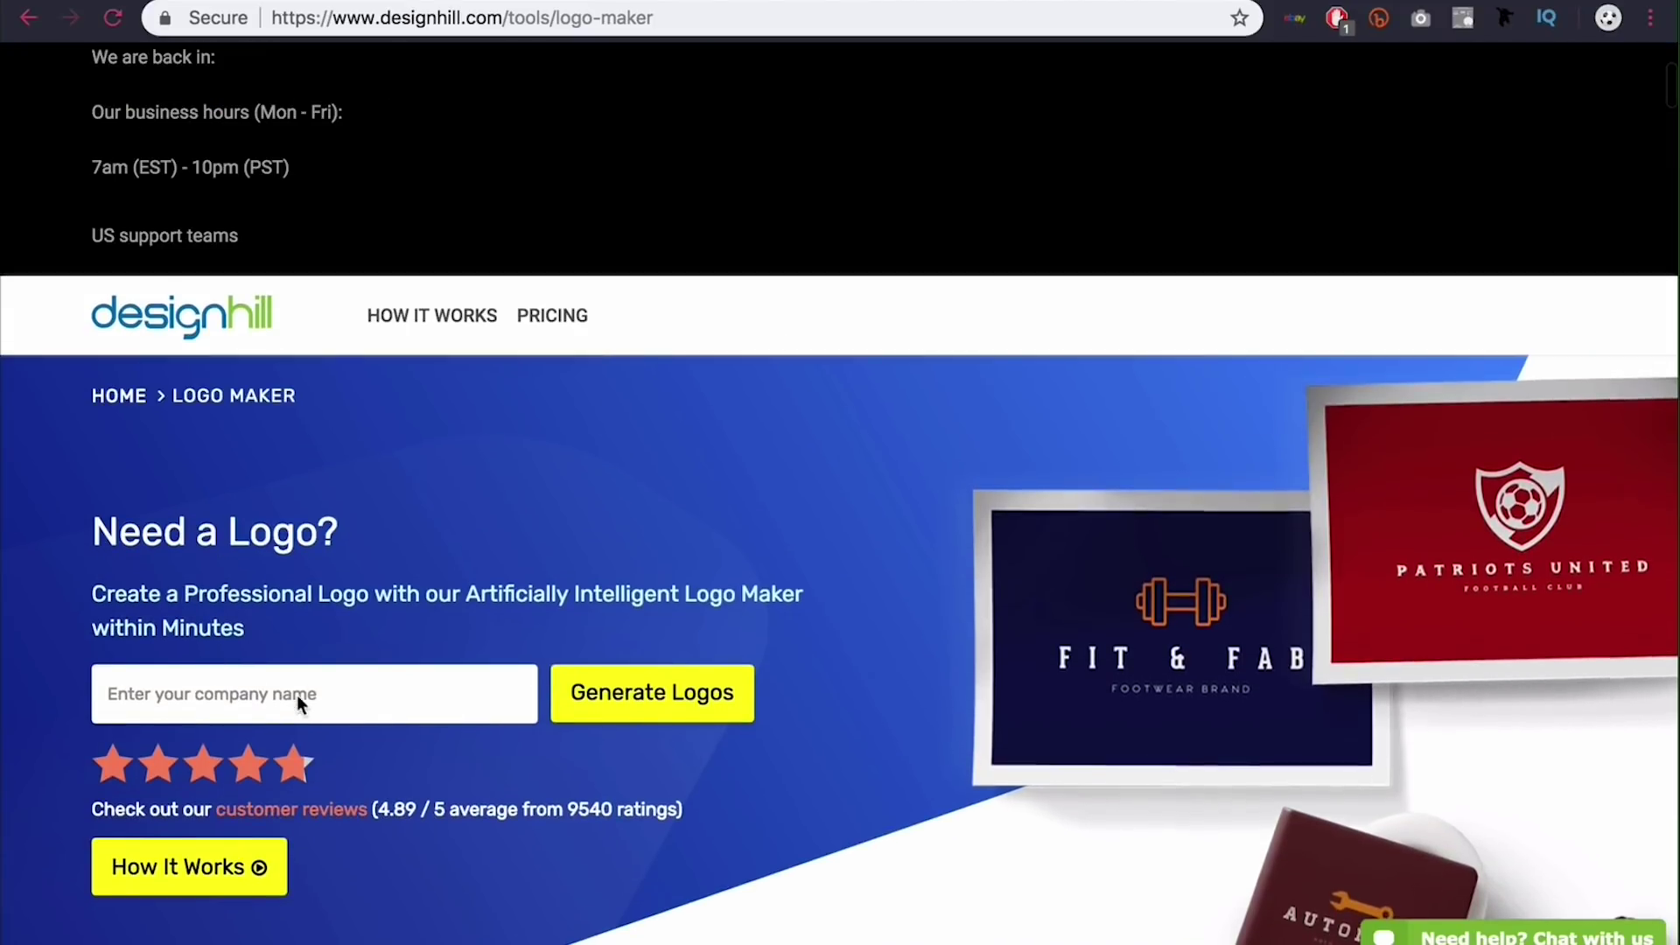
pyautogui.click(288, 700)
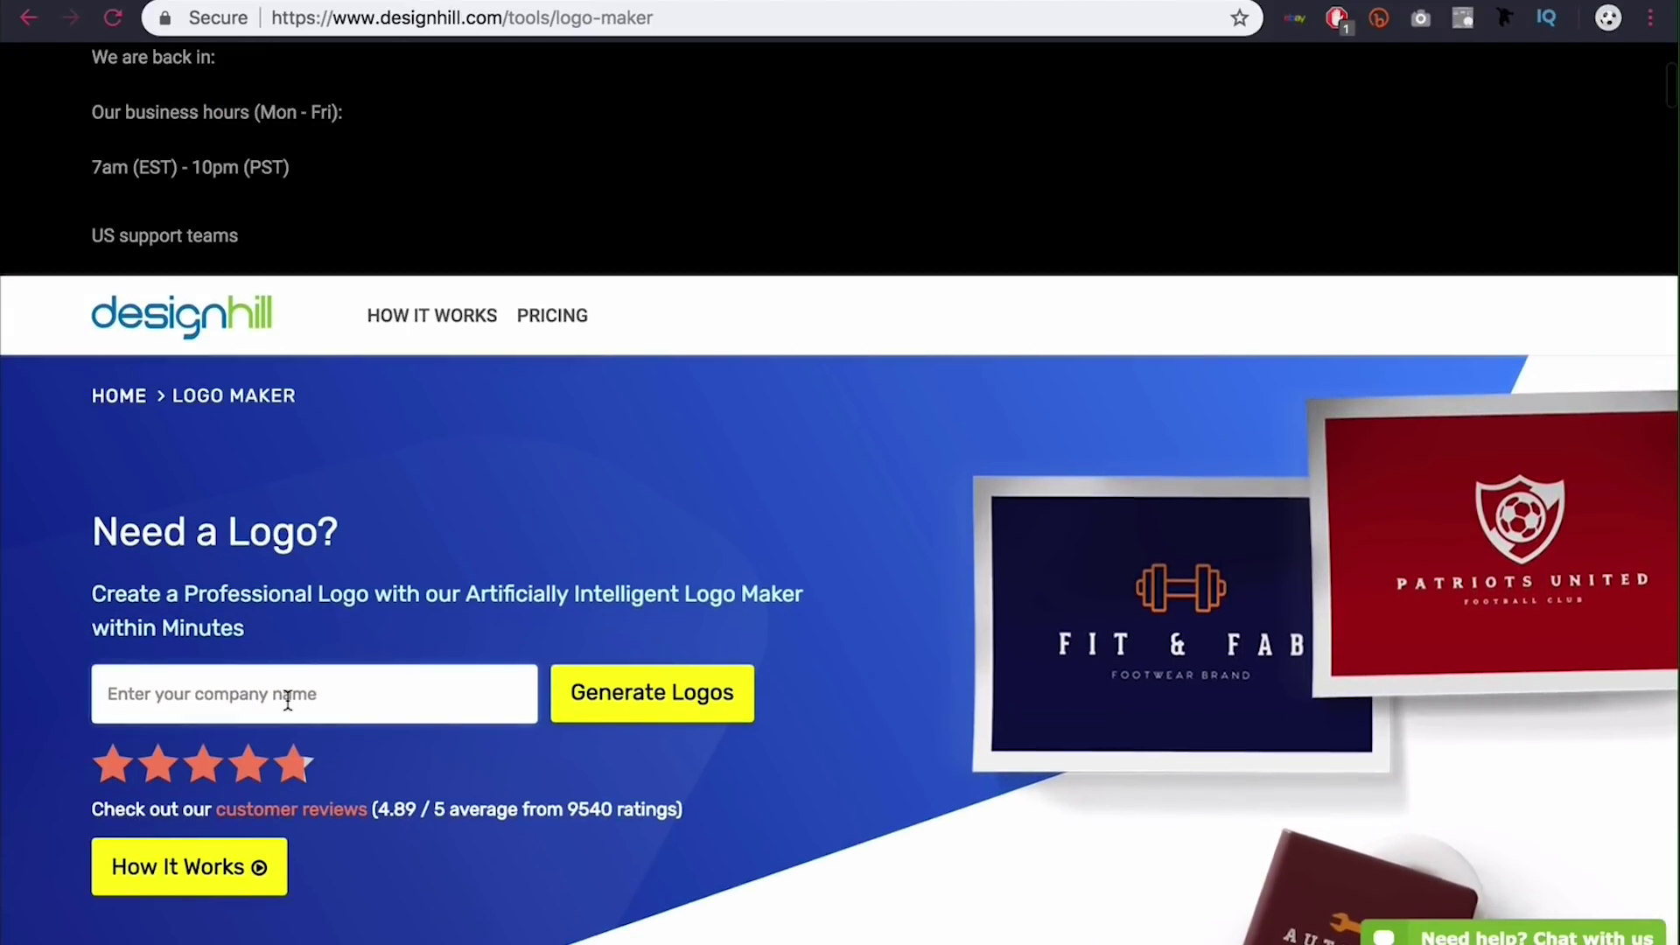
pyautogui.write('Qehzy')
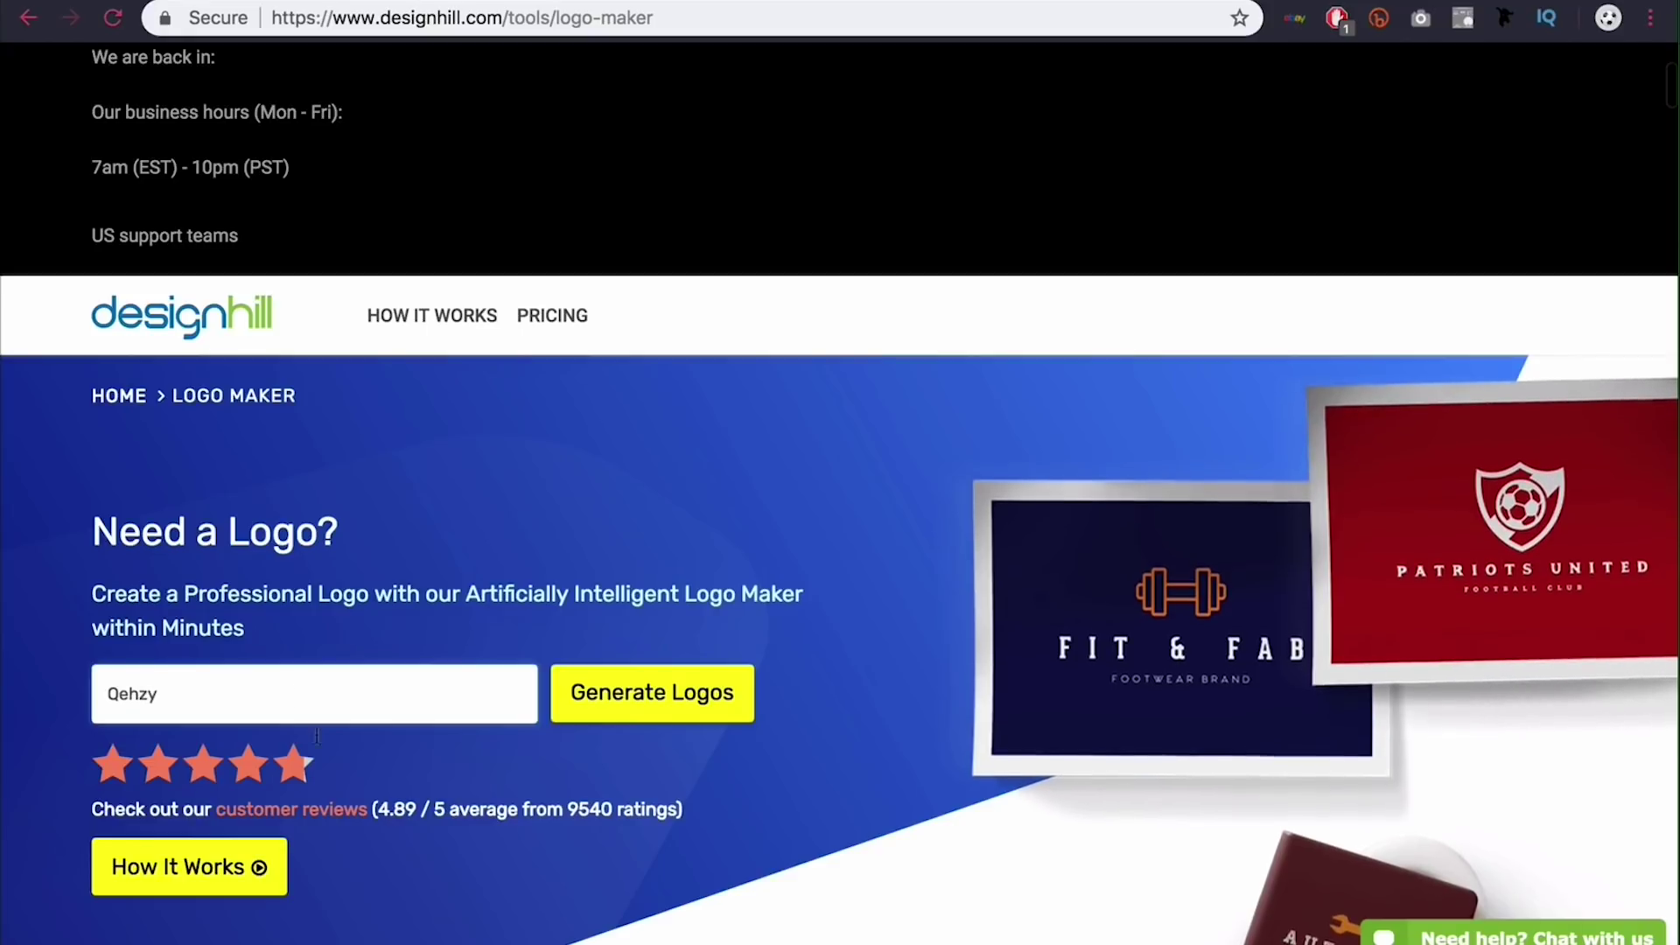
pyautogui.click(694, 701)
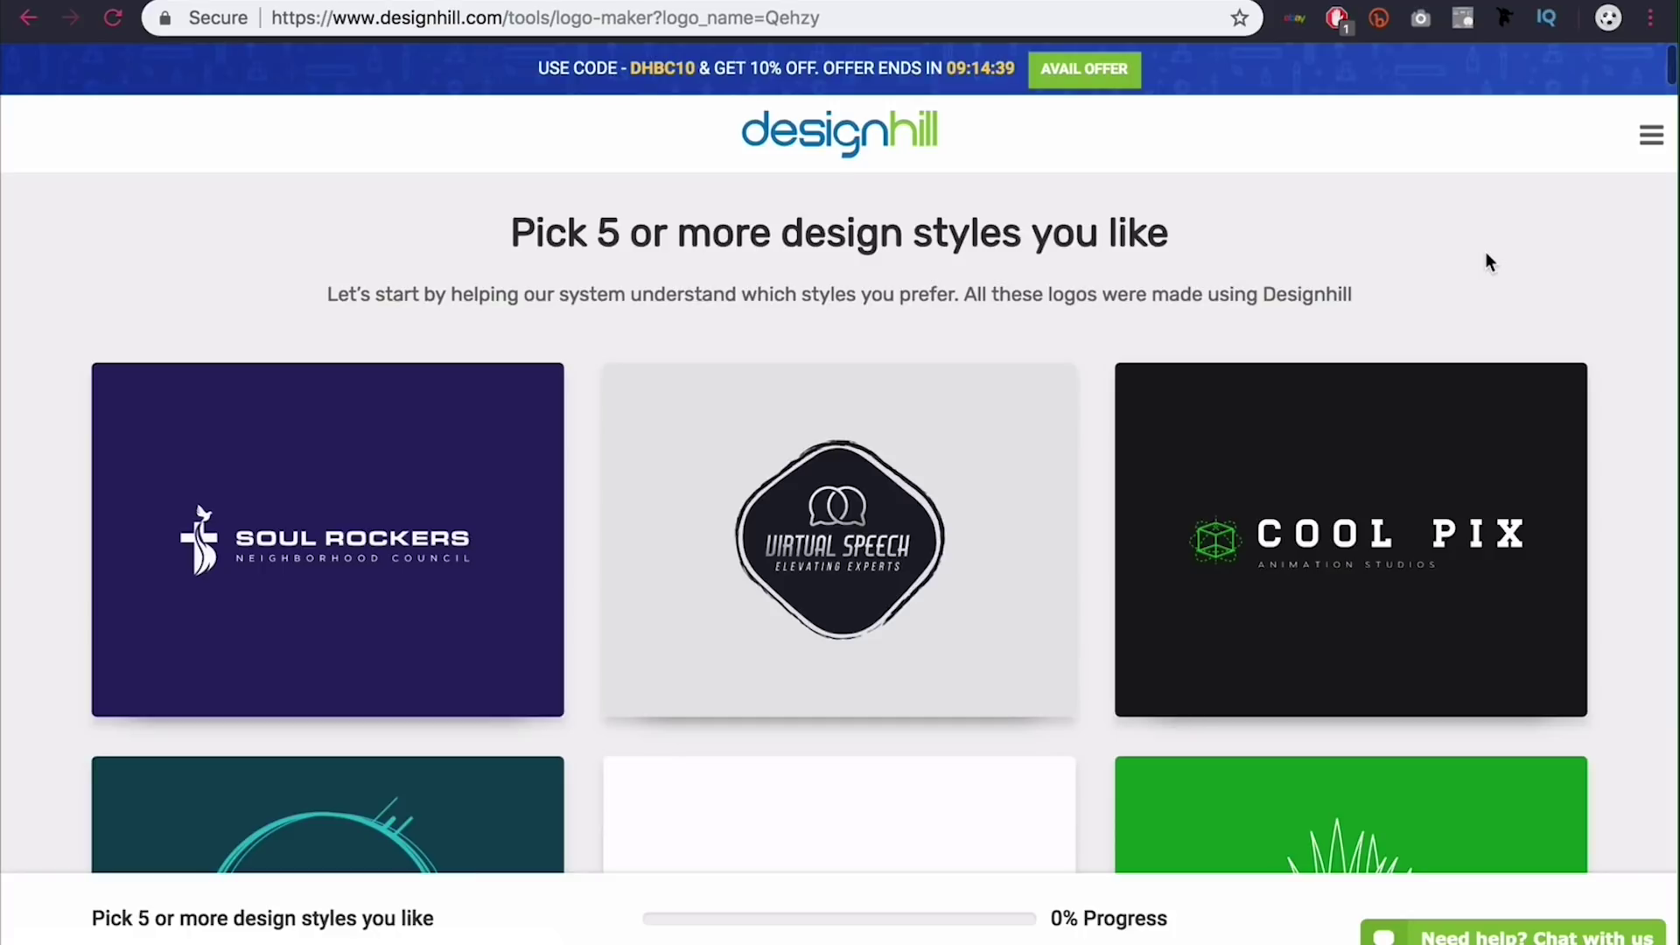
# Like the Cool Pix, Pupwhiz, Peach Orchard and one more logo style
pyautogui.scroll(-2, 1570, 285)
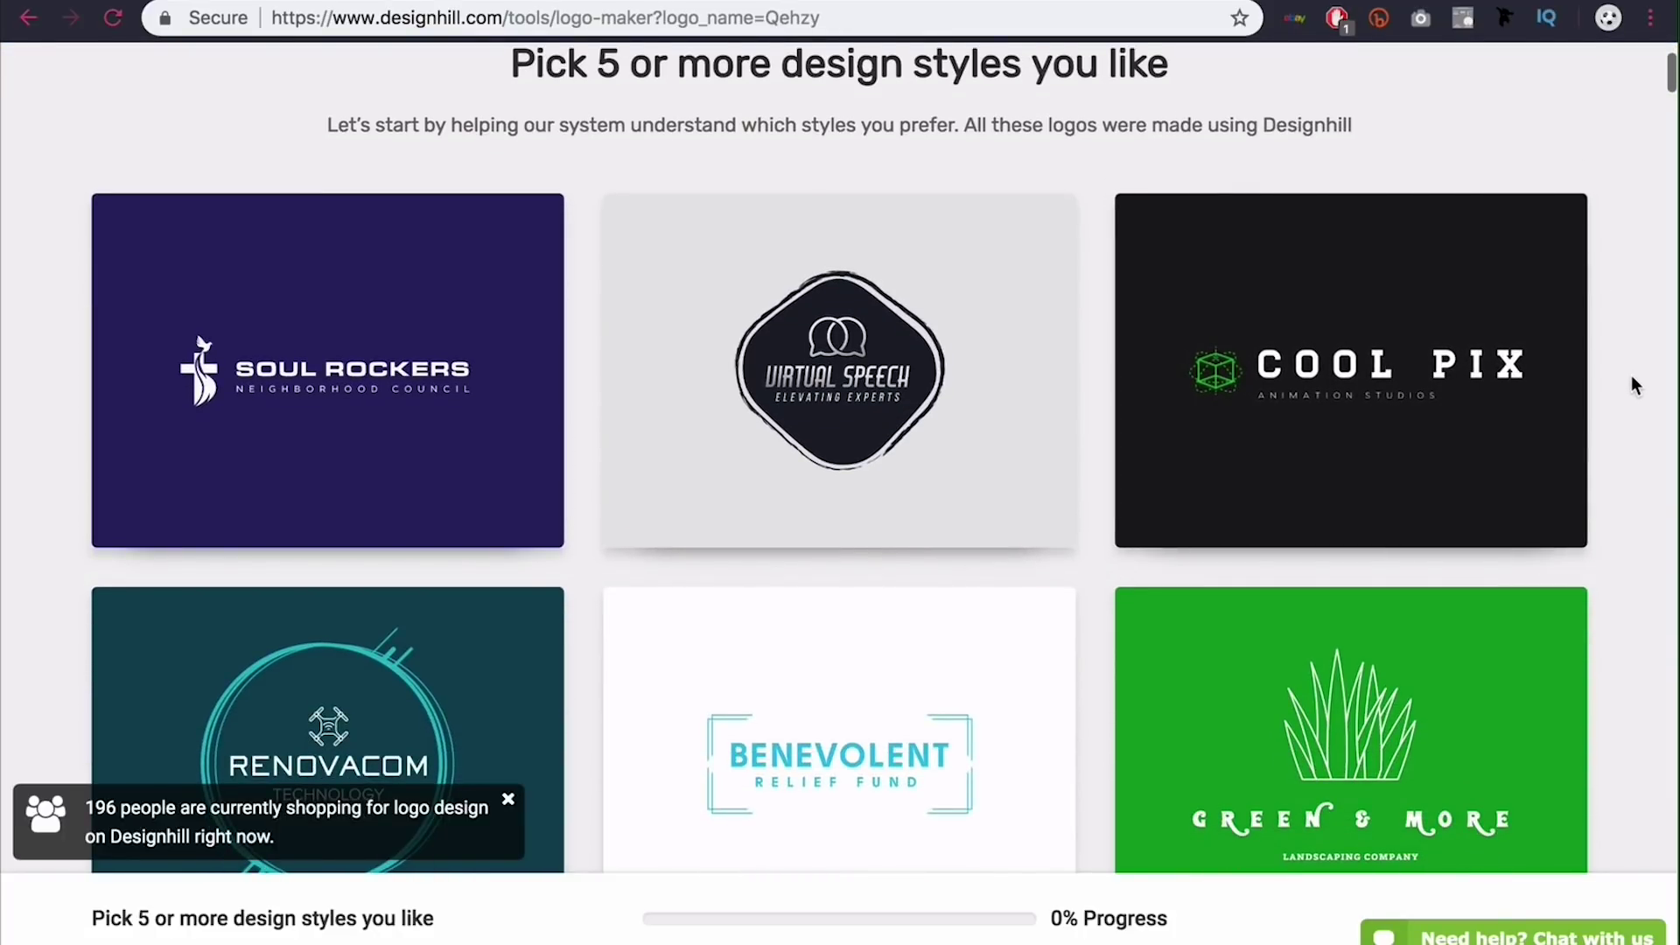
pyautogui.scroll(-2, 1632, 381)
pyautogui.click(1382, 232)
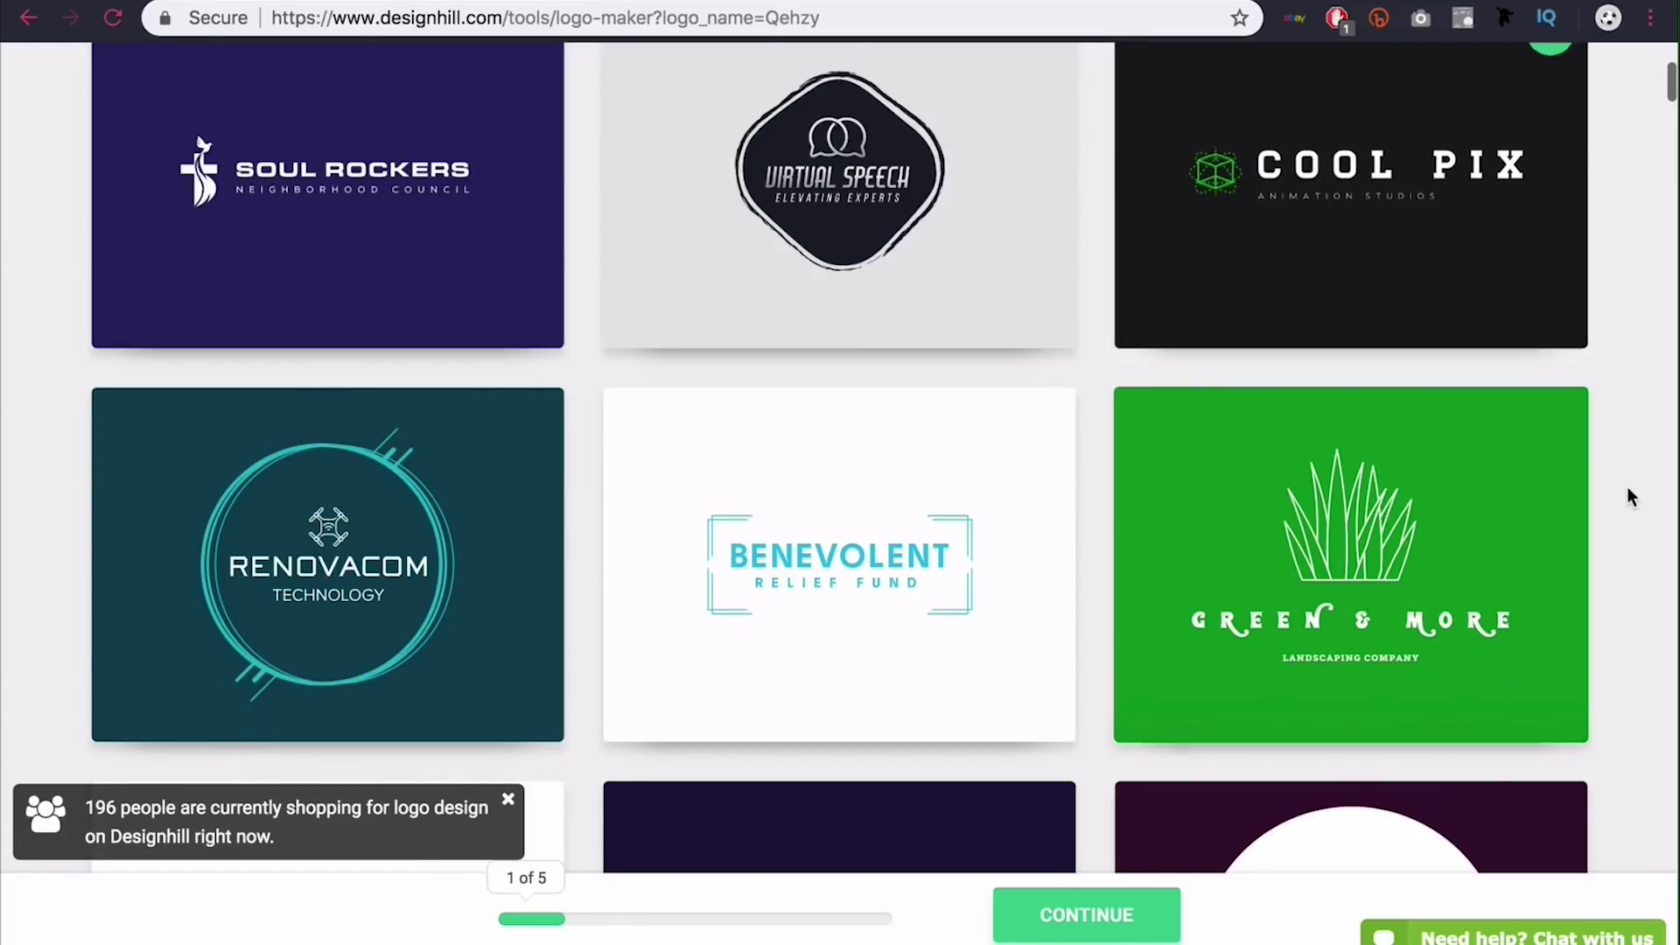
pyautogui.scroll(-6, 1627, 491)
pyautogui.scroll(-6, 1627, 495)
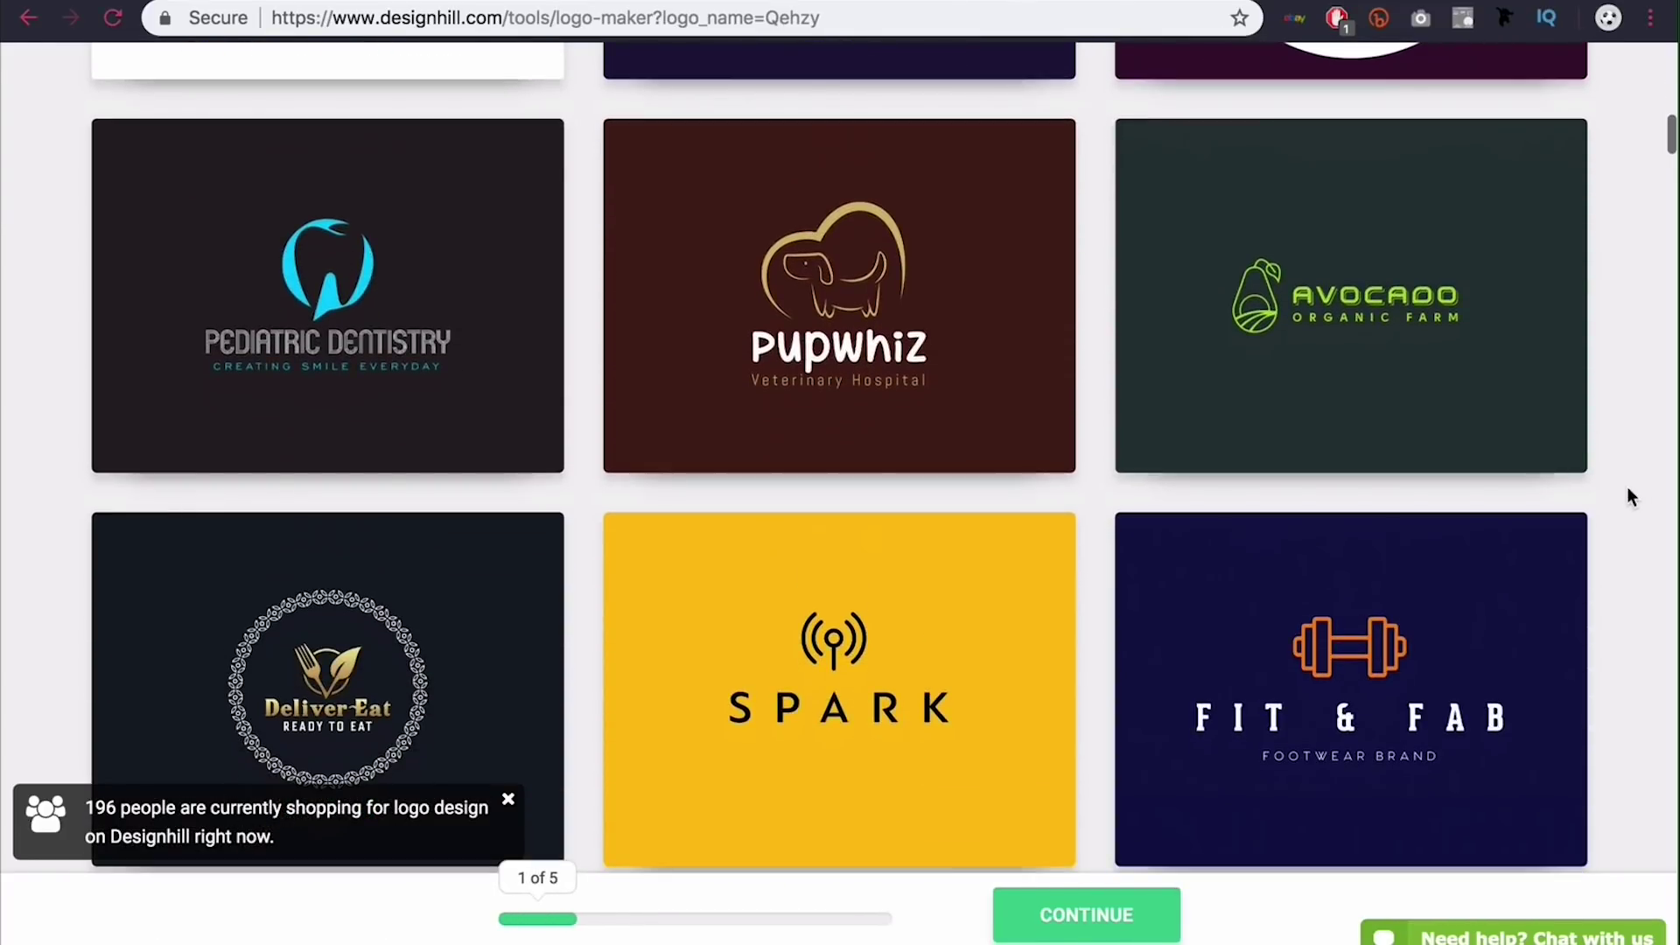
pyautogui.click(879, 350)
pyautogui.scroll(-15, 1083, 515)
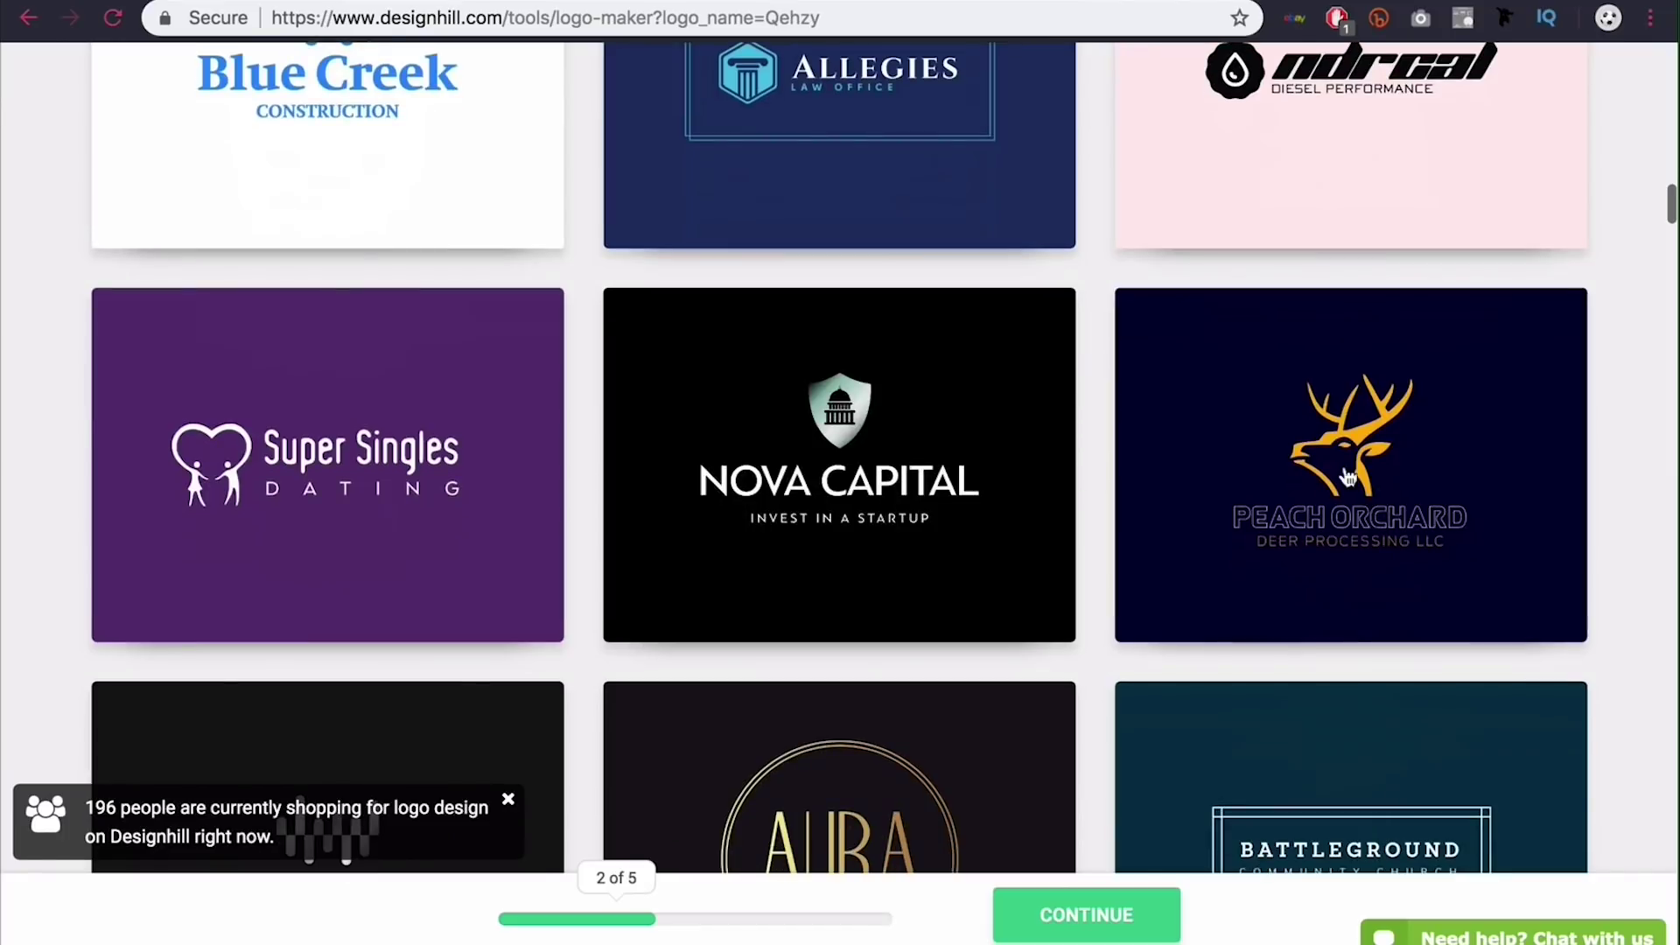
pyautogui.click(1347, 477)
pyautogui.scroll(-16, 1046, 570)
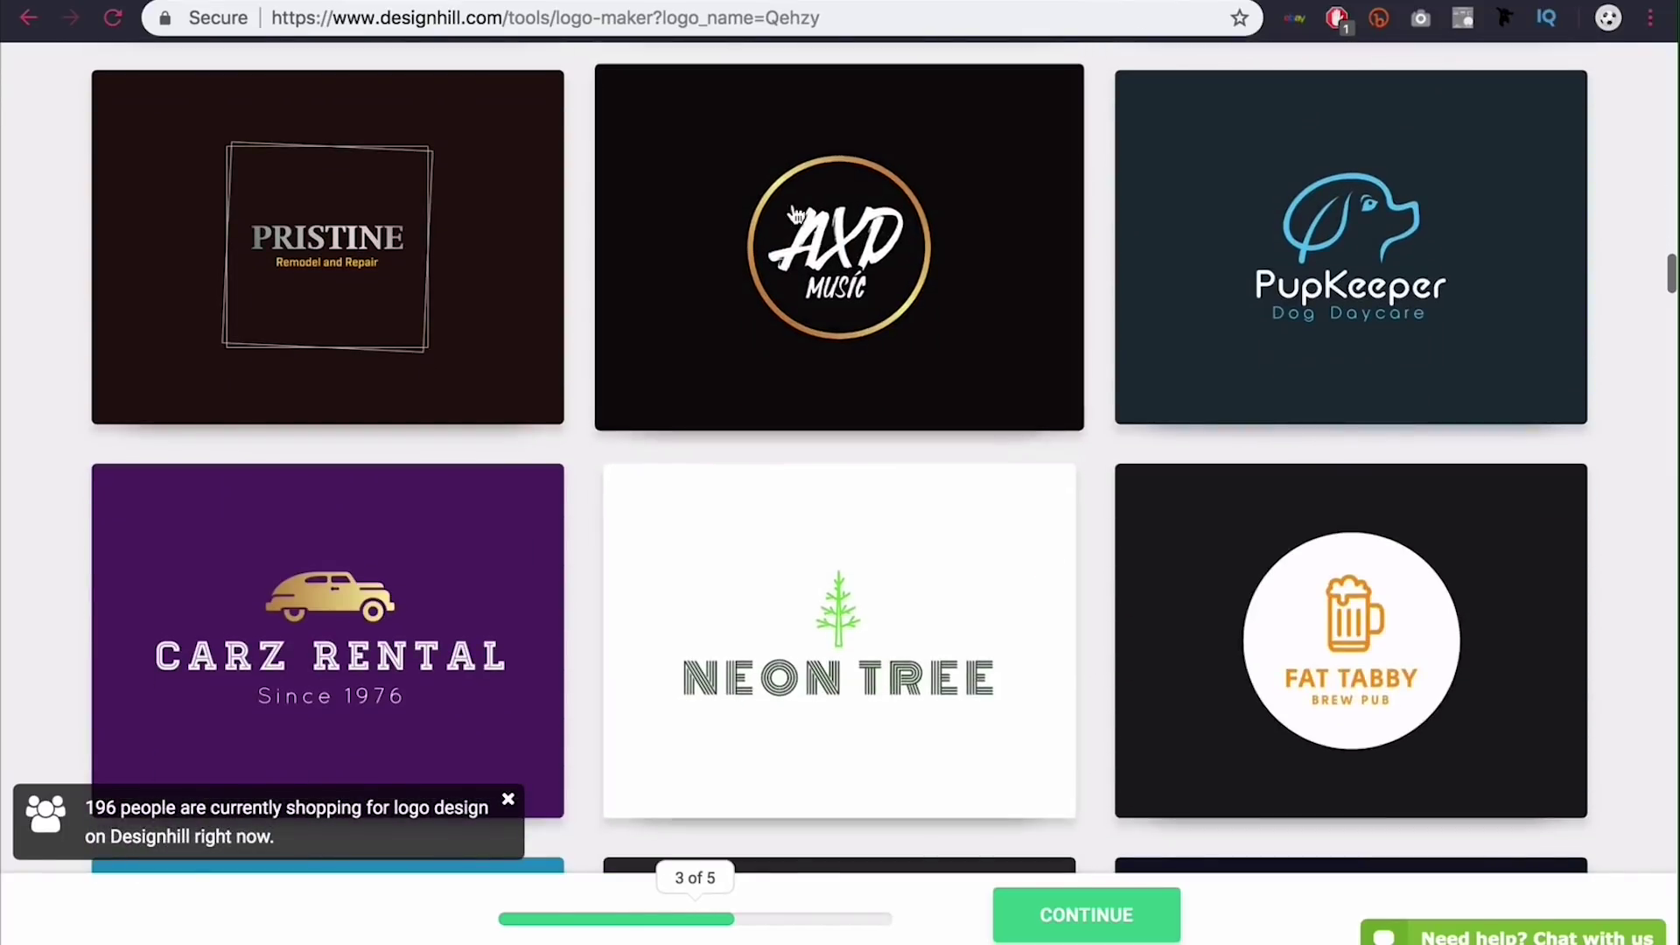
pyautogui.click(1063, 532)
# Like the Rimonim, Red Talk and Chef Crystal logo styles
pyautogui.scroll(-5, 1063, 532)
pyautogui.scroll(-9, 1063, 532)
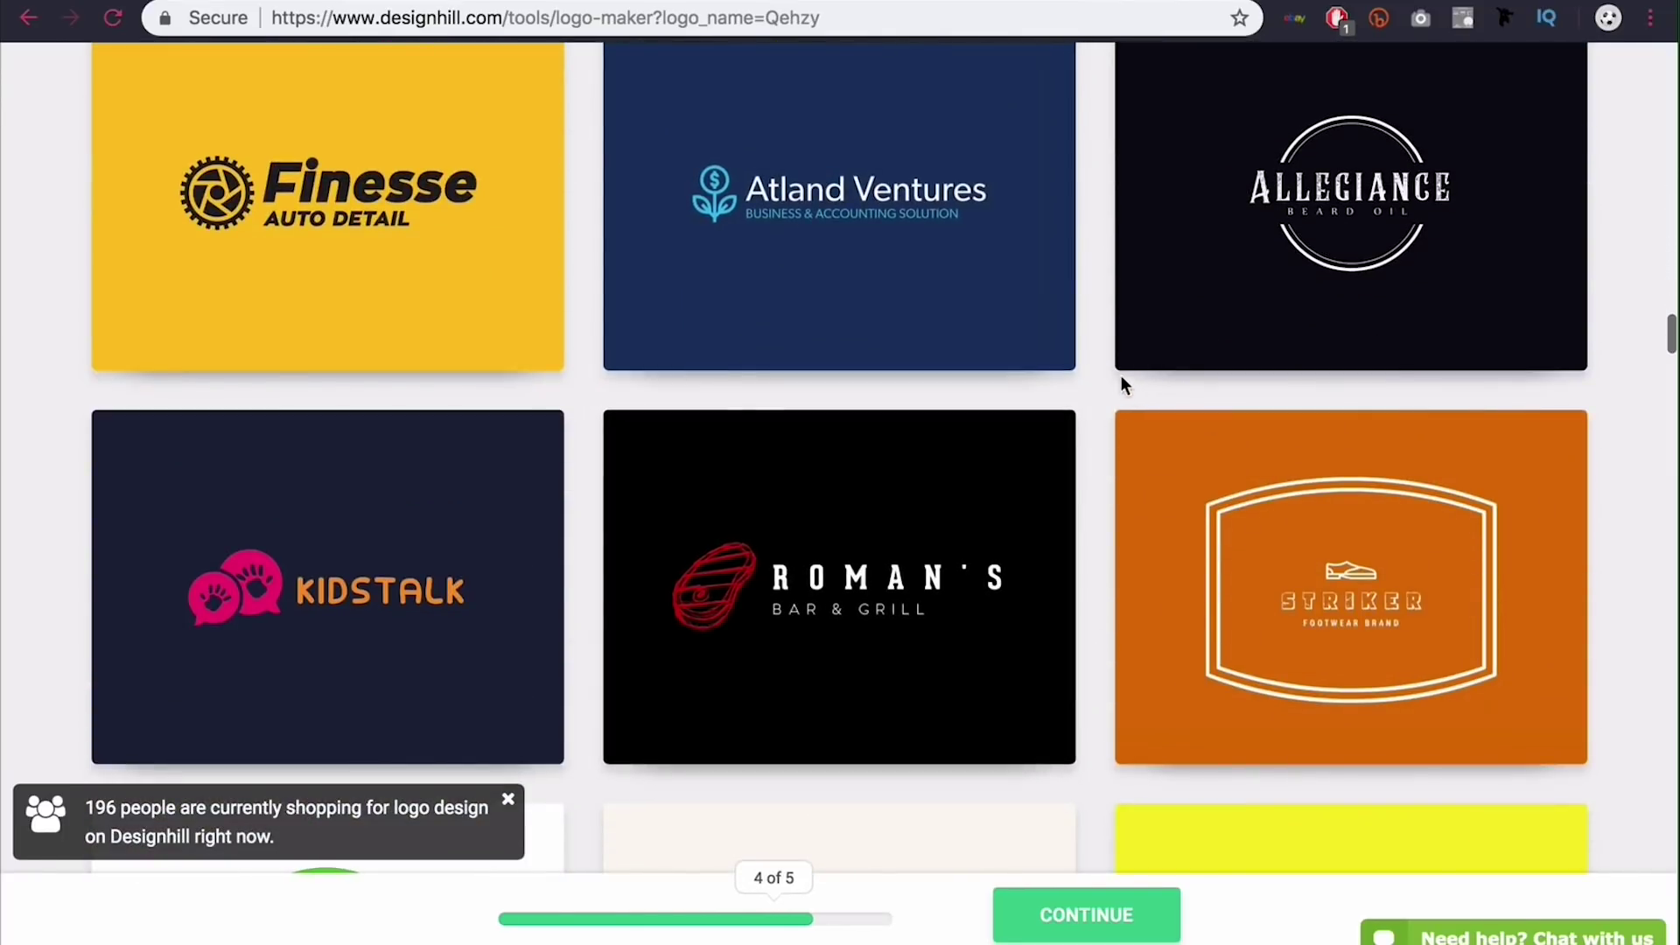
pyautogui.scroll(-2, 1102, 367)
pyautogui.scroll(-3, 1101, 368)
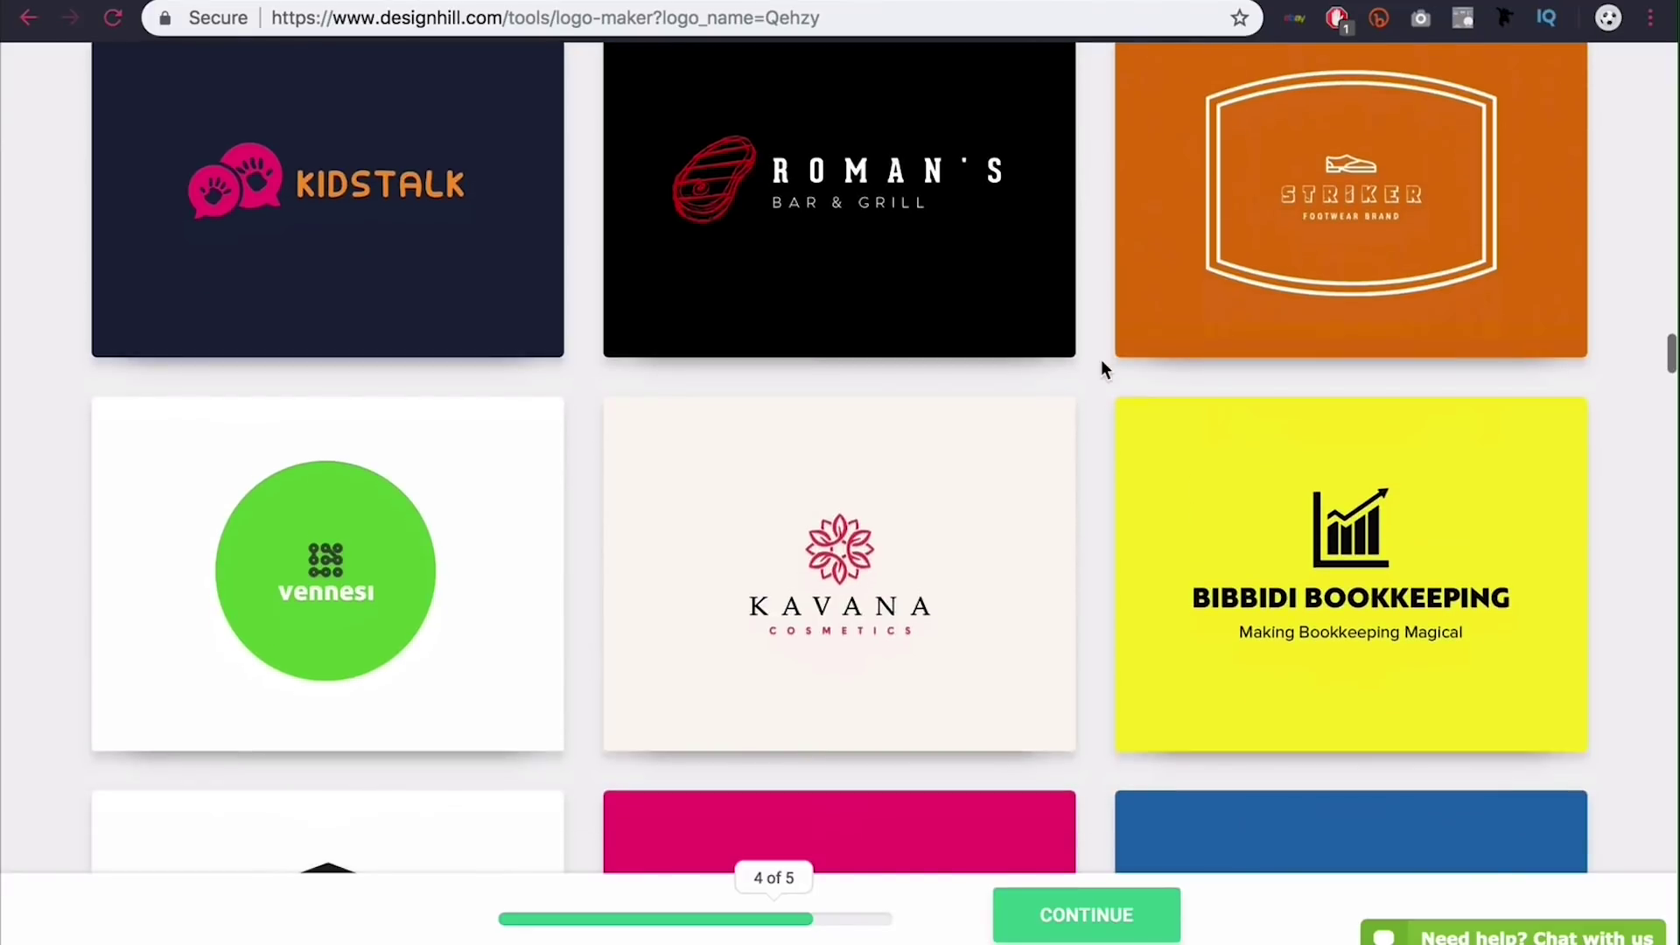
pyautogui.scroll(-2, 1102, 364)
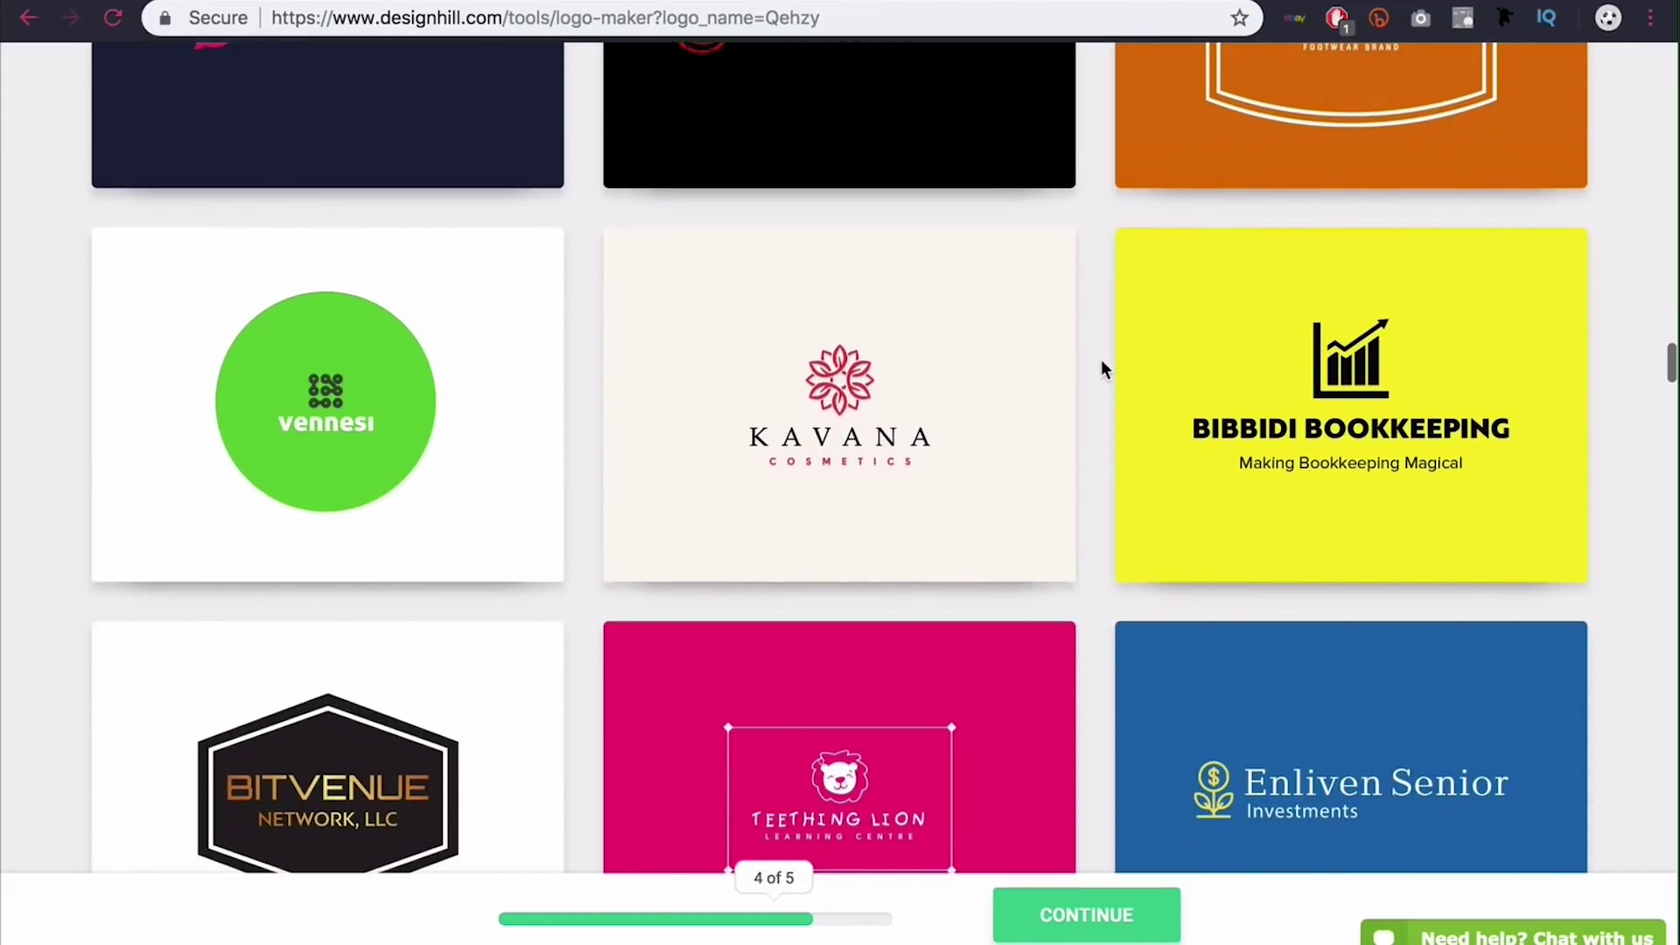
pyautogui.scroll(-3, 1101, 366)
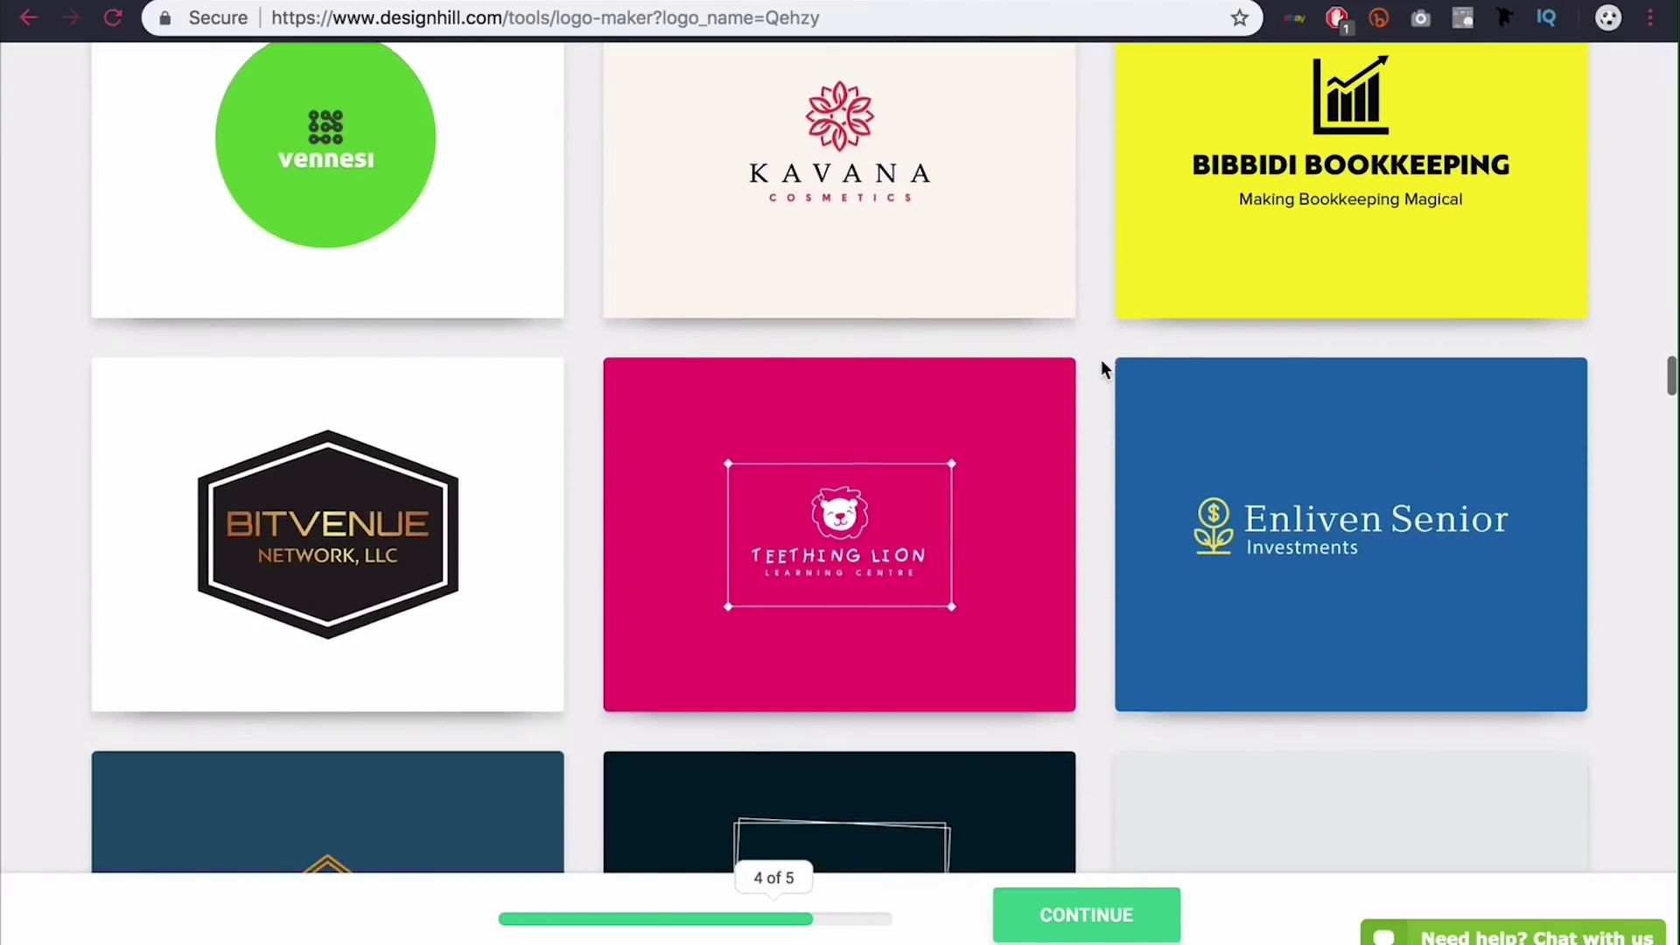
pyautogui.scroll(-3, 1102, 365)
pyautogui.scroll(-7, 1101, 360)
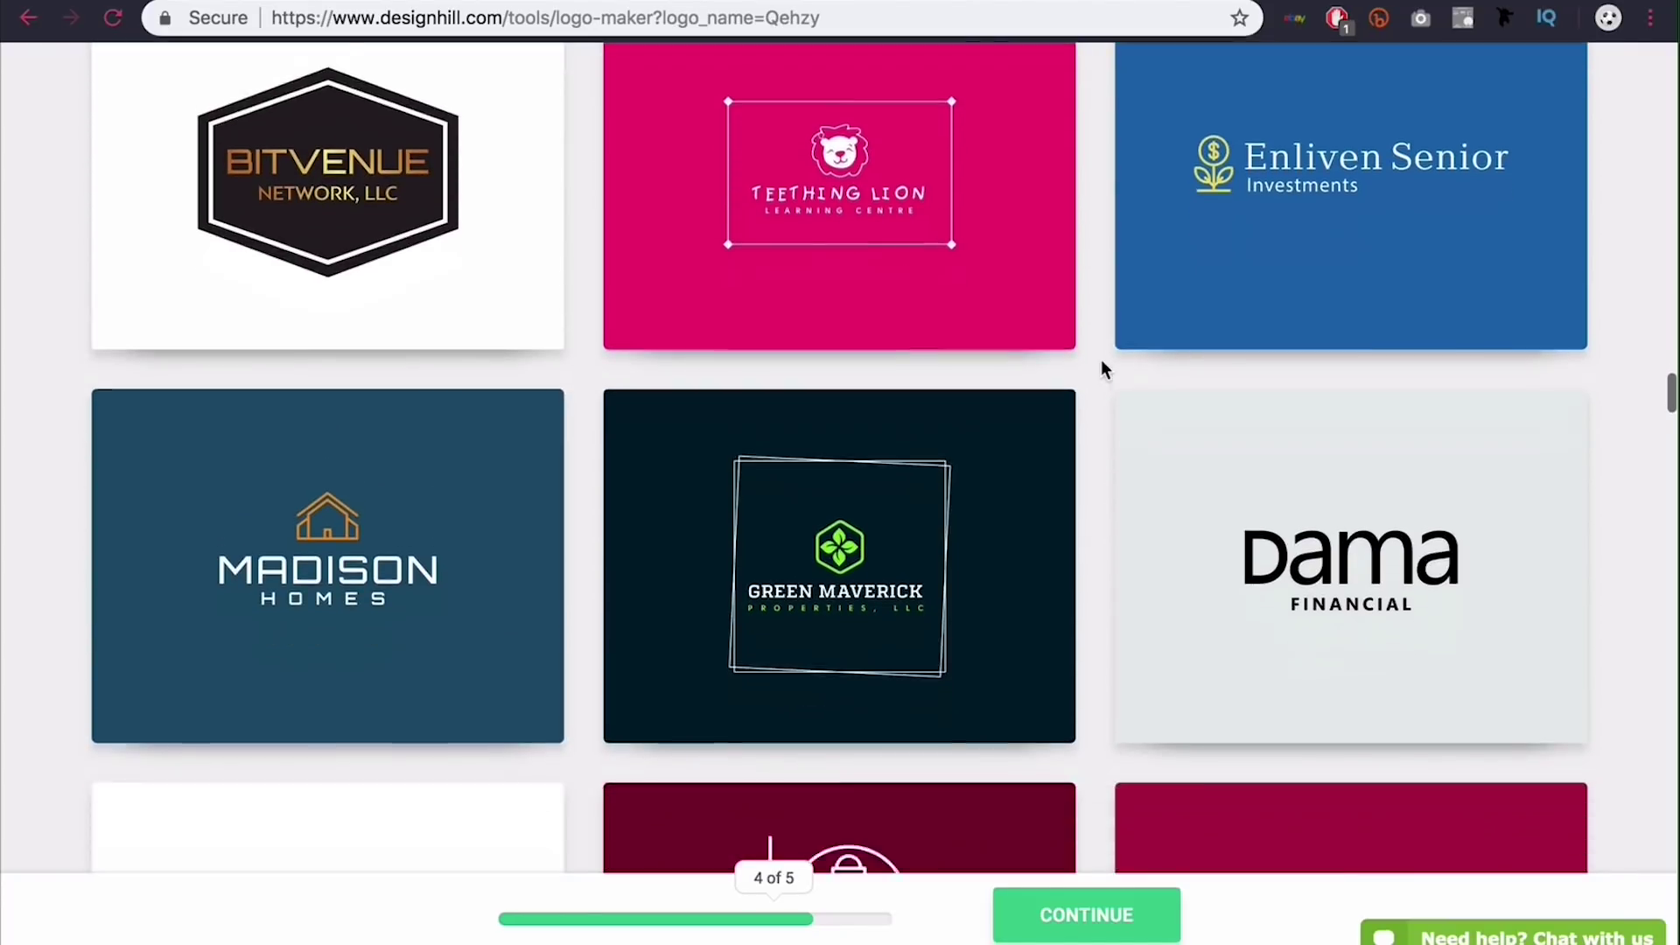
pyautogui.scroll(-7, 1101, 363)
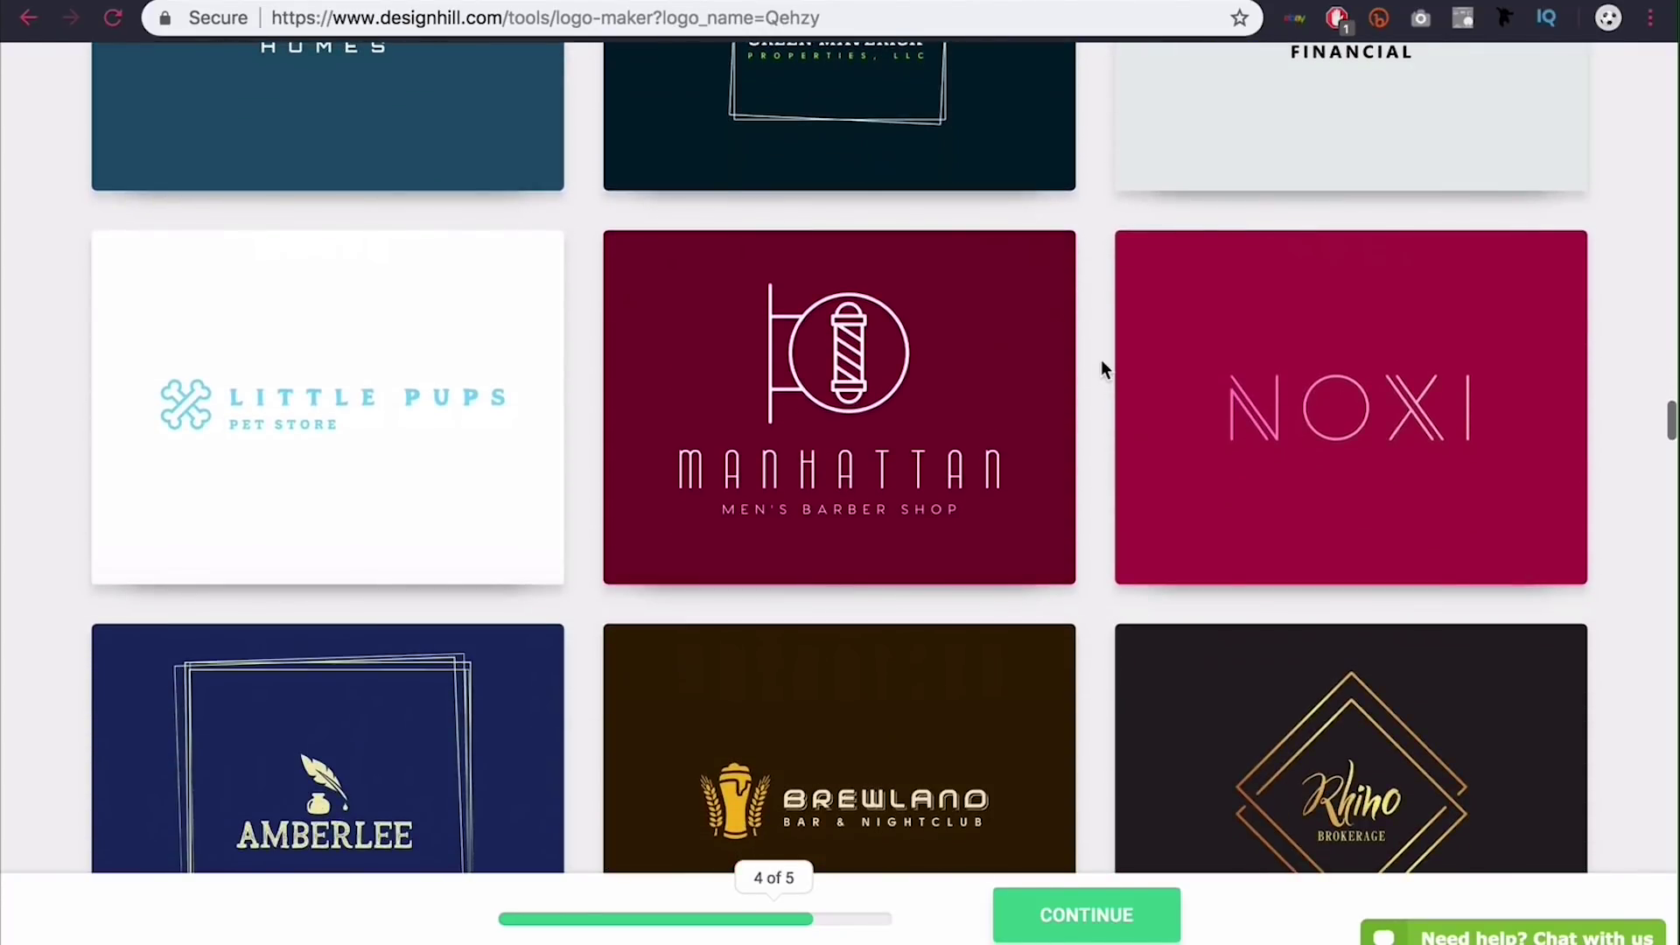
pyautogui.scroll(-3, 1100, 359)
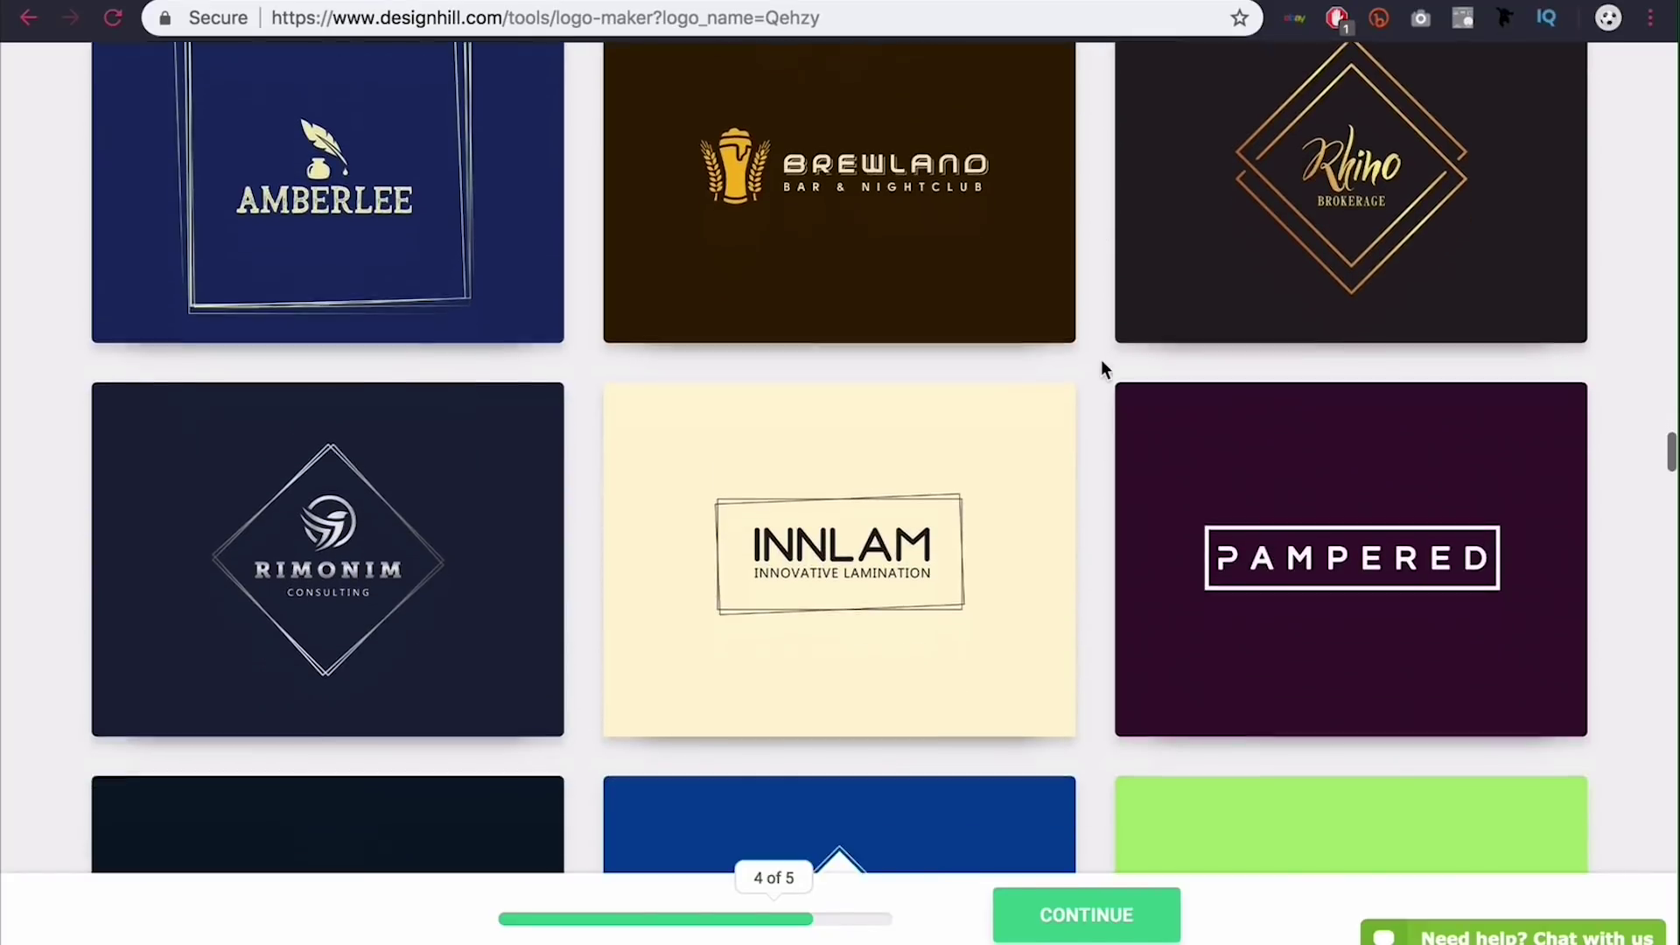
pyautogui.click(461, 409)
pyautogui.scroll(-5, 1052, 461)
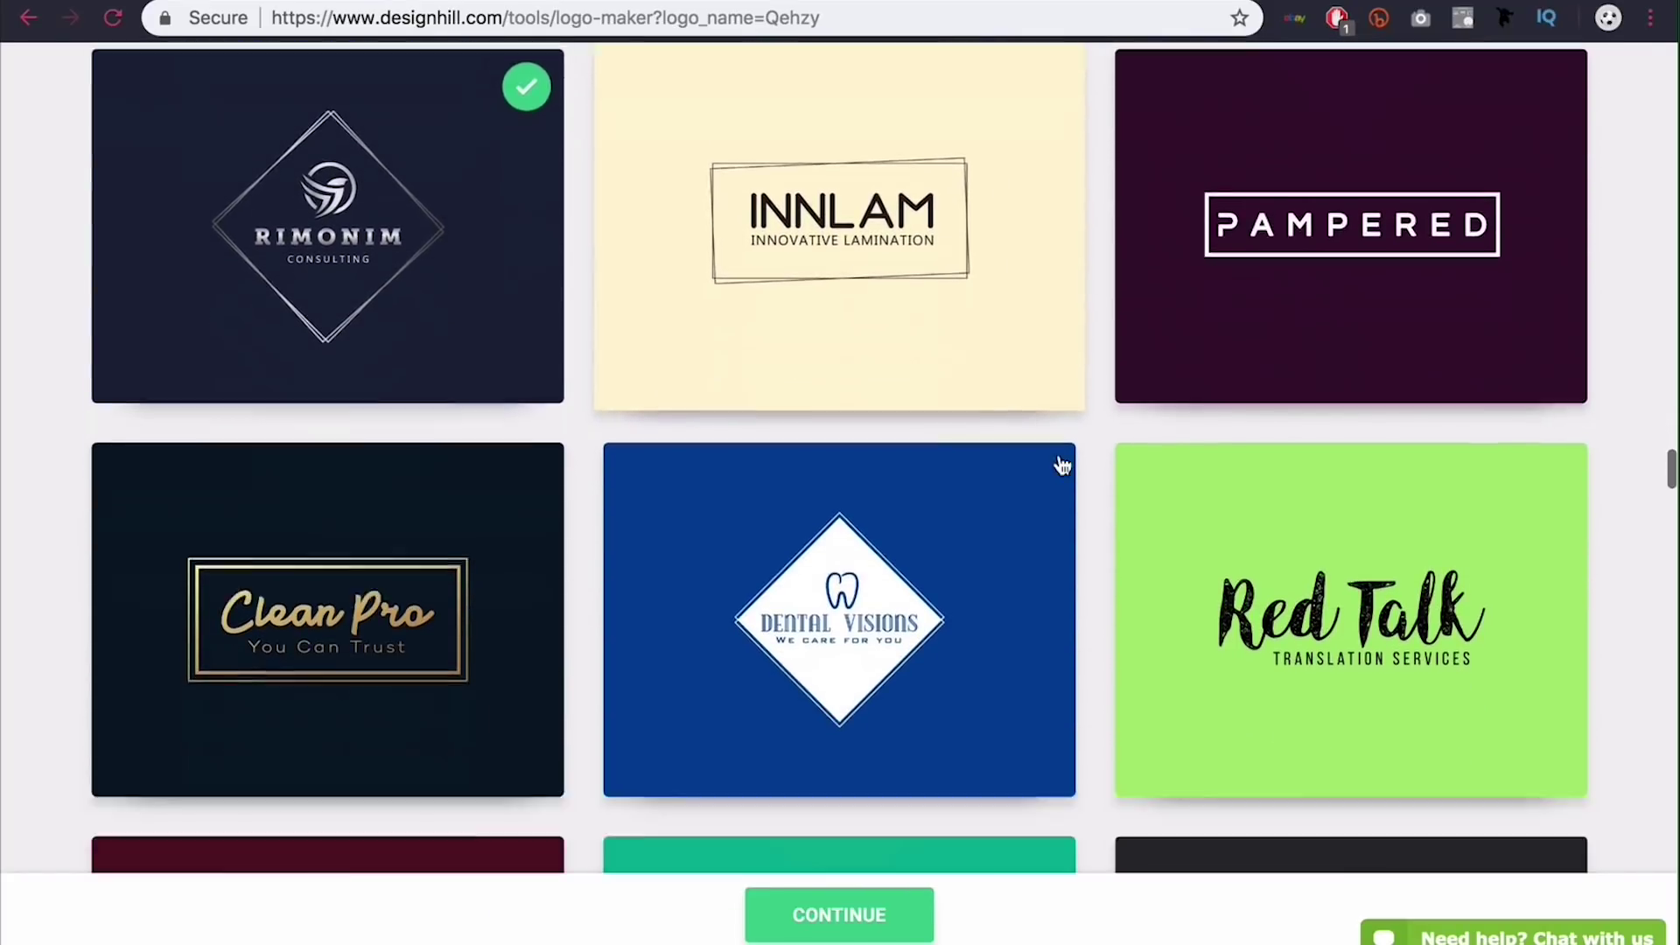
pyautogui.click(1138, 507)
pyautogui.scroll(-12, 1066, 540)
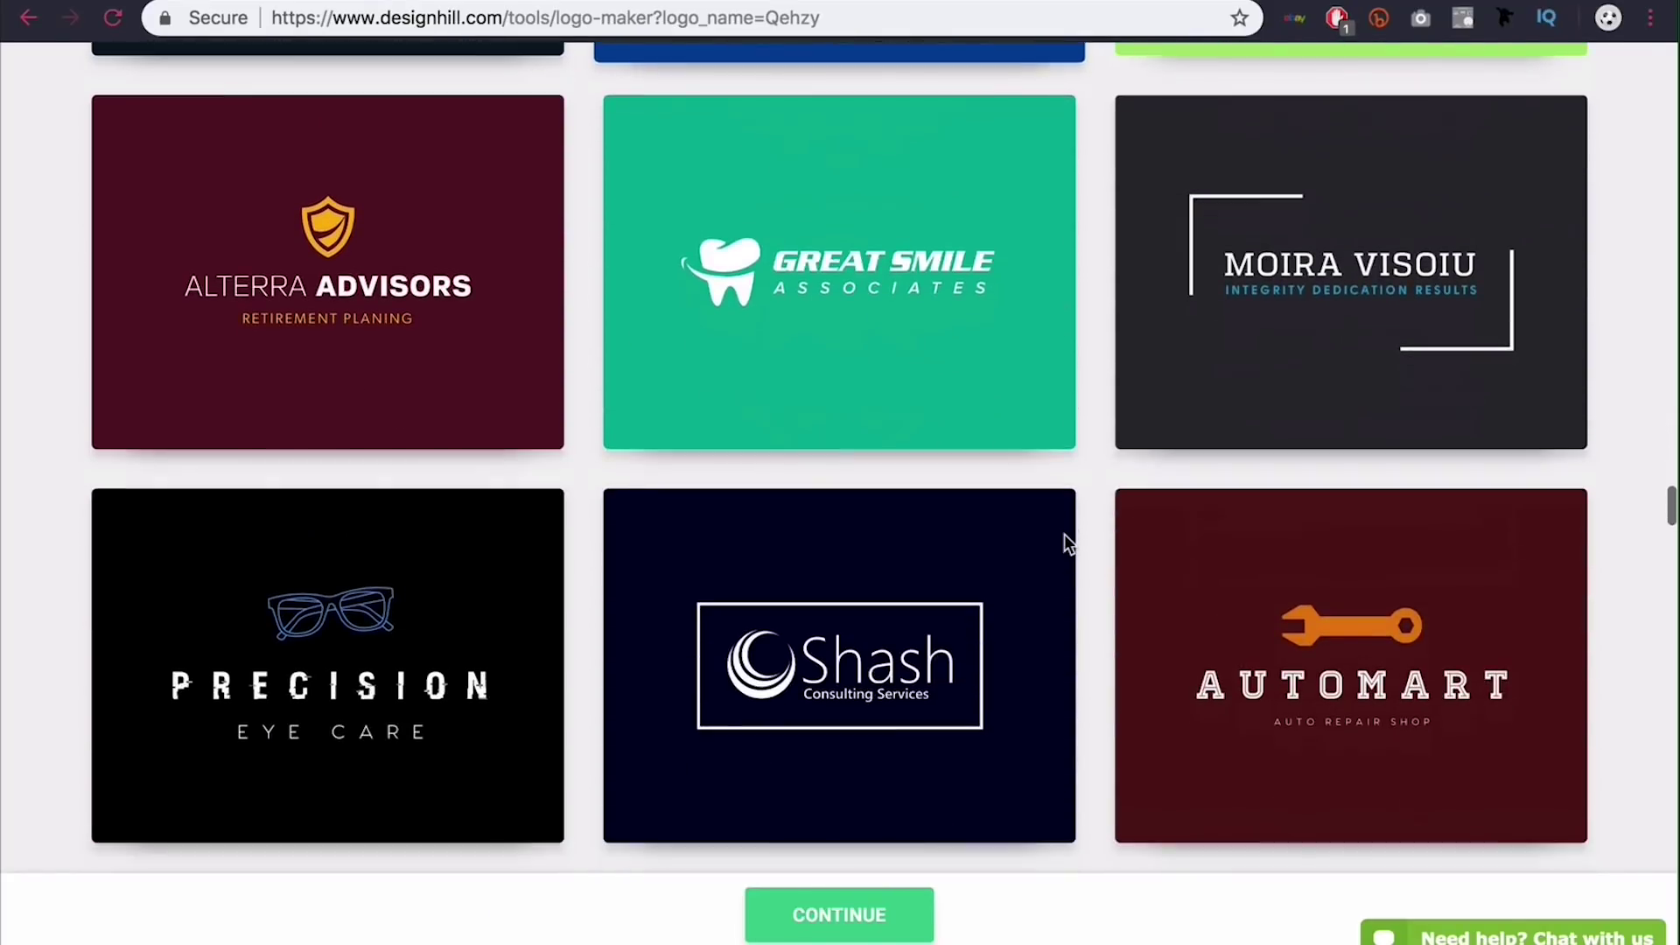
pyautogui.scroll(-1, 883, 420)
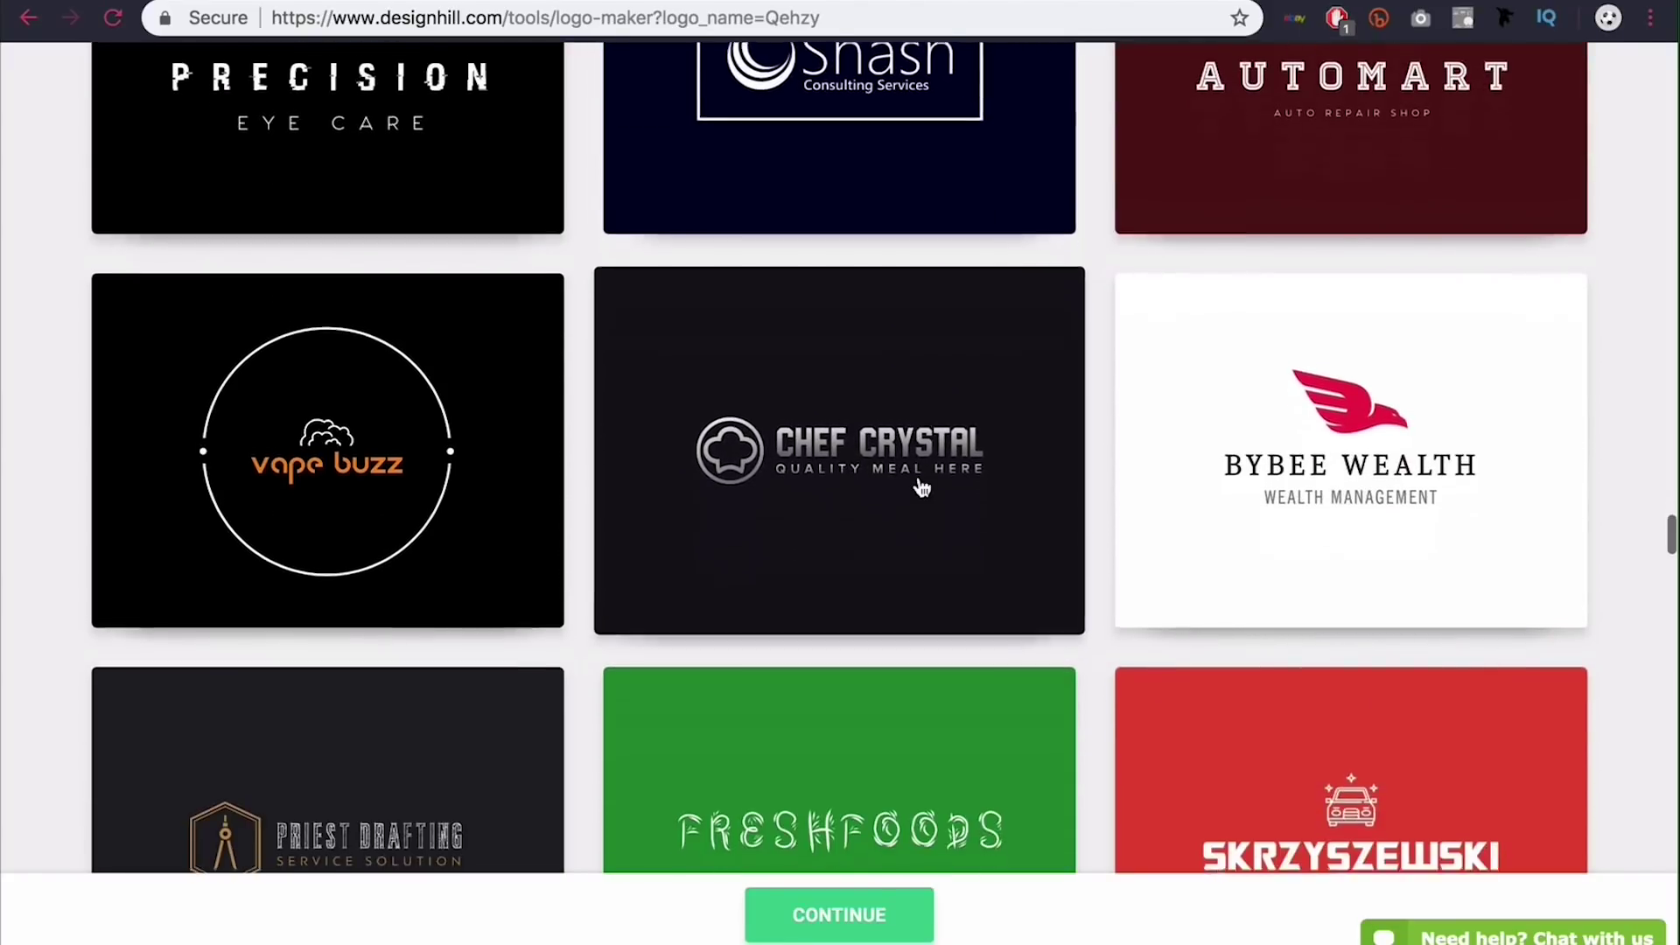
pyautogui.click(828, 496)
# Like the Extensionology style and continue to the colour step
pyautogui.scroll(-8, 1181, 513)
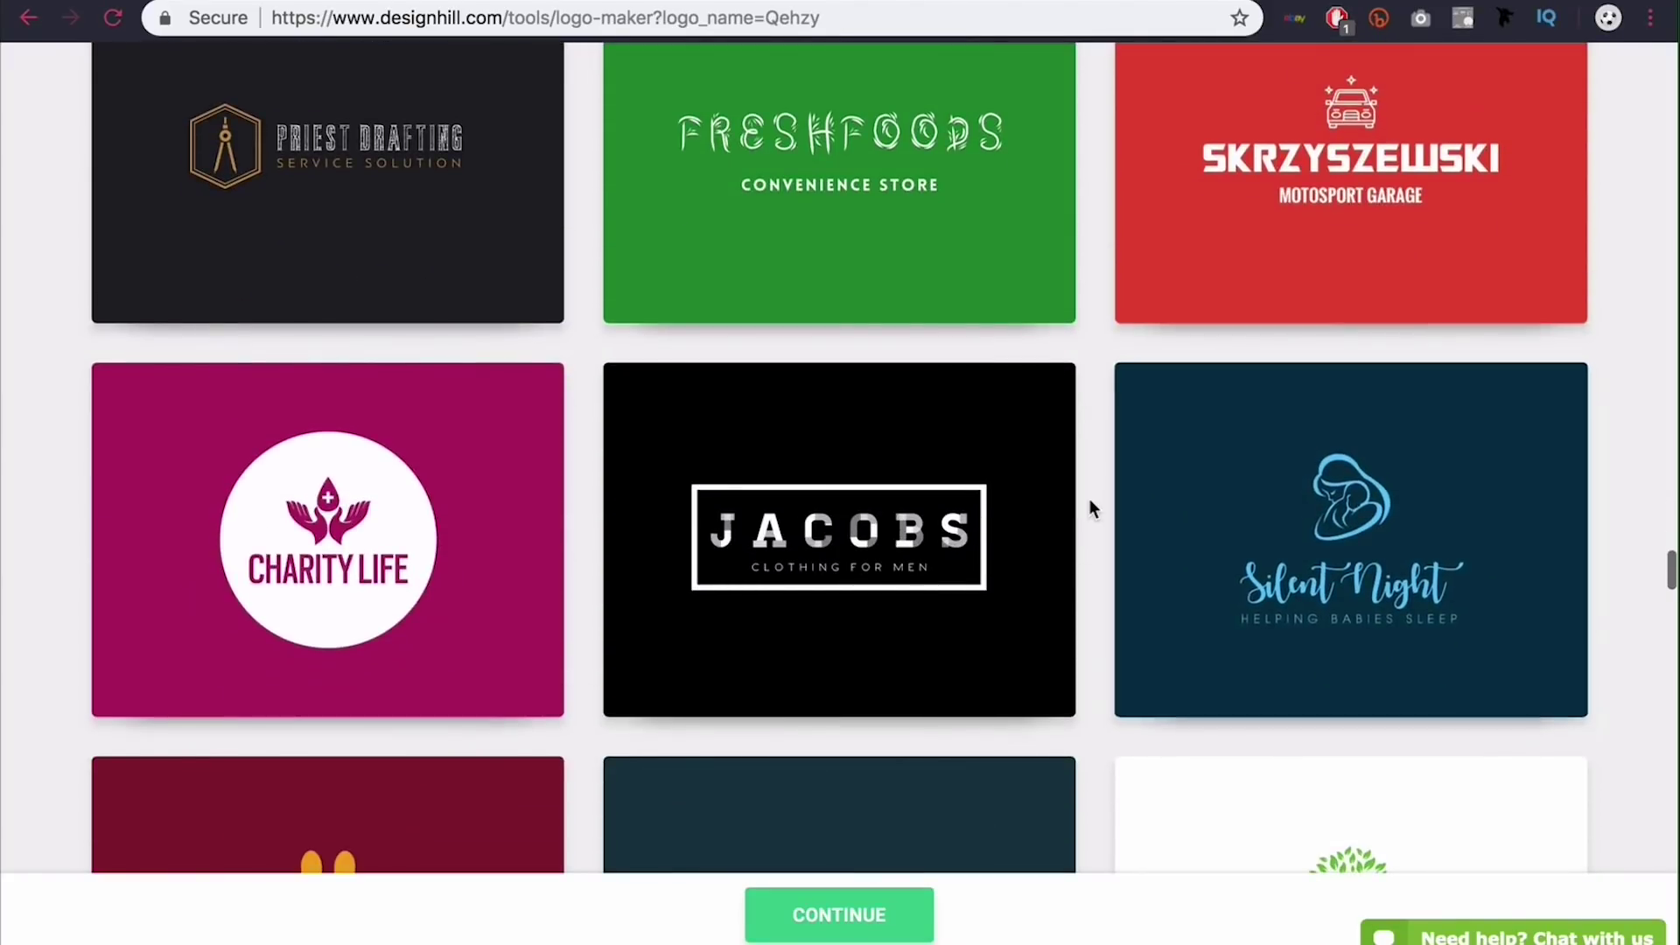
pyautogui.scroll(-20, 1091, 507)
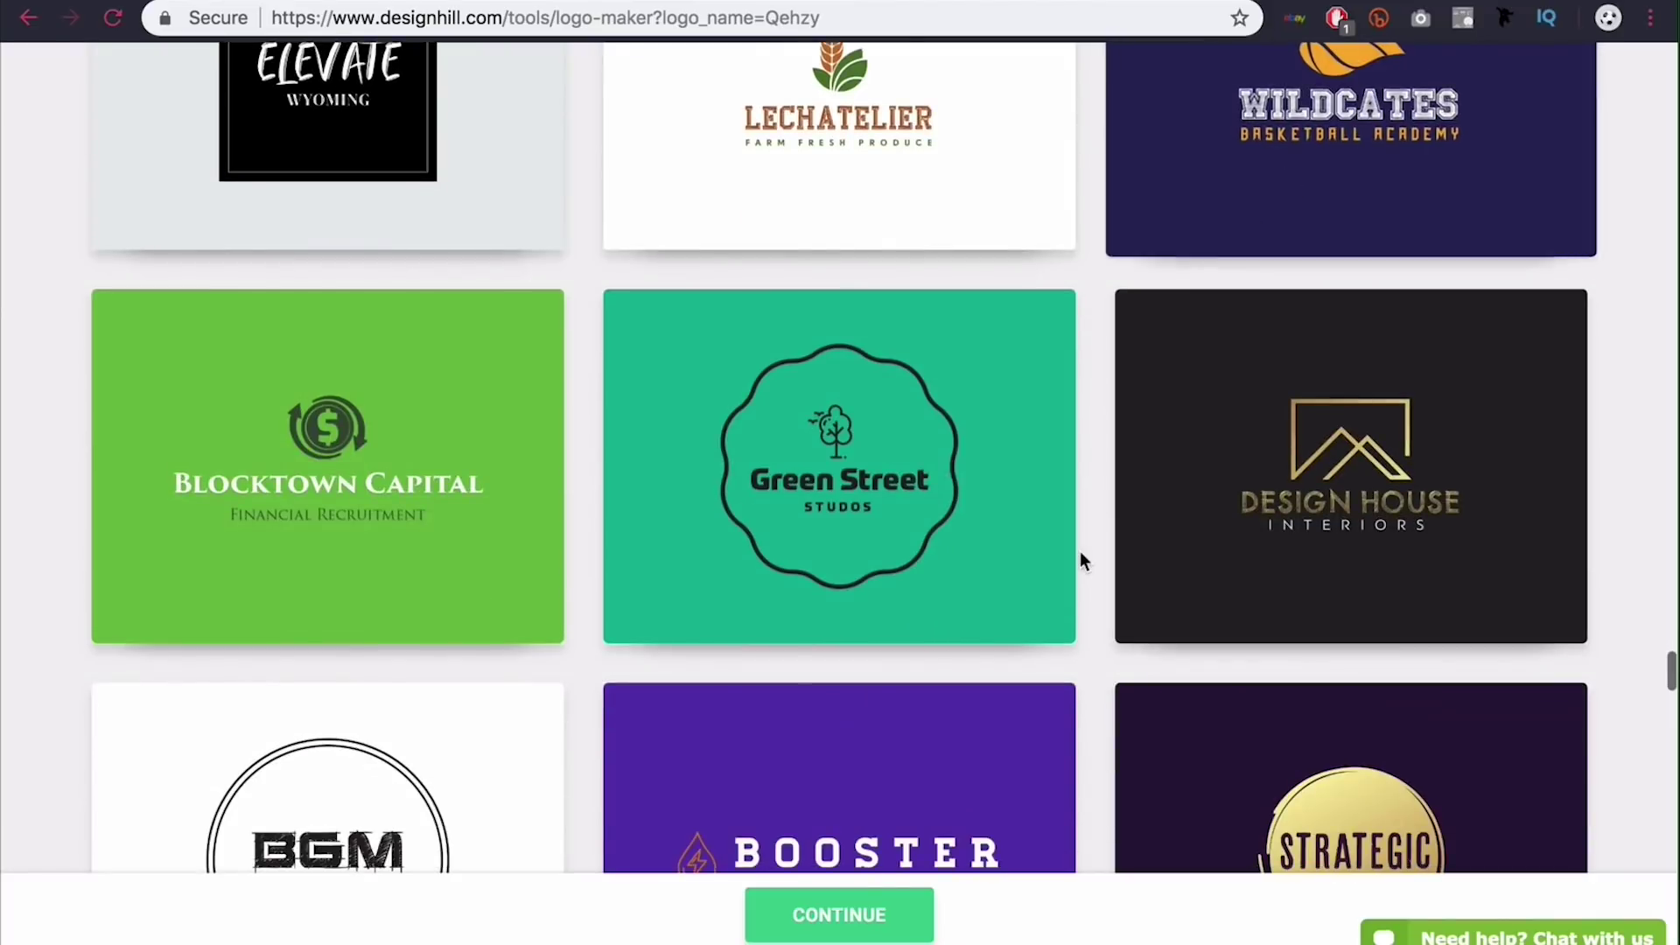
pyautogui.scroll(-20, 1079, 562)
pyautogui.scroll(-13, 921, 766)
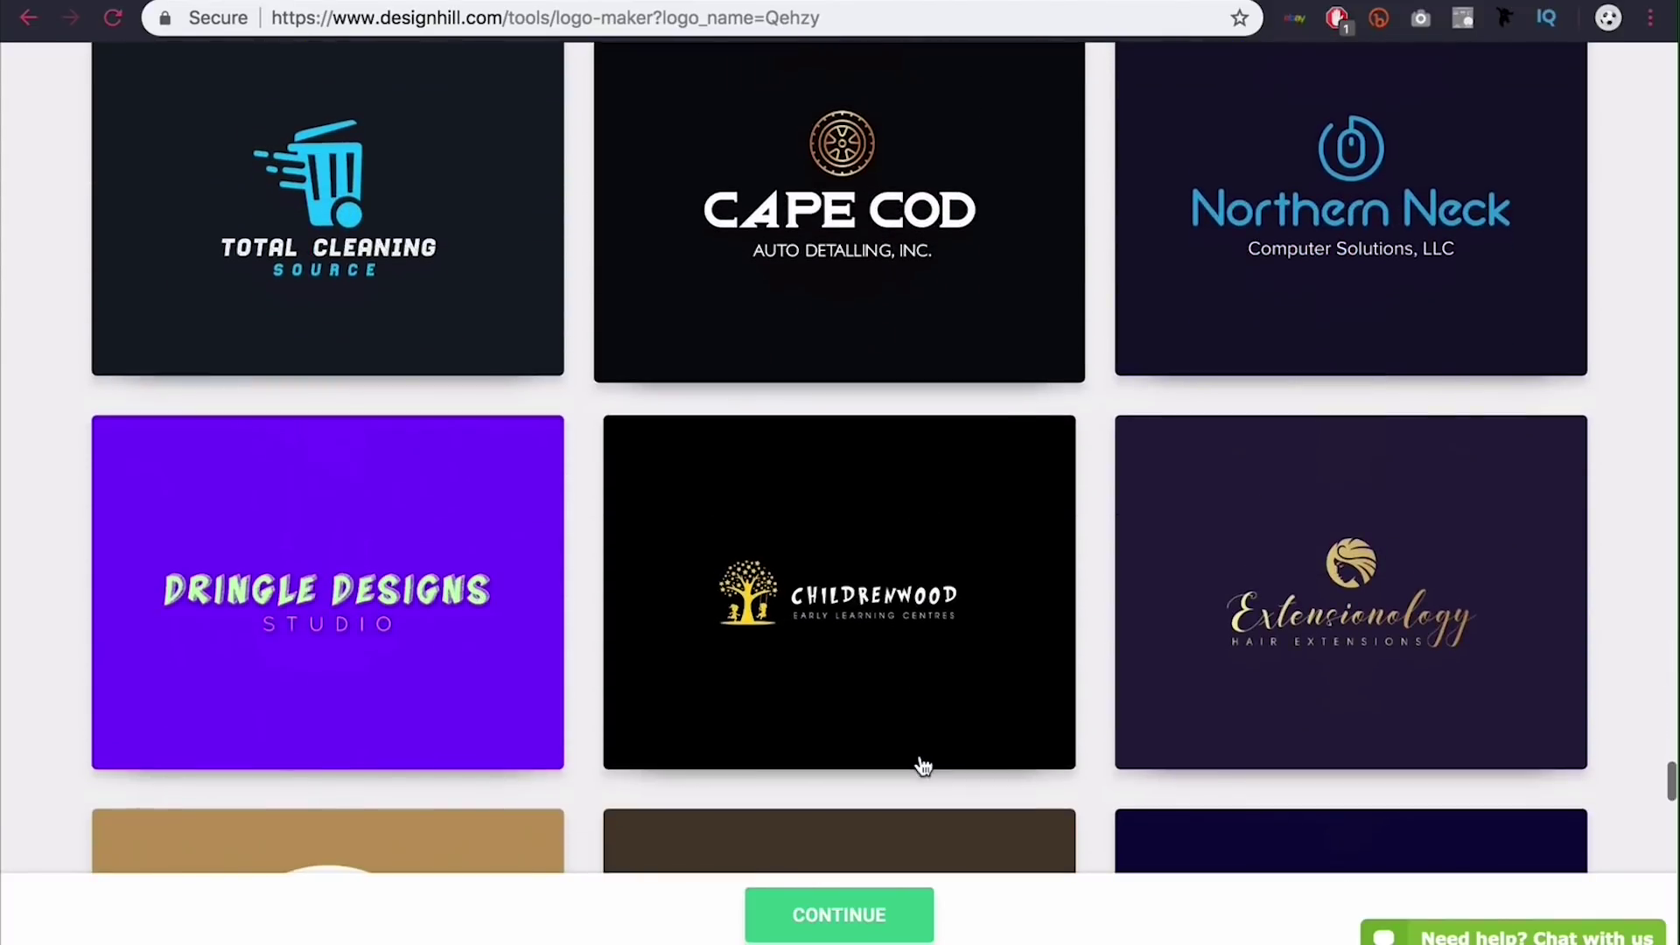
pyautogui.scroll(5, 920, 766)
pyautogui.click(1319, 554)
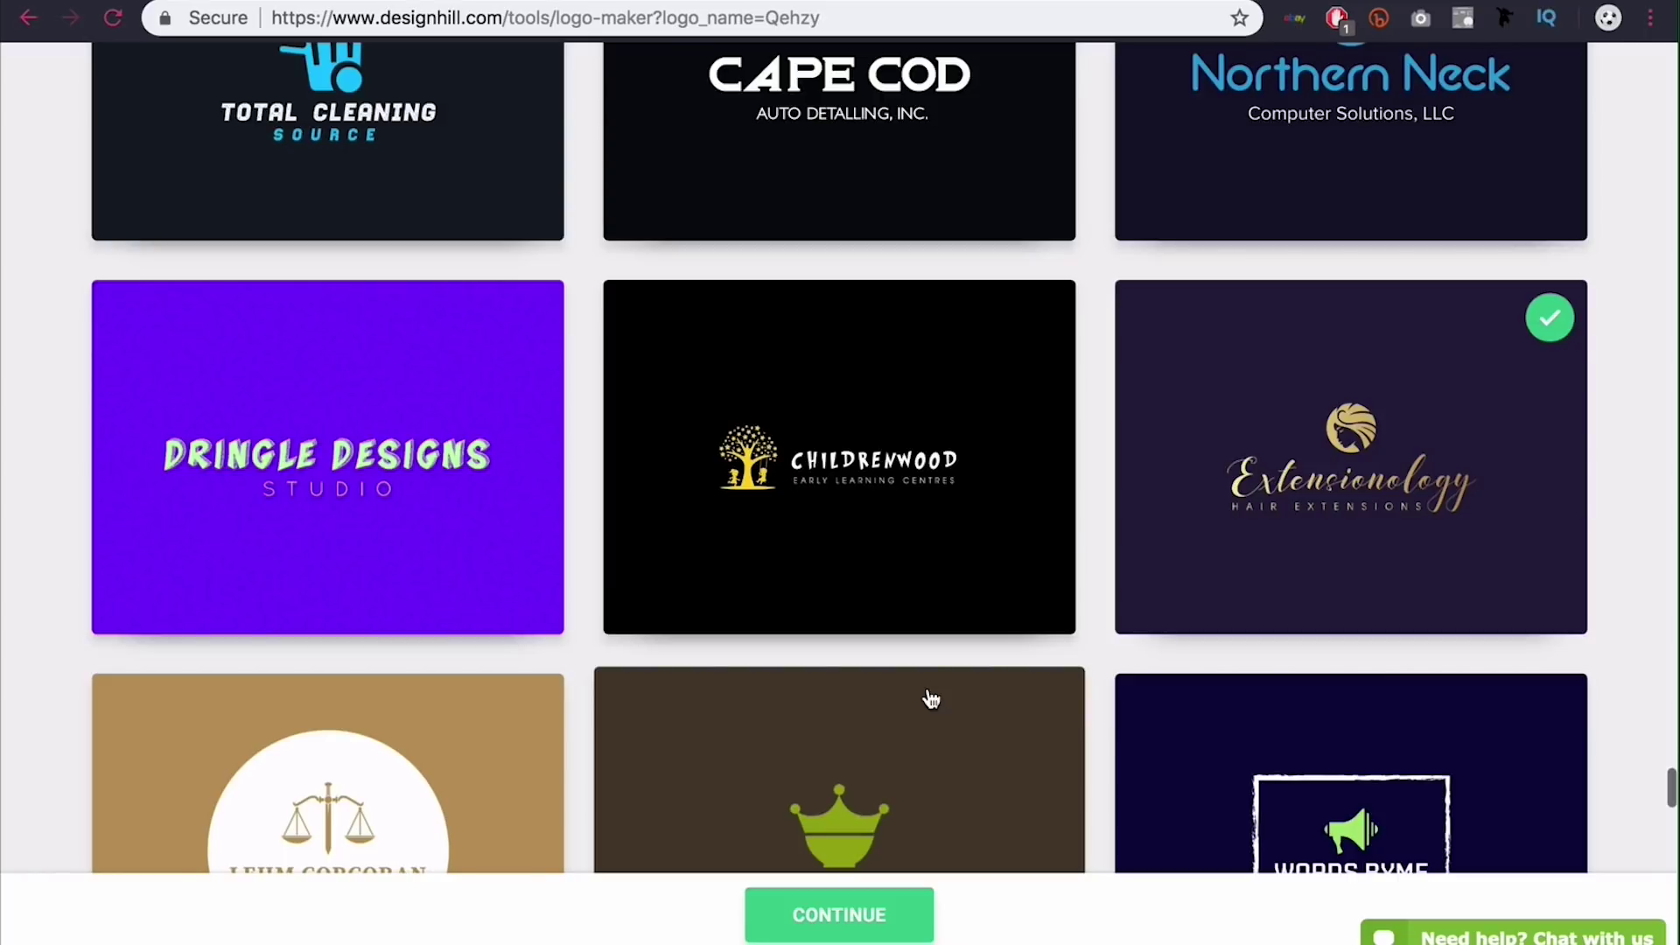
pyautogui.click(874, 910)
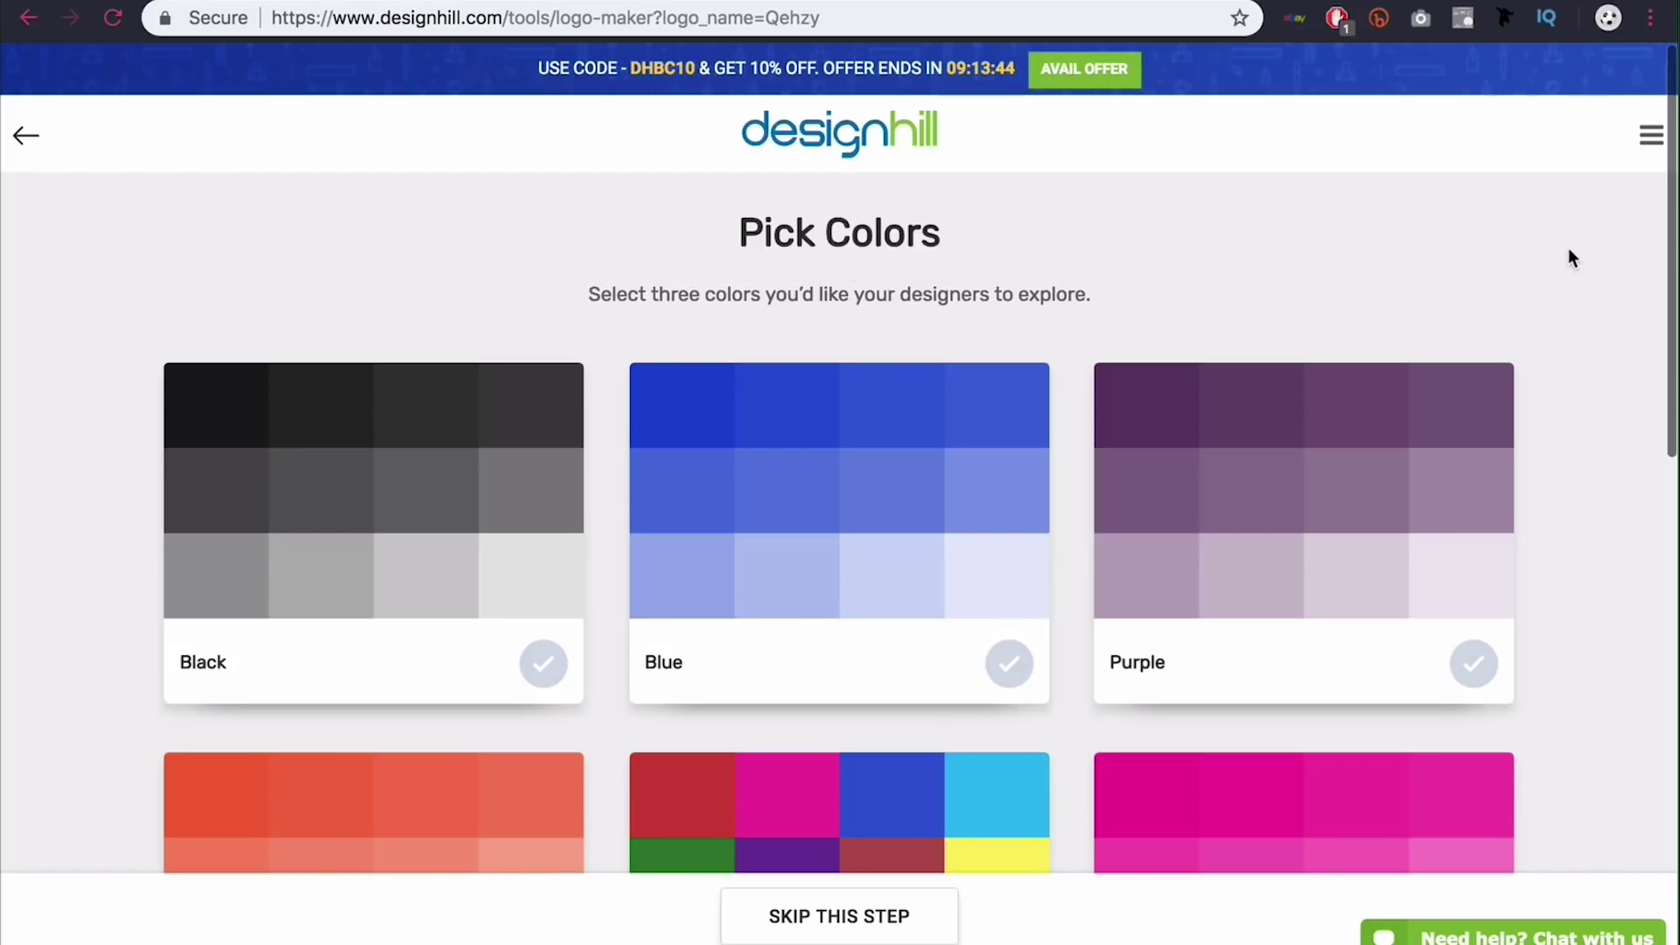
# Pick the Orange, Magenta and Cyan colour cards and continue to the name form
pyautogui.scroll(-3, 1568, 248)
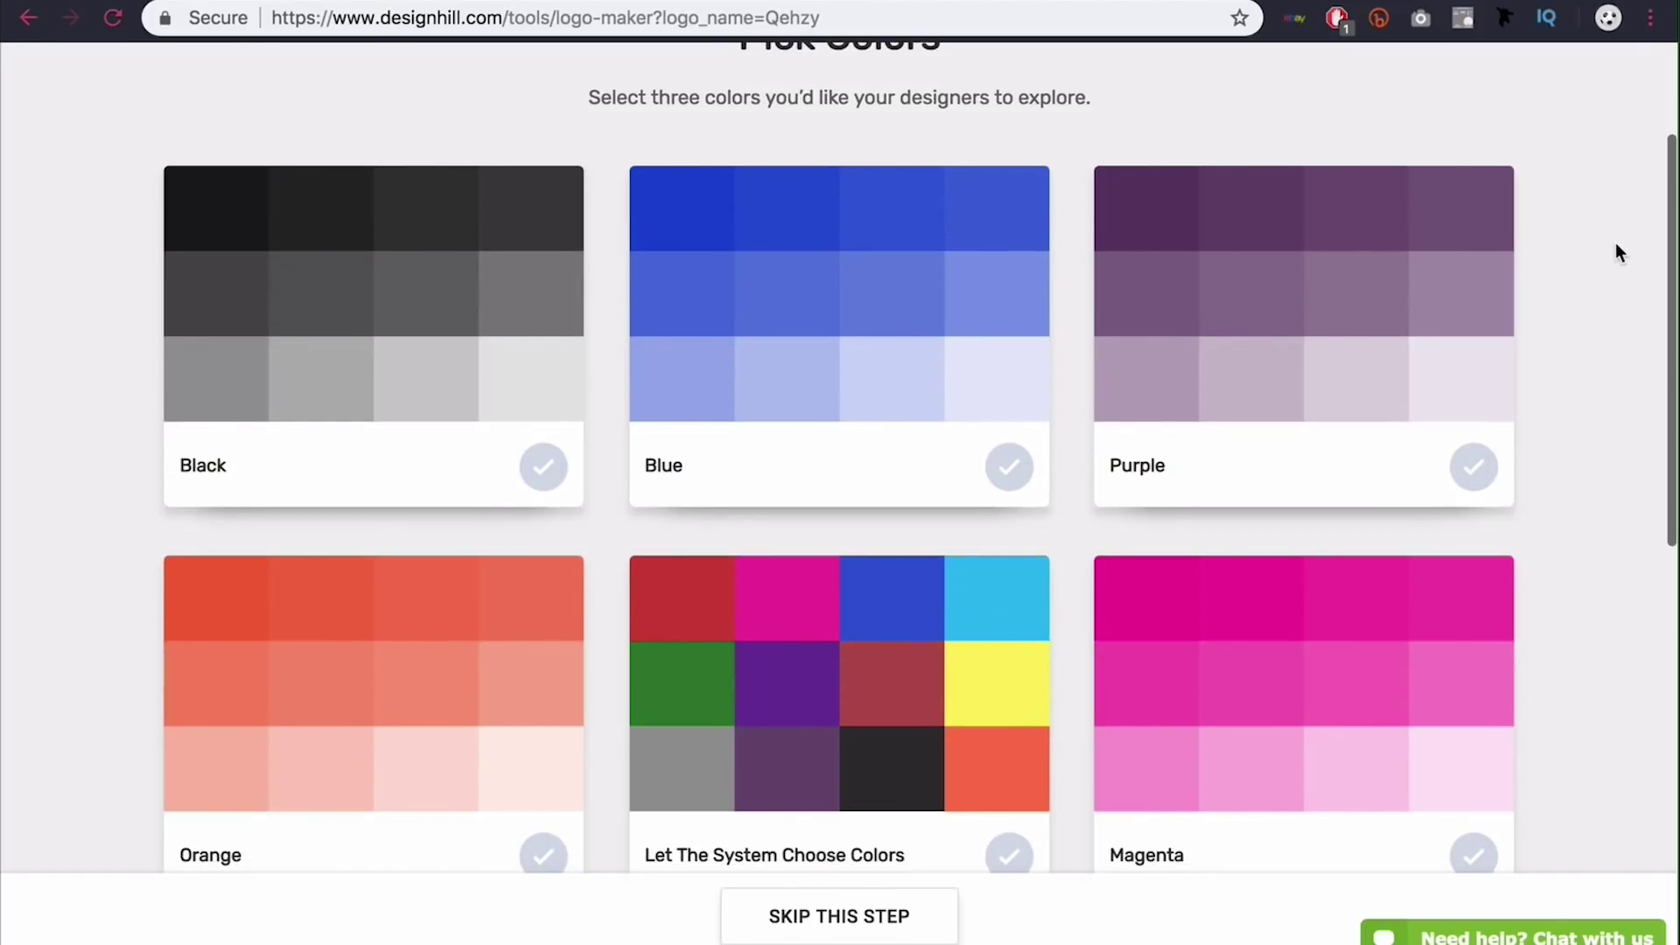
pyautogui.scroll(-4, 1615, 249)
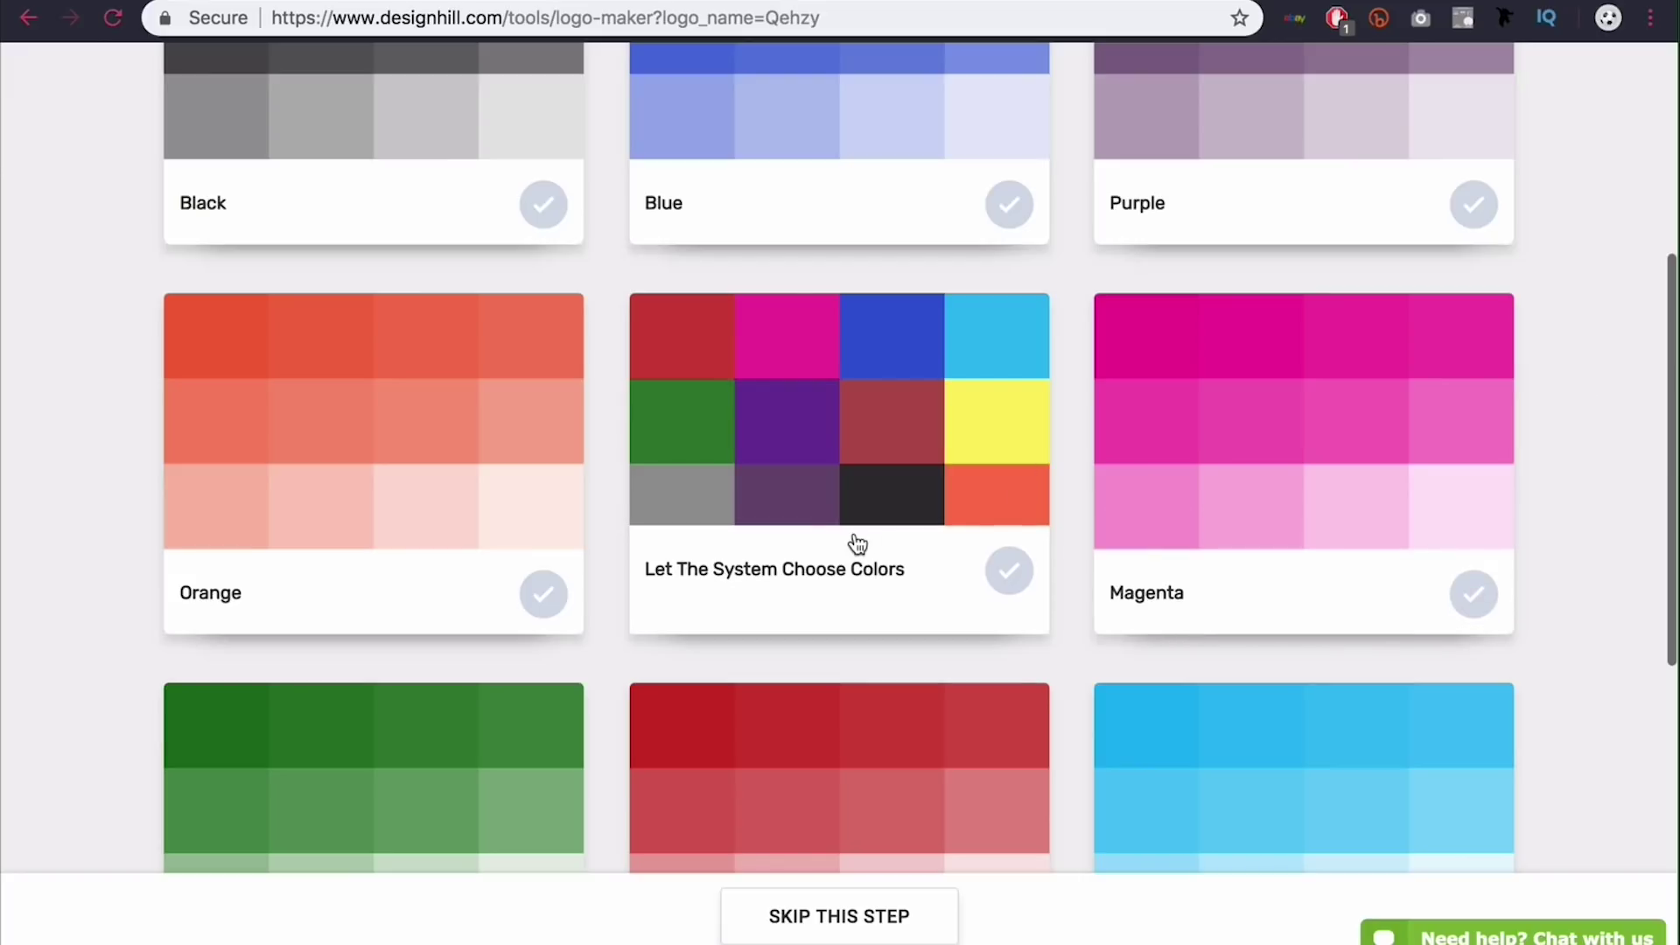
pyautogui.click(445, 466)
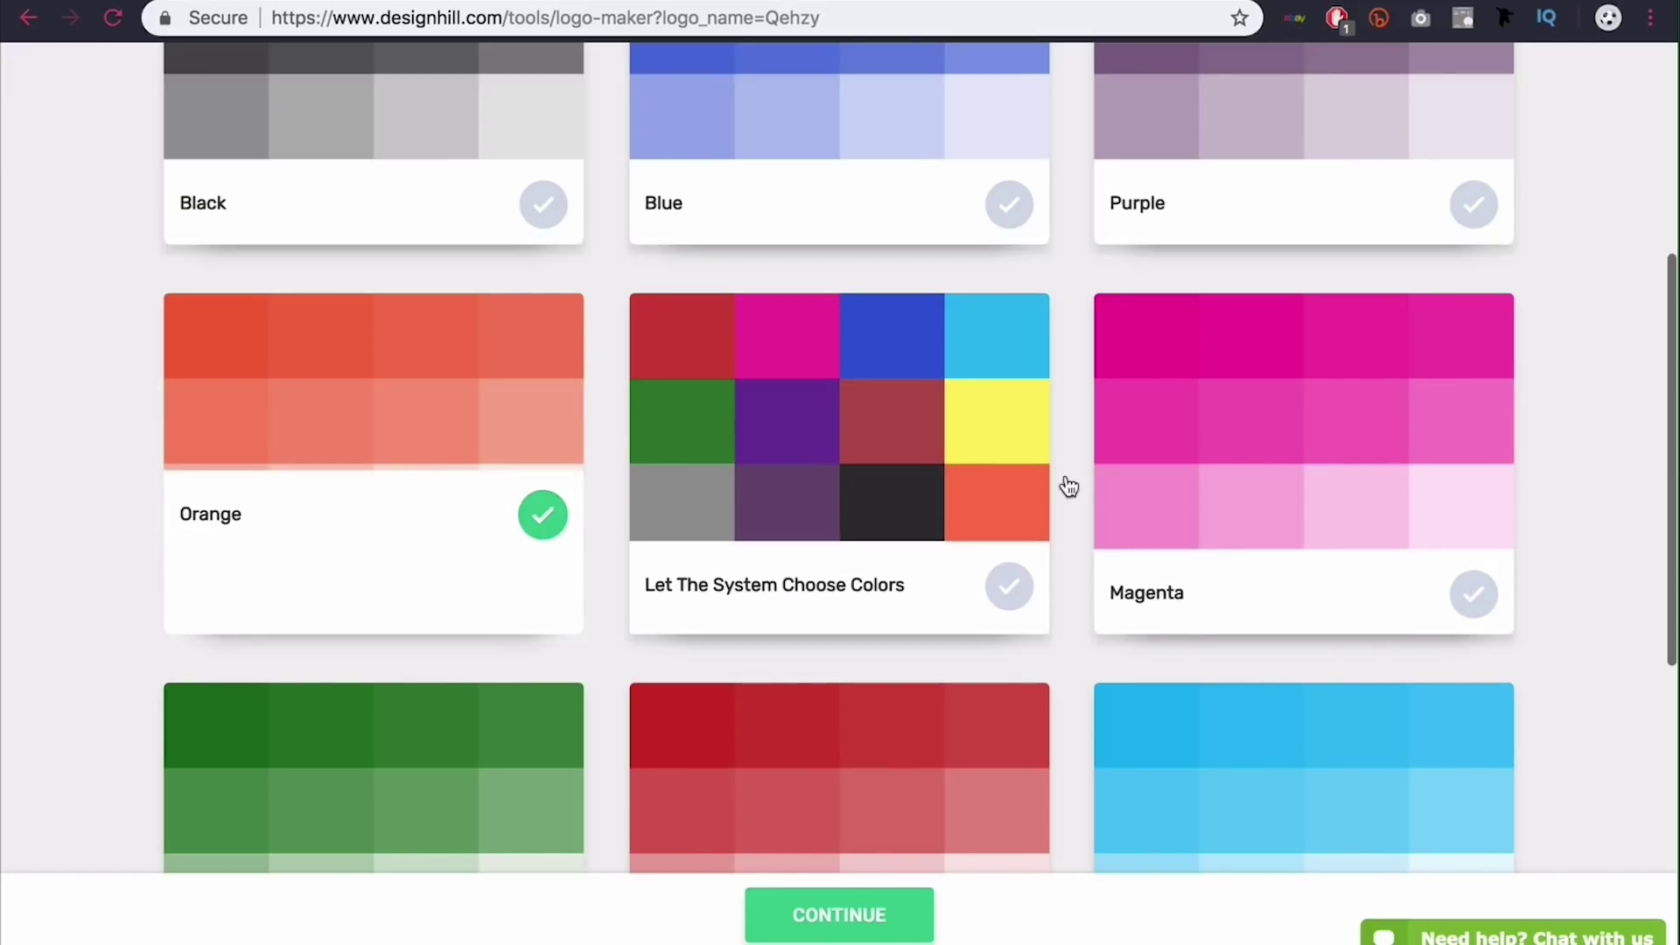
pyautogui.scroll(-2, 1421, 487)
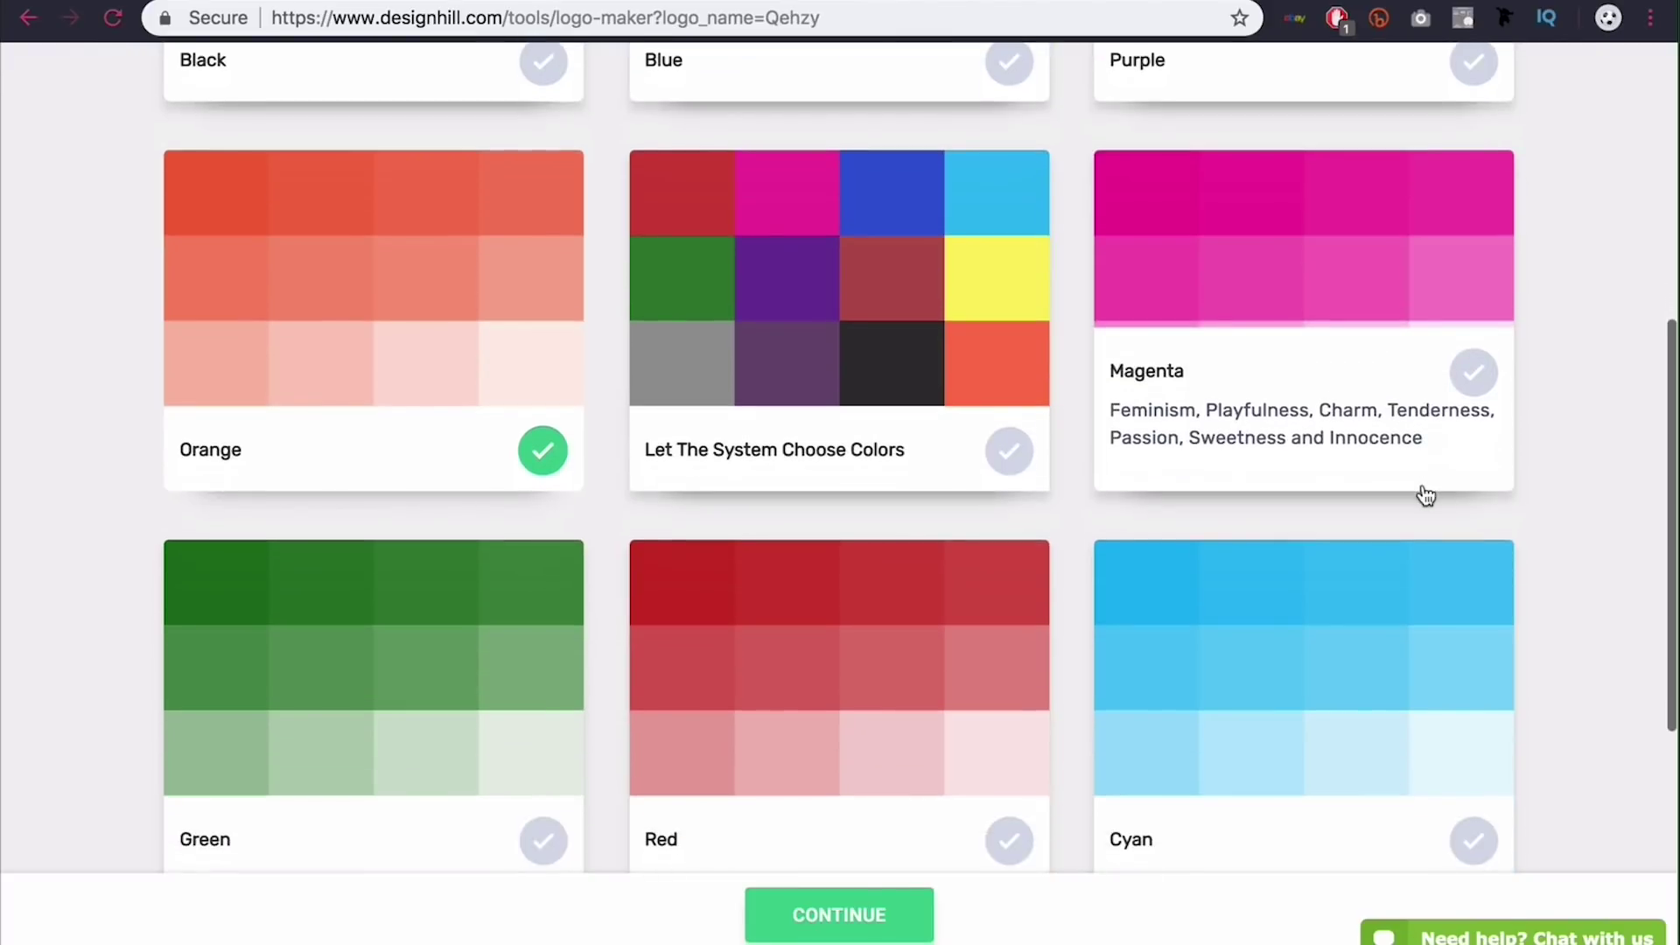
pyautogui.click(1265, 271)
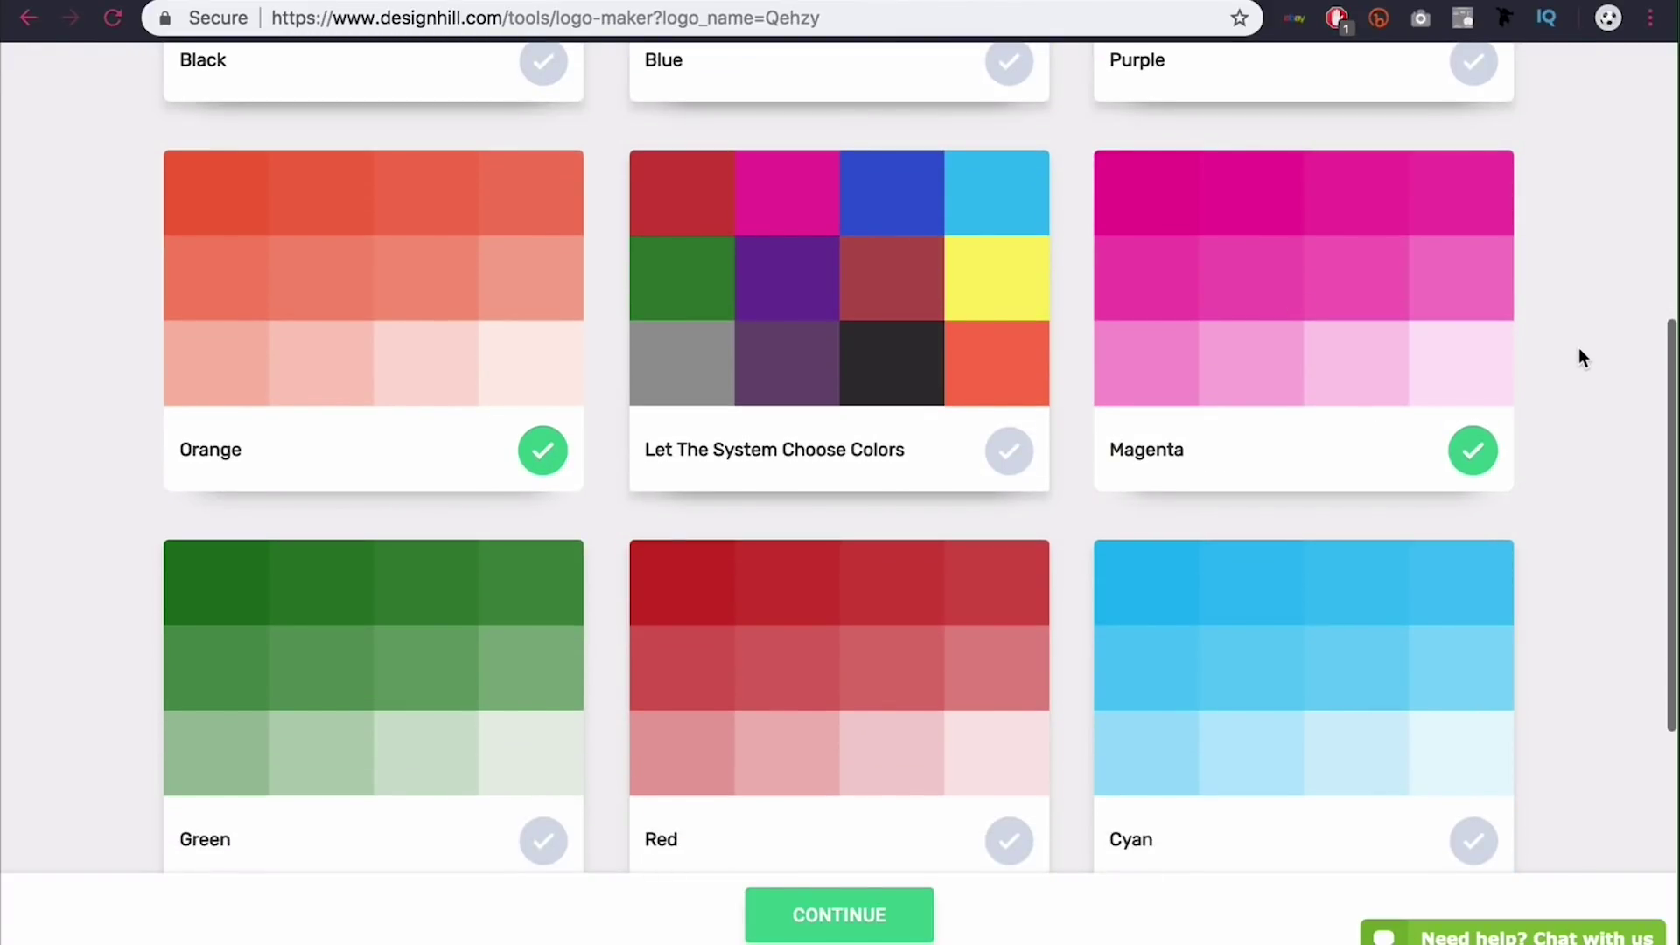
pyautogui.click(1375, 678)
pyautogui.scroll(-2, 1572, 569)
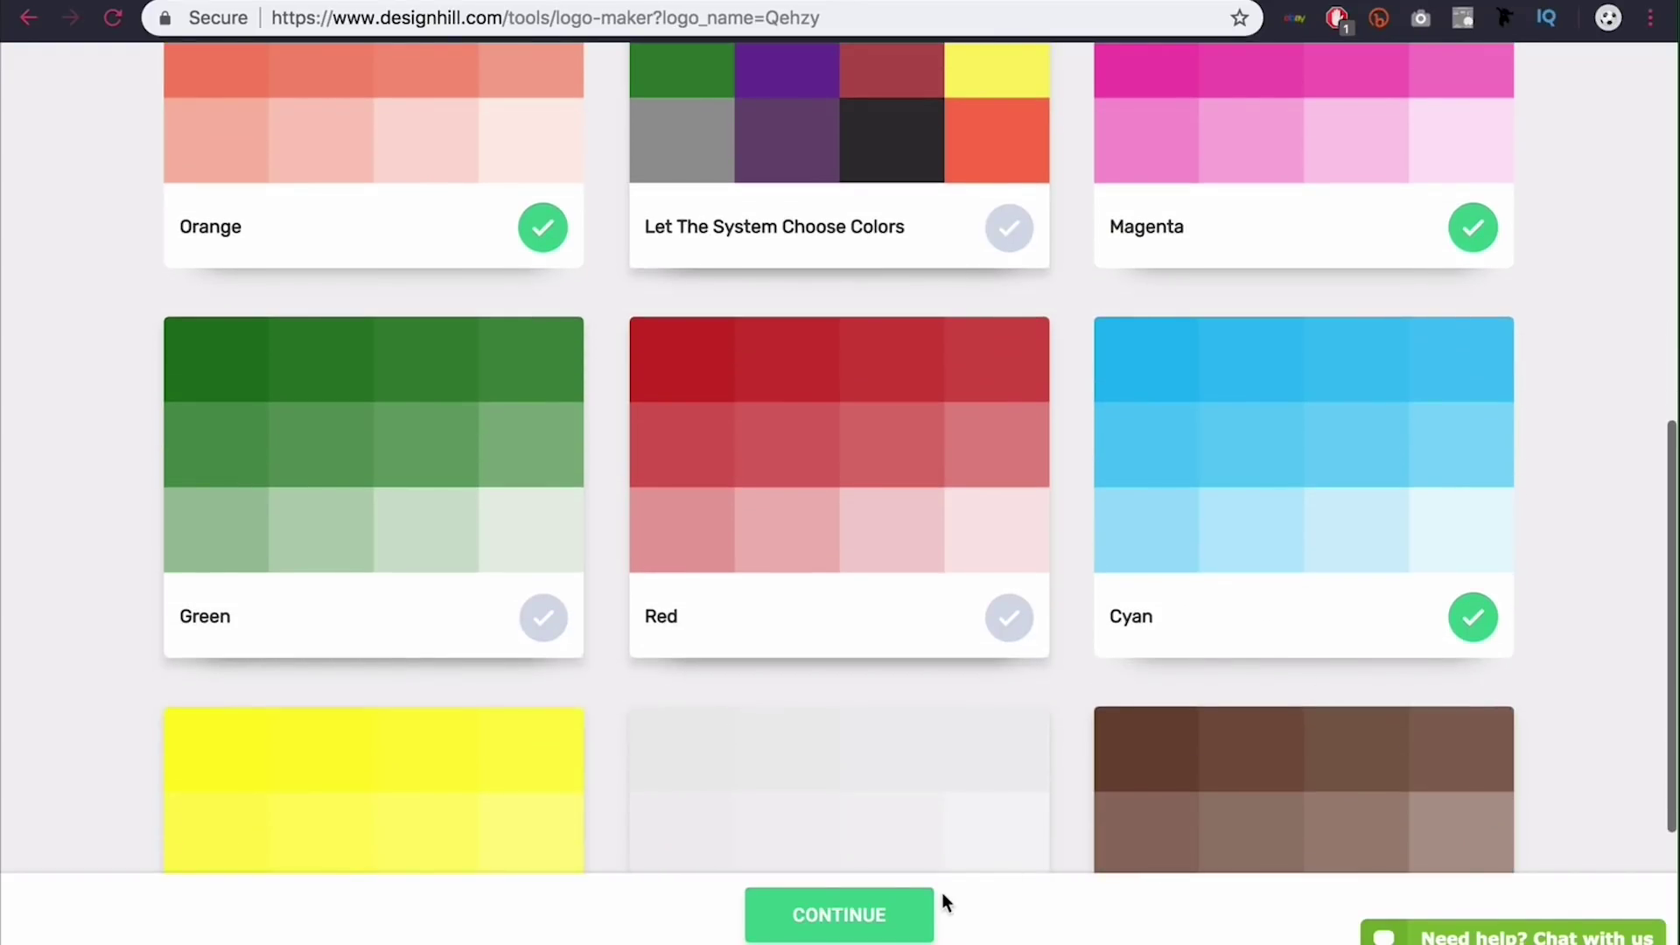
pyautogui.click(831, 929)
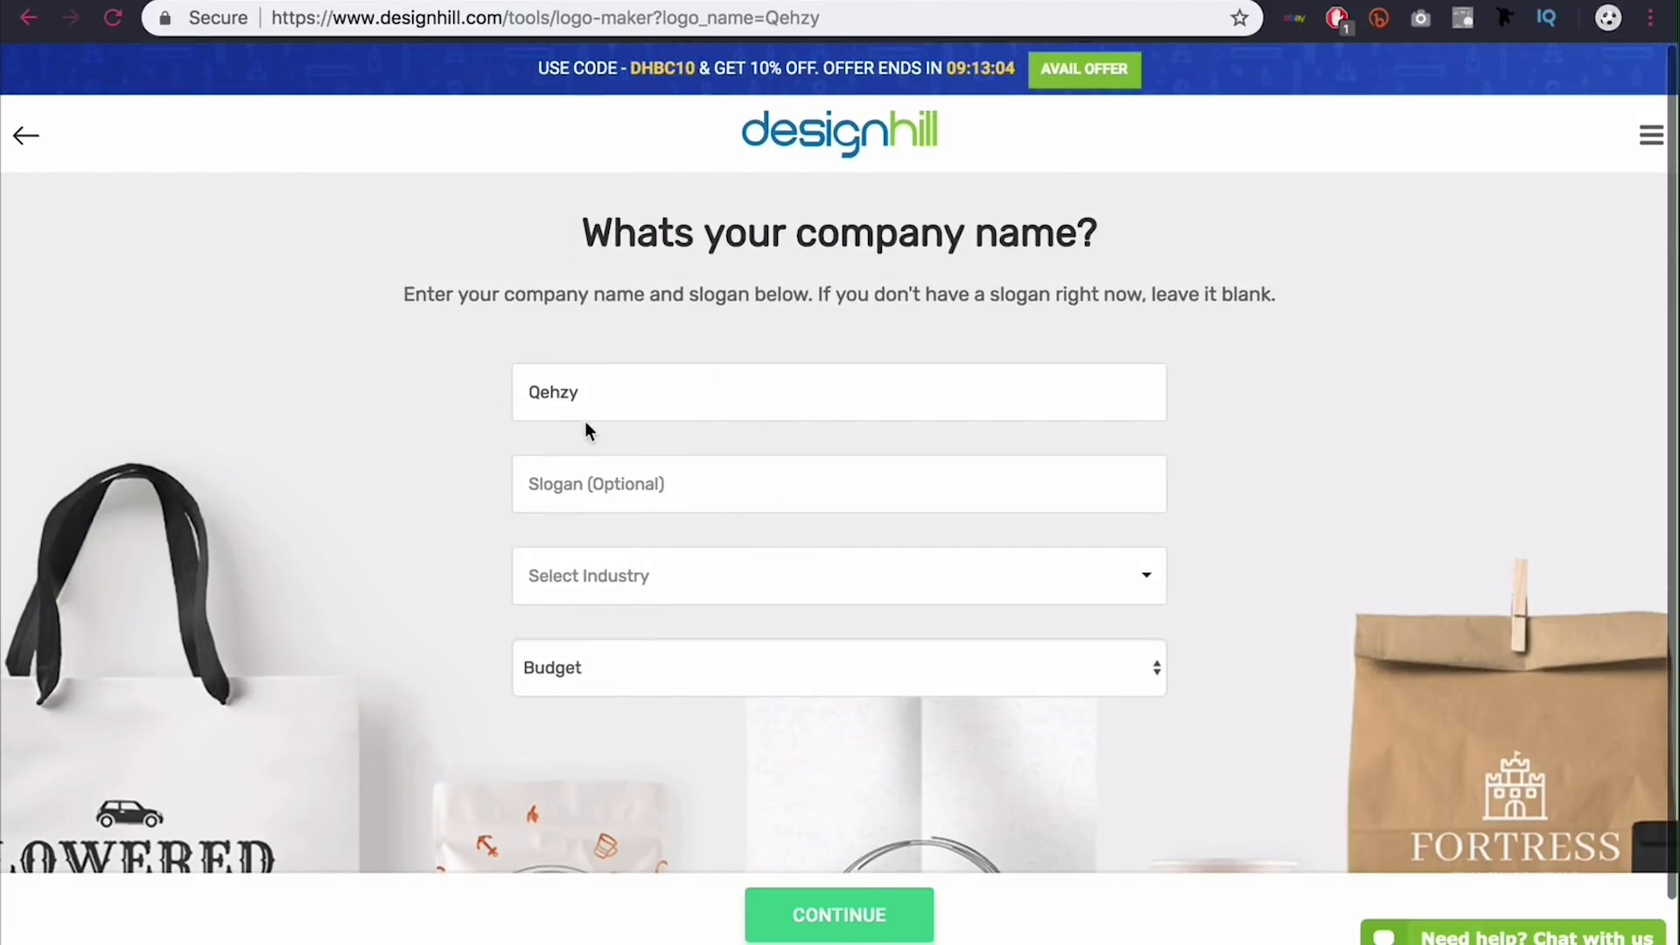
# Keep the company name Qehzy and enter 'mastermind' as the slogan
pyautogui.click(639, 392)
pyautogui.doubleClick(639, 393)
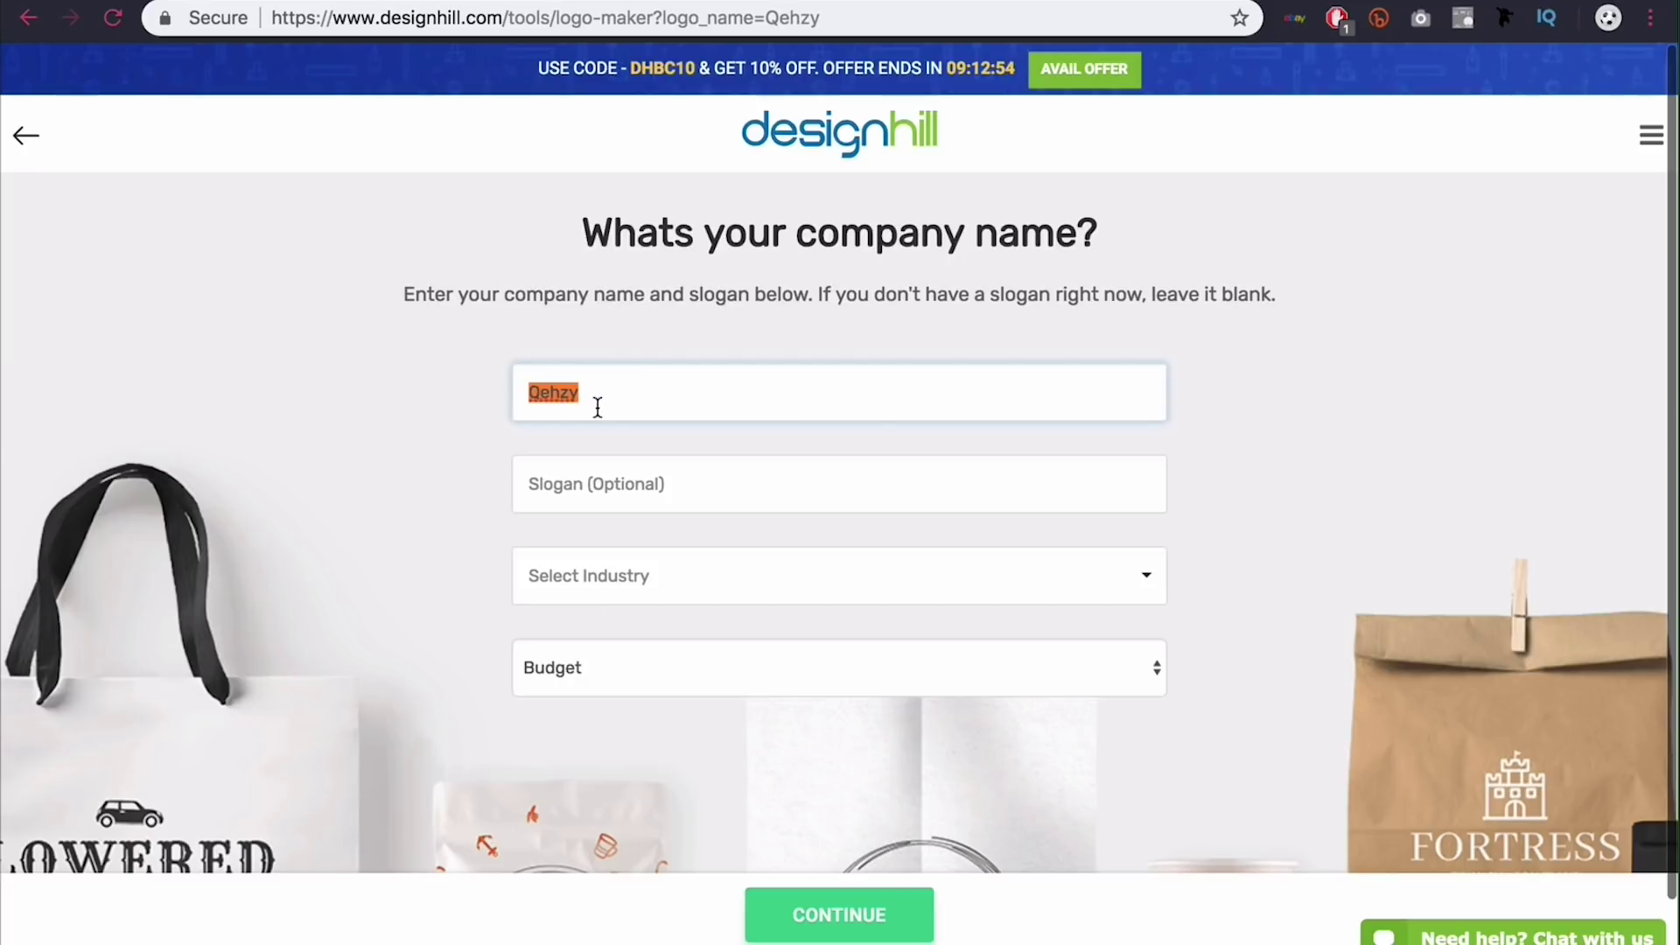
pyautogui.click(633, 392)
pyautogui.moveTo(712, 385); pyautogui.dragTo(420, 390)
pyautogui.click(780, 386)
pyautogui.click(565, 487)
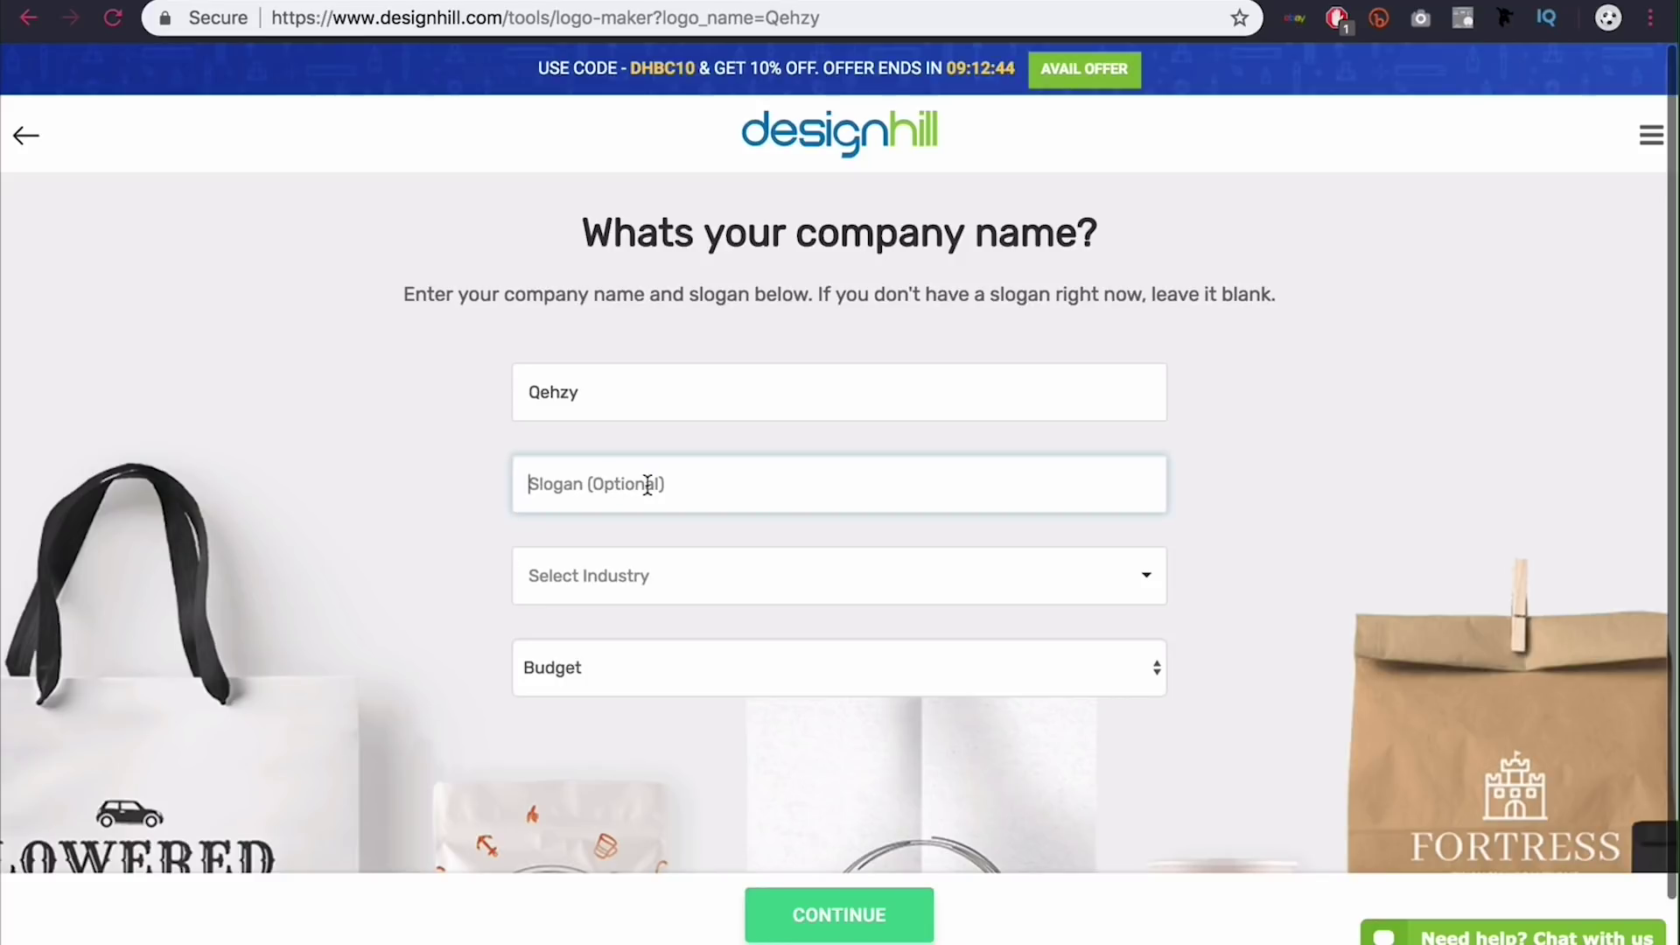
pyautogui.write('mastermind')
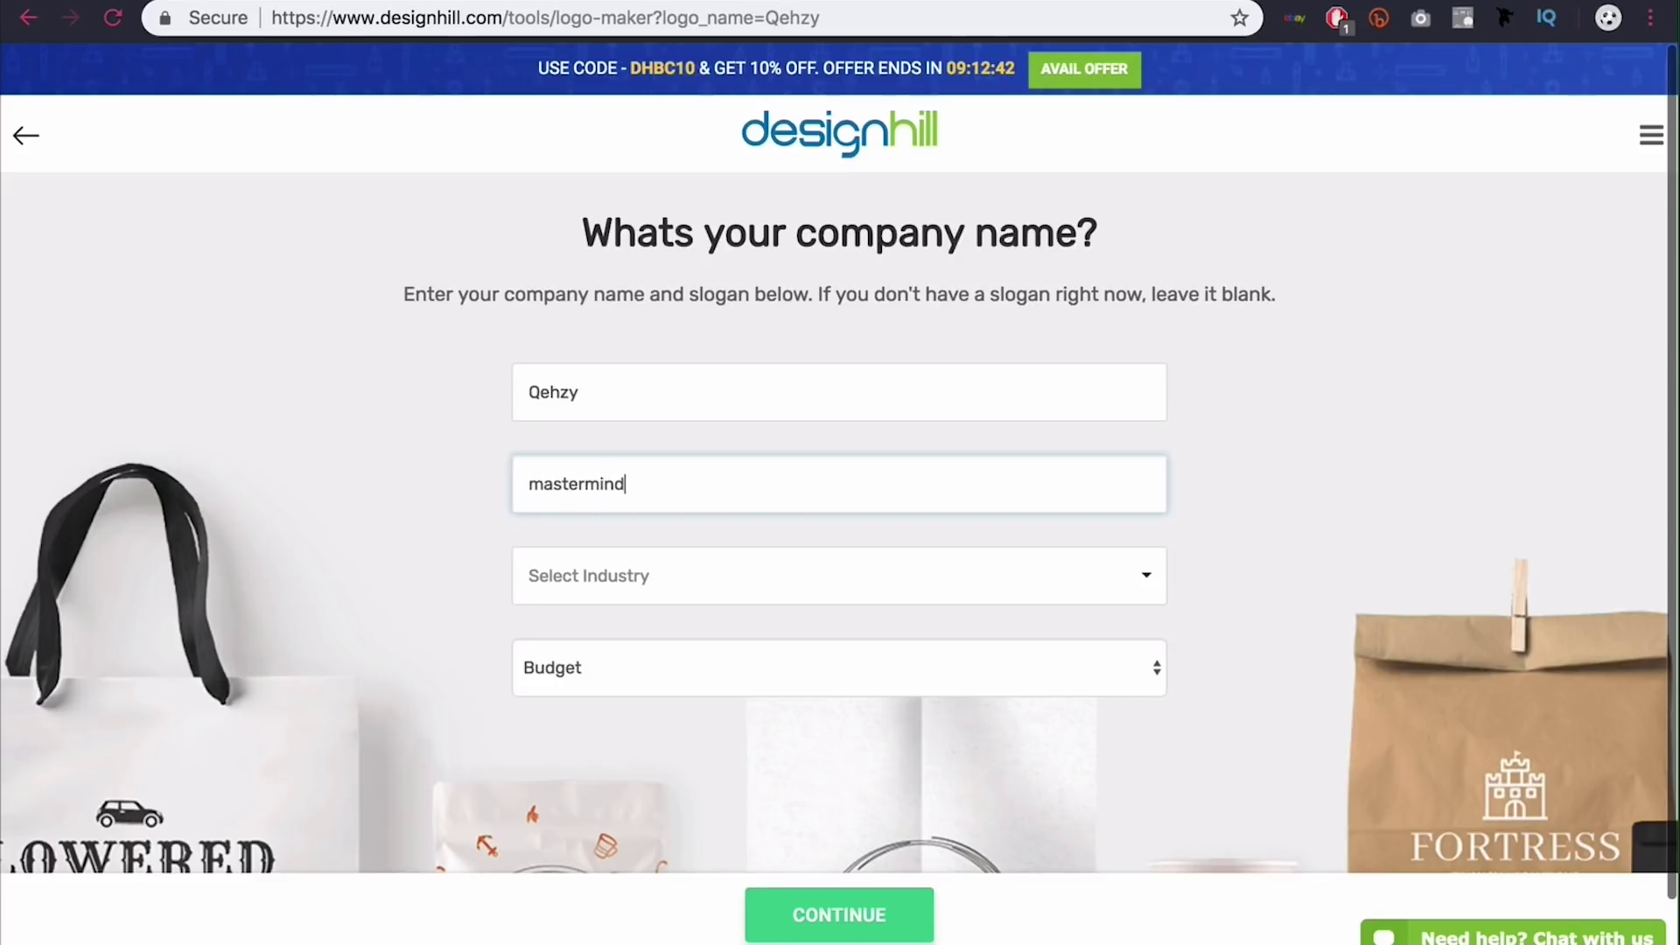
# Set the industry to Computer and the budget to $1-$99, then continue
pyautogui.click(1144, 578)
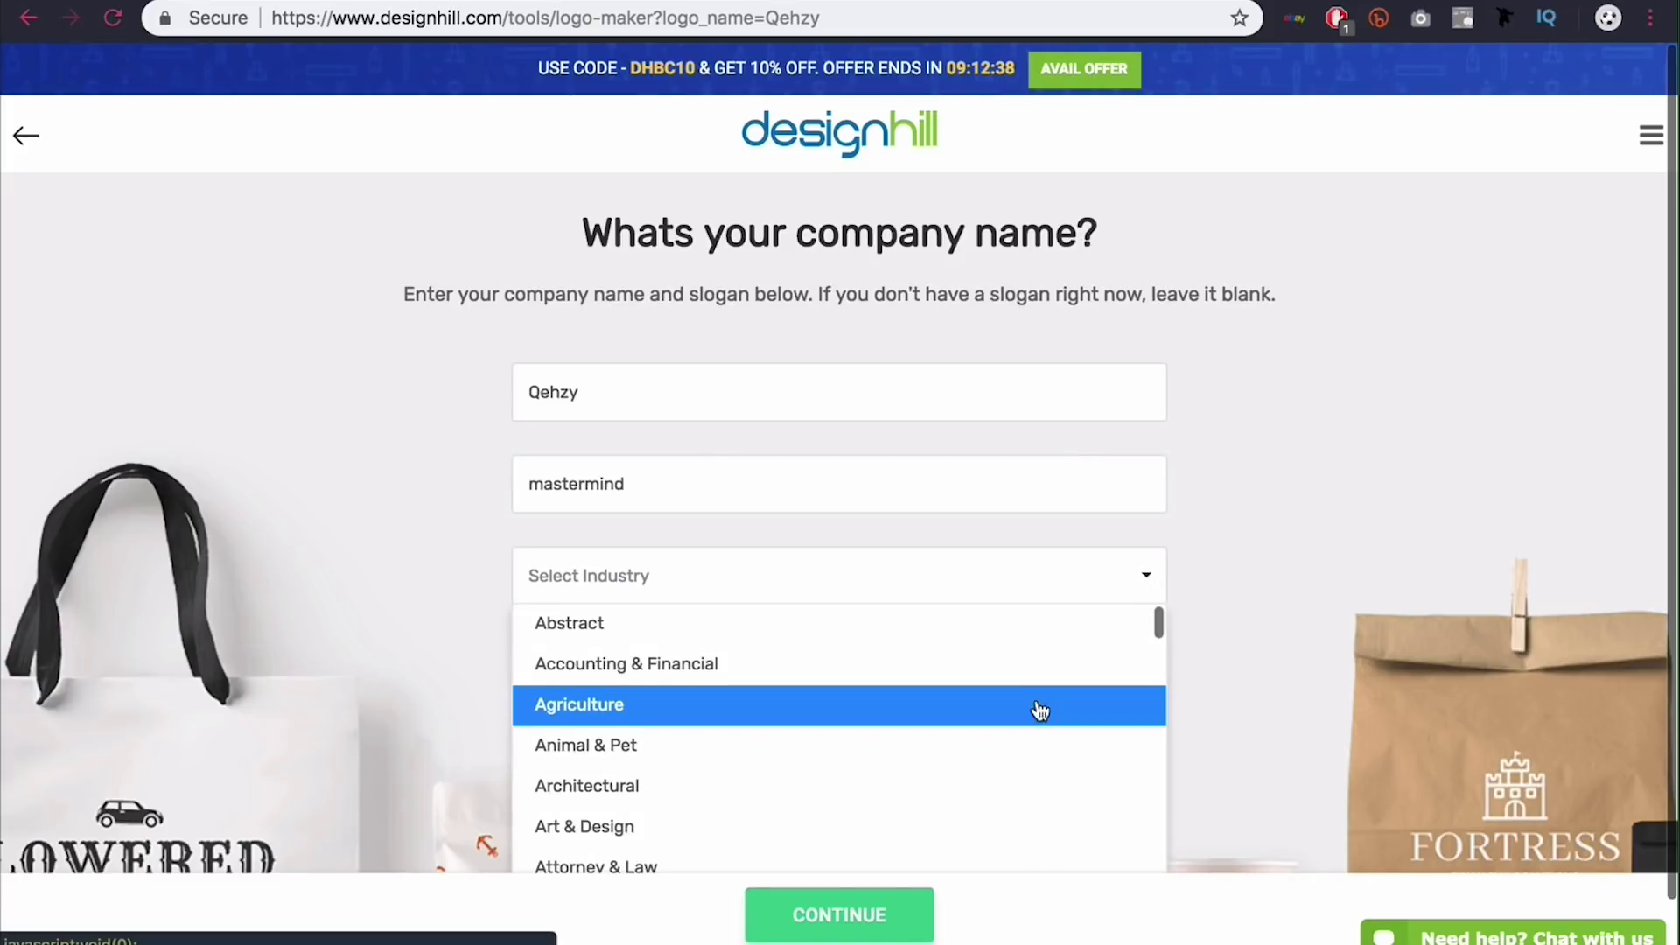
pyautogui.scroll(-5, 1039, 711)
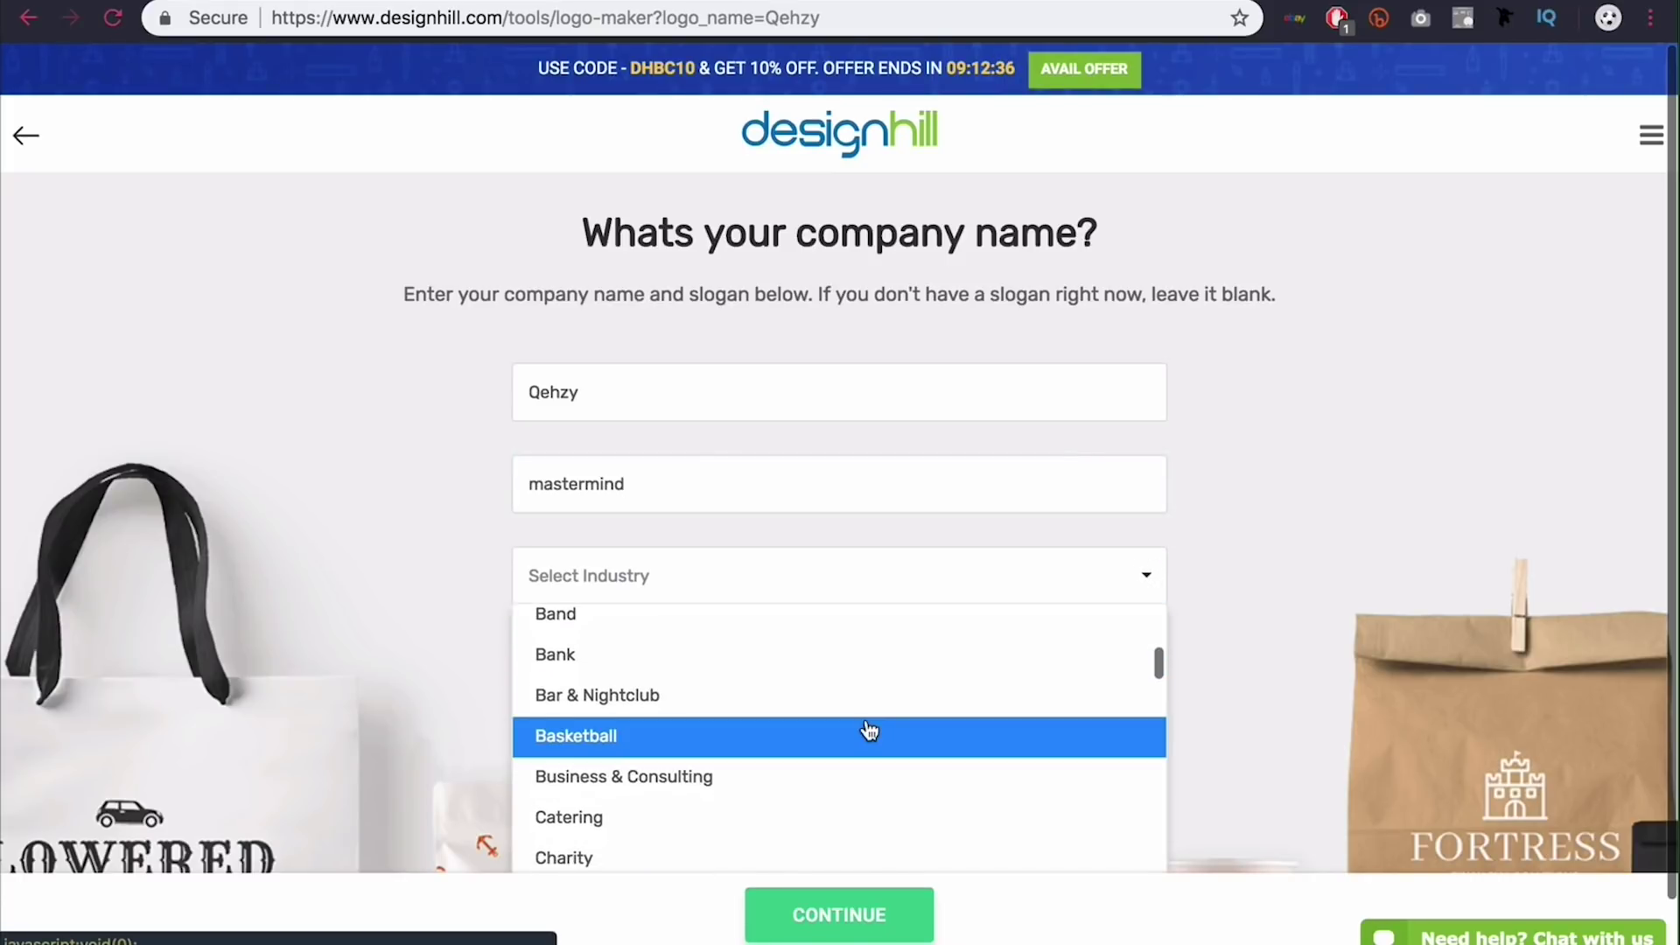
pyautogui.scroll(-4, 868, 730)
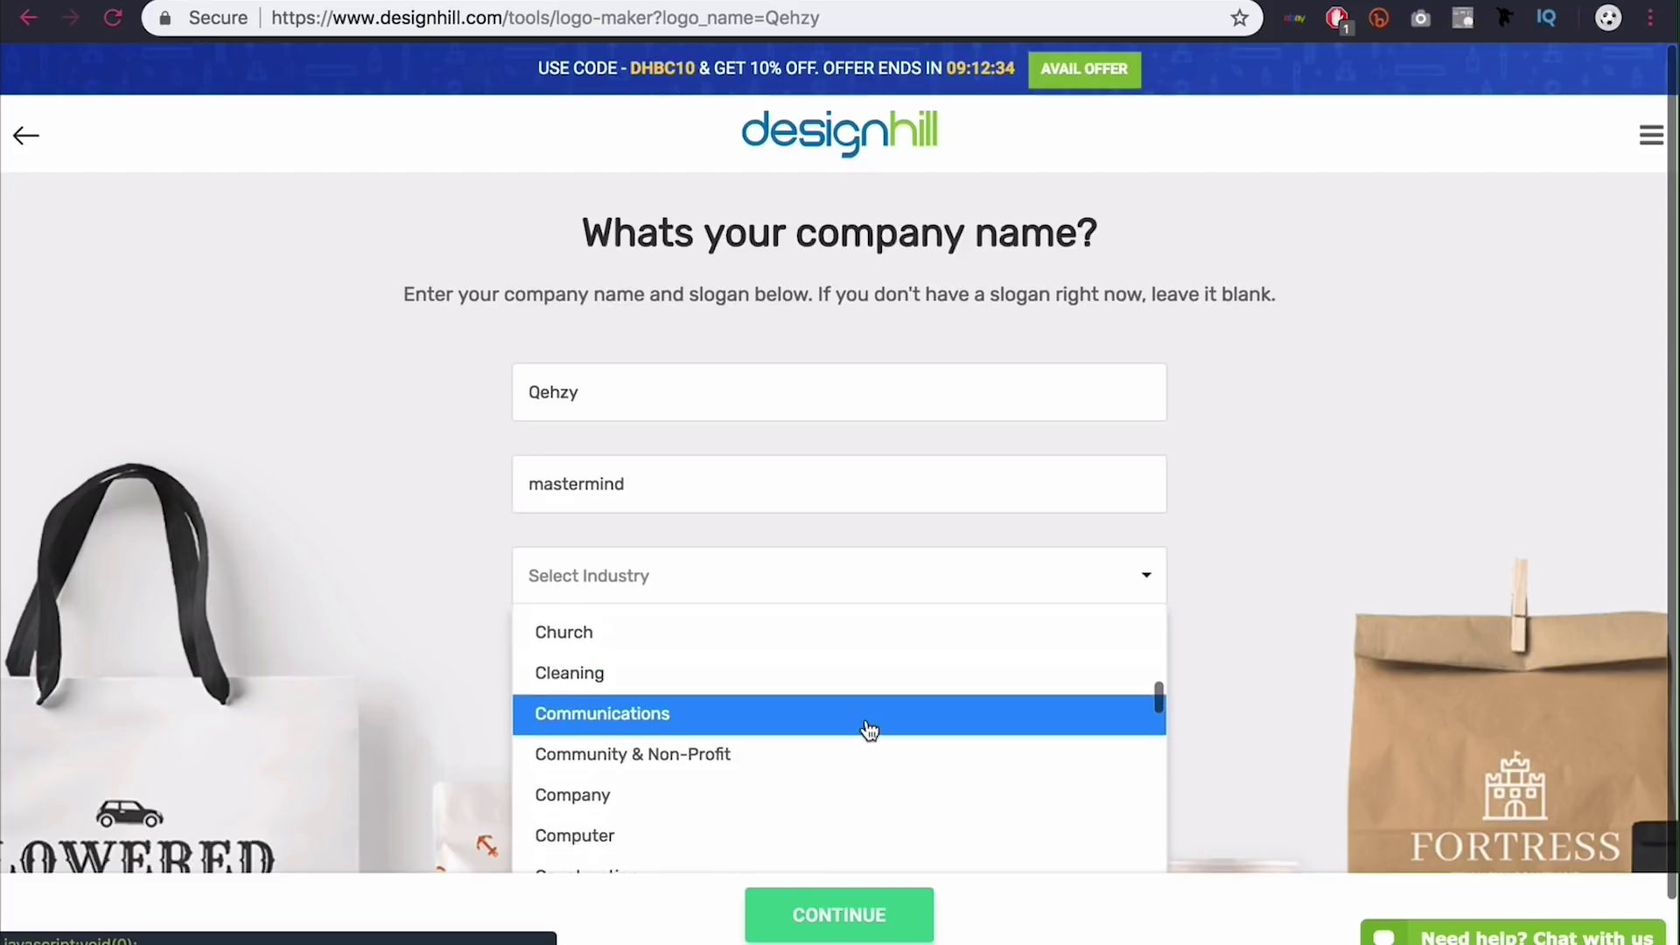
pyautogui.scroll(-2, 869, 731)
pyautogui.click(598, 724)
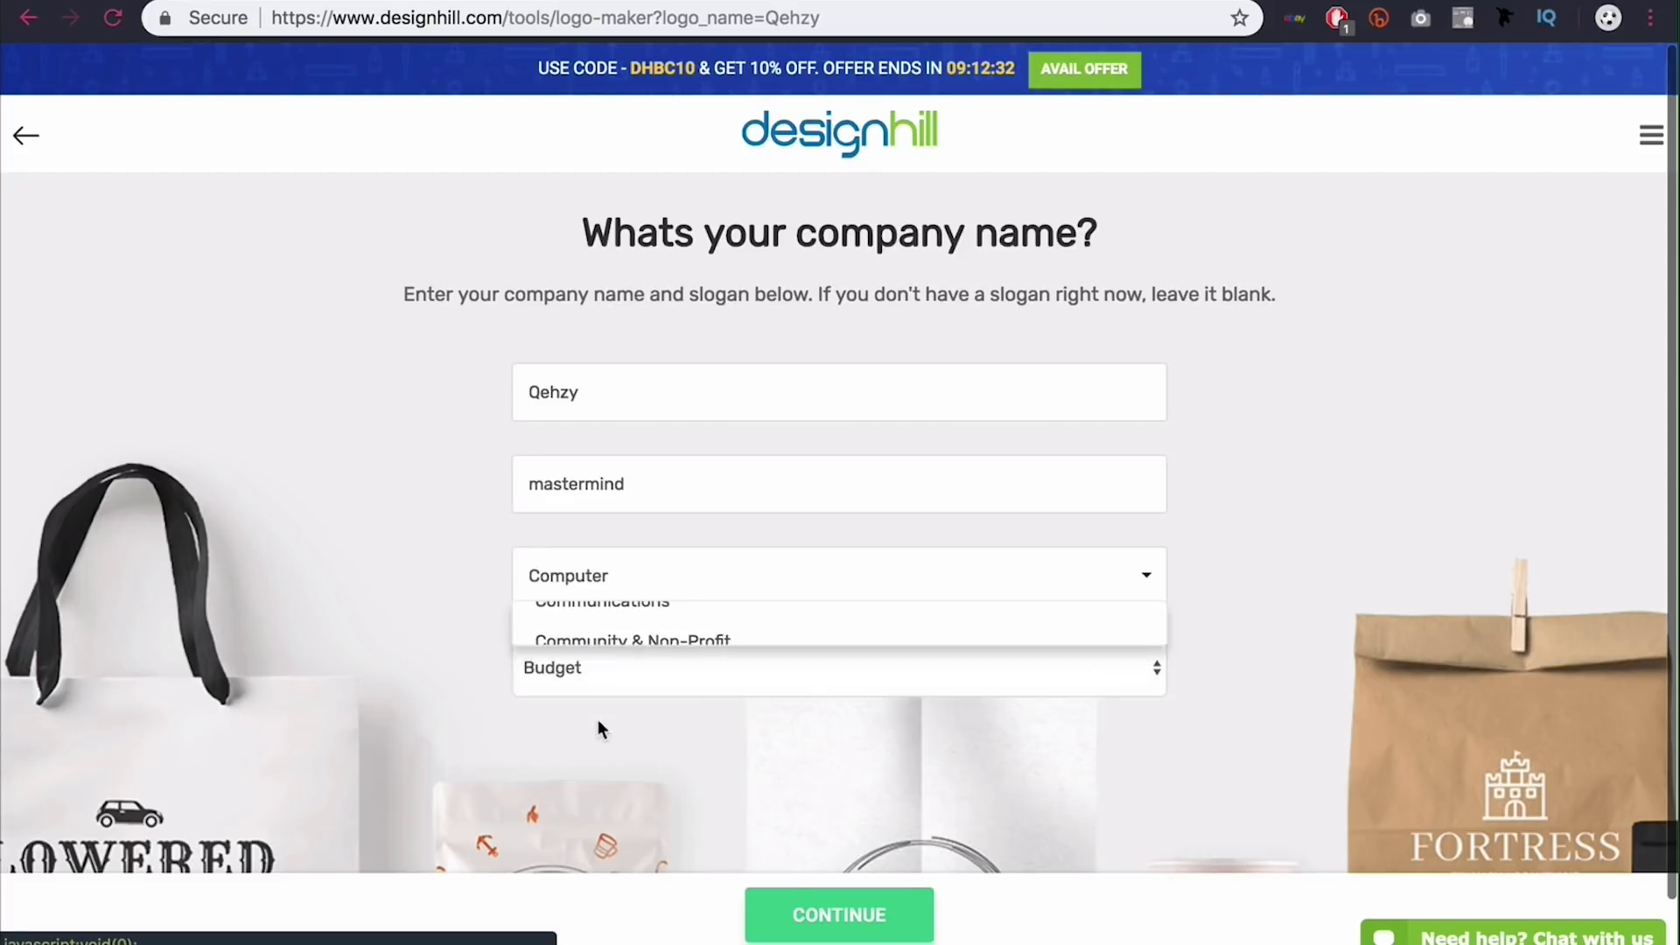
pyautogui.click(742, 683)
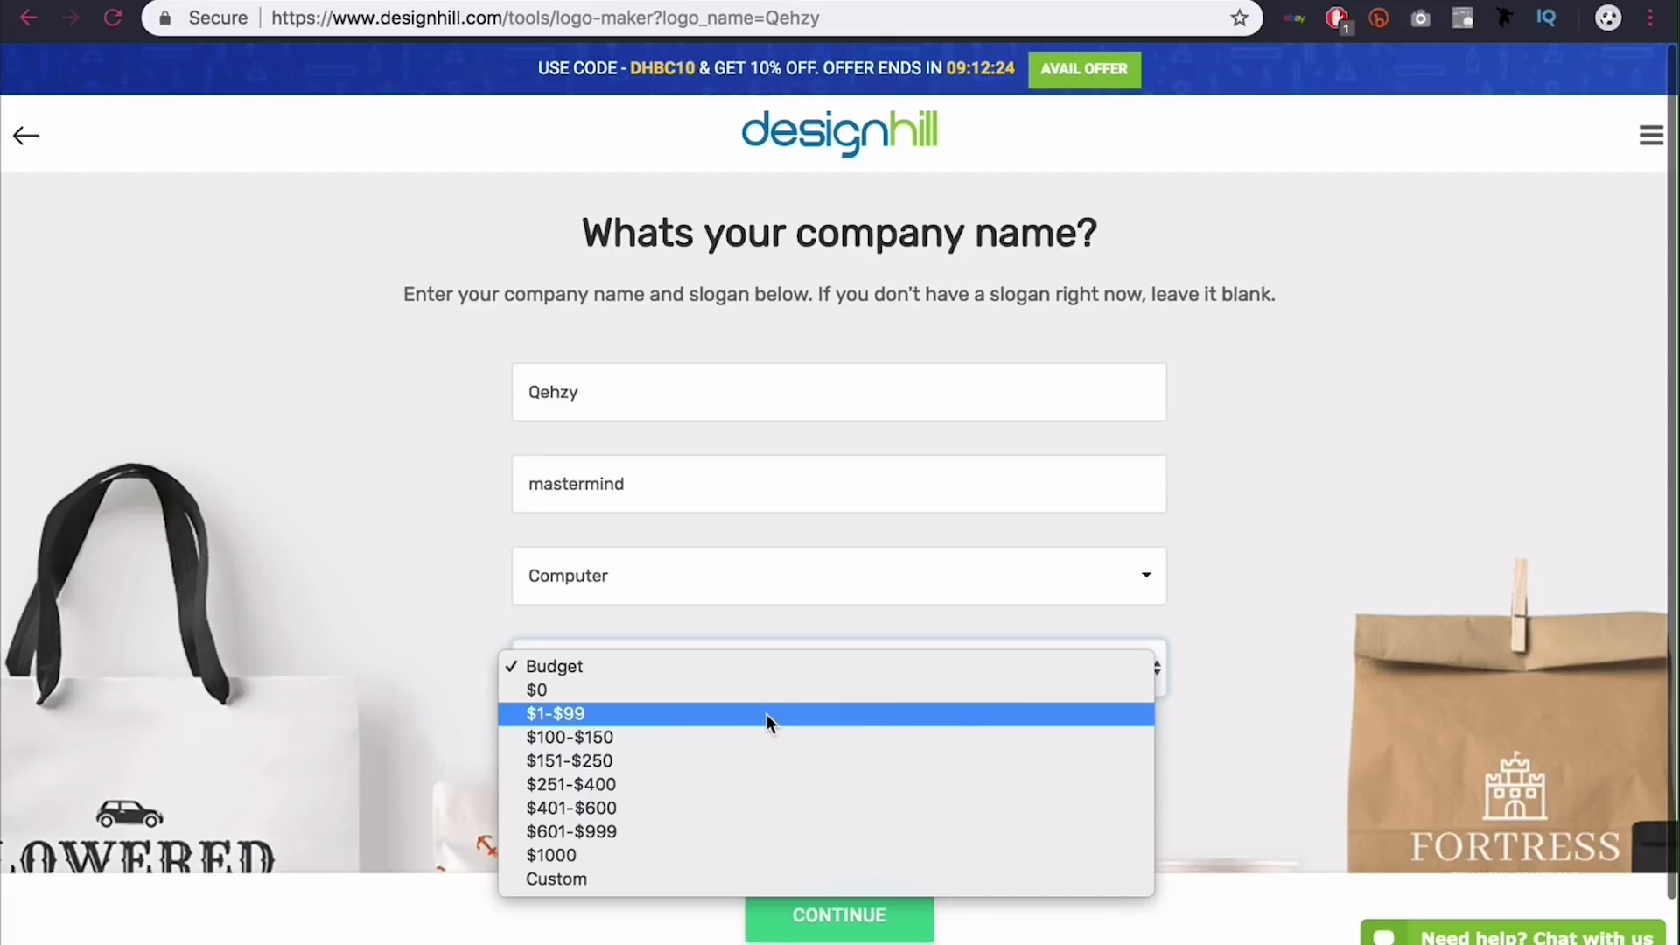
pyautogui.click(767, 714)
pyautogui.scroll(-1, 1247, 520)
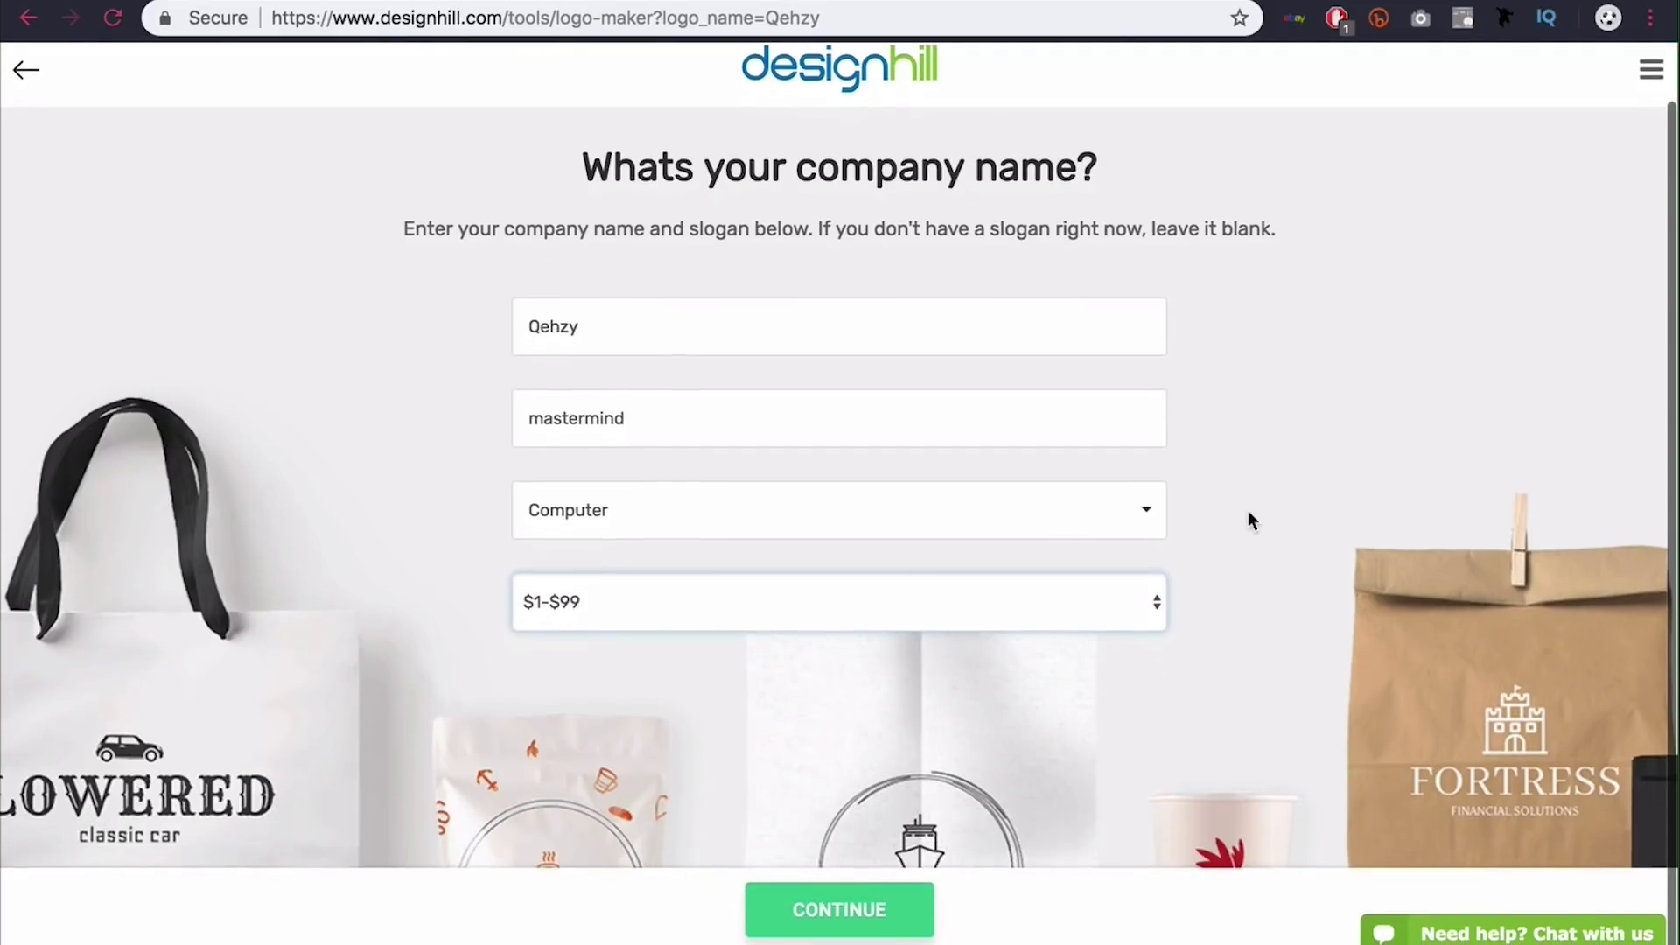
pyautogui.click(838, 915)
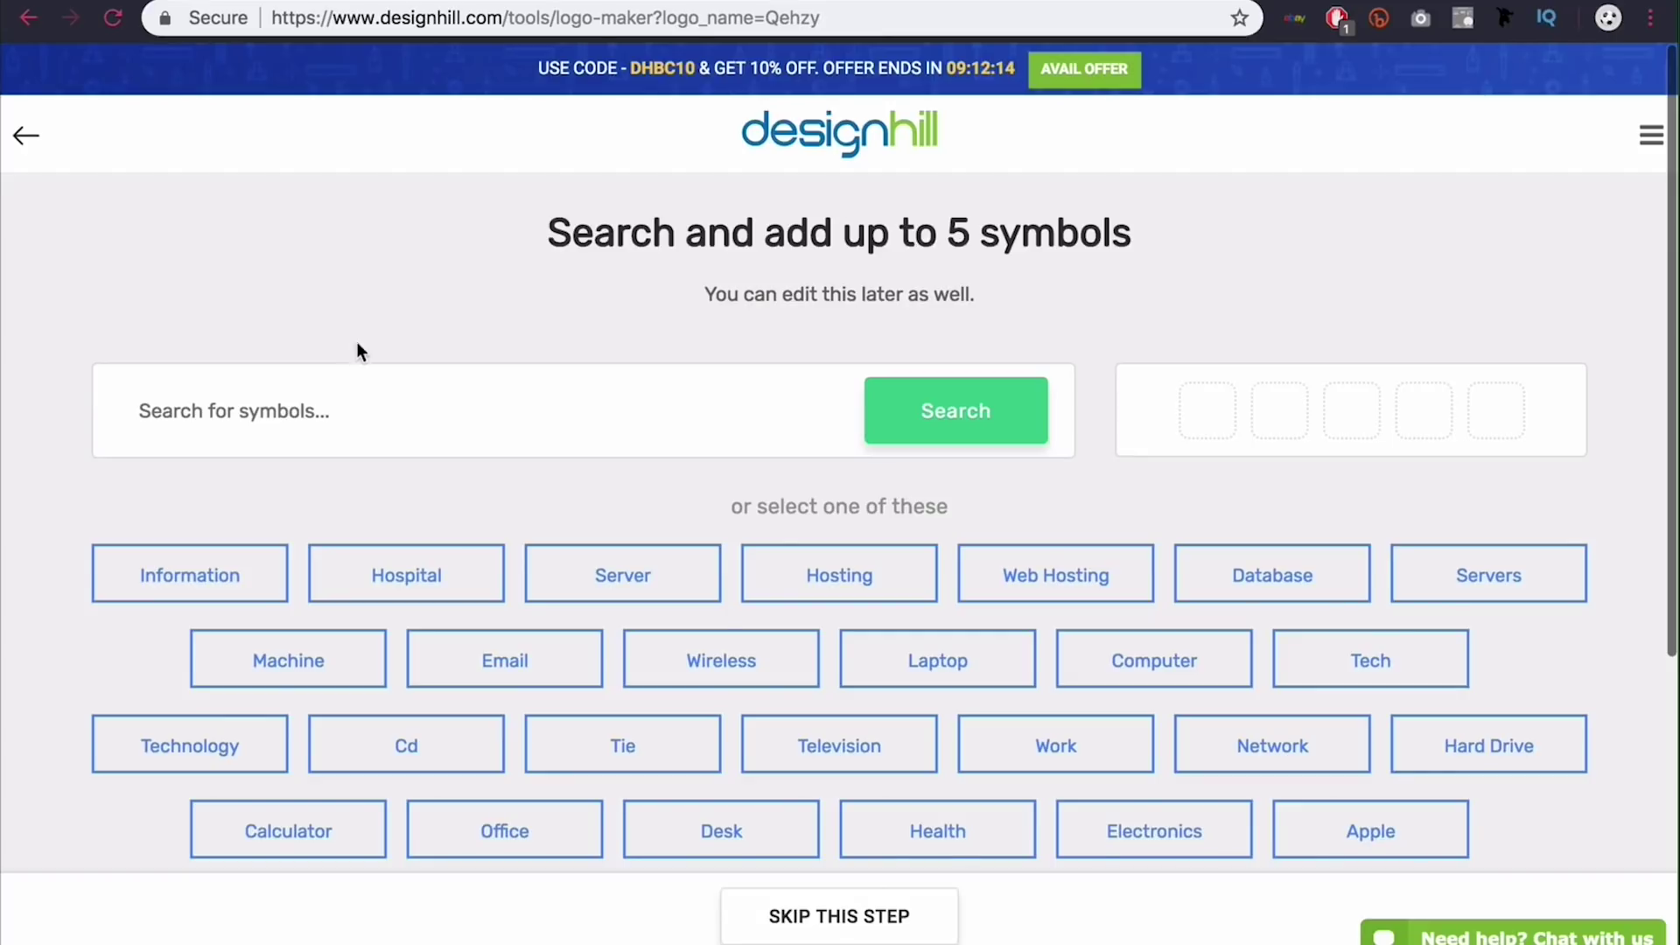
# Search 'brain' and add a brain symbol to the logo
pyautogui.scroll(-3, 289, 529)
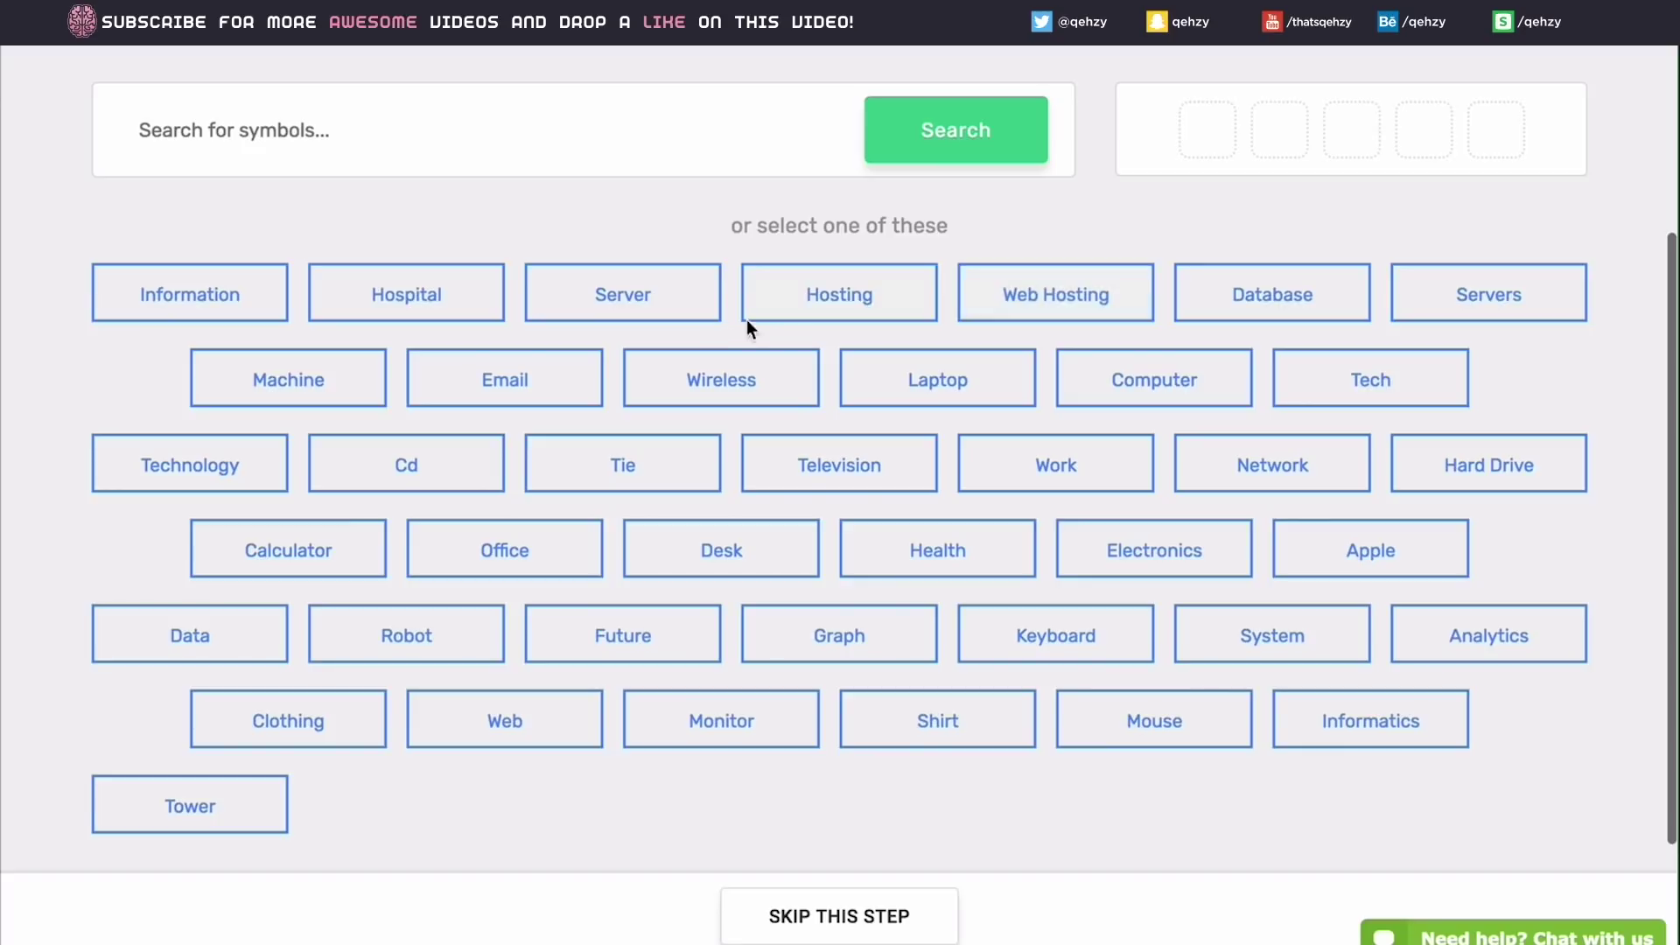
pyautogui.scroll(1, 754, 326)
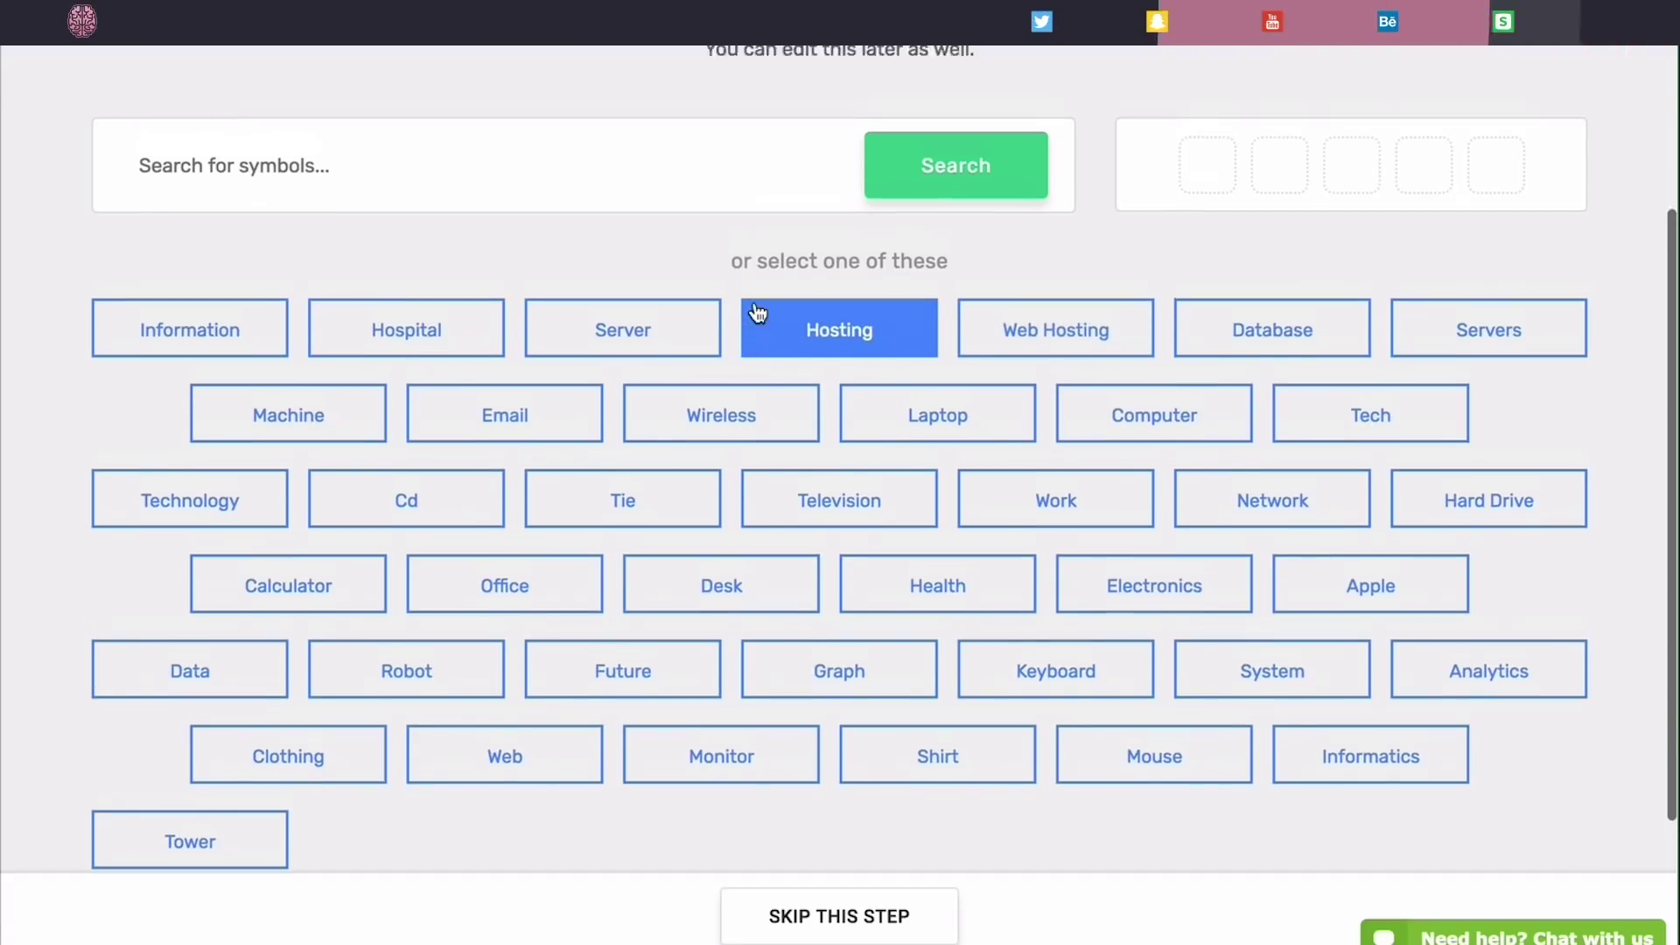
pyautogui.scroll(4, 757, 313)
pyautogui.click(216, 319)
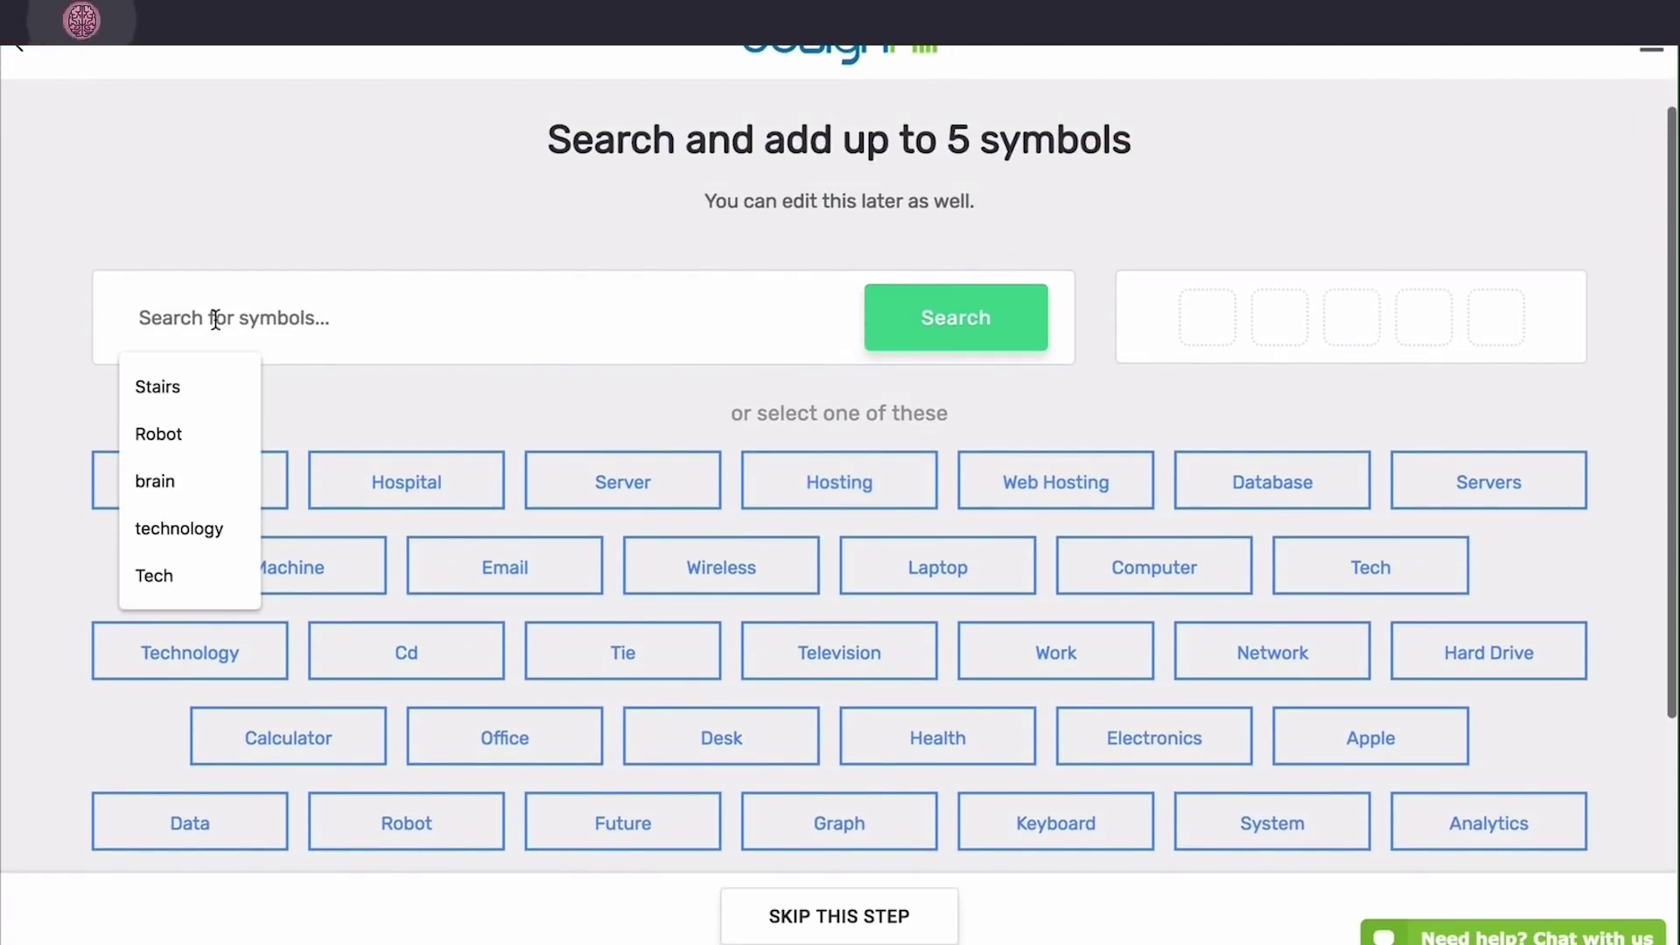
pyautogui.write('brain')
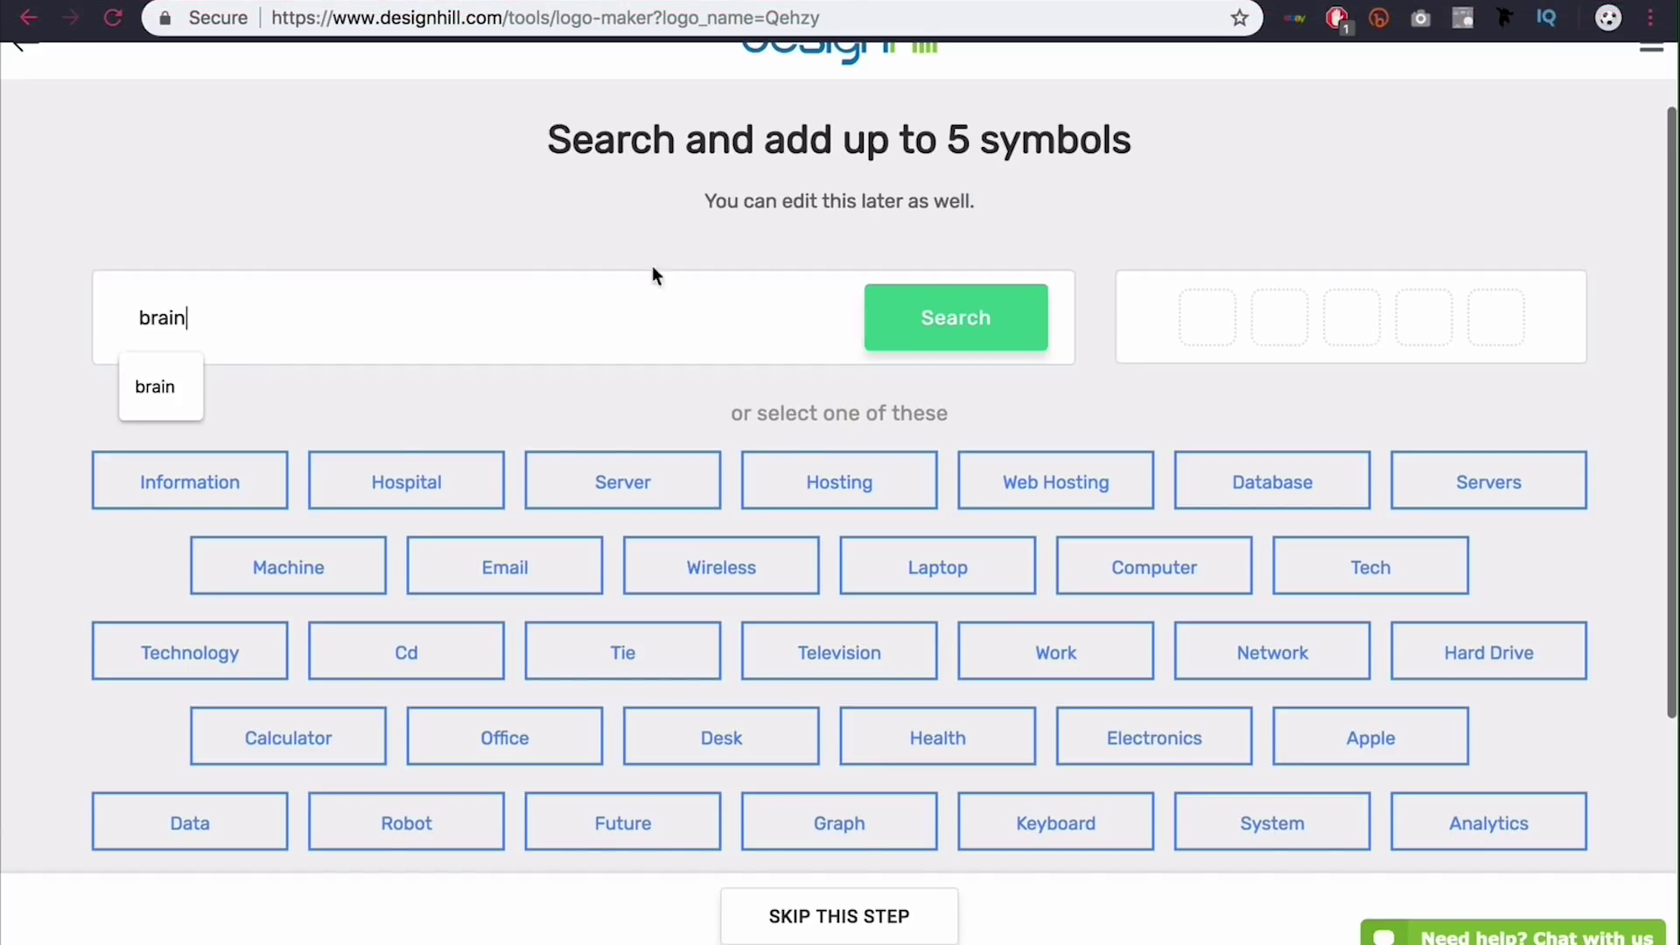
pyautogui.click(940, 319)
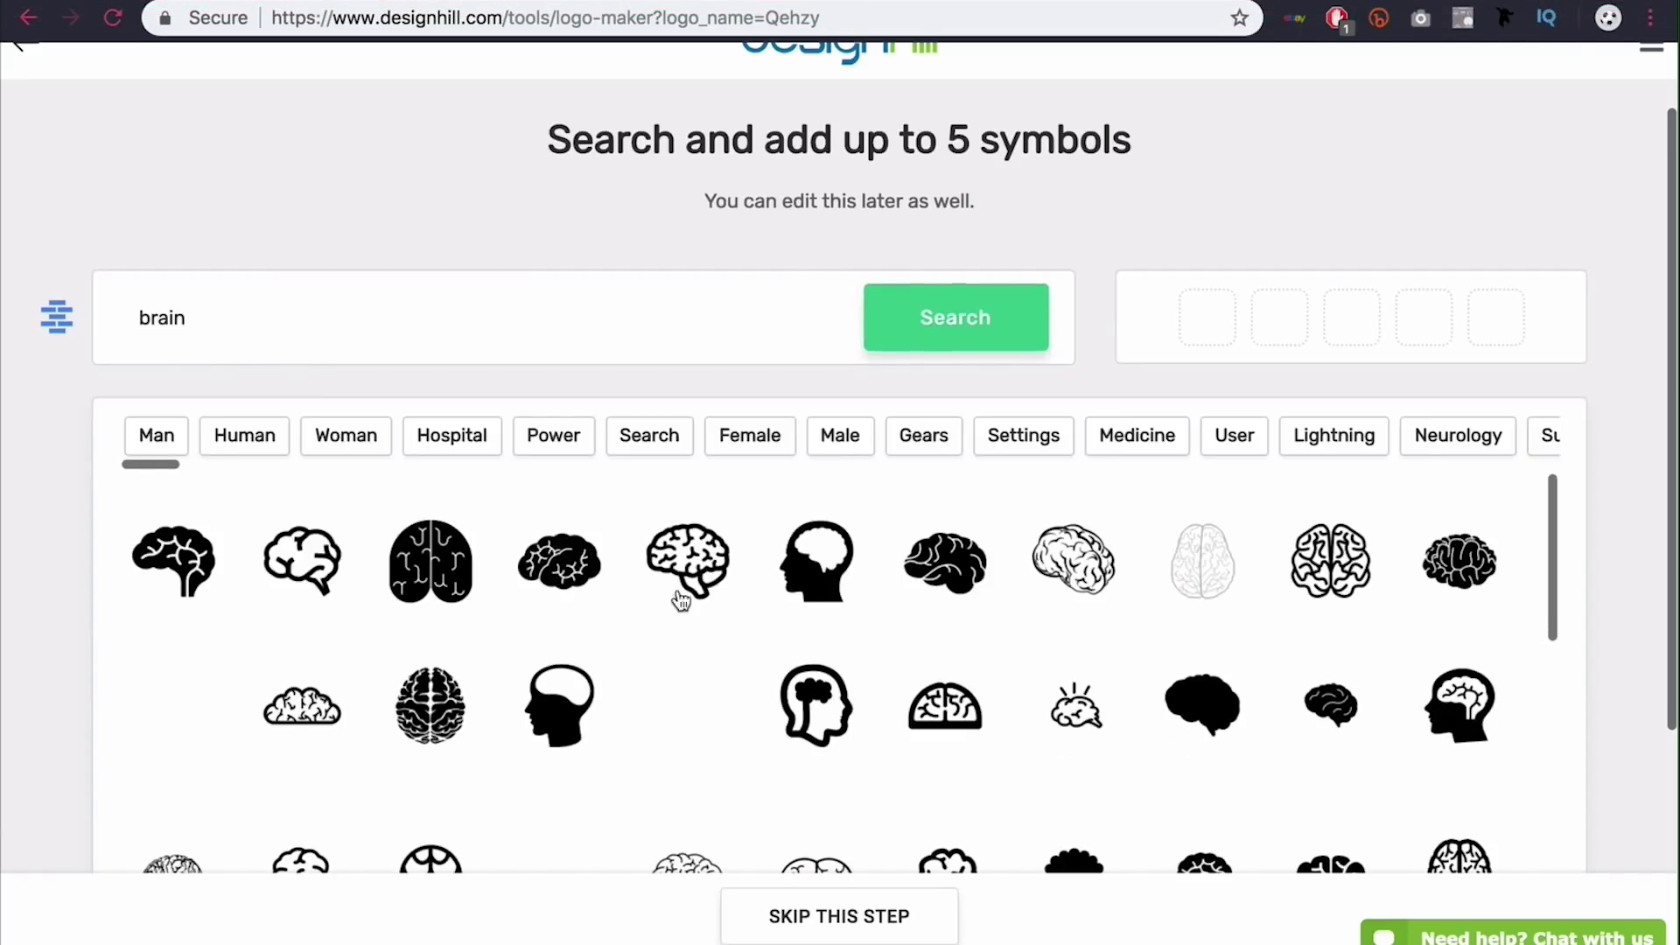
pyautogui.scroll(-2, 658, 607)
pyautogui.scroll(-1, 659, 607)
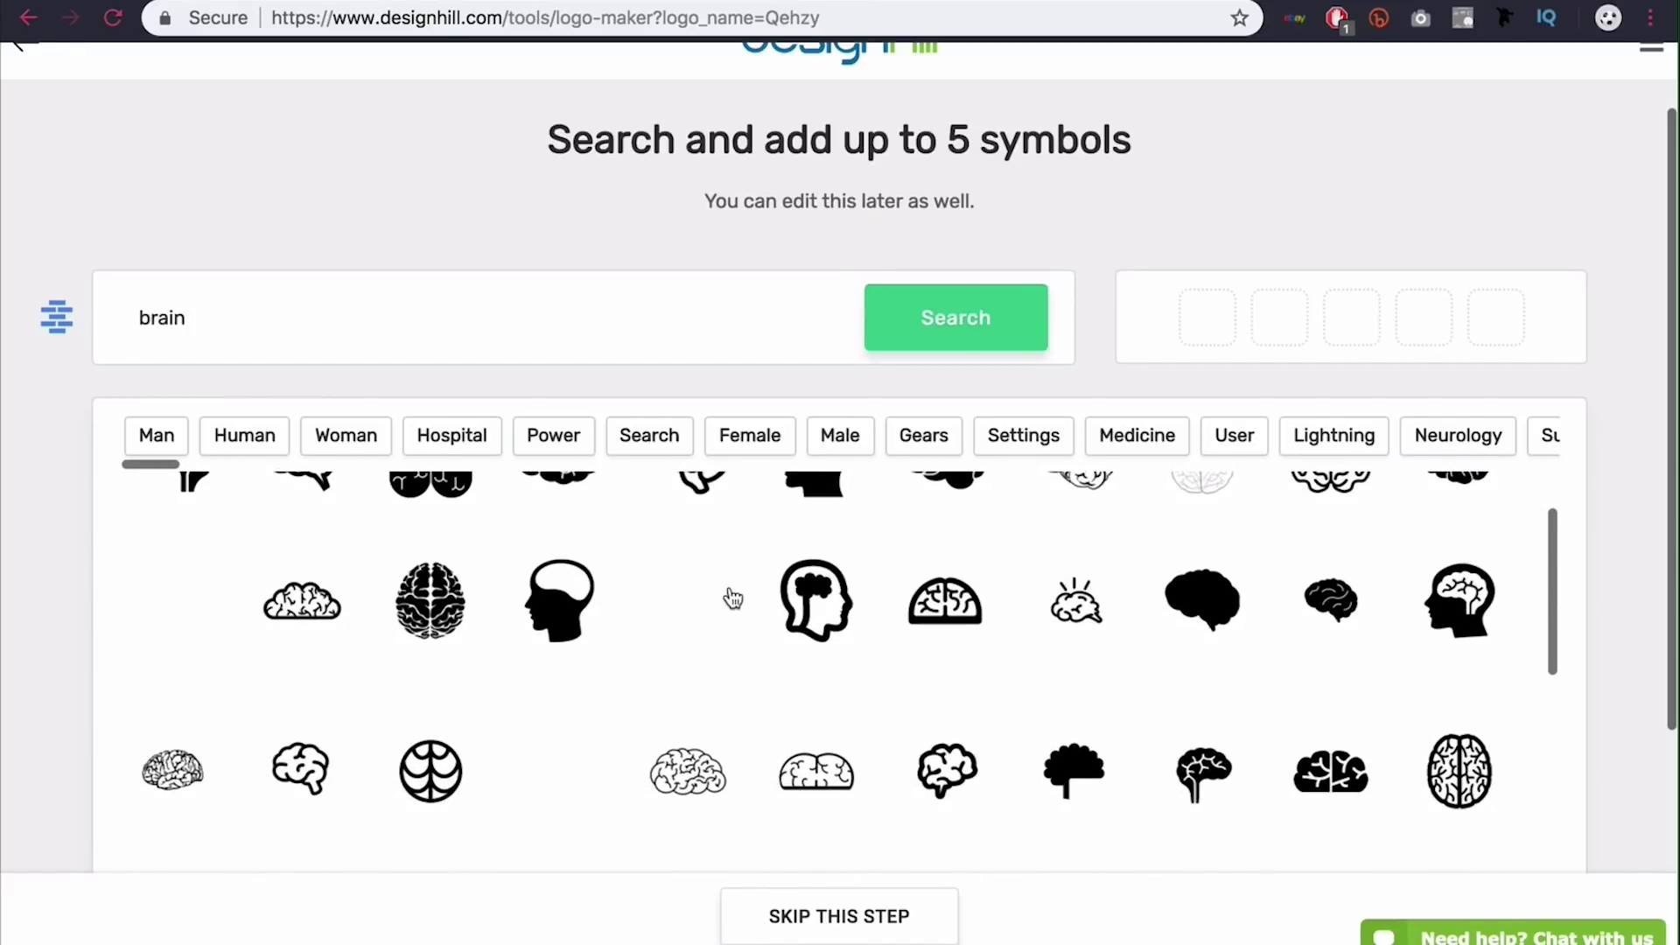
pyautogui.scroll(-6, 735, 599)
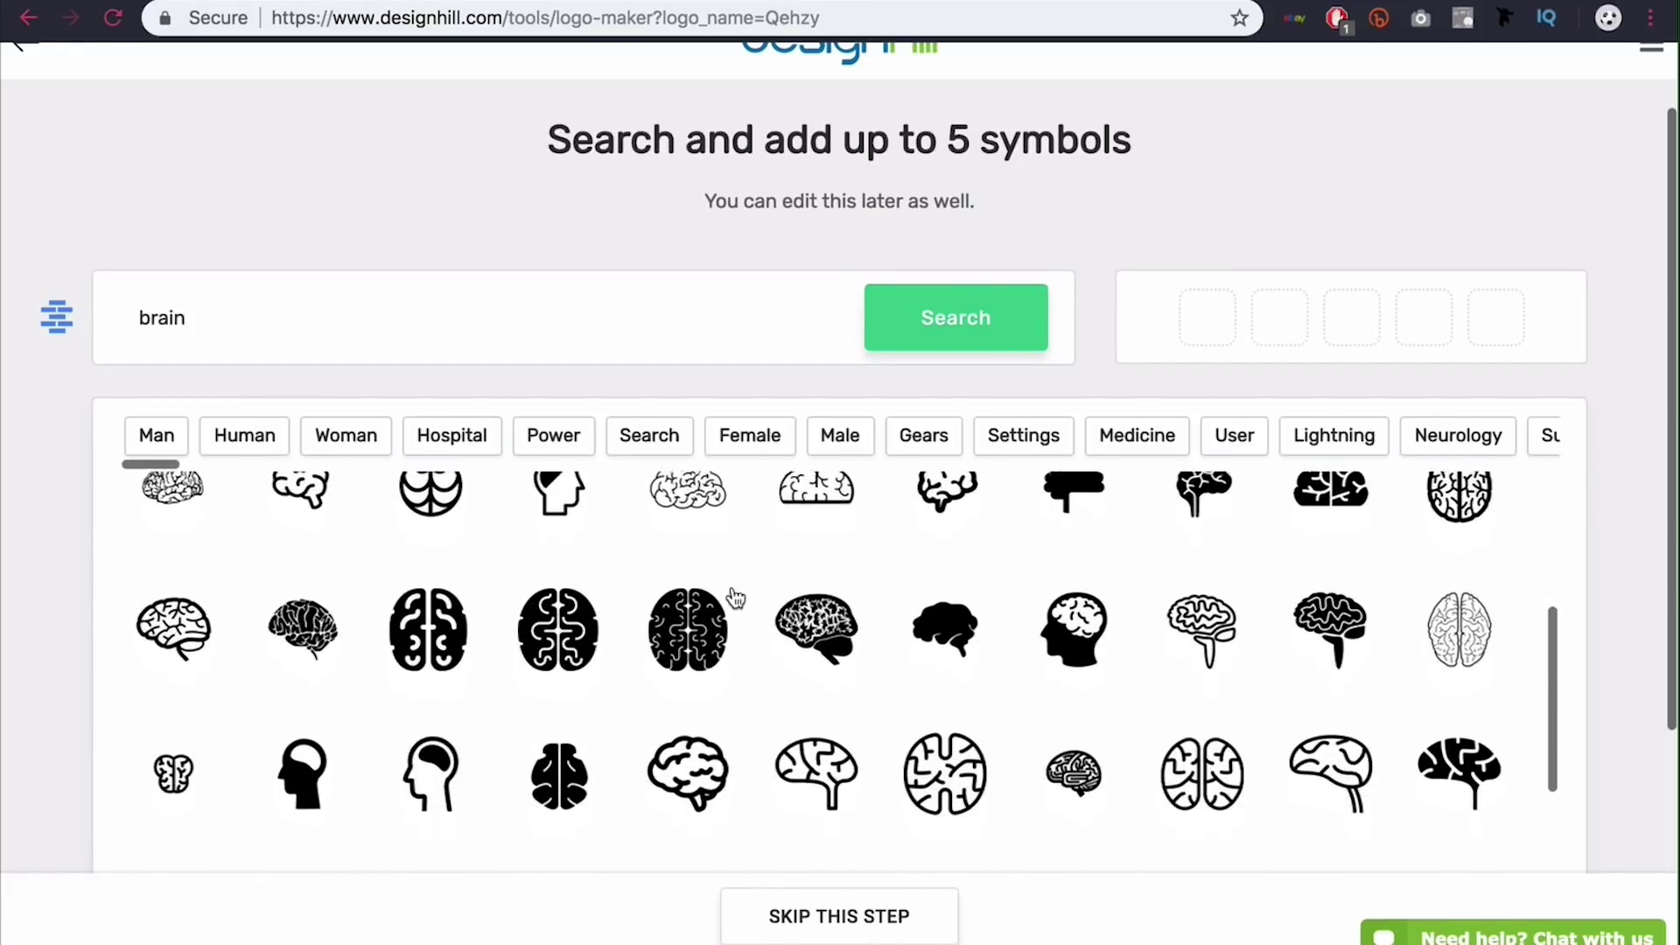
pyautogui.scroll(-4, 735, 598)
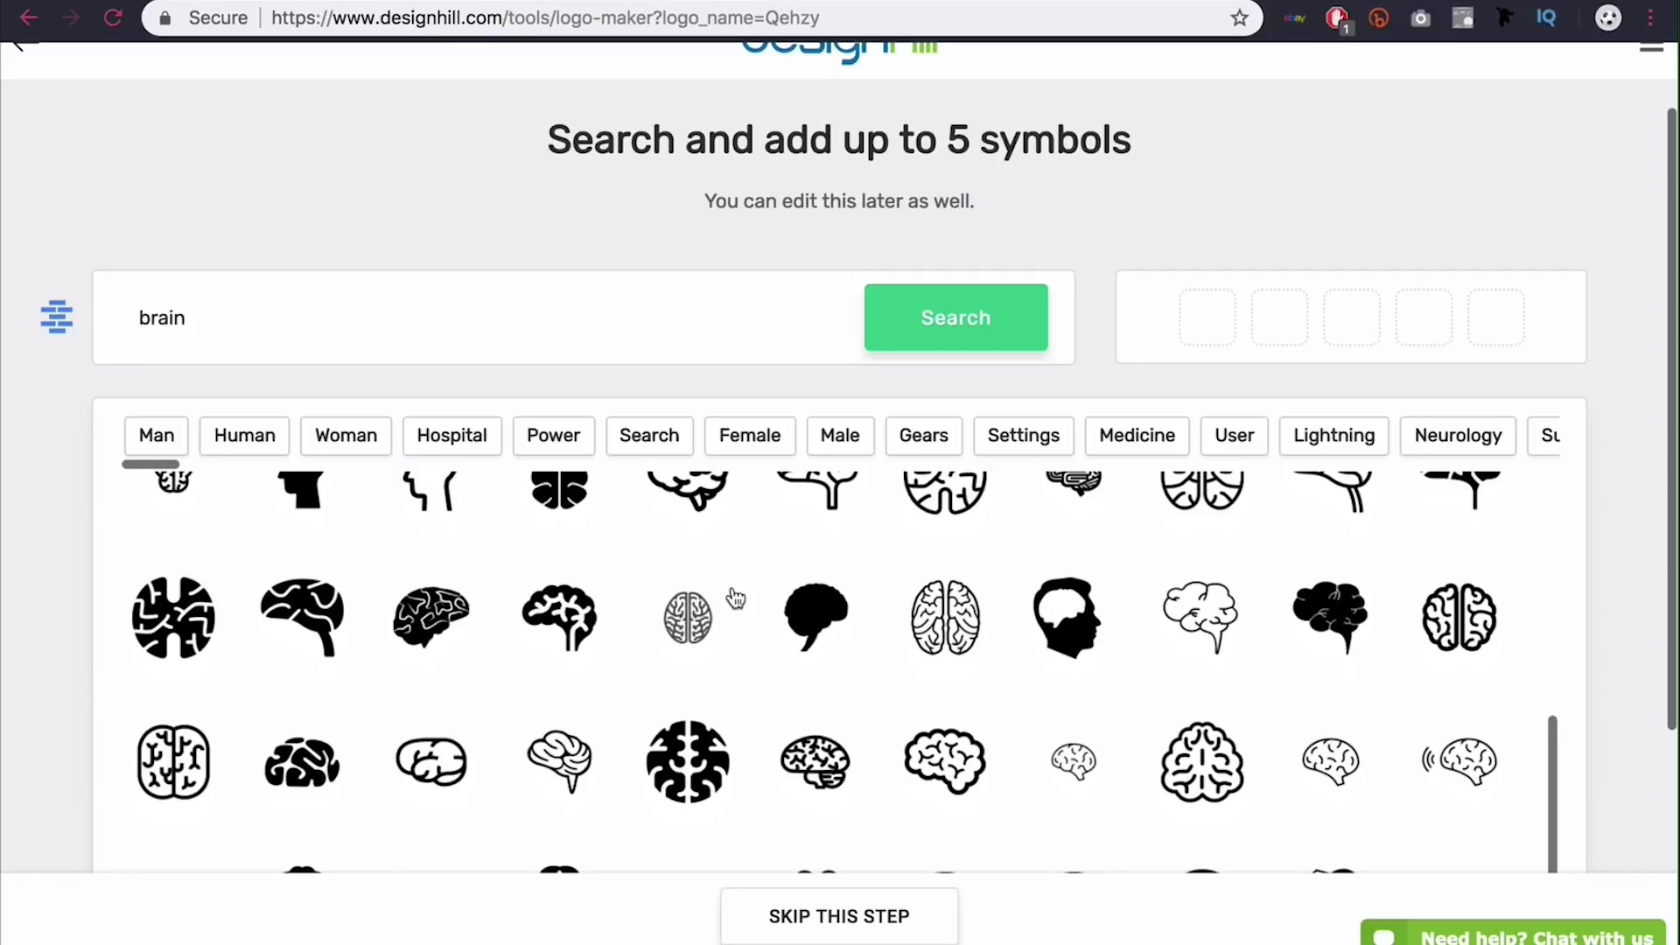
pyautogui.scroll(-5, 734, 598)
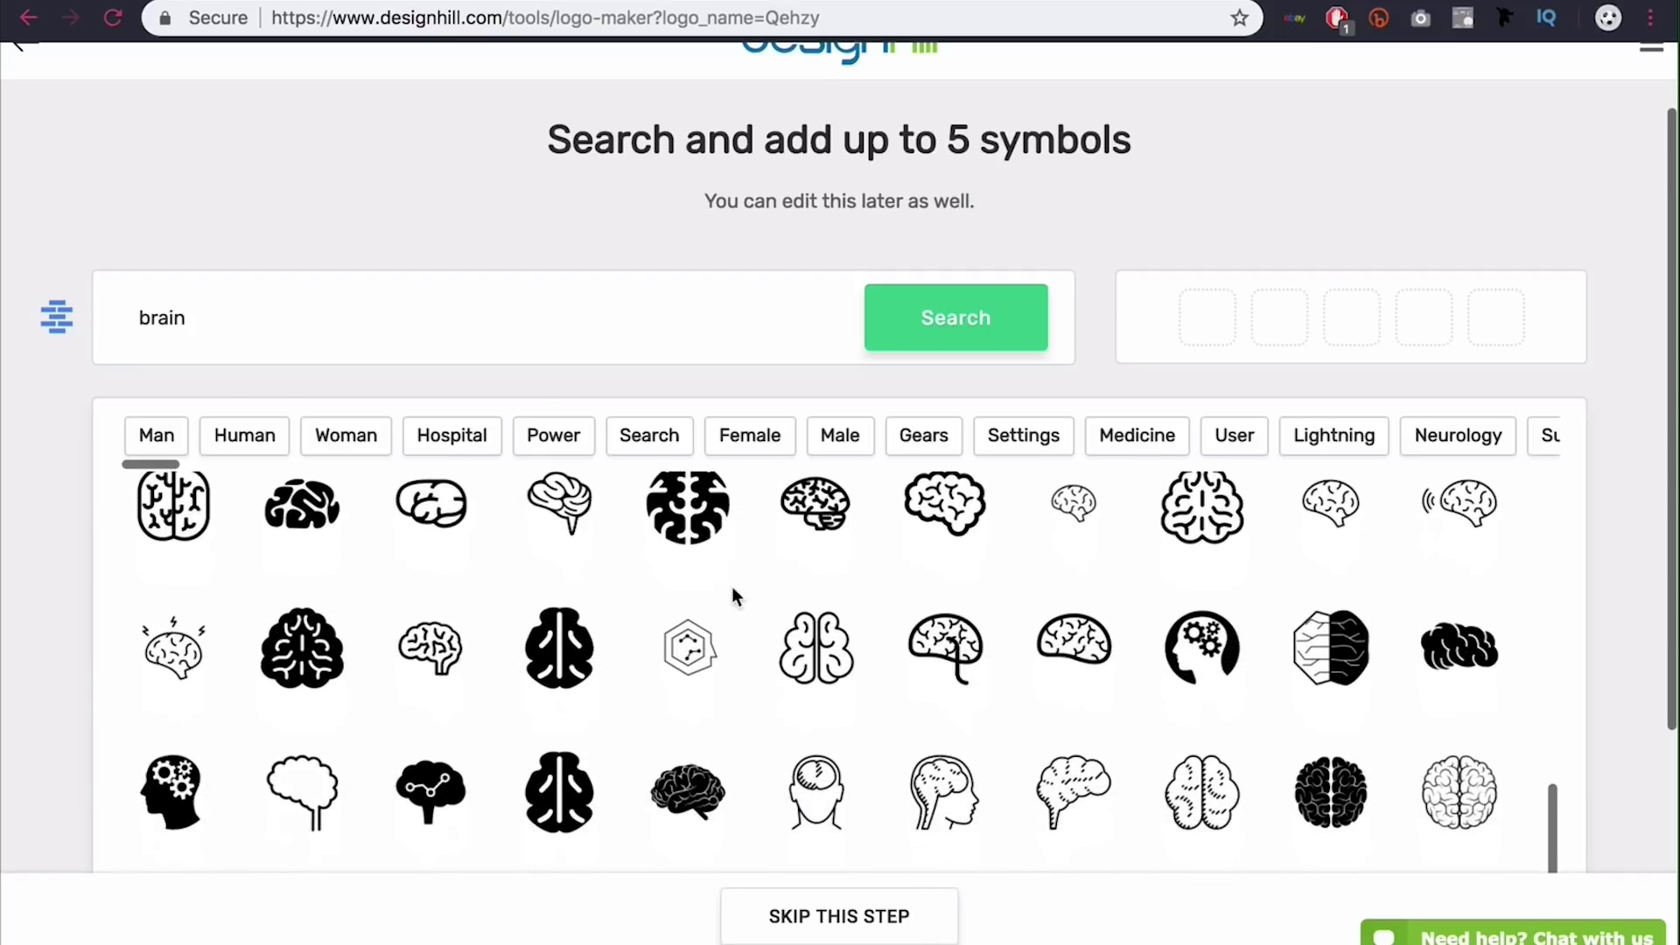
pyautogui.scroll(4, 735, 599)
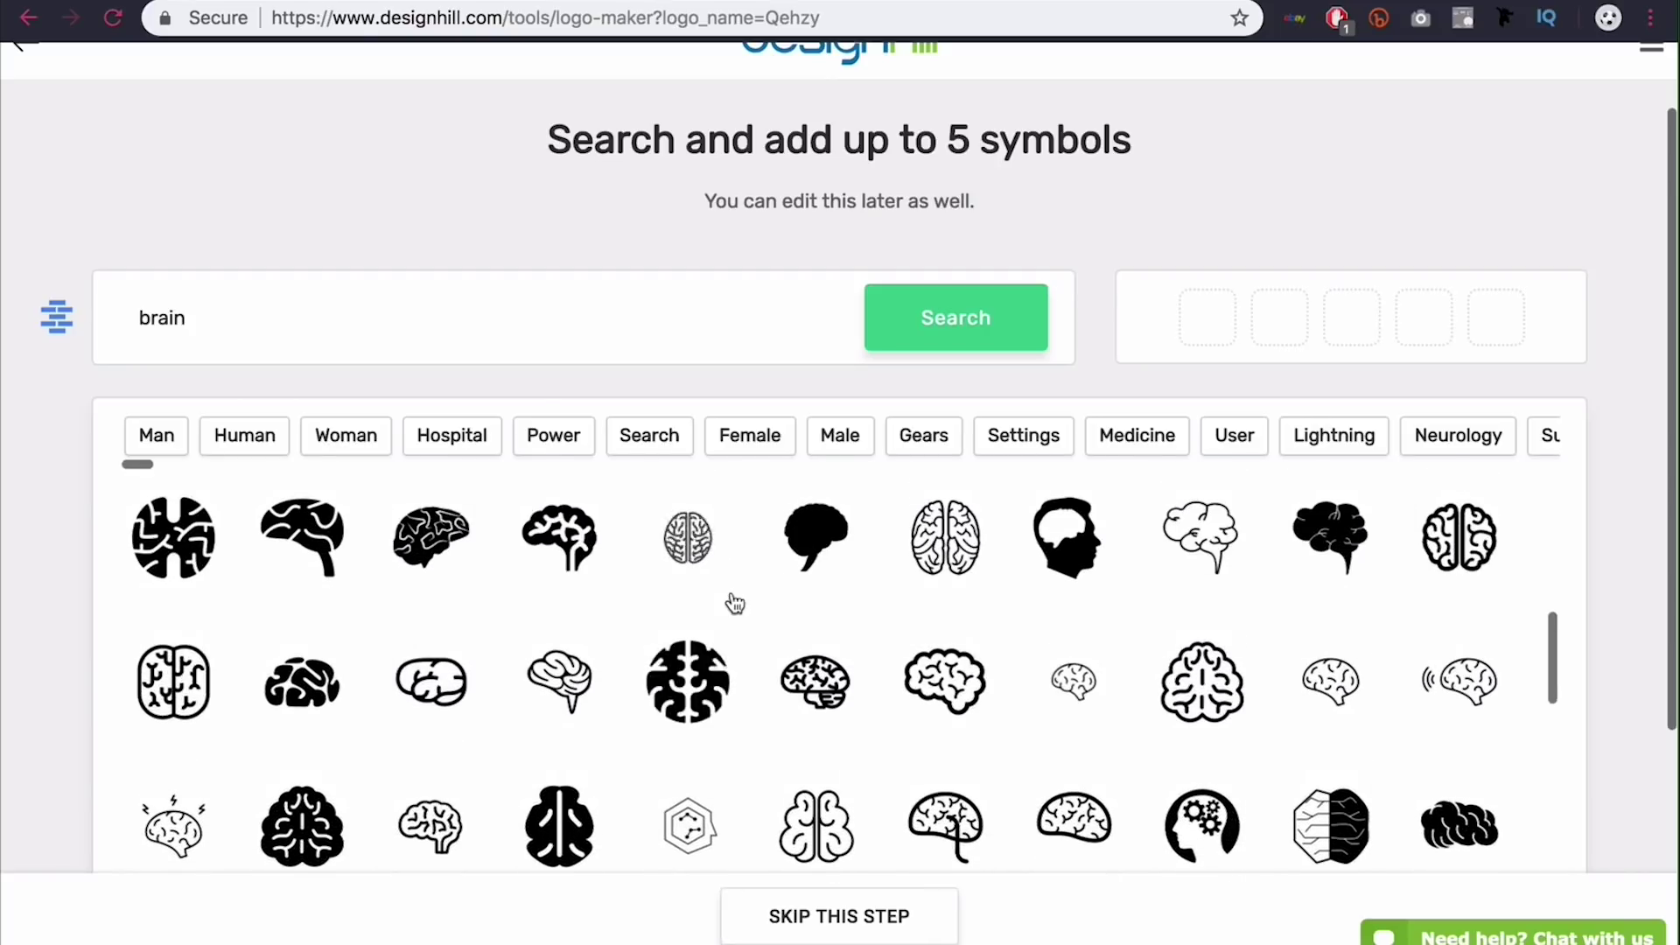
pyautogui.click(702, 695)
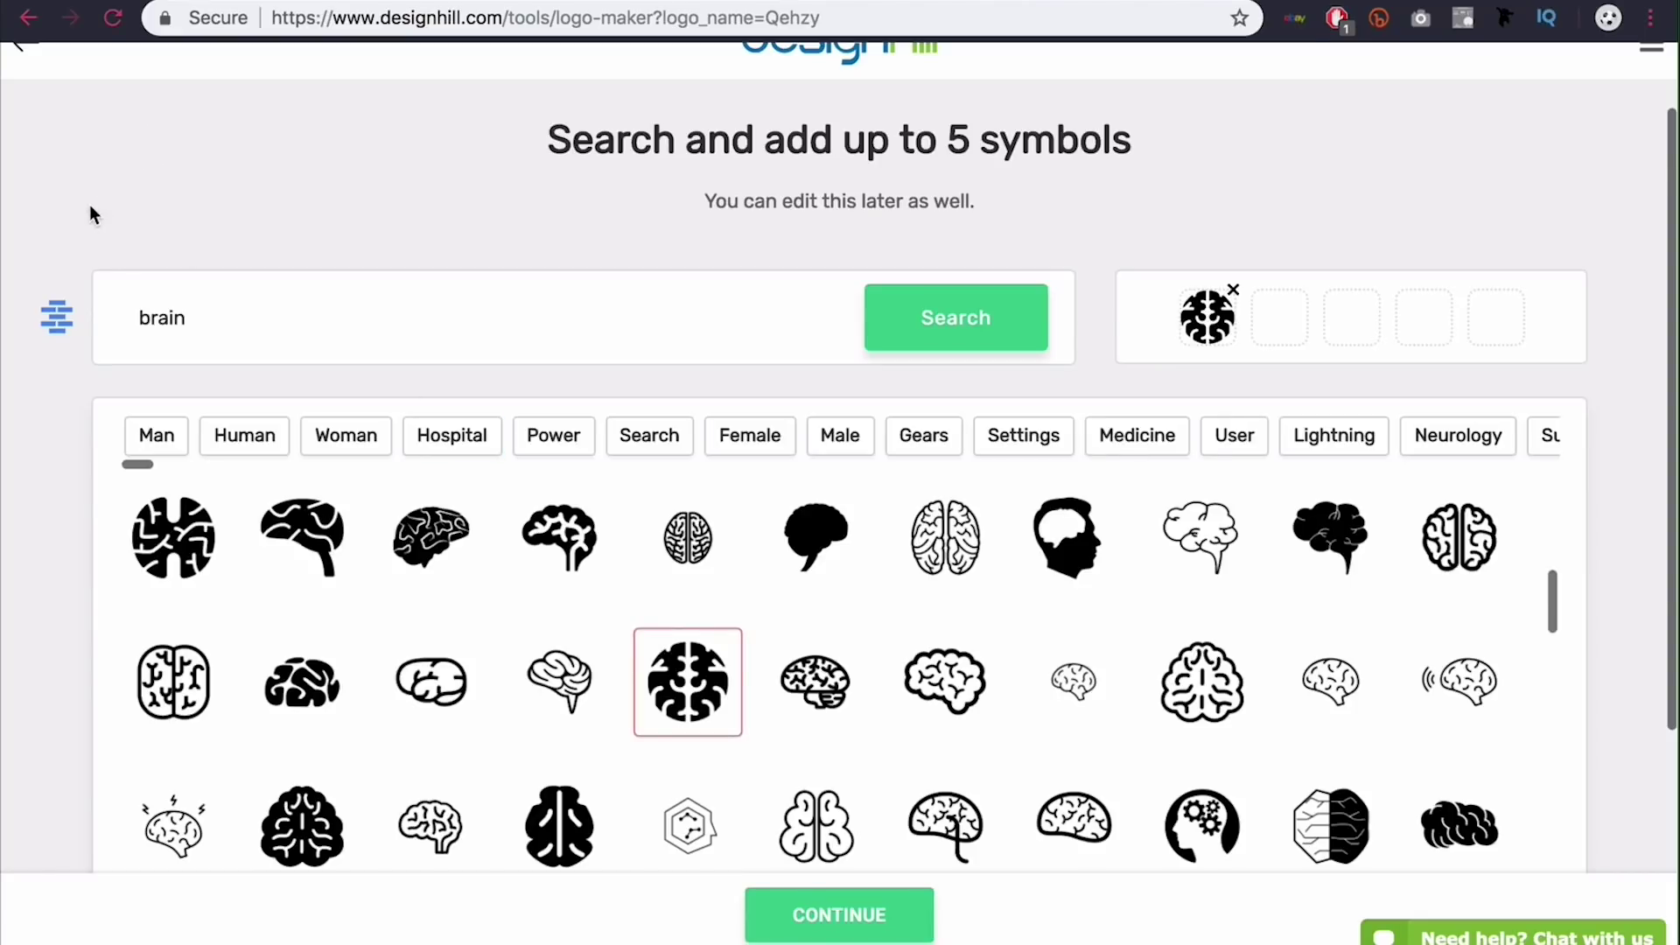
# Add a gear symbol from the Machine keyword and begin a 'robot' search
pyautogui.click(54, 317)
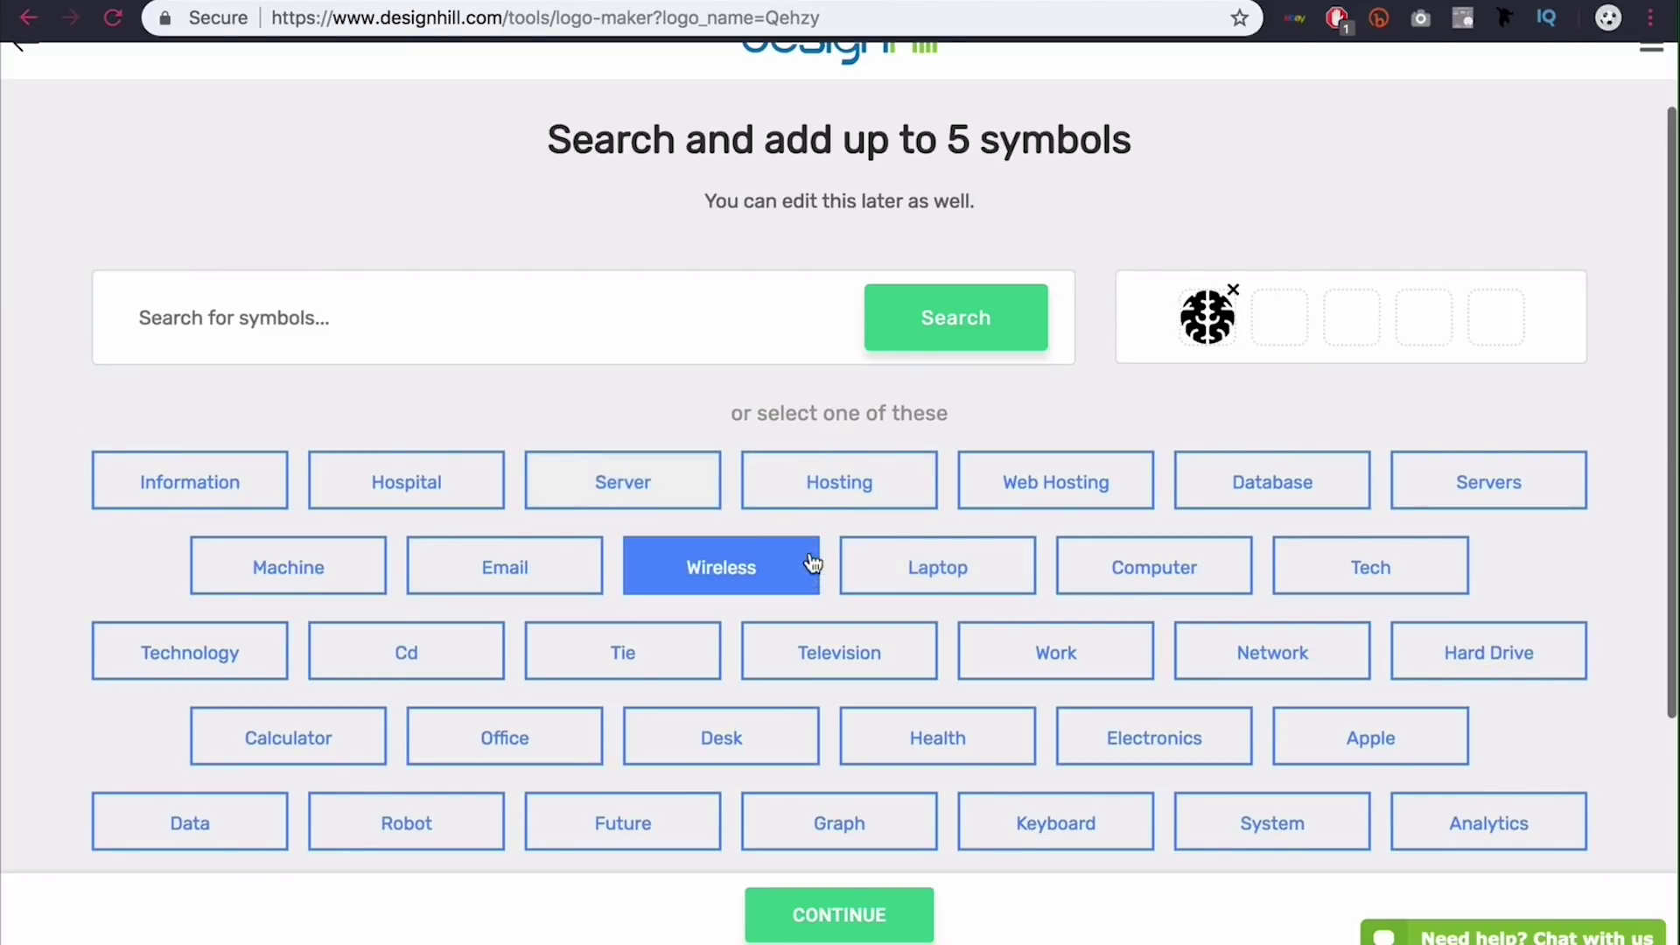
pyautogui.click(251, 497)
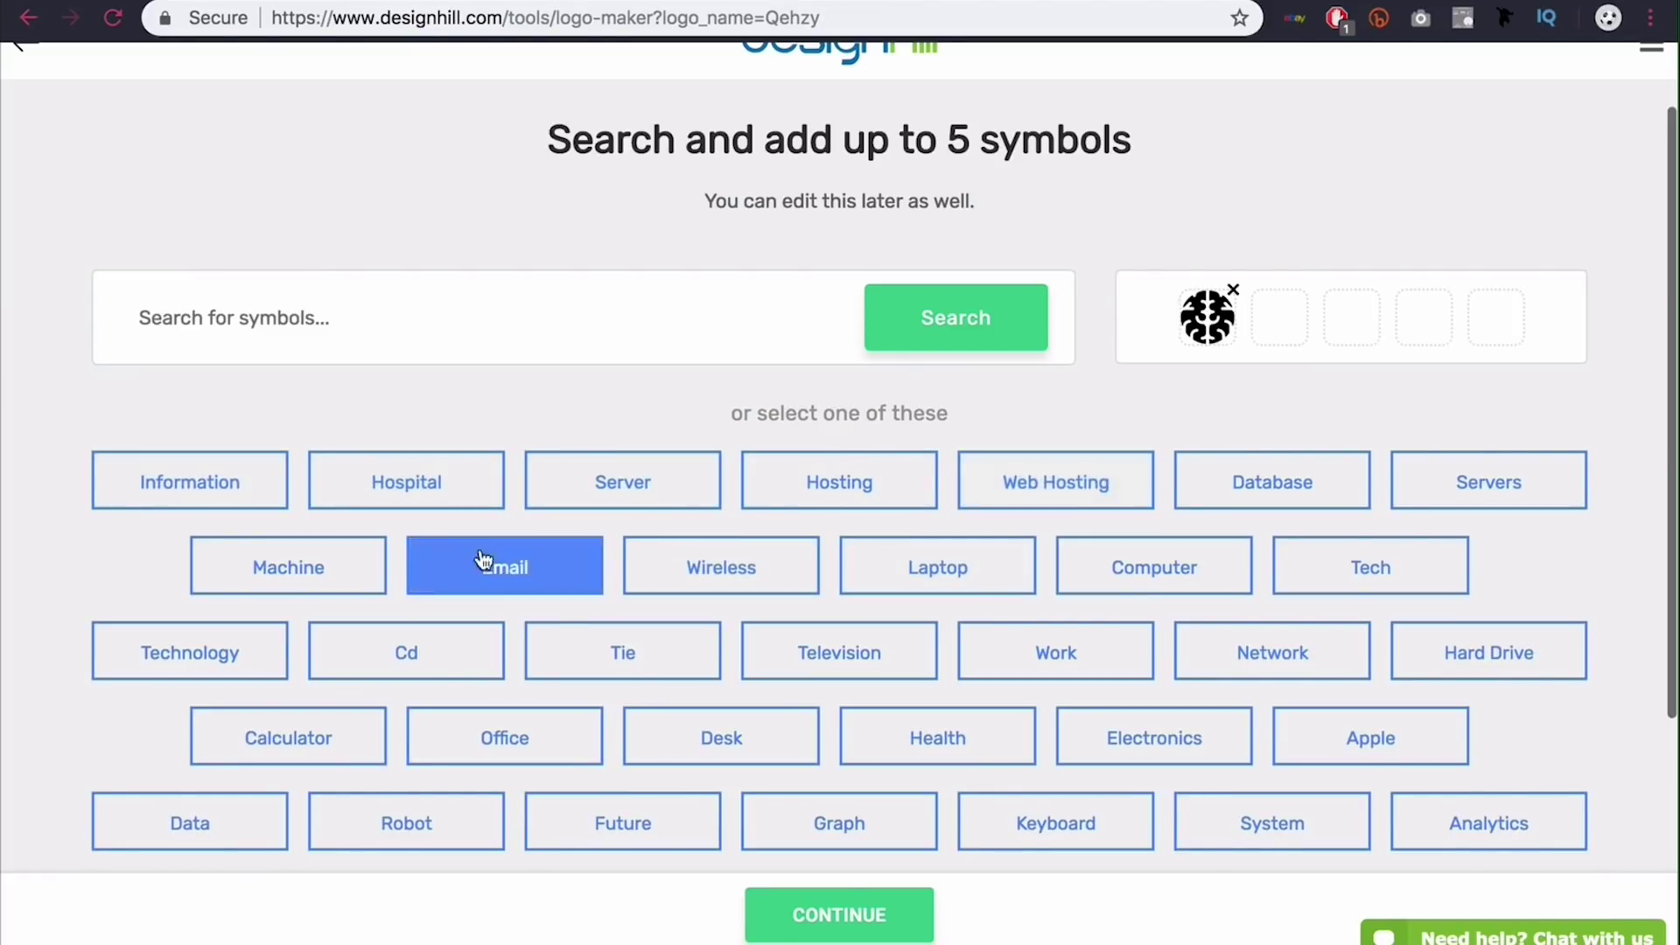
pyautogui.click(347, 573)
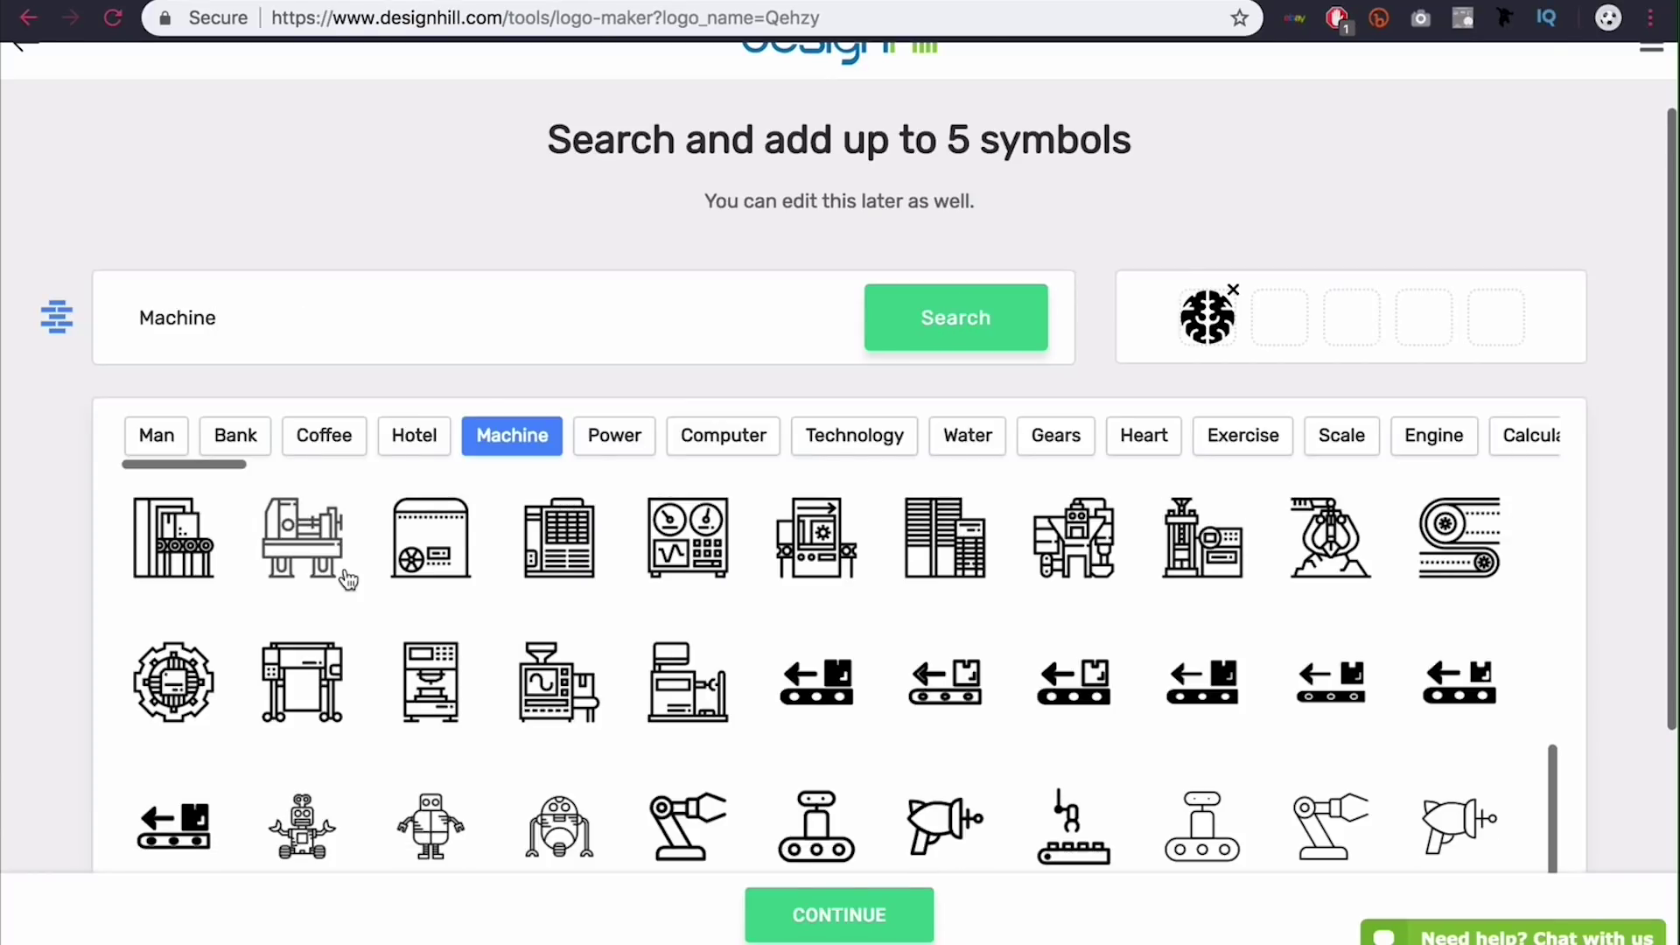
pyautogui.scroll(-3, 481, 573)
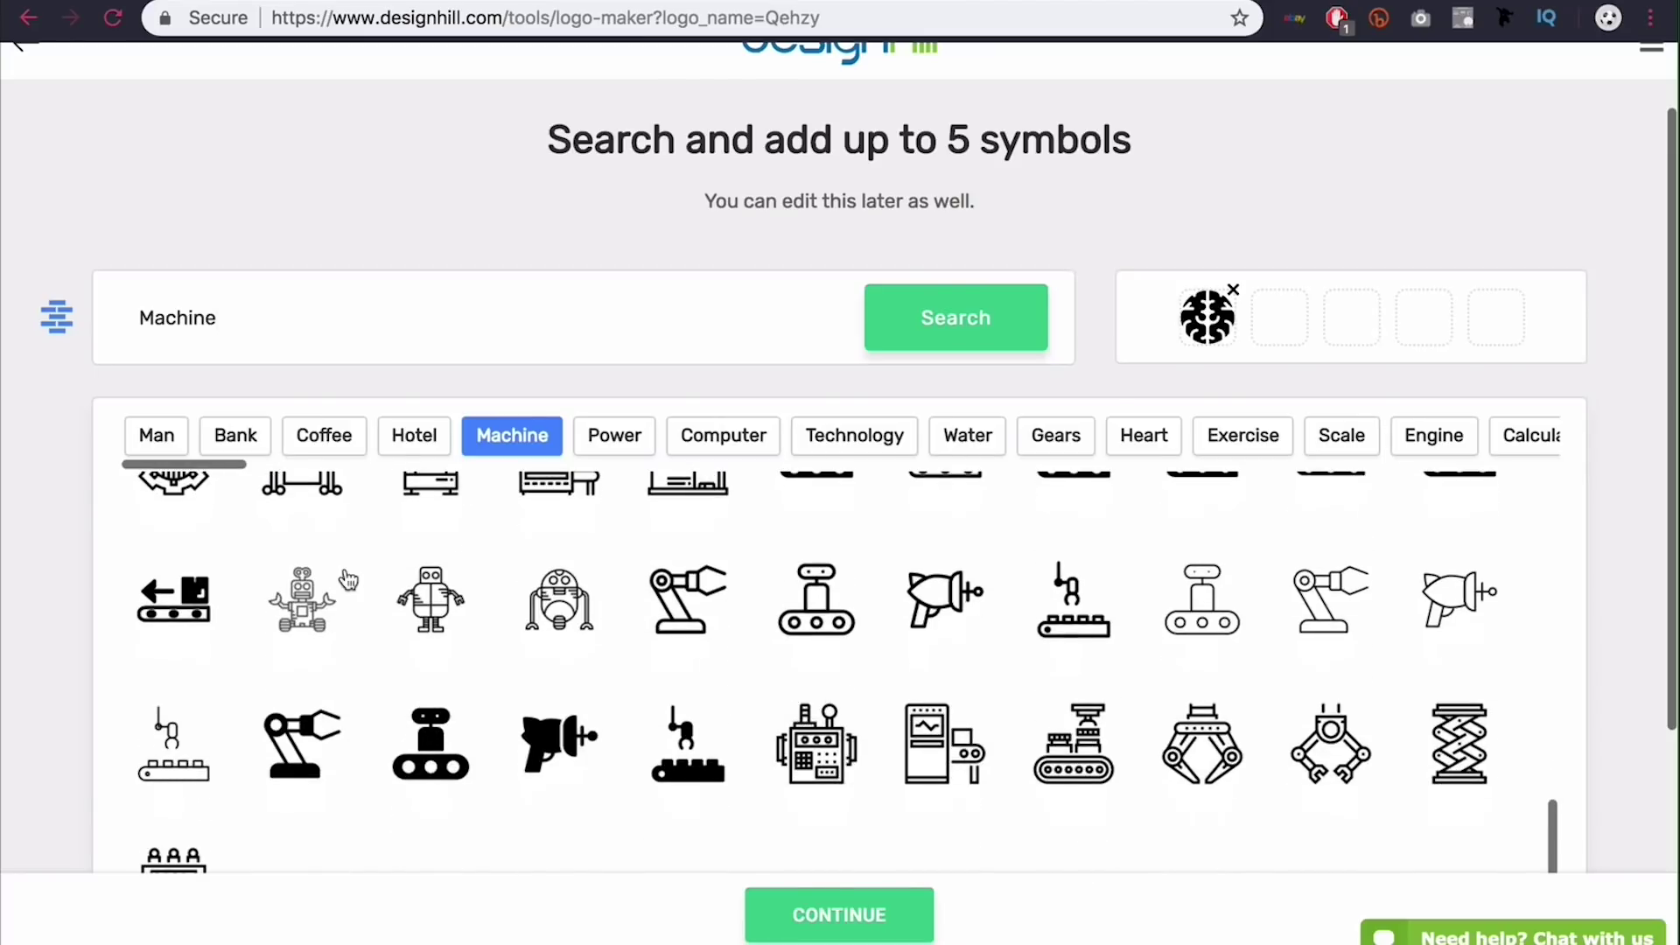
pyautogui.scroll(-1, 622, 562)
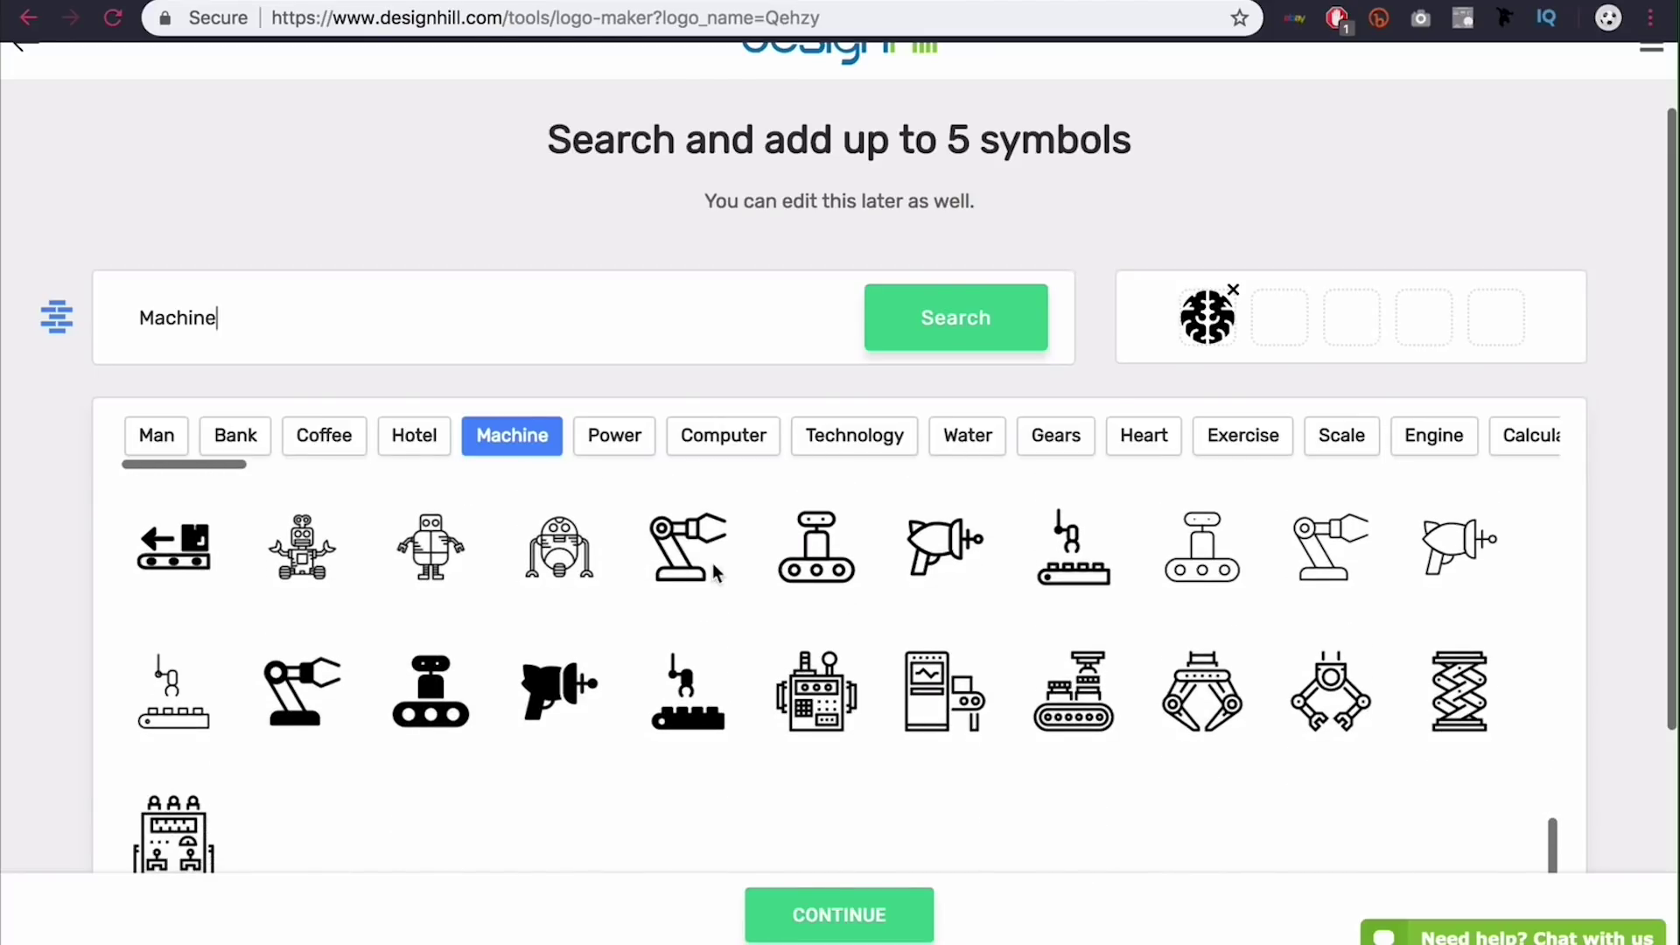
pyautogui.scroll(-7, 1276, 673)
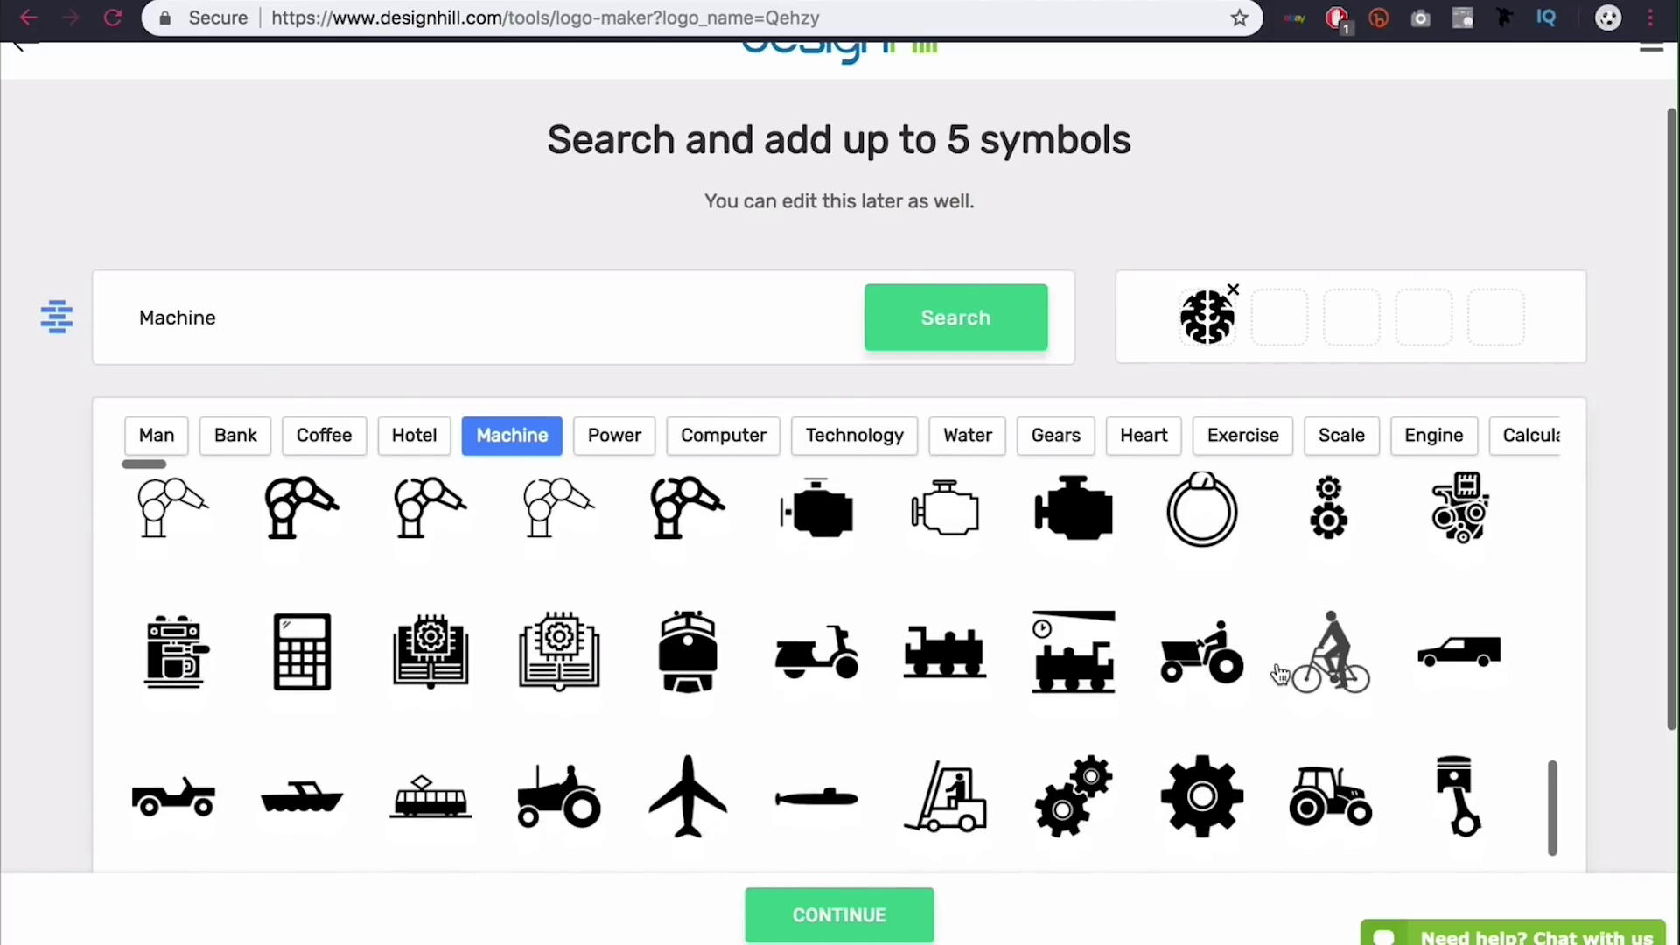
pyautogui.scroll(-5, 1279, 673)
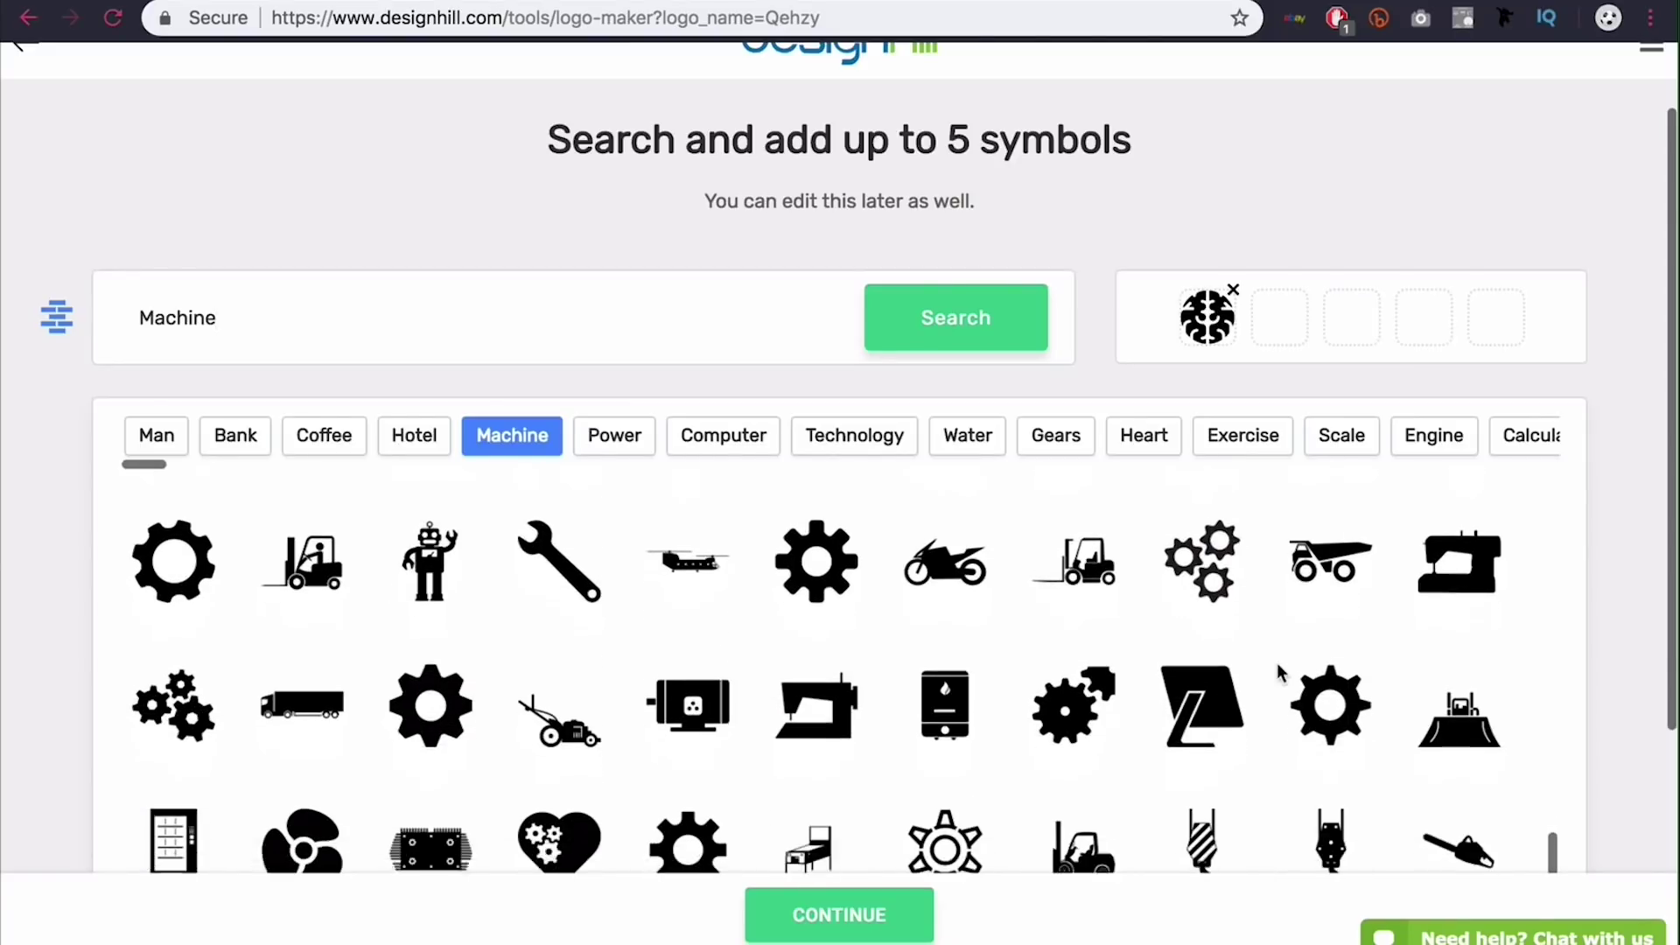
pyautogui.click(814, 544)
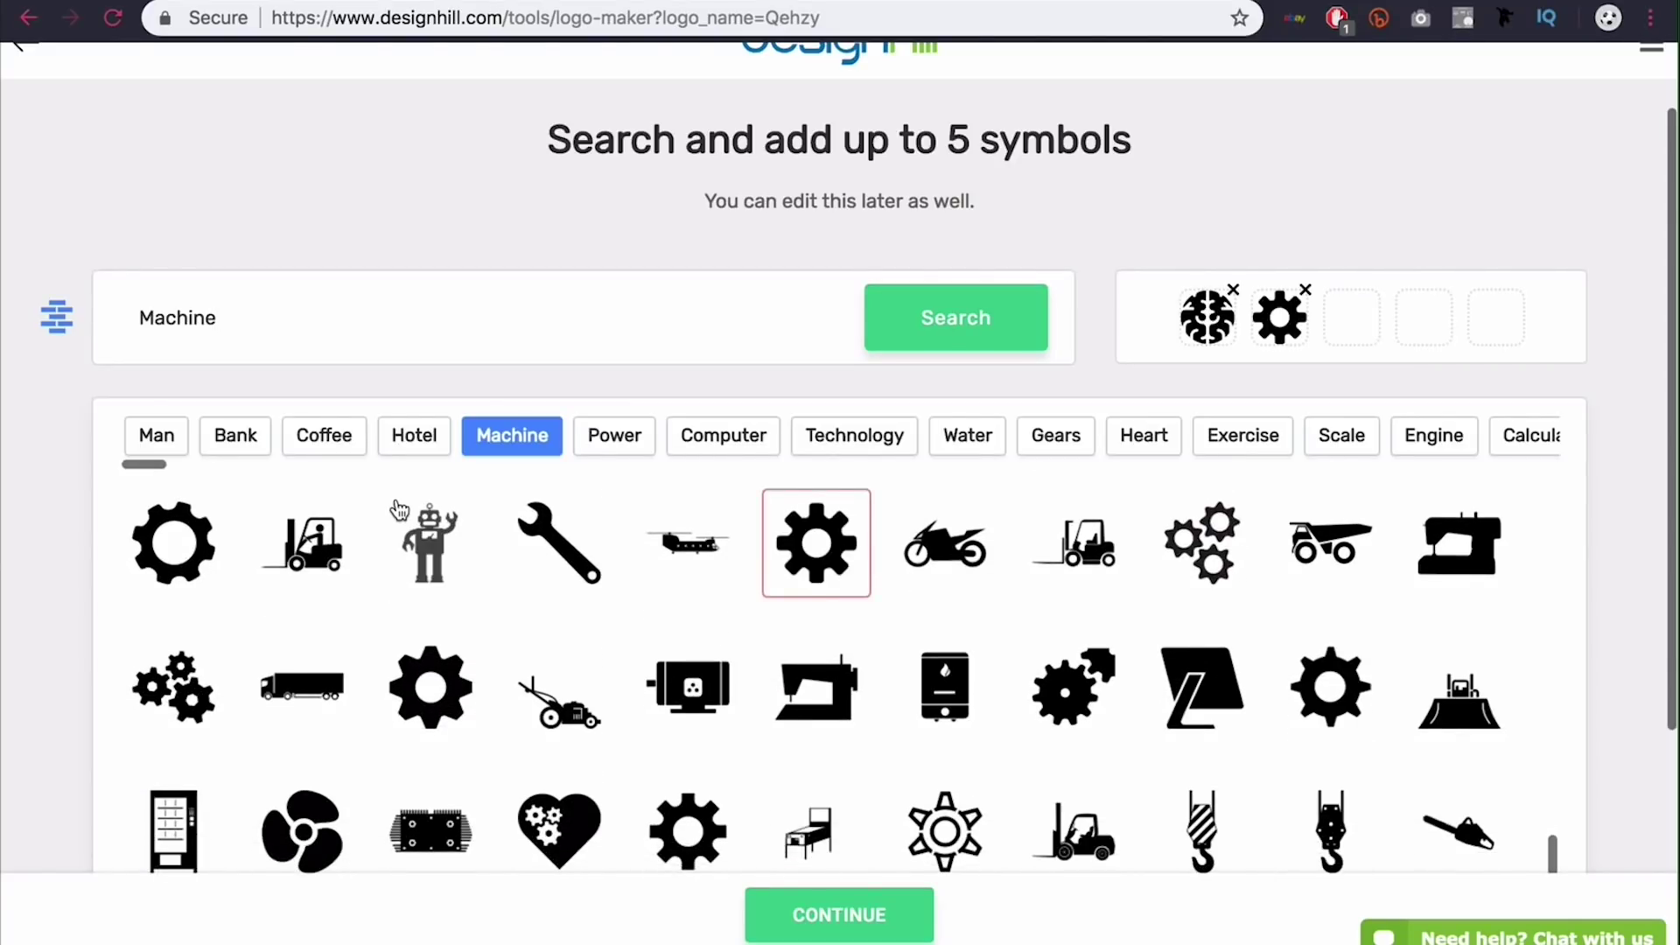
pyautogui.scroll(-3, 398, 542)
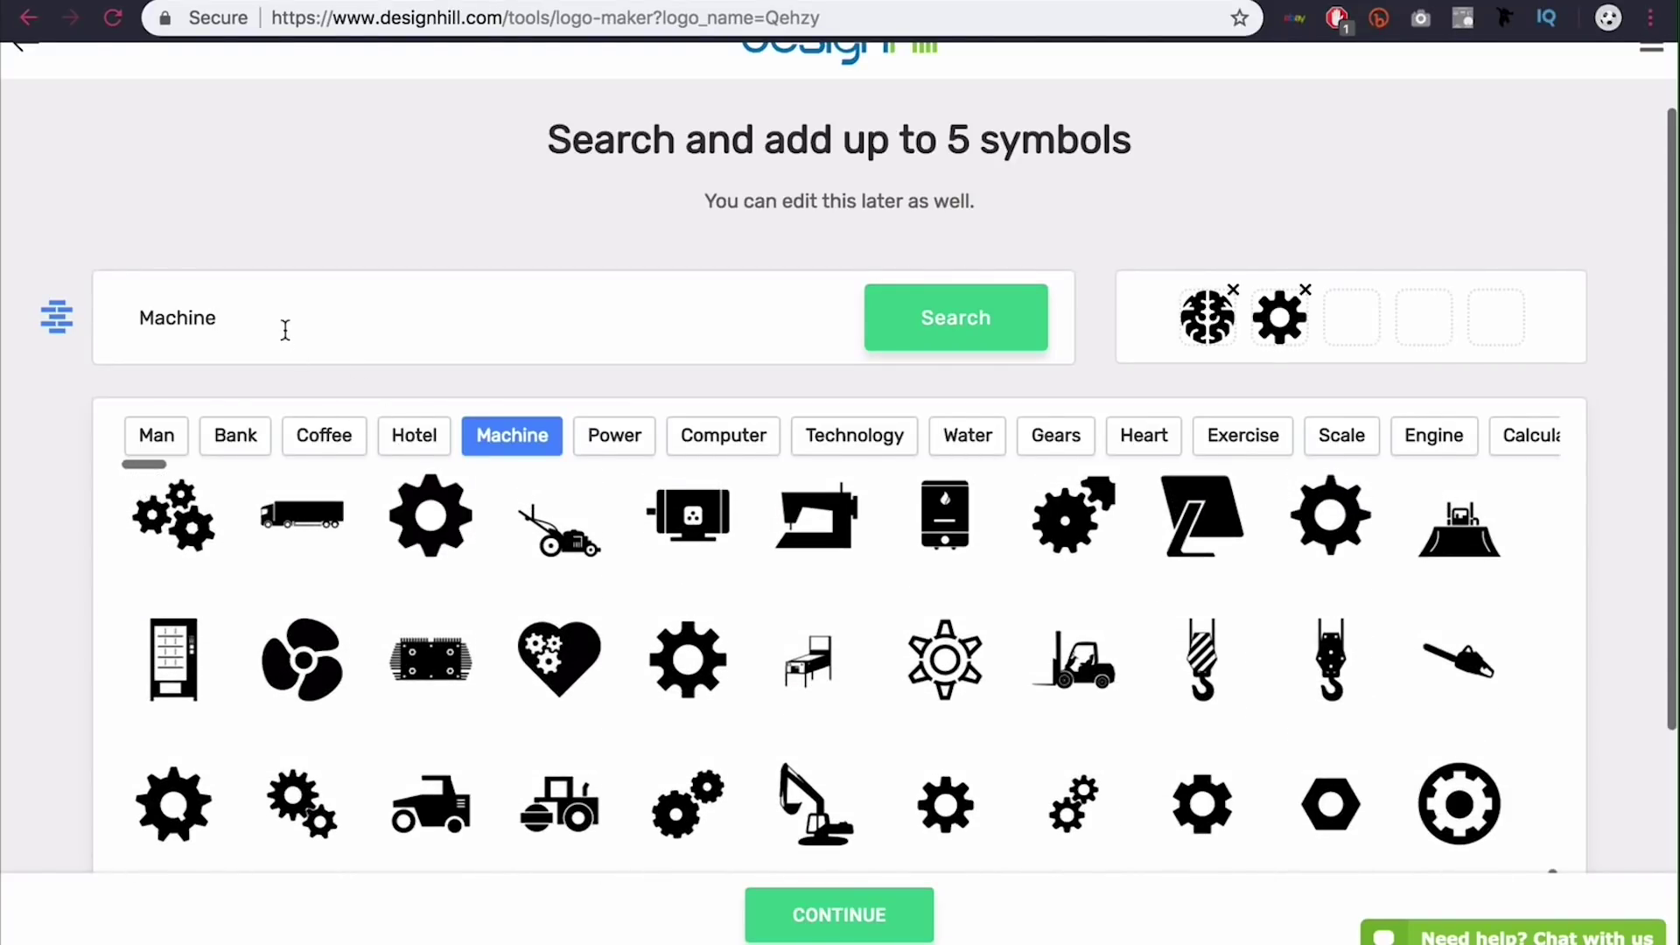
pyautogui.doubleClick(285, 330)
pyautogui.write('robot')
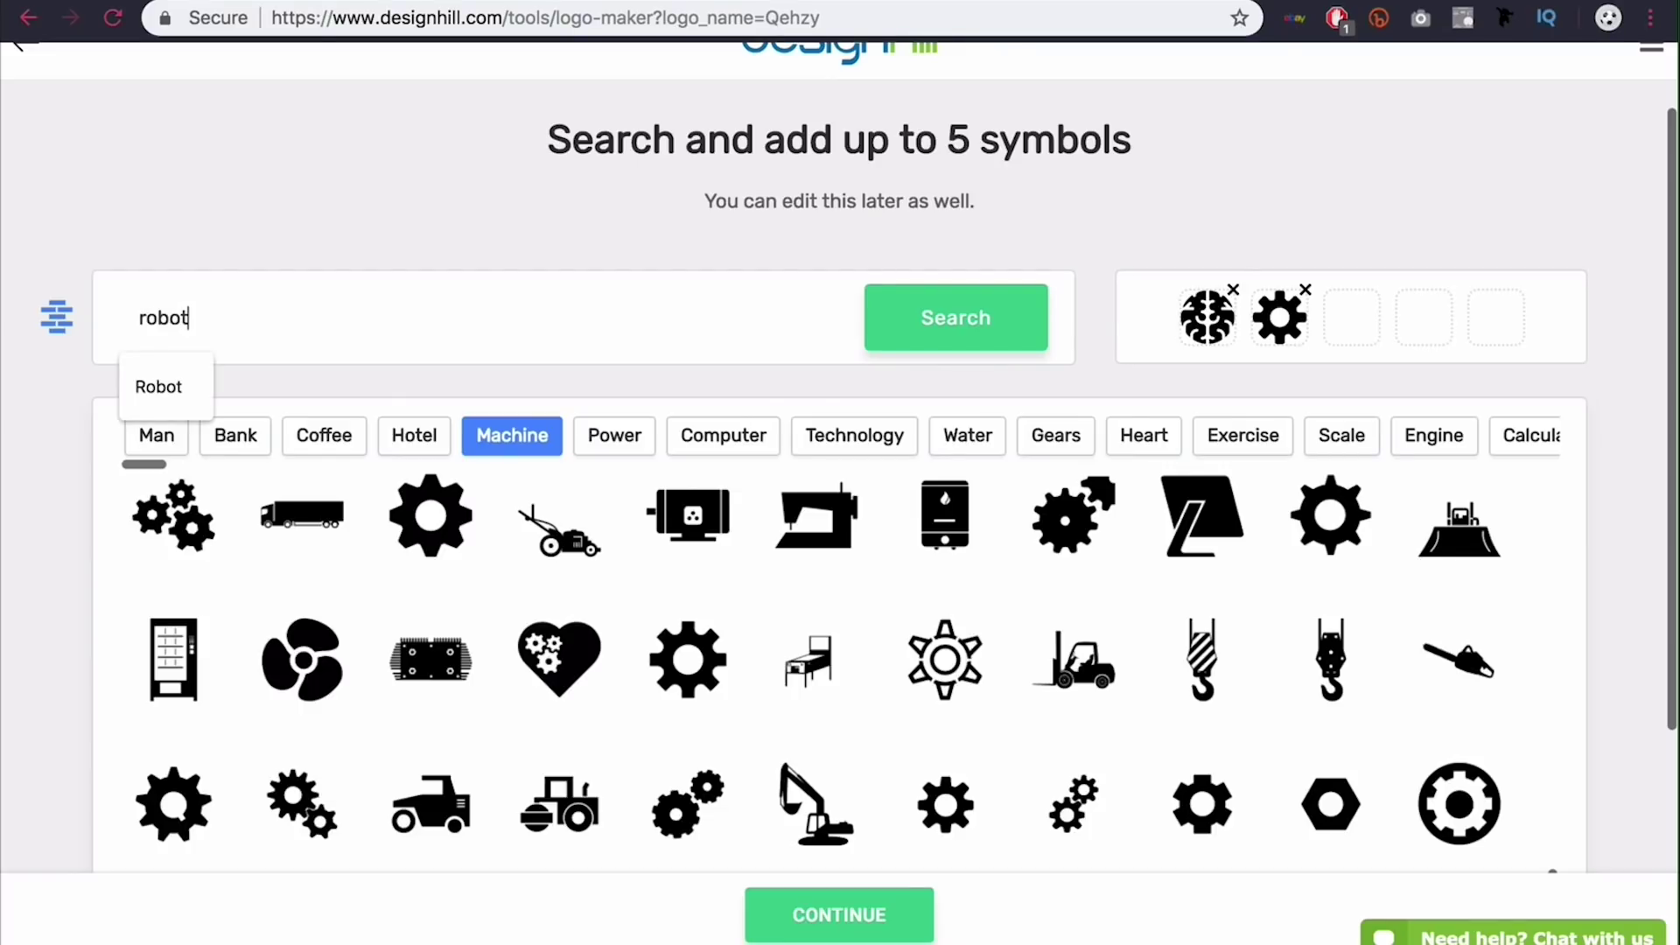
# Search robot symbols and add the round robot face
pyautogui.click(951, 304)
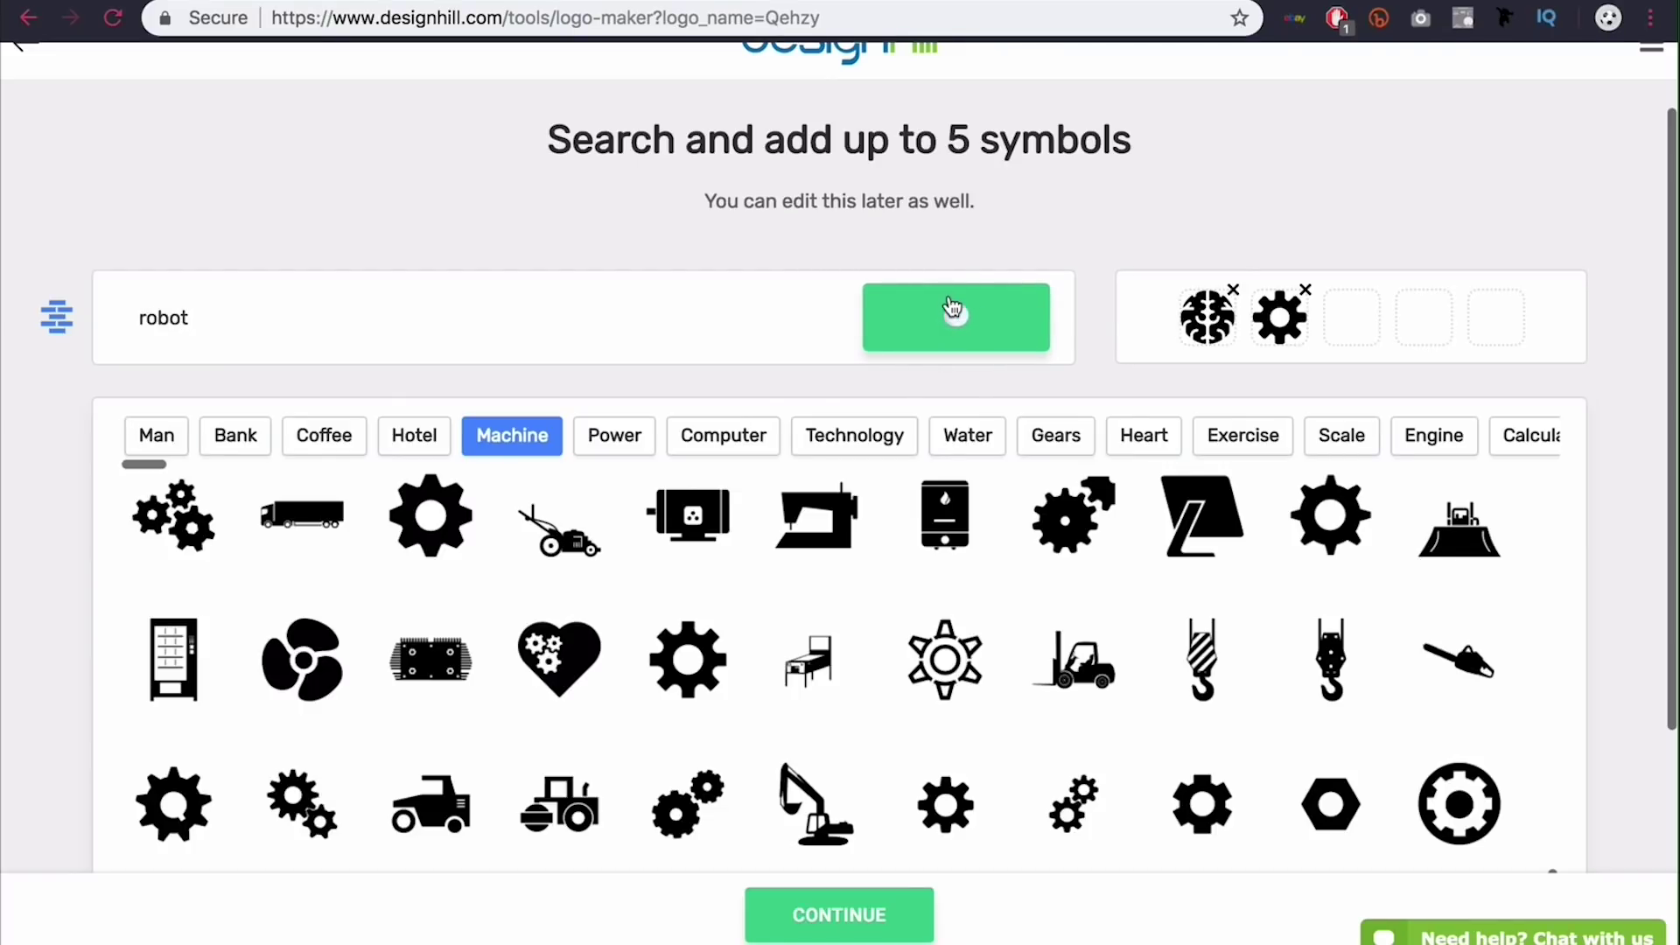
pyautogui.scroll(-5, 910, 612)
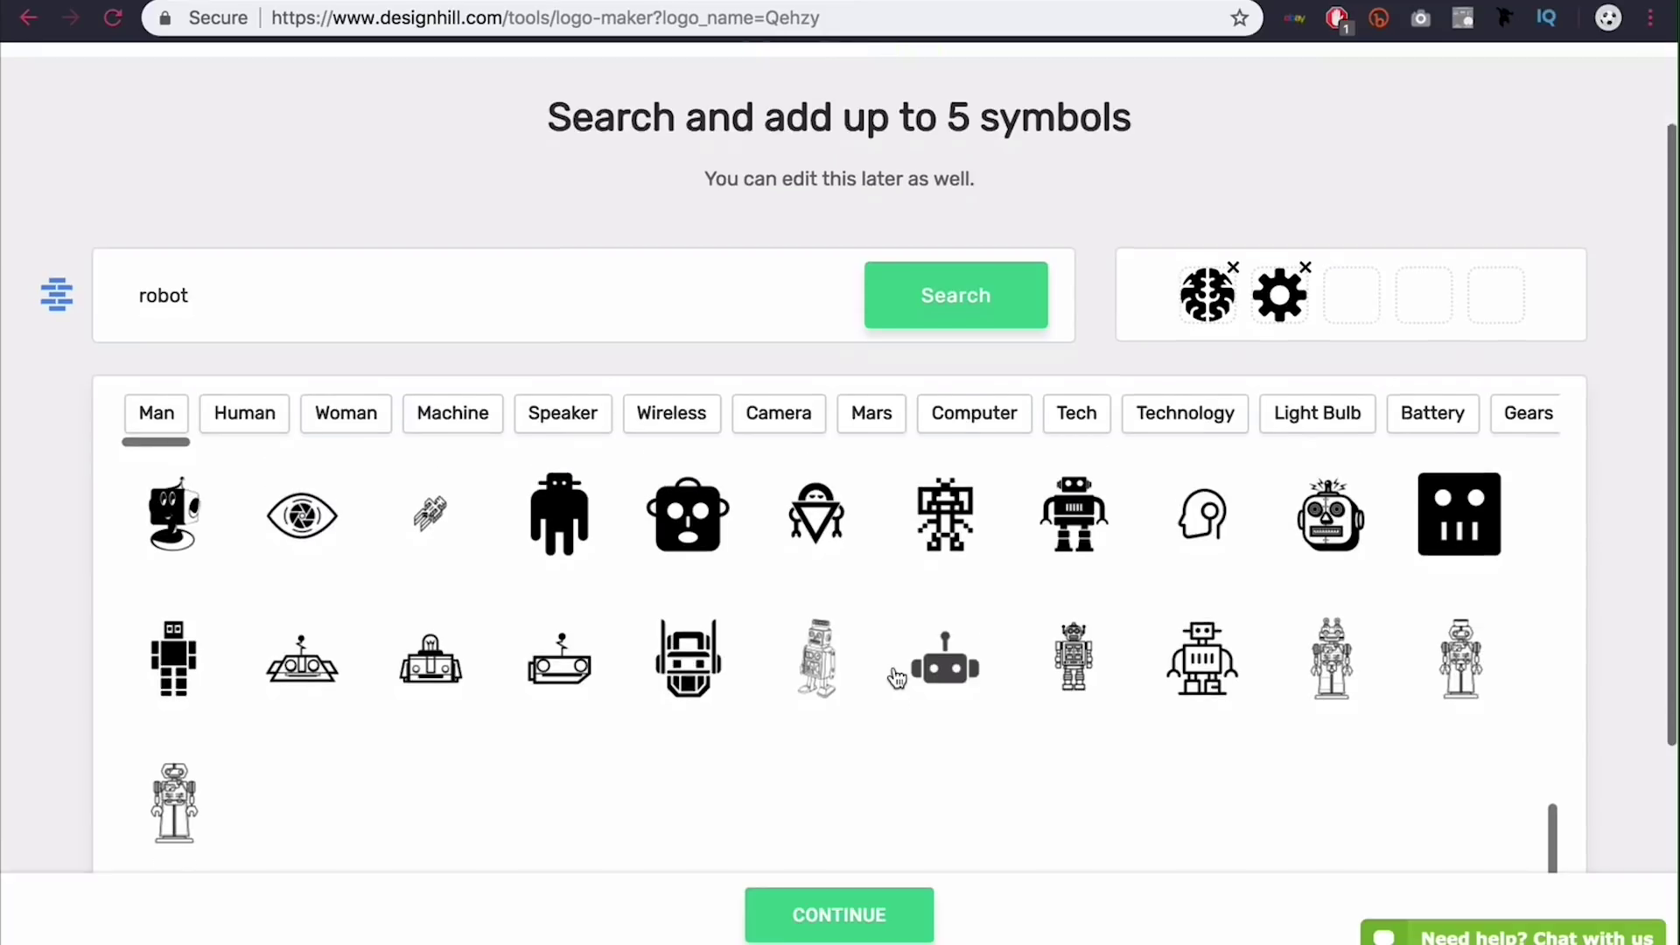
pyautogui.scroll(-5, 896, 678)
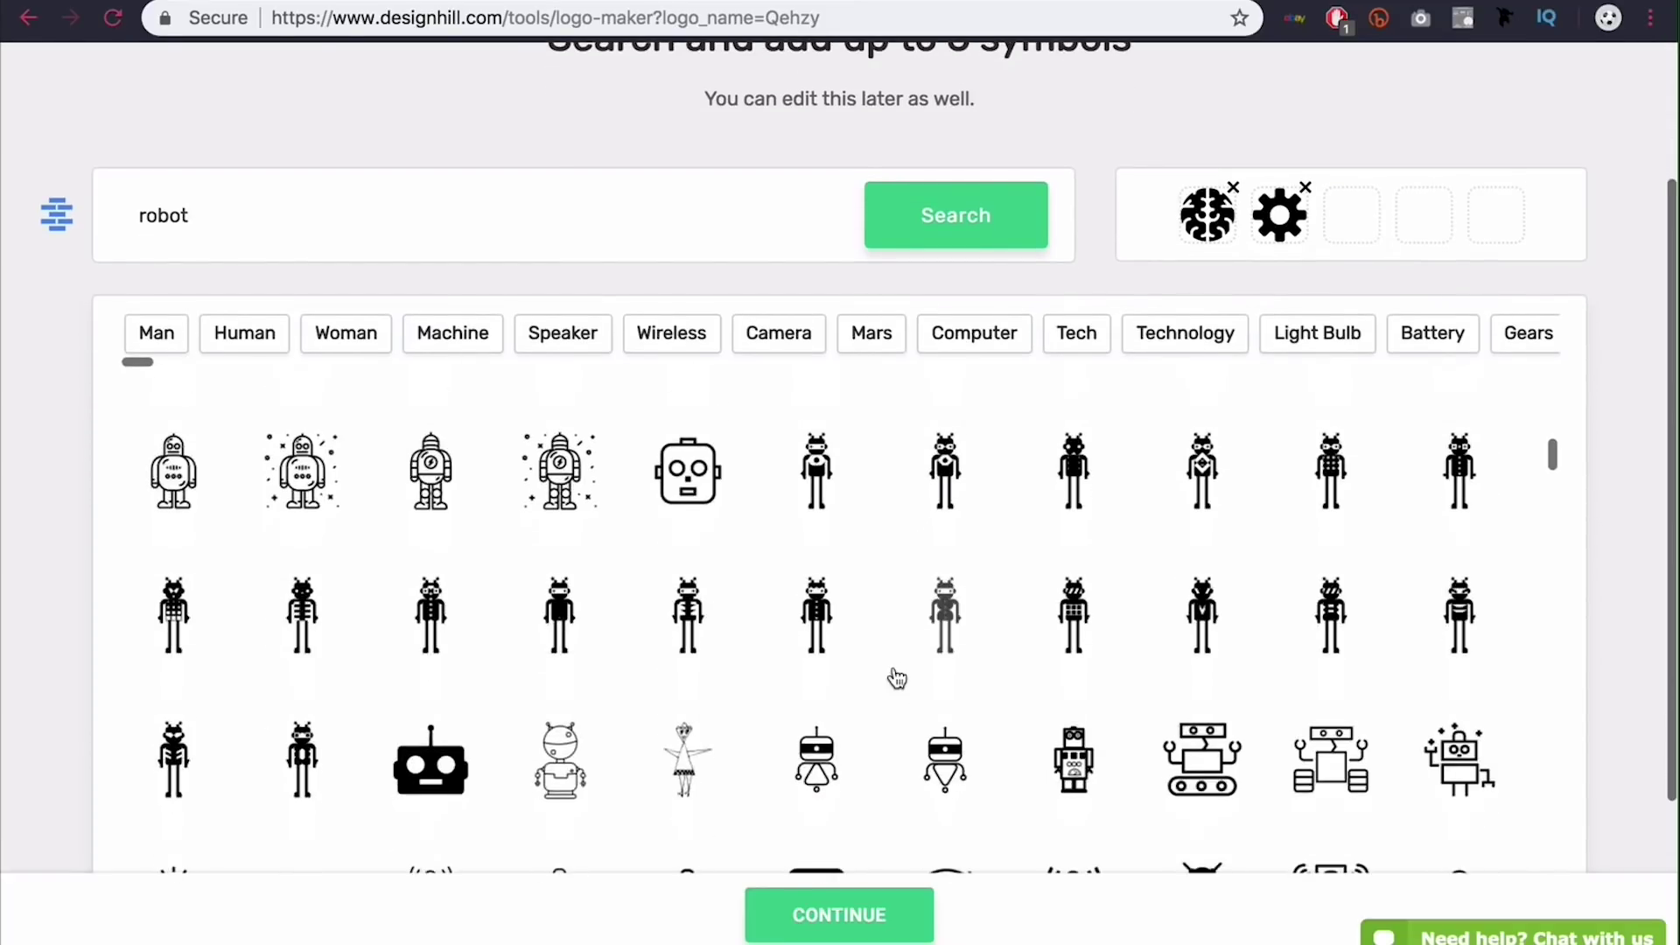
pyautogui.scroll(3, 897, 678)
pyautogui.scroll(5, 896, 678)
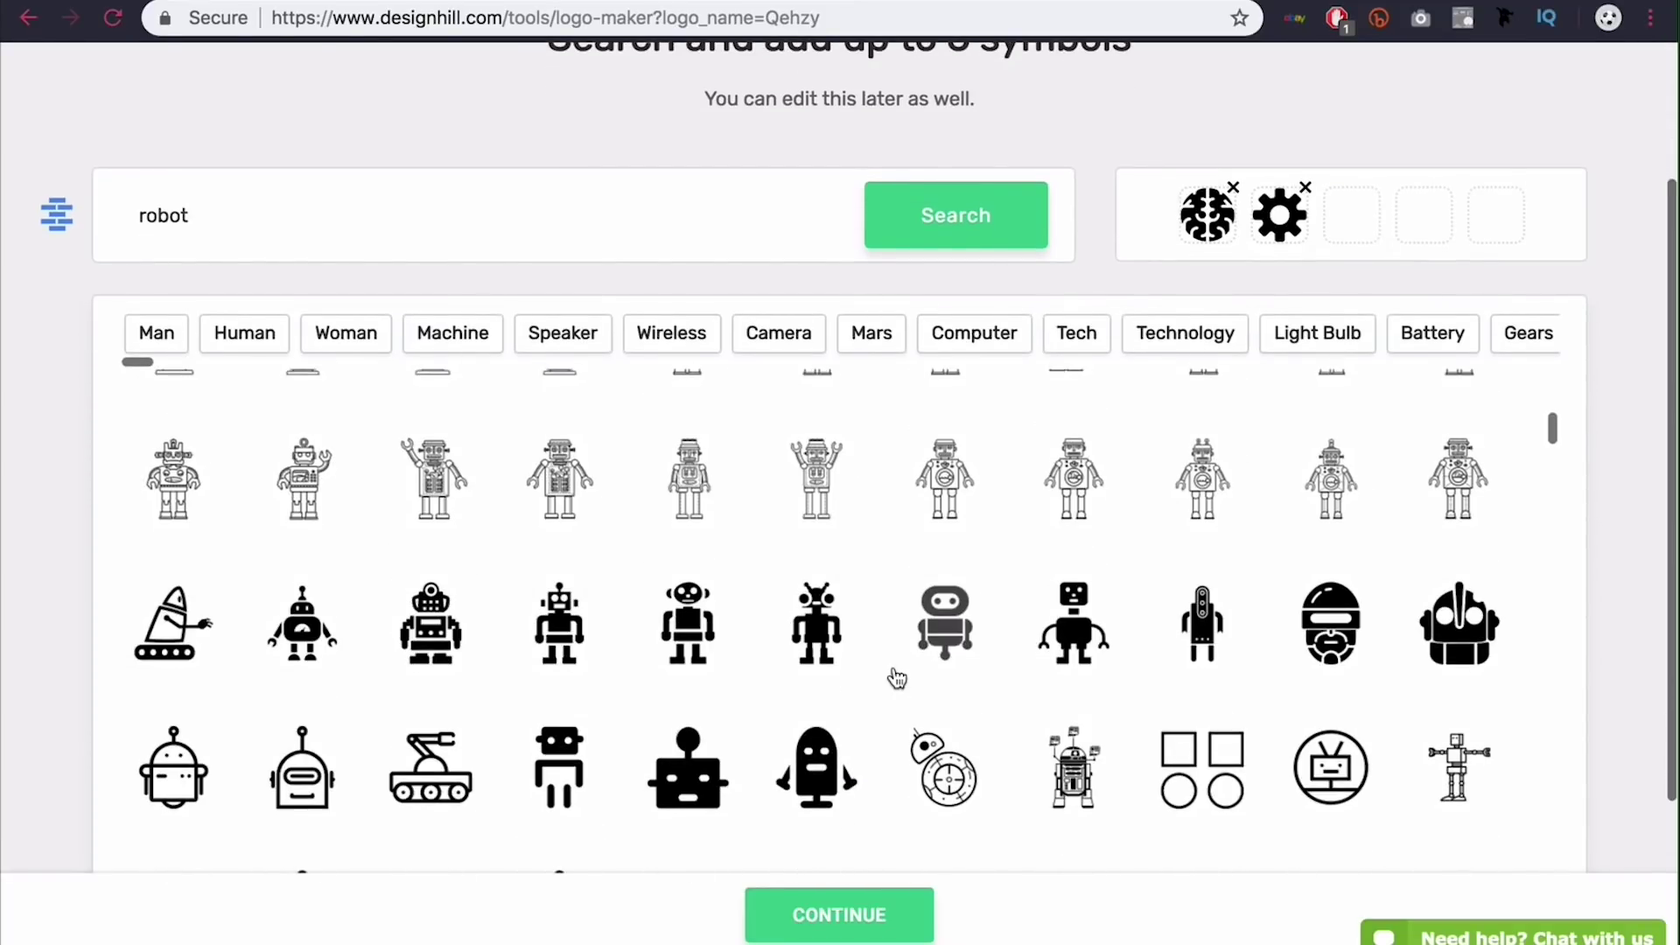
pyautogui.scroll(5, 897, 678)
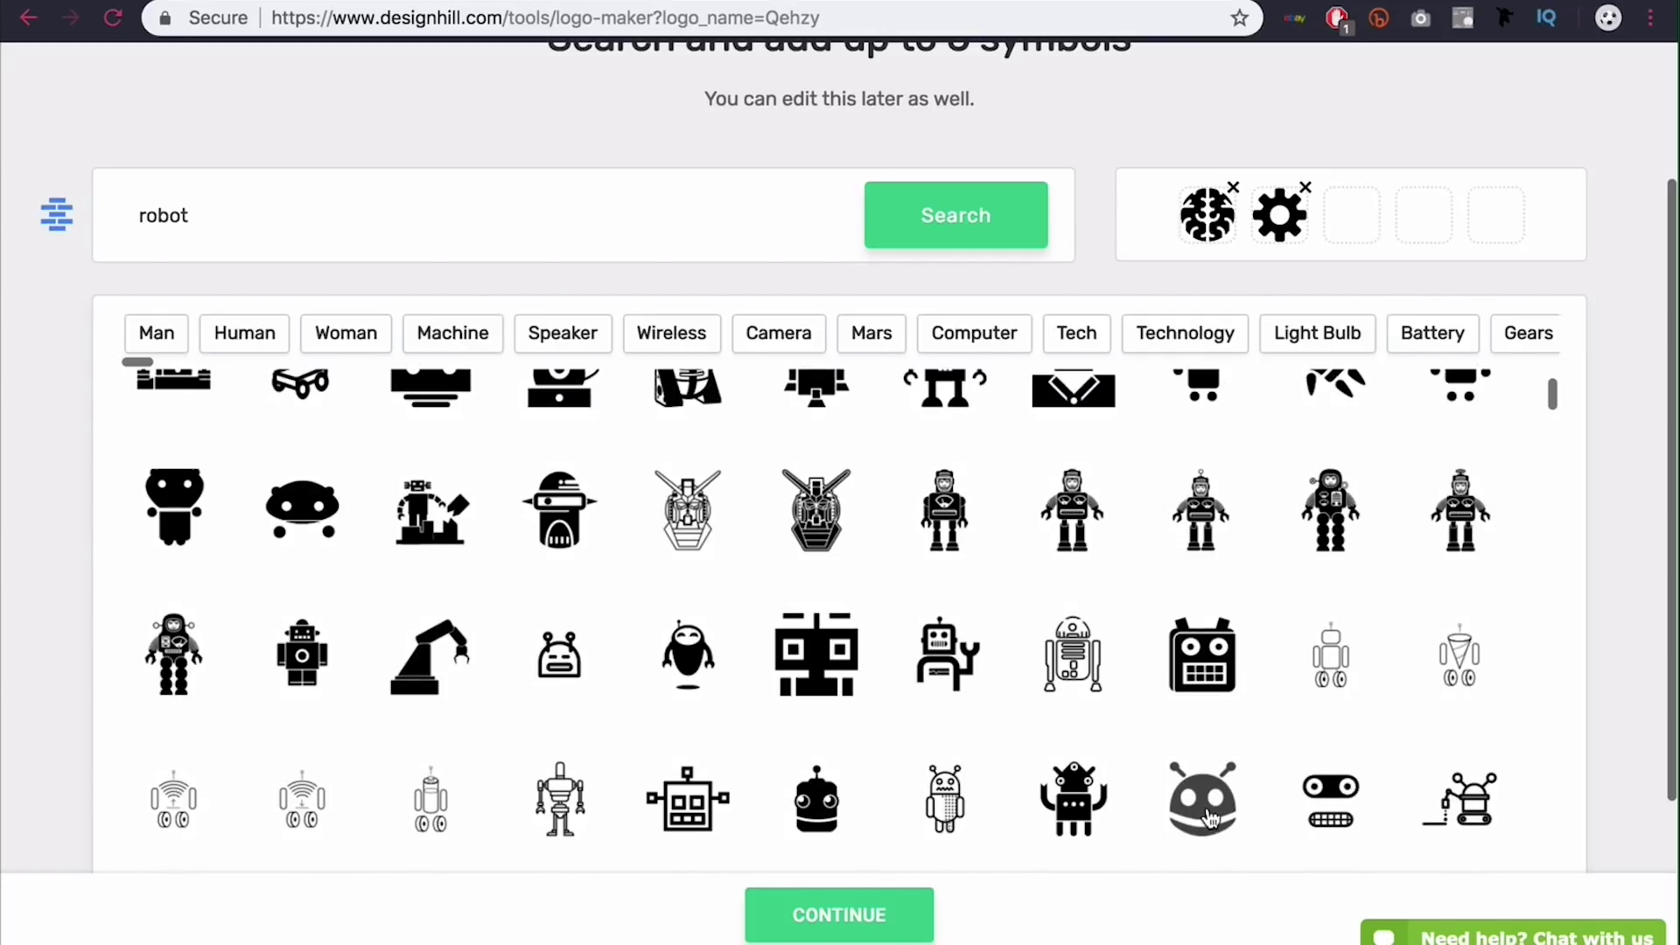
pyautogui.click(1210, 818)
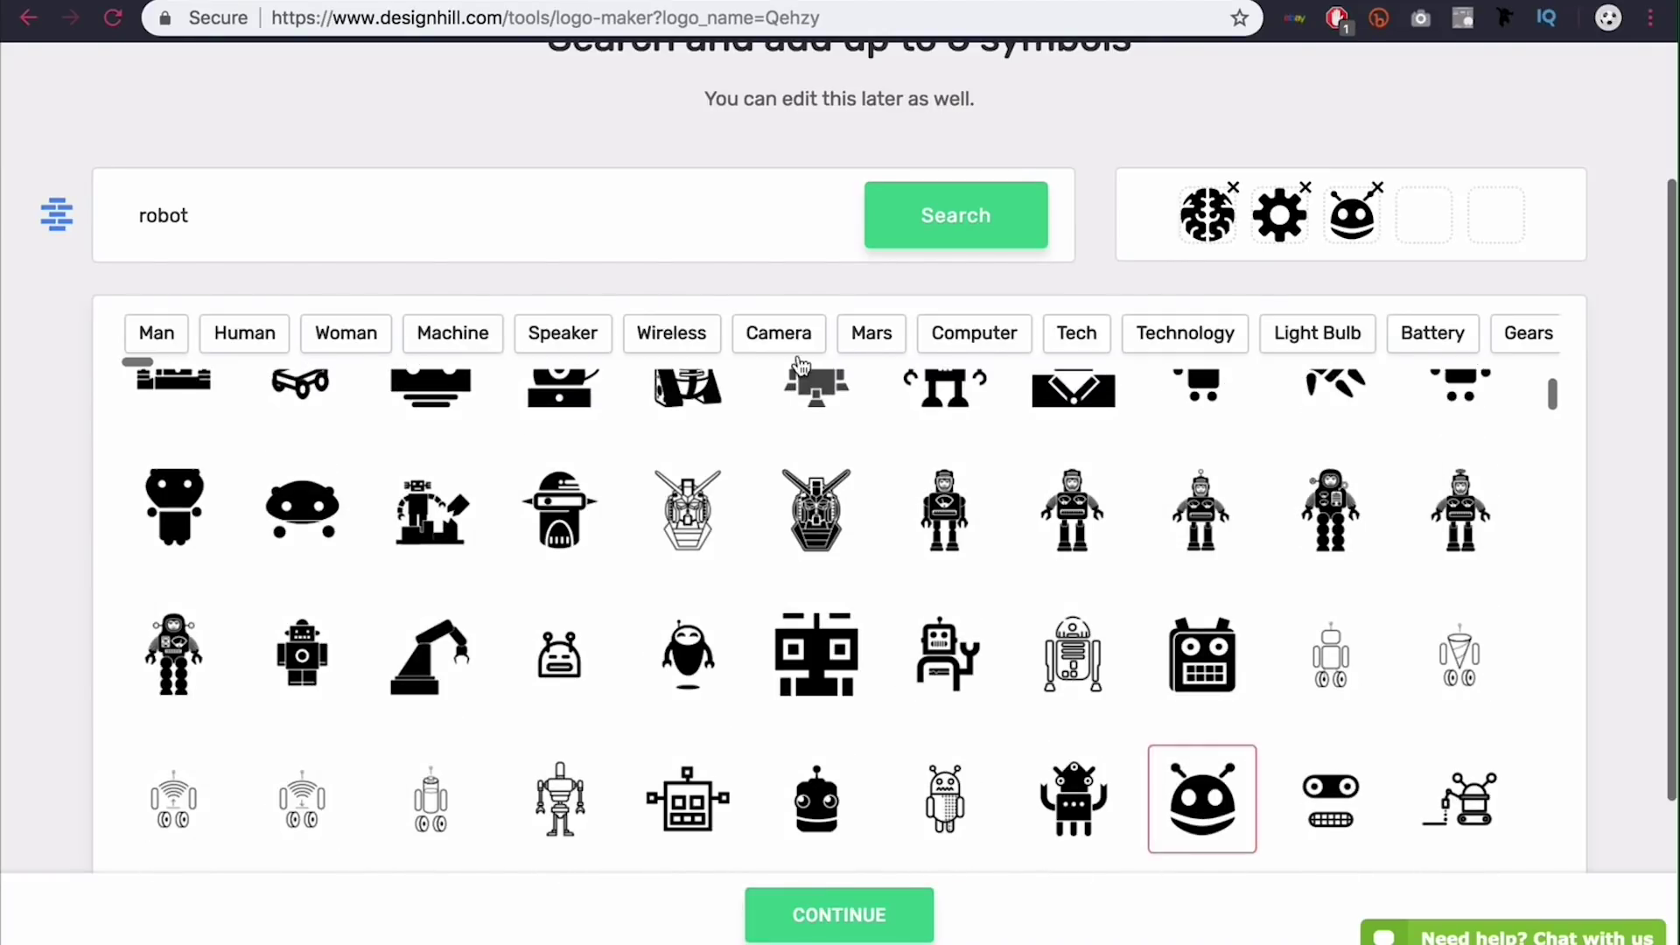
# Add a laptop symbol from Laptop and the game console from Tech, then generate logos
pyautogui.click(54, 214)
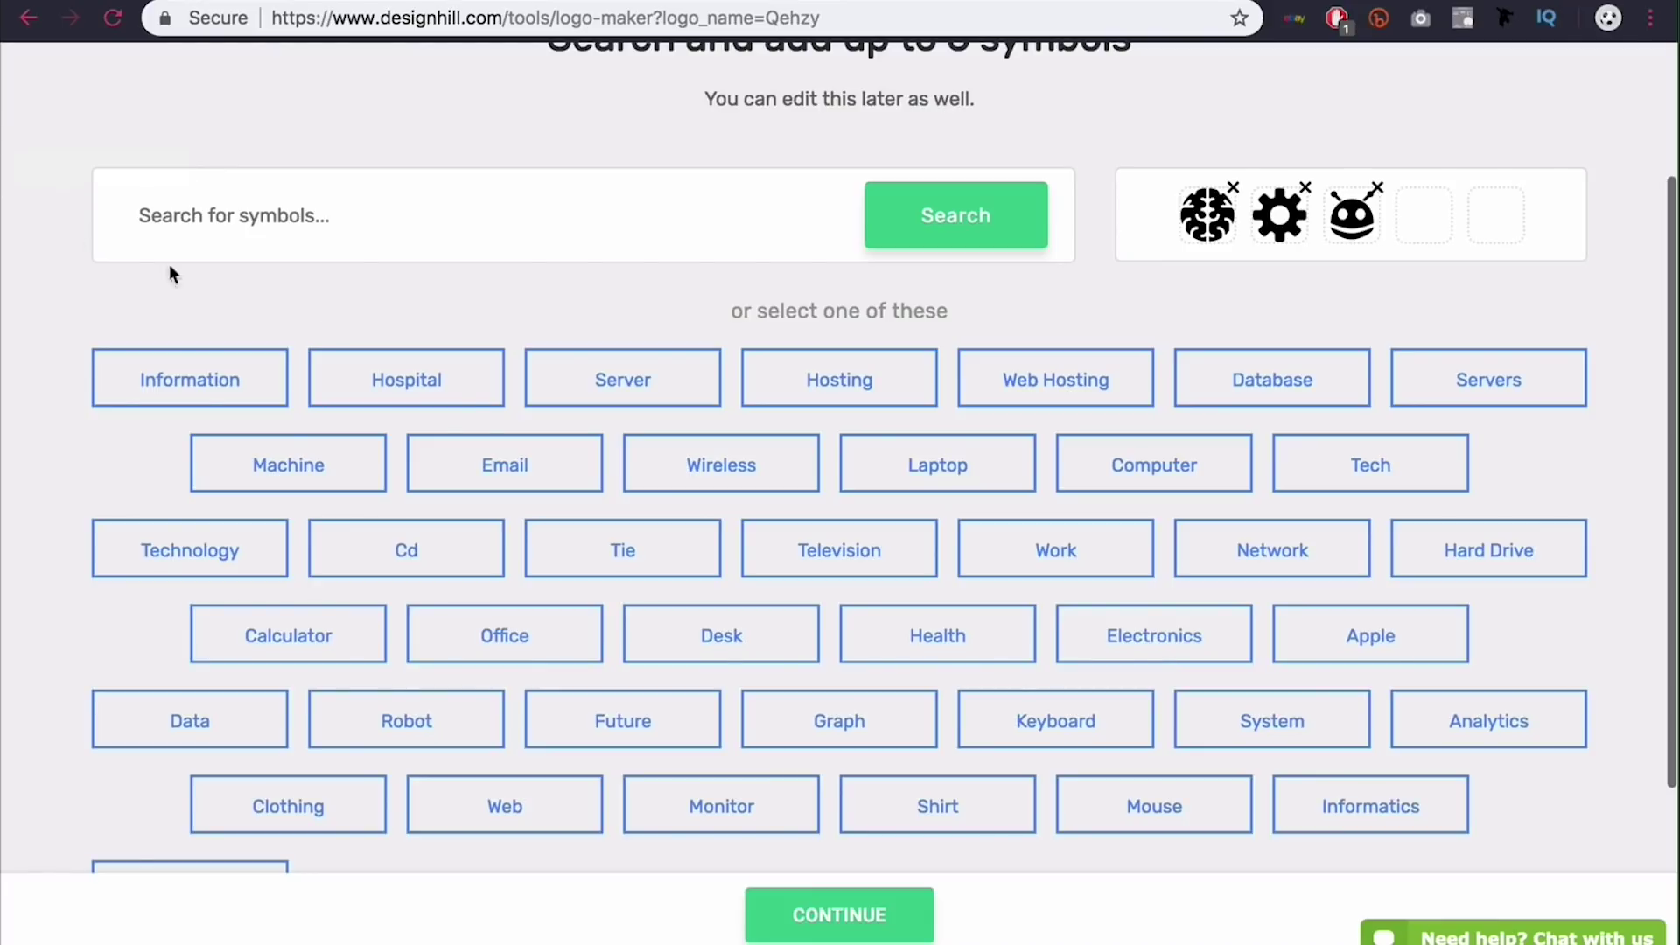
pyautogui.click(1023, 473)
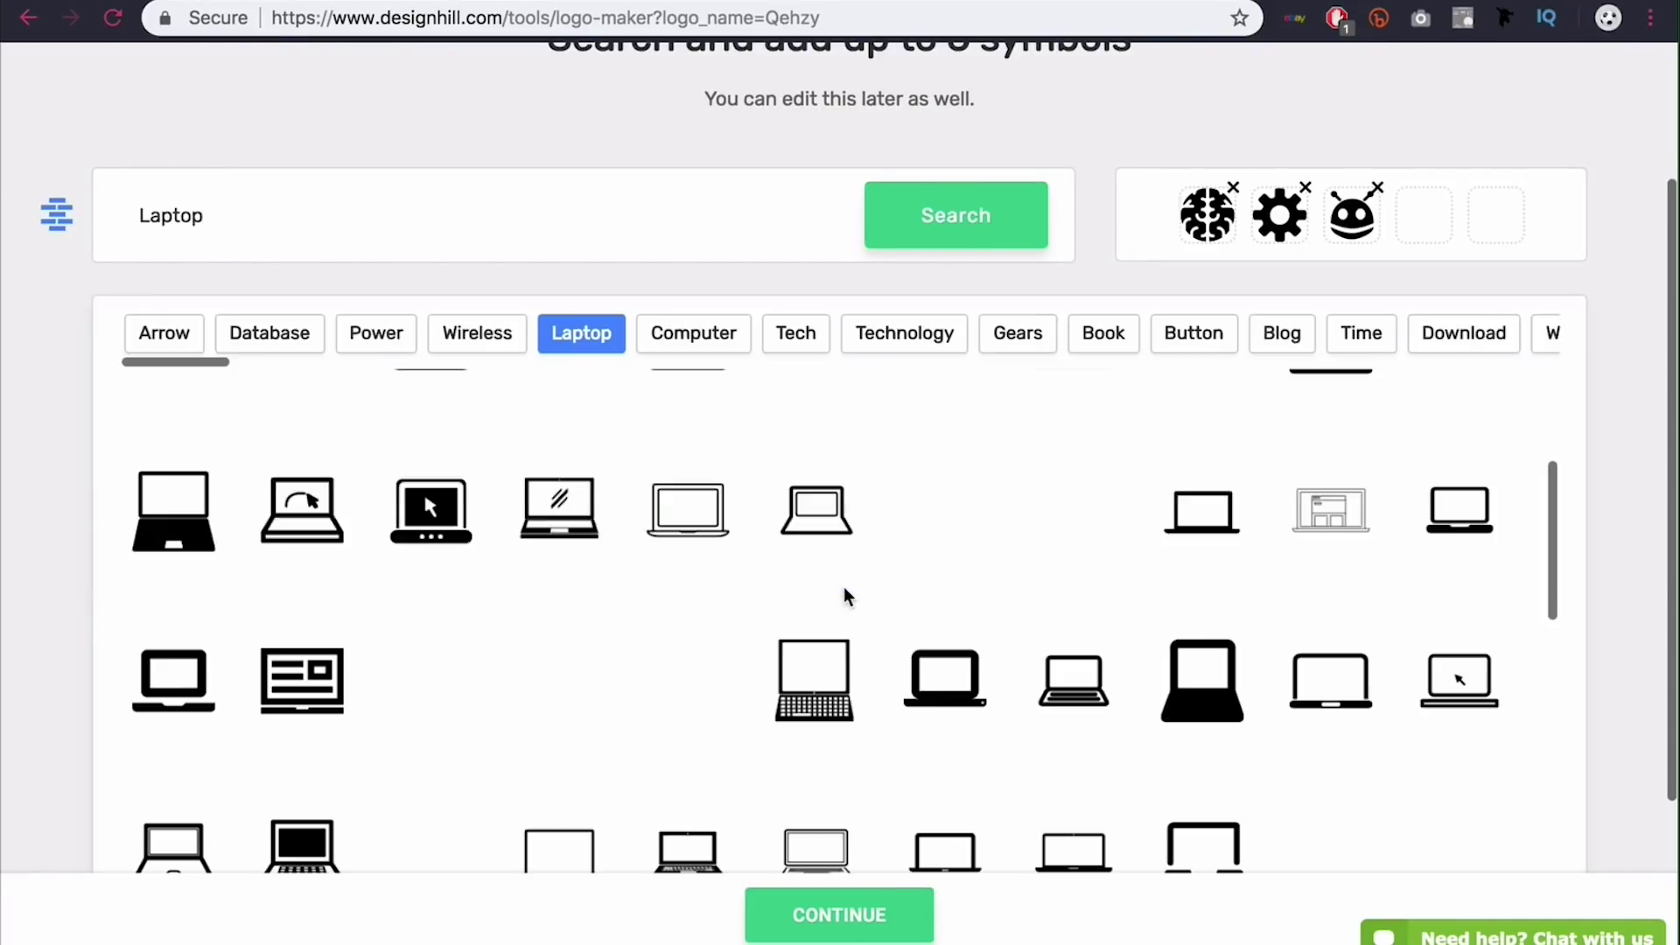
pyautogui.click(562, 535)
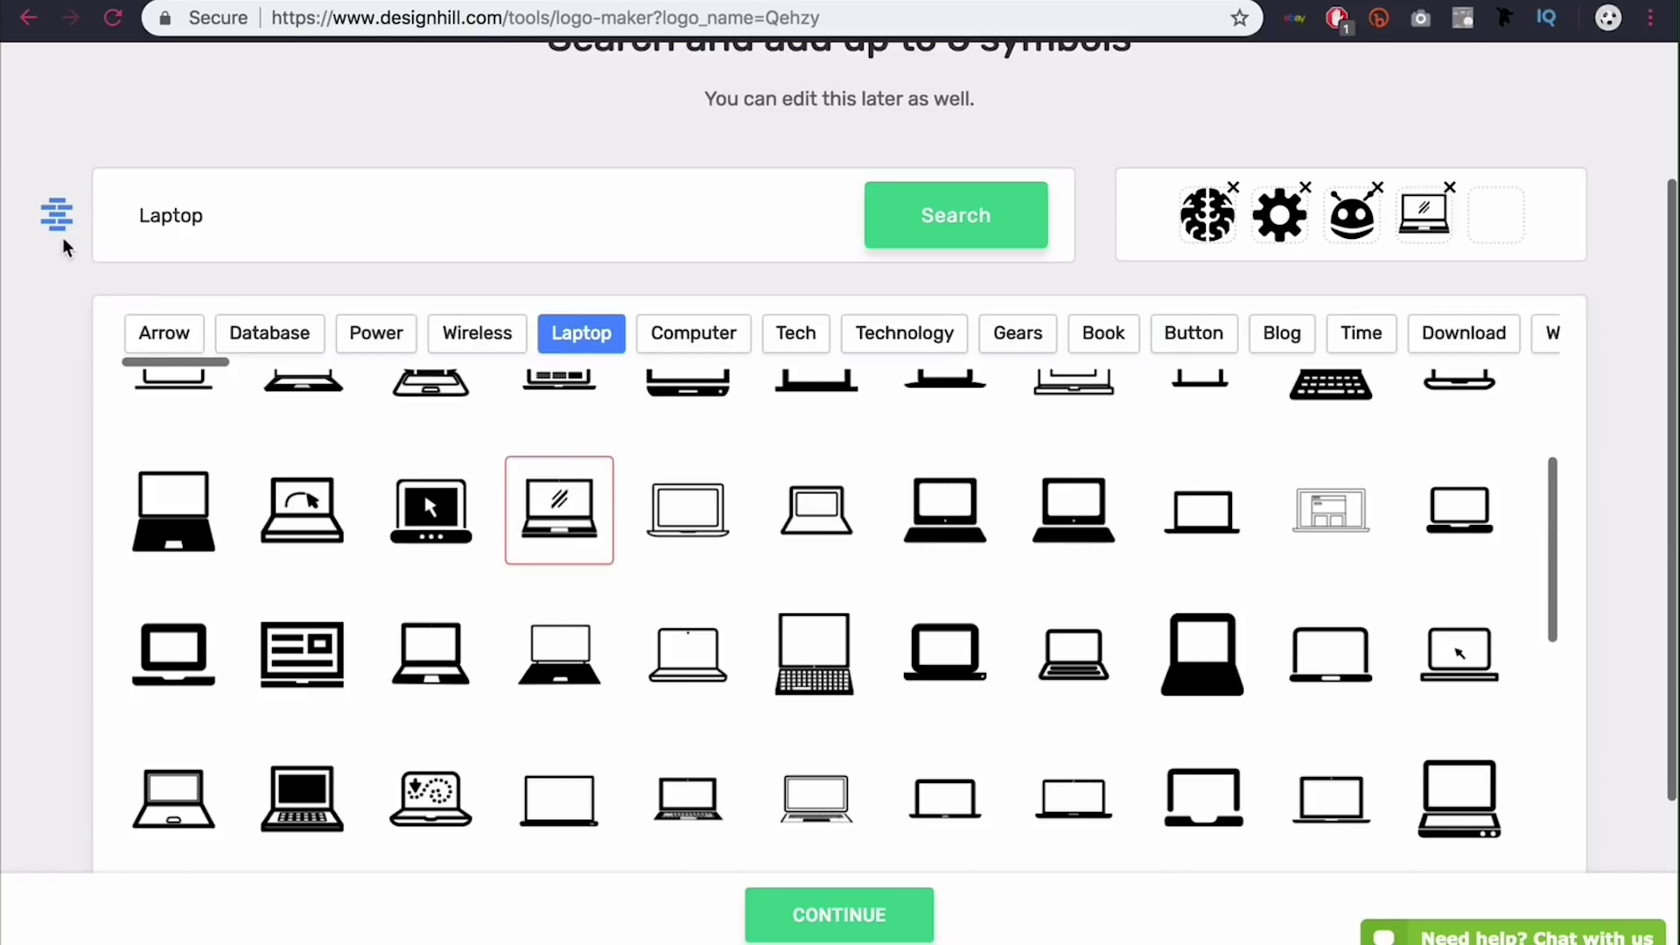
pyautogui.click(56, 223)
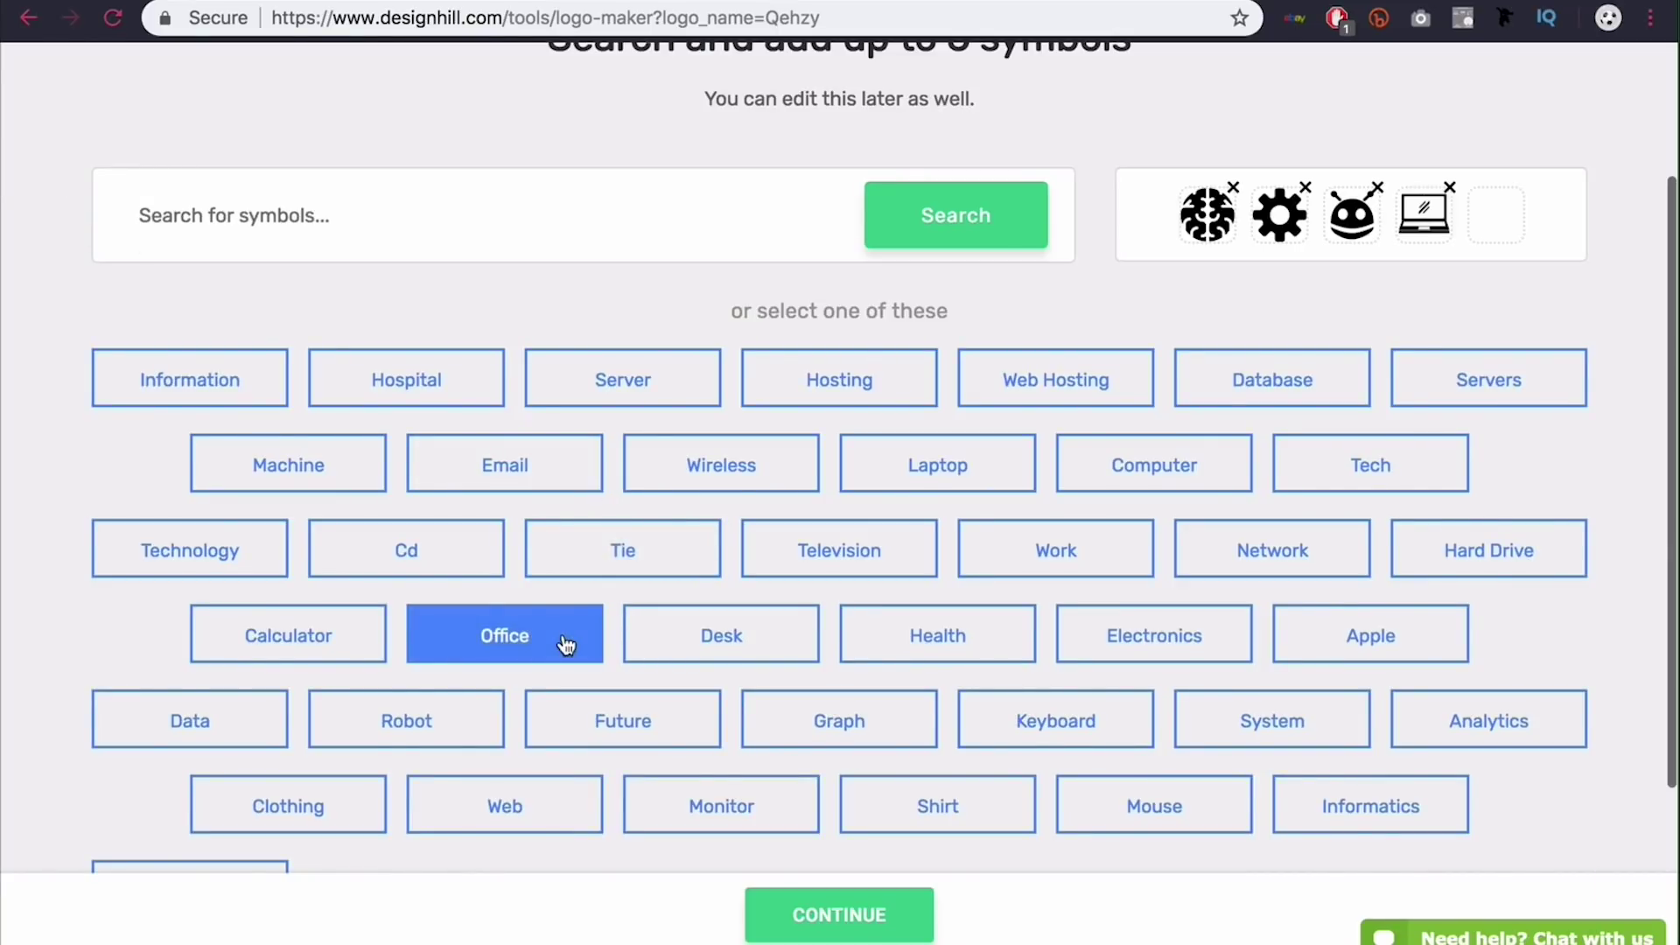
pyautogui.click(1355, 462)
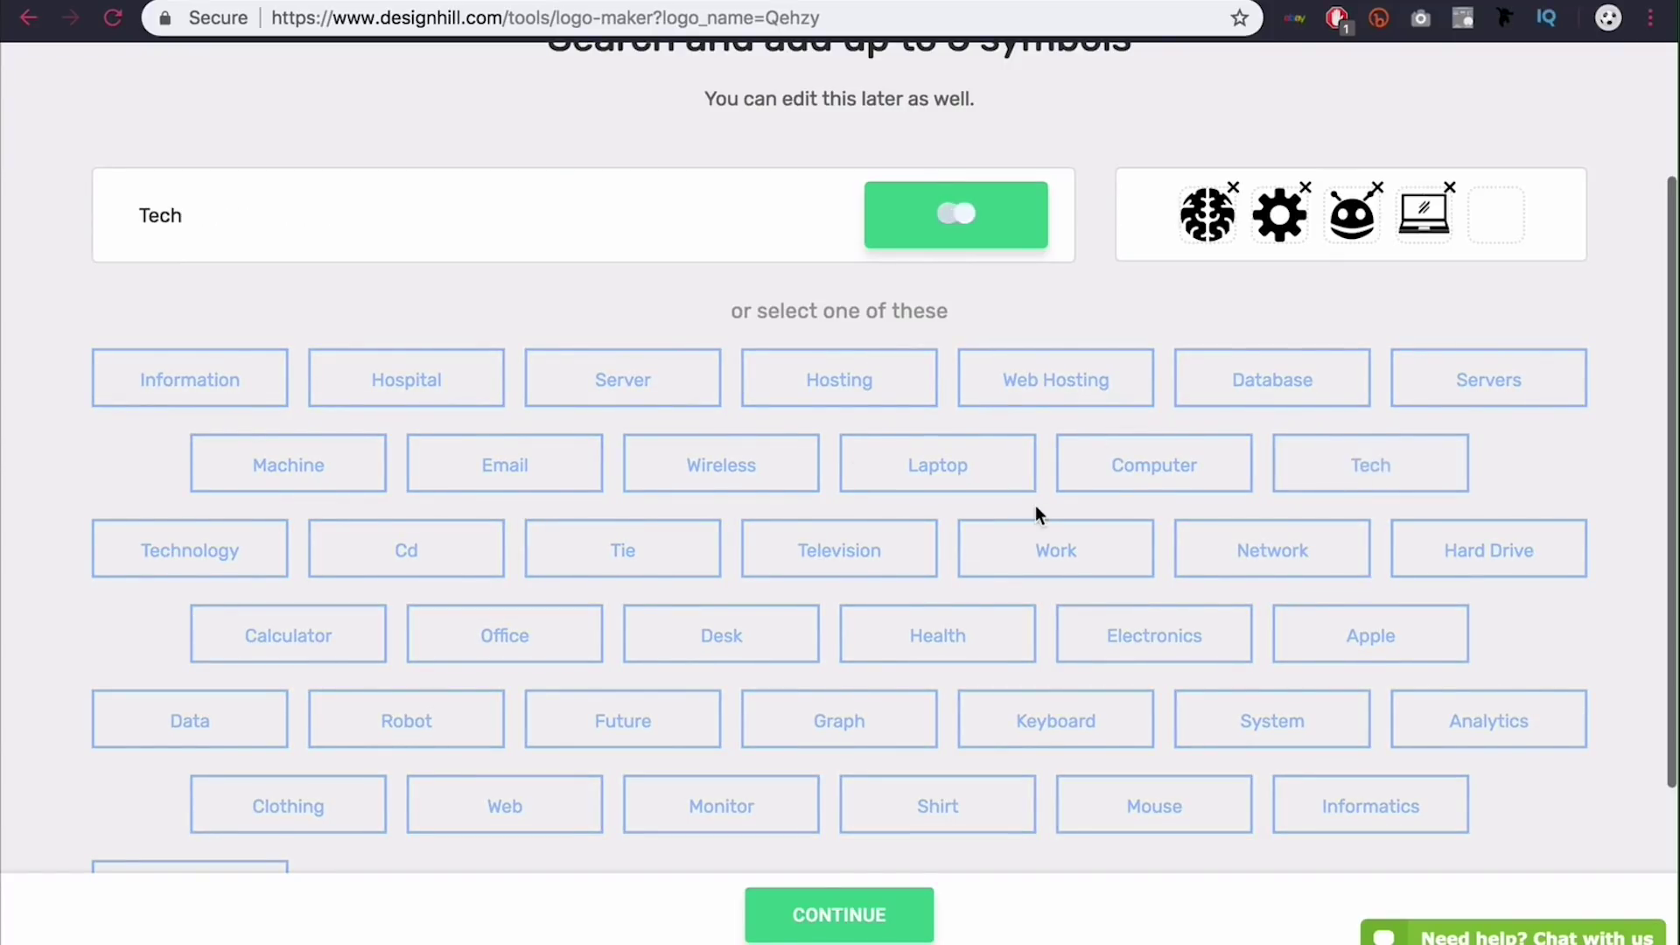
pyautogui.scroll(-2, 1036, 506)
pyautogui.scroll(2, 1105, 644)
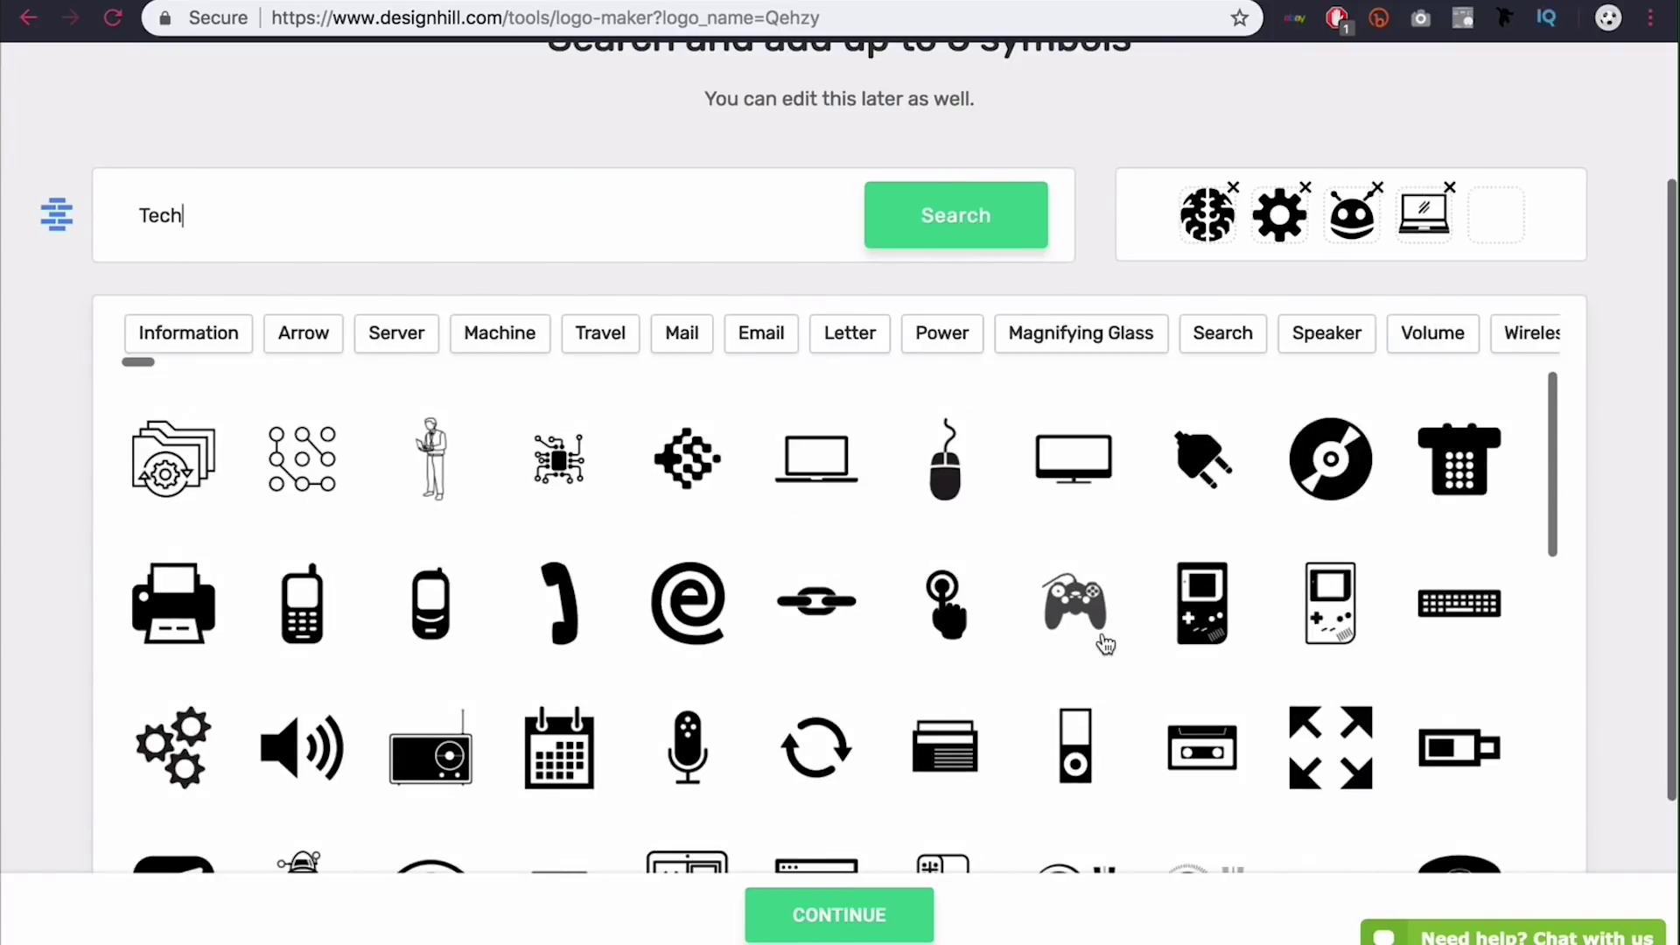
pyautogui.scroll(-1, 938, 604)
pyautogui.click(1321, 535)
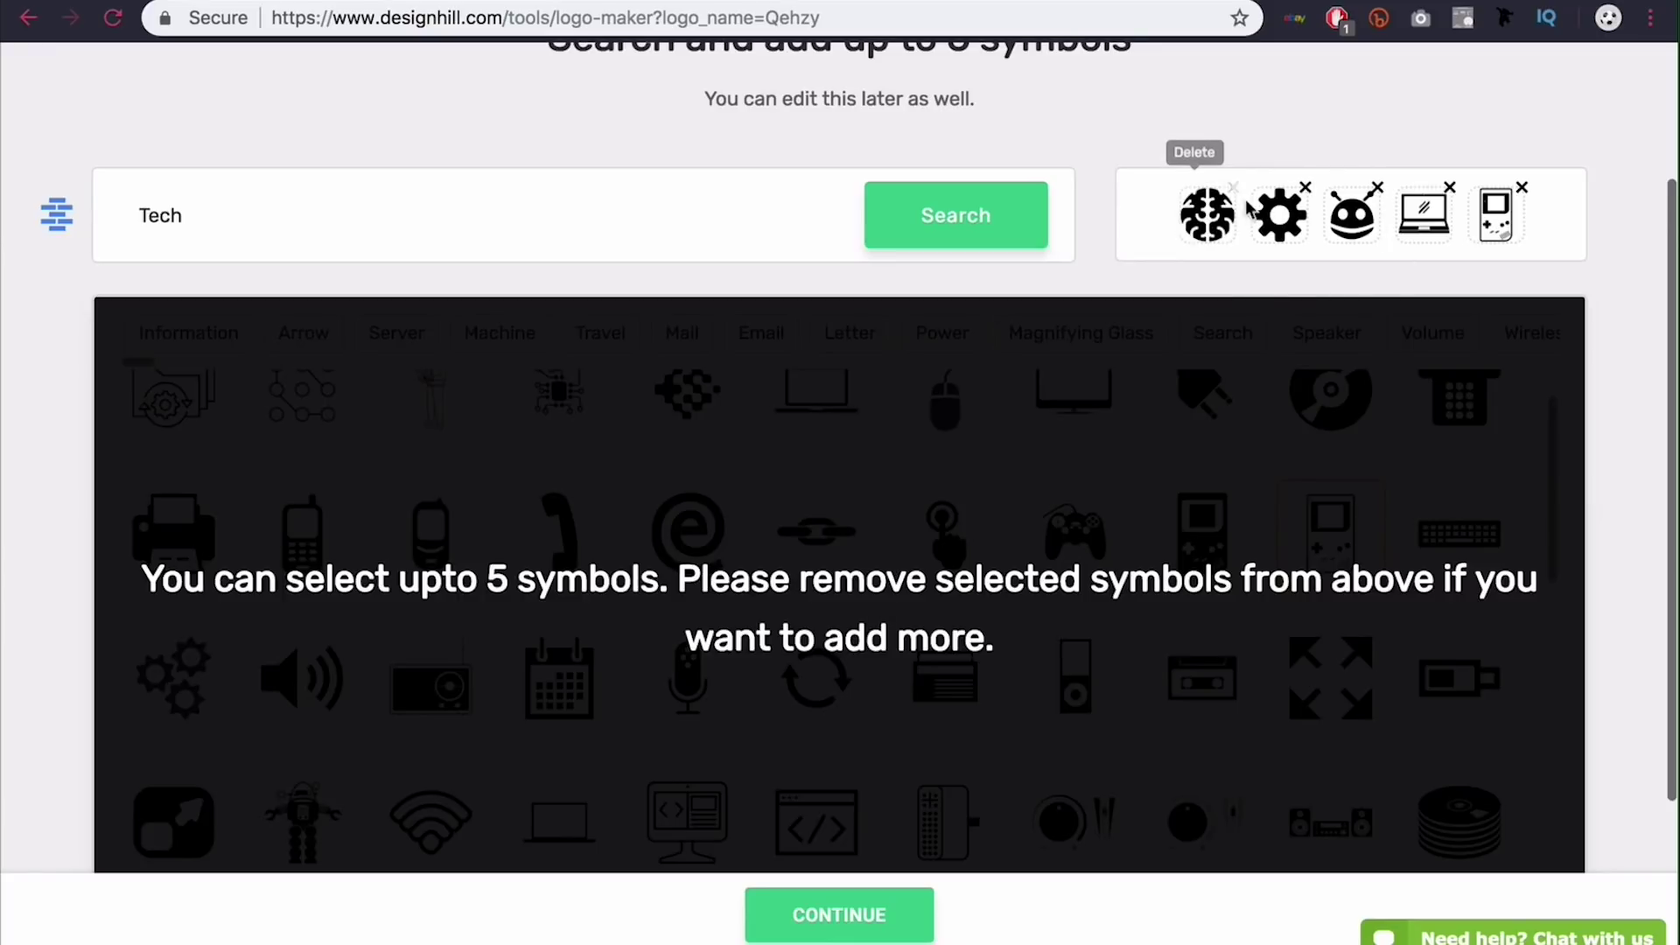
pyautogui.scroll(-2, 1078, 665)
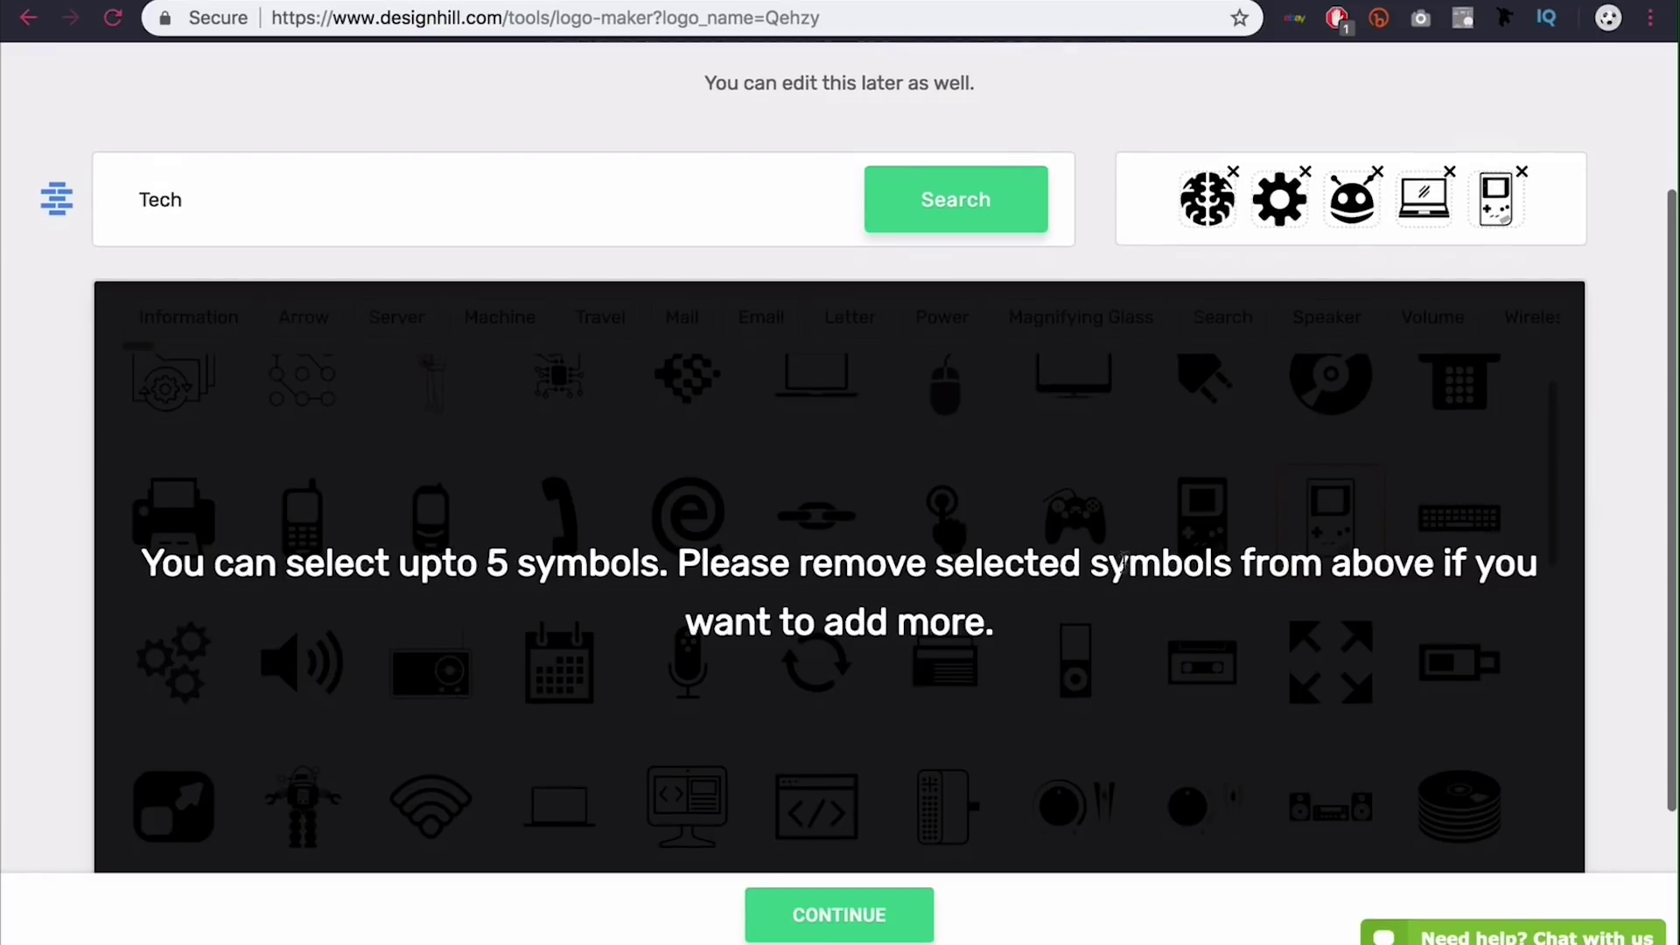
pyautogui.click(829, 919)
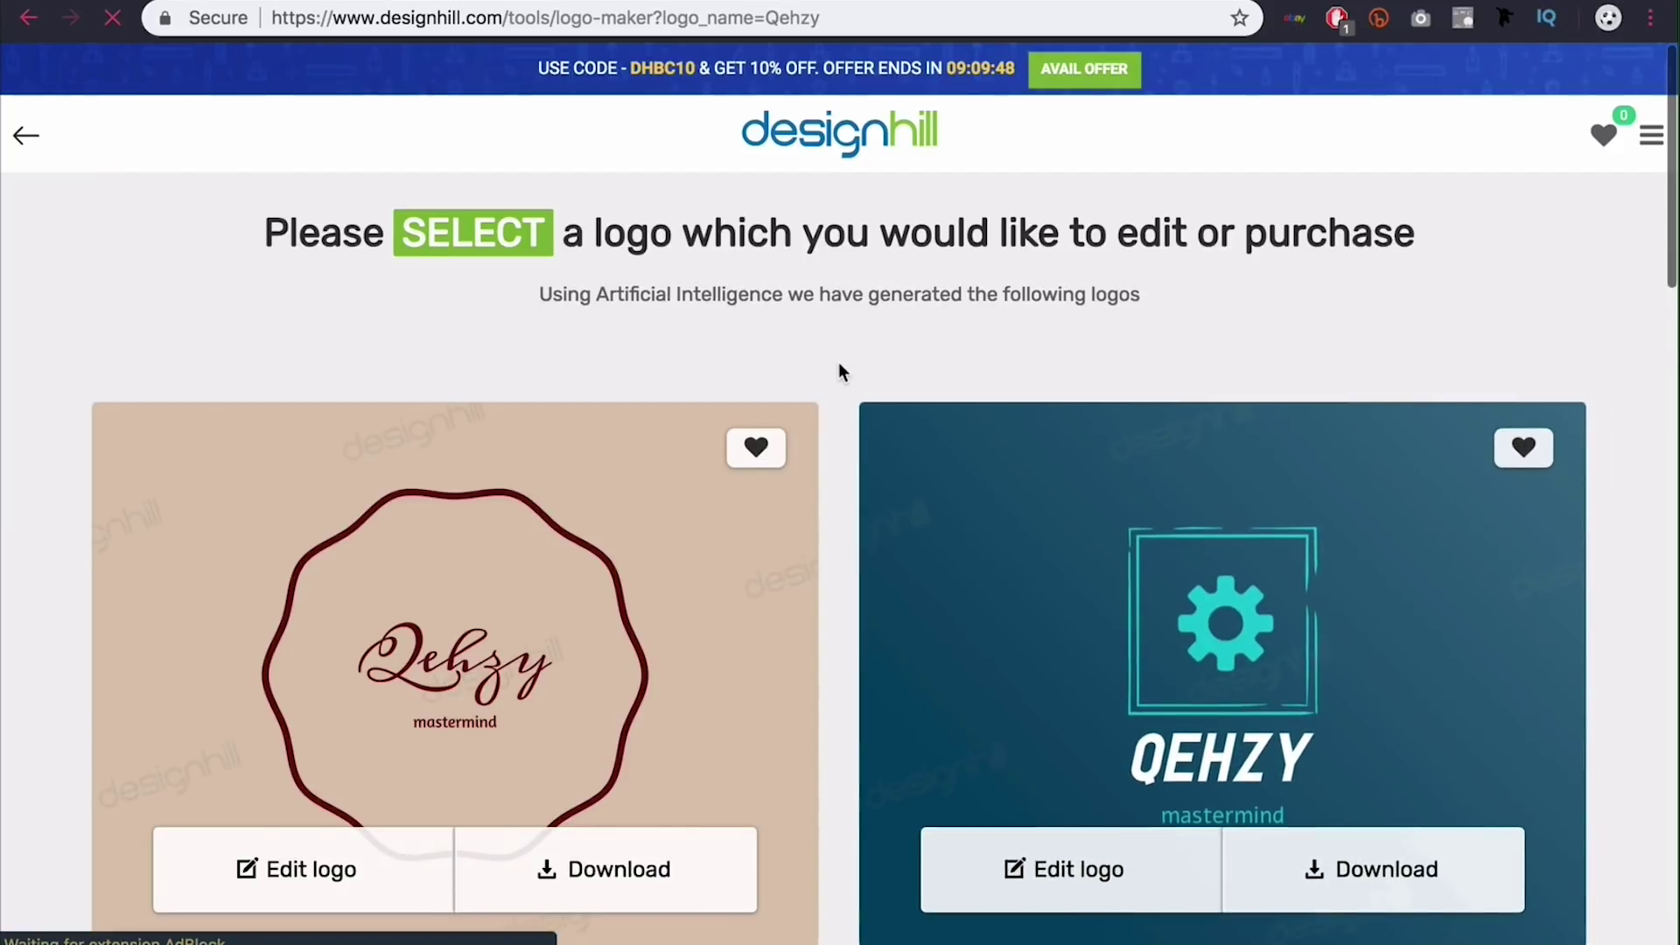
# Scroll through the generated Qehzy logo options
pyautogui.scroll(-7, 839, 363)
pyautogui.scroll(-10, 838, 364)
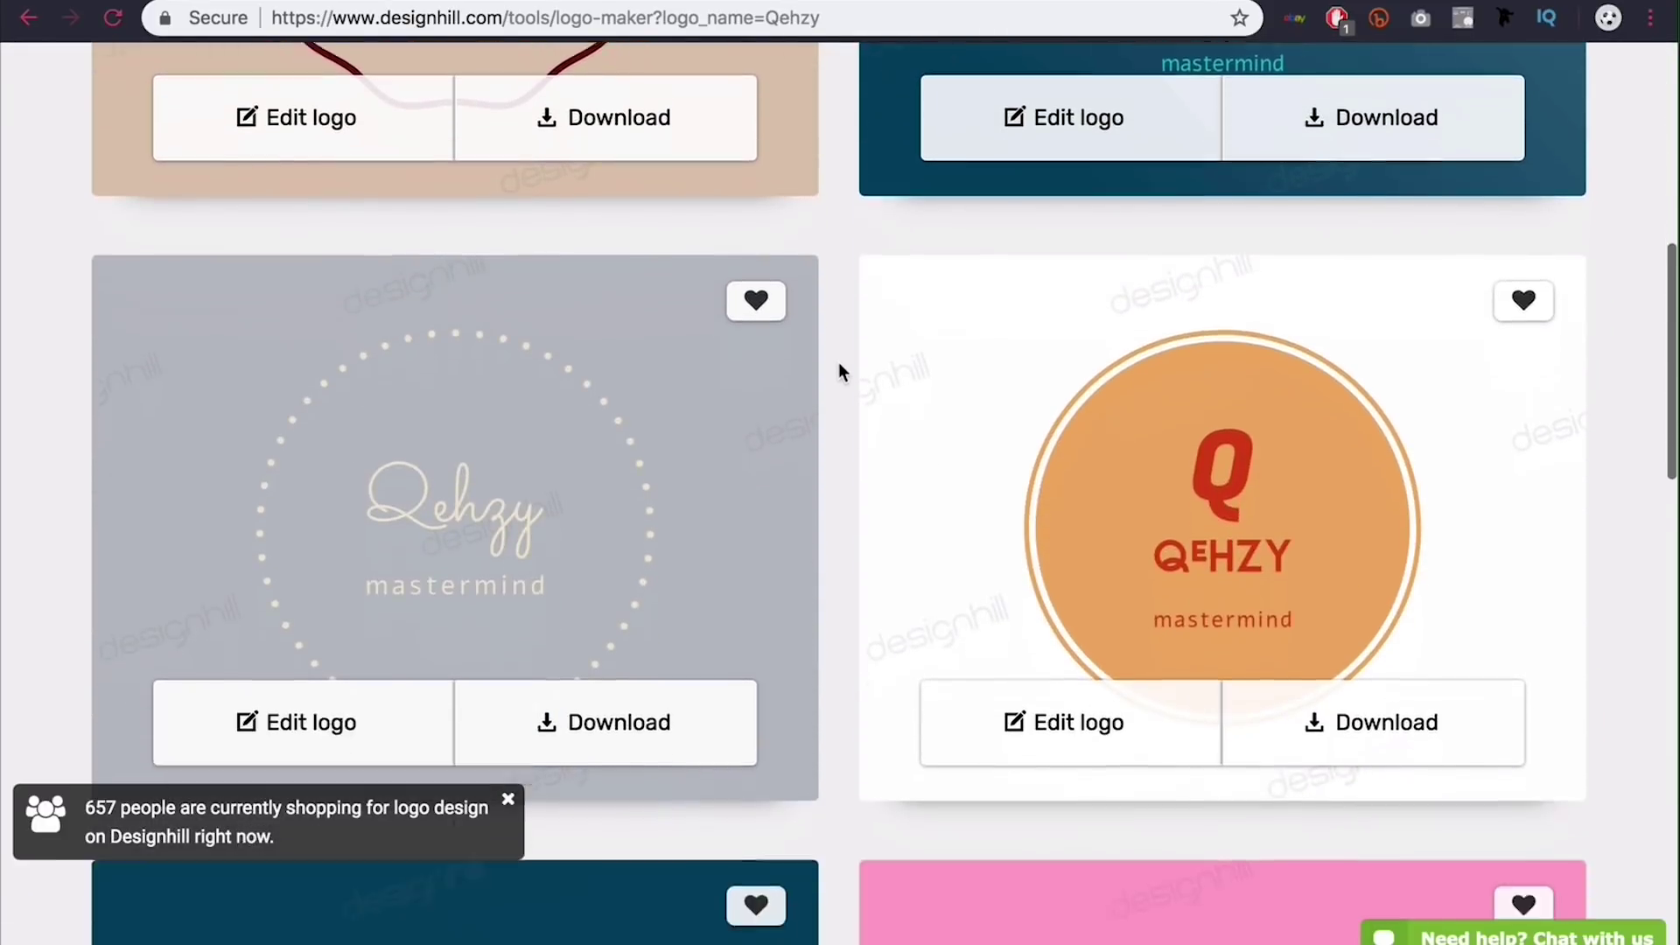
pyautogui.scroll(-10, 839, 364)
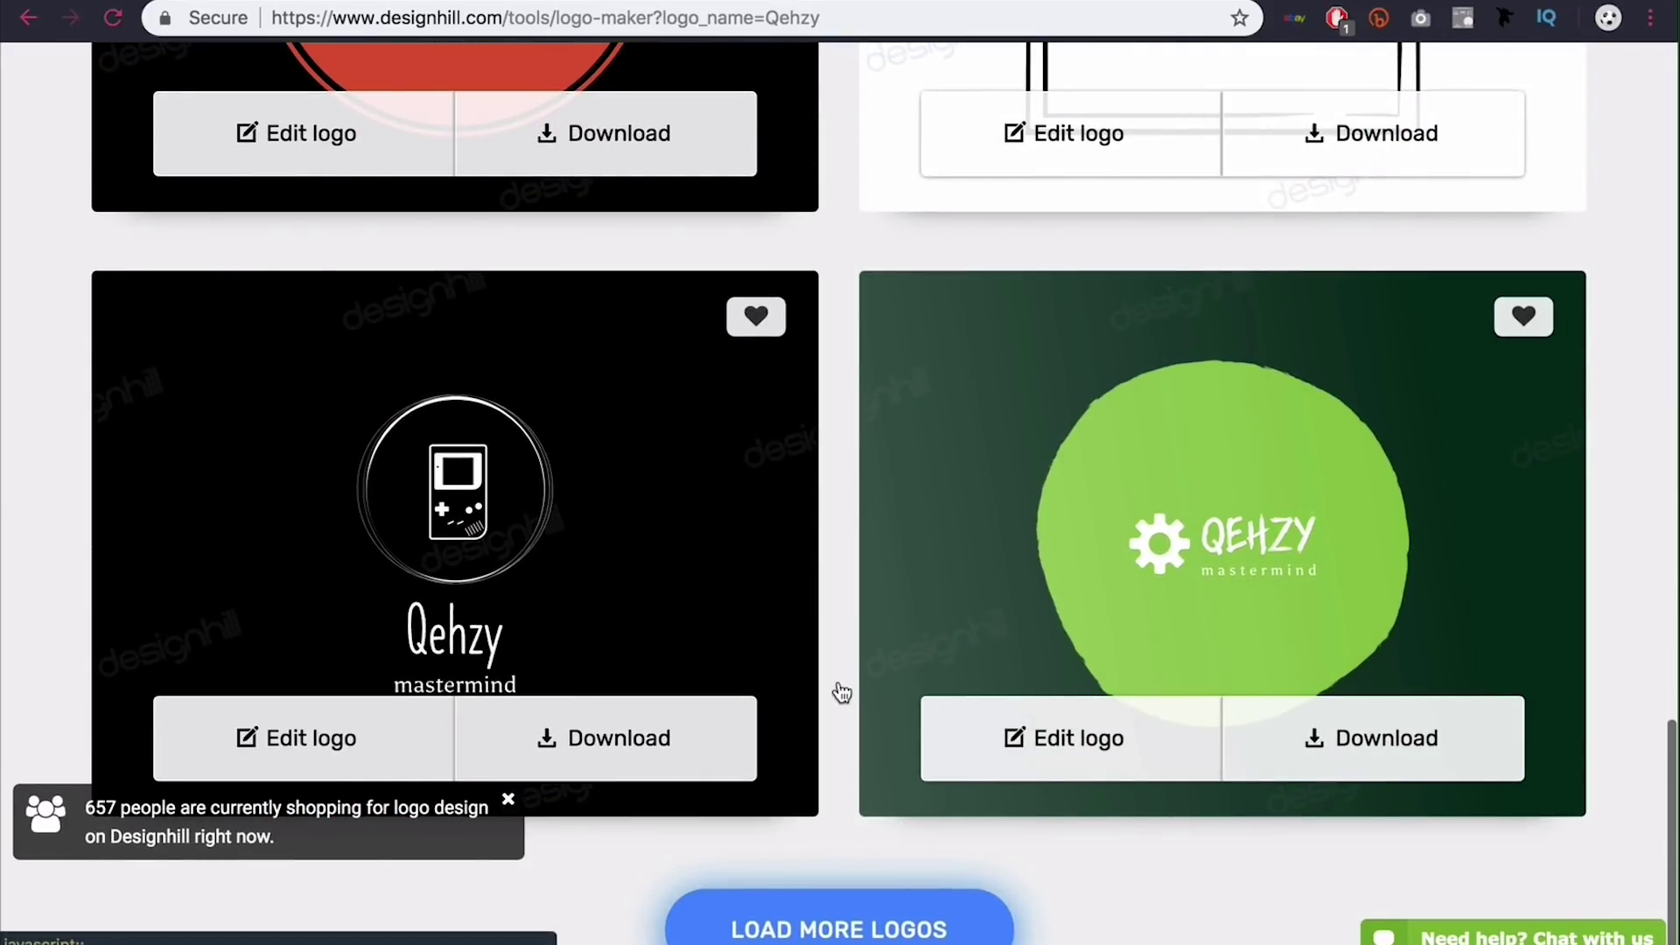
pyautogui.scroll(-20, 840, 691)
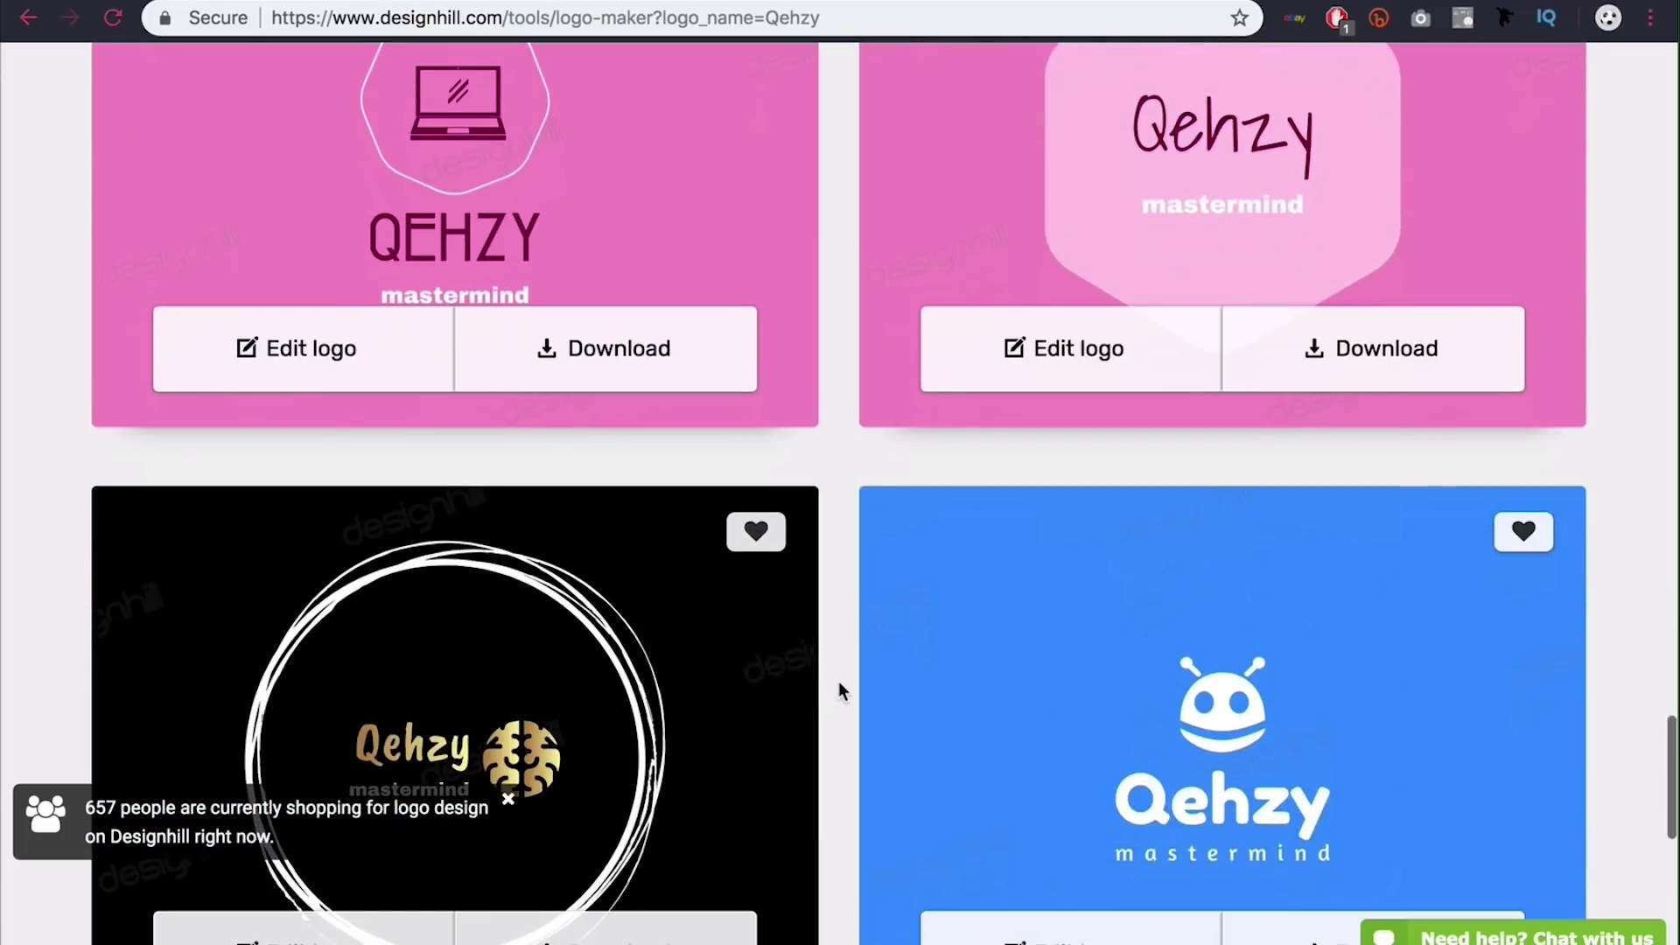
pyautogui.scroll(-4, 838, 682)
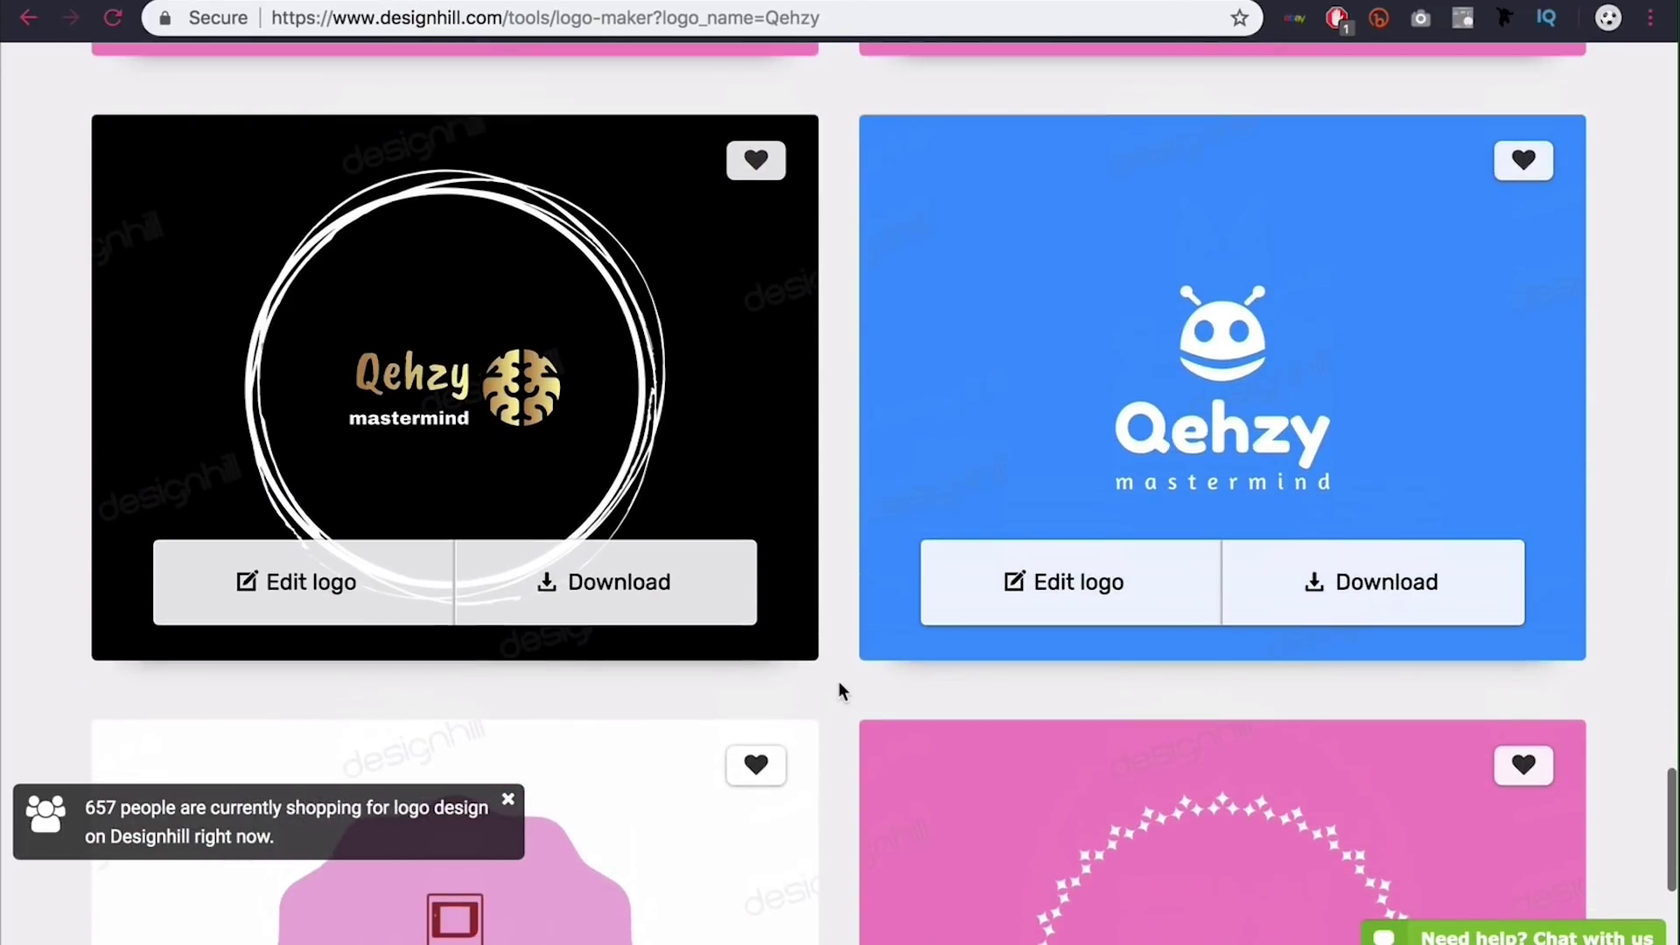
pyautogui.scroll(1, 1208, 350)
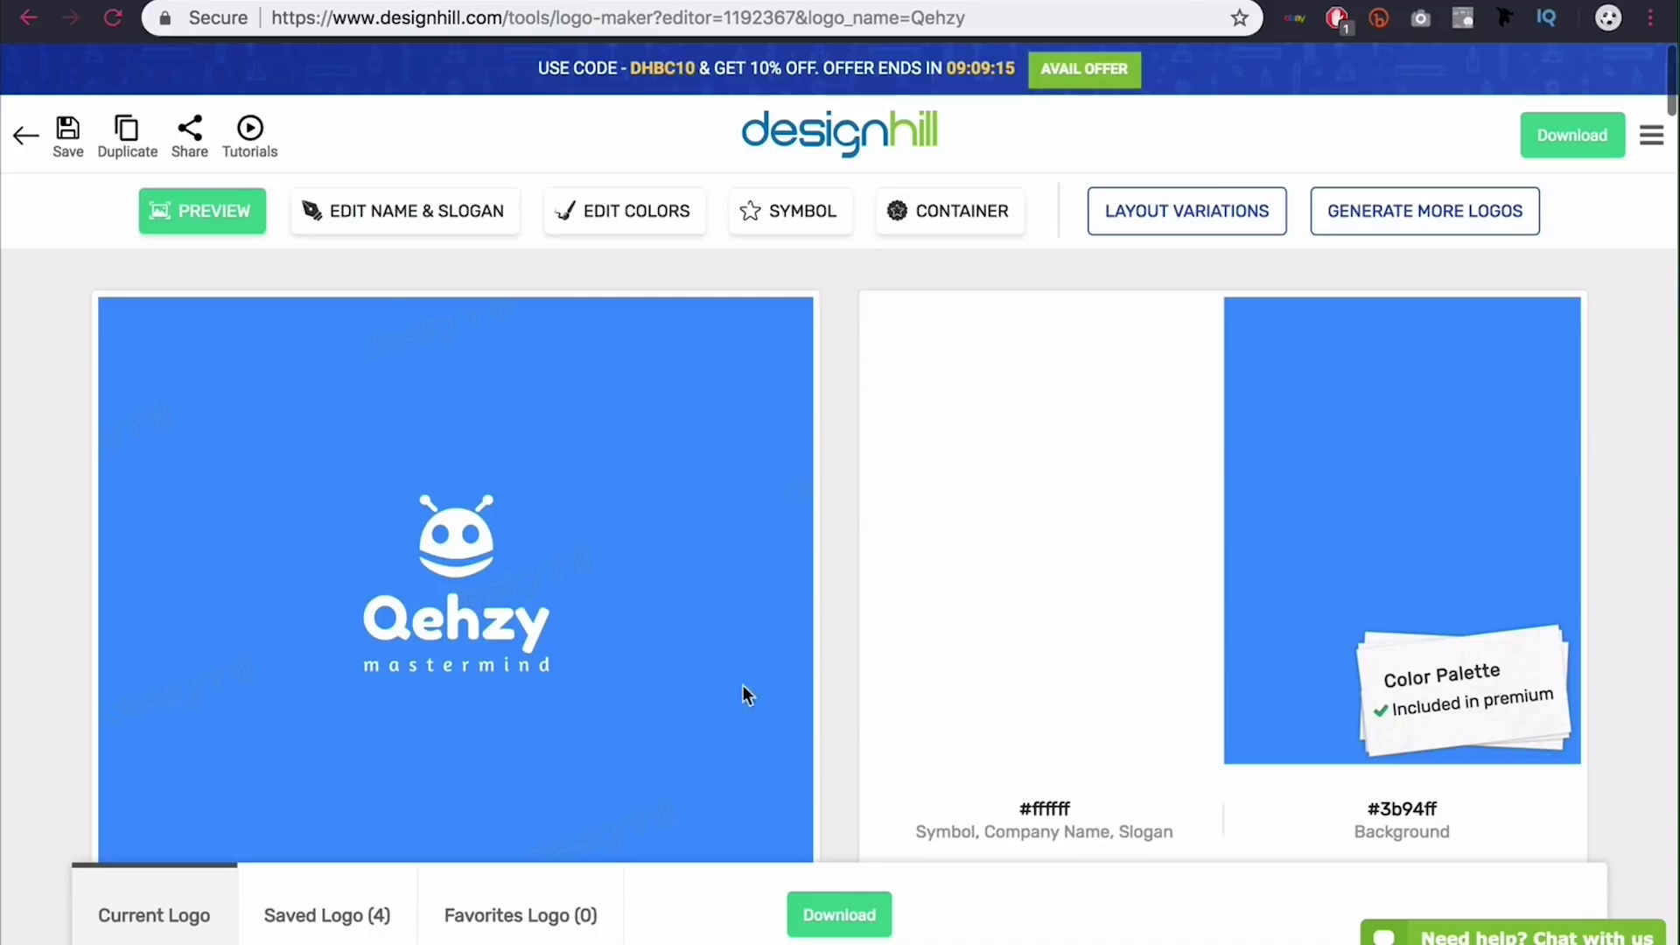
pyautogui.scroll(-10, 869, 616)
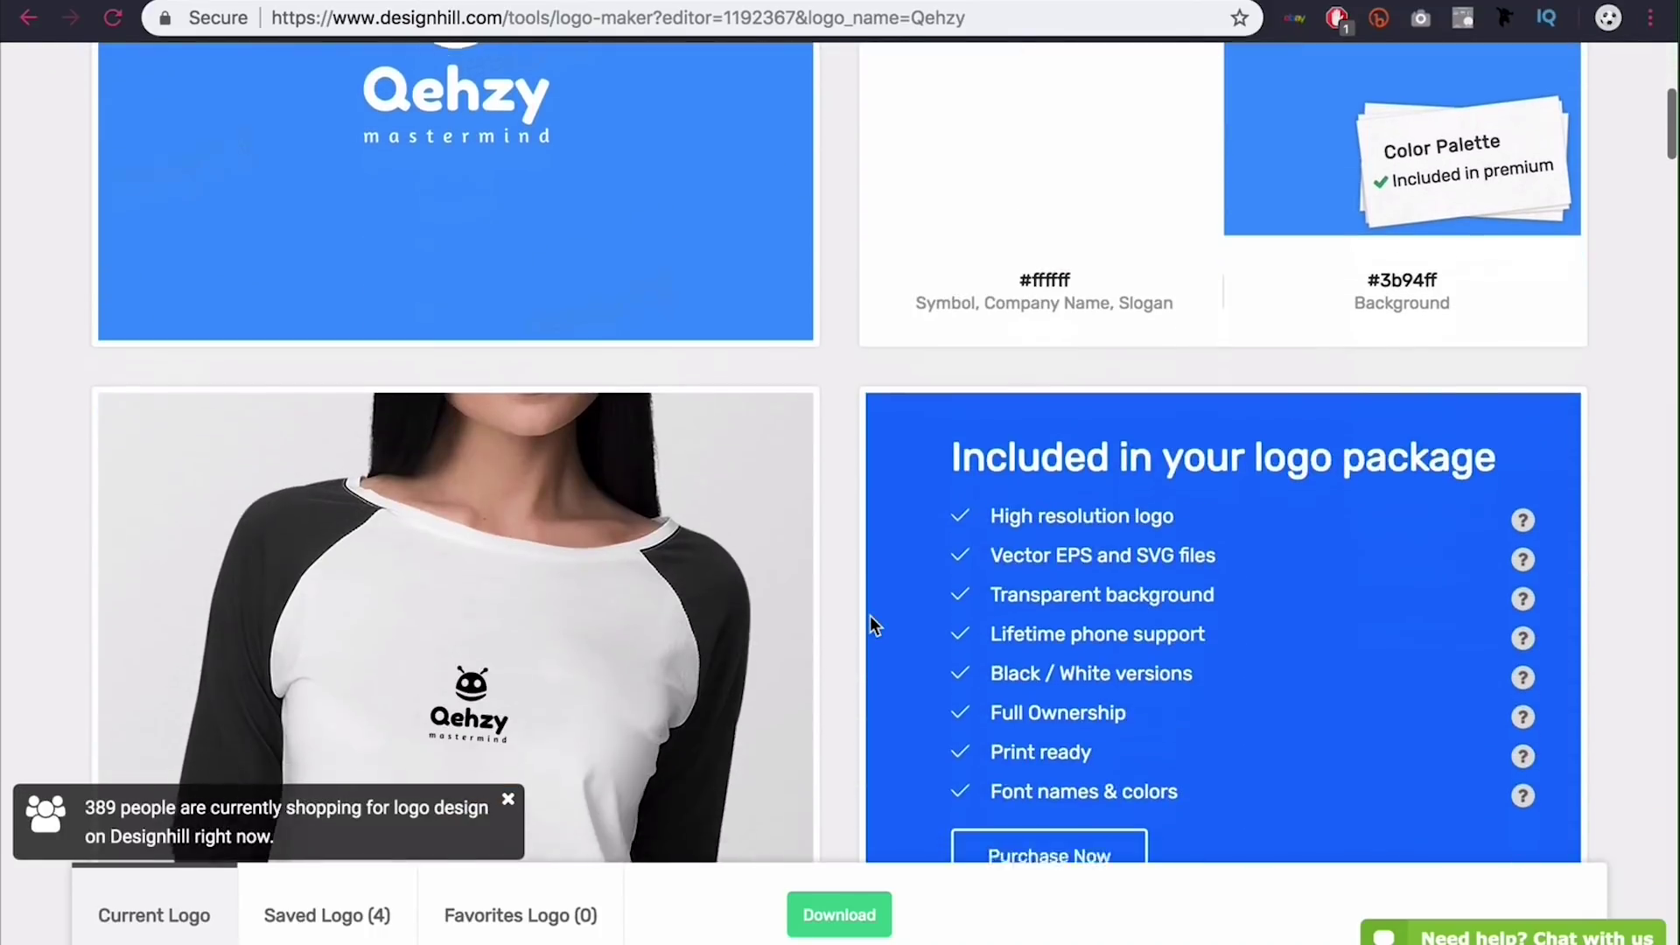
pyautogui.scroll(-15, 841, 548)
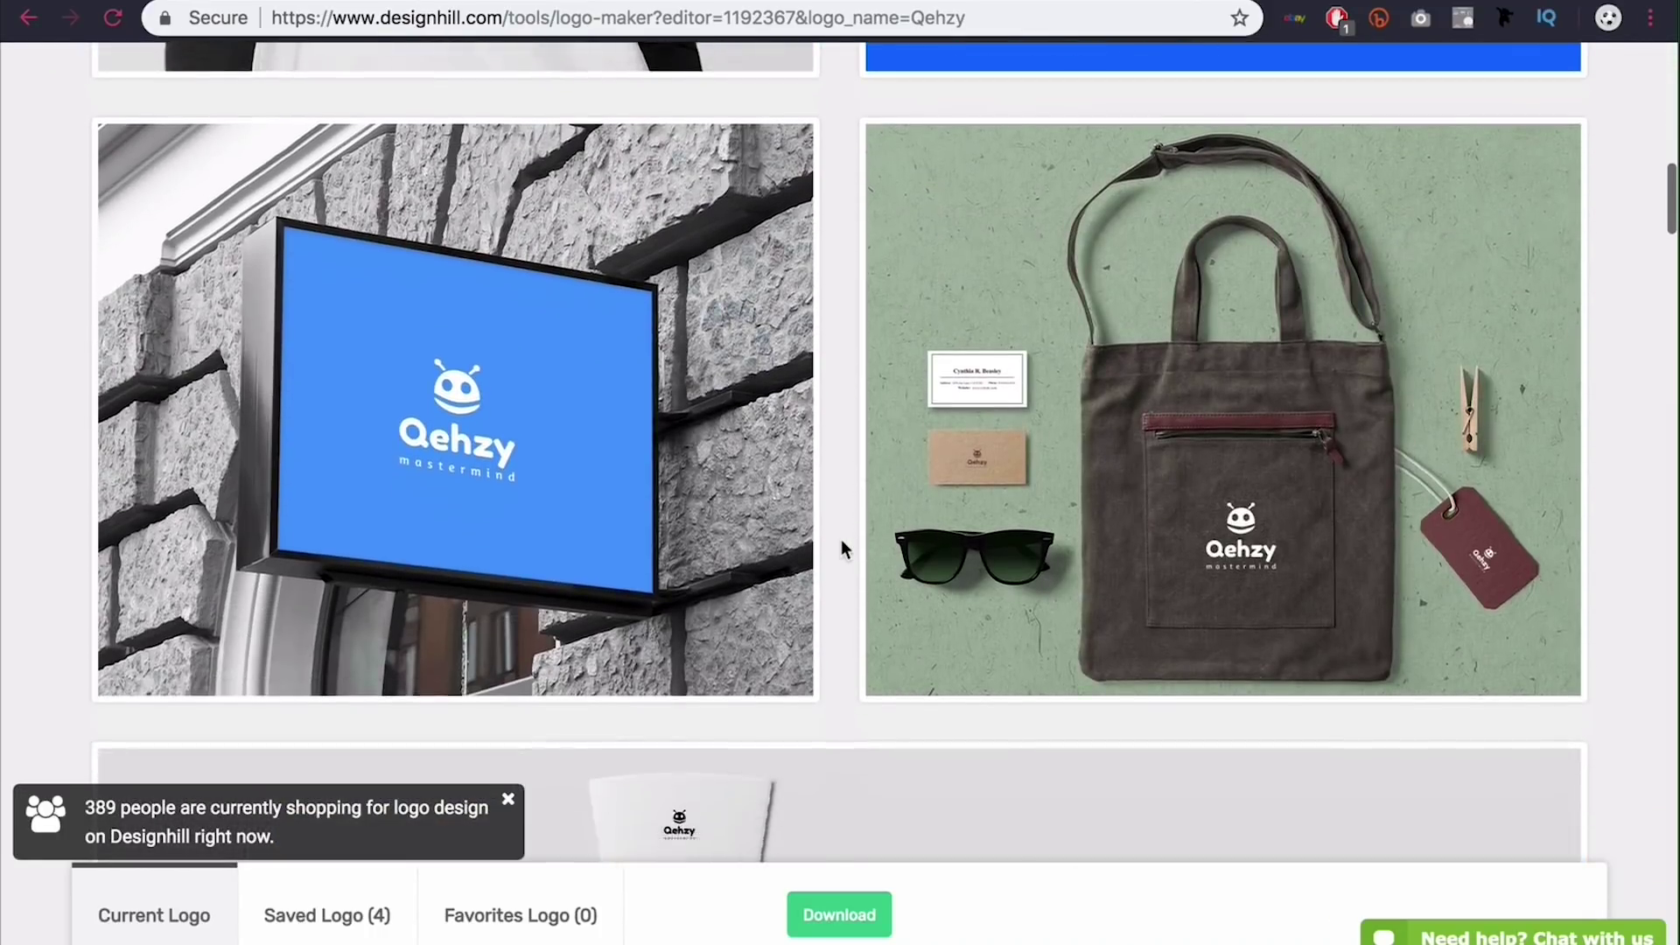
pyautogui.scroll(-8, 841, 540)
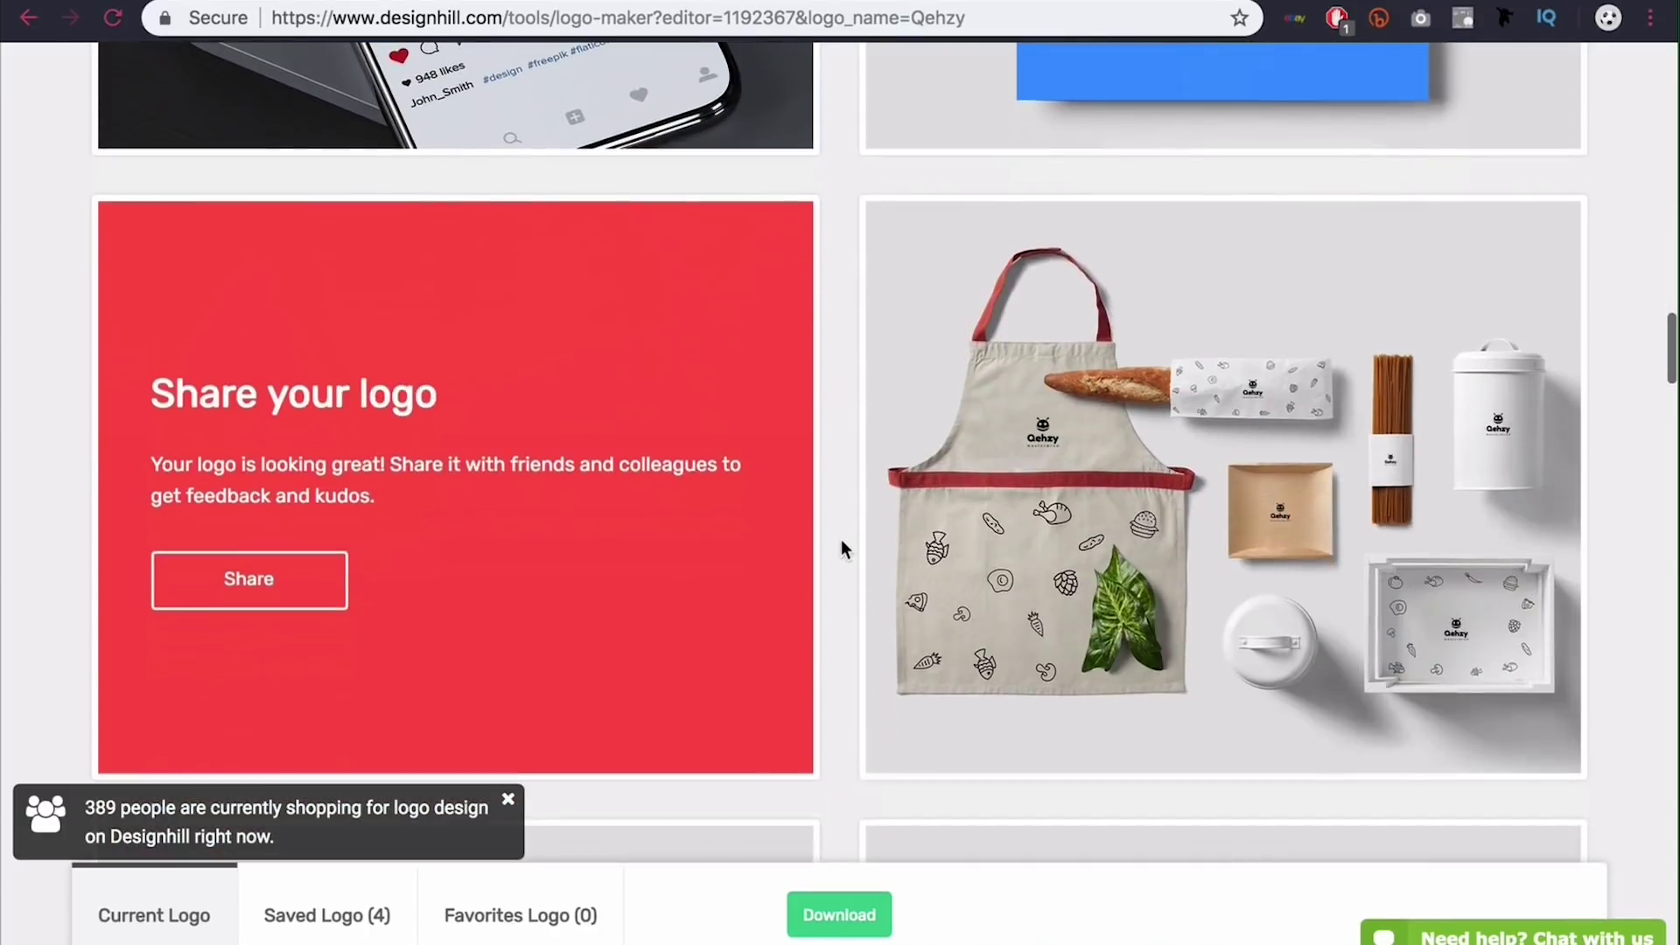
pyautogui.scroll(-6, 841, 541)
pyautogui.scroll(-5, 842, 539)
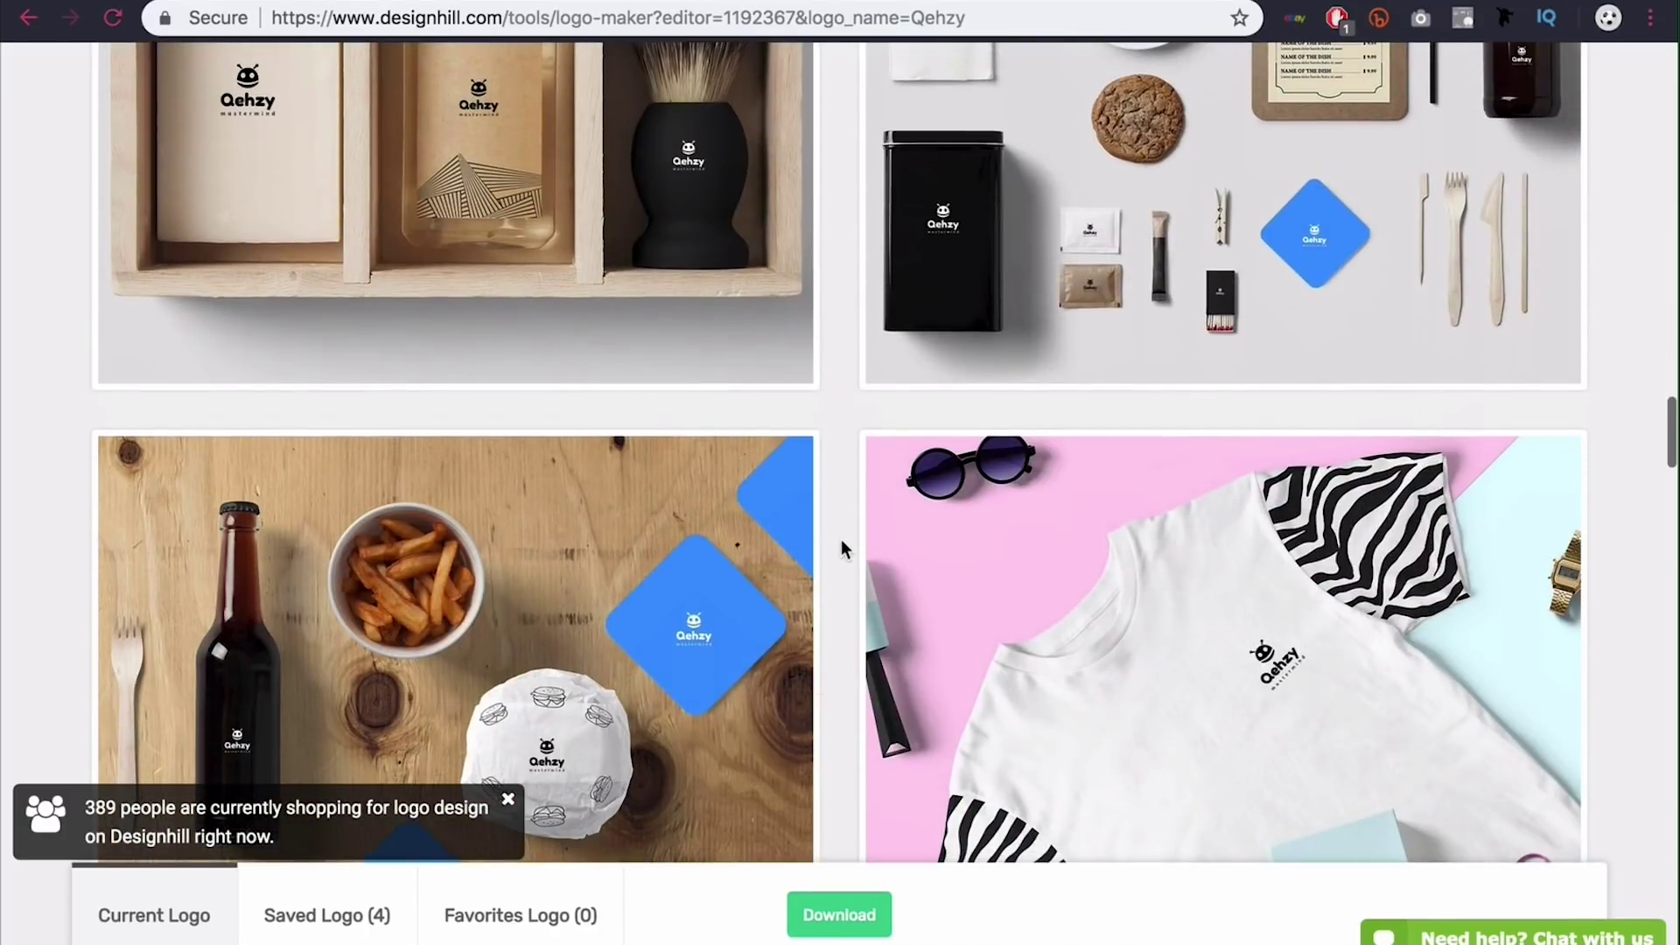
pyautogui.scroll(-3, 842, 539)
pyautogui.scroll(20, 842, 541)
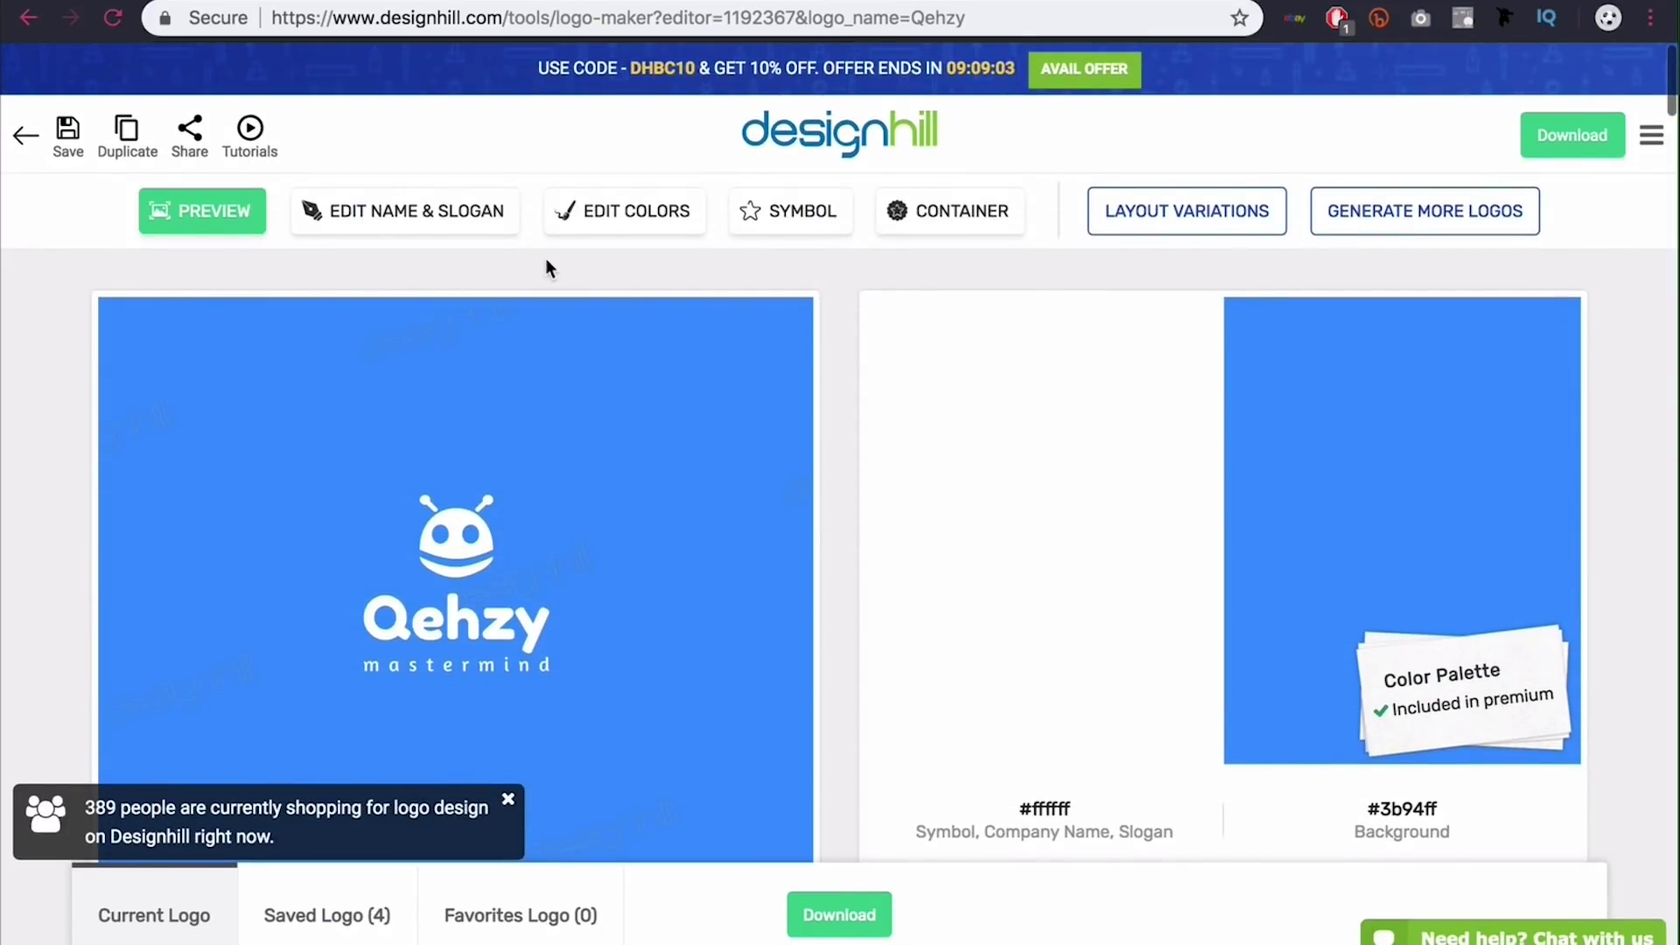
pyautogui.click(1186, 220)
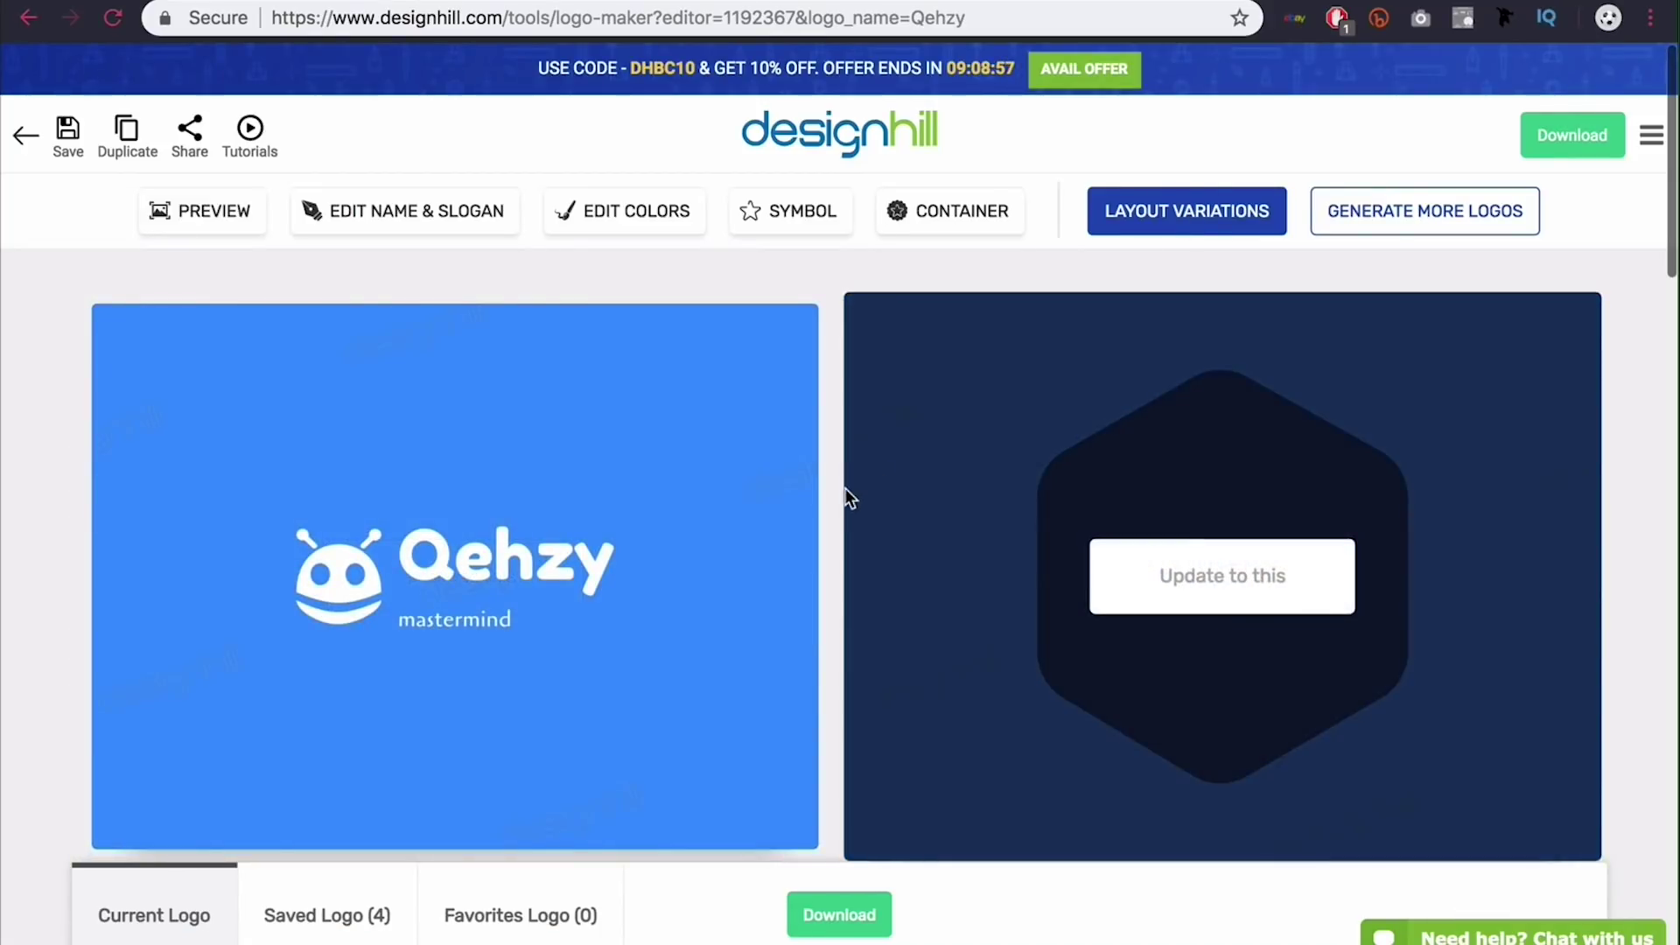
# Load more layout variations of the white robot logo and browse them
pyautogui.scroll(-3, 833, 497)
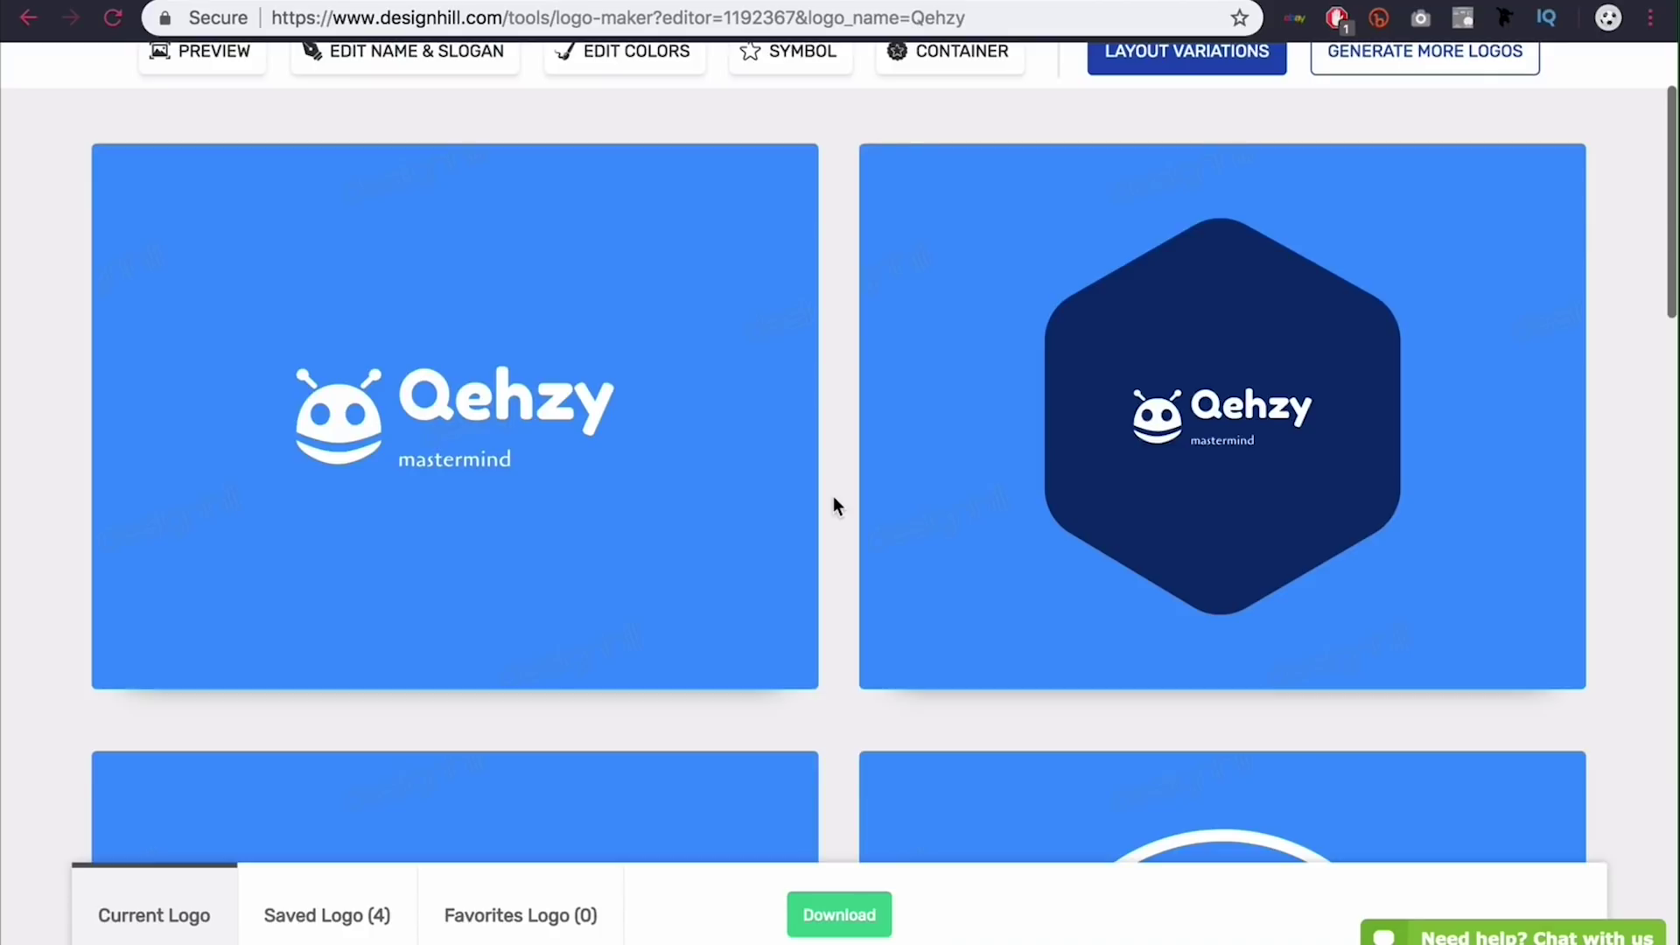
pyautogui.scroll(-2, 834, 497)
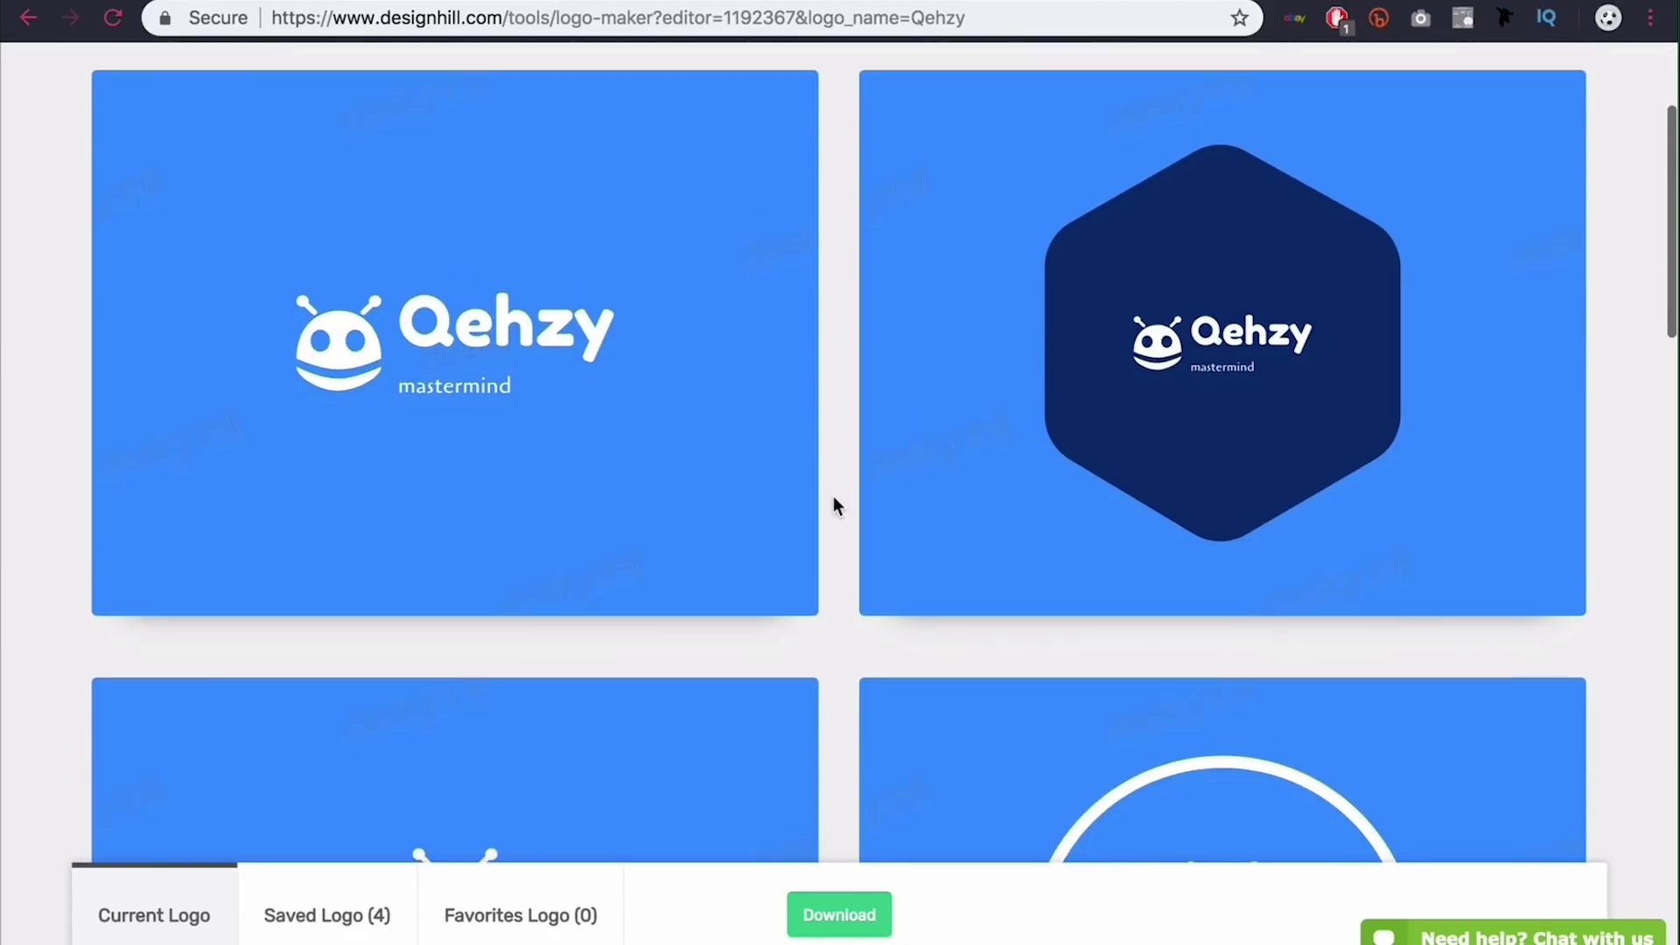
pyautogui.scroll(-6, 835, 505)
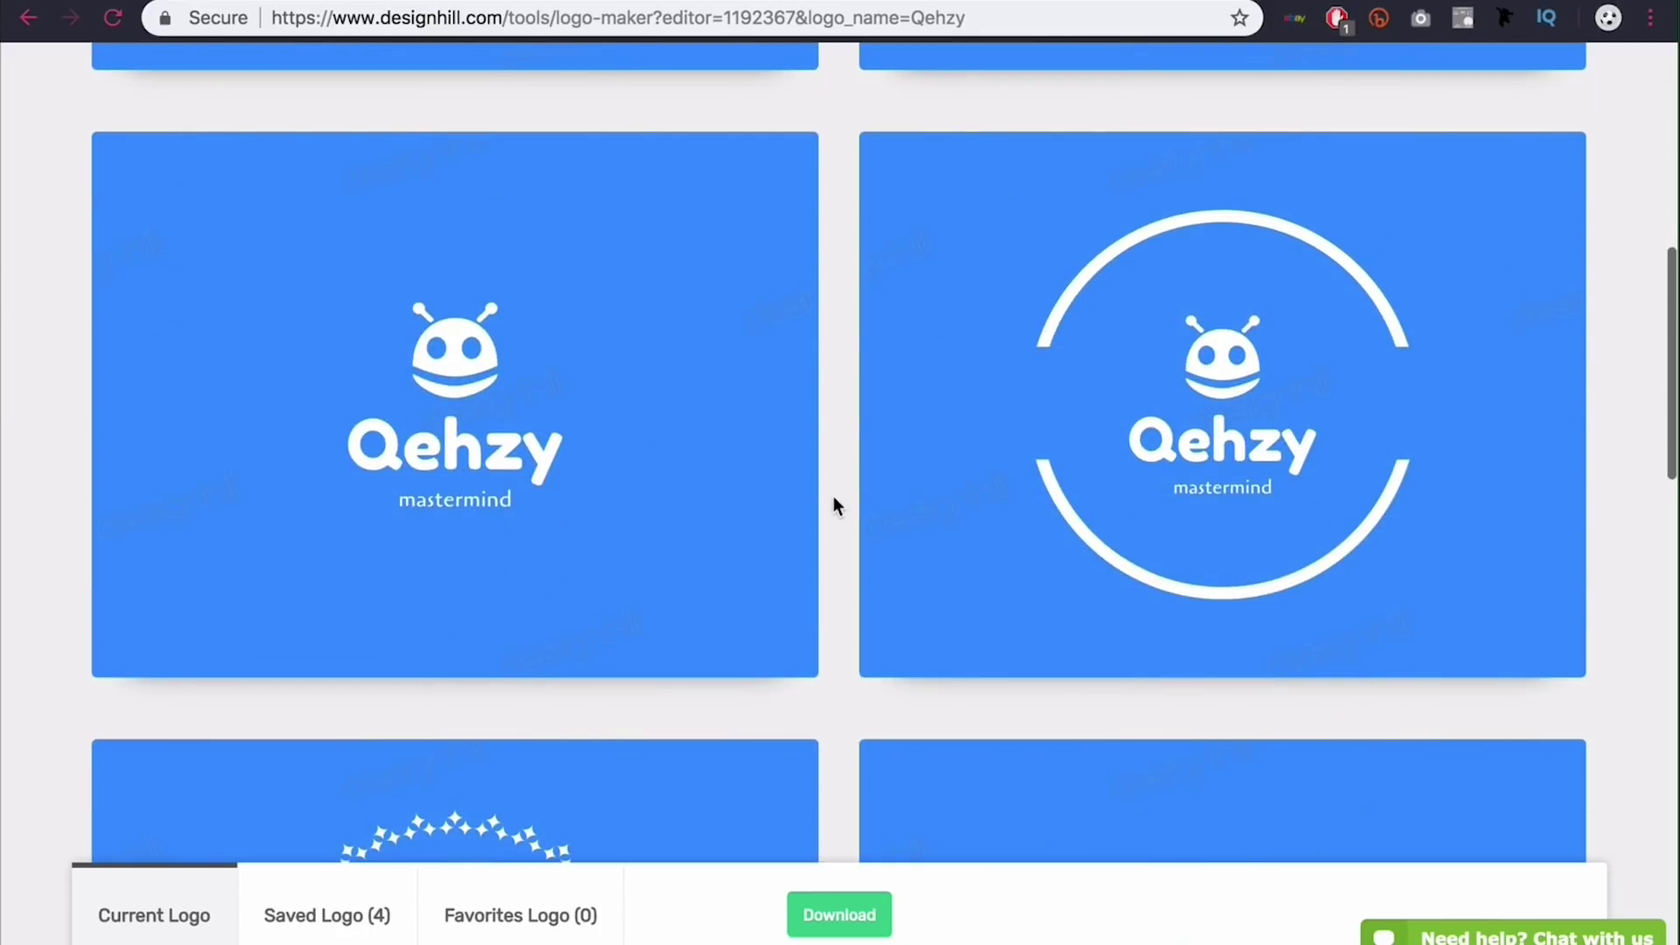
pyautogui.scroll(-7, 833, 505)
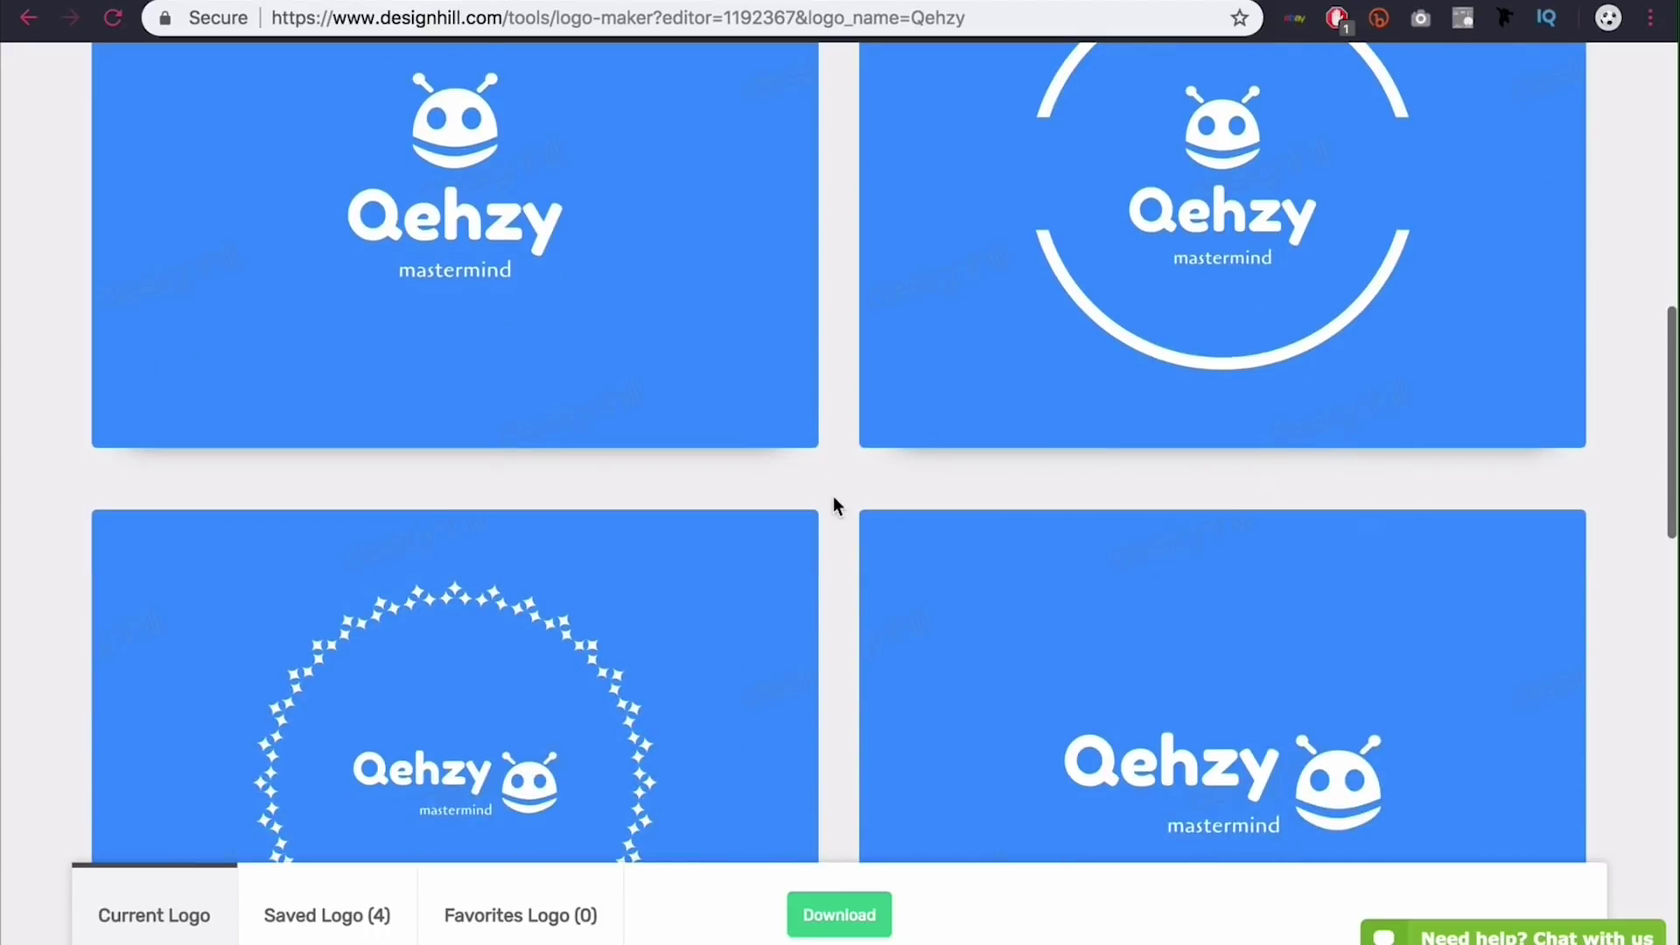
pyautogui.scroll(-7, 834, 502)
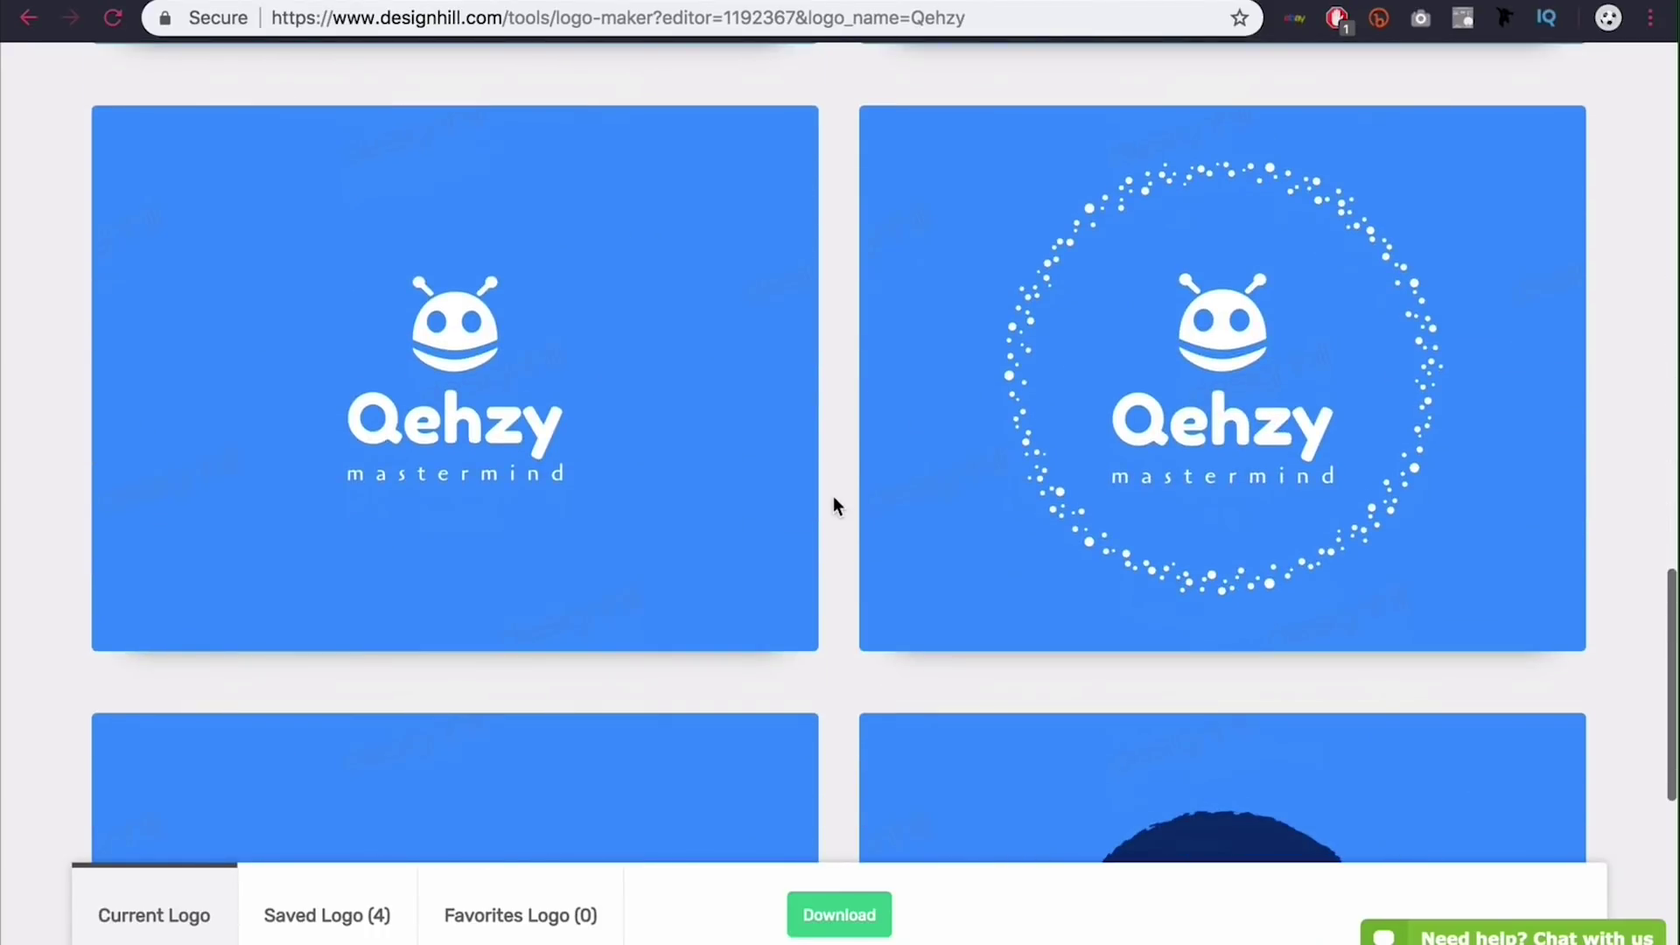
pyautogui.scroll(-7, 833, 506)
pyautogui.click(842, 788)
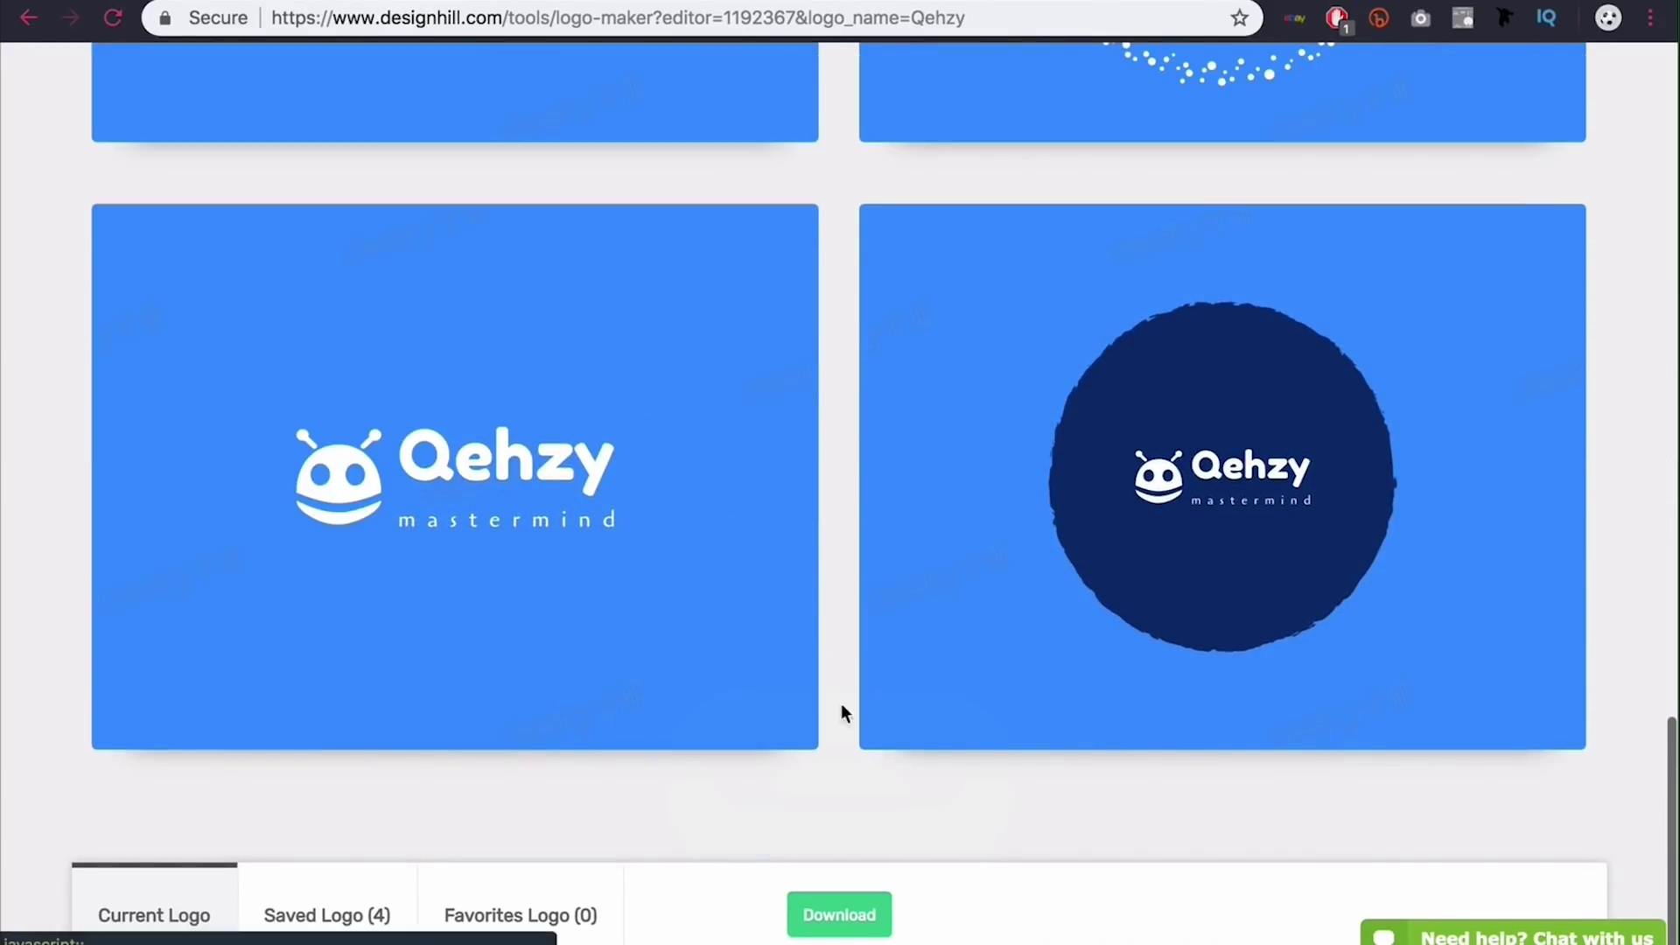
pyautogui.scroll(-1, 836, 560)
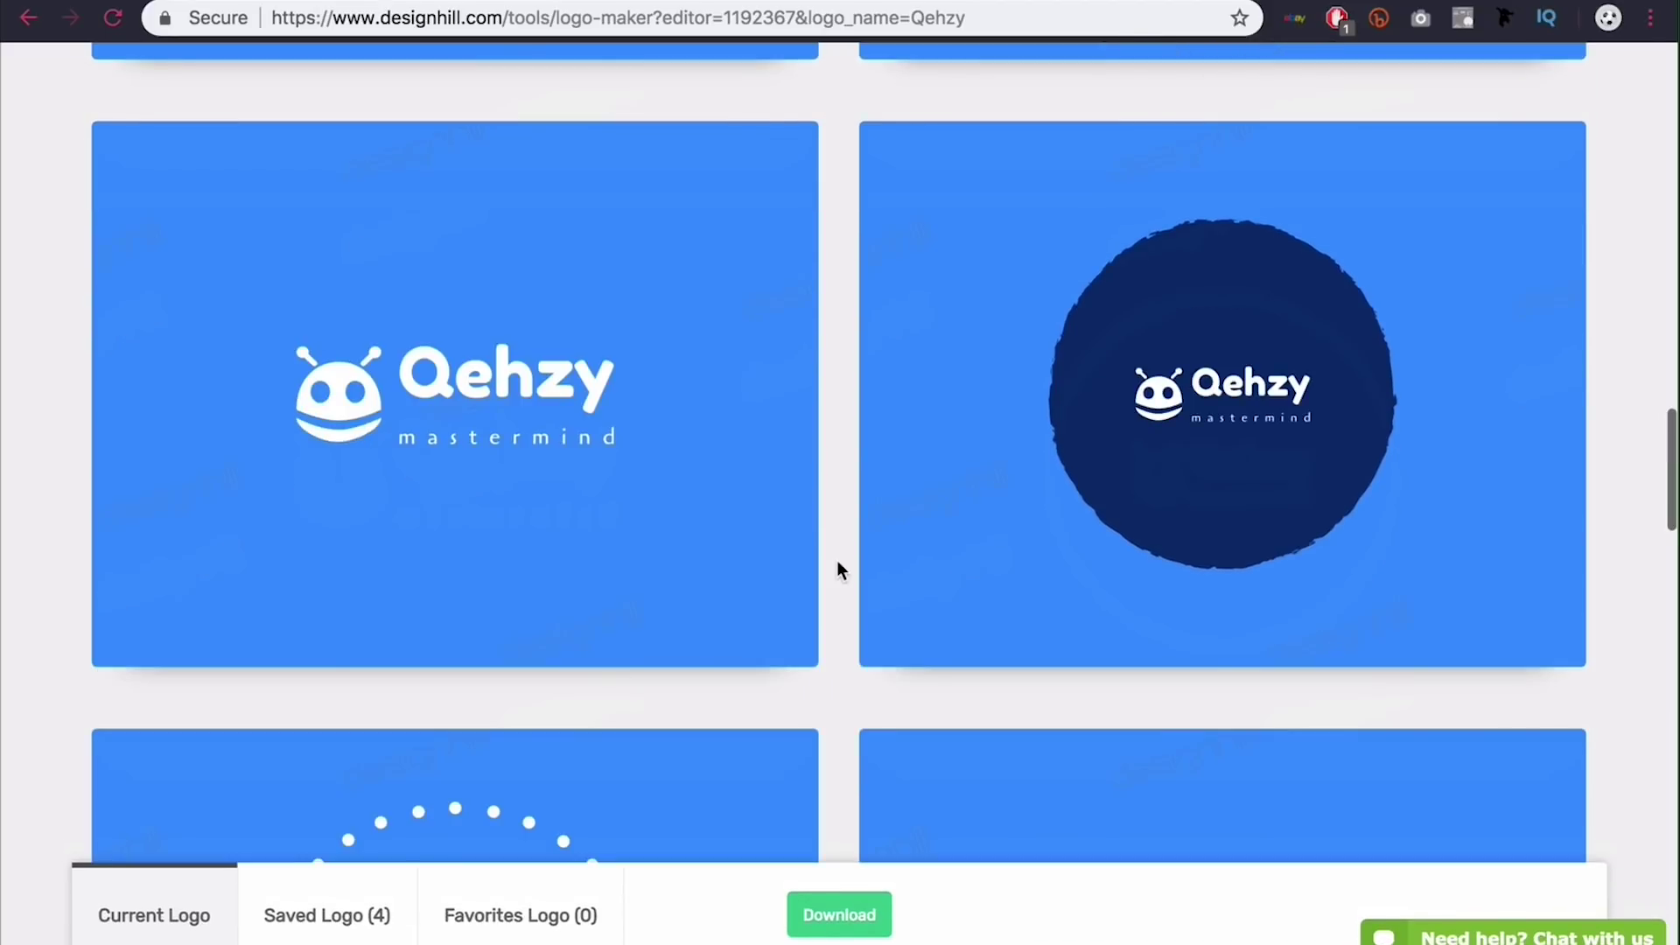
pyautogui.scroll(-3, 836, 560)
pyautogui.scroll(15, 837, 560)
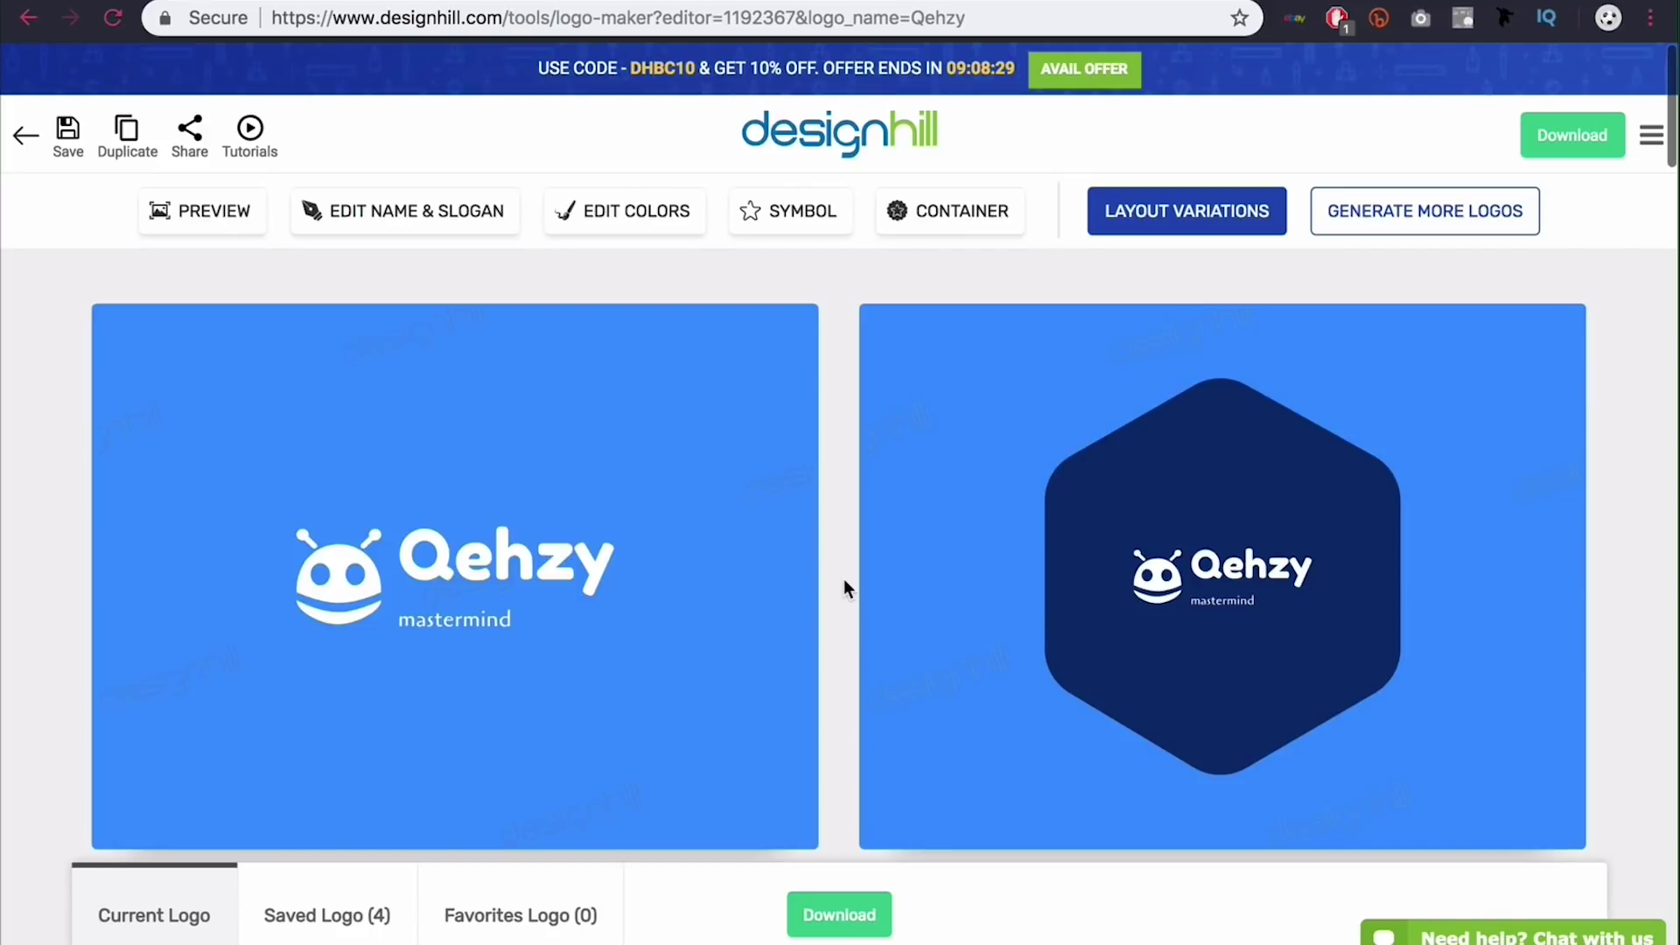
pyautogui.moveTo(817, 422)
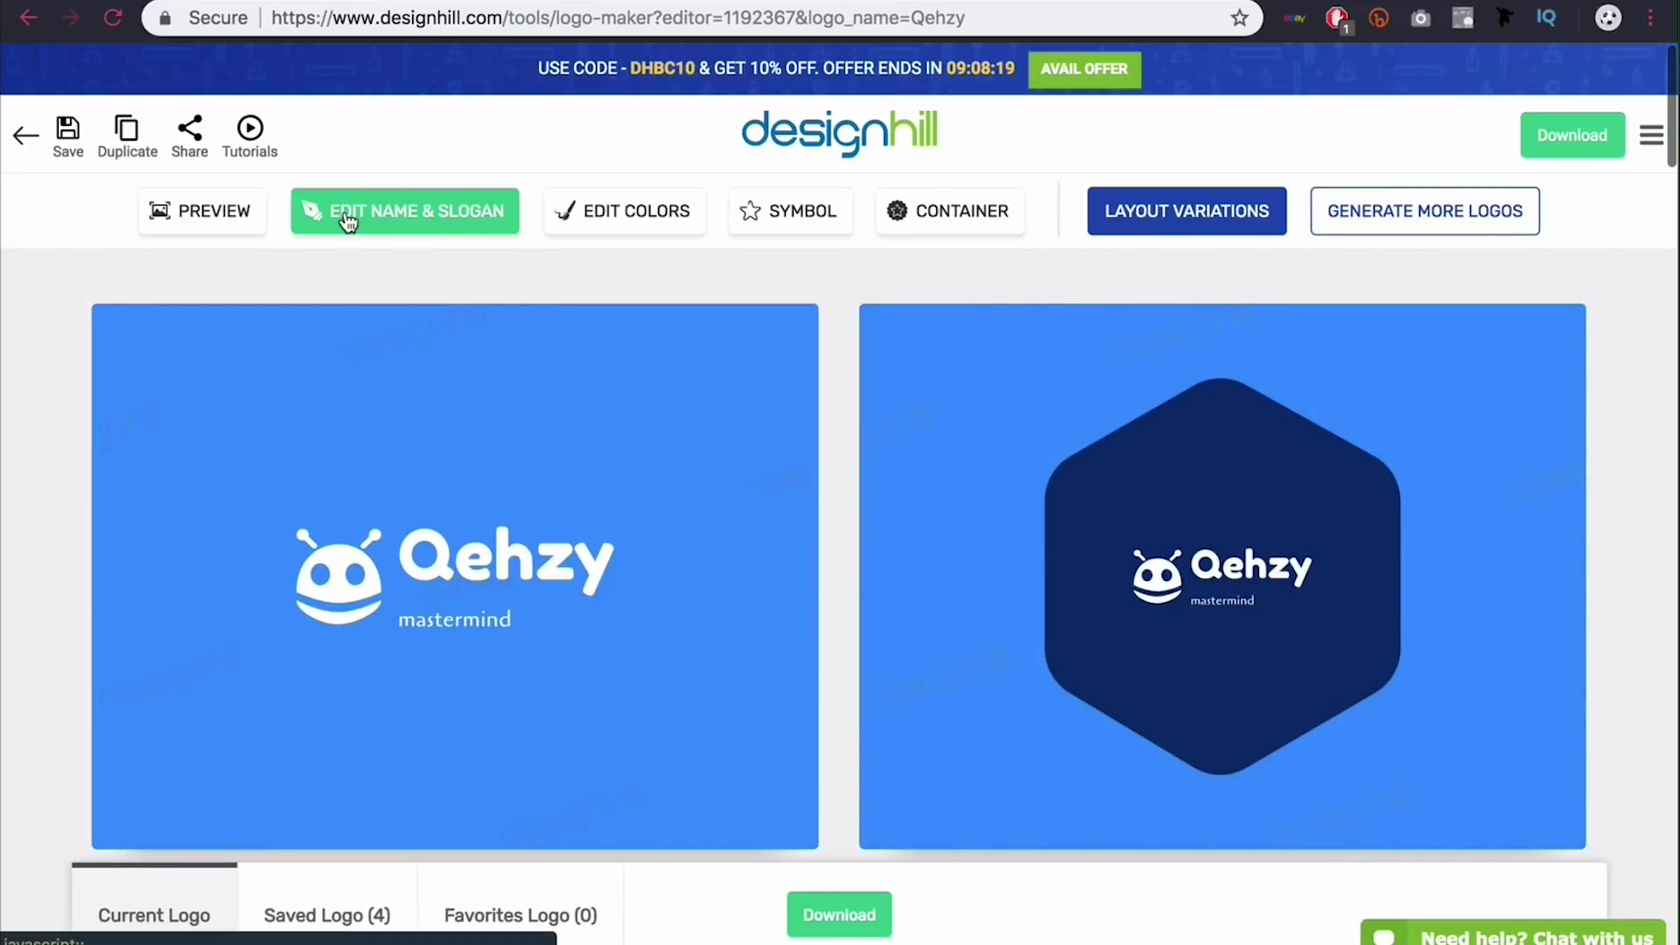
pyautogui.click(347, 217)
# Select the Qehzy company name text for editing
pyautogui.scroll(-1, 251, 611)
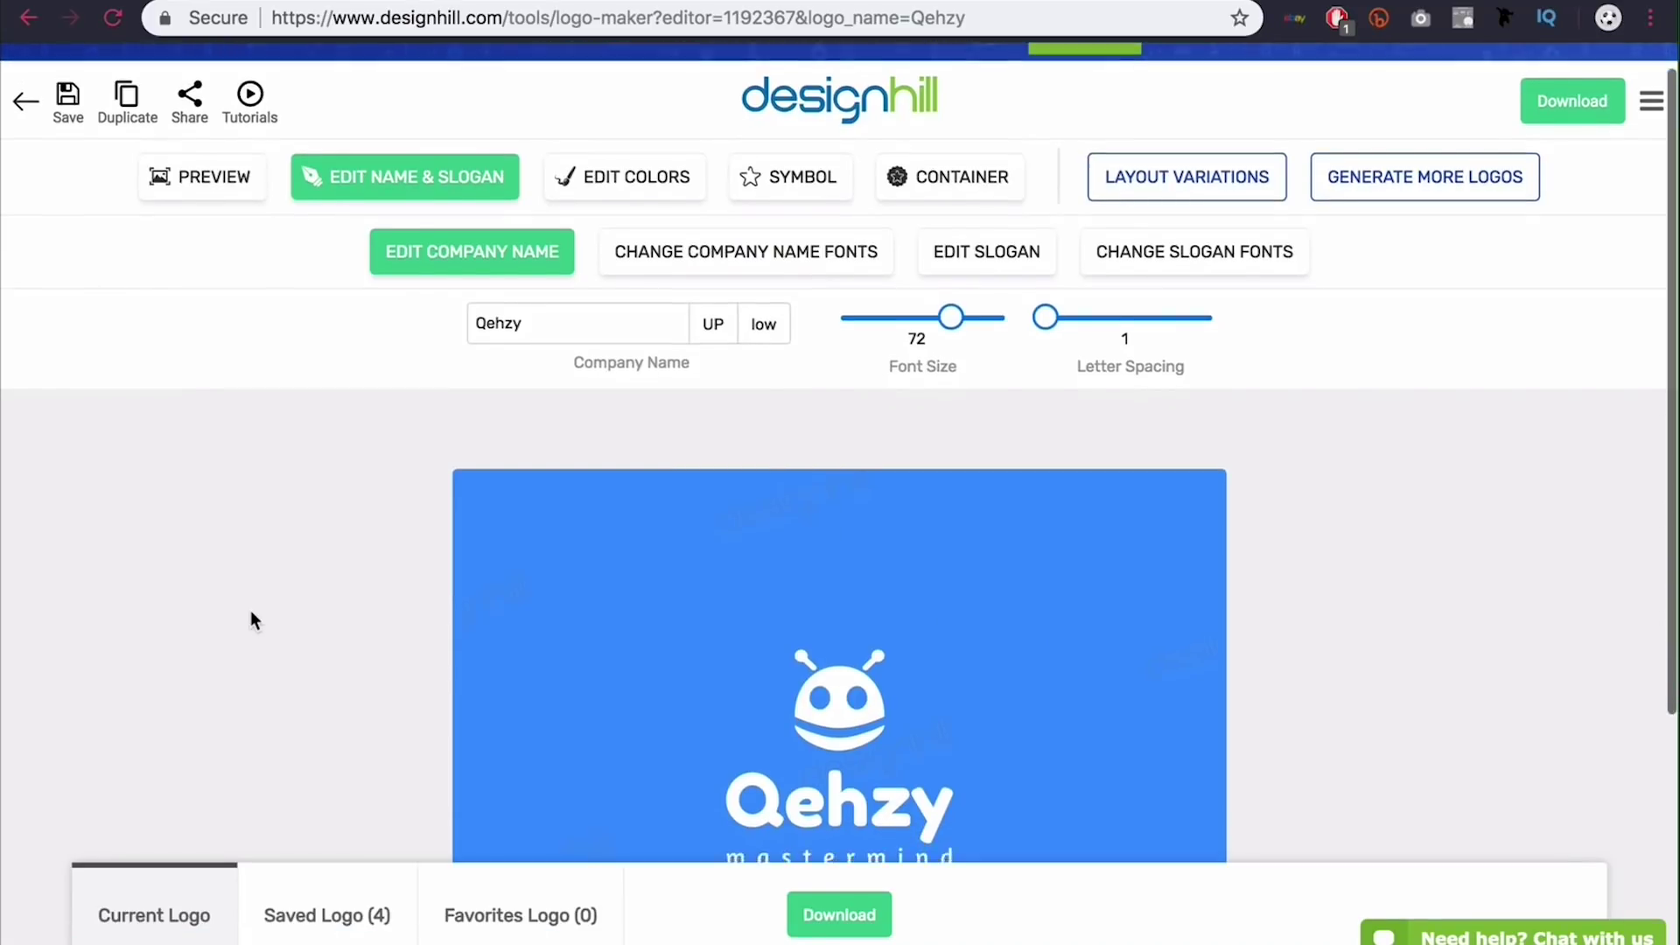
pyautogui.scroll(-2, 252, 620)
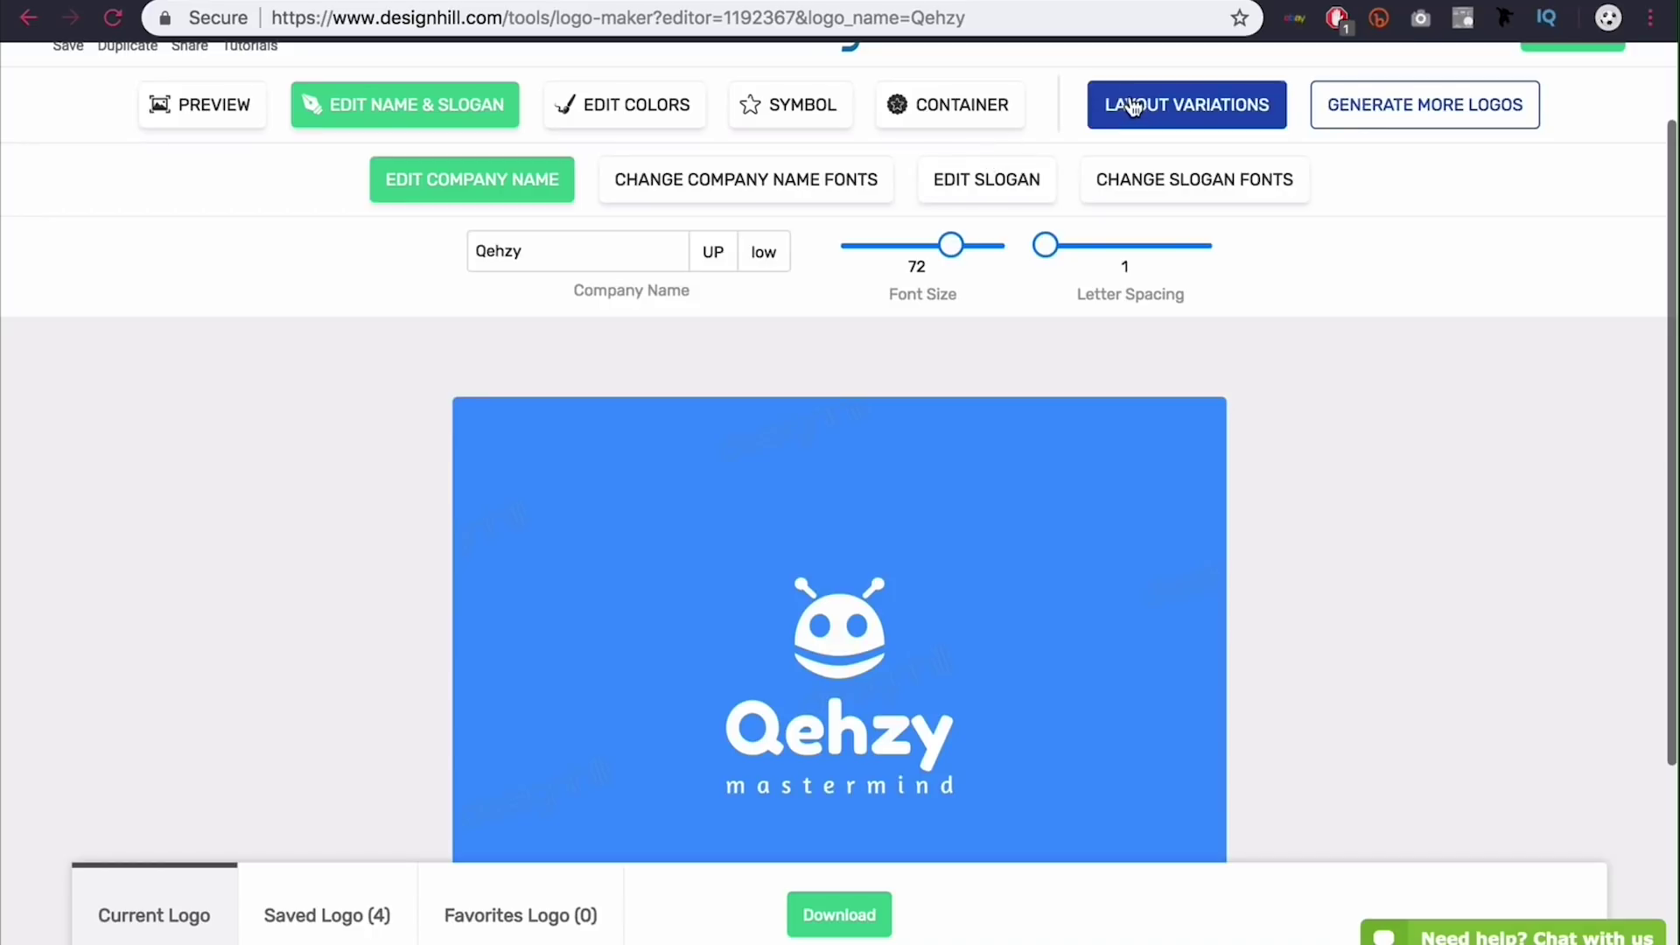
pyautogui.scroll(-3, 219, 458)
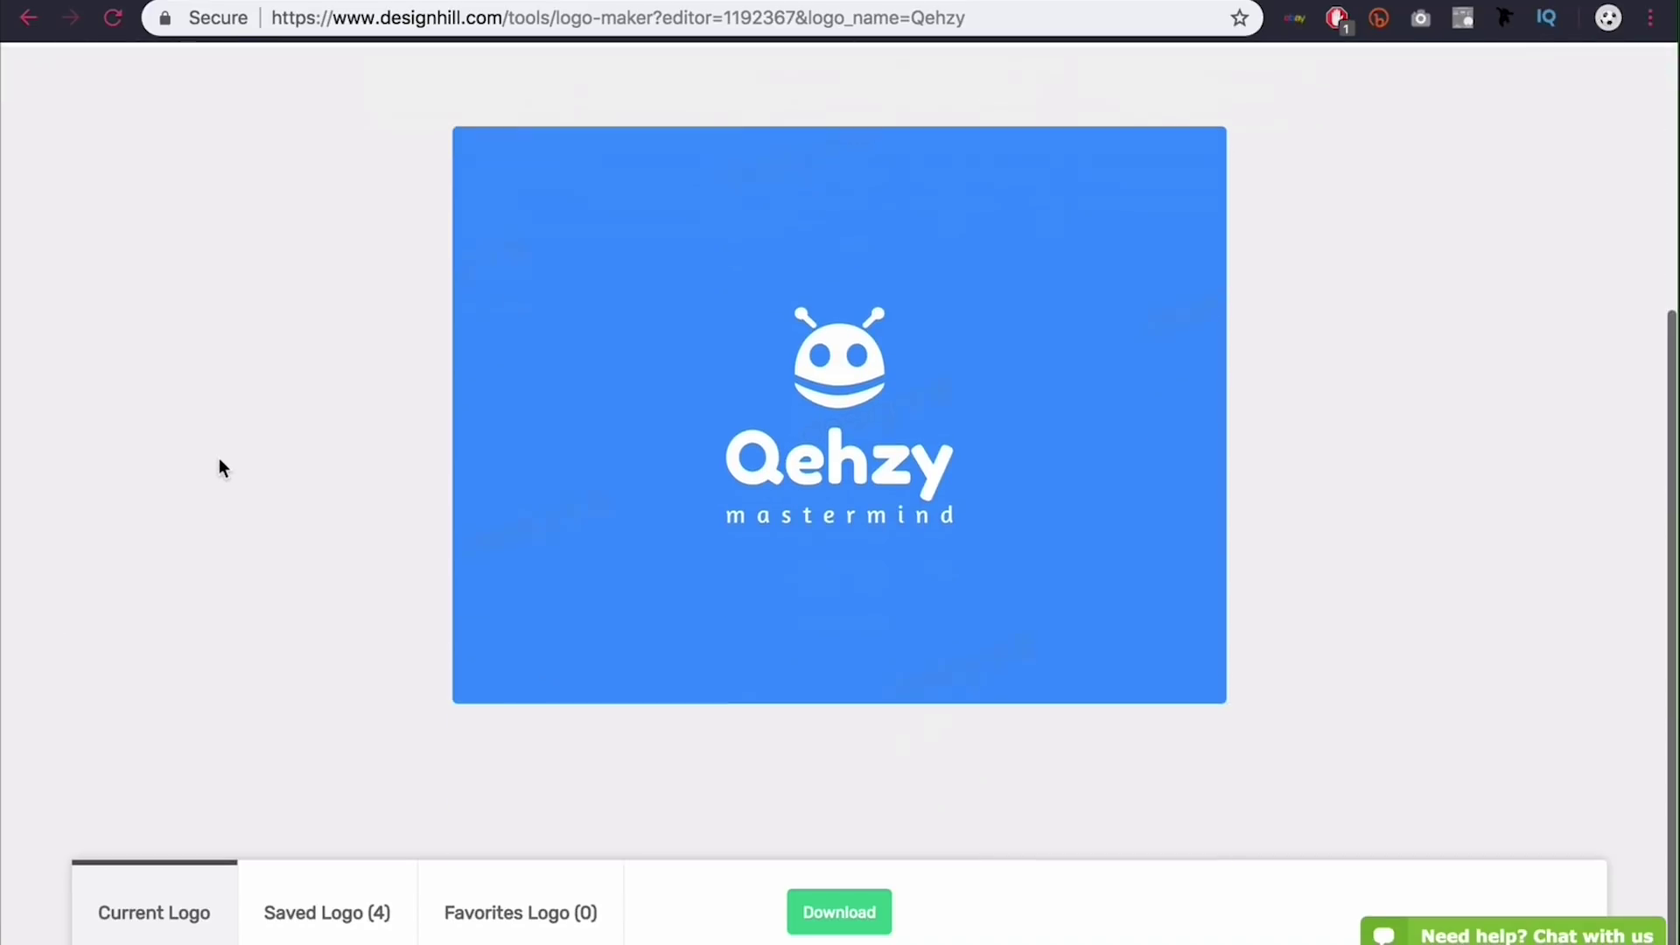
pyautogui.scroll(3, 219, 458)
pyautogui.scroll(-1, 218, 459)
pyautogui.scroll(-2, 219, 468)
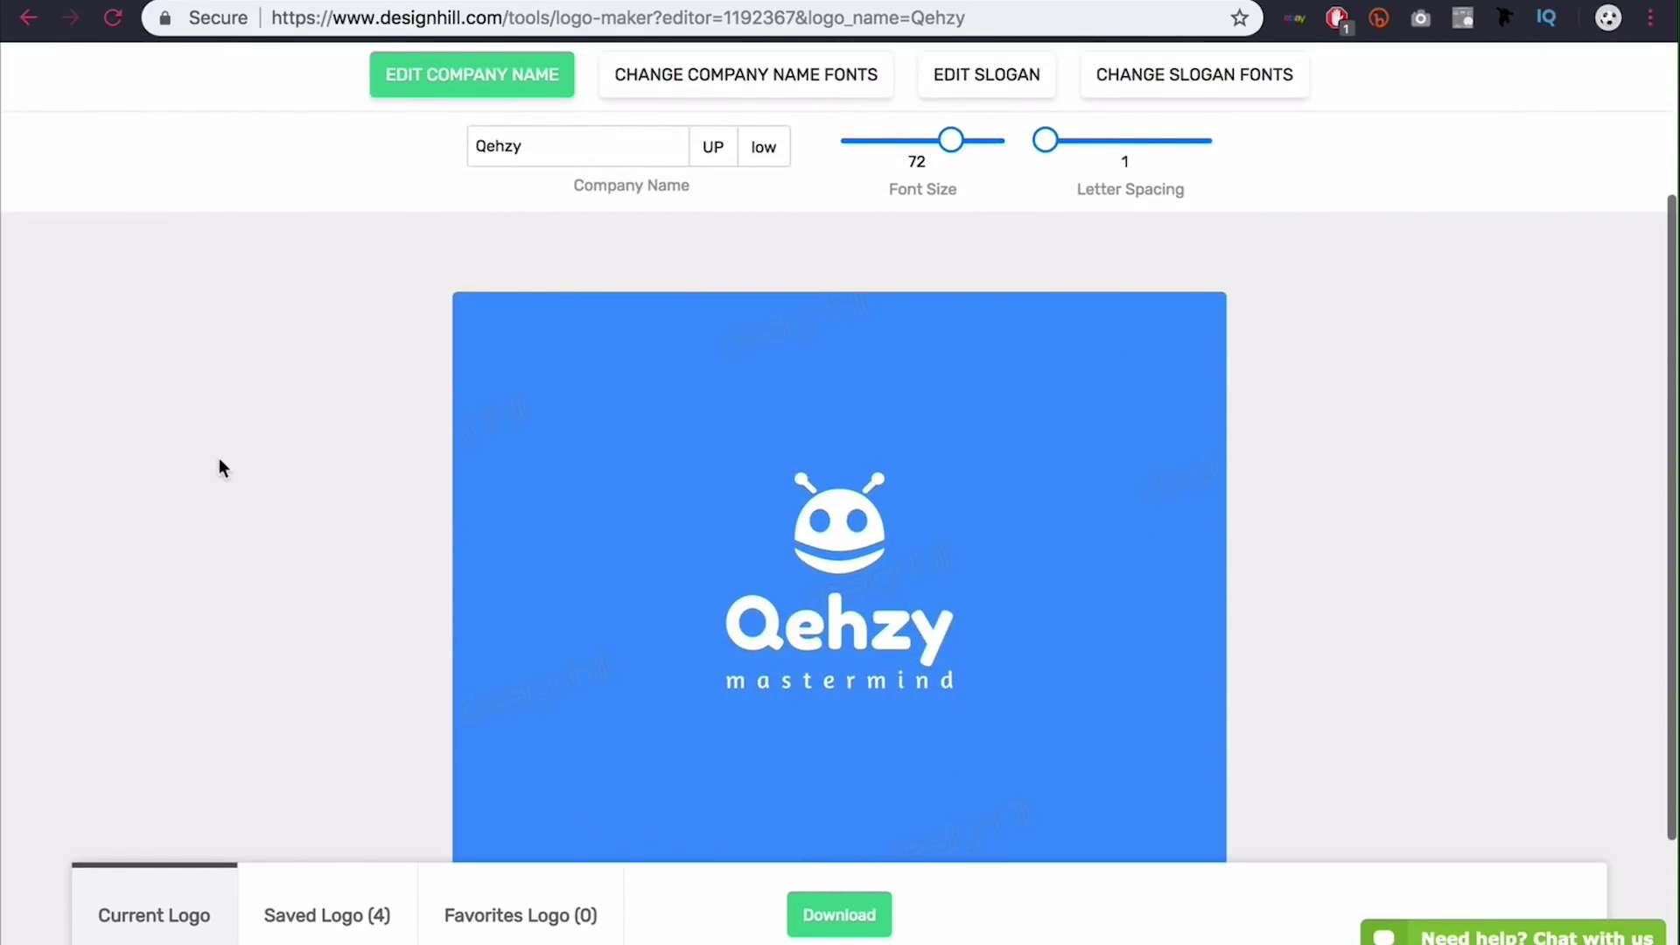
pyautogui.scroll(2, 219, 459)
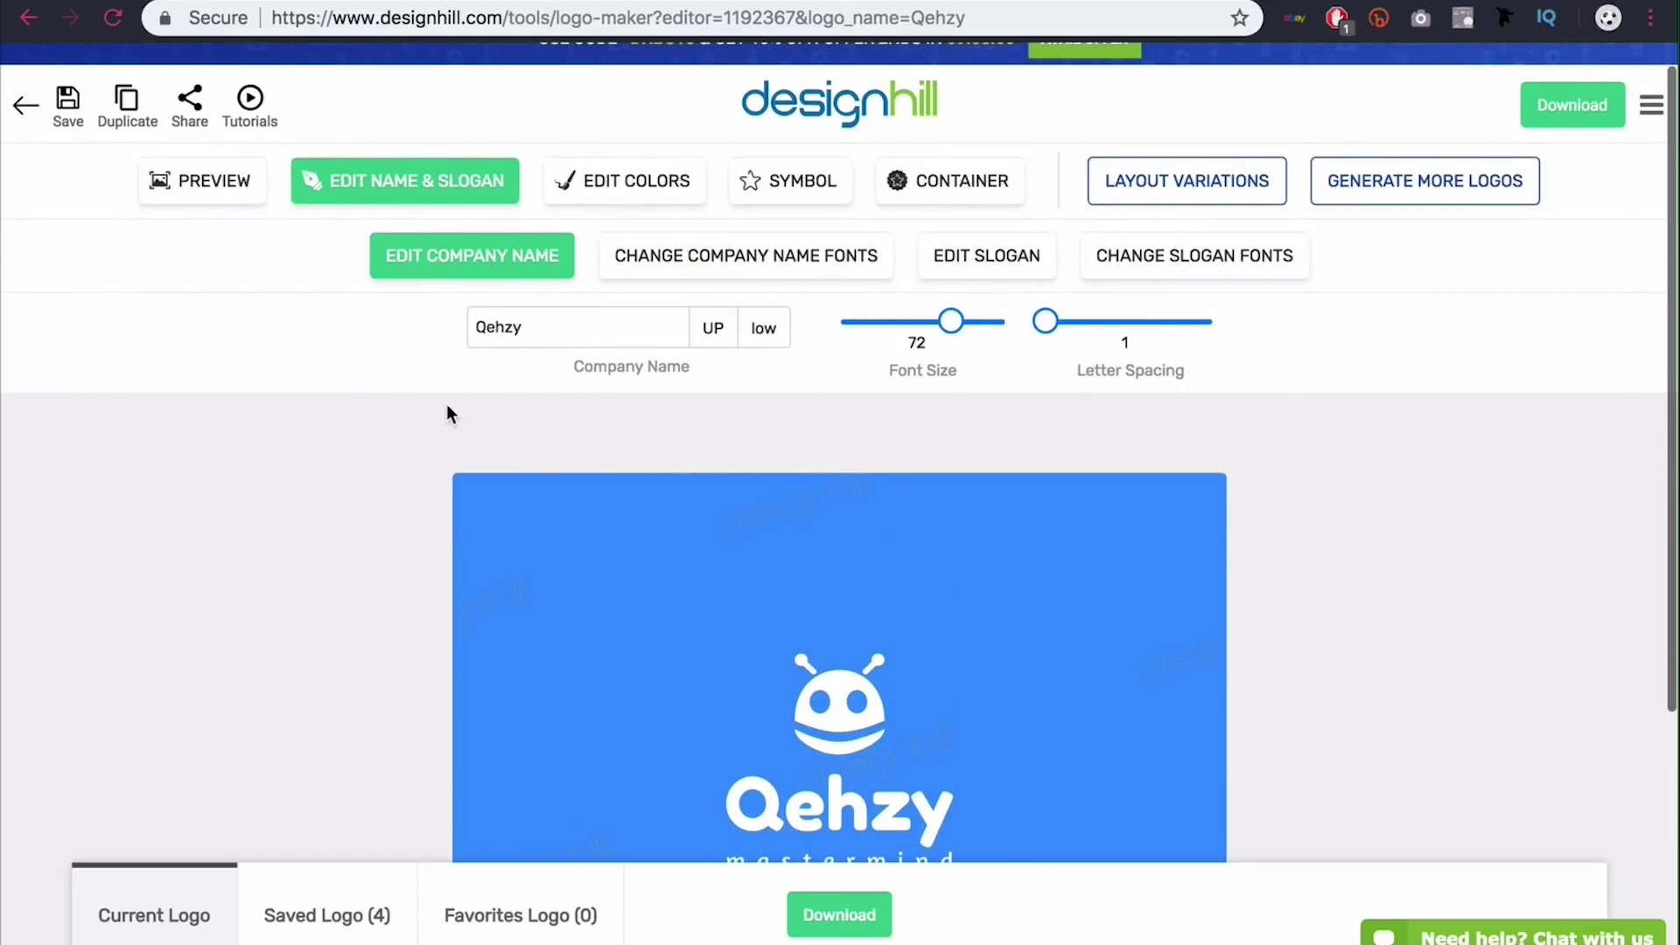
pyautogui.scroll(-2, 371, 488)
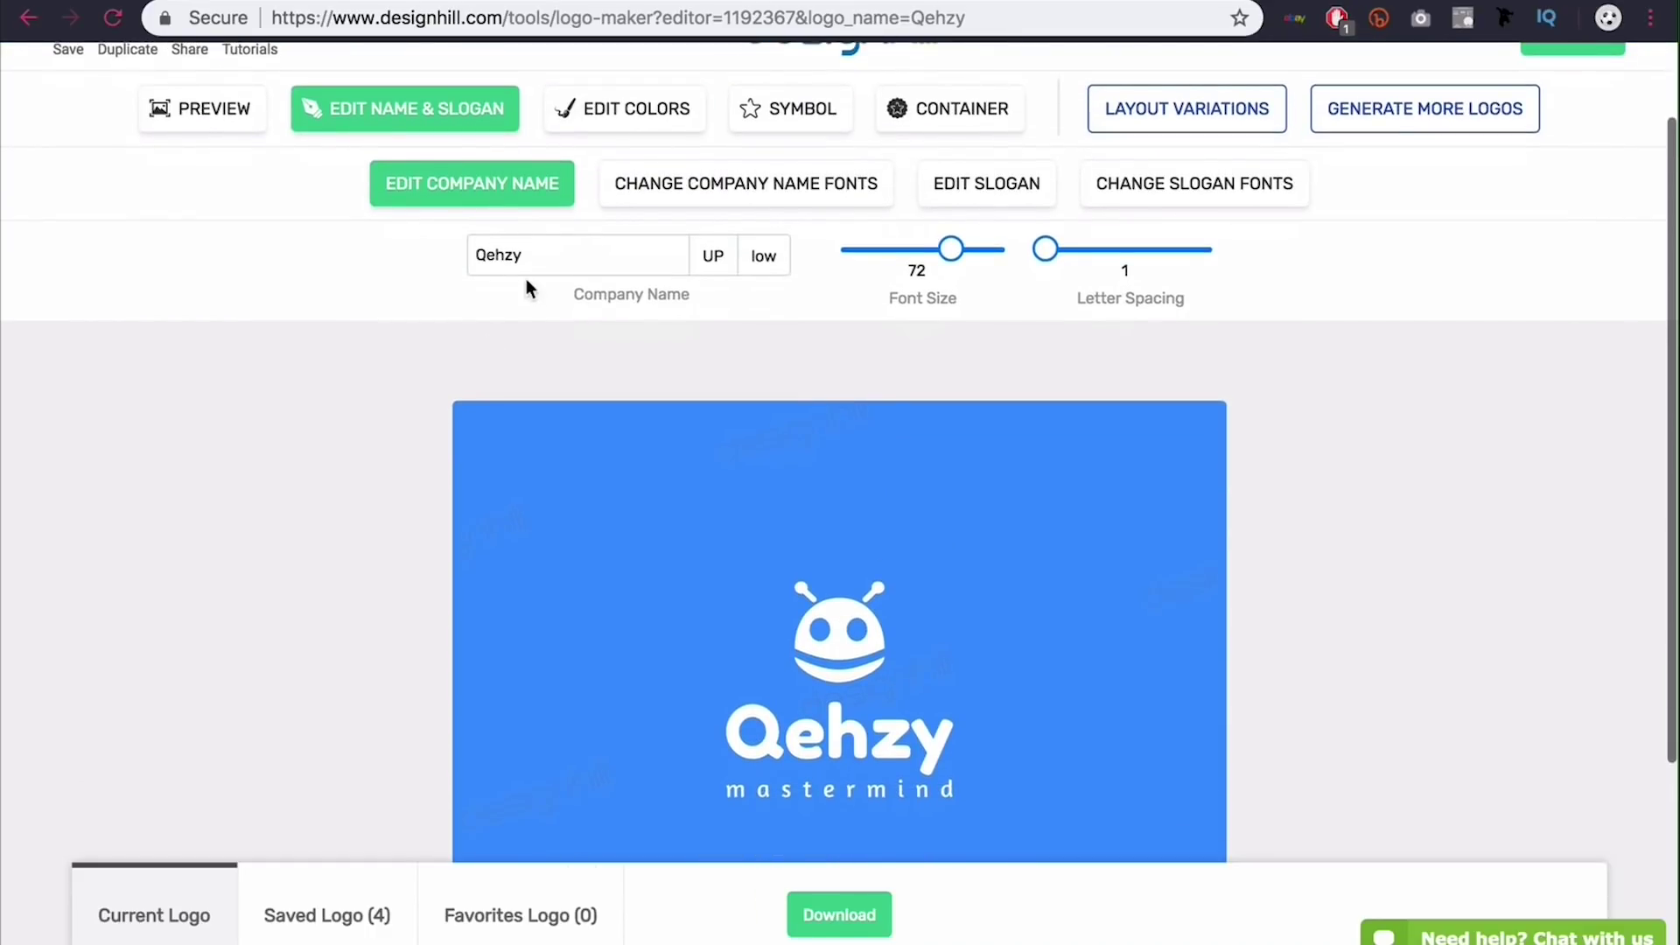
pyautogui.doubleClick(548, 245)
pyautogui.click(582, 248)
# Try all-uppercase and all-lowercase on the name, then restore the capital Q in Qehzy
pyautogui.click(714, 257)
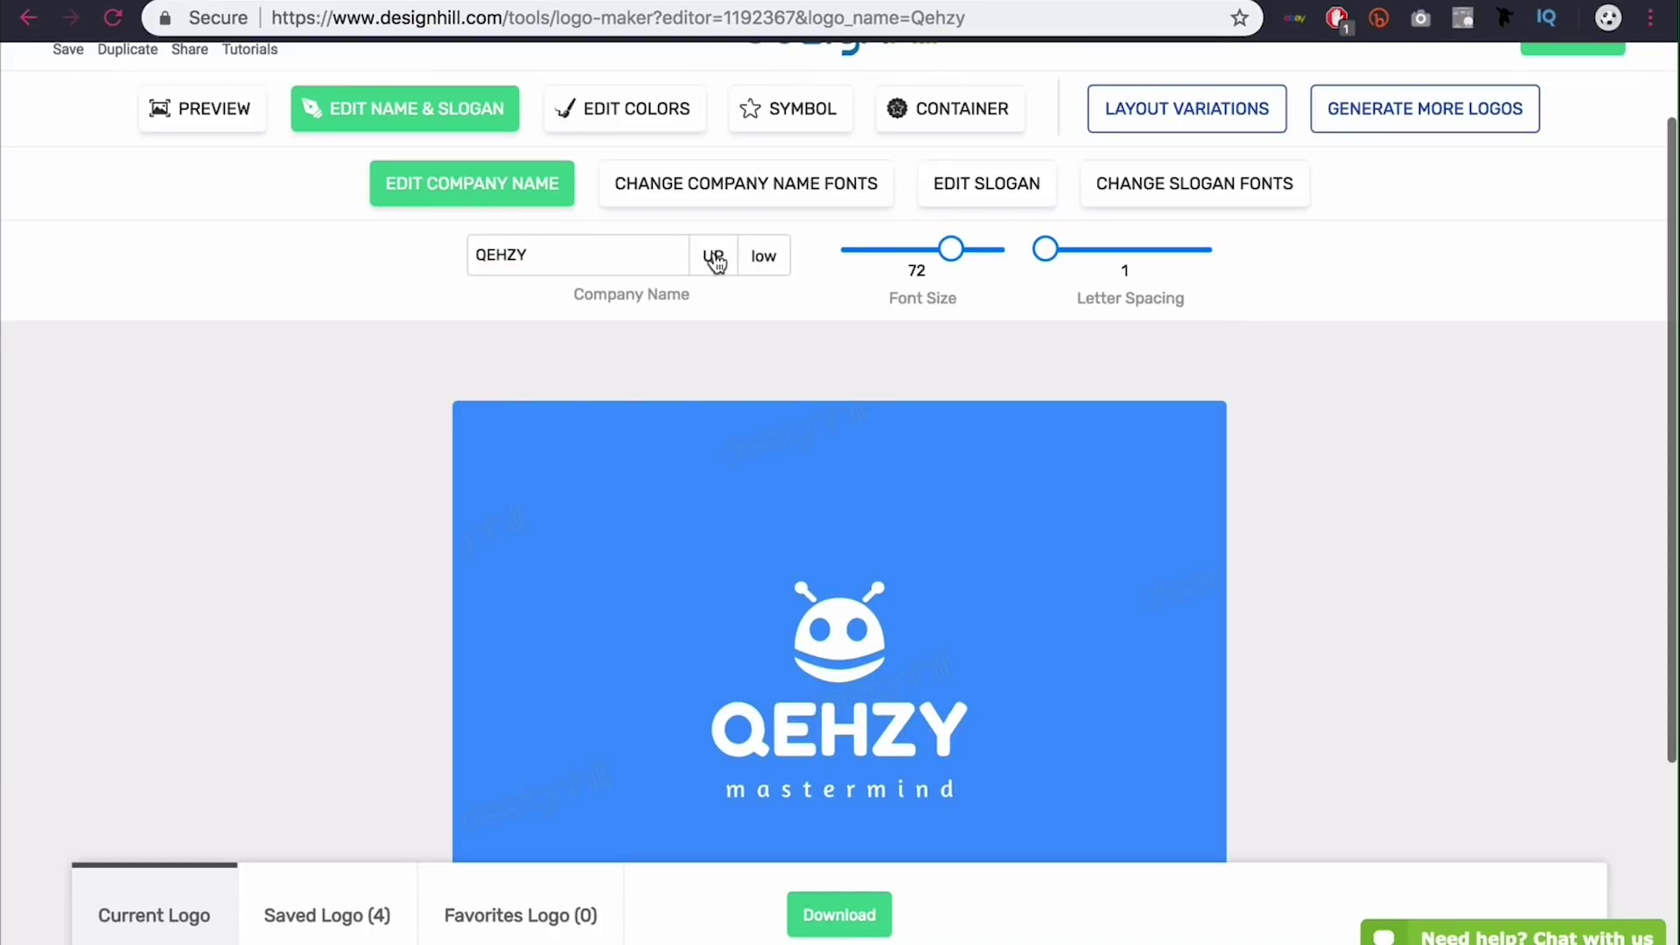
pyautogui.click(762, 256)
pyautogui.click(714, 258)
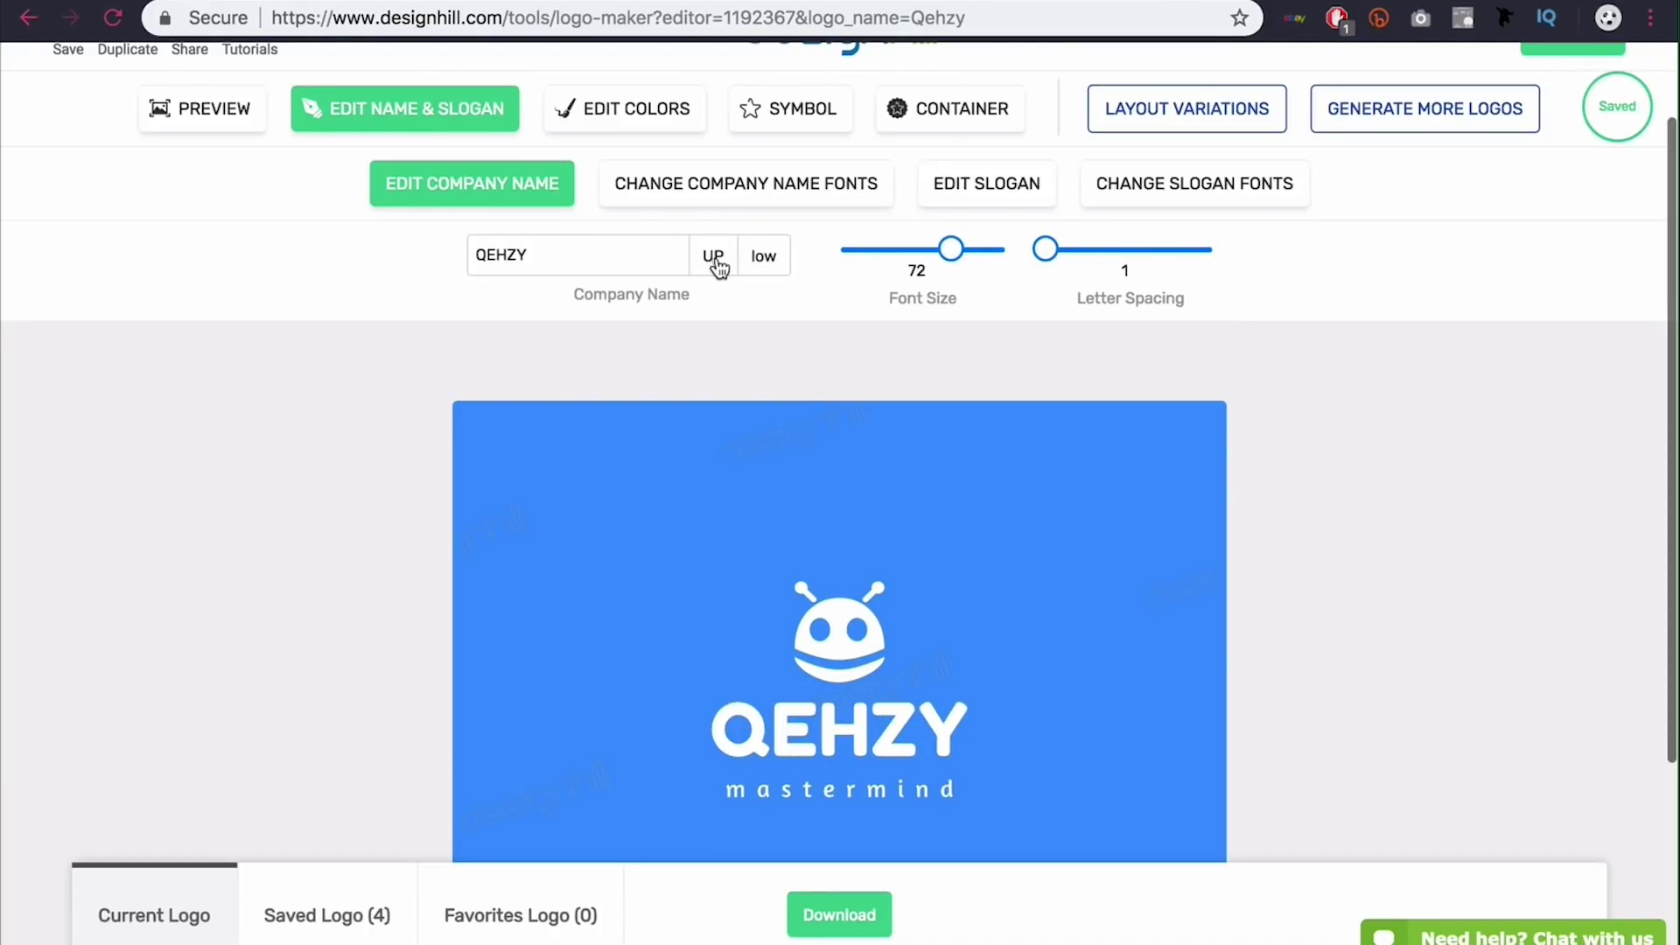
pyautogui.click(762, 255)
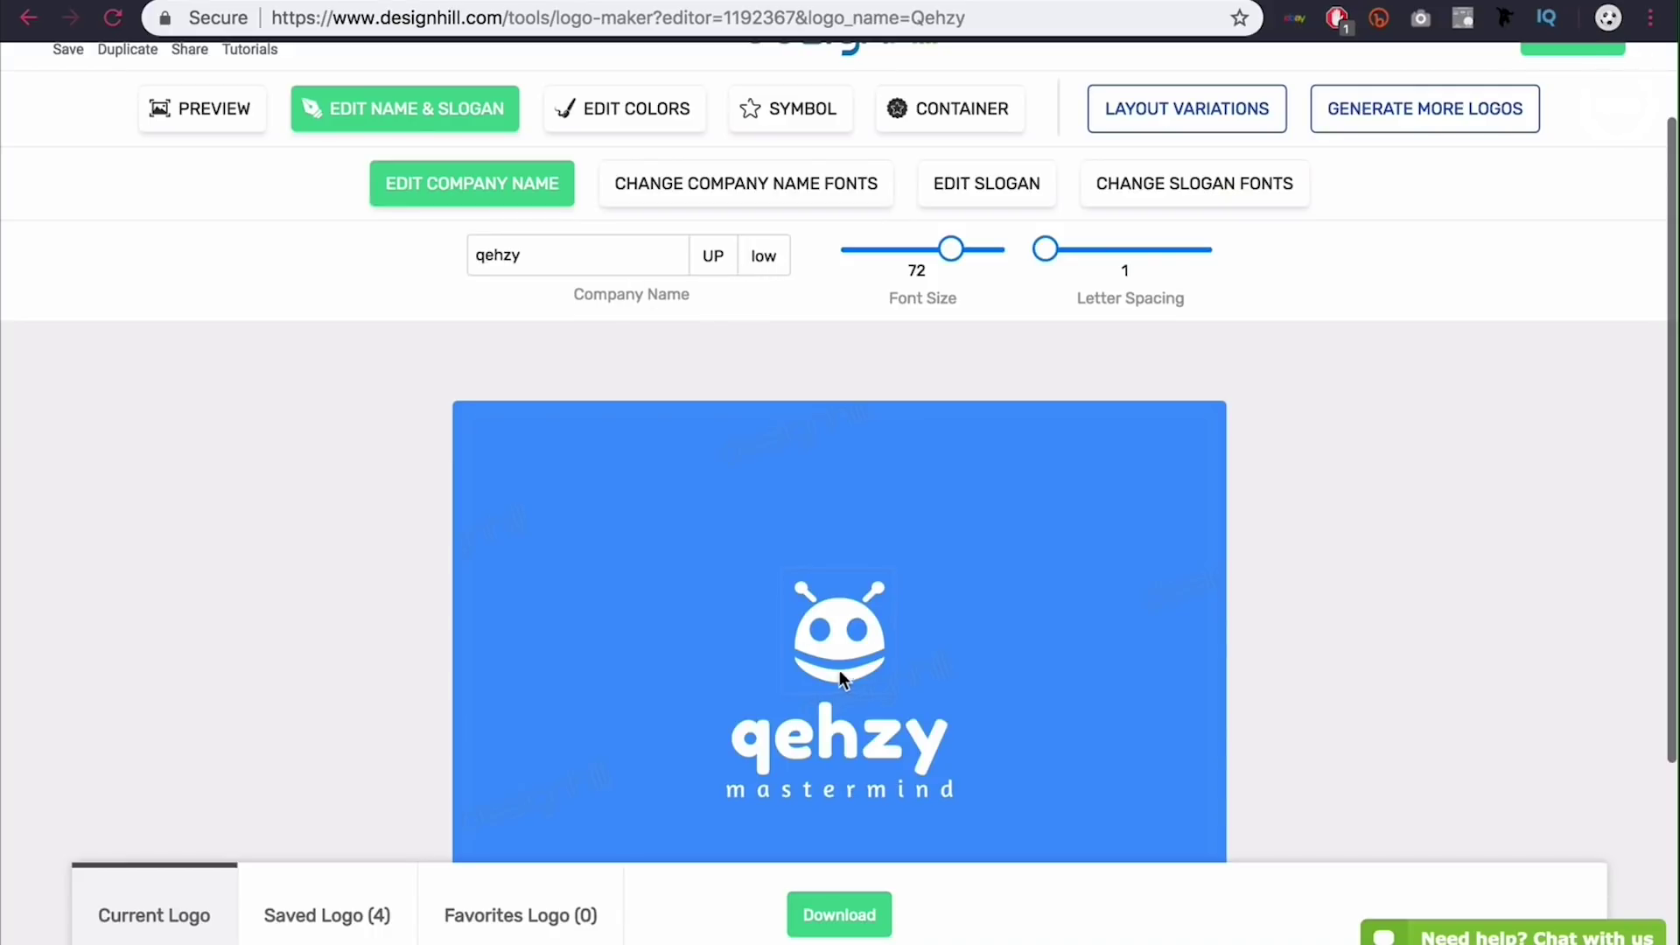
pyautogui.click(486, 258)
pyautogui.press('BackSpace')
pyautogui.write('Q')
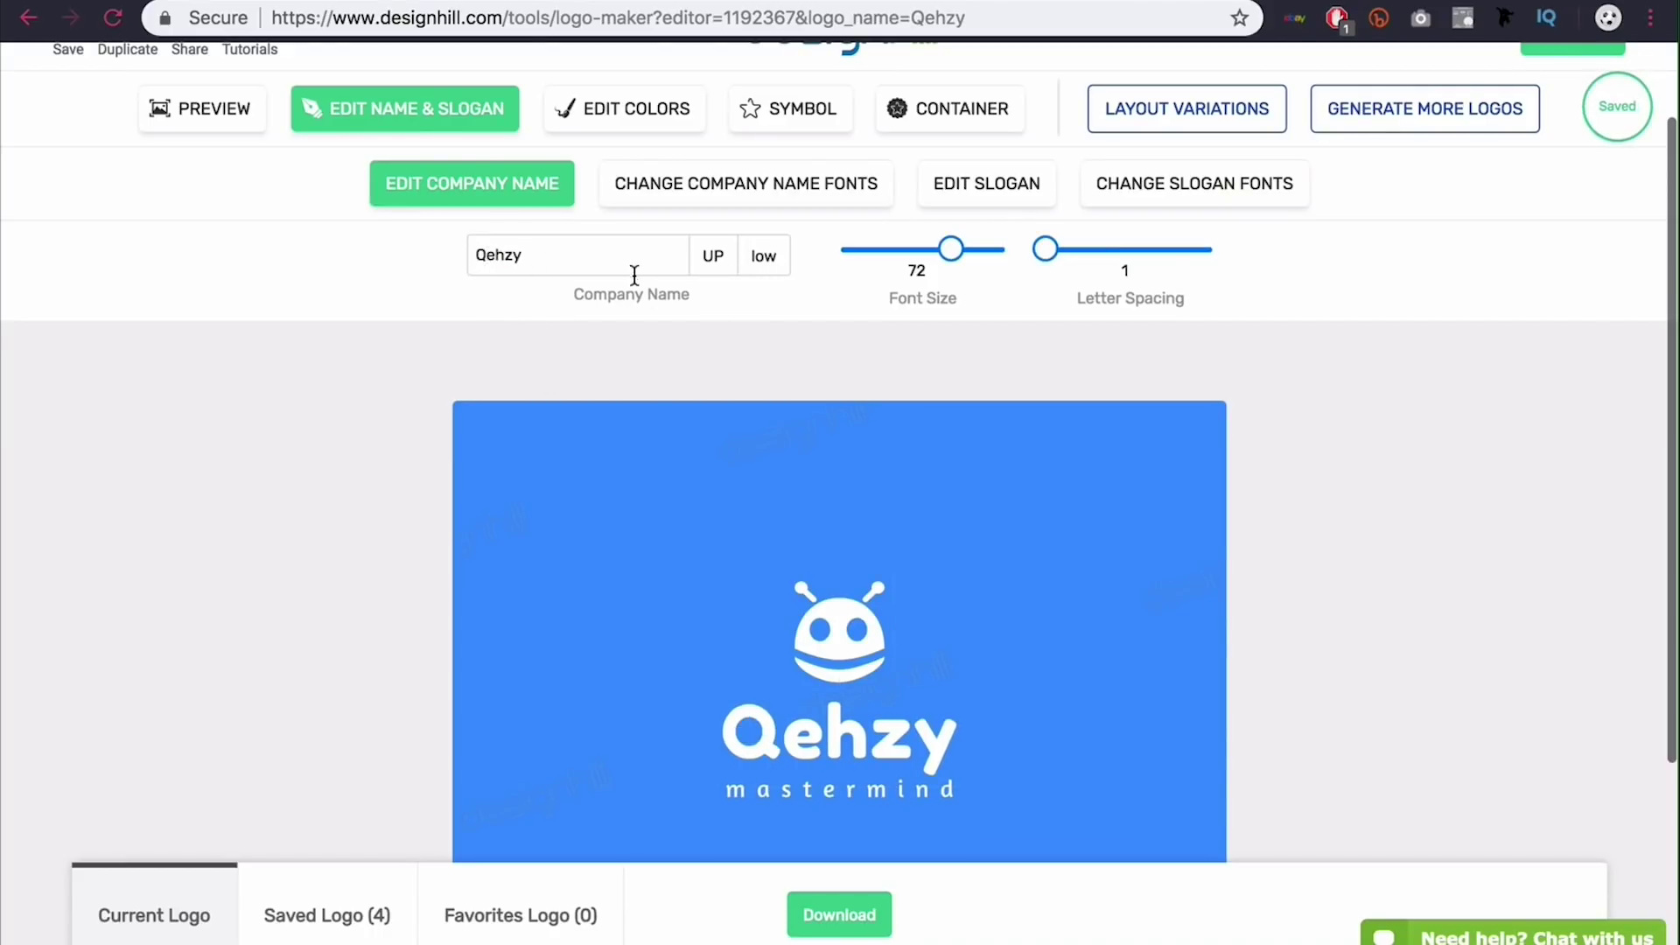
# Widen the company name's letter spacing to 2.5
pyautogui.scroll(-2, 1062, 398)
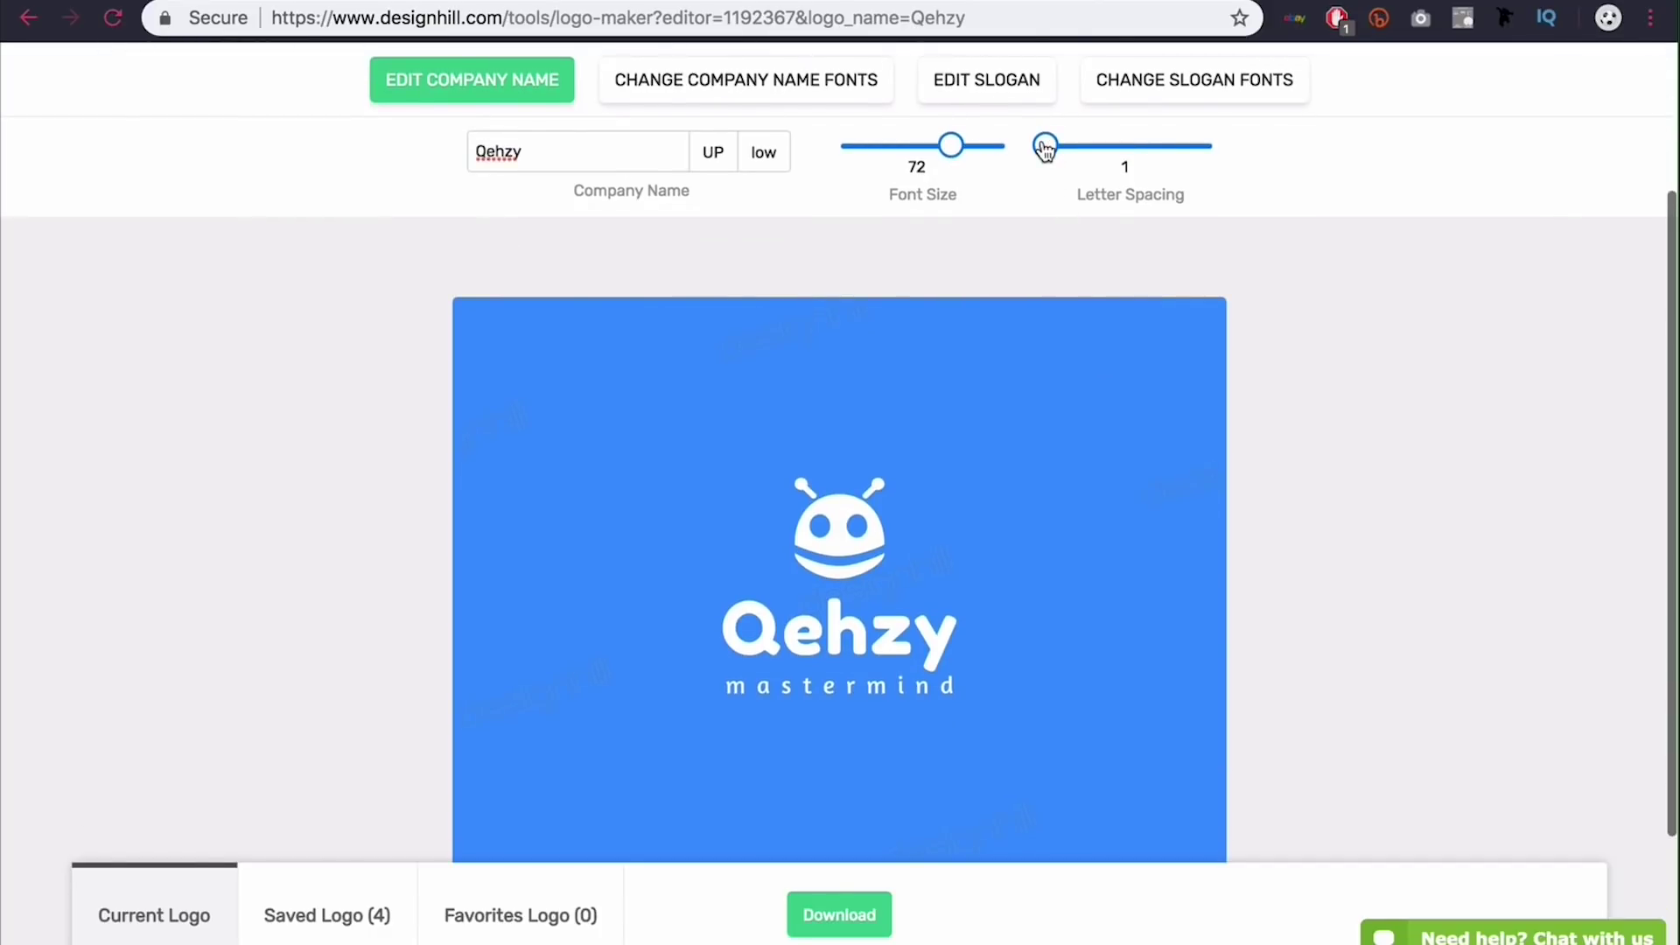
pyautogui.moveTo(1043, 149); pyautogui.dragTo(1246, 144)
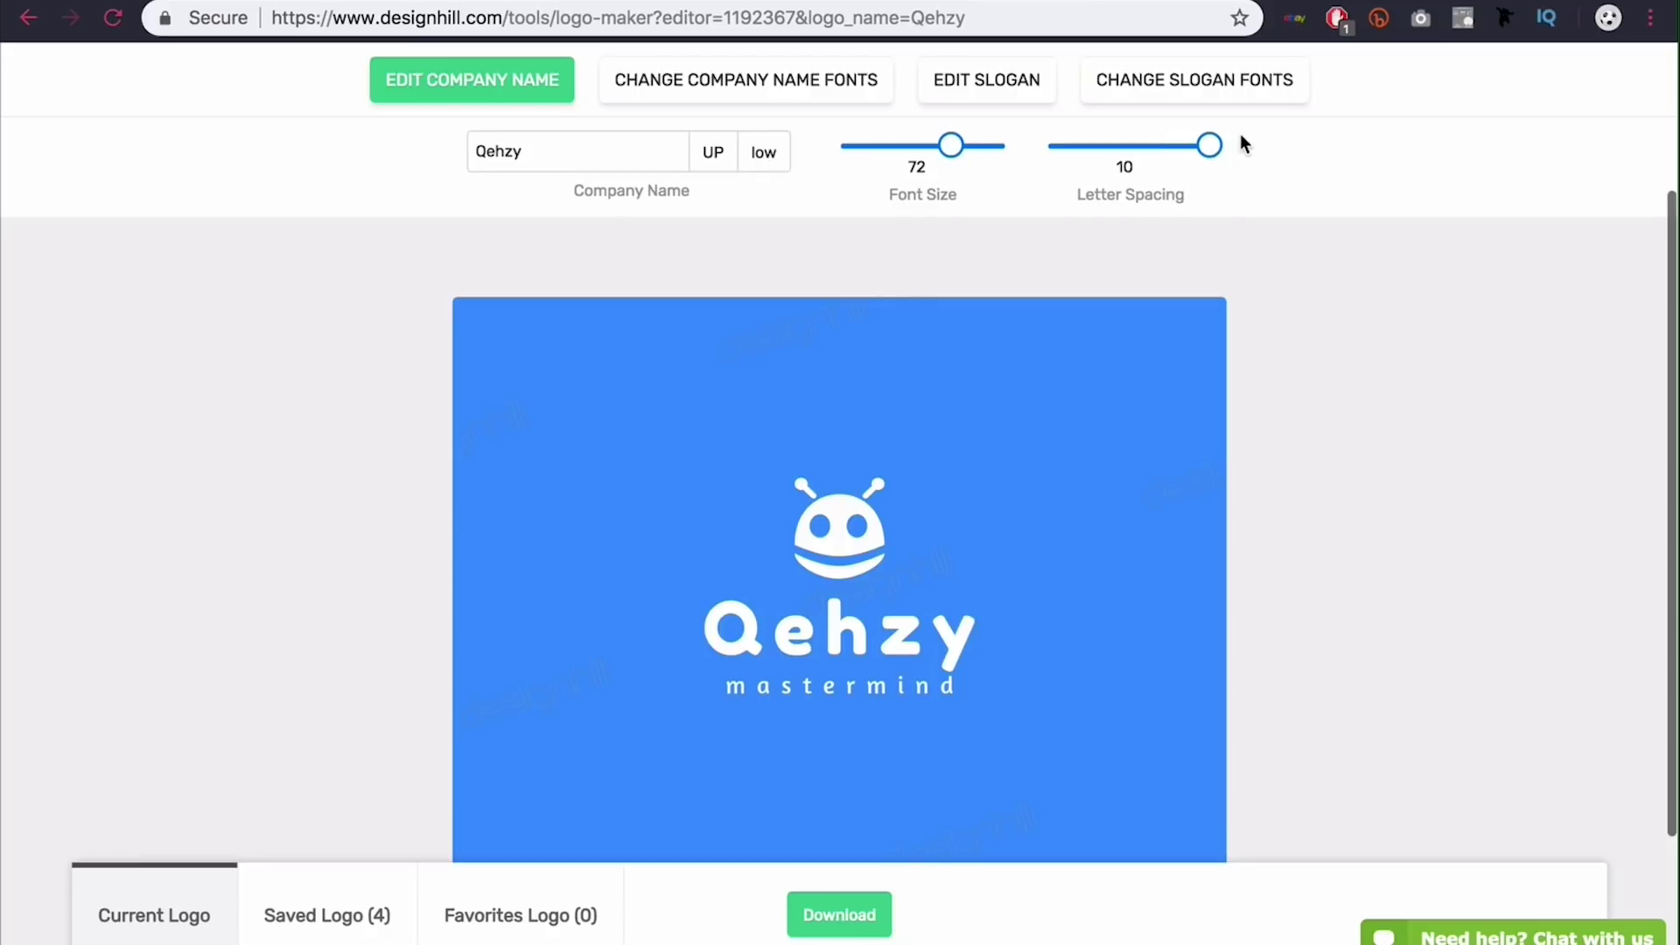
pyautogui.moveTo(1244, 143); pyautogui.dragTo(1082, 166)
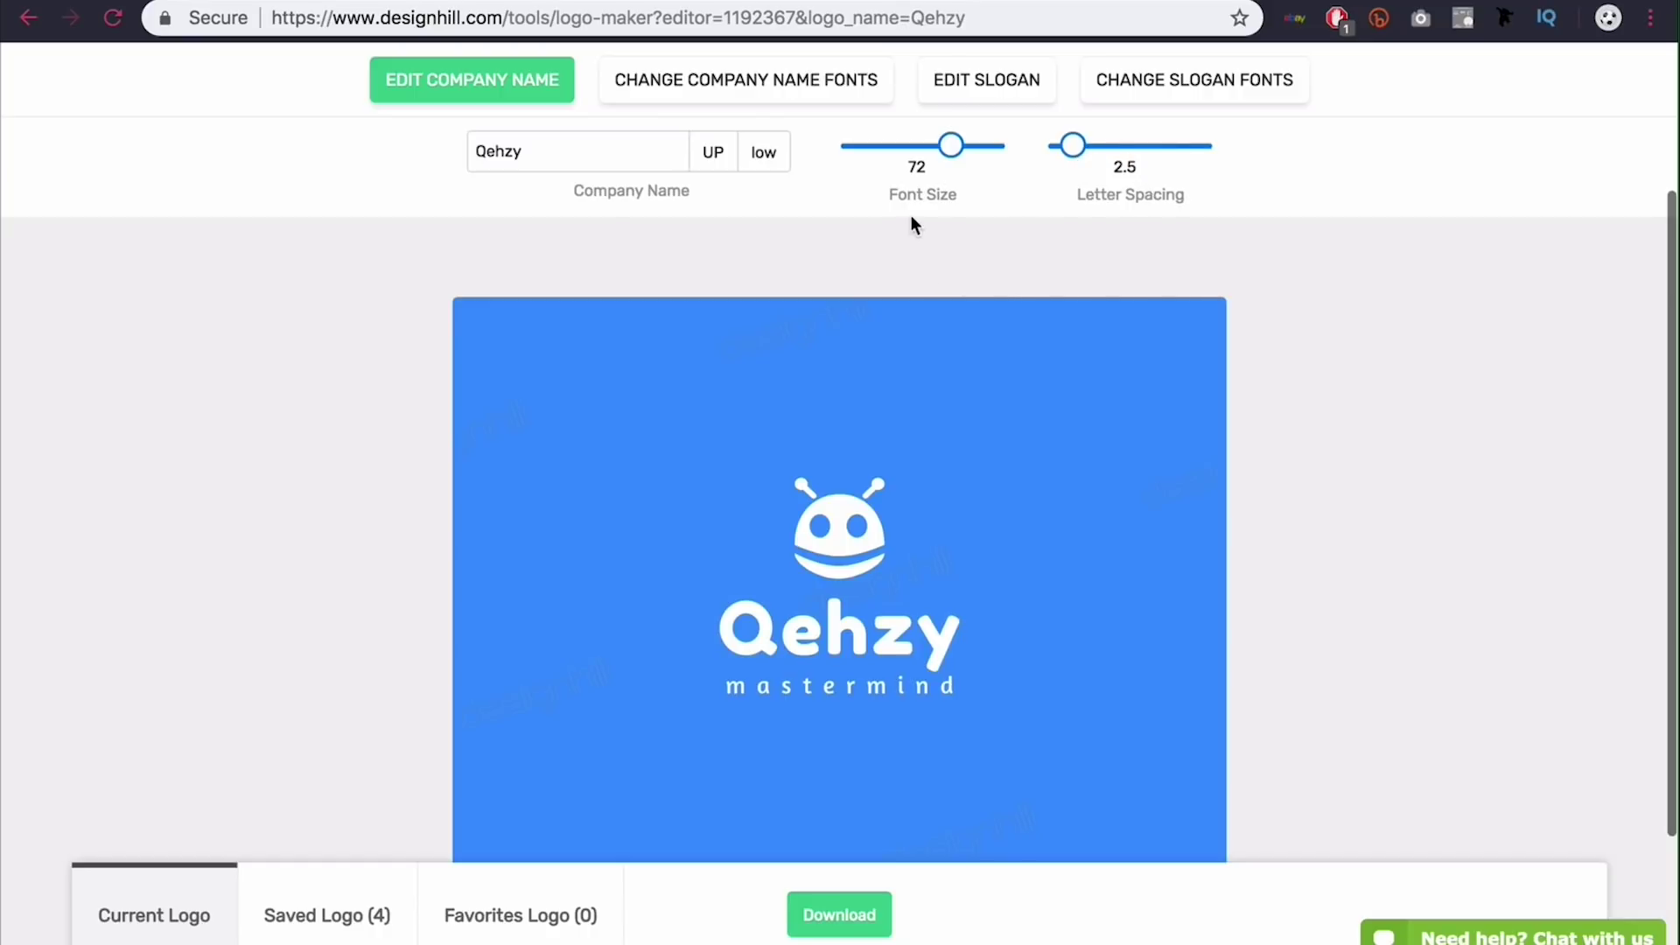
pyautogui.moveTo(953, 158)
pyautogui.mouseDown()
pyautogui.moveTo(907, 169)
pyautogui.moveTo(971, 158)
pyautogui.moveTo(960, 165)
pyautogui.mouseUp()
pyautogui.scroll(-3, 1265, 588)
pyautogui.scroll(4, 1265, 588)
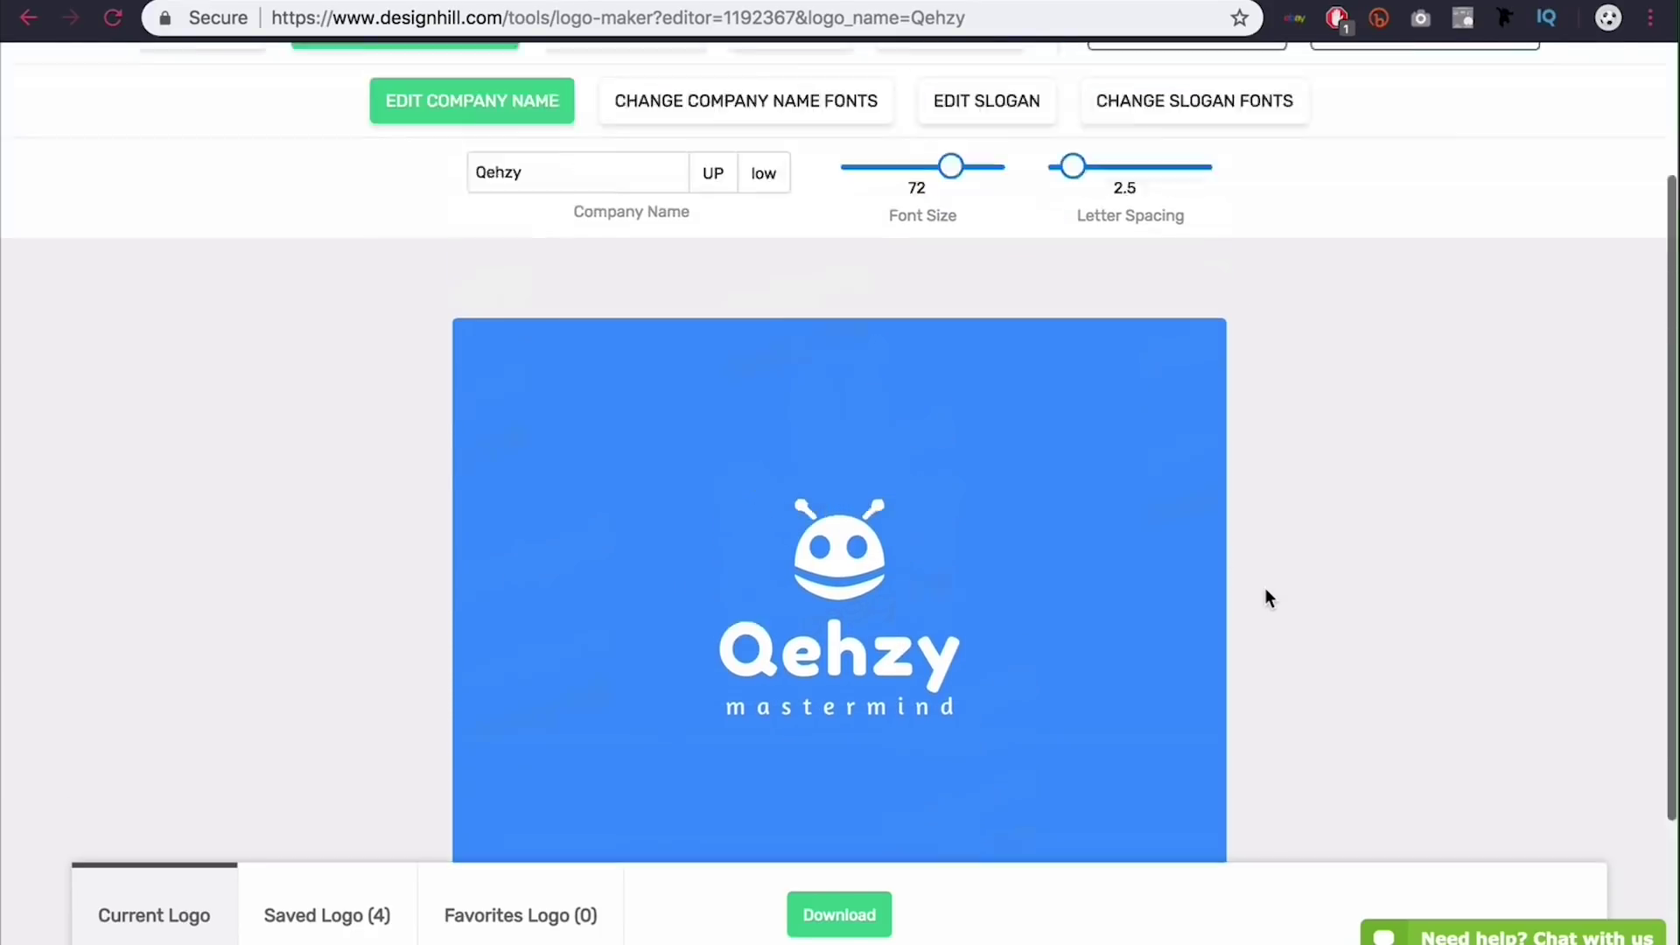
pyautogui.scroll(3, 1265, 589)
pyautogui.click(716, 259)
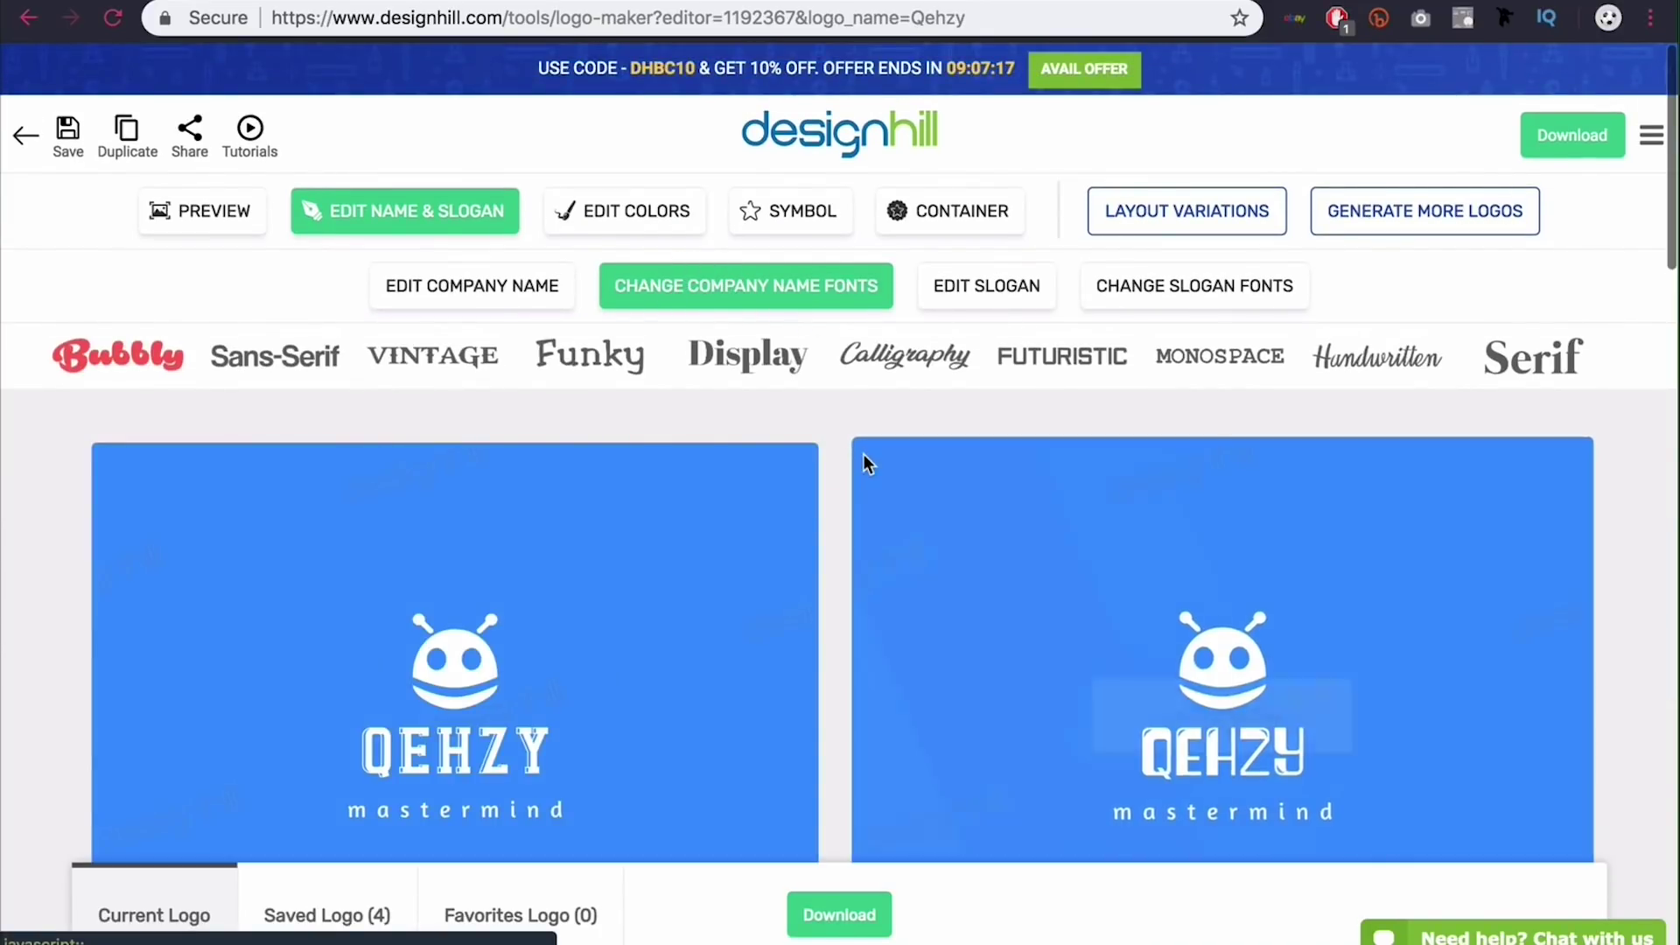
# Preview the Qehzy name in Sans-Serif and Serif font styles
pyautogui.moveTo(863, 453)
pyautogui.scroll(-3, 863, 453)
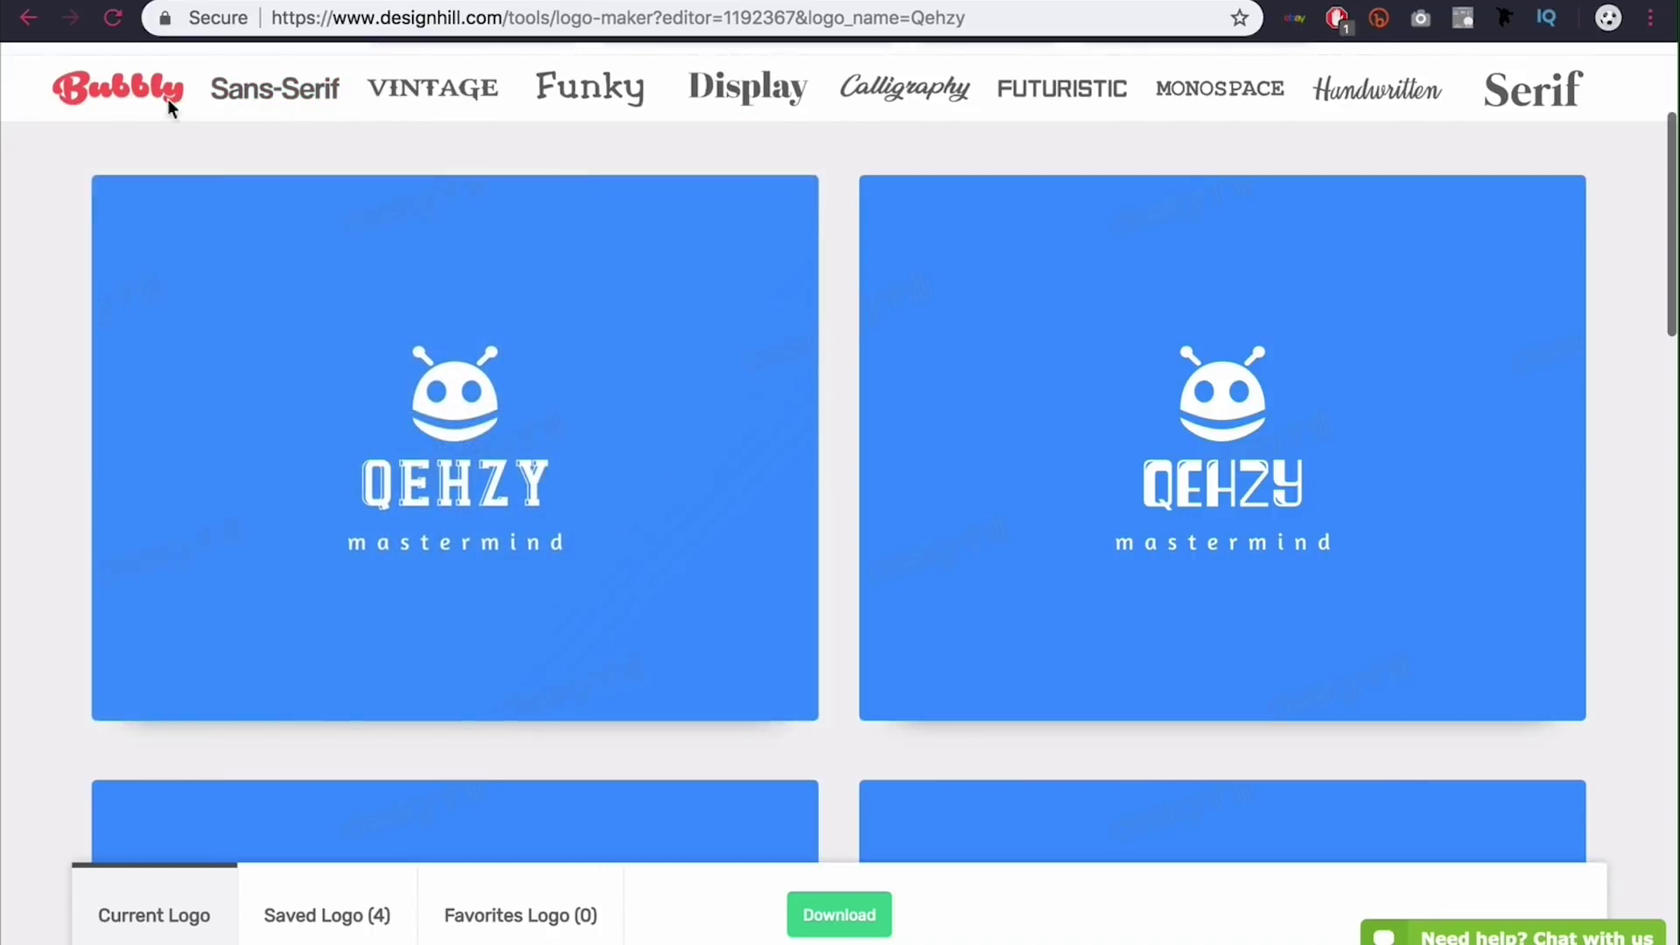
pyautogui.scroll(-1, 854, 396)
pyautogui.scroll(-5, 853, 394)
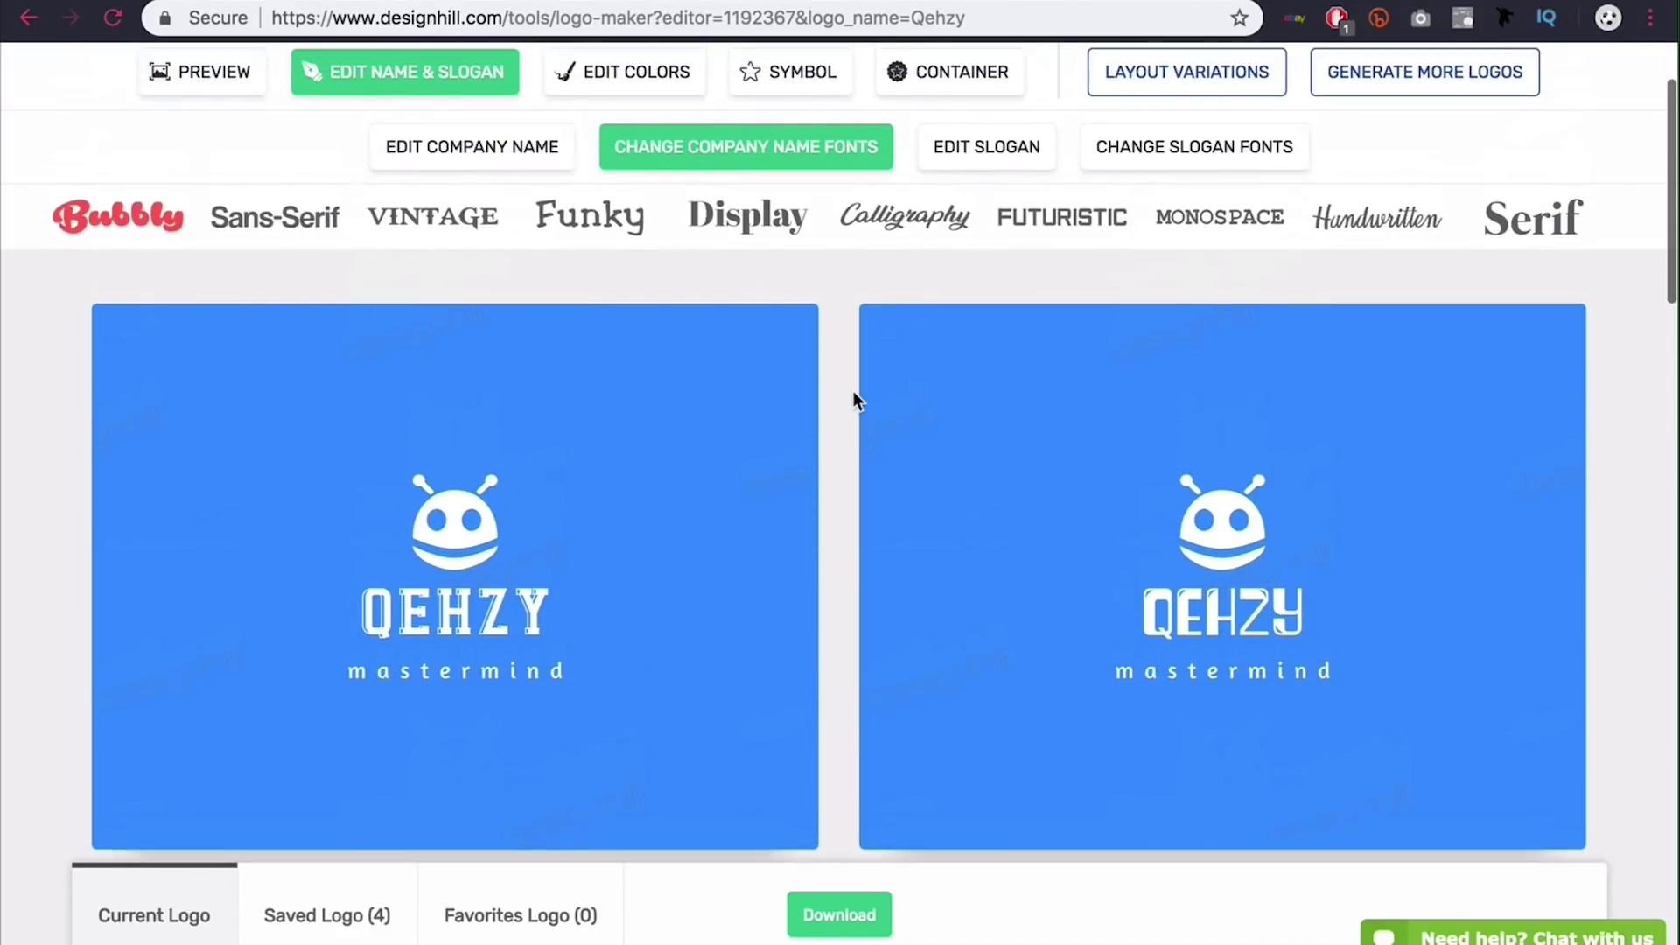
pyautogui.click(266, 224)
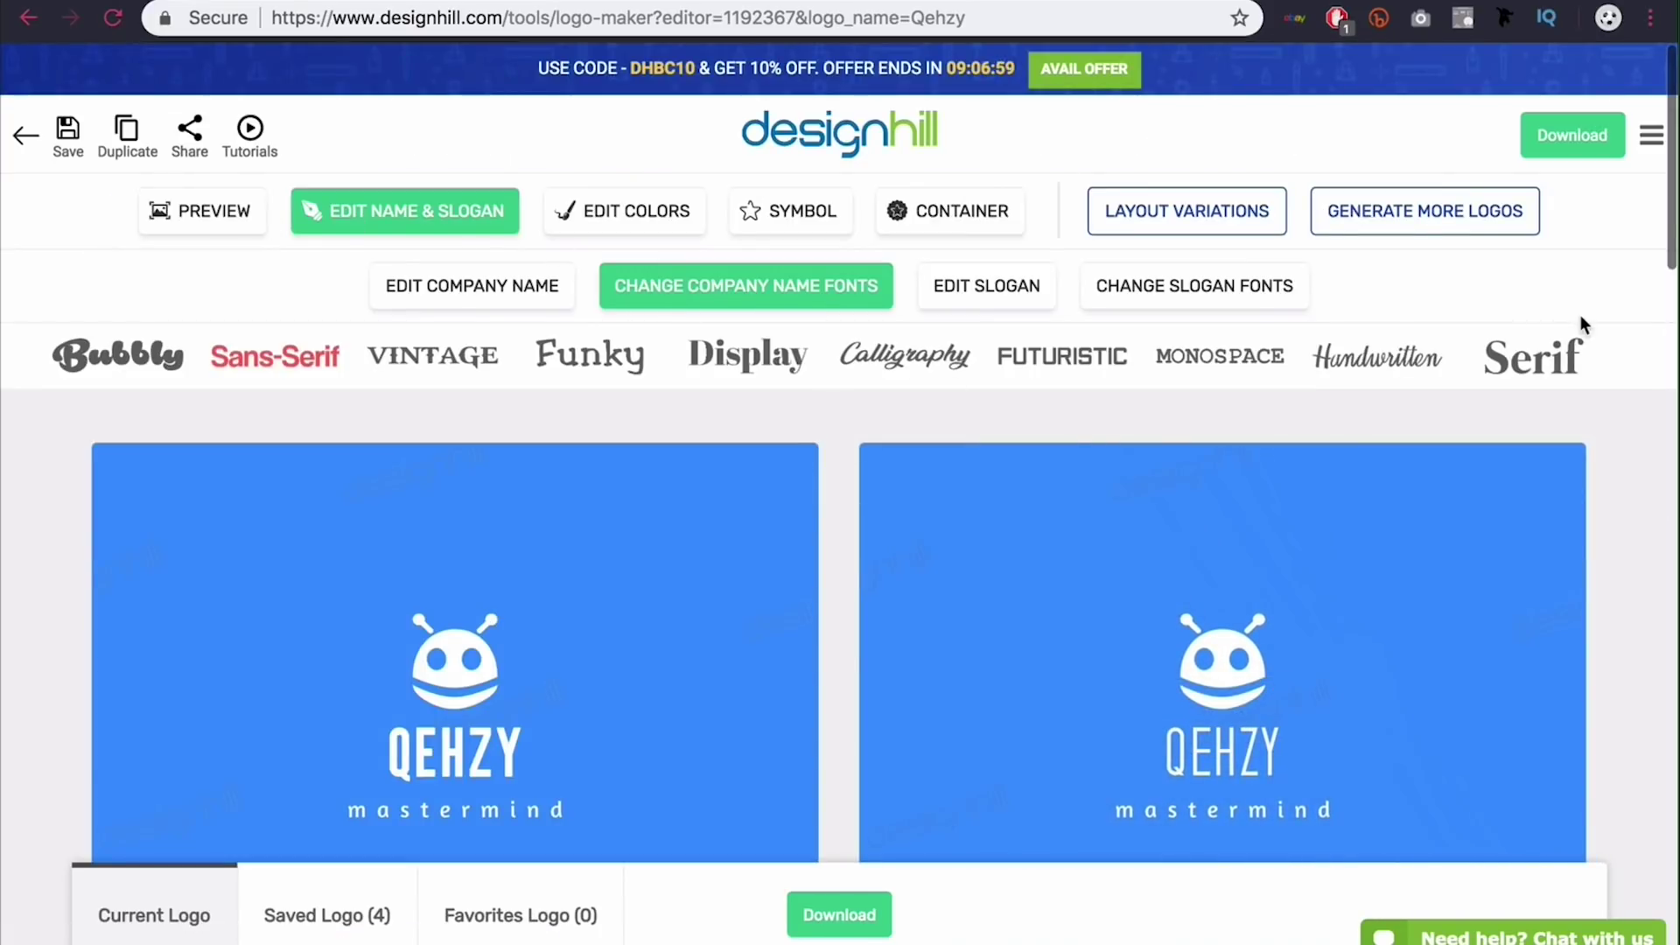
pyautogui.click(1548, 354)
pyautogui.scroll(-4, 857, 464)
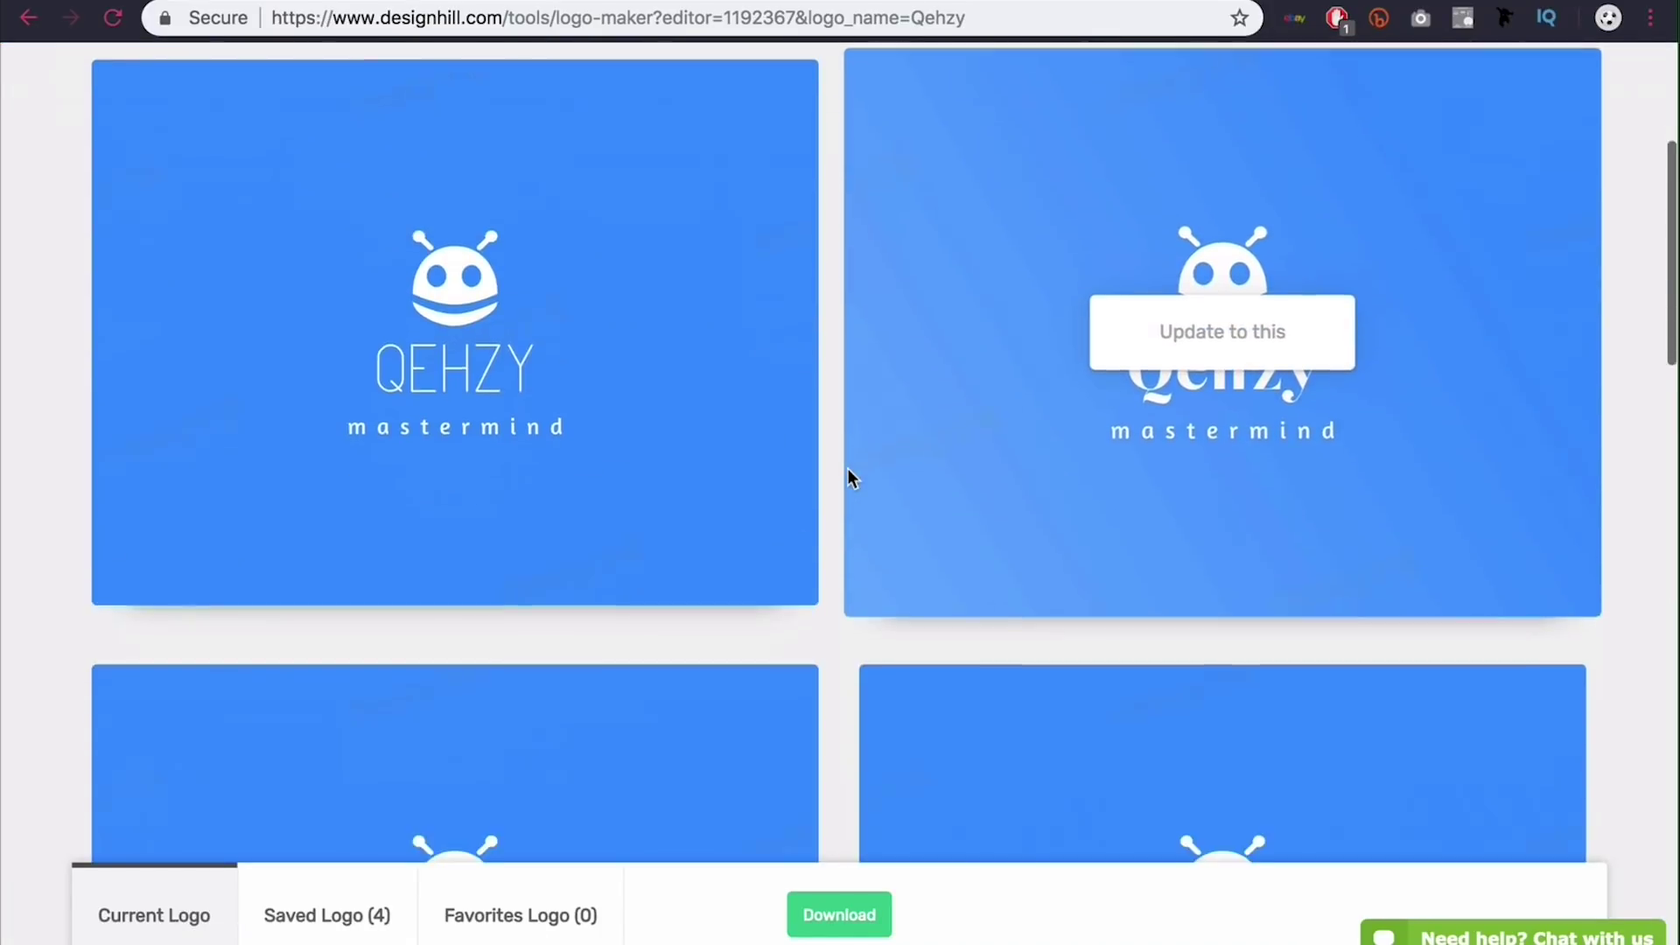
pyautogui.scroll(4, 848, 475)
# Browse the Futuristic font previews for the Qehzy name
pyautogui.click(1061, 357)
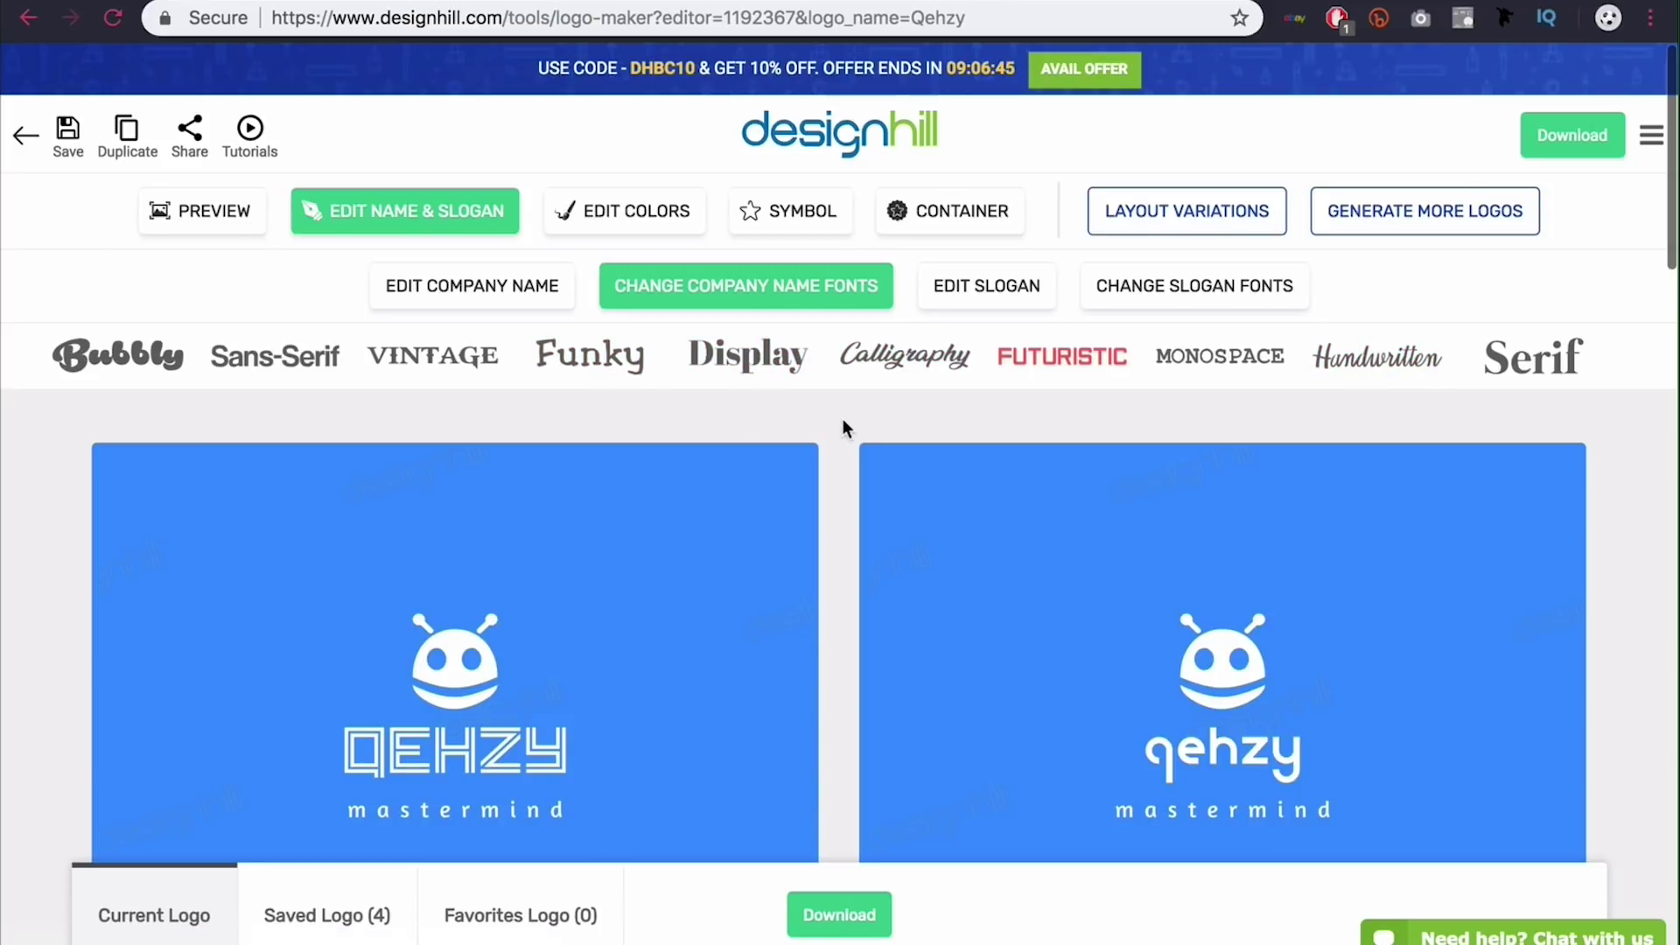
pyautogui.scroll(-3, 844, 427)
pyautogui.scroll(-1, 844, 427)
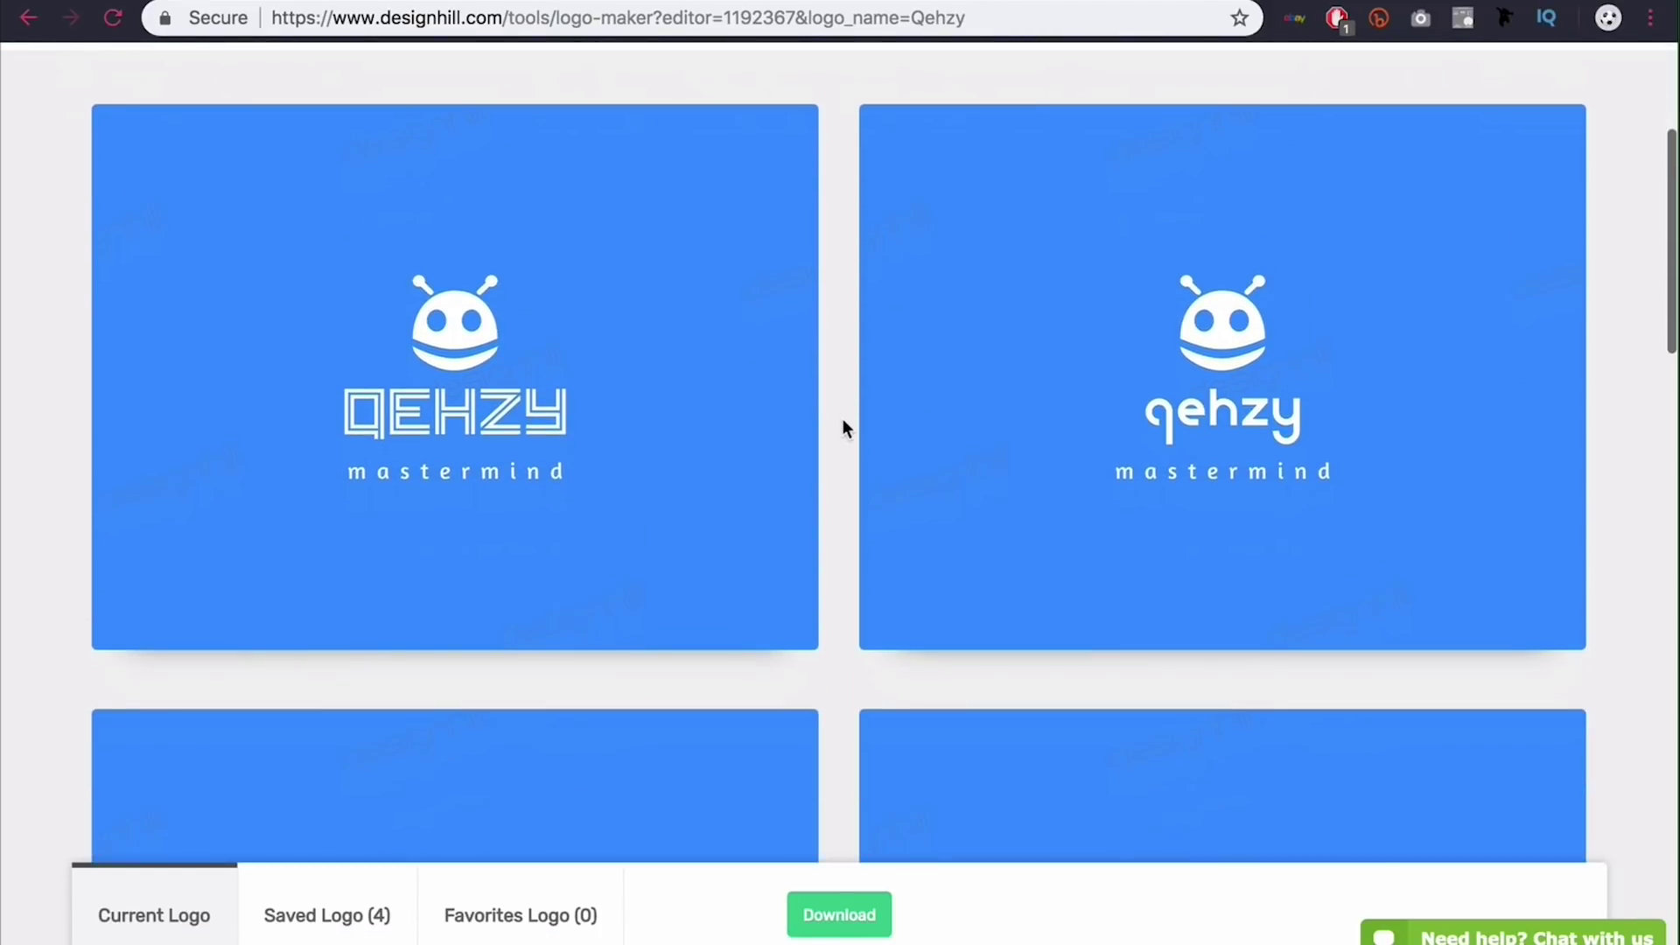
pyautogui.scroll(-4, 843, 420)
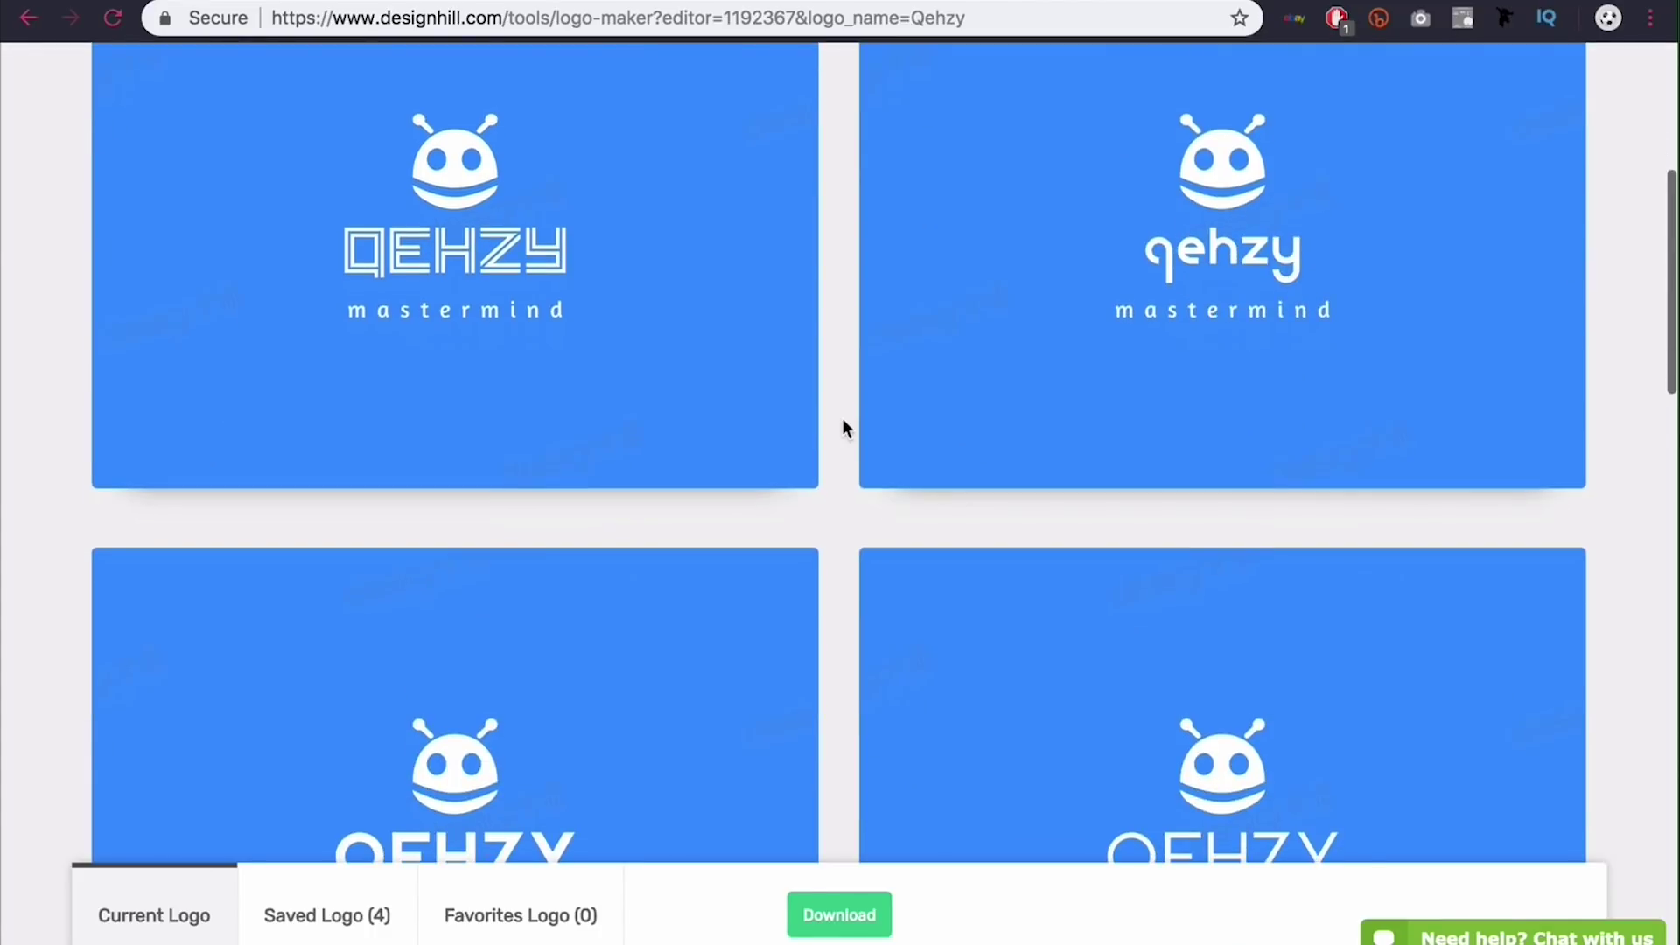
pyautogui.scroll(8, 843, 420)
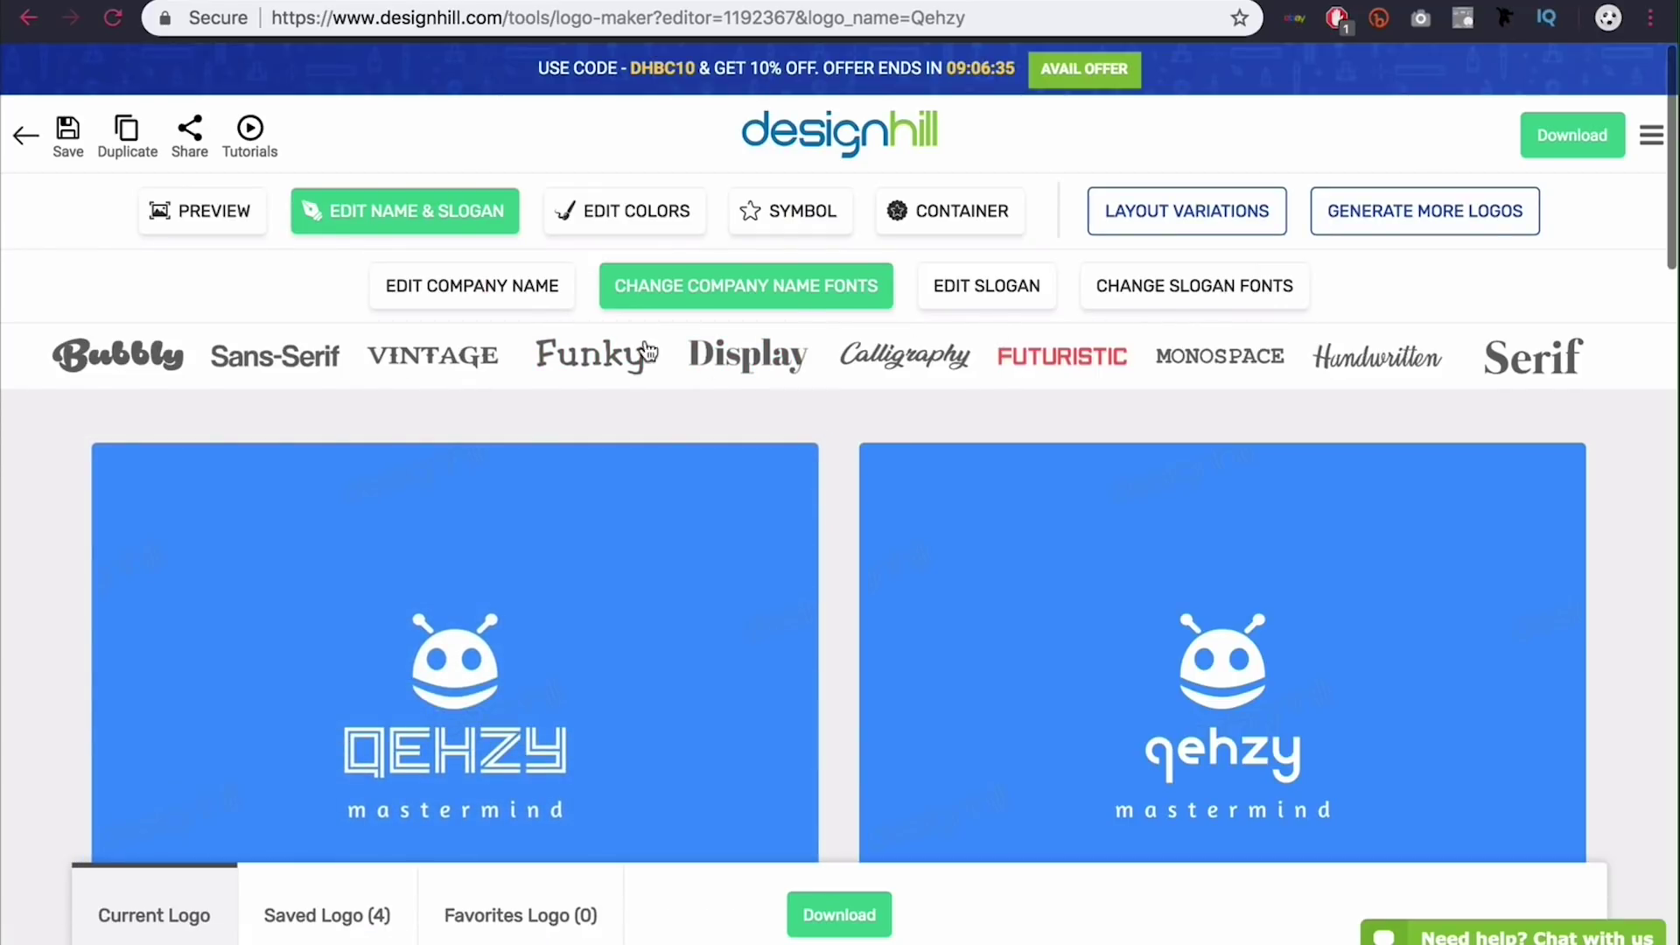
# Reduce the mastermind slogan's text distance from 40 to 35
pyautogui.click(993, 287)
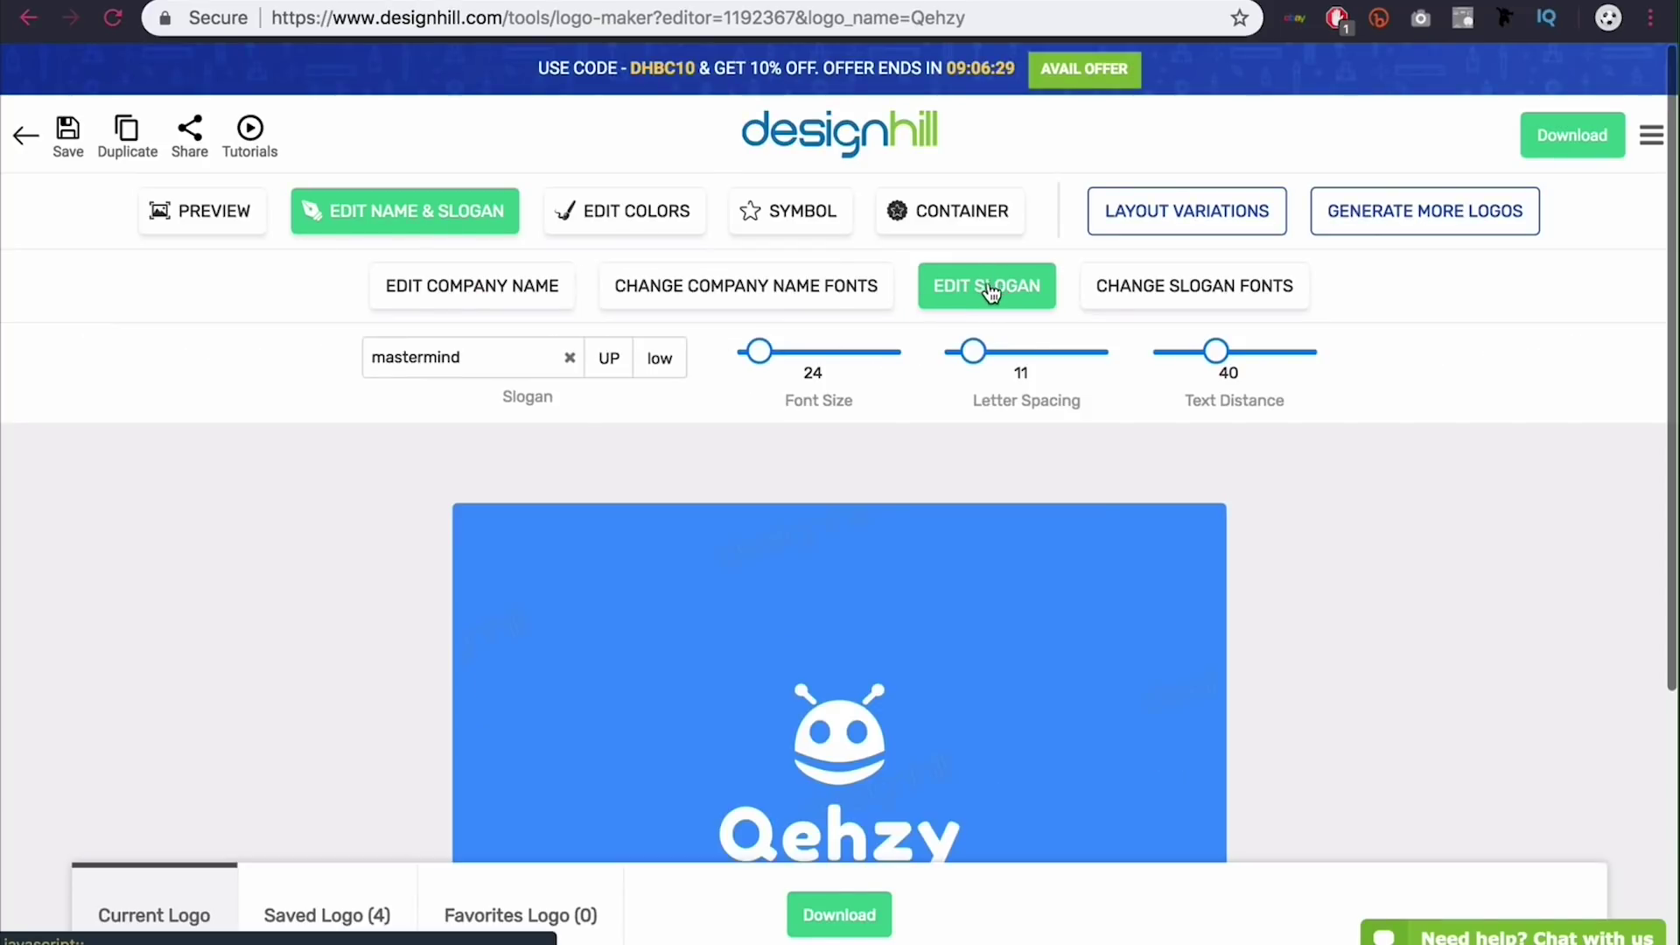
pyautogui.scroll(-2, 372, 526)
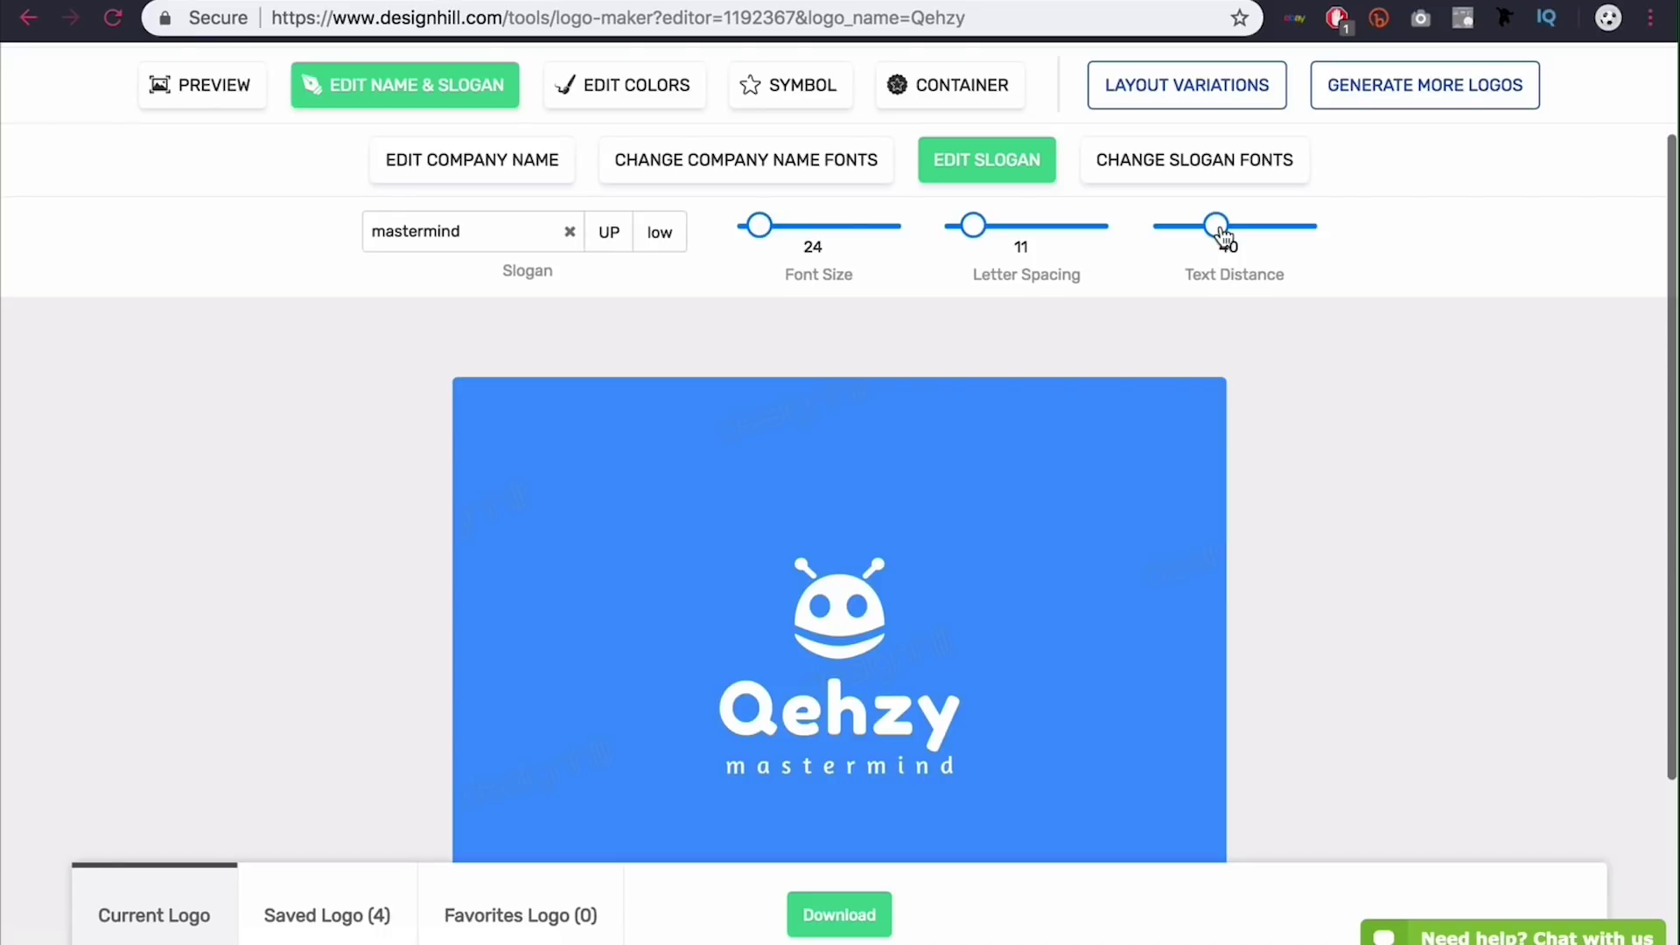
pyautogui.moveTo(1223, 234)
pyautogui.mouseDown()
pyautogui.moveTo(1181, 233)
pyautogui.moveTo(1217, 238)
pyautogui.mouseUp()
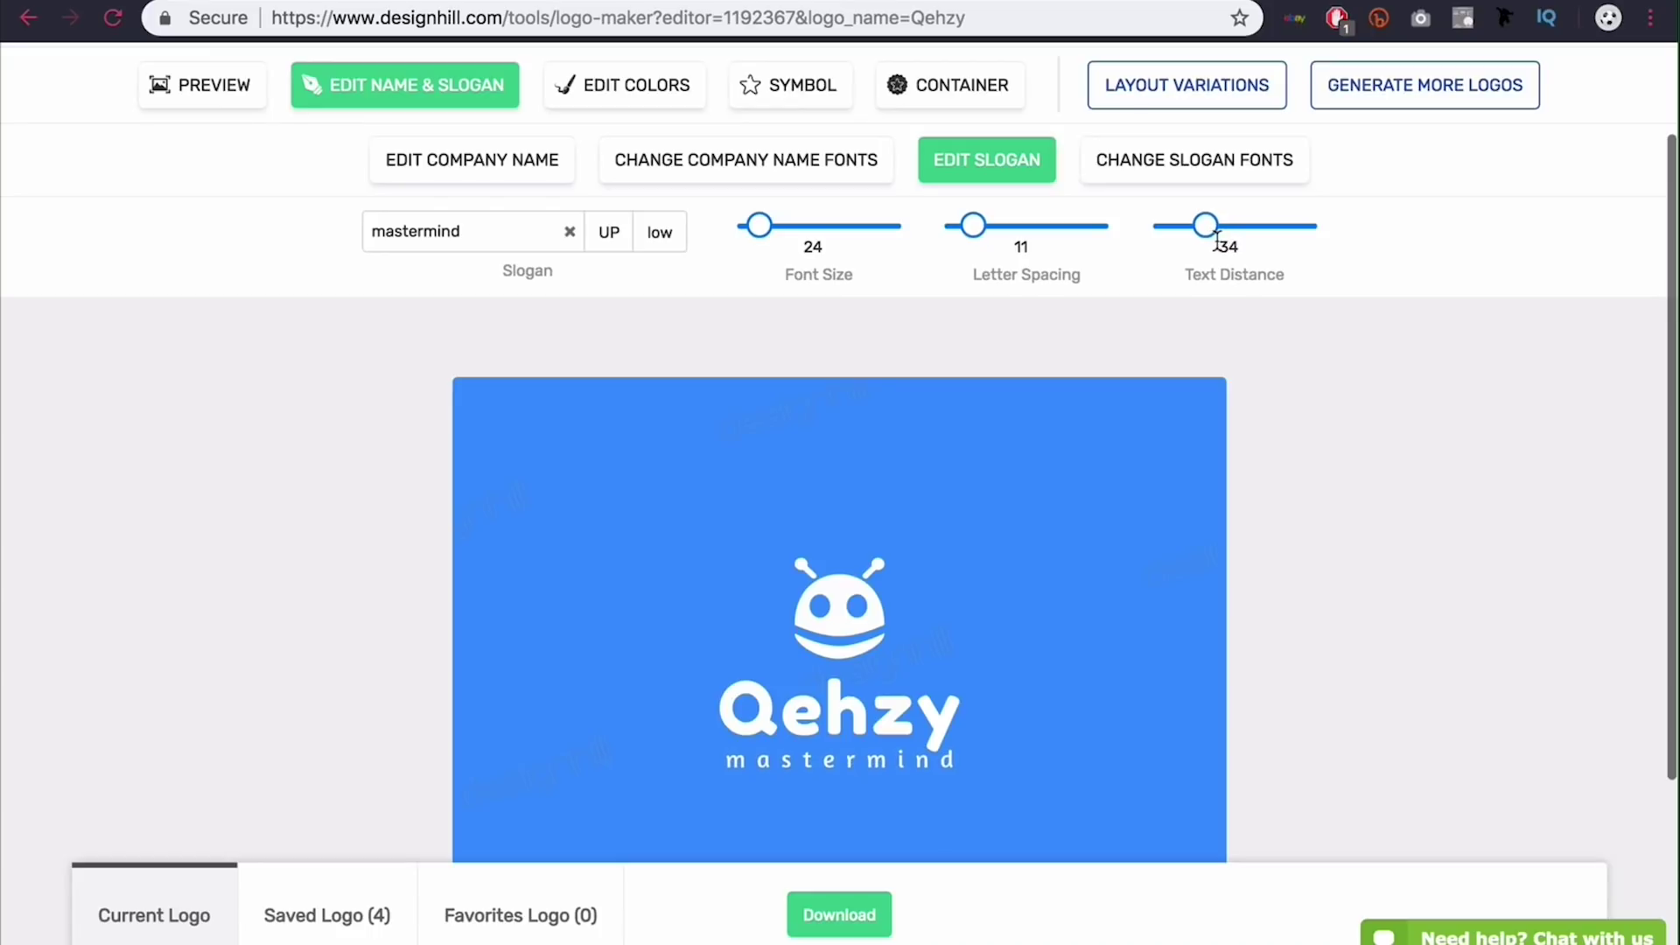
pyautogui.moveTo(1207, 244); pyautogui.dragTo(1219, 243)
# Apply the thin, widely spaced Sans-Serif slogan variant to MASTERMIND
pyautogui.click(1138, 175)
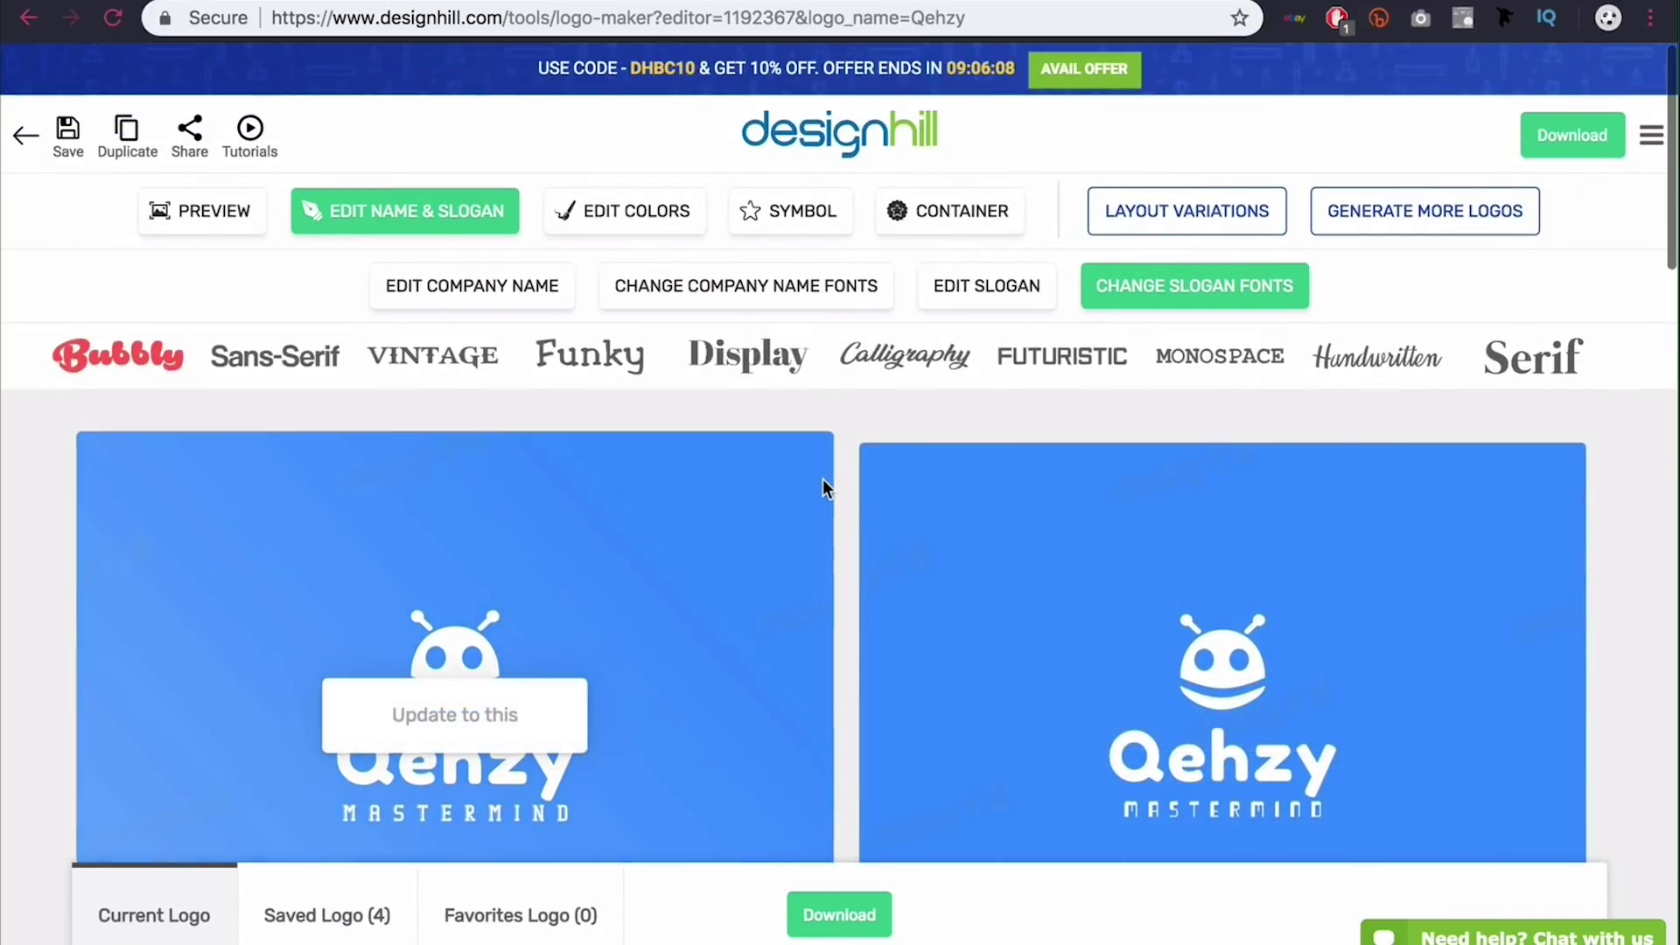
pyautogui.scroll(-2, 822, 480)
pyautogui.scroll(-5, 847, 412)
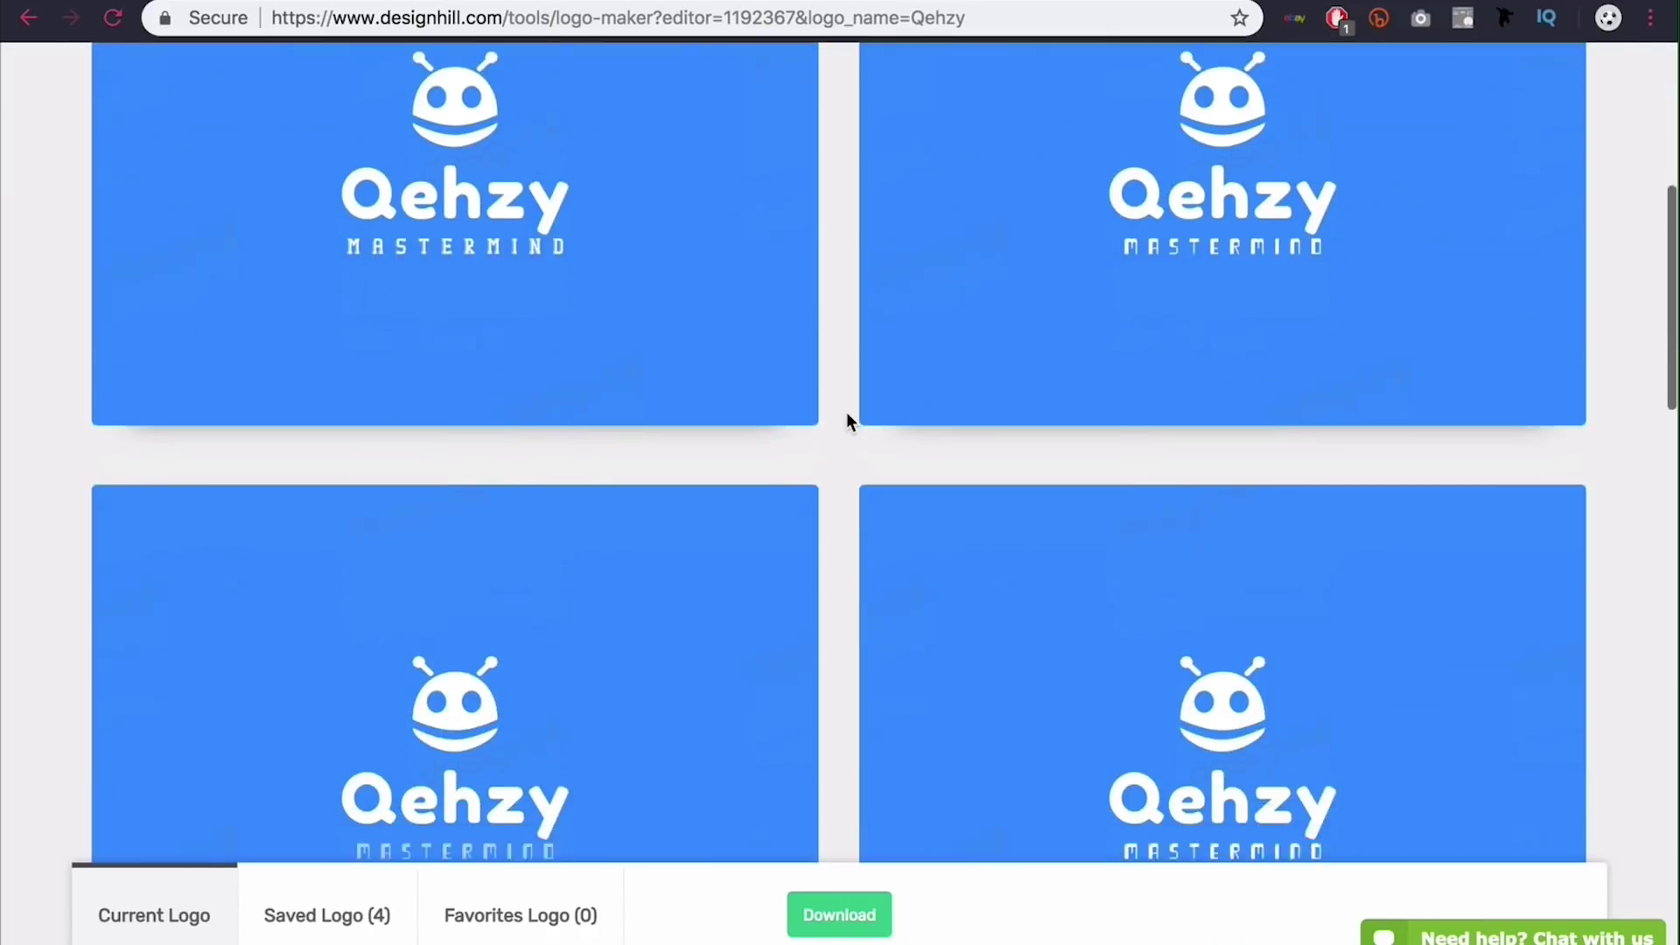
pyautogui.scroll(7, 847, 412)
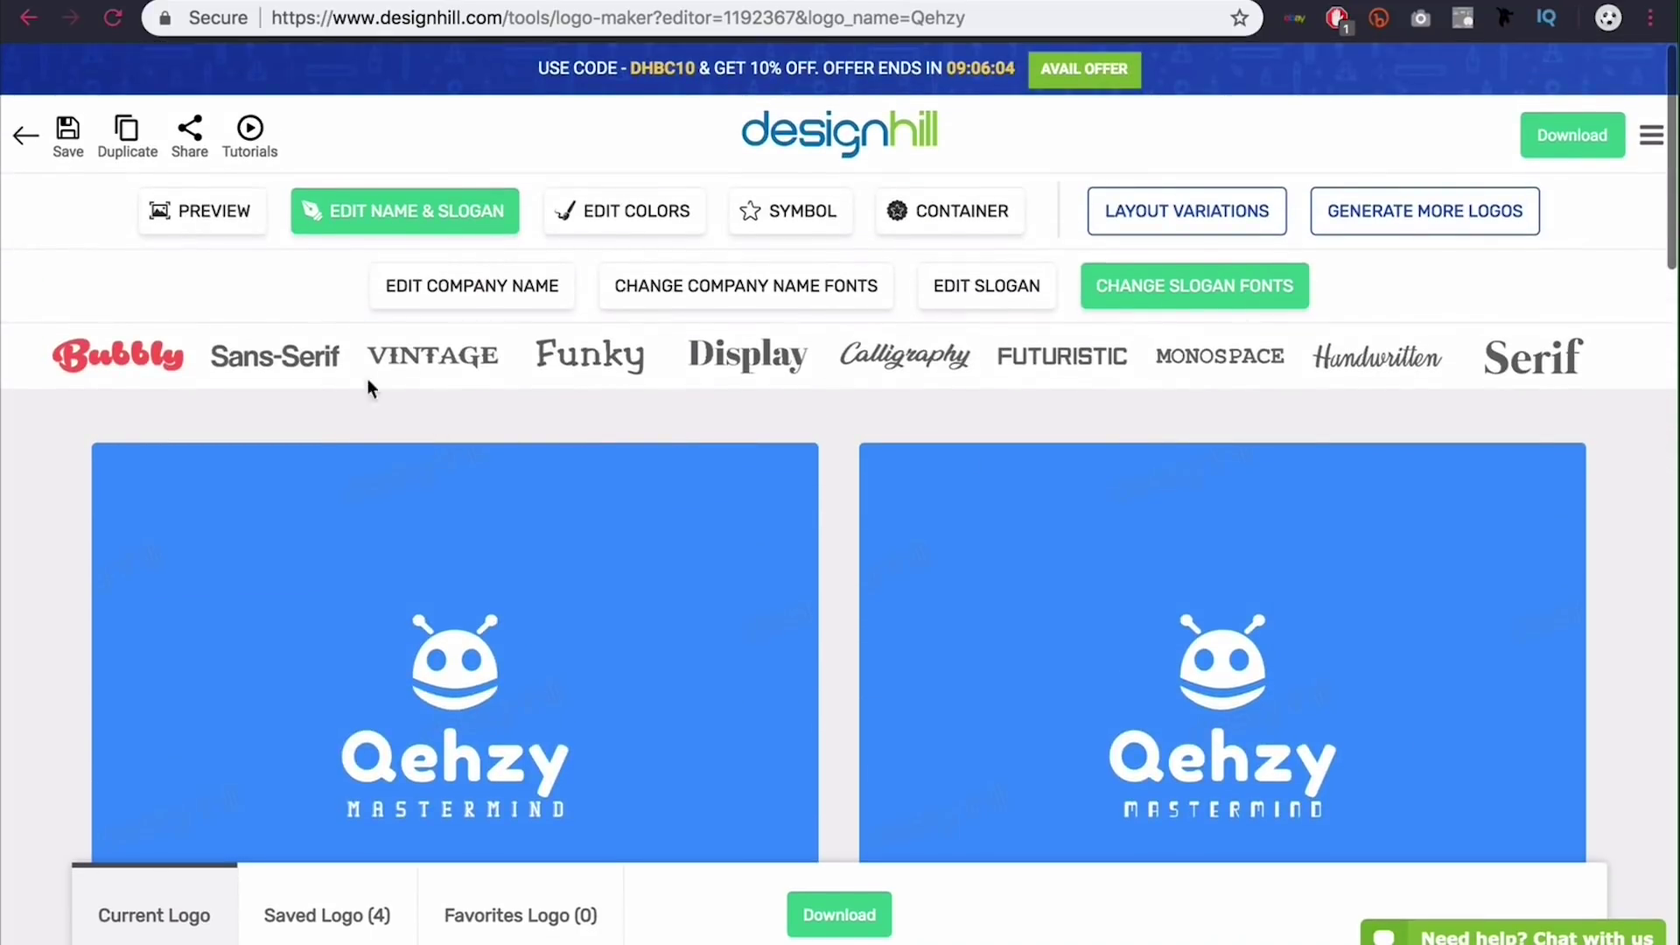
pyautogui.click(293, 359)
pyautogui.scroll(-10, 838, 453)
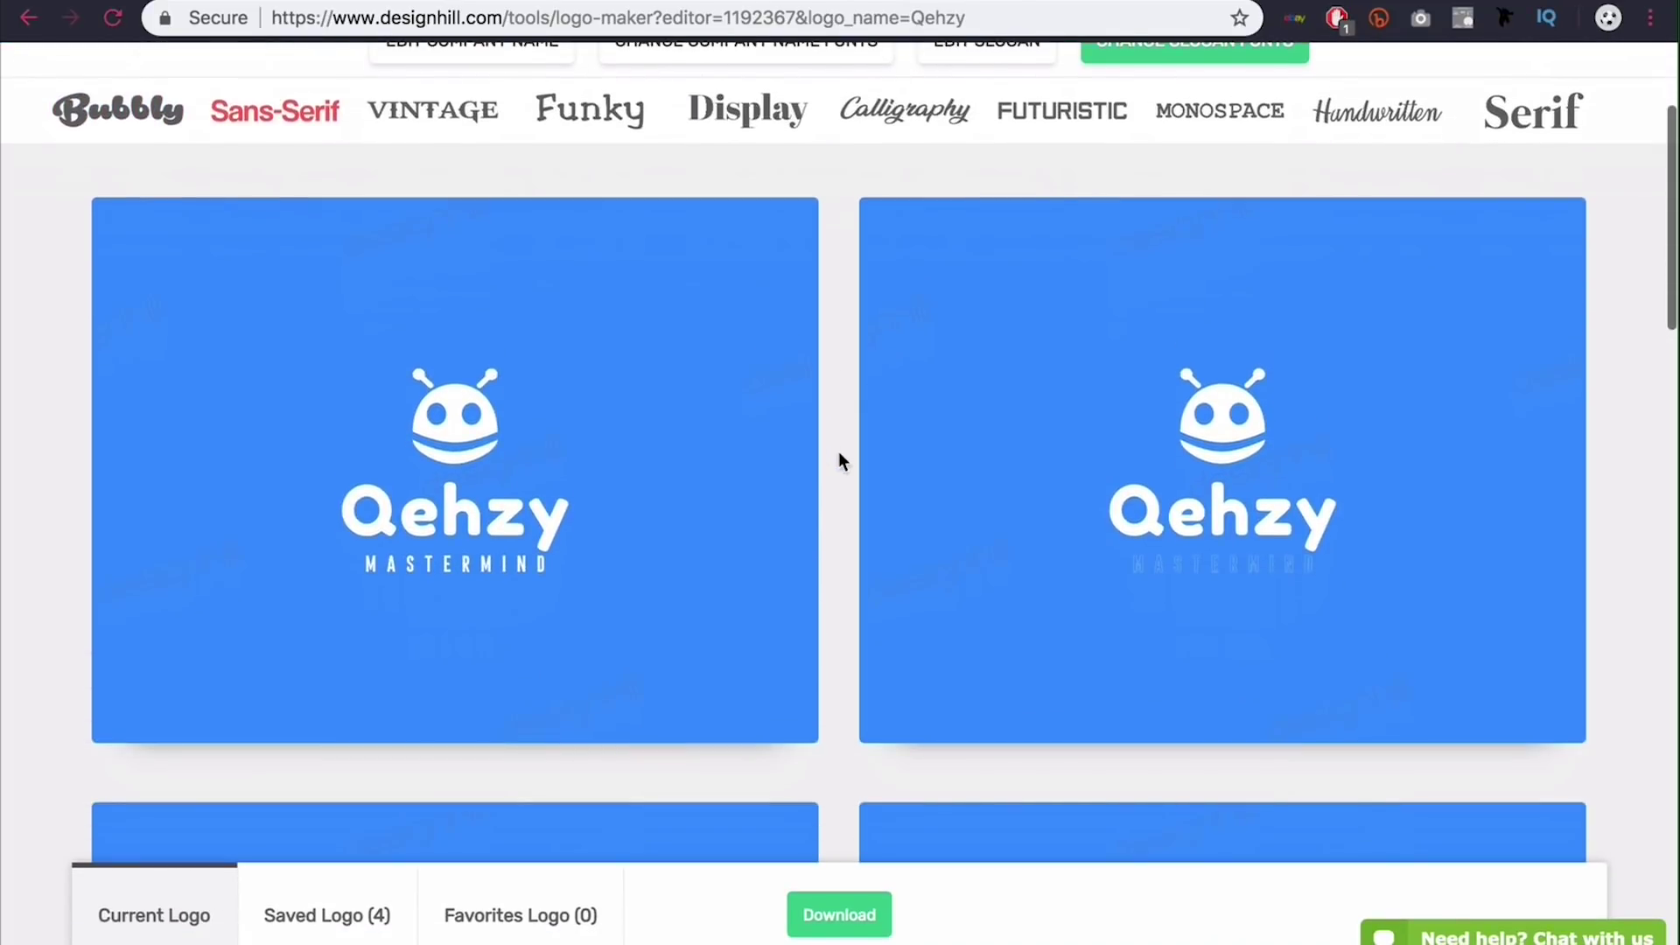
pyautogui.scroll(-3, 838, 451)
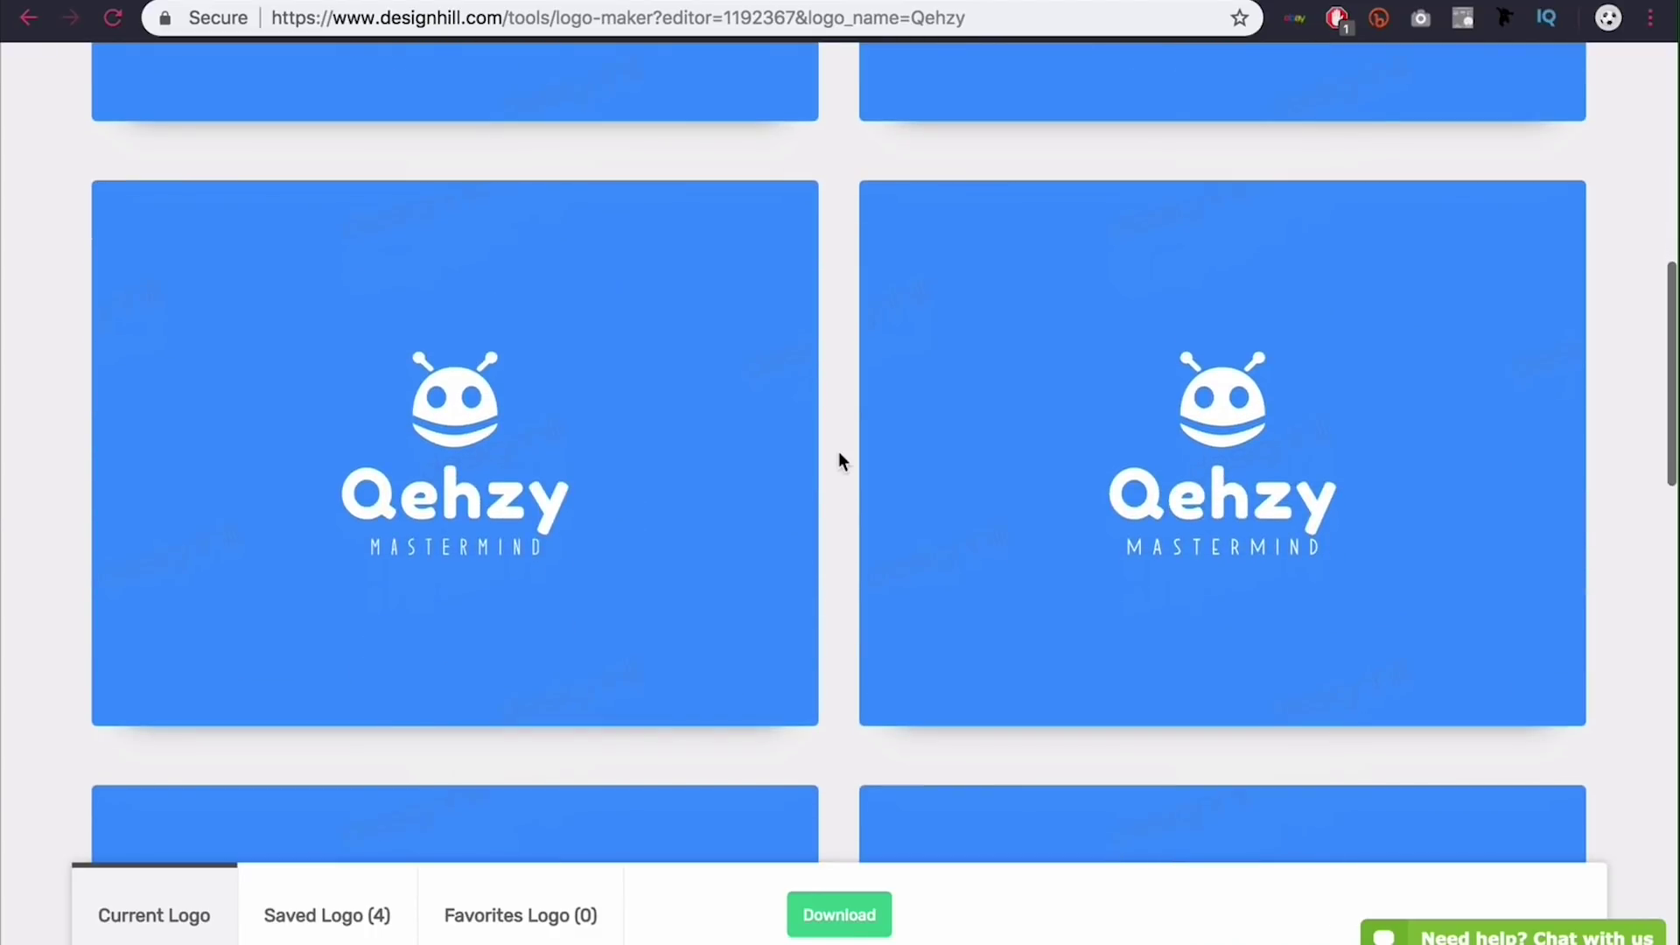
pyautogui.scroll(-3, 838, 451)
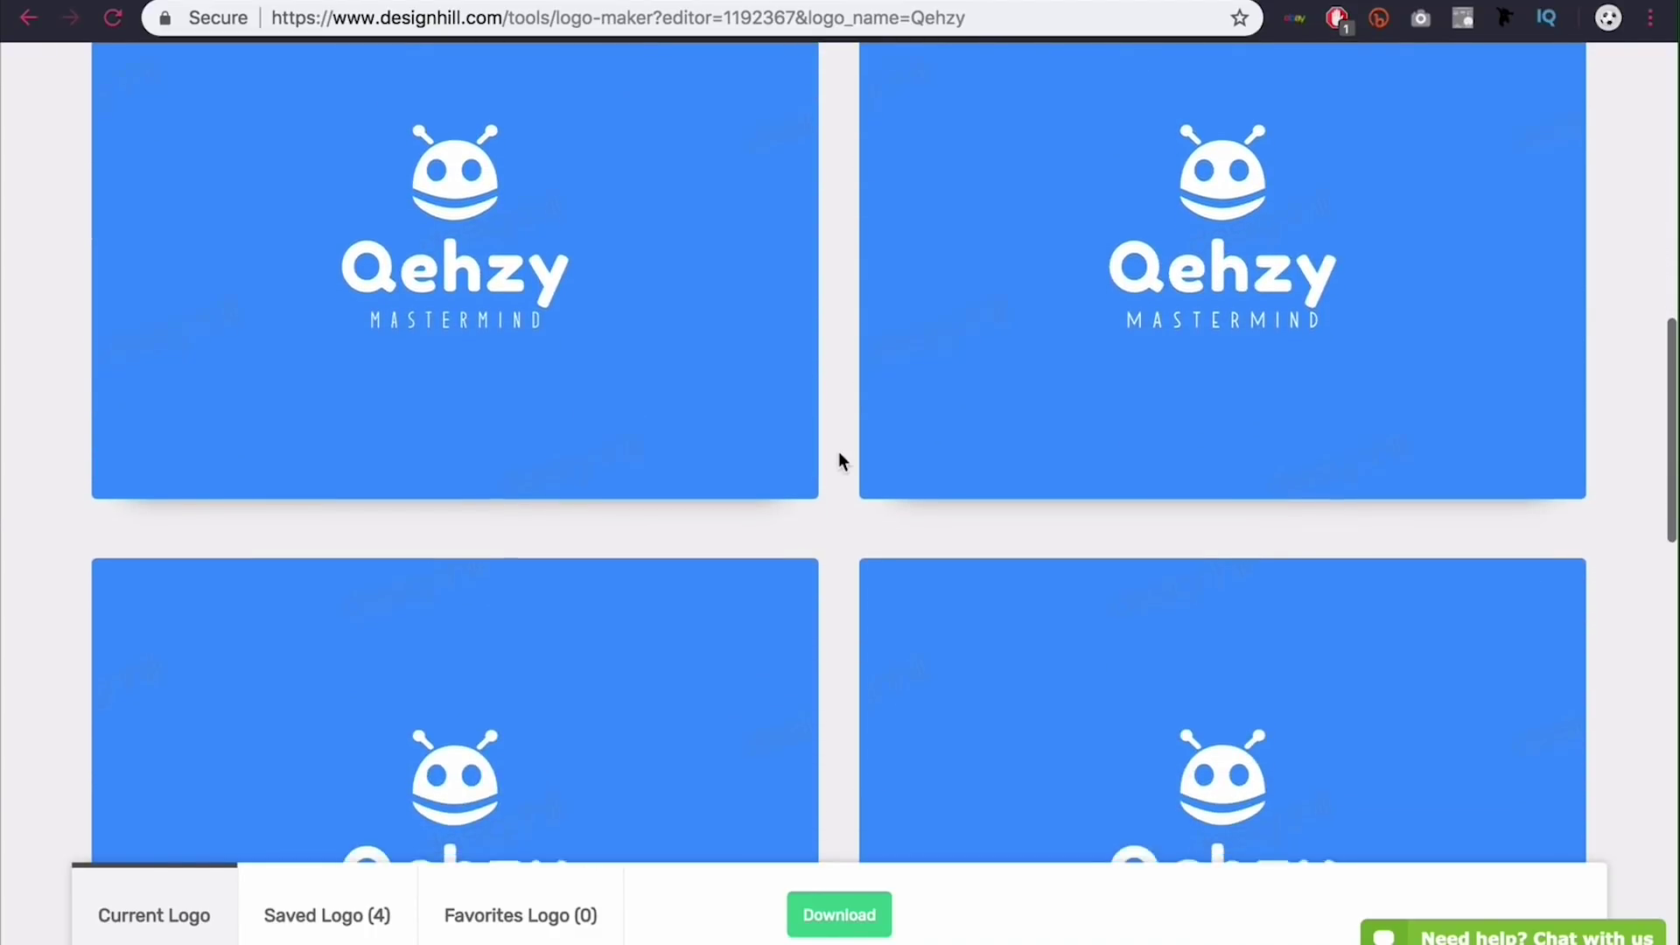
pyautogui.scroll(-3, 516, 302)
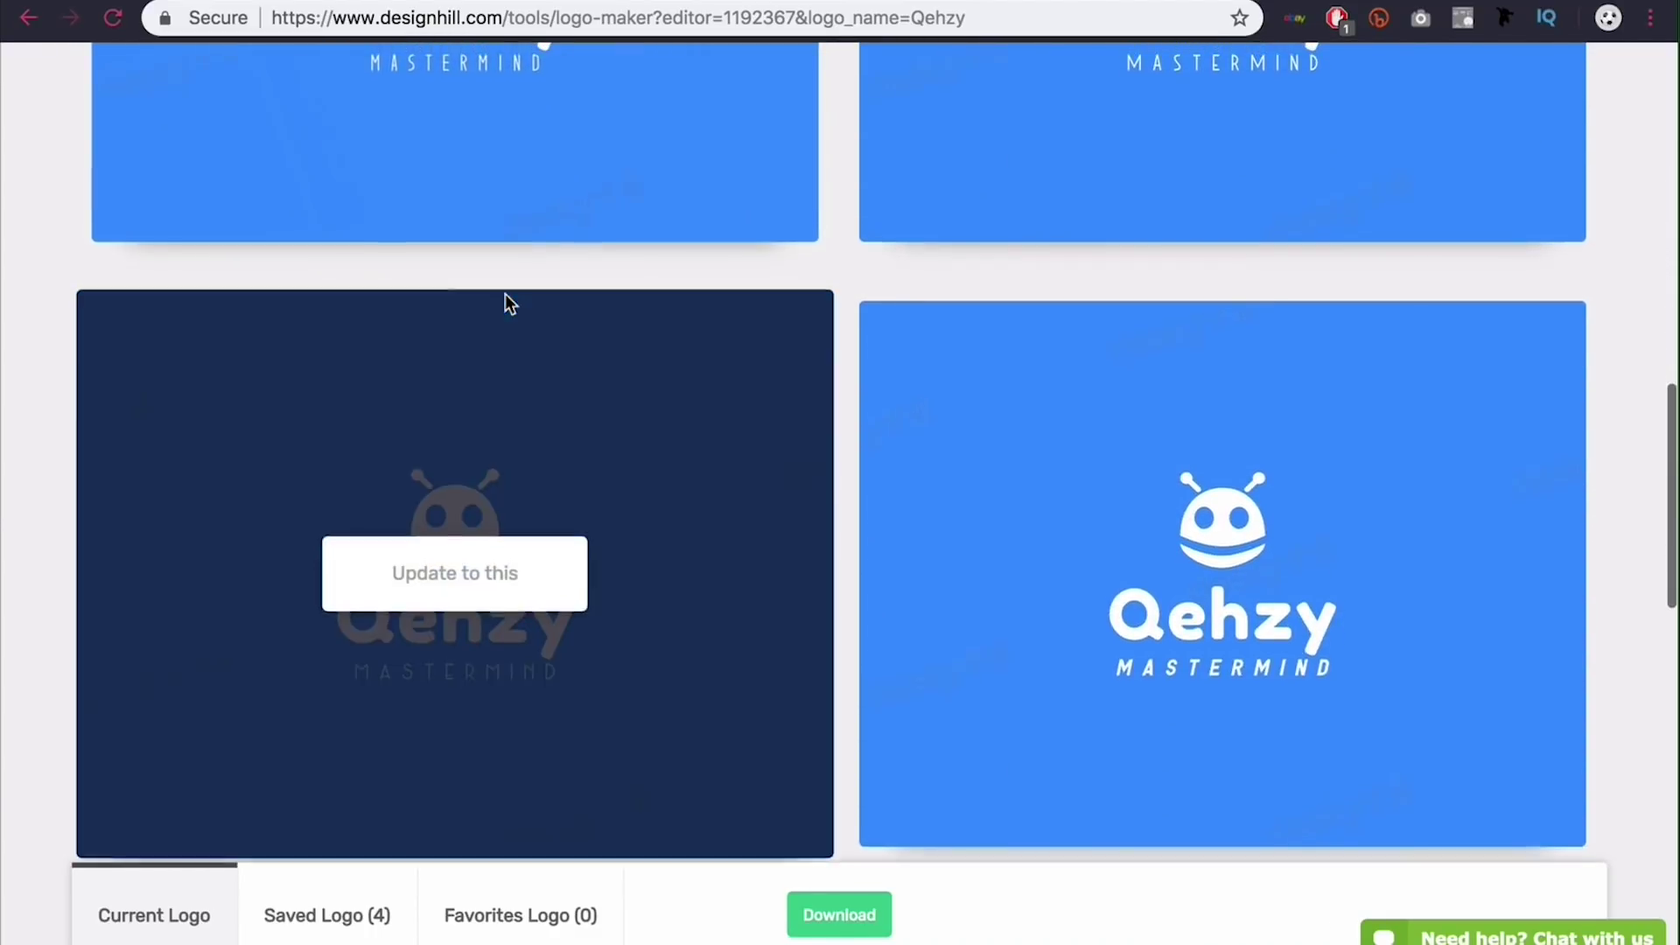
pyautogui.scroll(2, 506, 300)
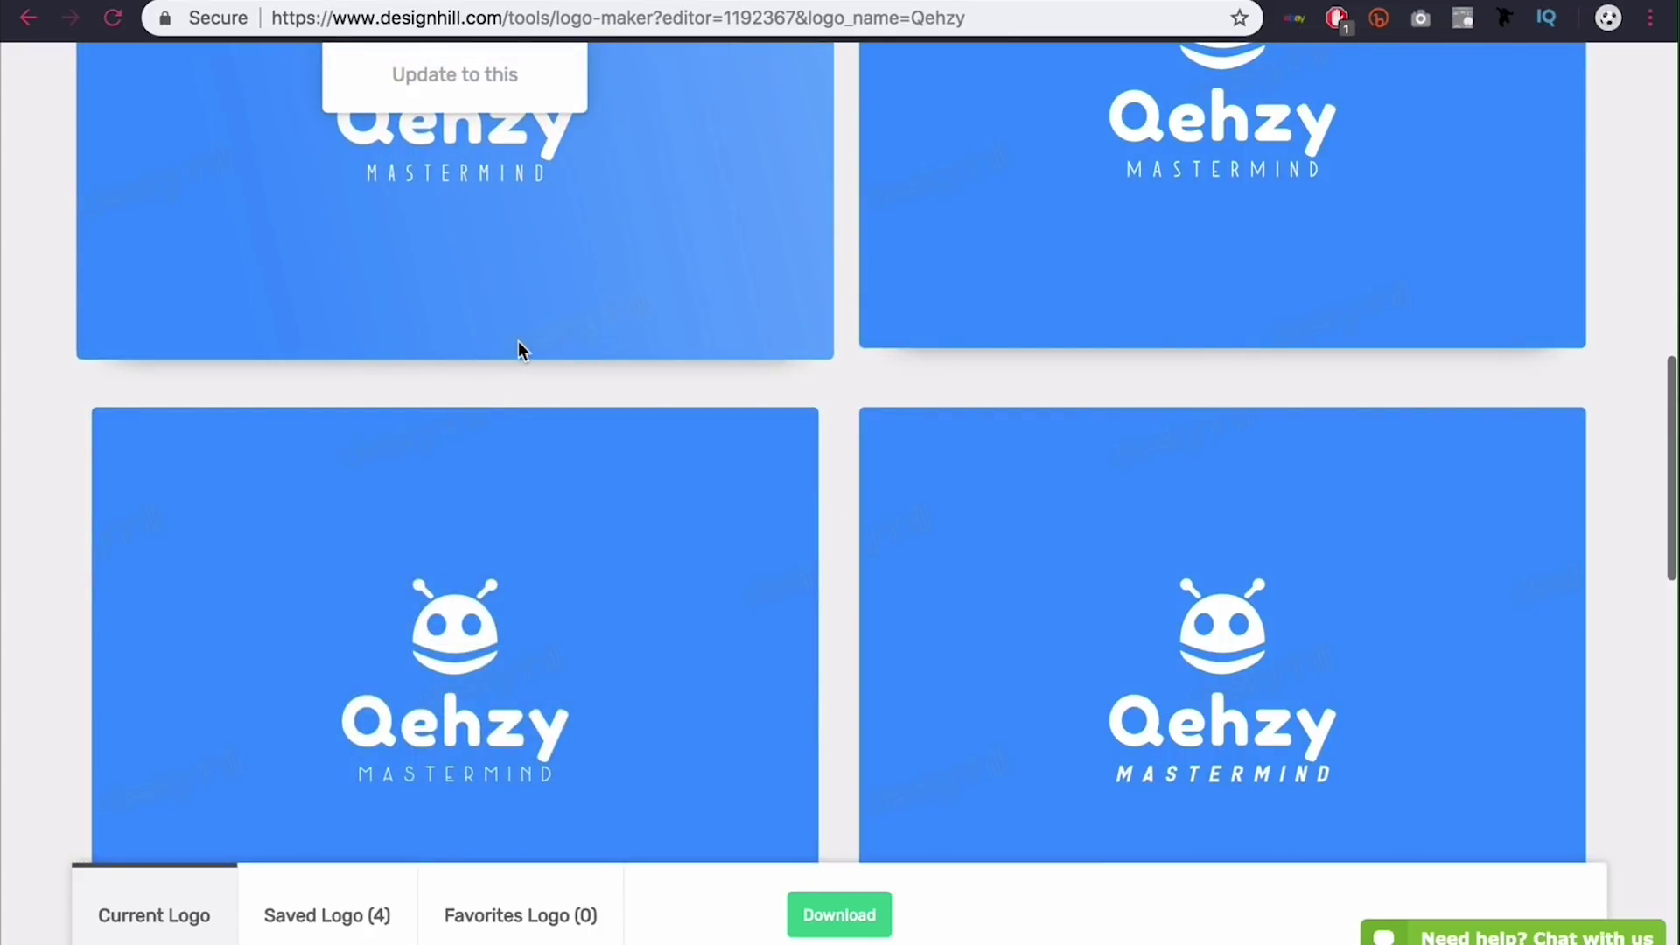
pyautogui.scroll(-2, 505, 542)
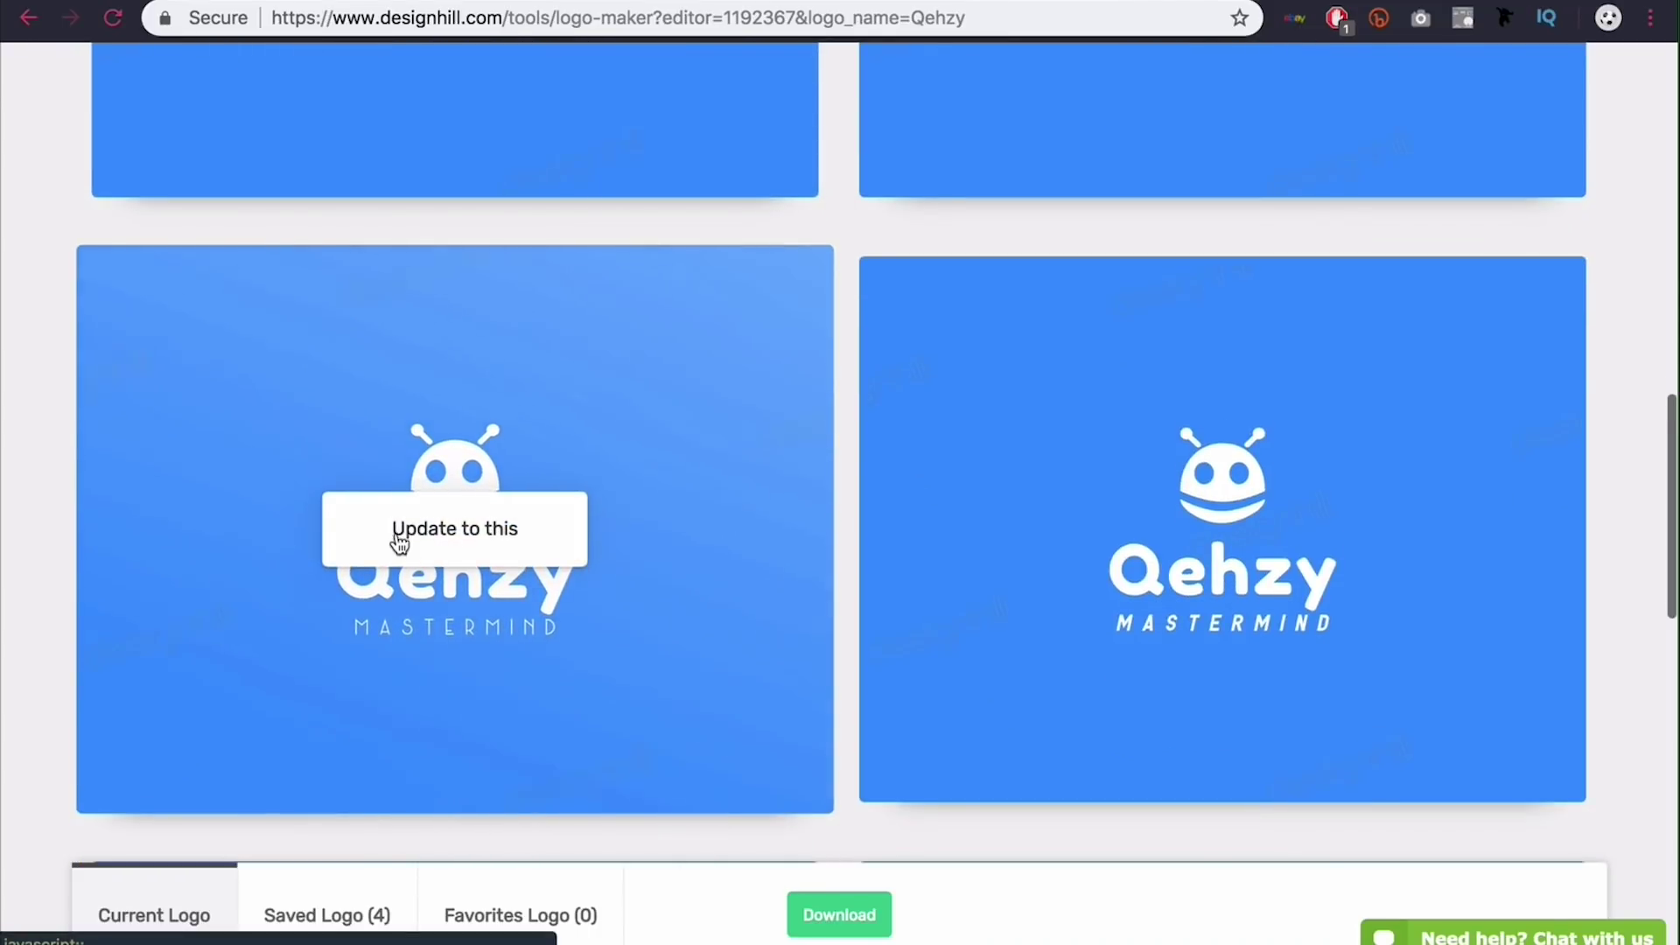
pyautogui.click(400, 542)
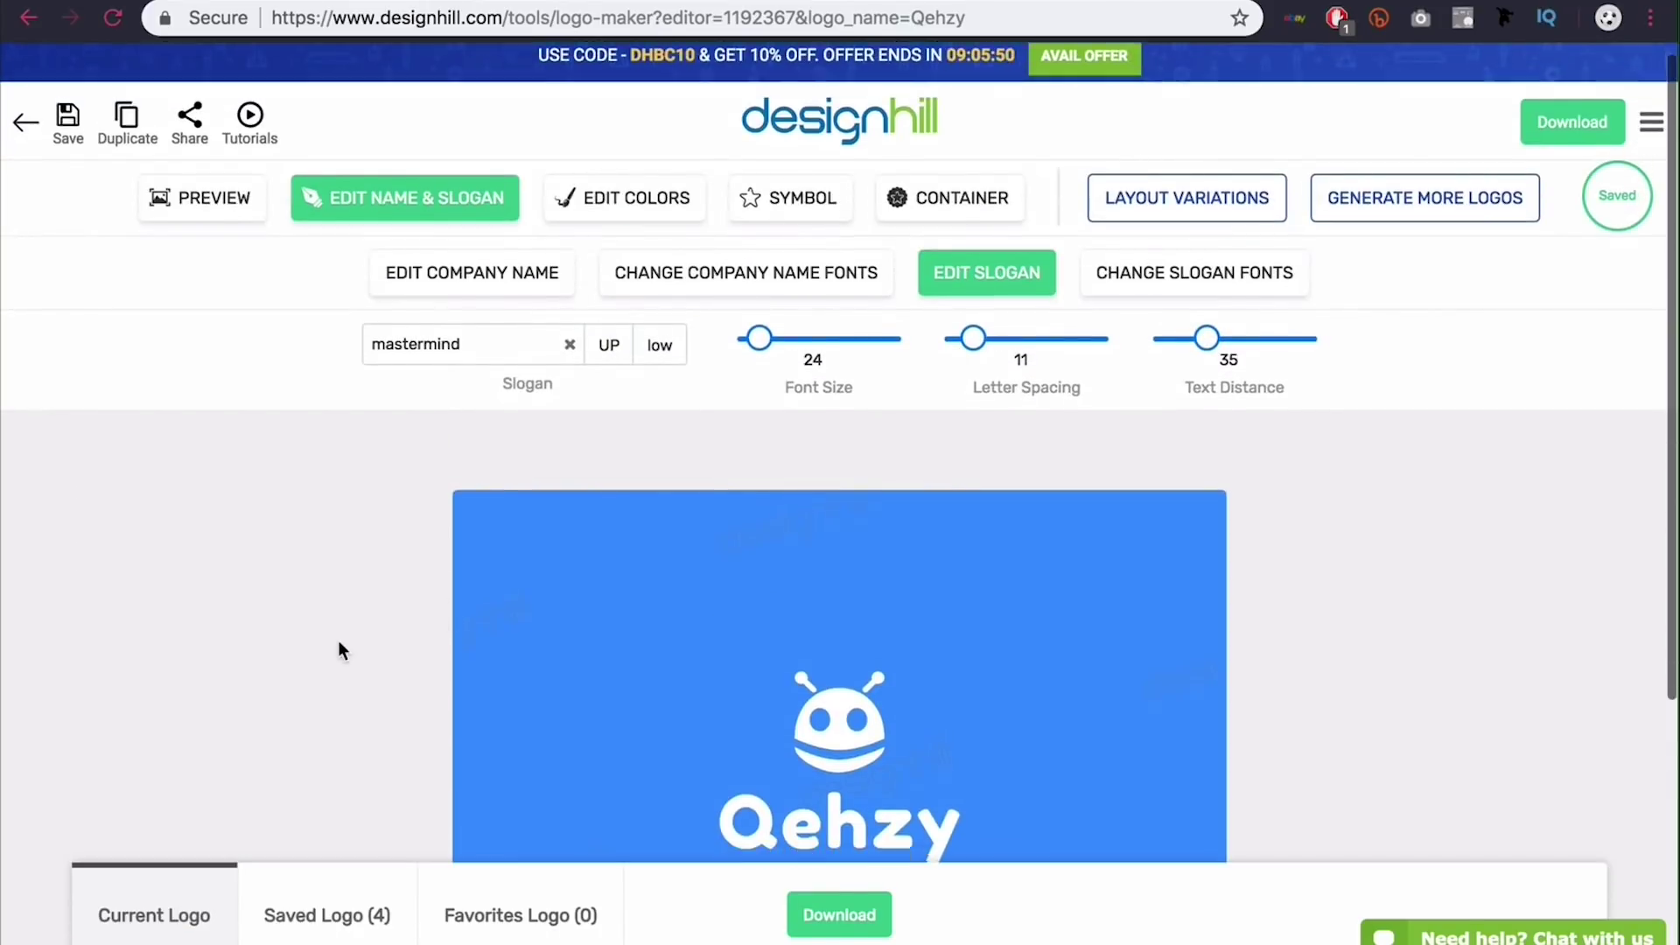
# Set the slogan to font size 18, letter spacing 7 and text distance 12
pyautogui.scroll(-4, 339, 650)
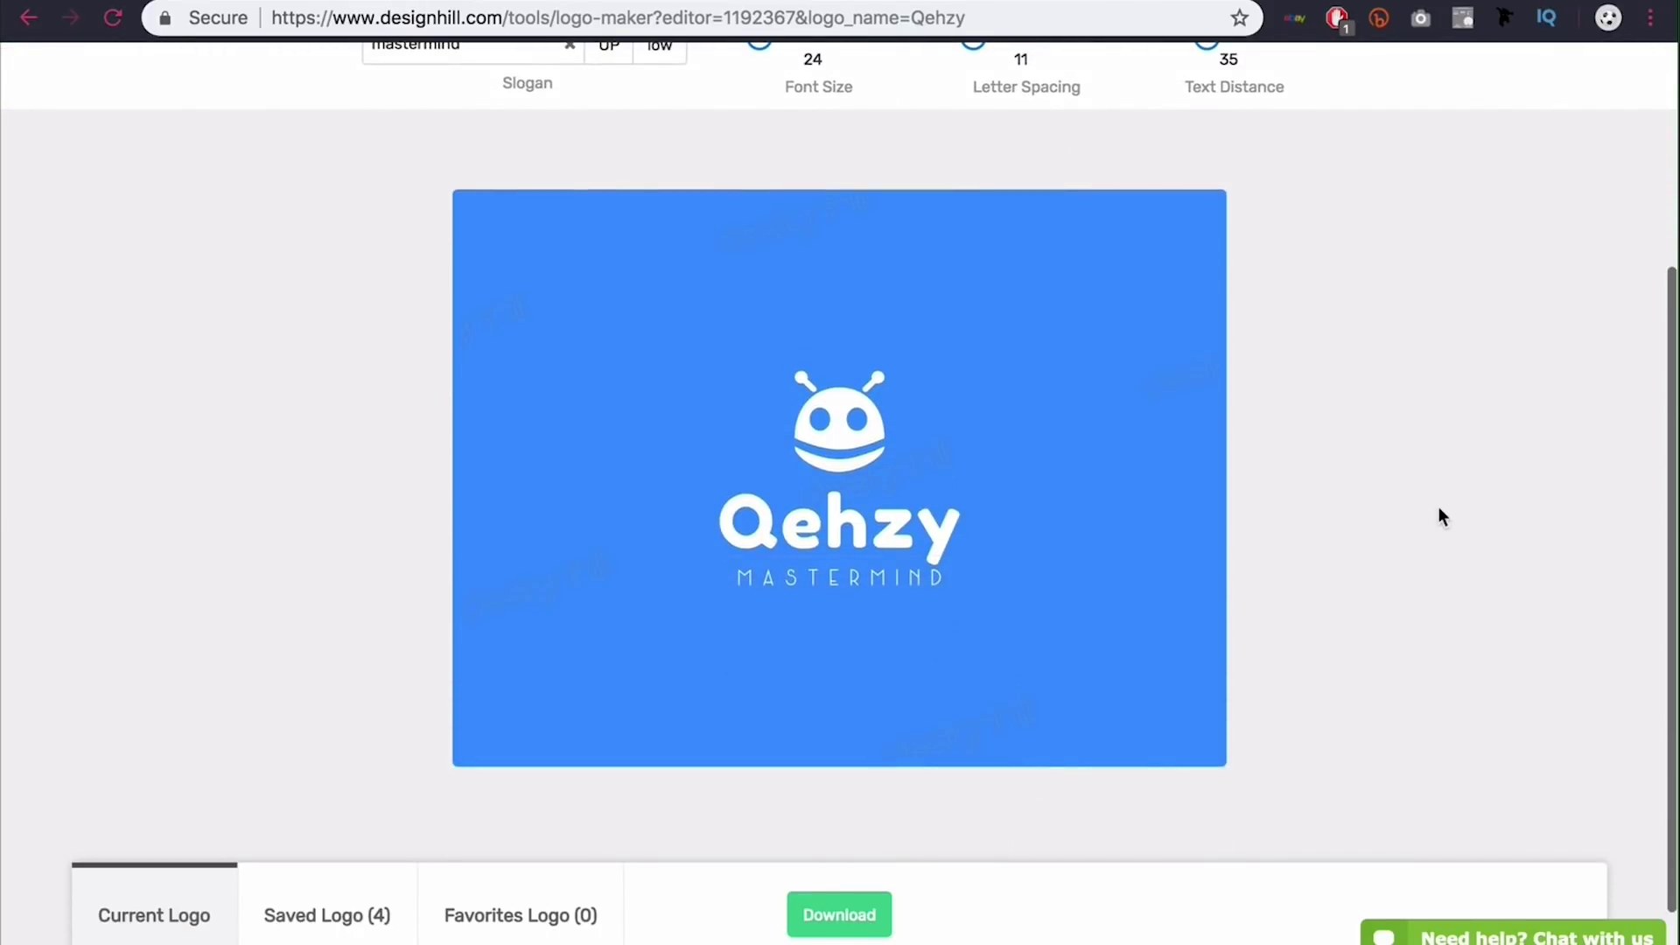
pyautogui.scroll(3, 1439, 506)
pyautogui.scroll(-2, 1438, 507)
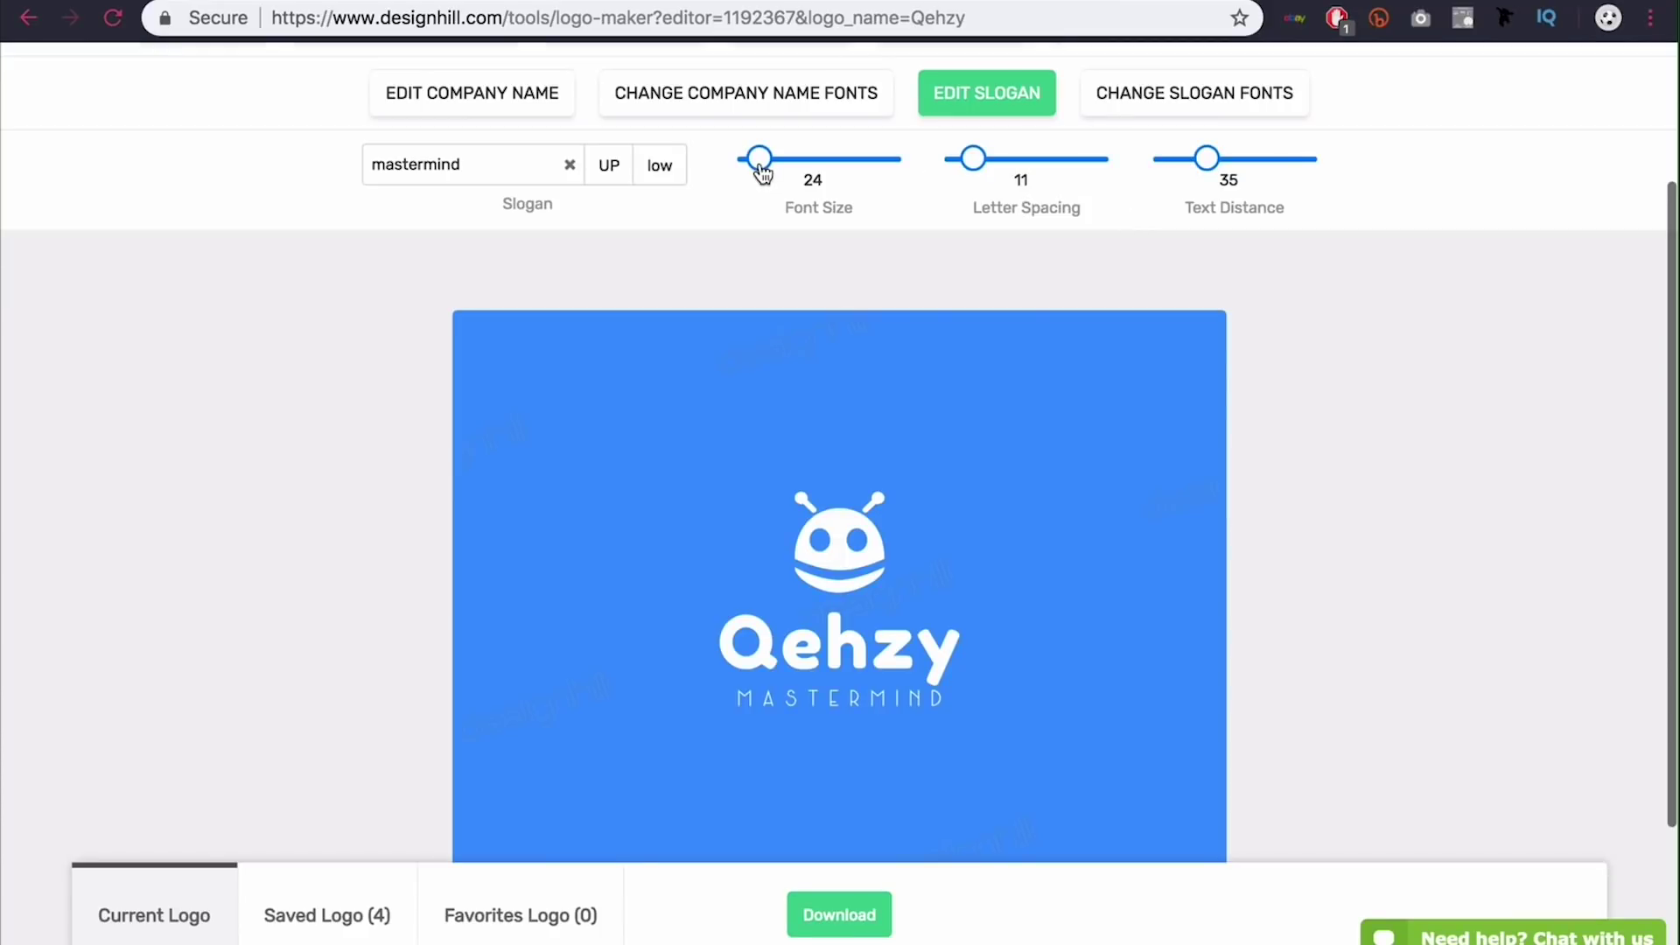
pyautogui.moveTo(762, 172); pyautogui.dragTo(758, 174)
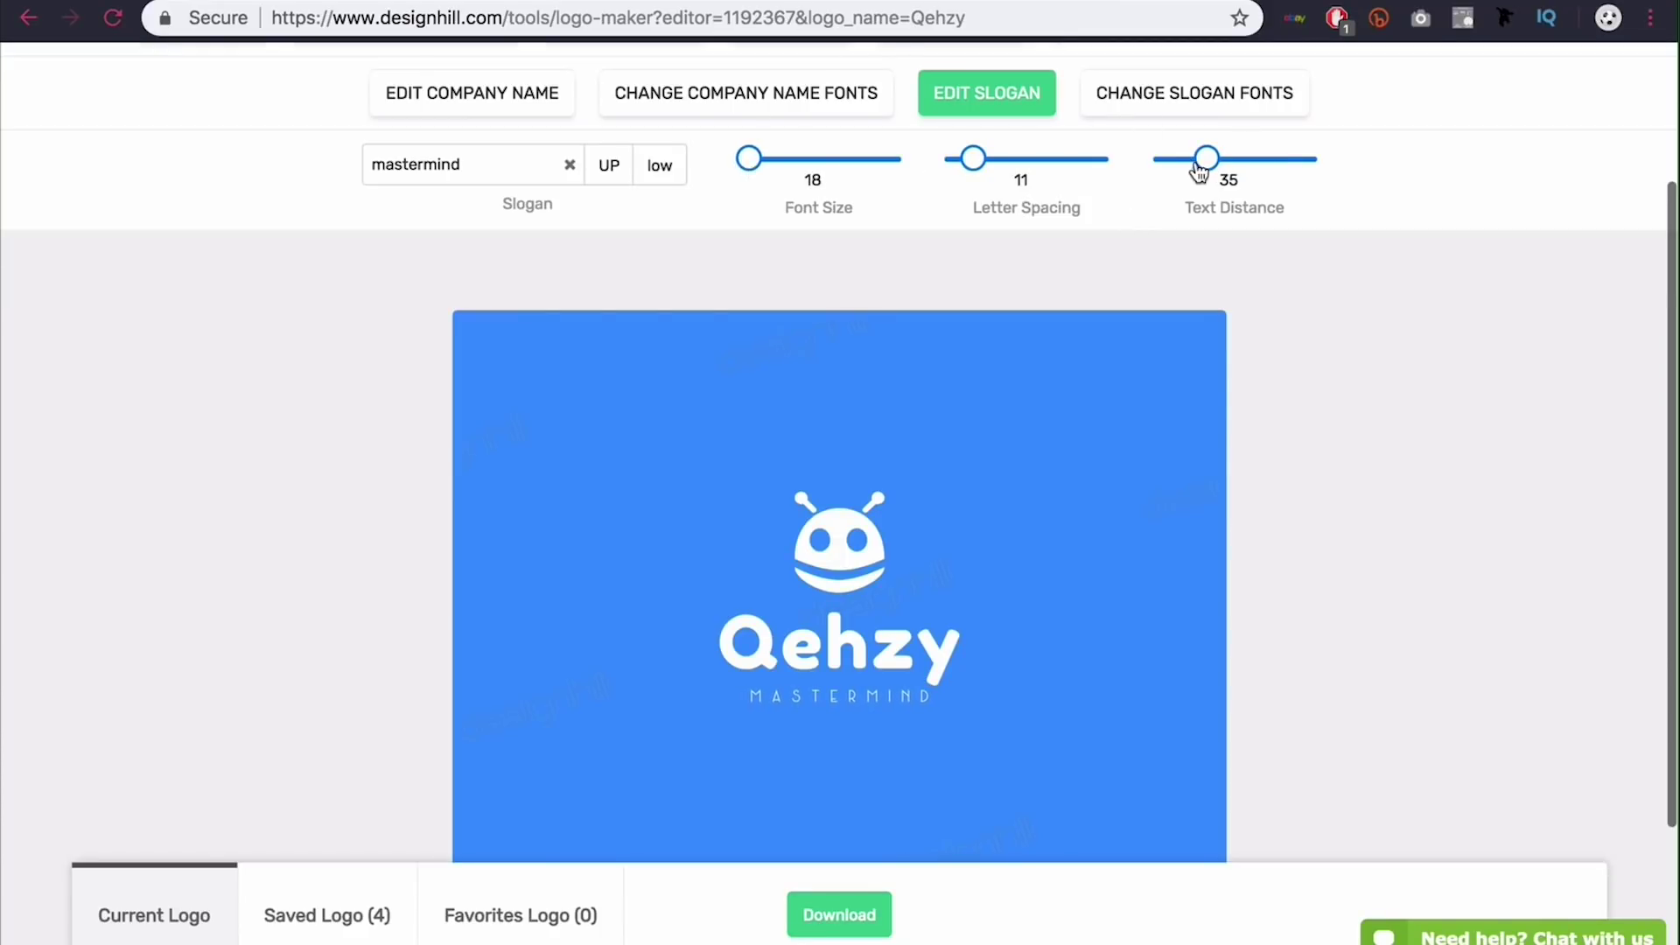
pyautogui.moveTo(1208, 169); pyautogui.dragTo(1192, 171)
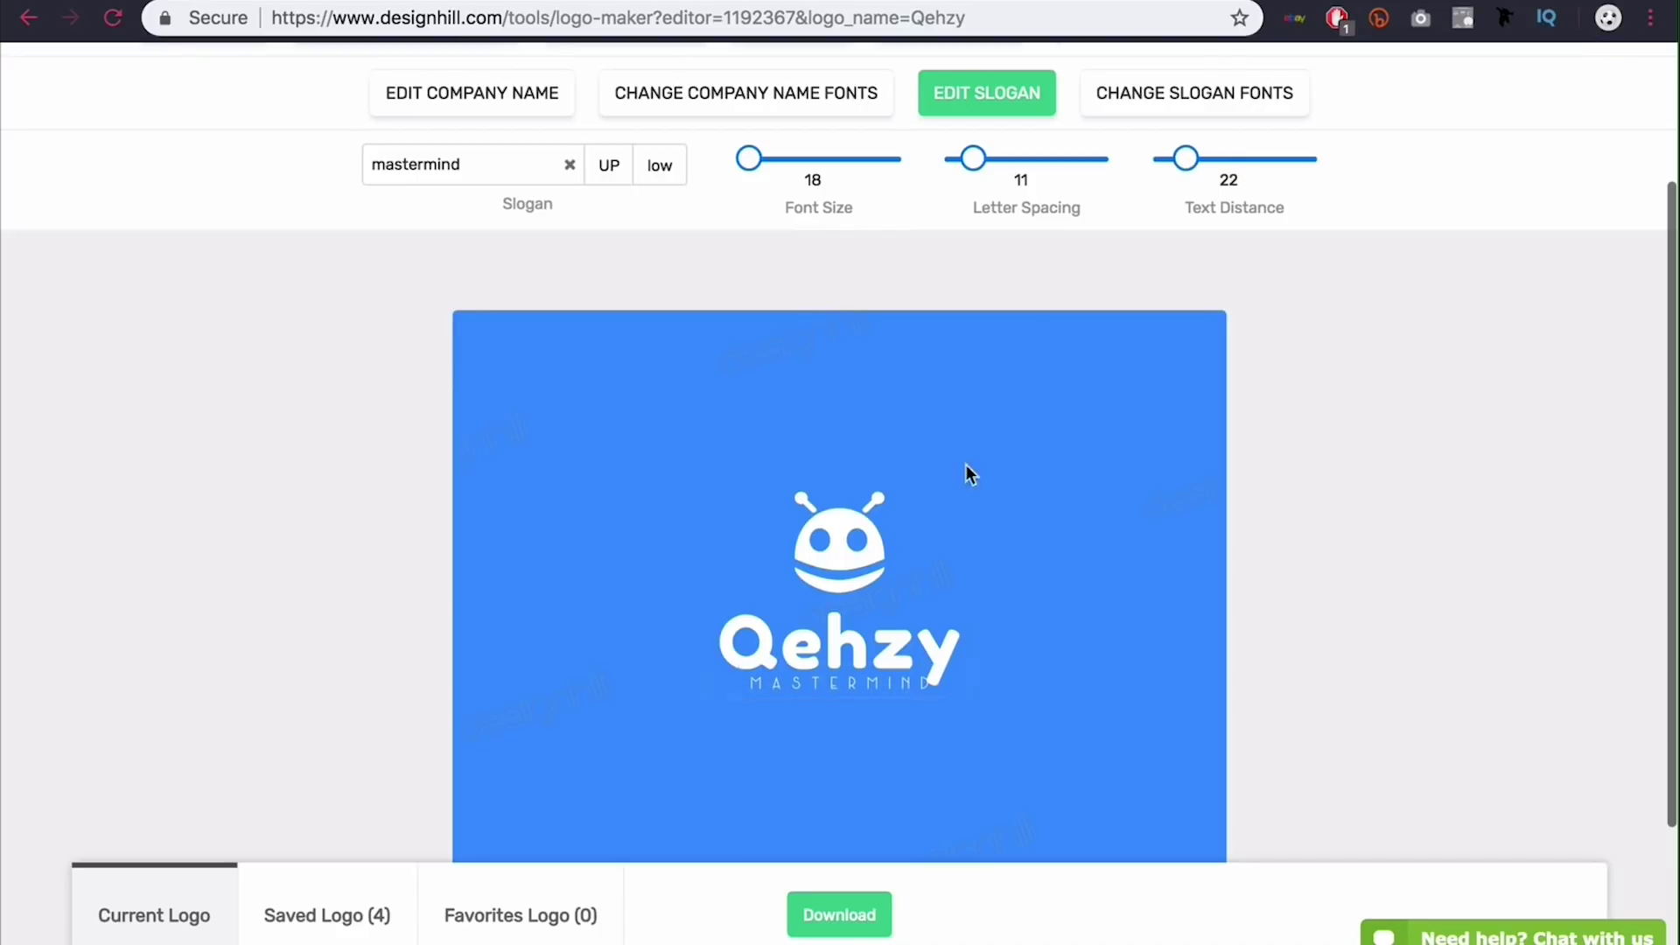
pyautogui.moveTo(978, 171); pyautogui.dragTo(976, 171)
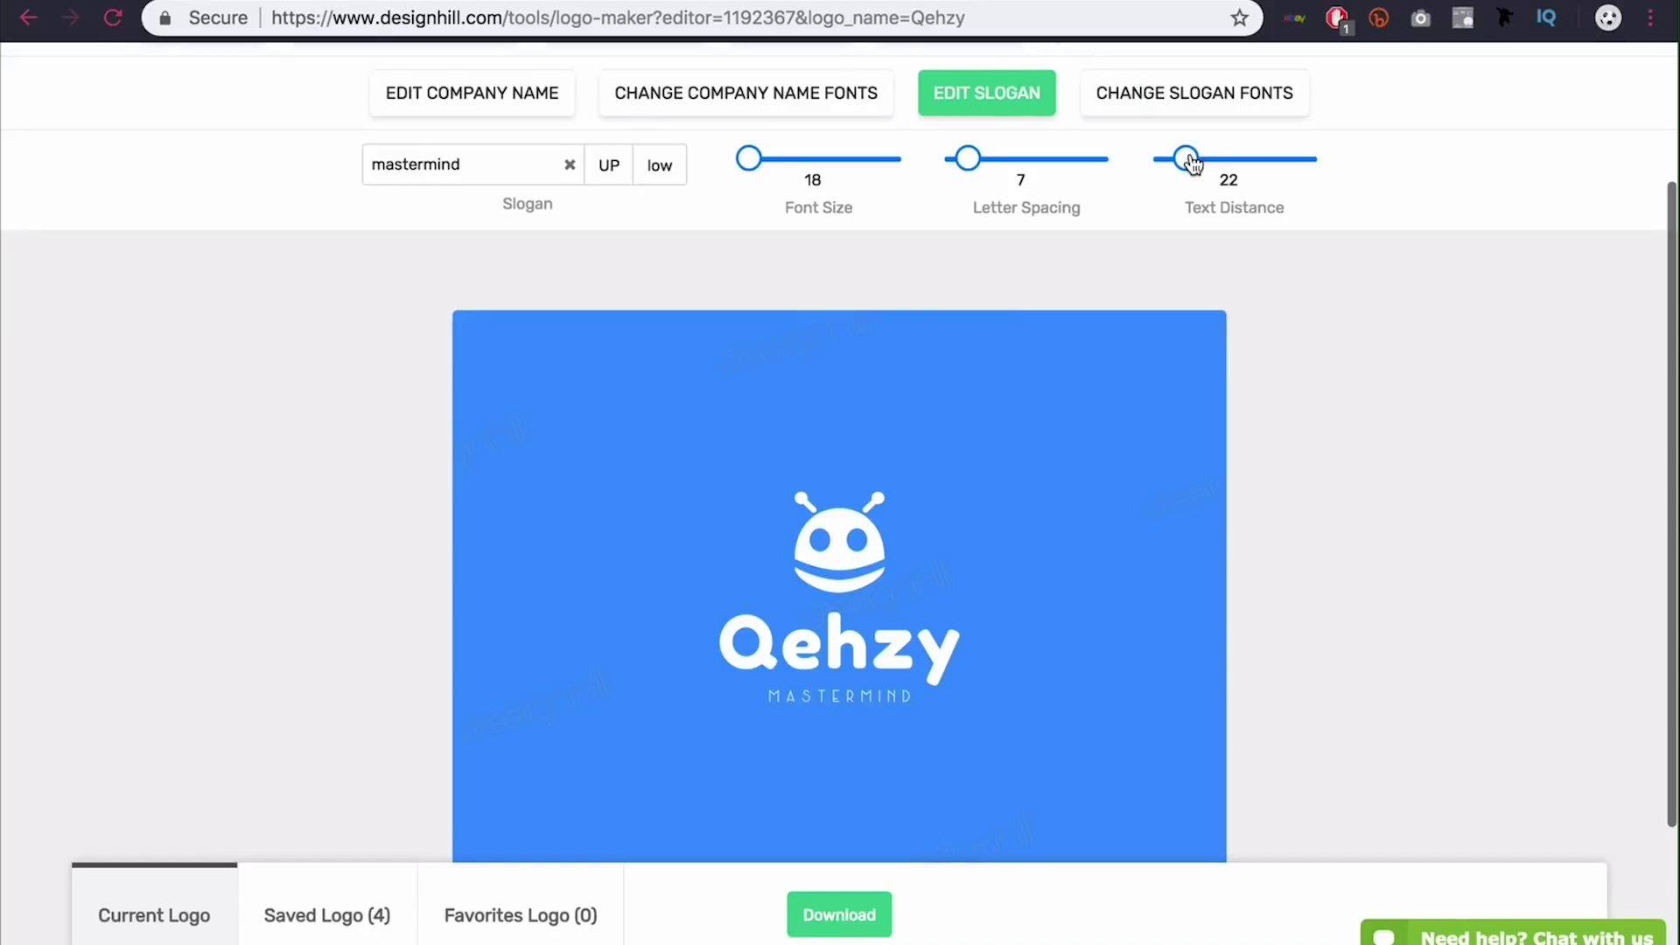
pyautogui.moveTo(1193, 163); pyautogui.dragTo(1182, 165)
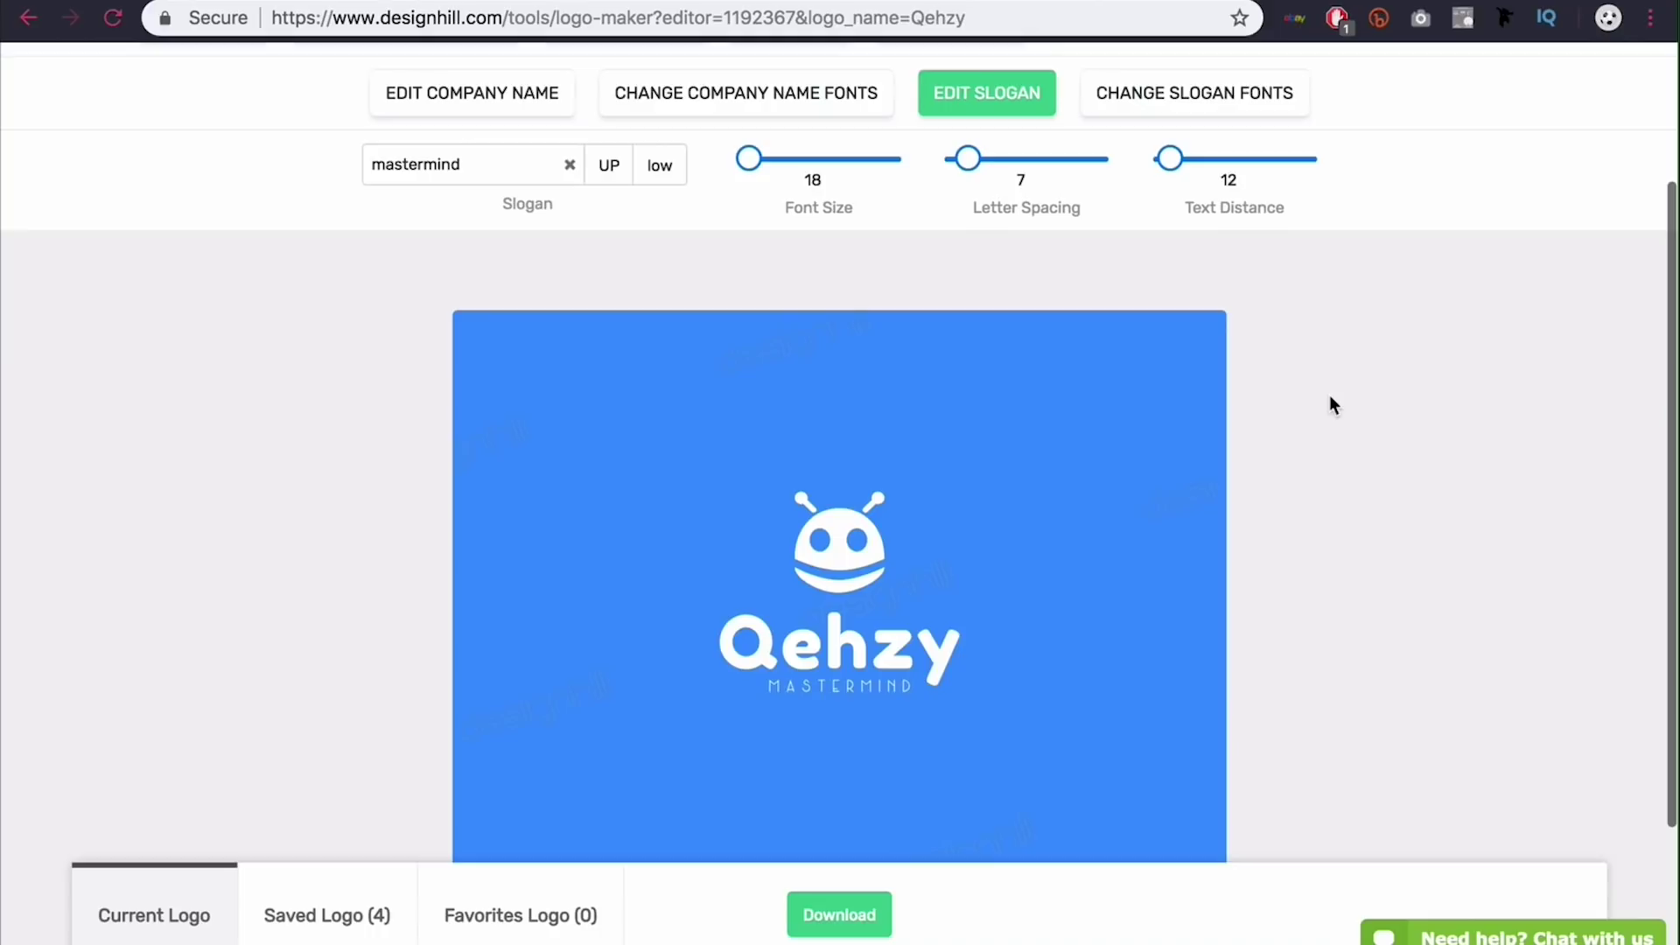
pyautogui.scroll(3, 1173, 472)
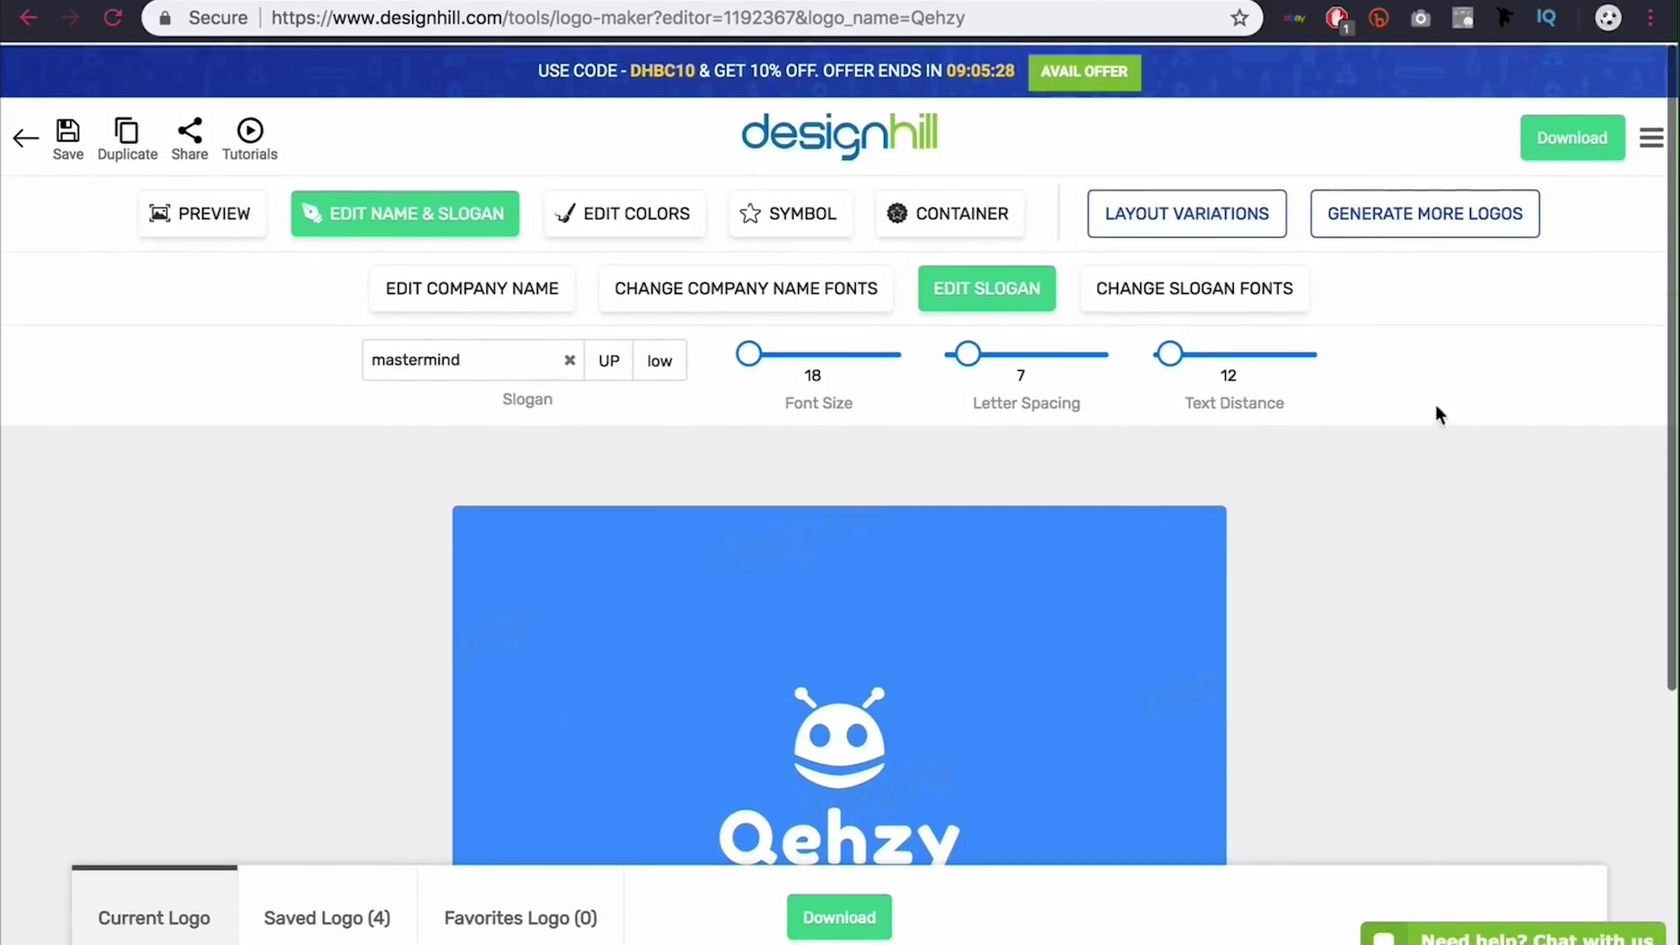
# Bring up the colour editing panel showing Background and the #f18a31 custom colour
pyautogui.click(636, 219)
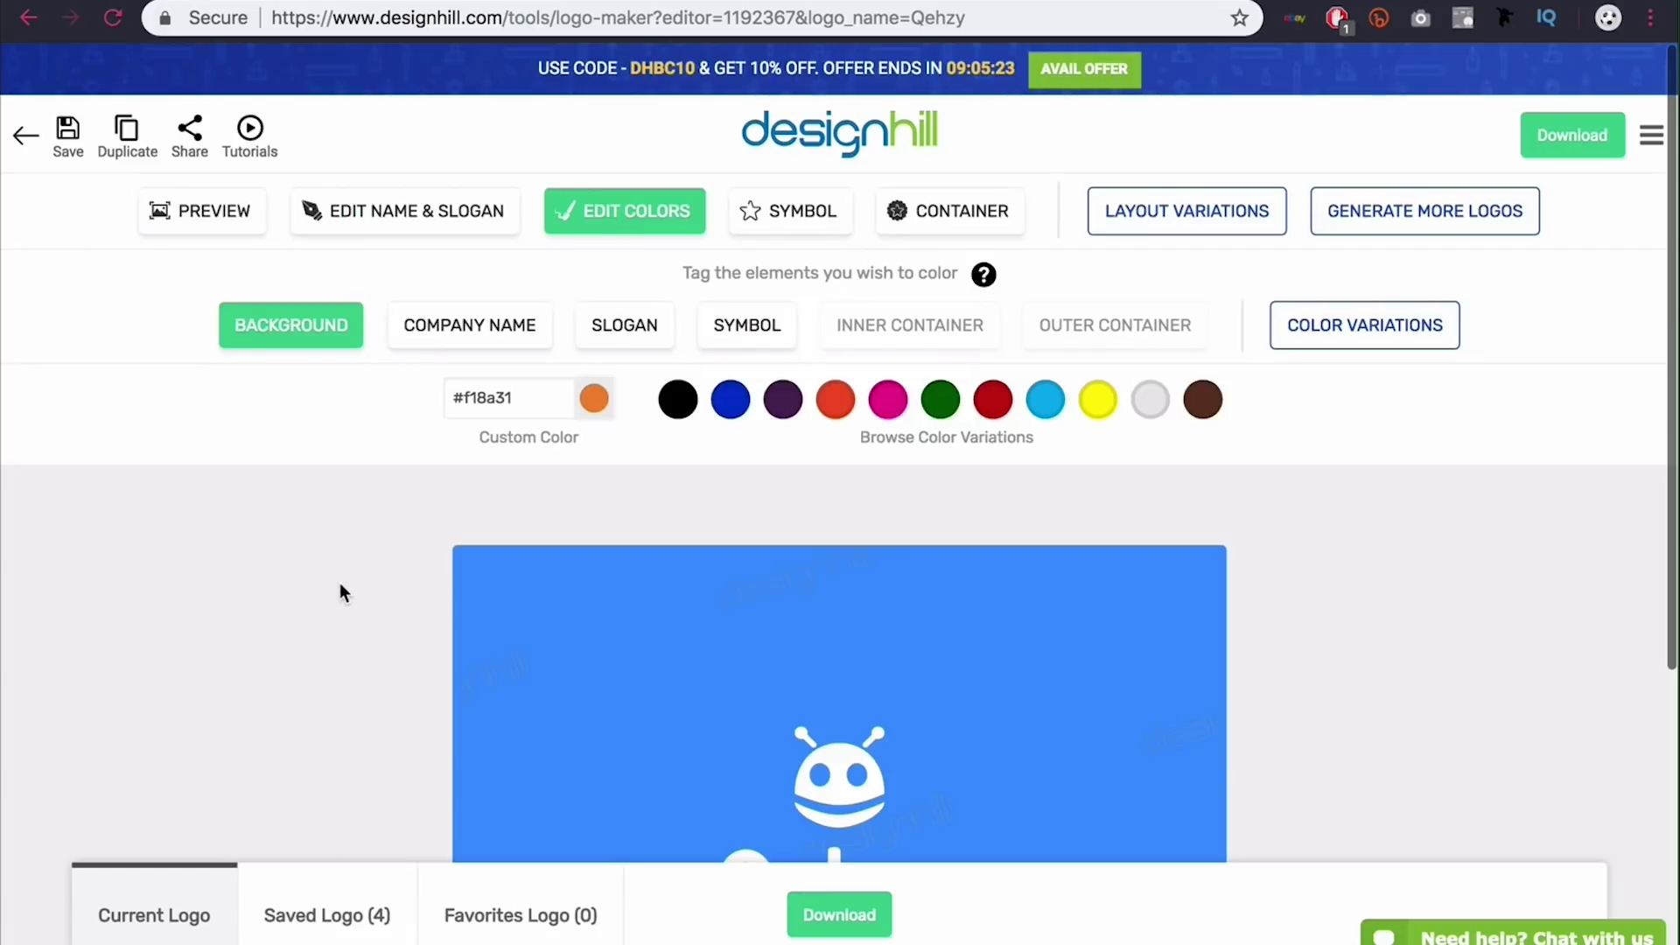
pyautogui.scroll(-3, 239, 633)
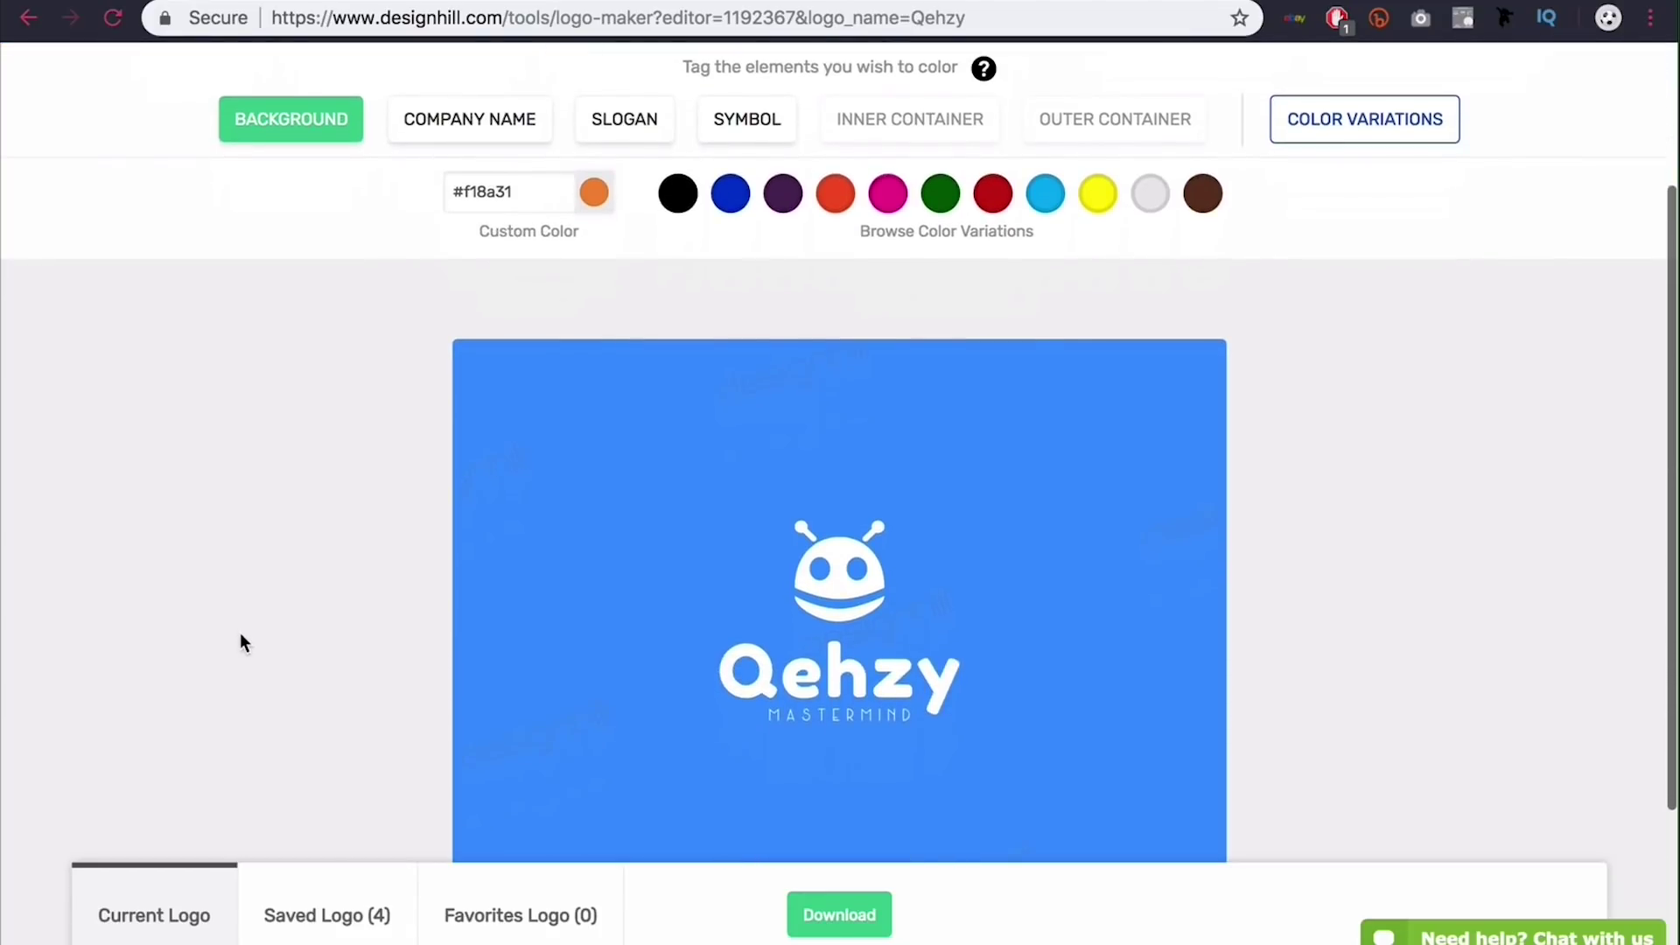
pyautogui.scroll(-1, 240, 634)
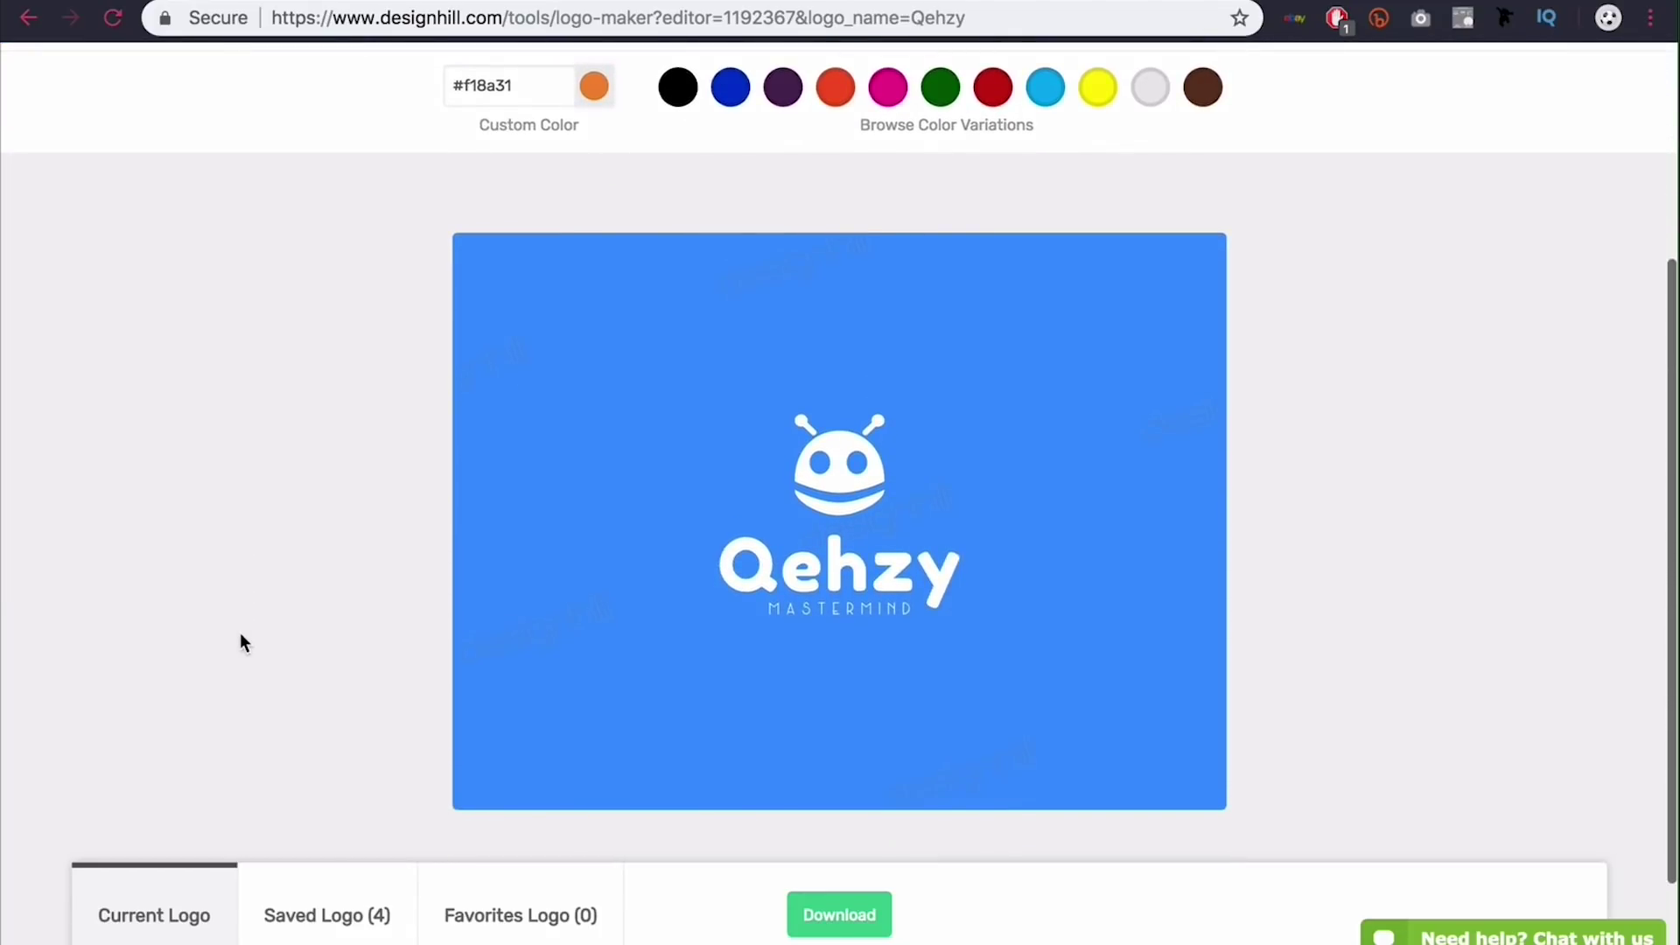
pyautogui.scroll(3, 240, 643)
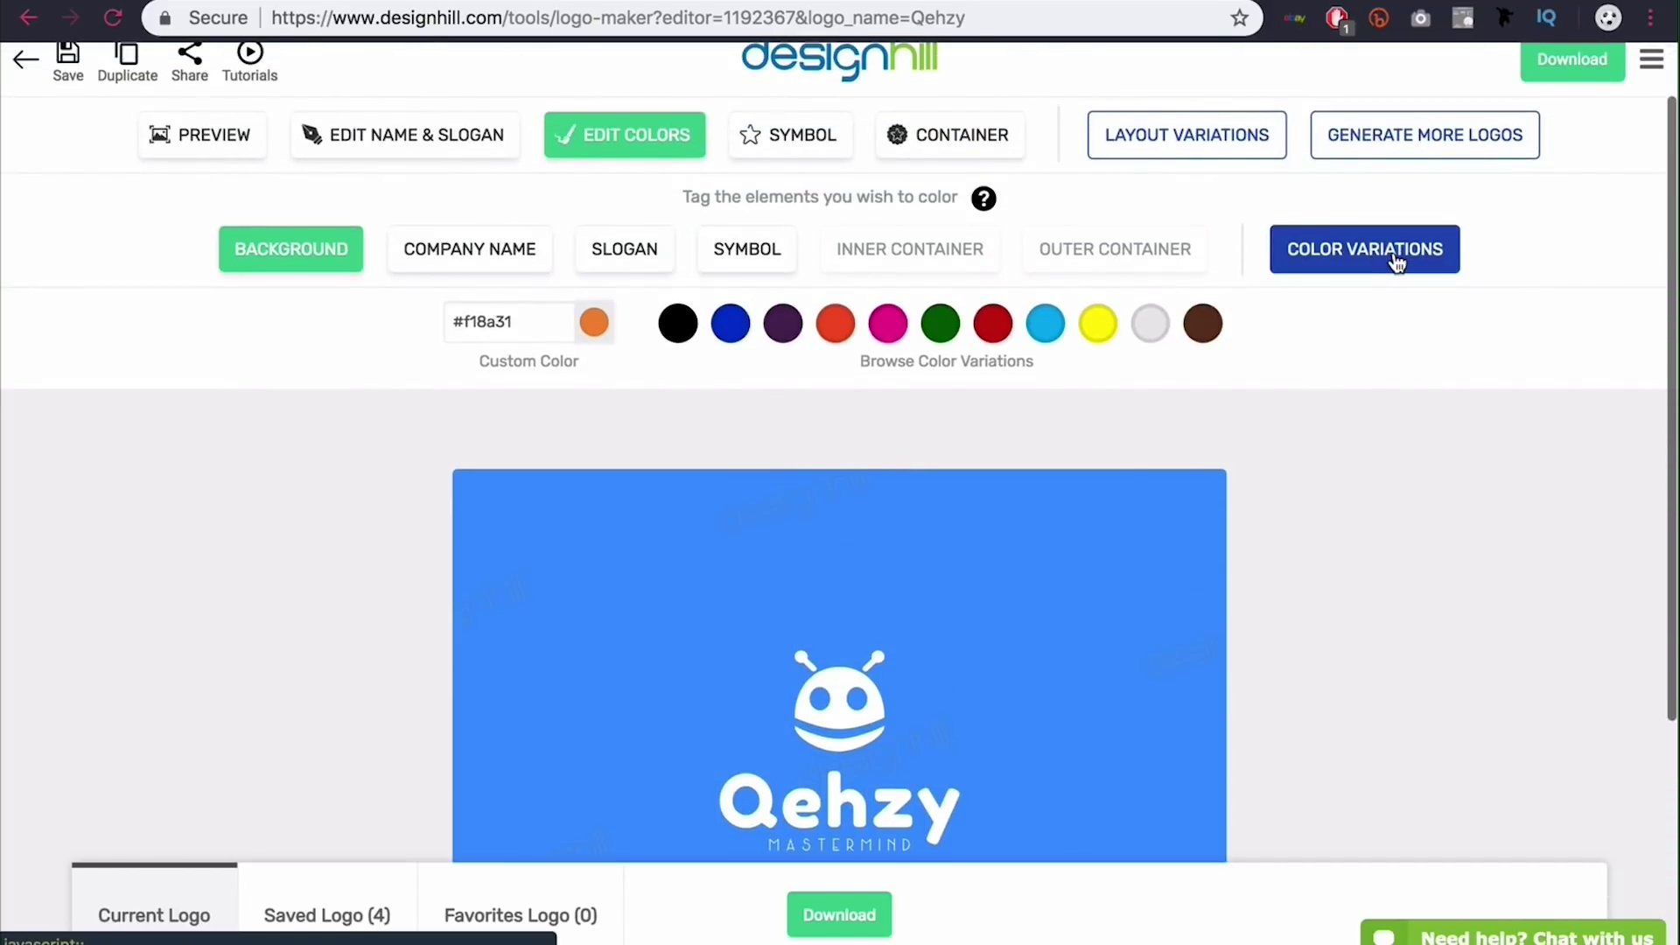
# Browse the logo's colour variation cards, loading more options
pyautogui.click(1343, 255)
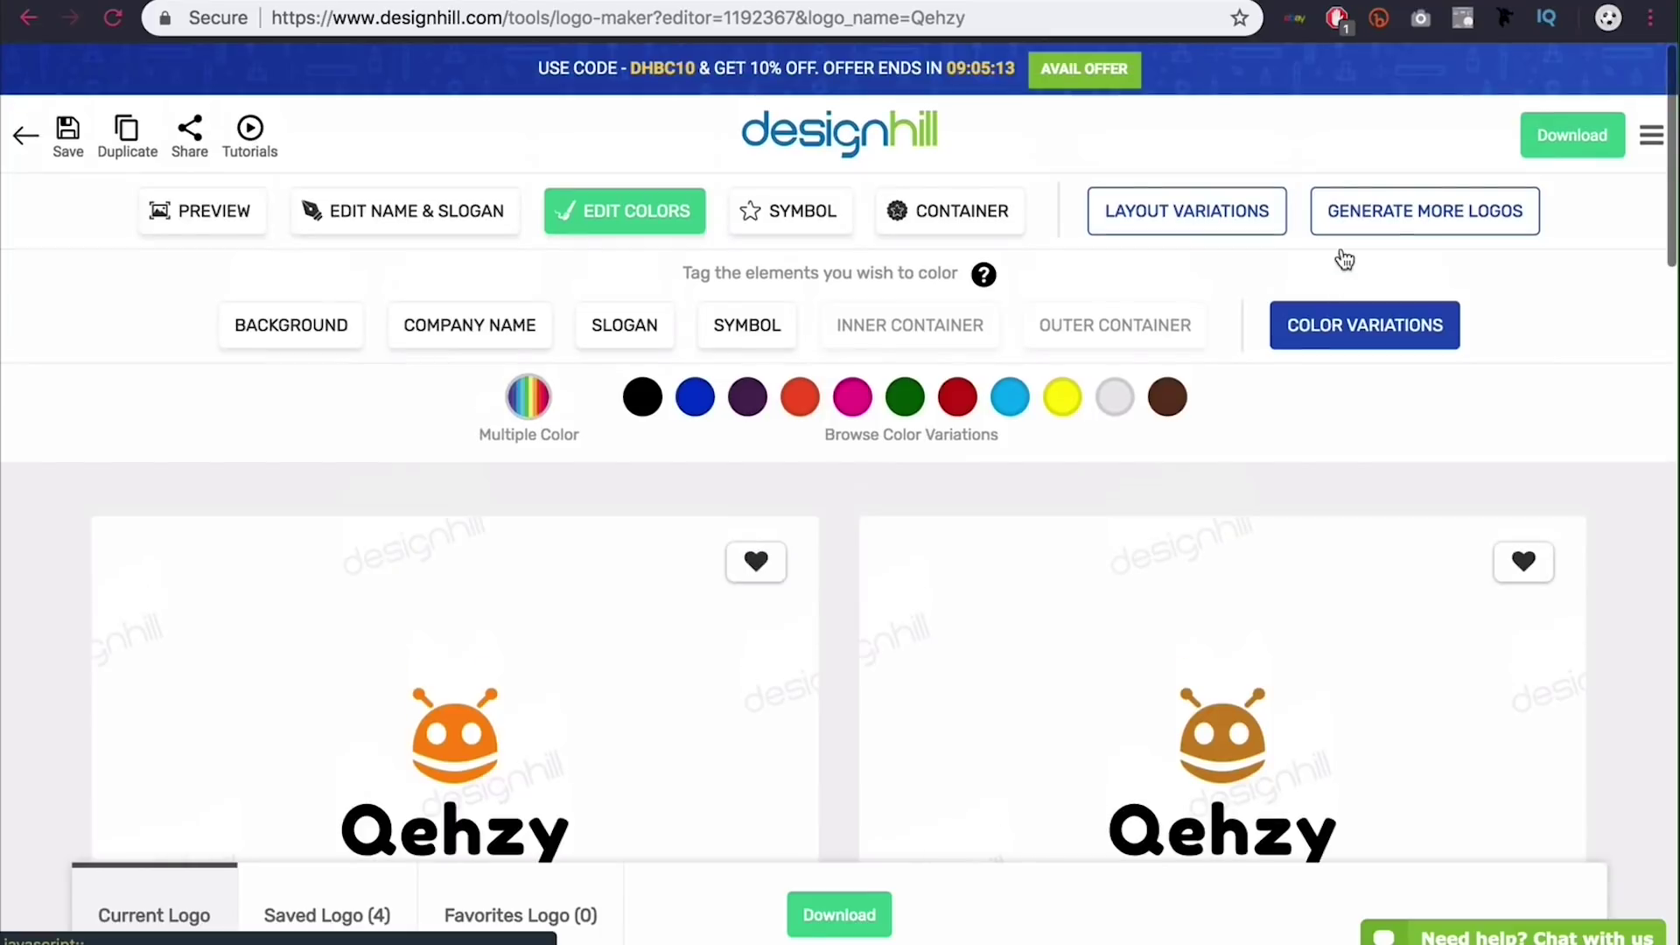
pyautogui.scroll(-20, 838, 628)
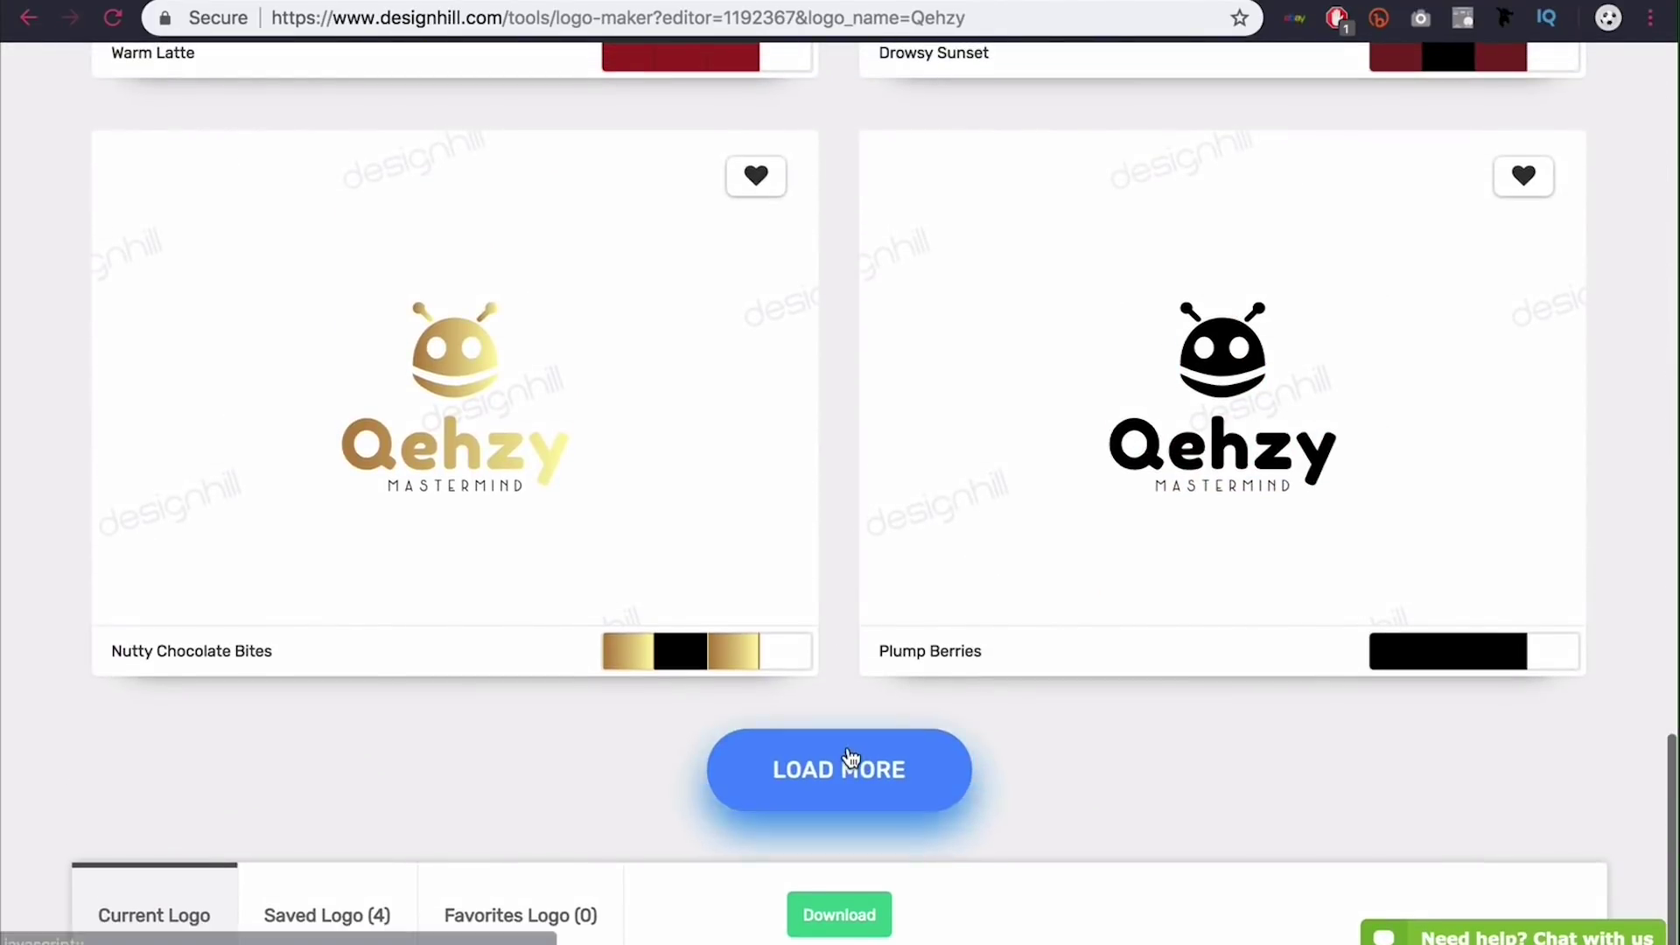
pyautogui.click(851, 758)
pyautogui.scroll(-15, 826, 613)
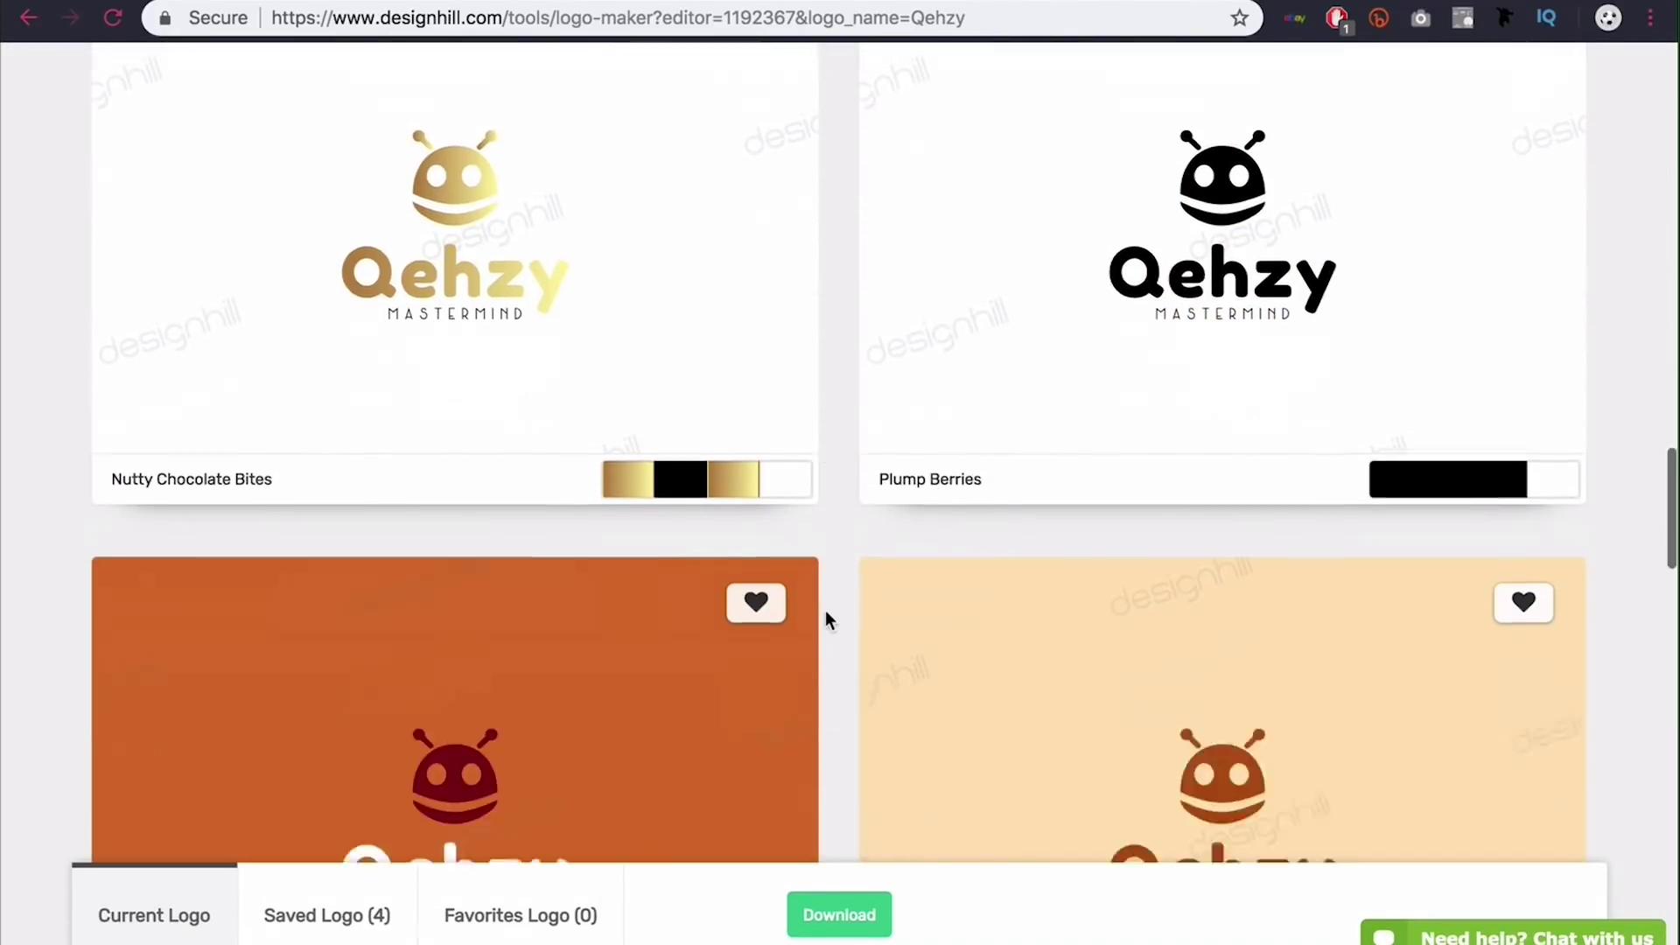
pyautogui.scroll(-10, 826, 619)
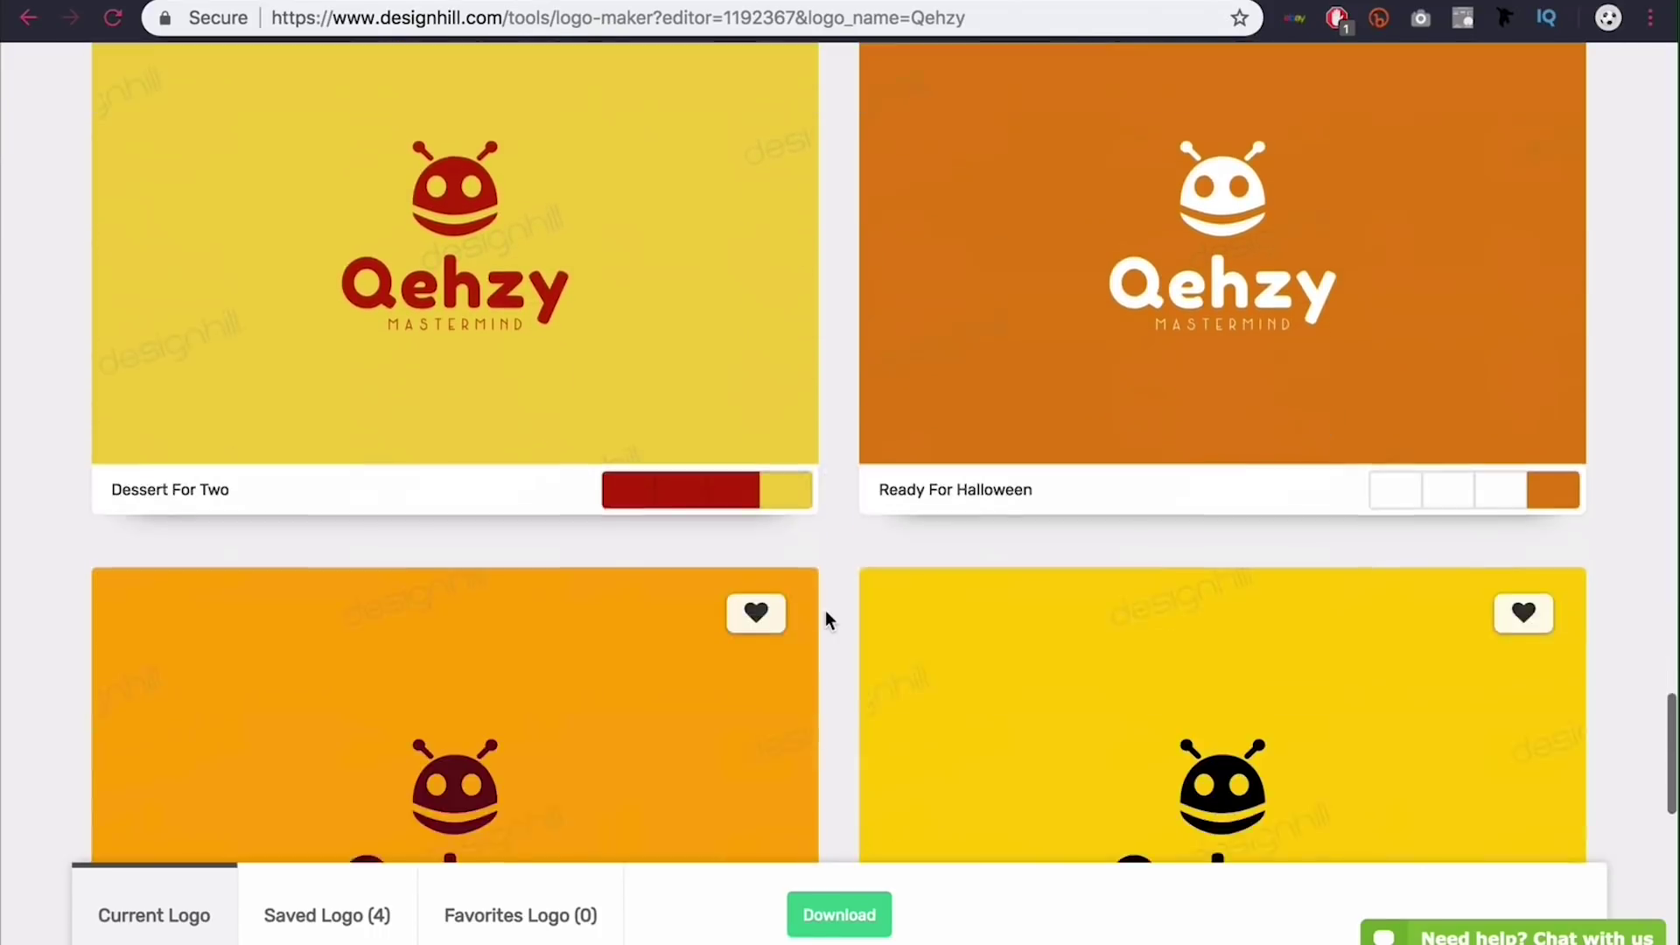
pyautogui.scroll(-5, 825, 611)
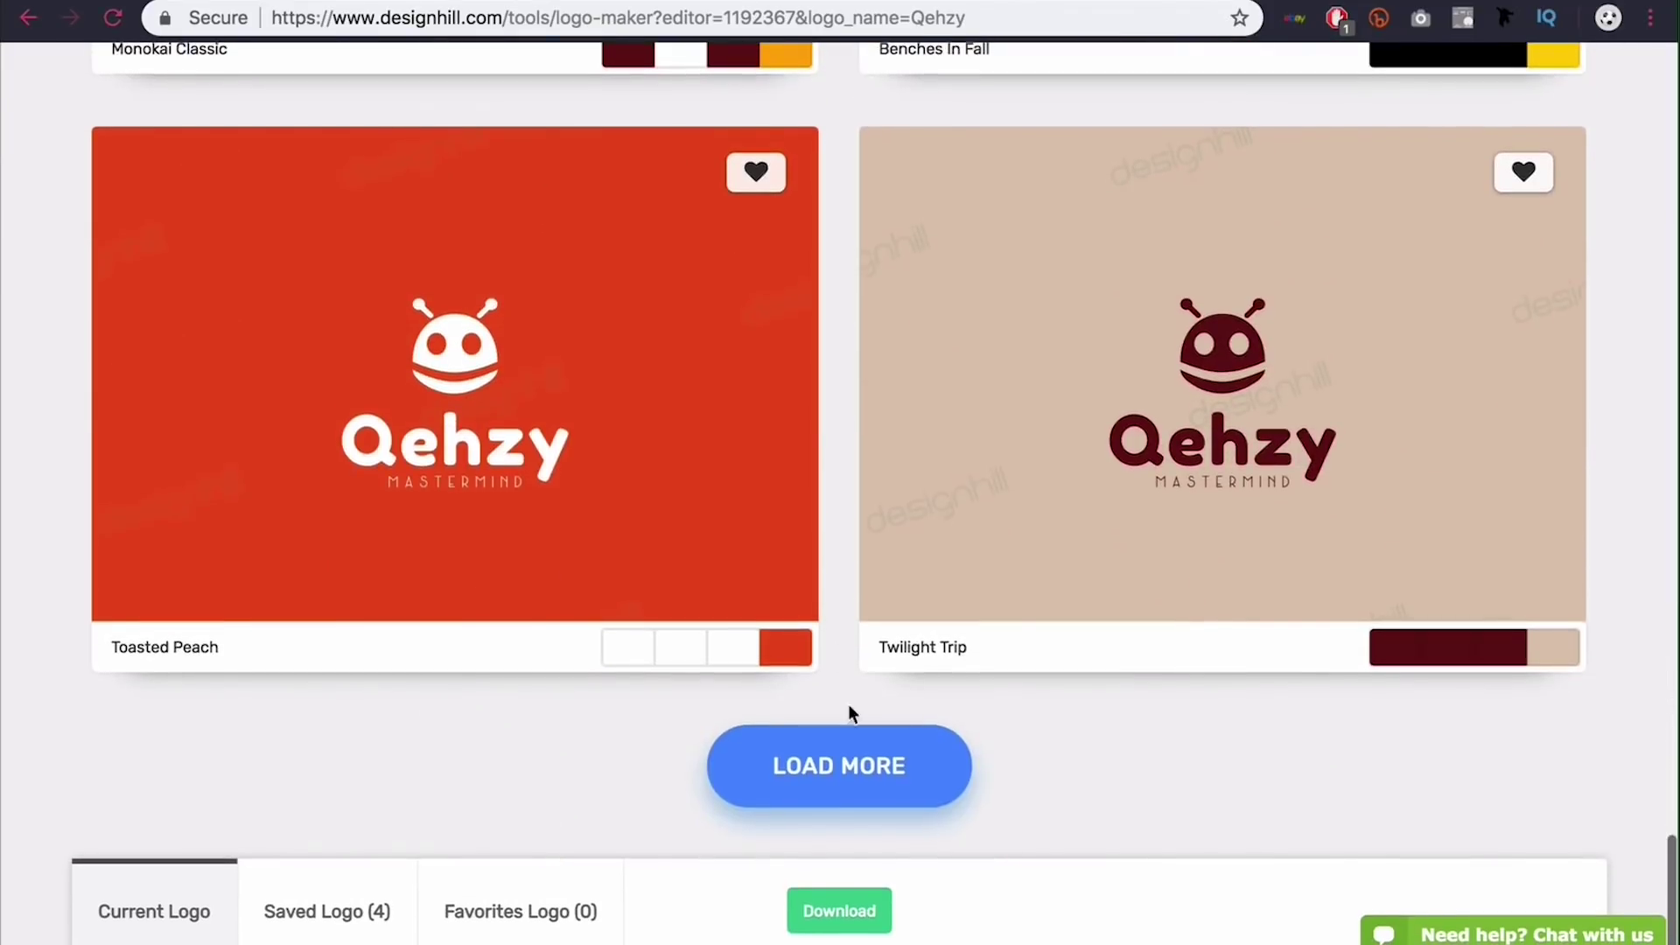
pyautogui.scroll(-10, 826, 629)
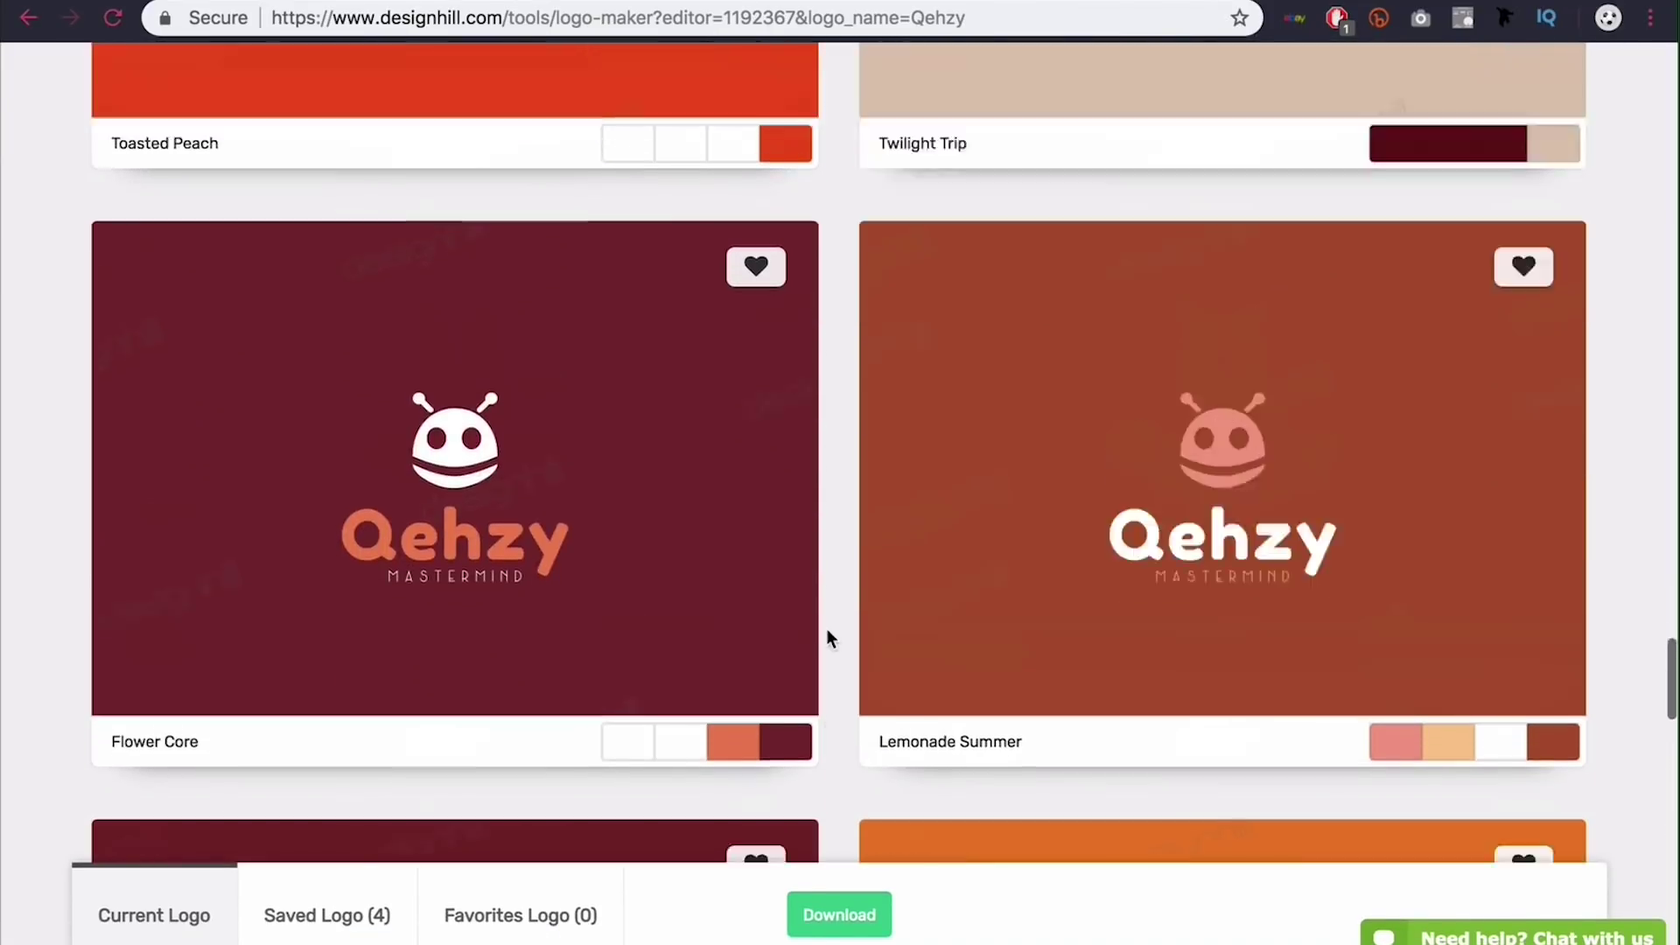
pyautogui.scroll(20, 826, 628)
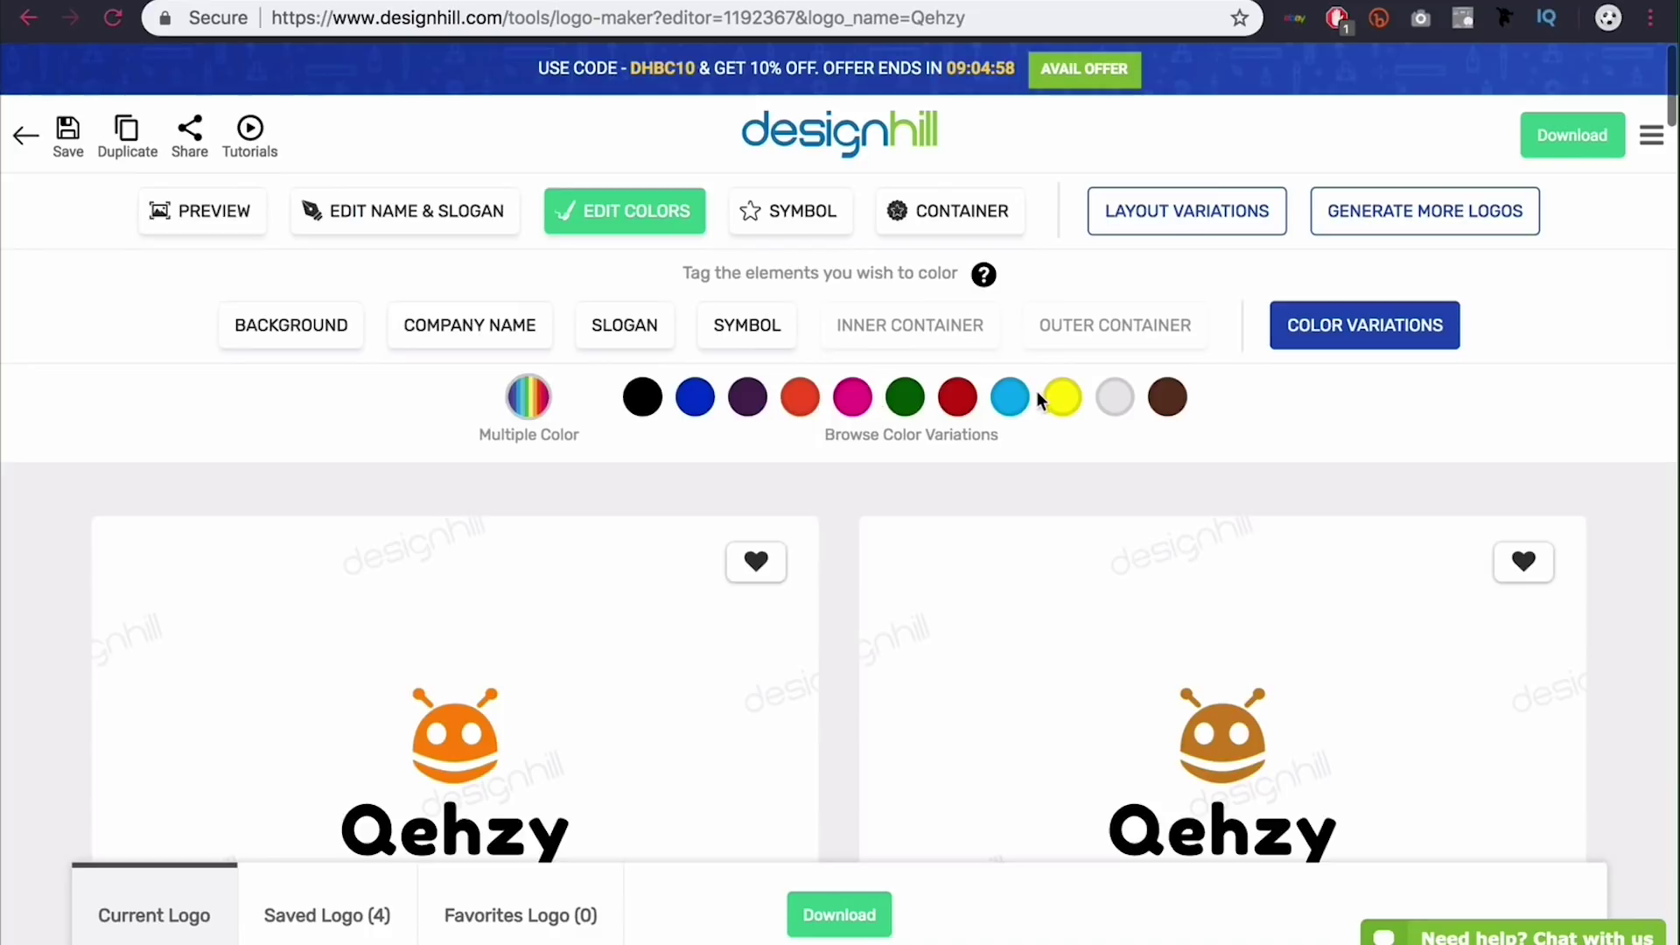
# Look through the yellow-based colour variations of the logo
pyautogui.click(1063, 401)
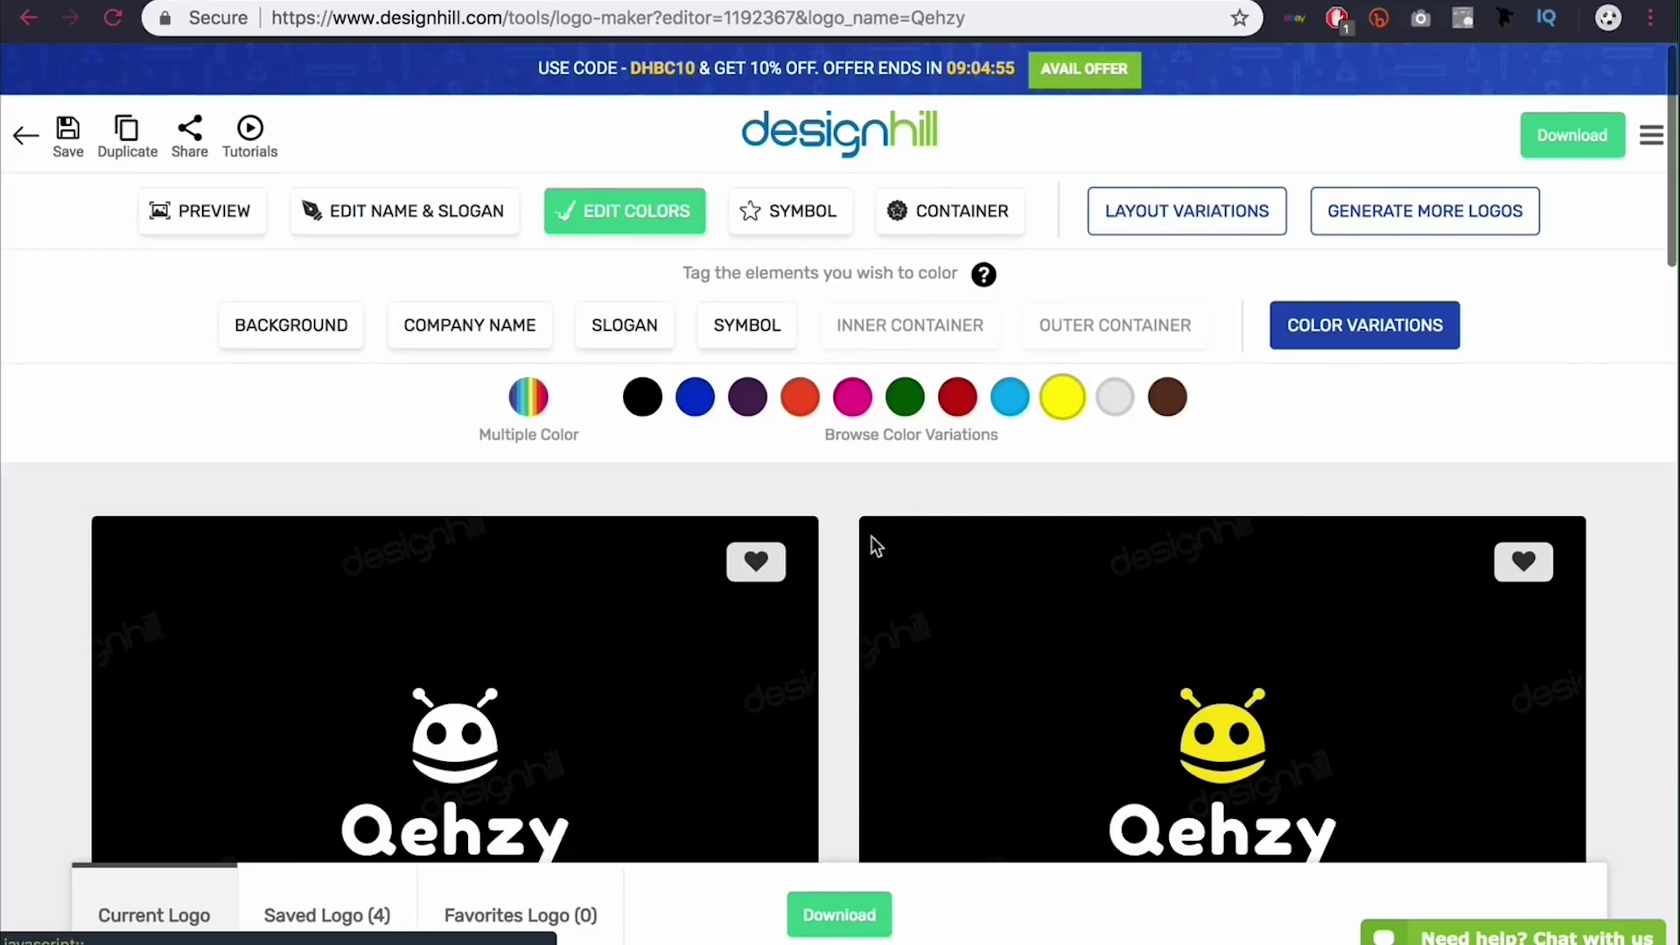
pyautogui.scroll(-20, 830, 575)
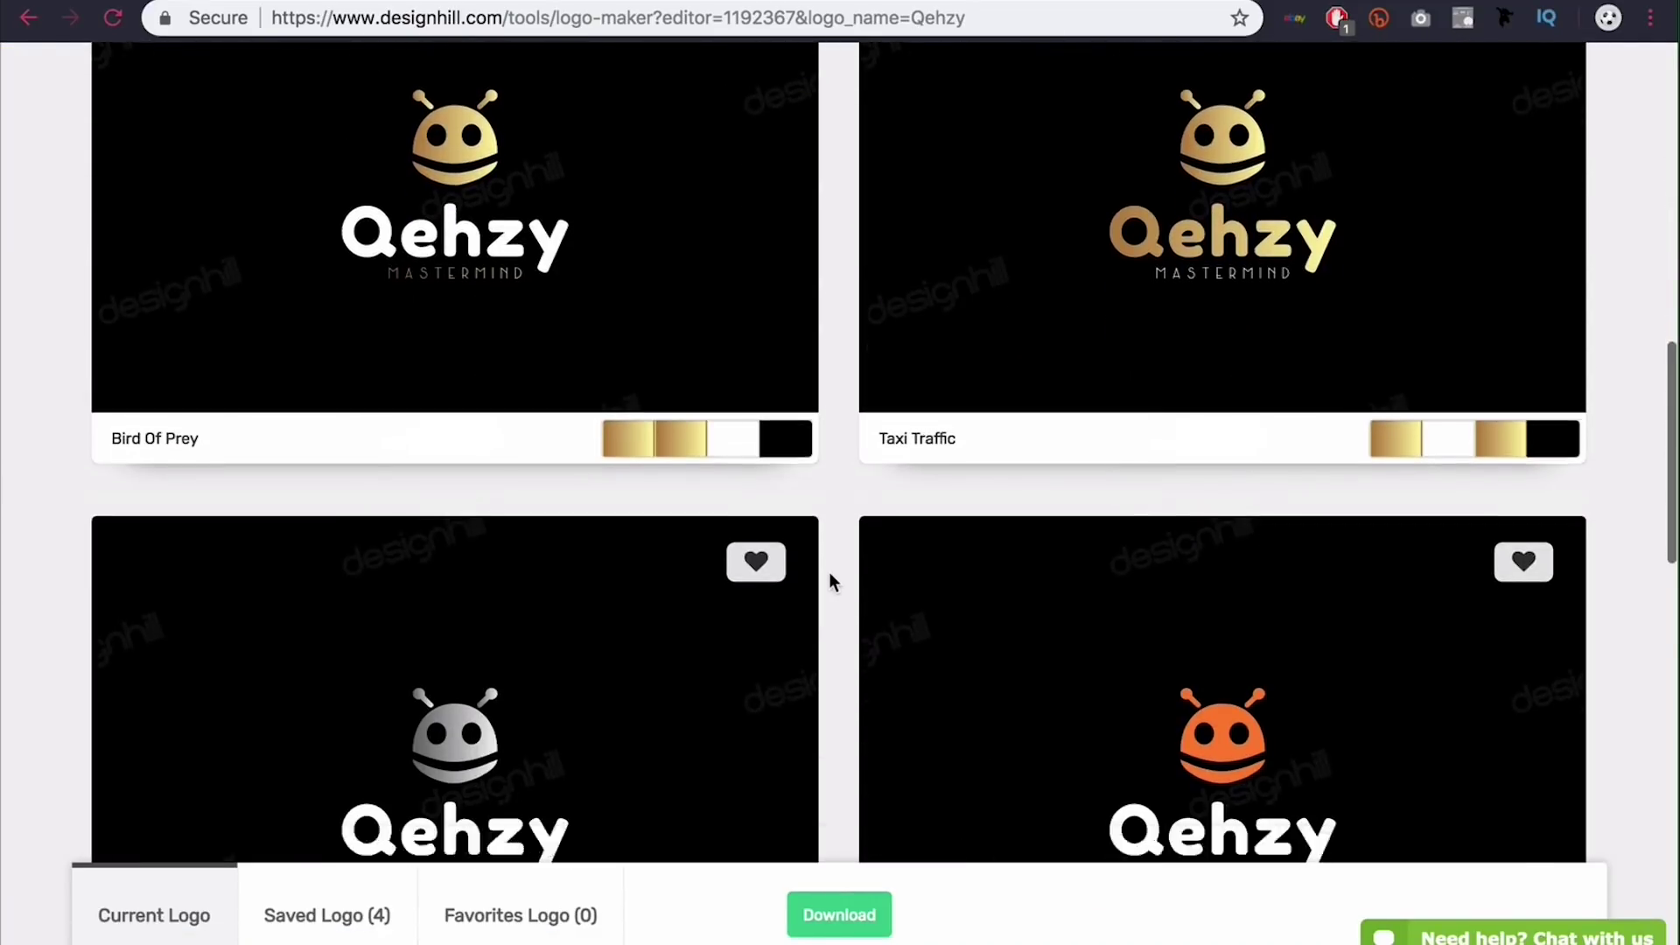
pyautogui.scroll(-15, 829, 574)
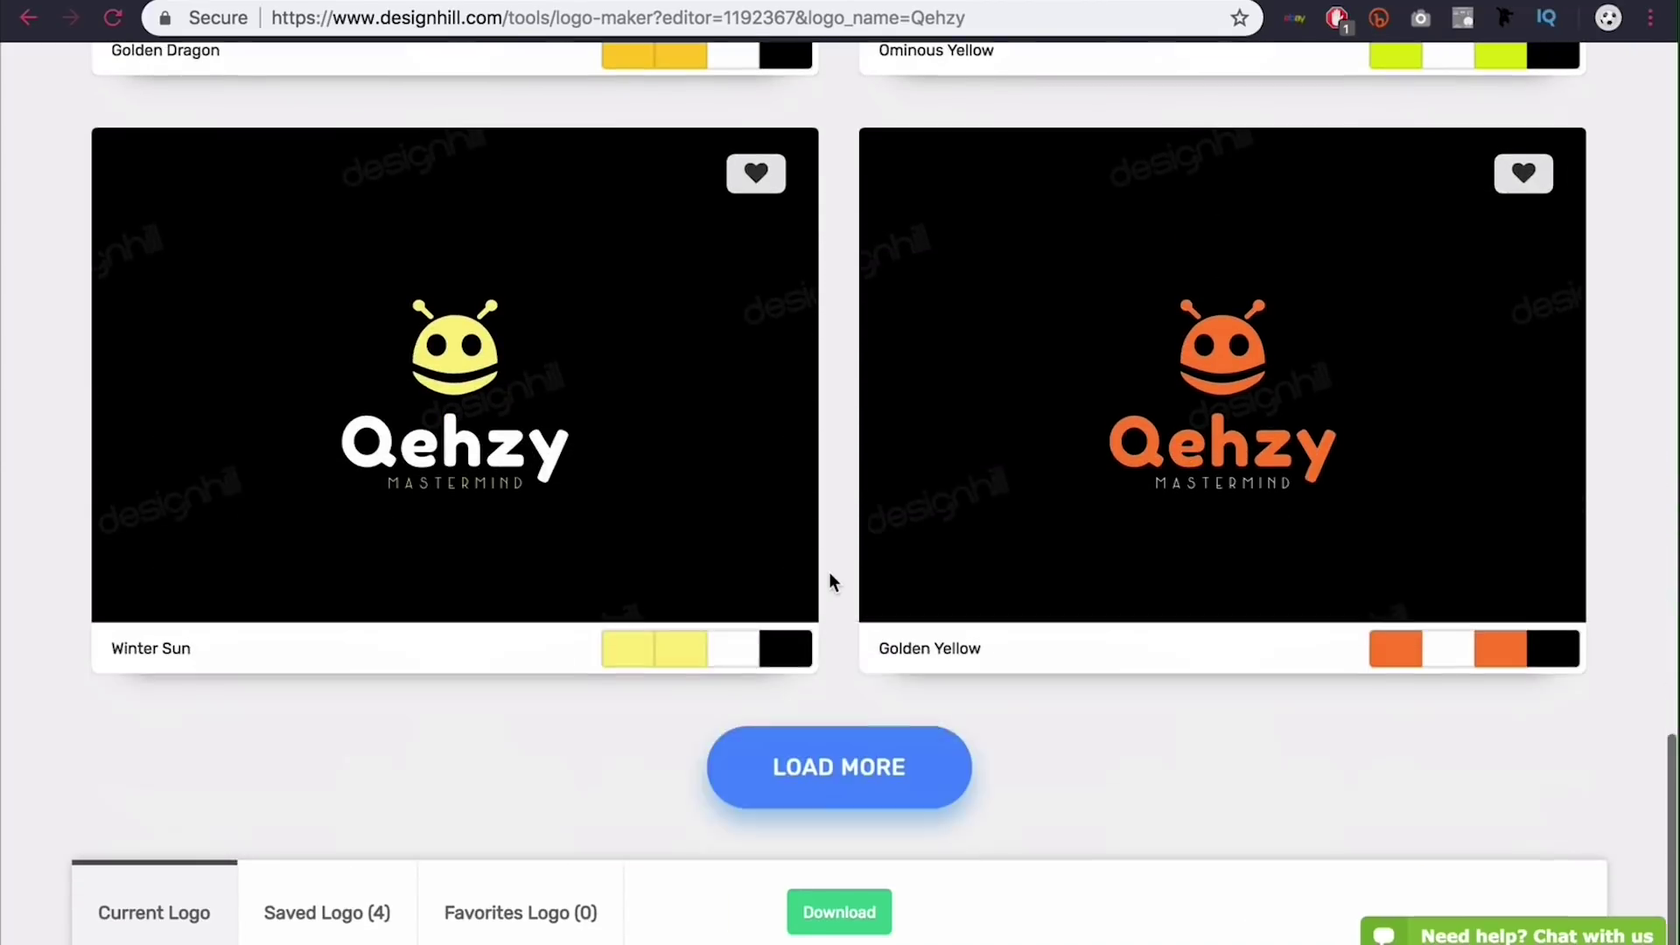
pyautogui.scroll(20, 828, 571)
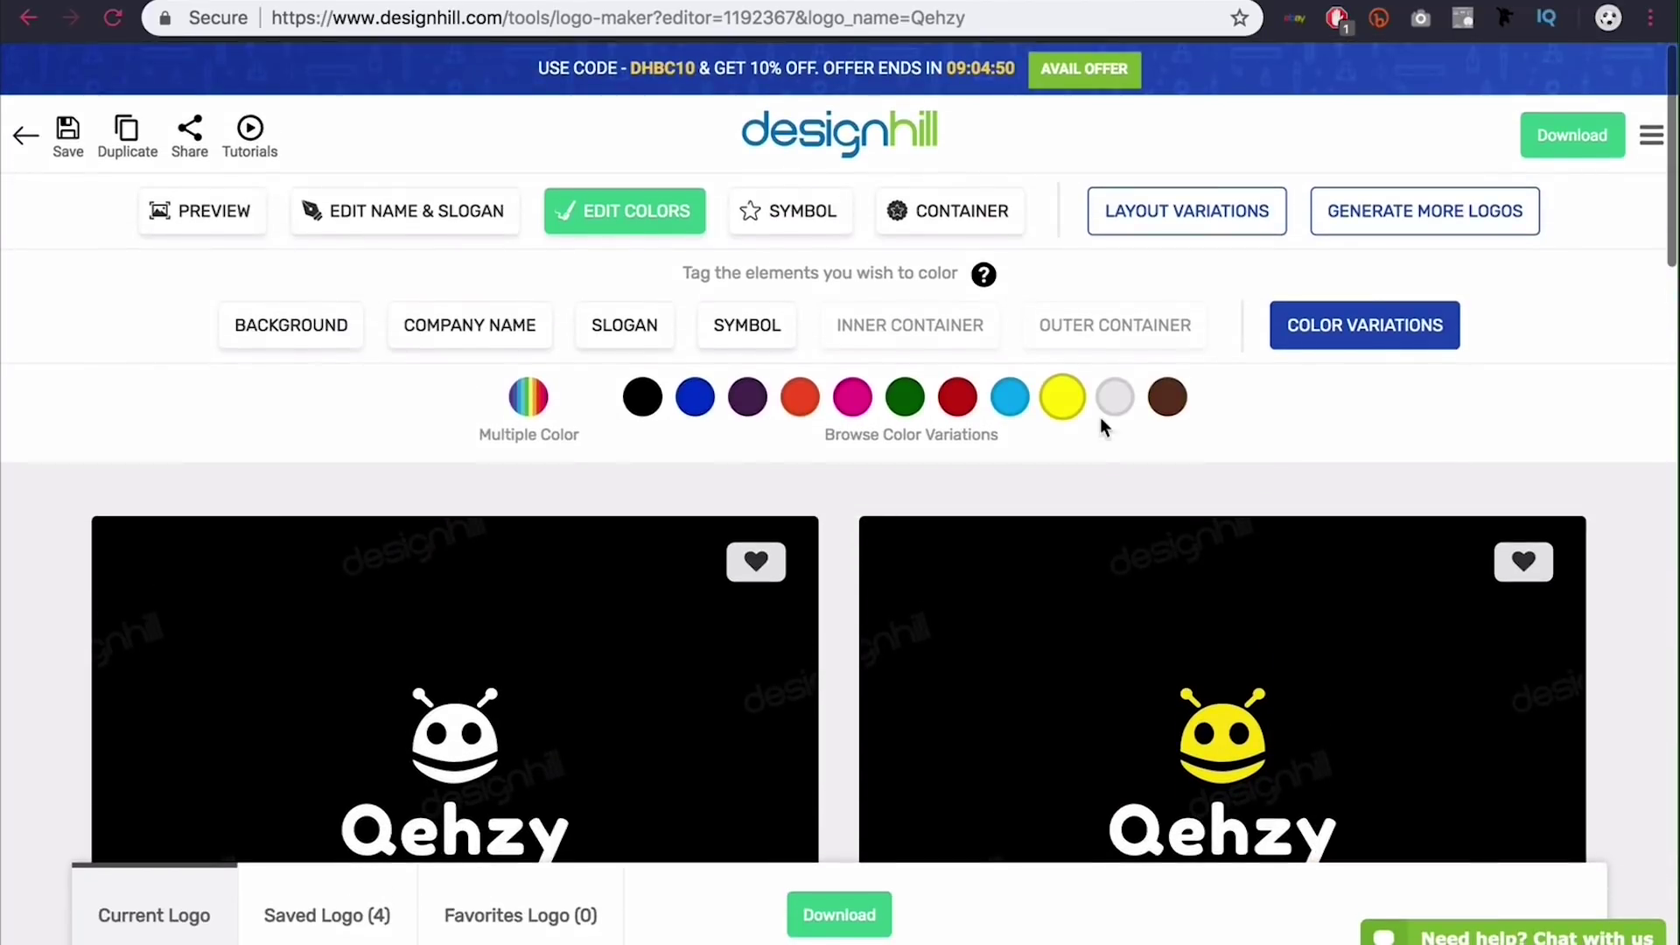
pyautogui.scroll(-3, 815, 605)
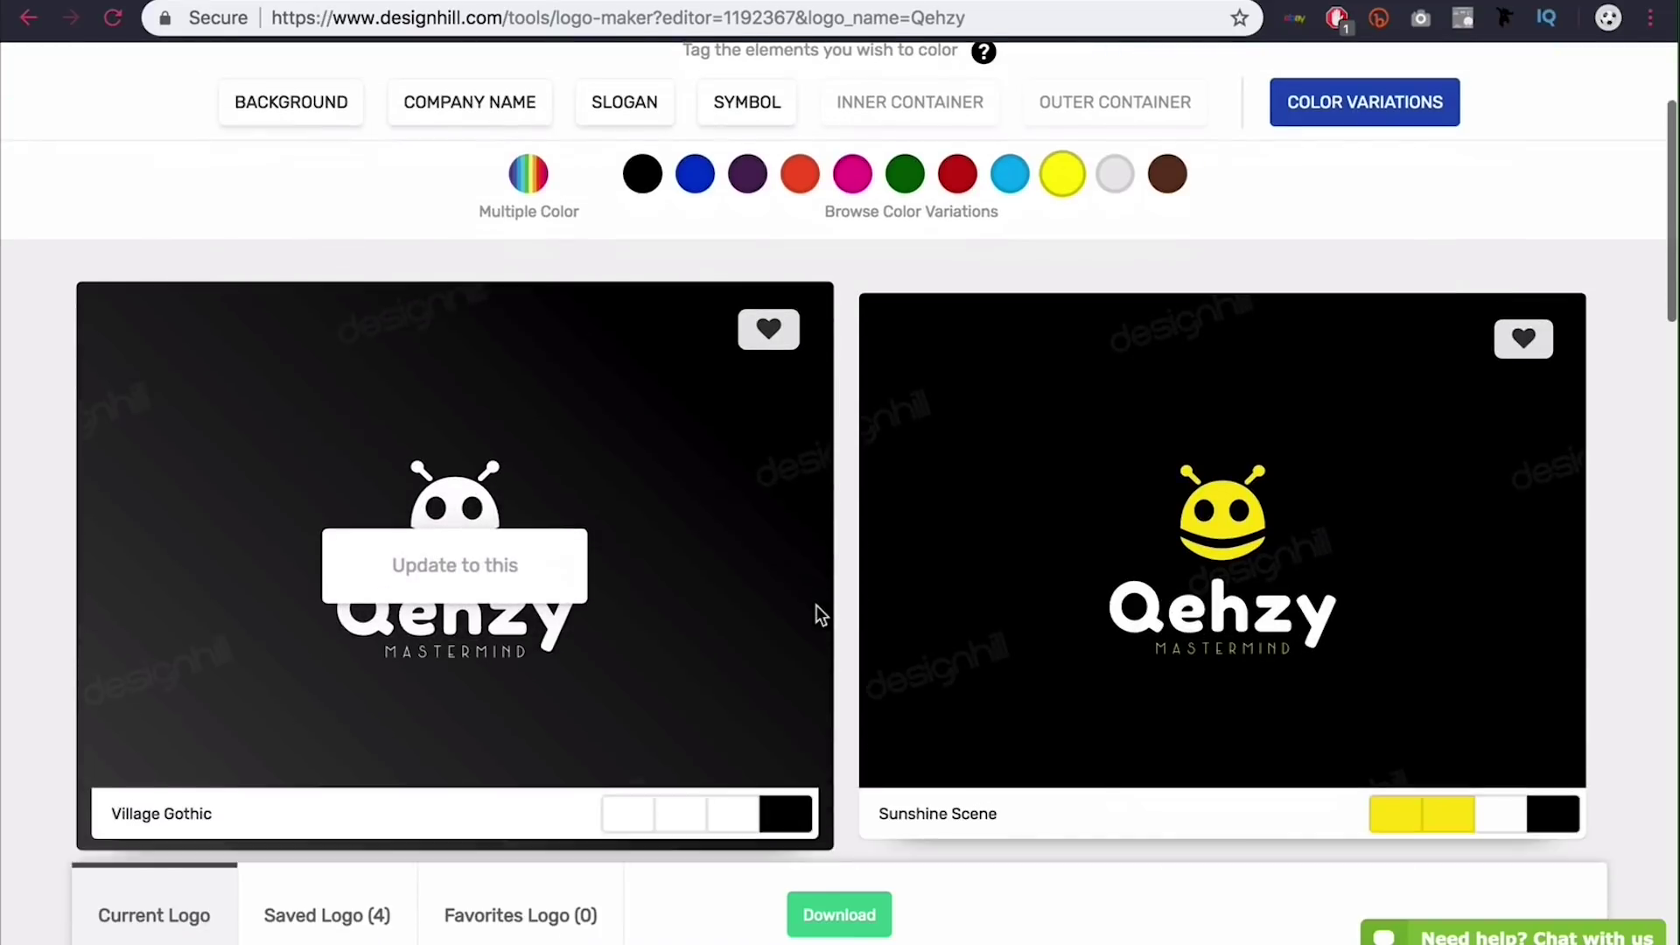
pyautogui.scroll(3, 852, 312)
pyautogui.scroll(-1, 901, 315)
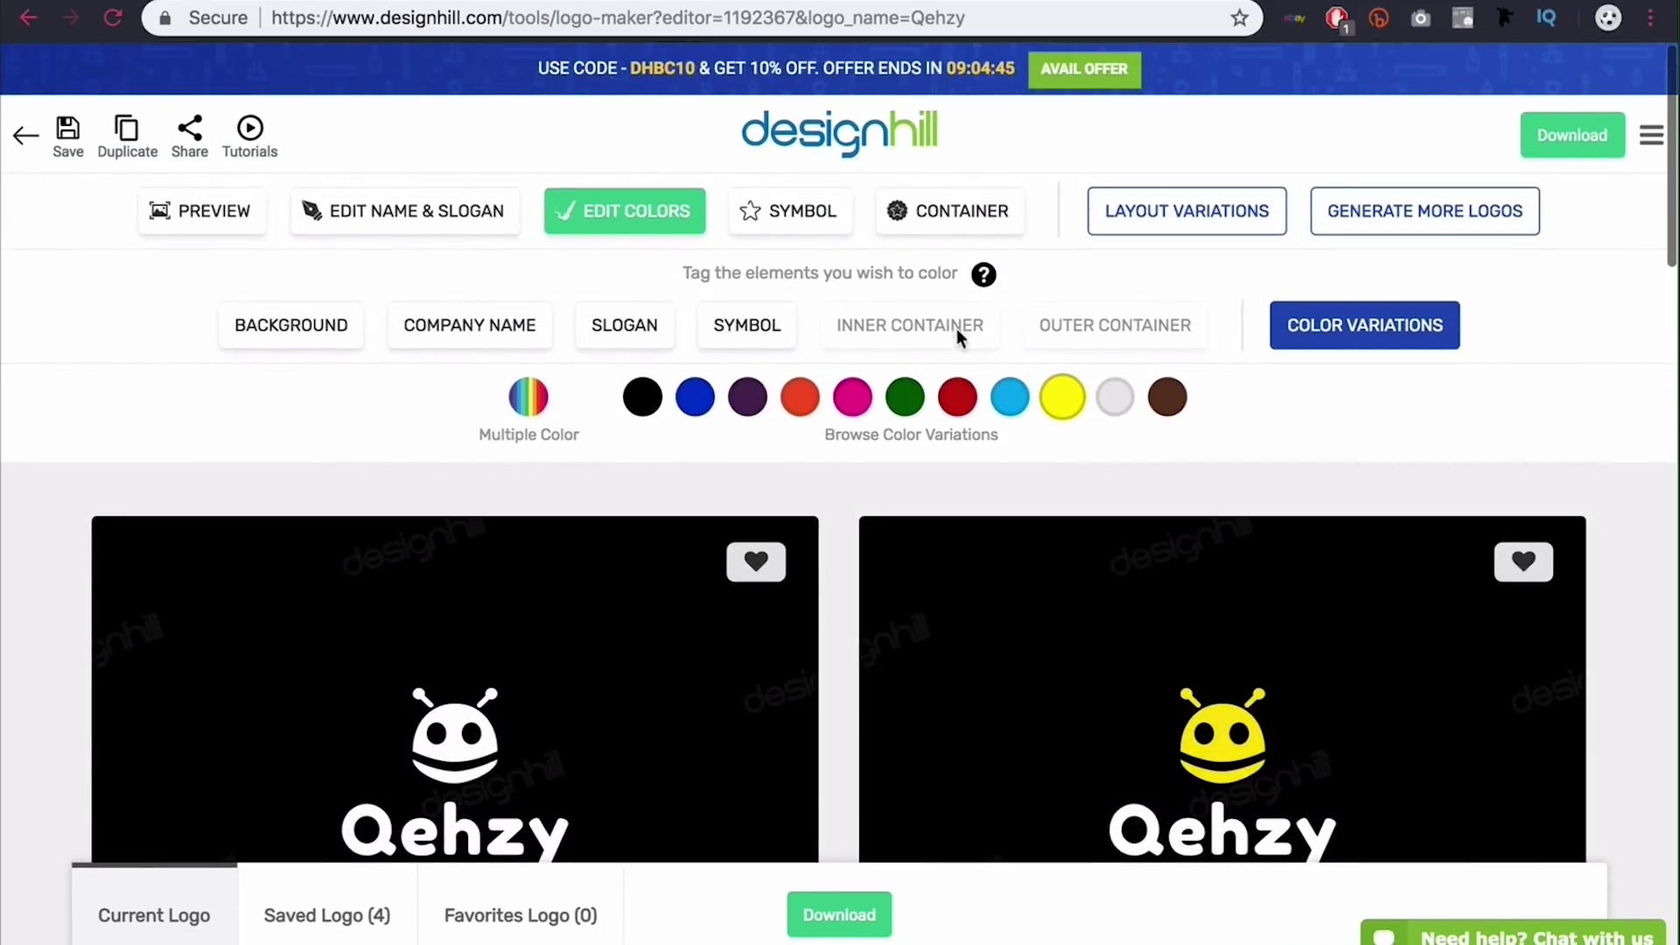
# Look through the multi-colour variations, including the orange and brown versions
pyautogui.click(528, 398)
pyautogui.scroll(-5, 880, 511)
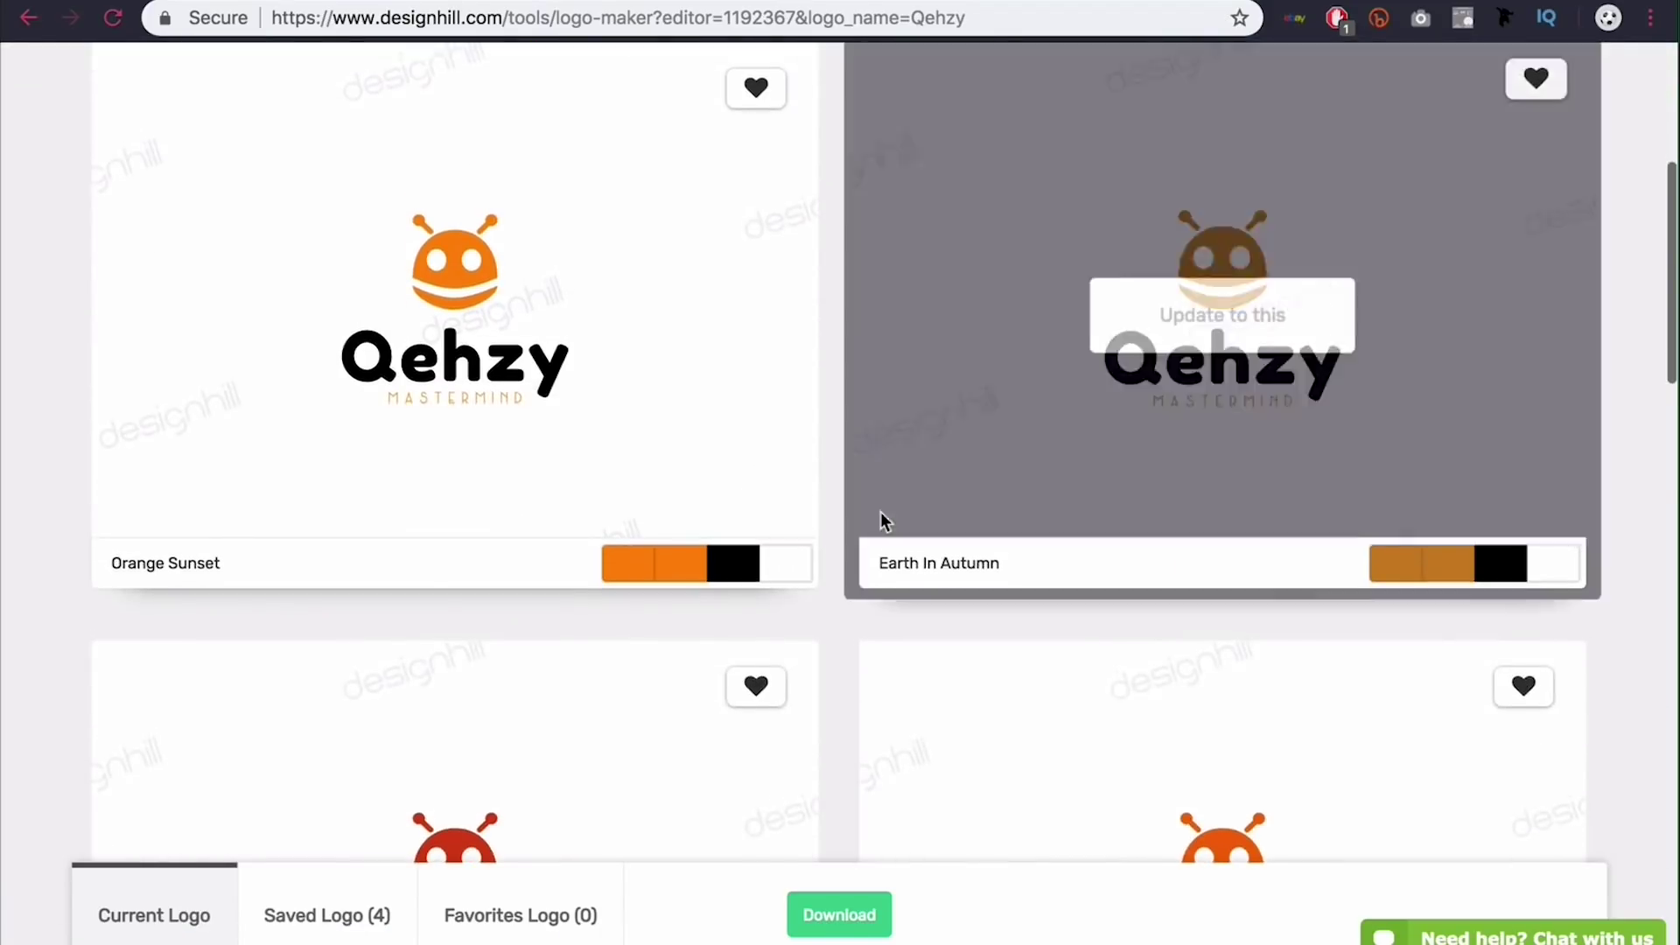
pyautogui.scroll(5, 880, 512)
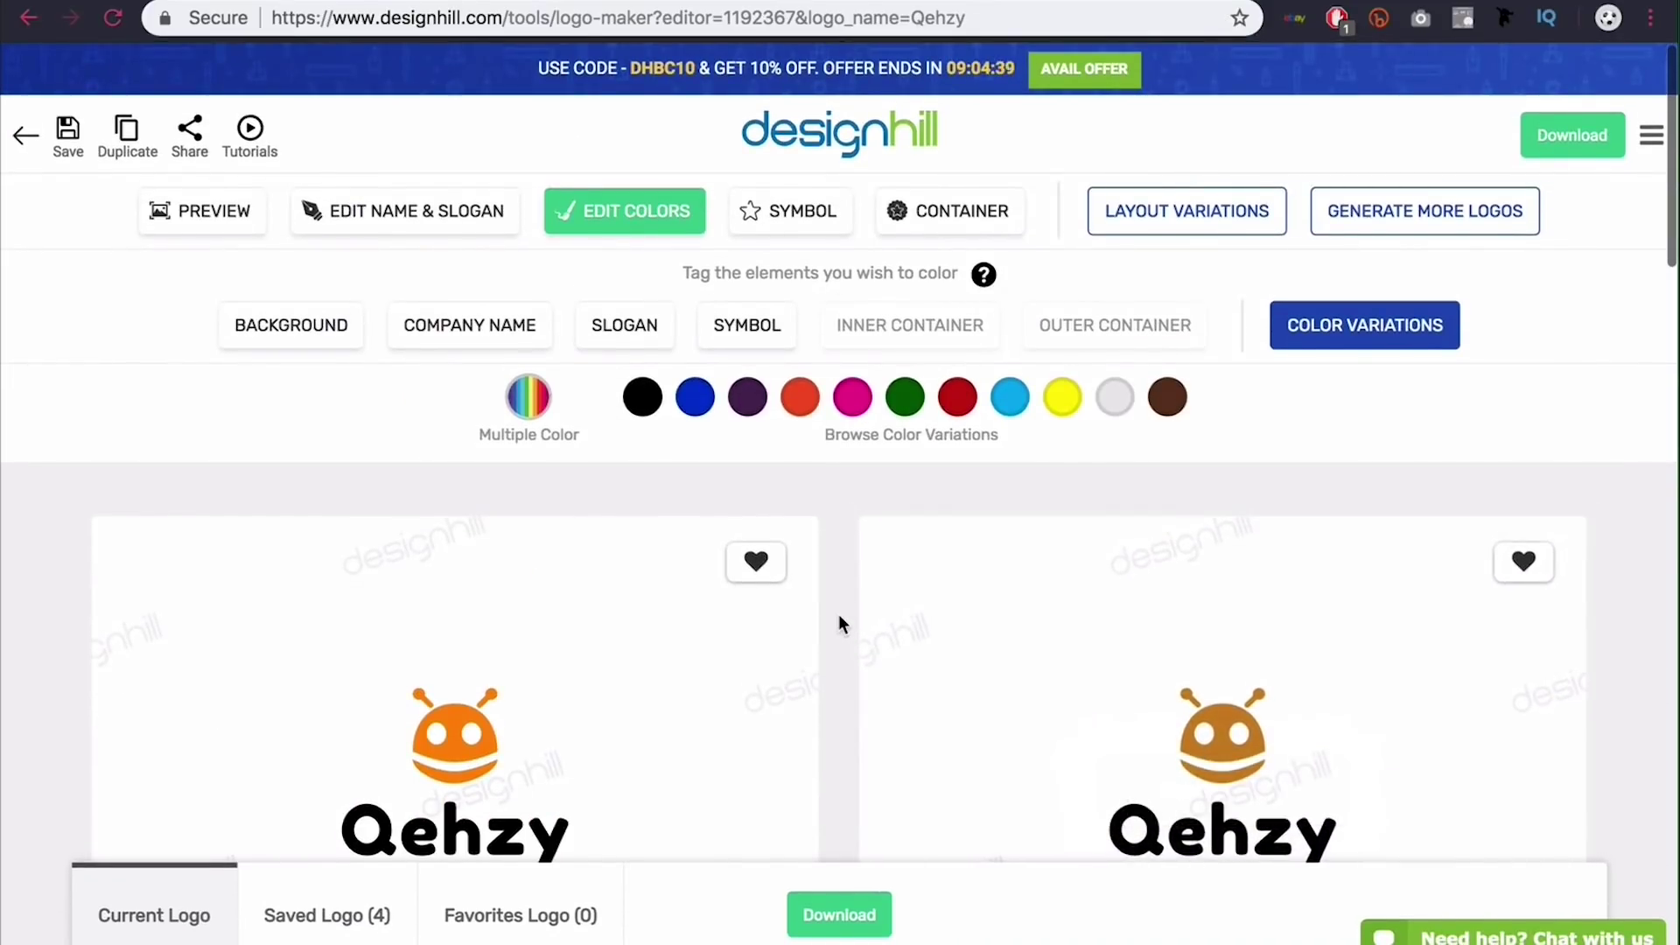
pyautogui.scroll(-15, 839, 616)
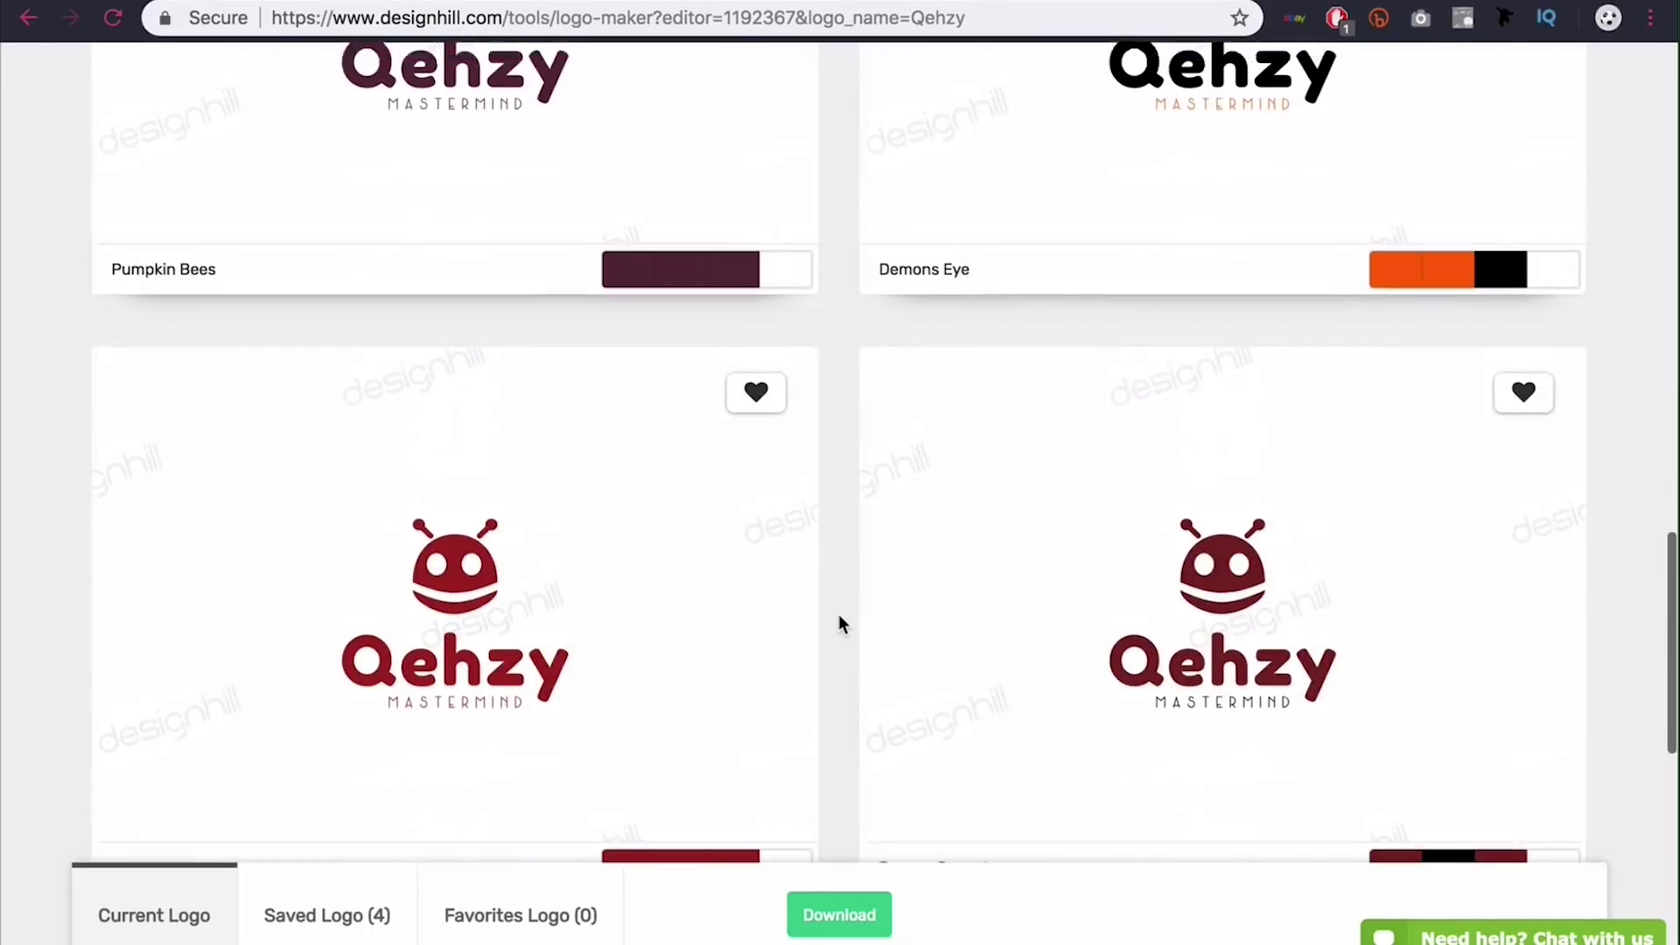
pyautogui.scroll(15, 838, 614)
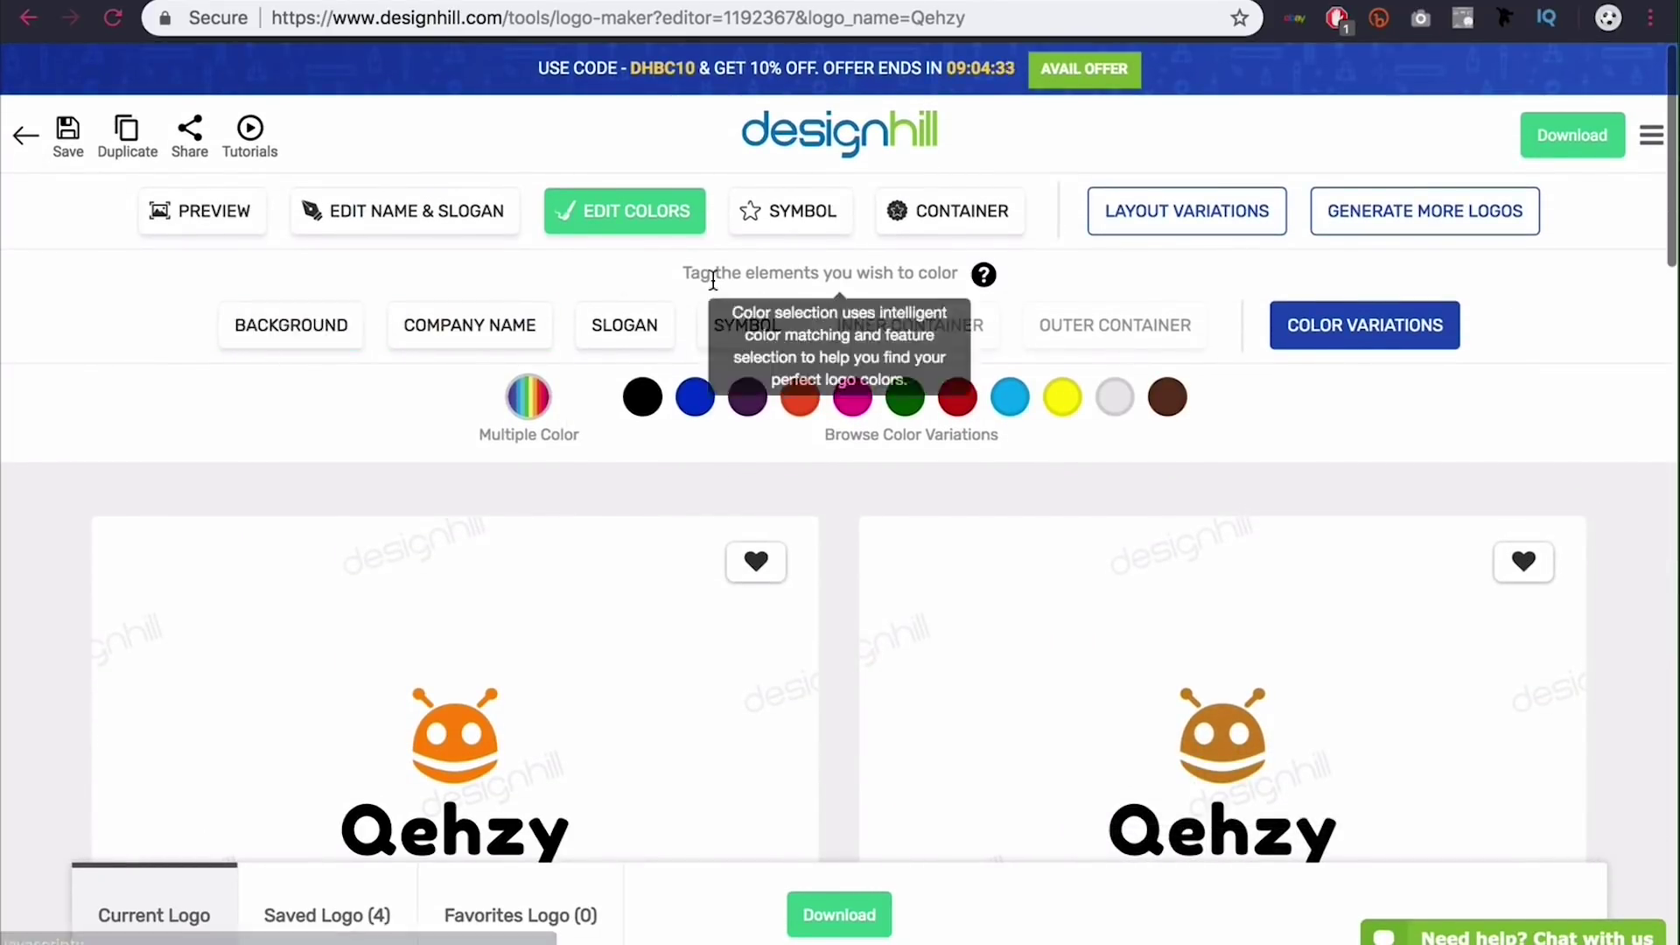
pyautogui.click(332, 319)
# Tag the background and preview the logo on black backgrounds
pyautogui.click(326, 330)
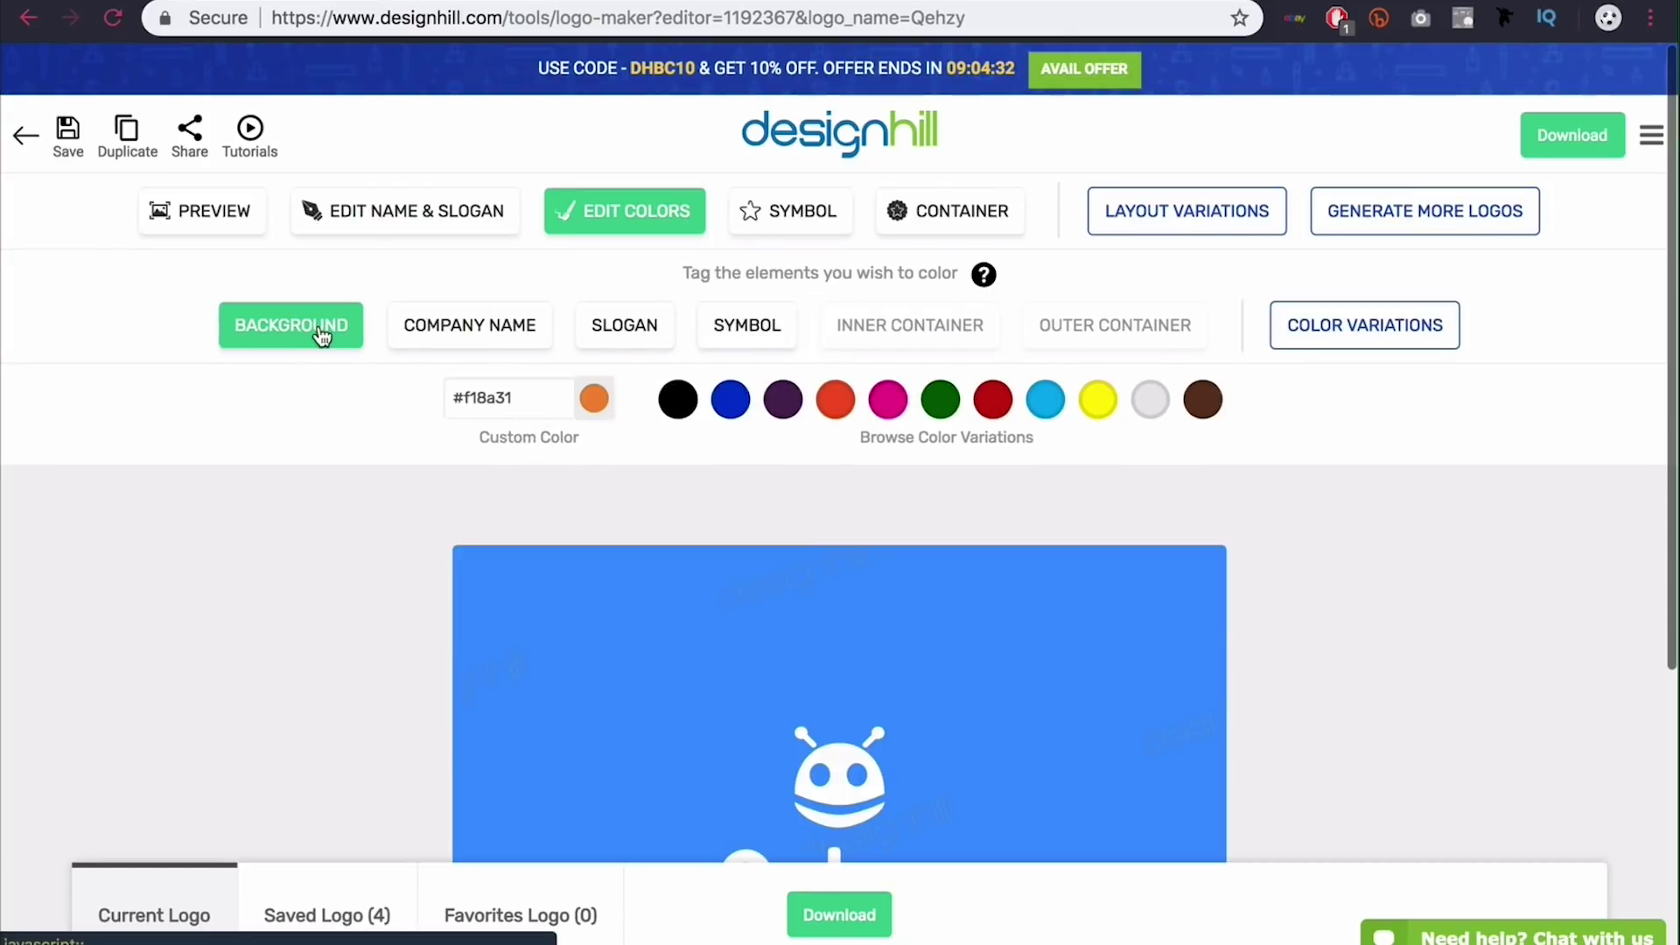
pyautogui.scroll(-1, 844, 409)
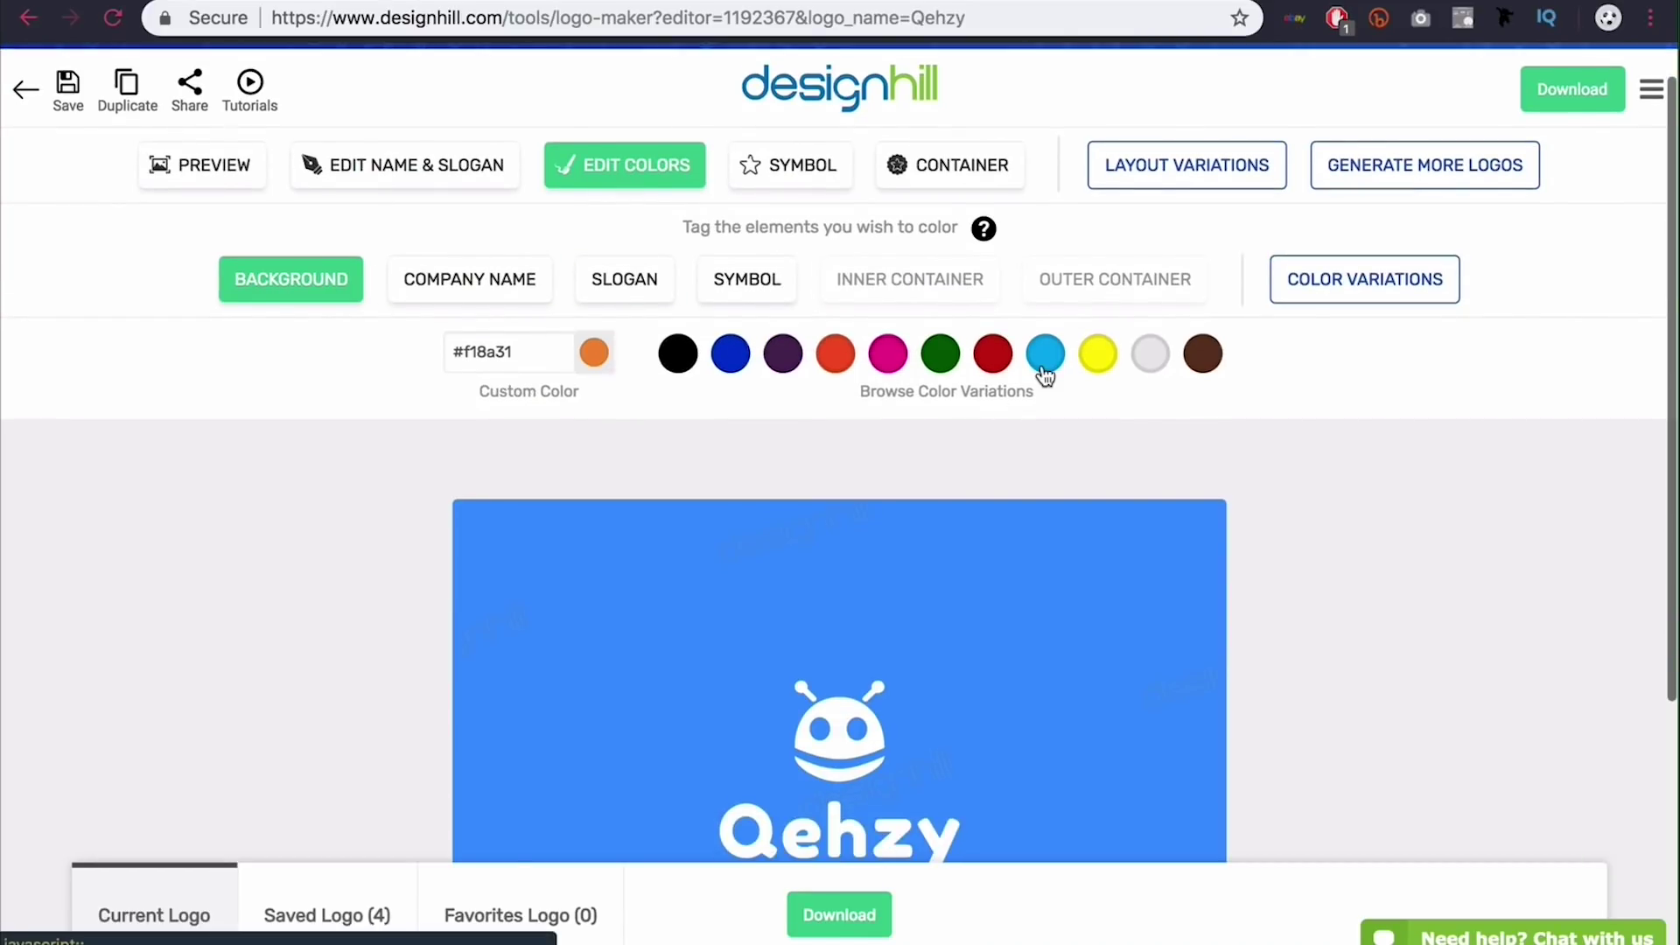
pyautogui.click(677, 359)
pyautogui.scroll(-8, 850, 558)
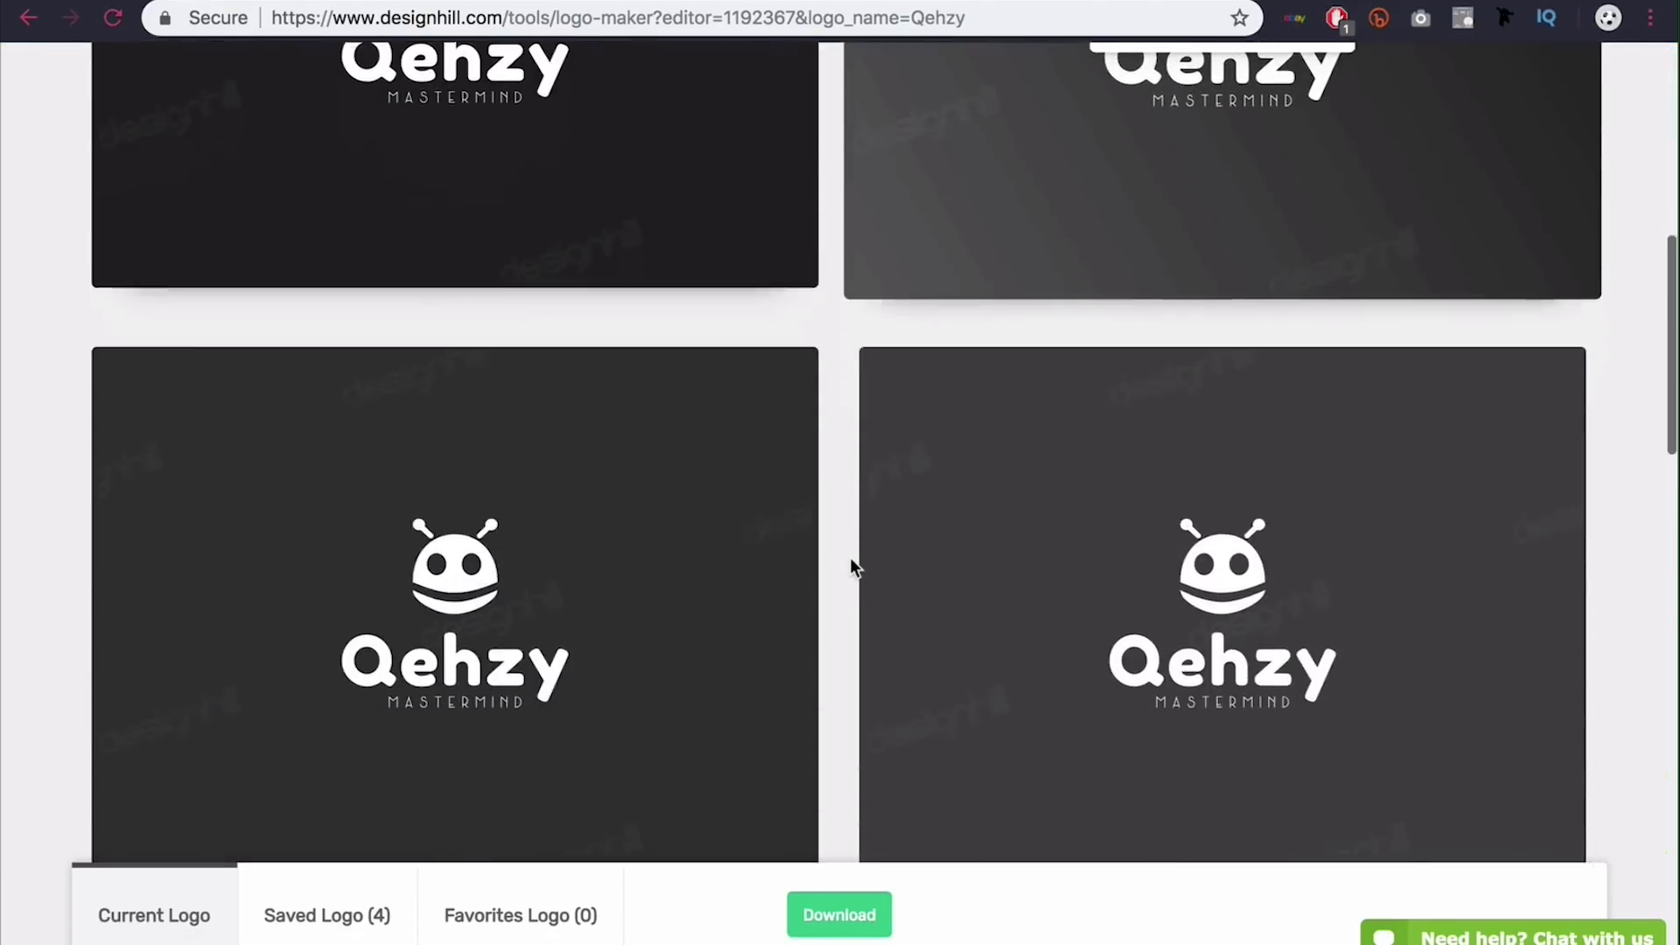
pyautogui.scroll(-2, 851, 558)
pyautogui.scroll(-3, 850, 554)
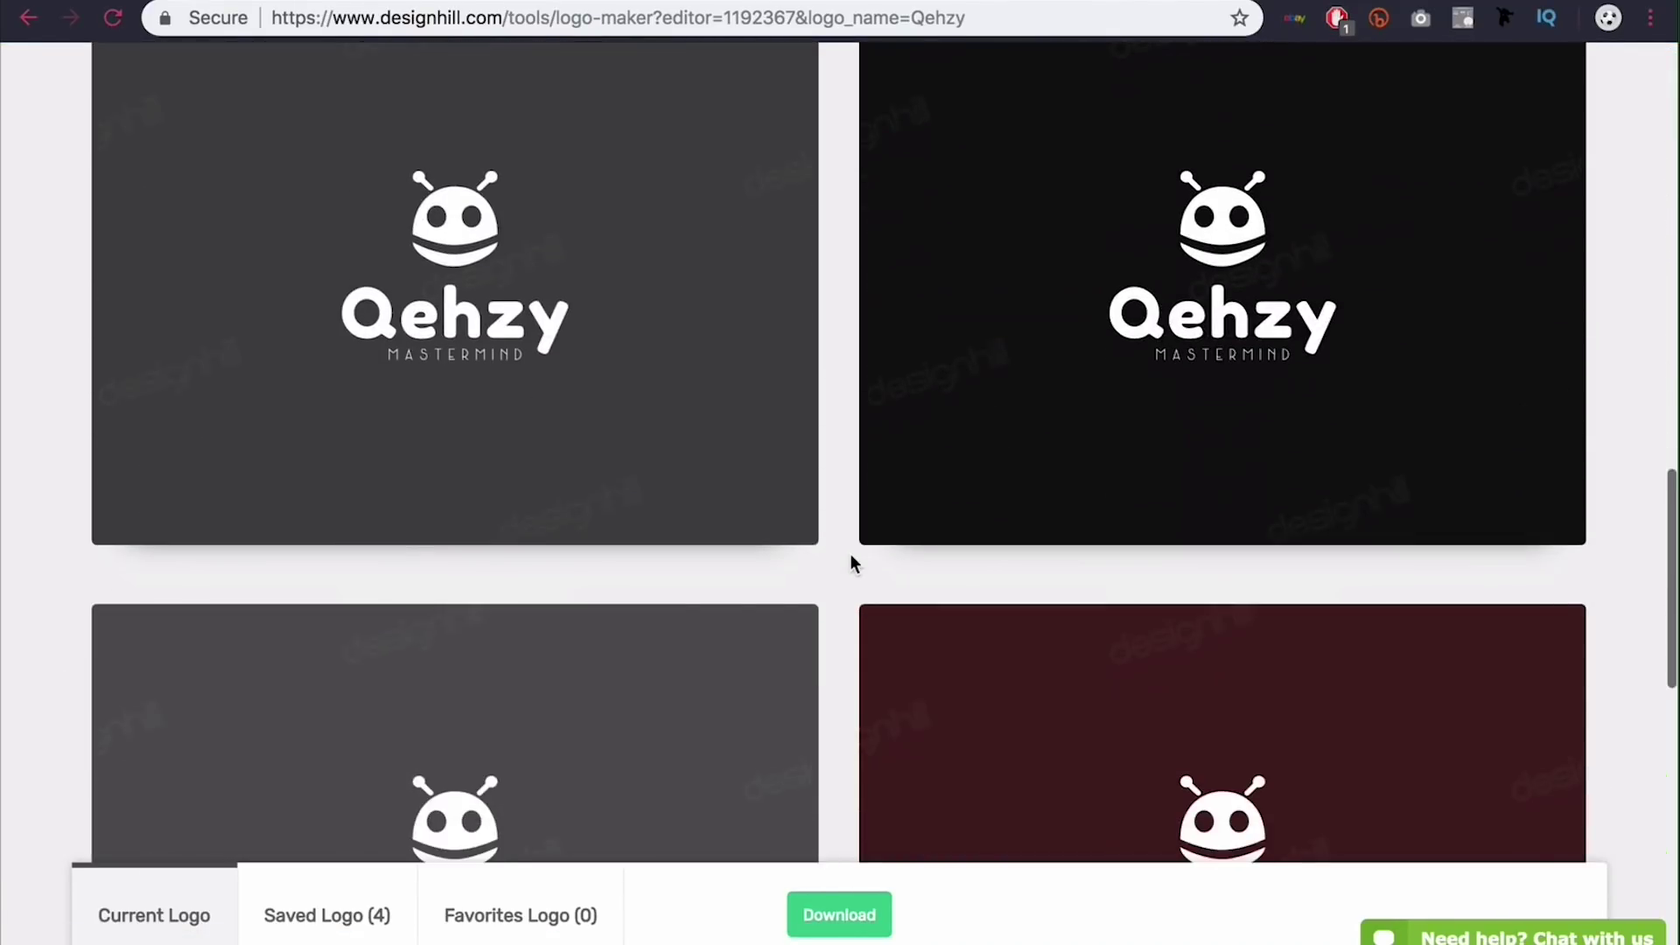
pyautogui.scroll(-4, 853, 563)
pyautogui.scroll(-4, 851, 553)
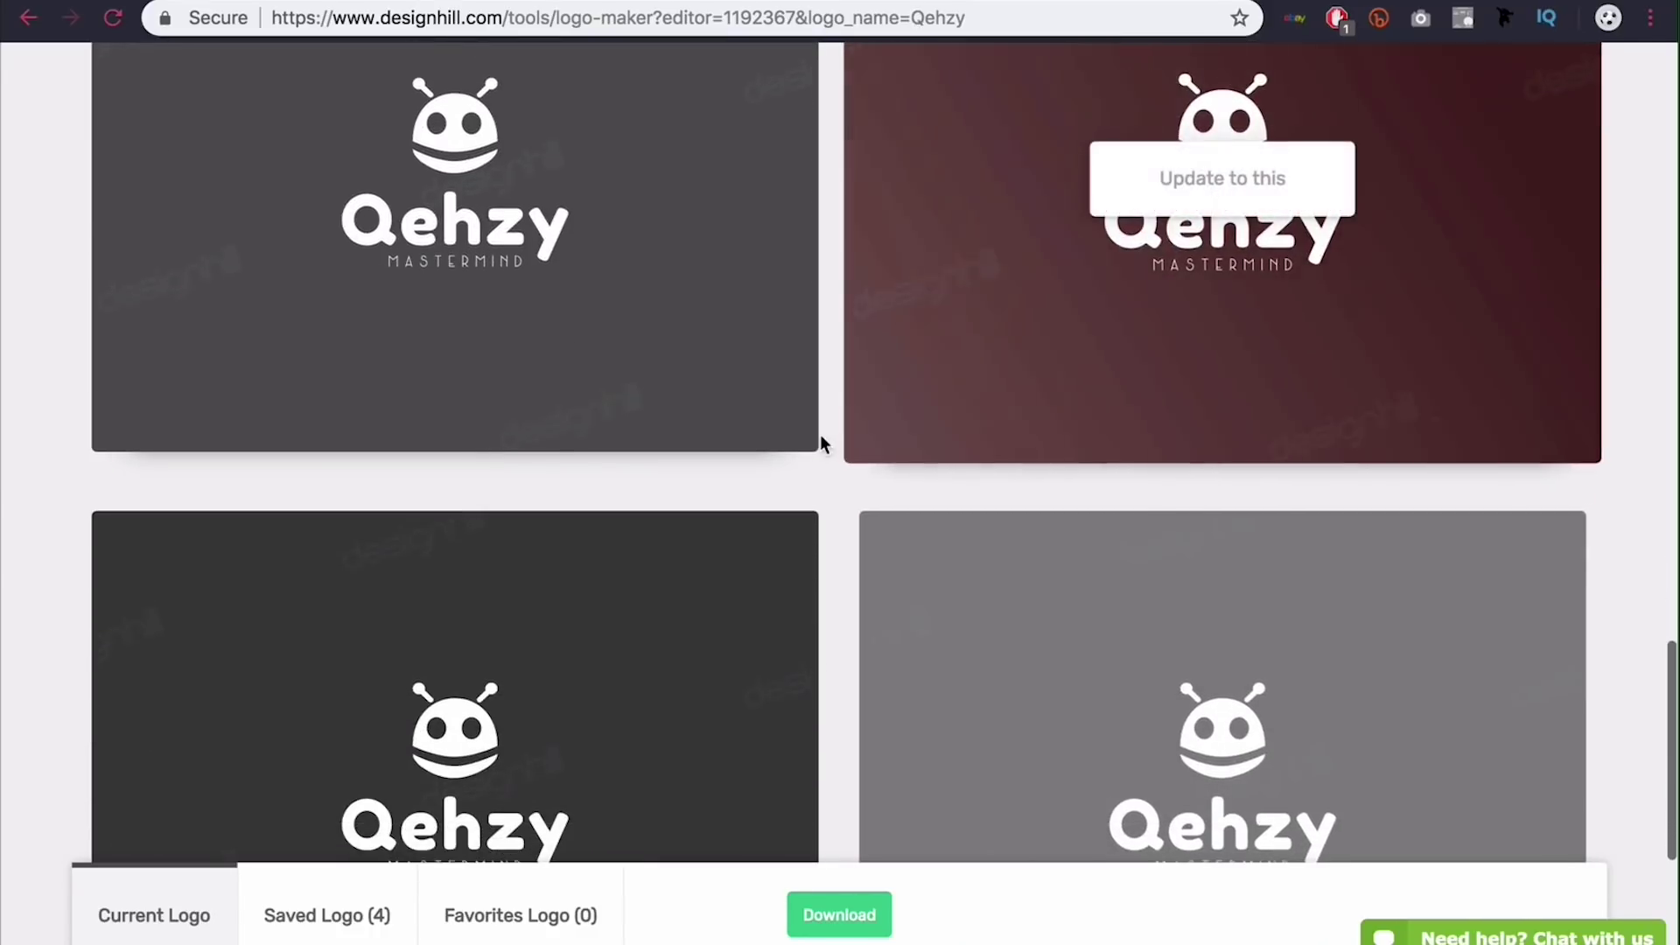
pyautogui.scroll(-5, 837, 475)
pyautogui.scroll(15, 836, 475)
pyautogui.scroll(6, 836, 467)
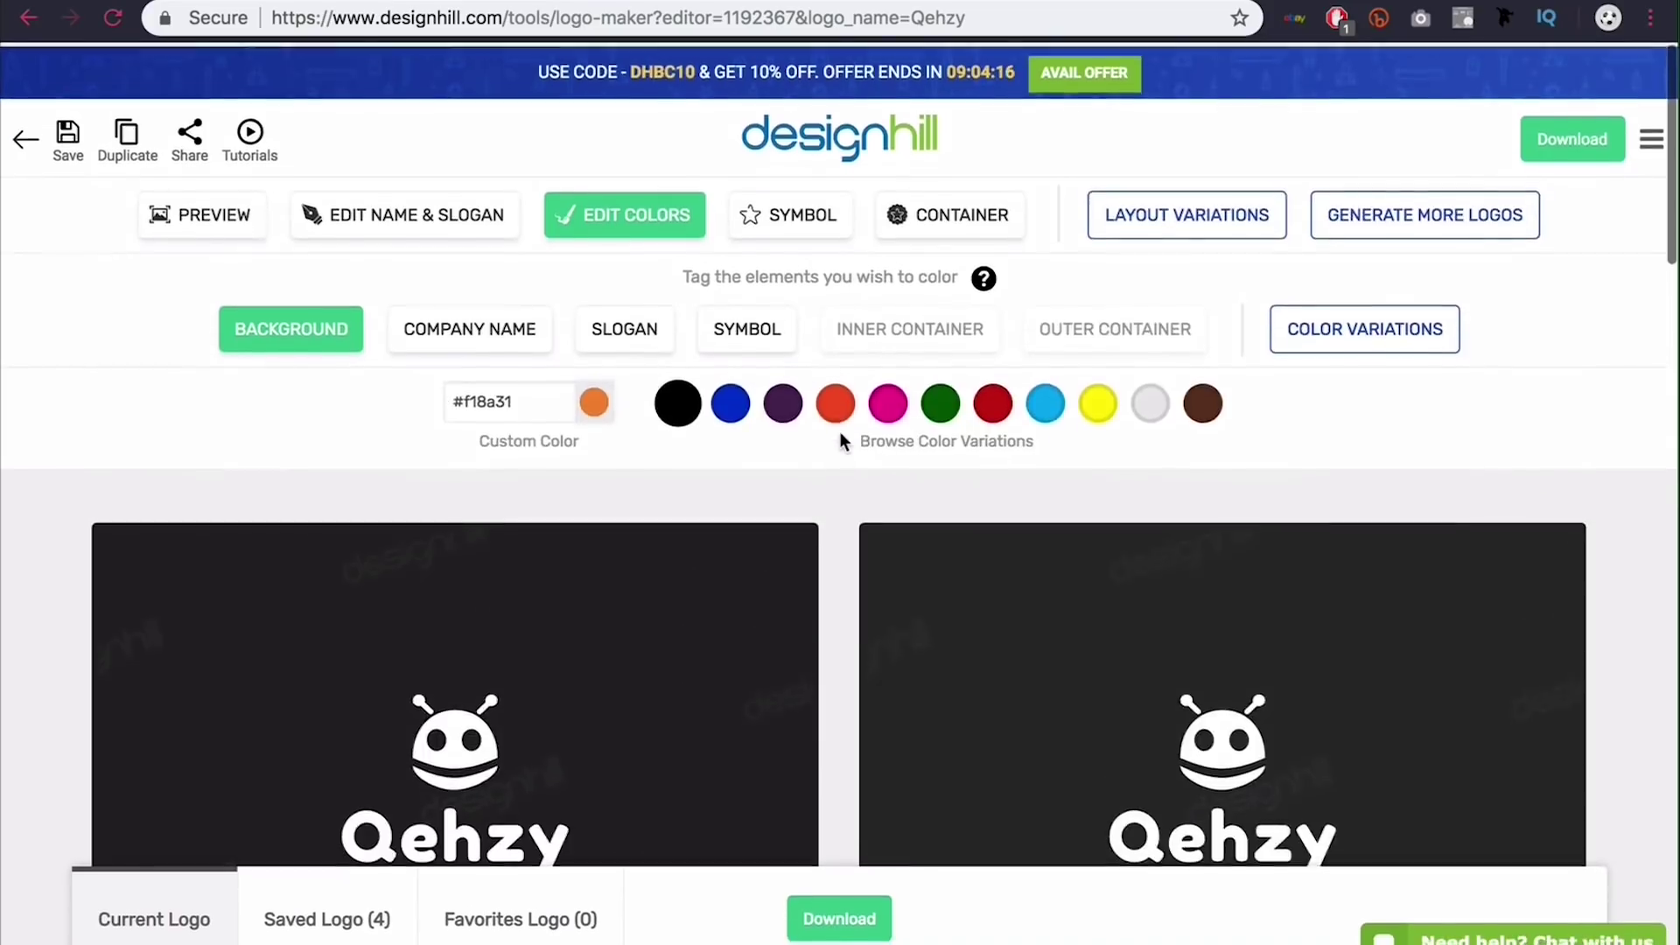
# Mark the company name and slogan for recolouring
pyautogui.click(453, 325)
pyautogui.click(660, 326)
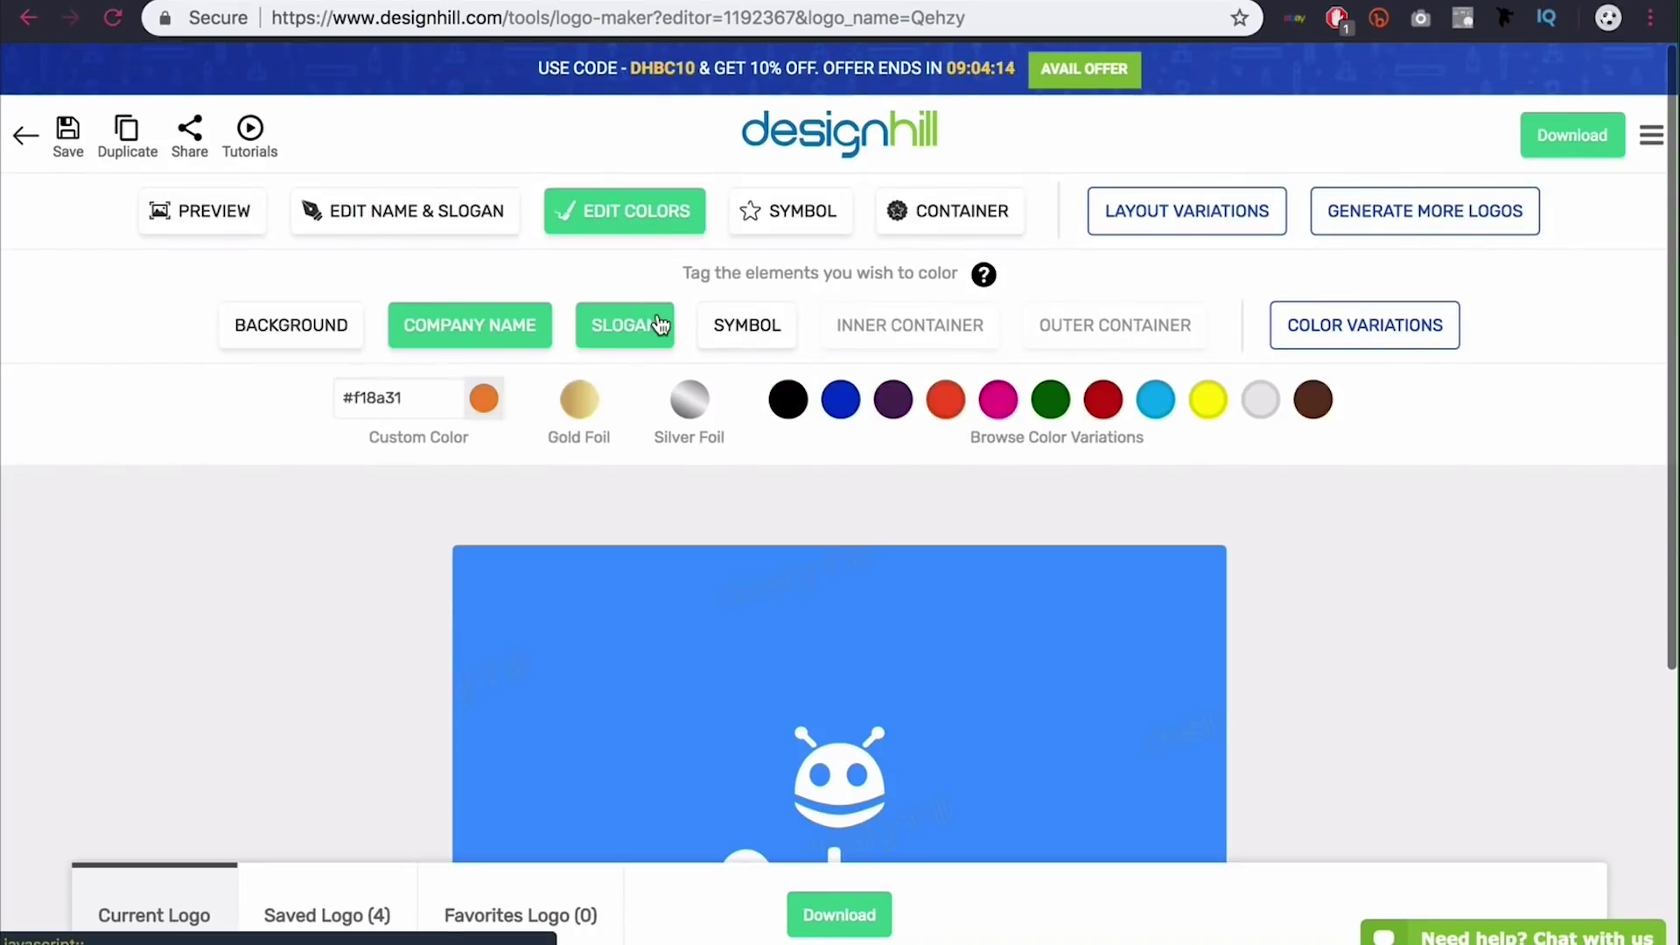
pyautogui.scroll(-4, 271, 567)
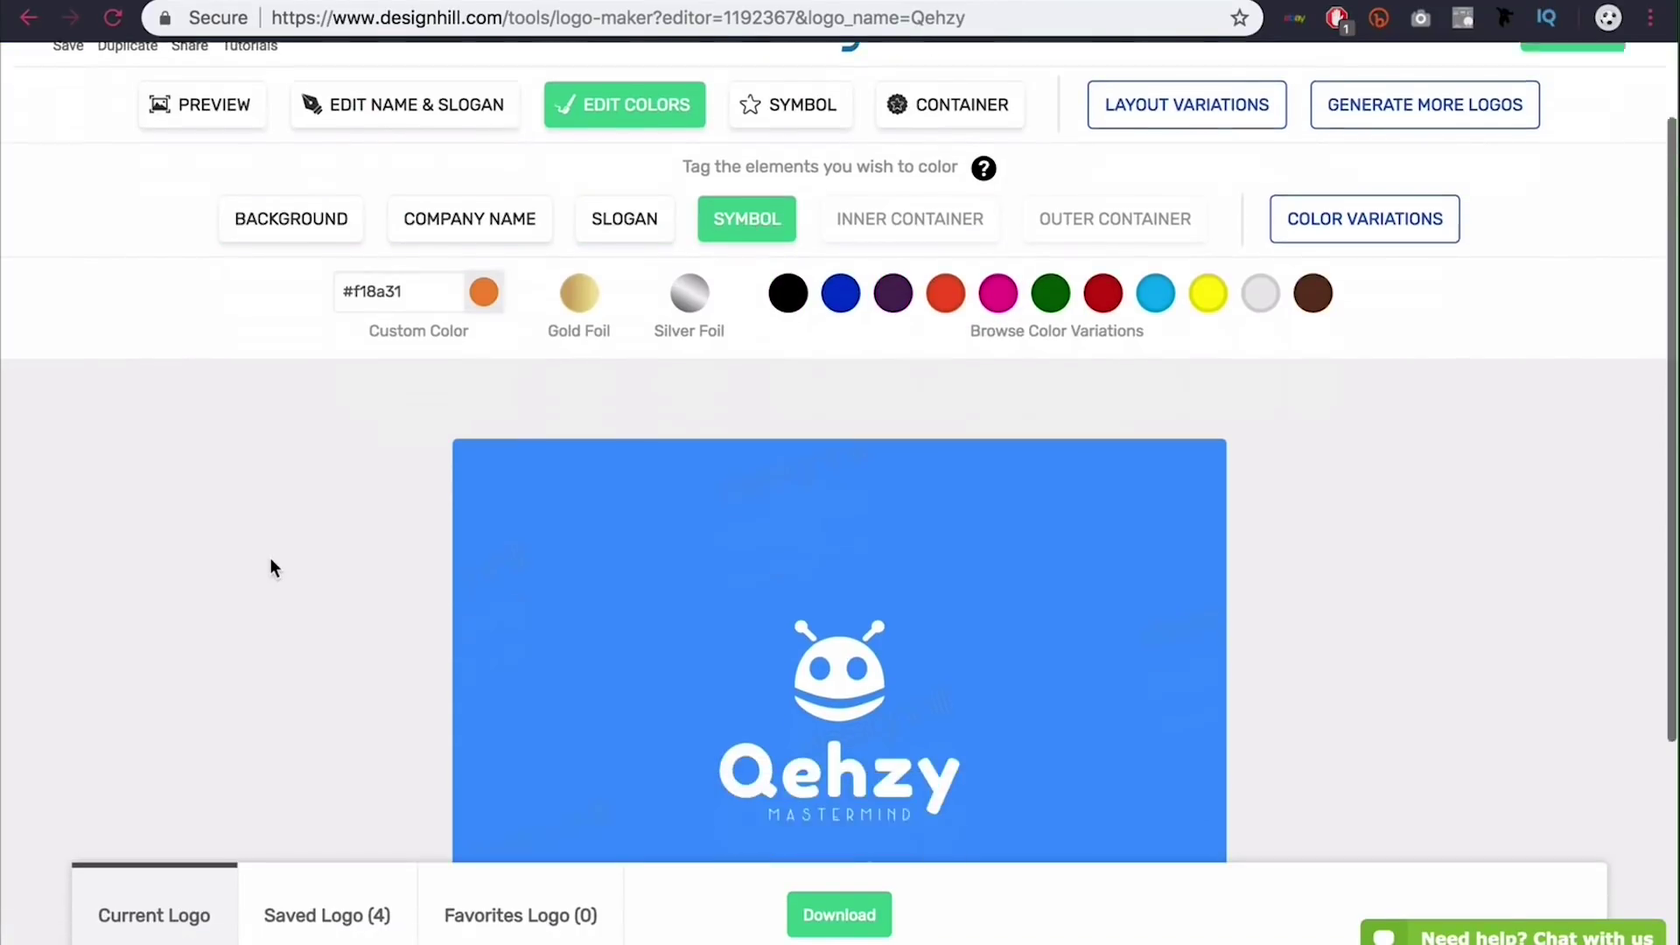
pyautogui.scroll(4, 332, 378)
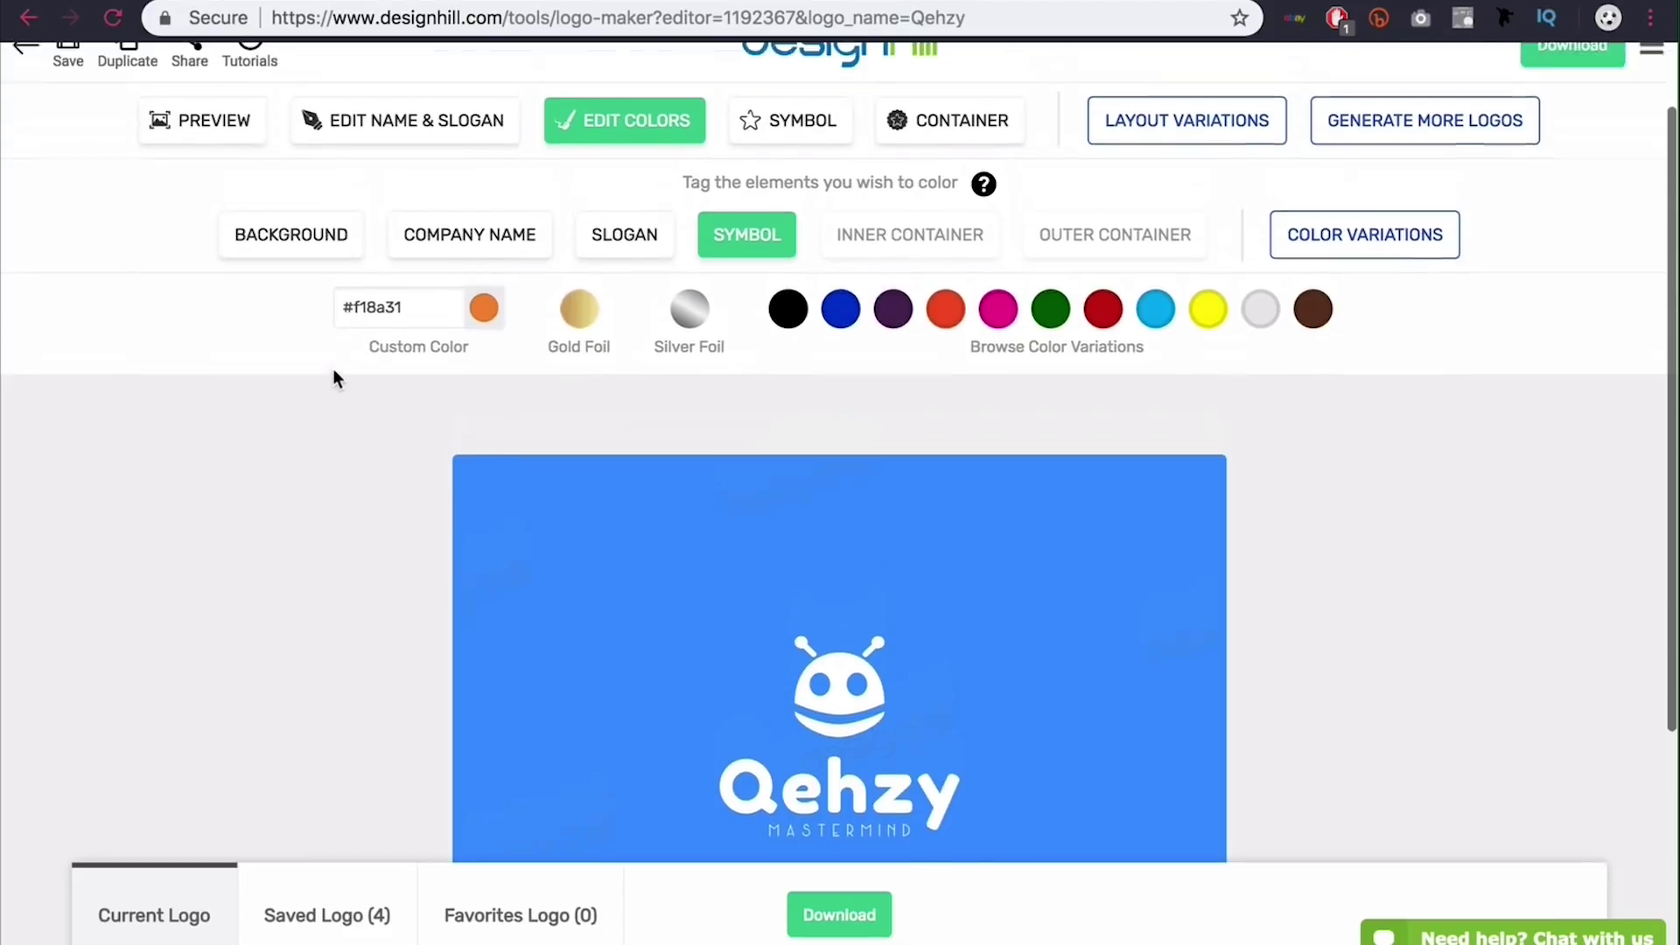
# Apply an orange-red background variation with white robot, name and slogan
pyautogui.click(291, 317)
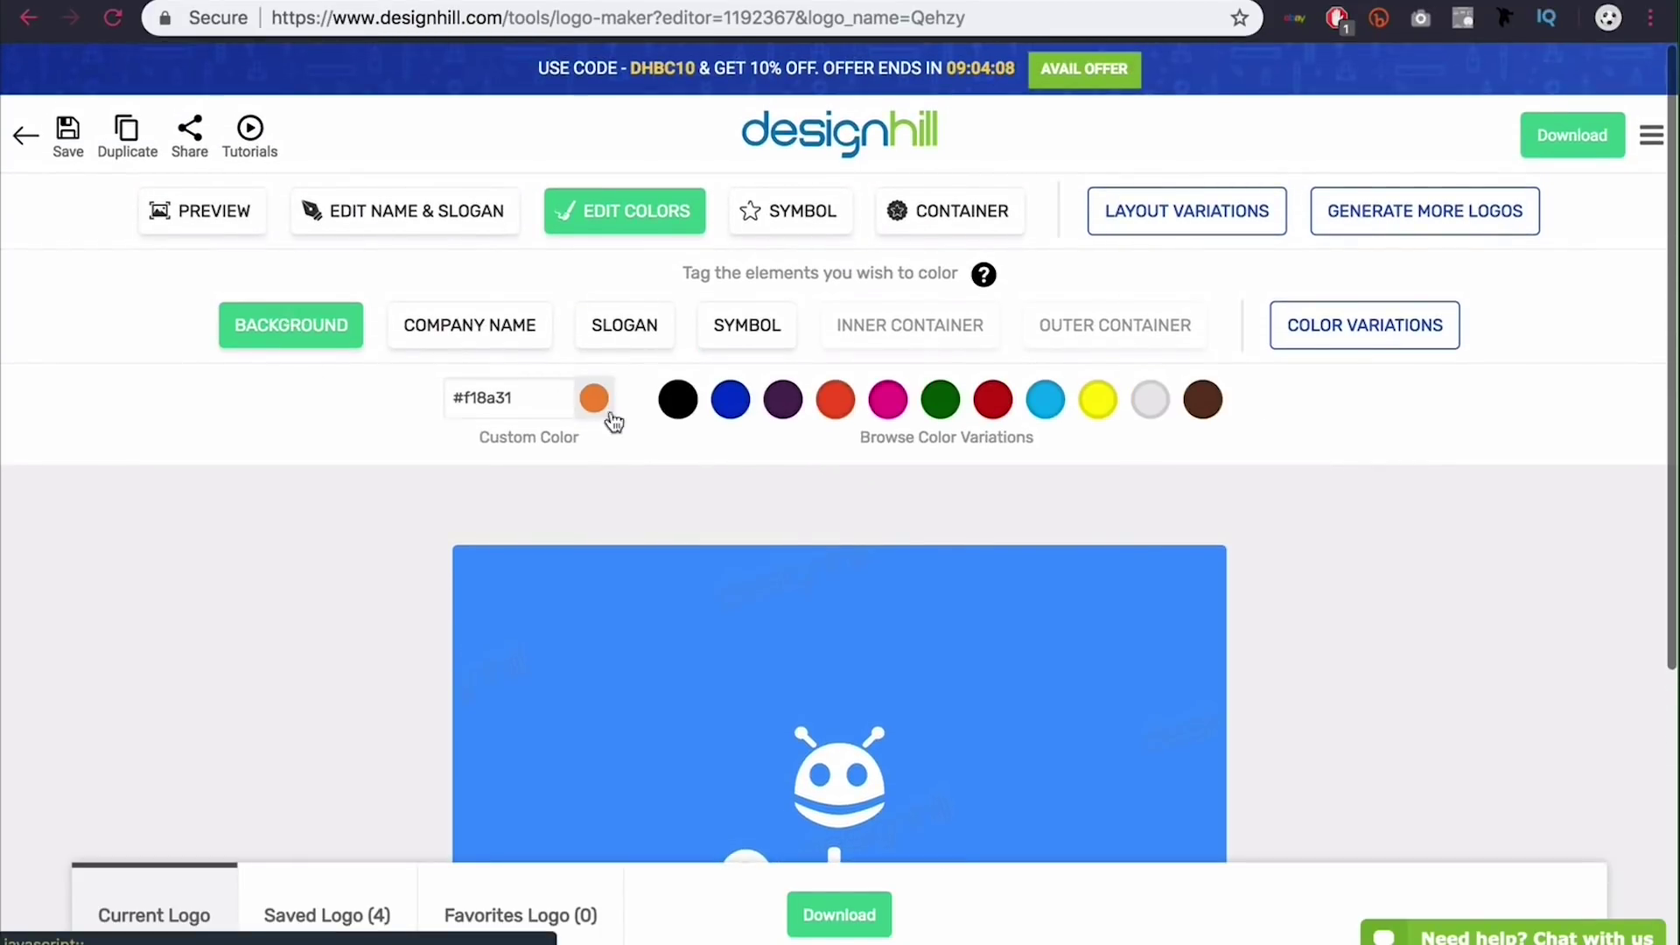
pyautogui.click(834, 404)
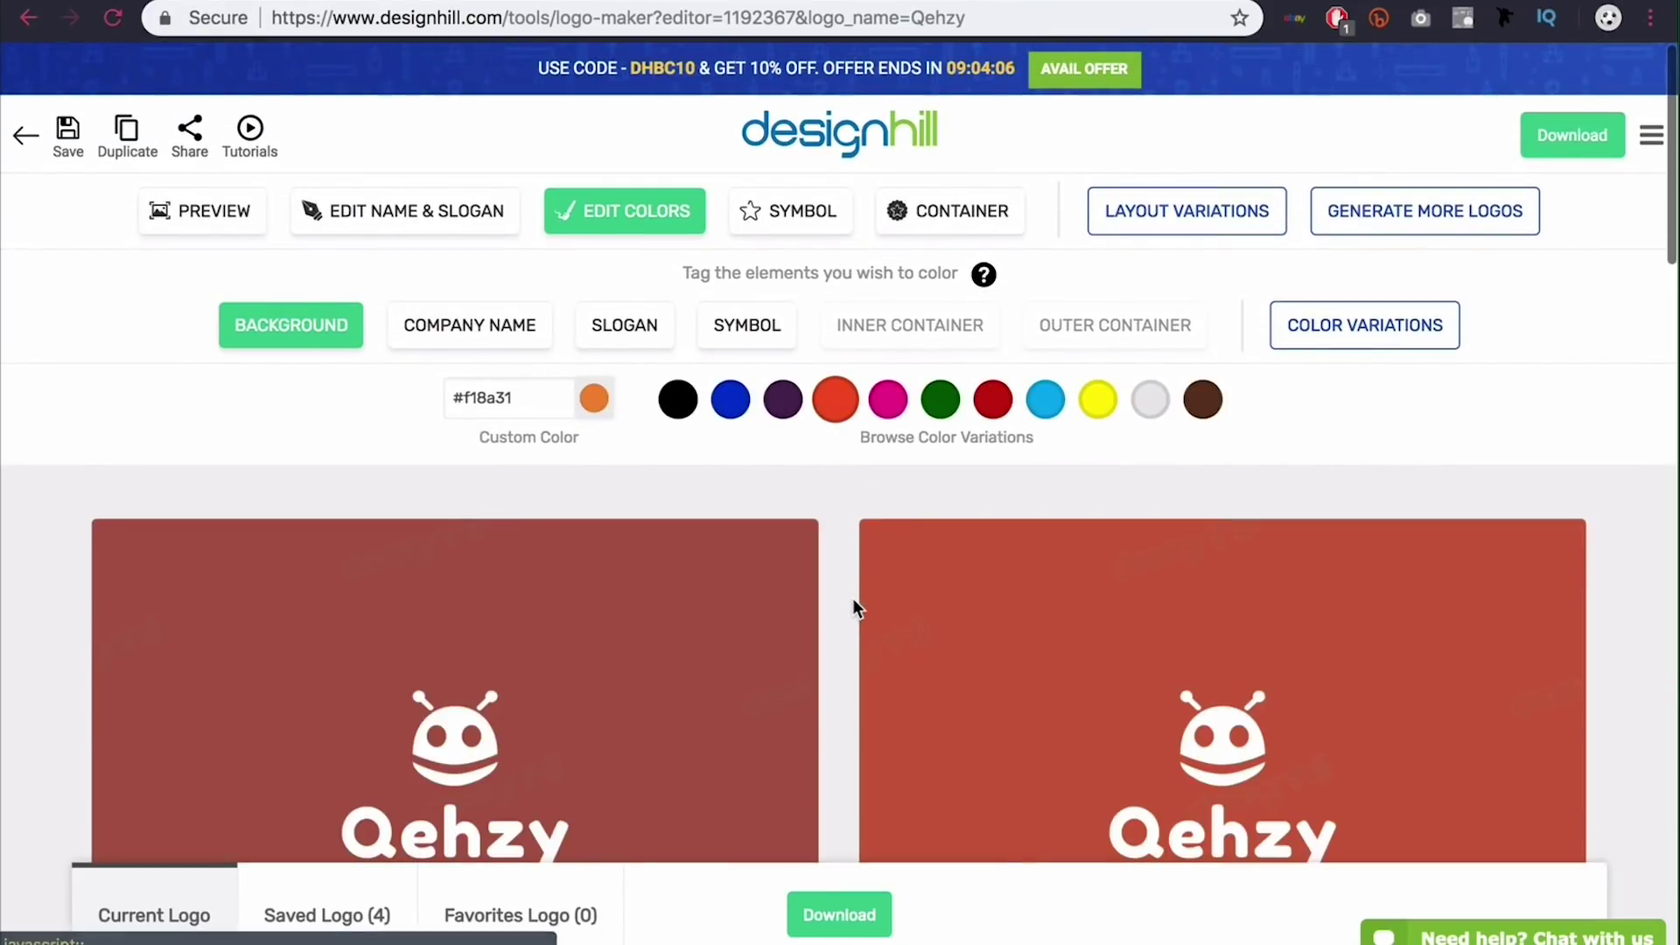
pyautogui.scroll(-15, 852, 604)
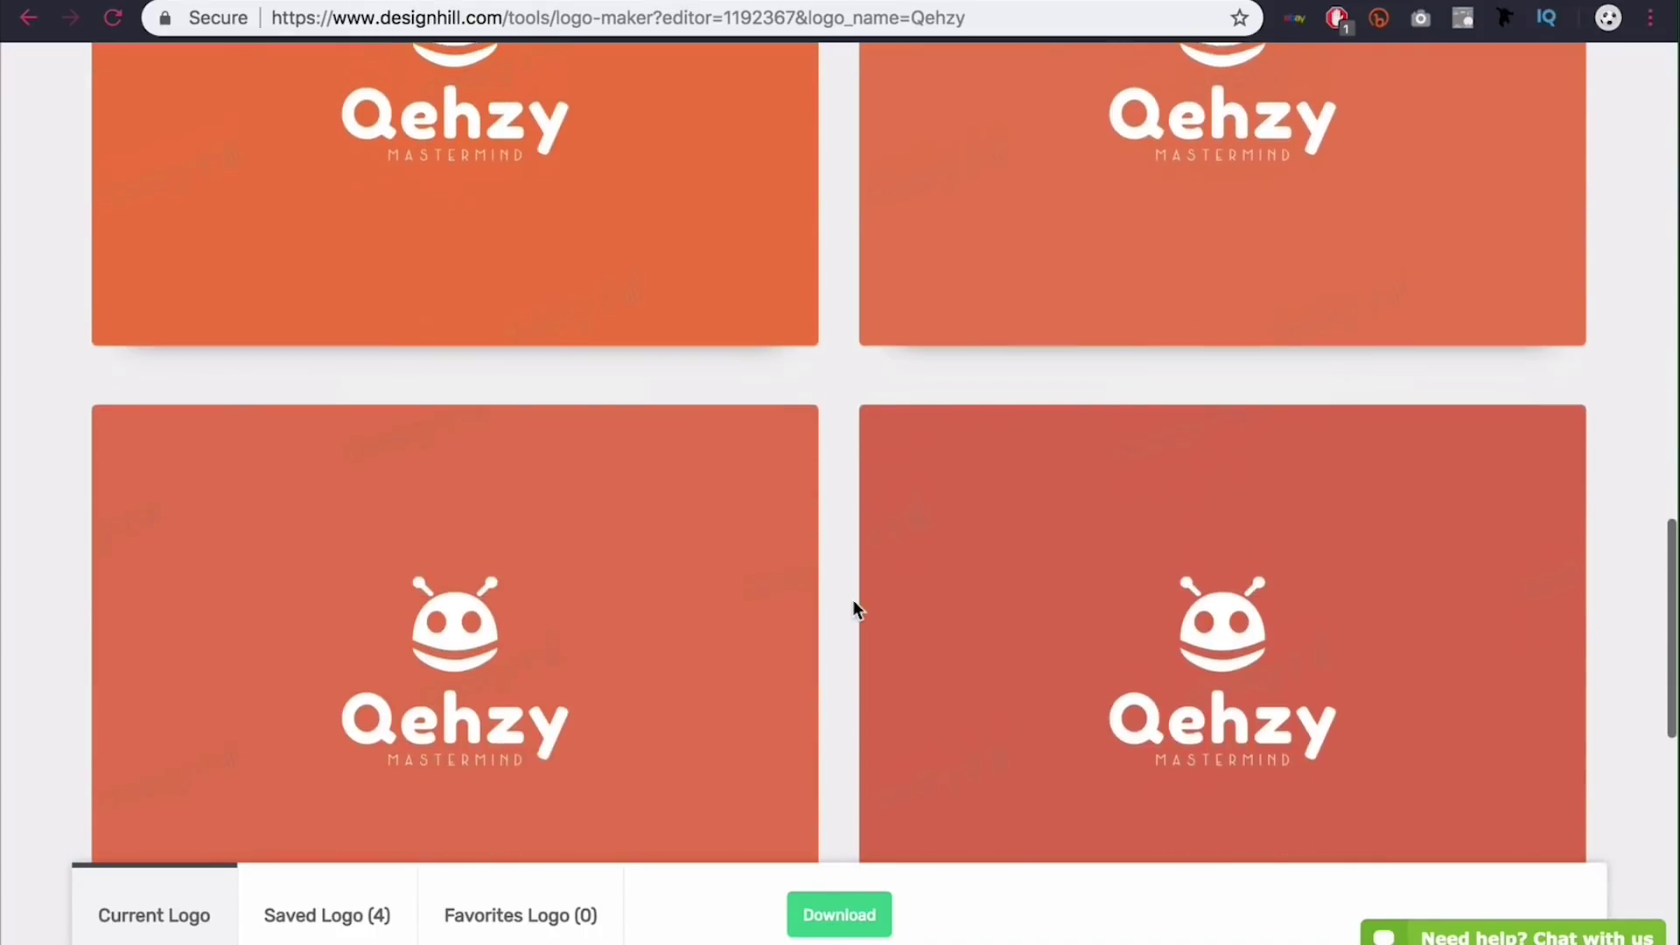
pyautogui.scroll(-5, 852, 600)
pyautogui.scroll(15, 854, 604)
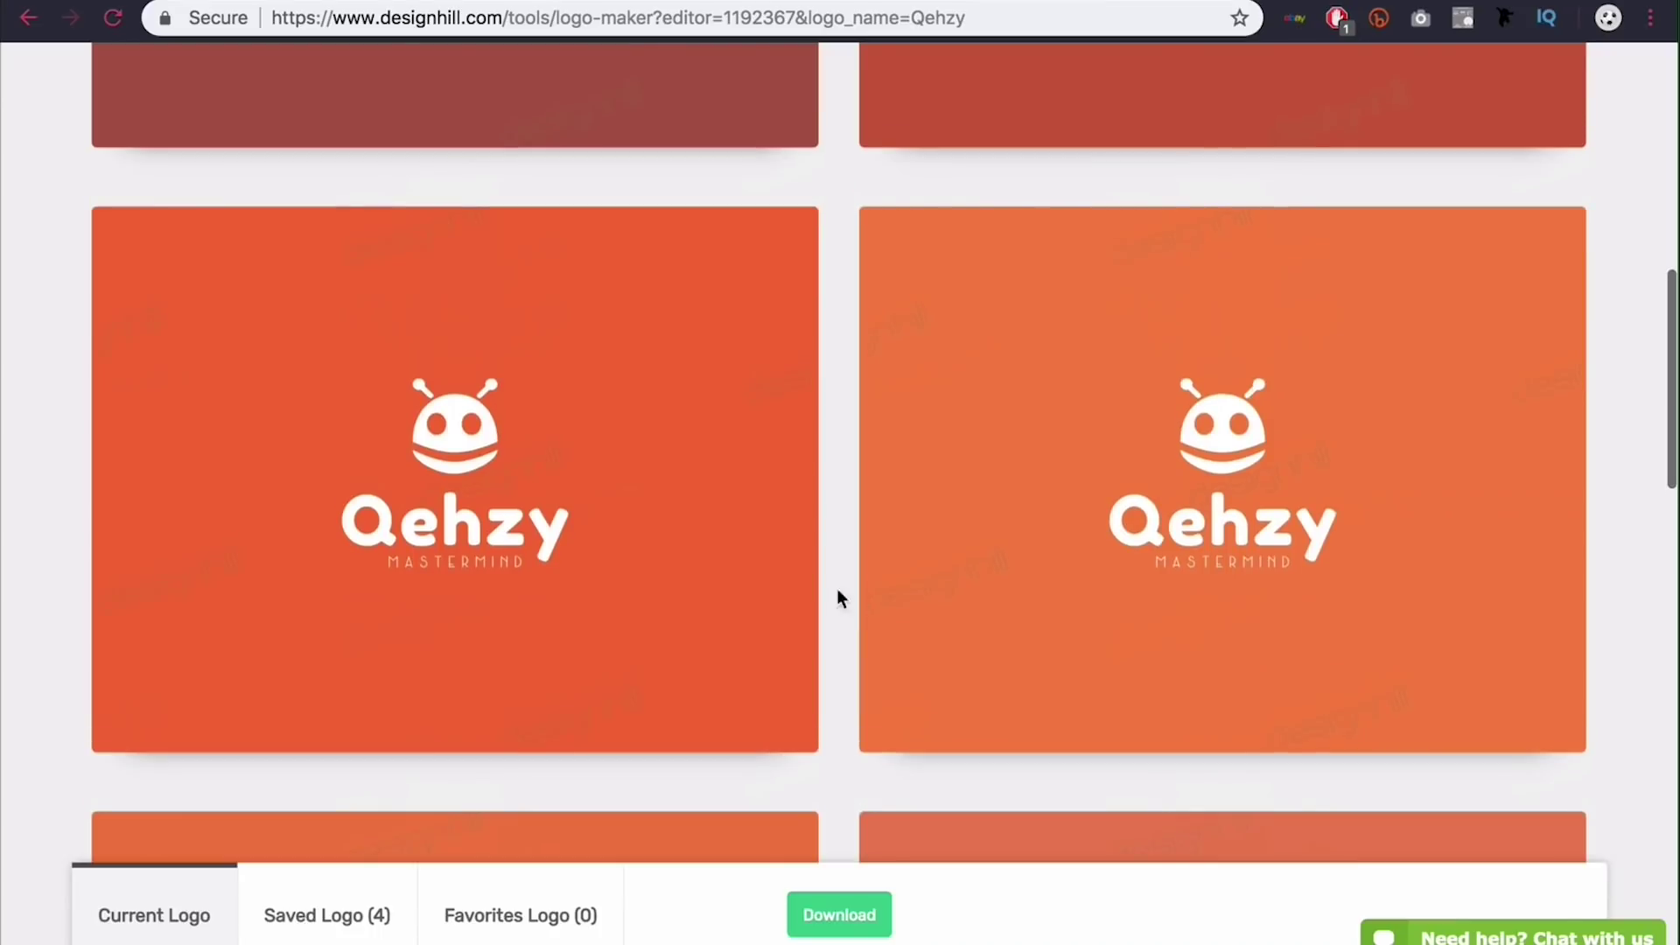
pyautogui.moveTo(481, 487)
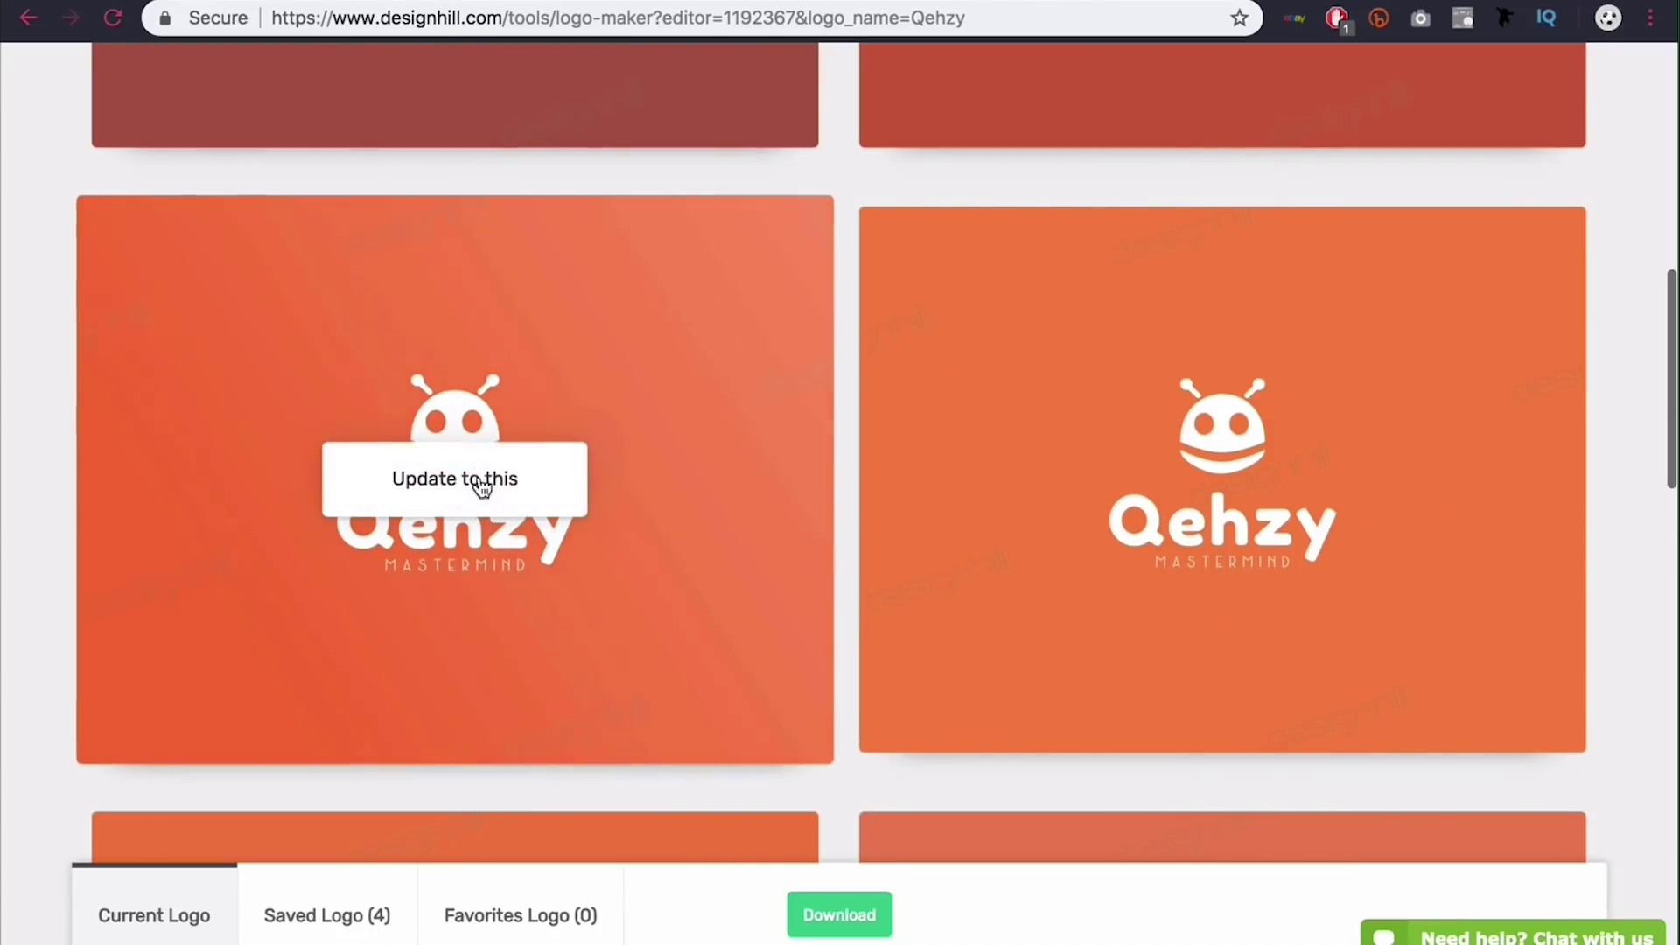
pyautogui.click(449, 486)
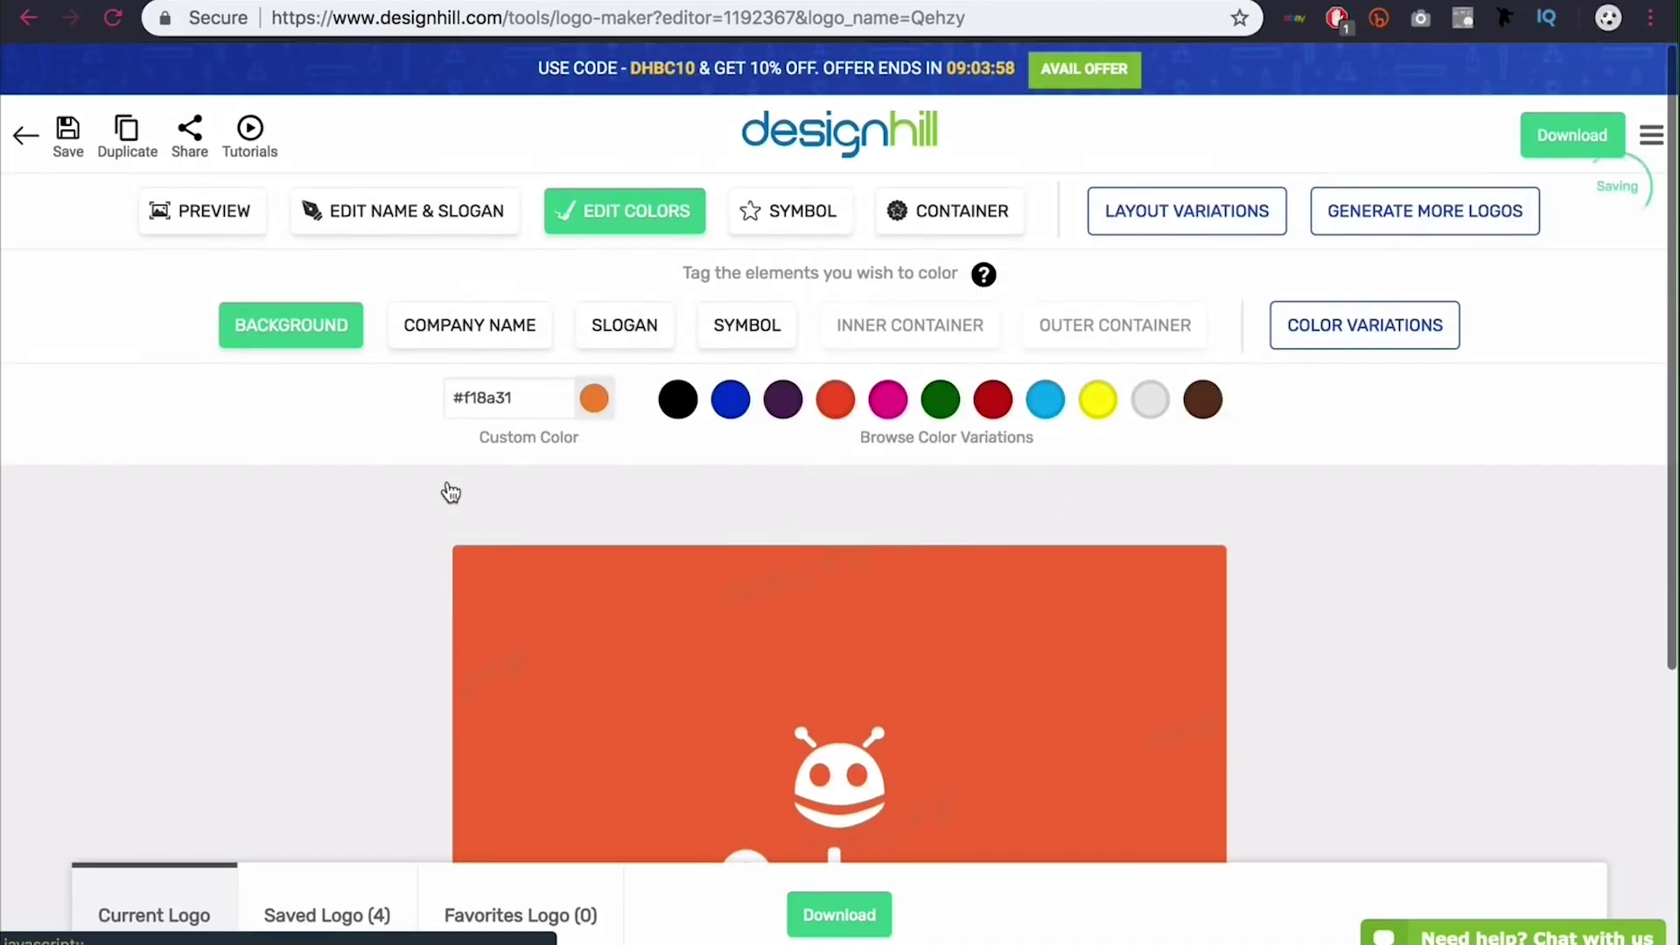
pyautogui.scroll(-3, 354, 682)
pyautogui.scroll(4, 353, 681)
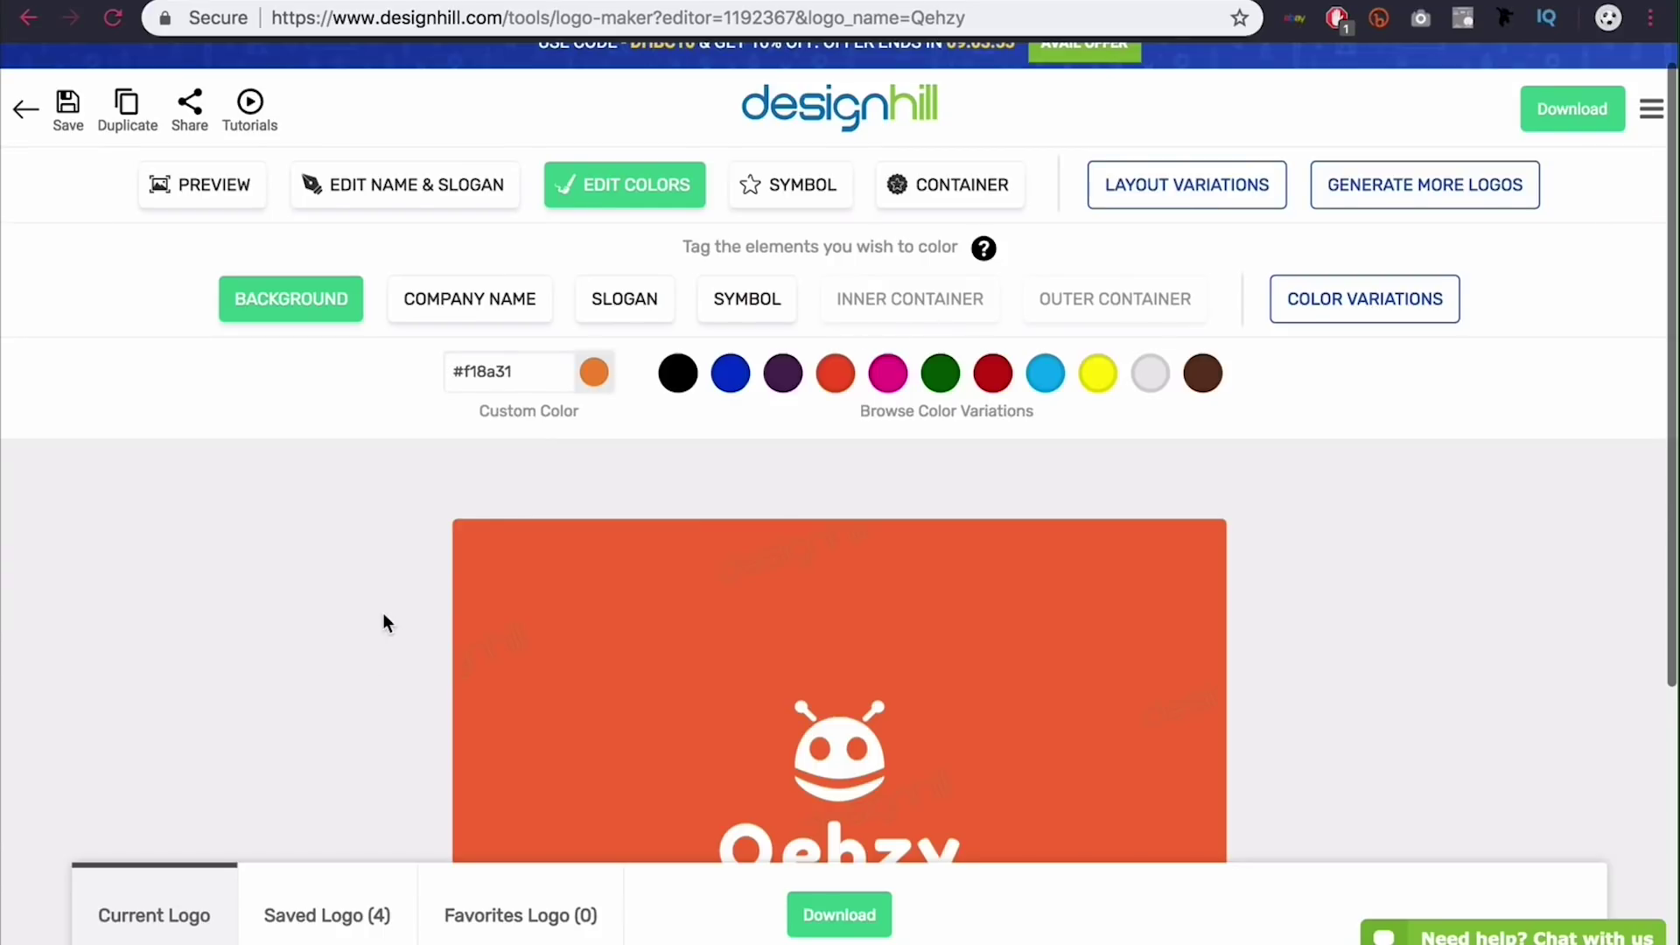
pyautogui.scroll(-1, 383, 622)
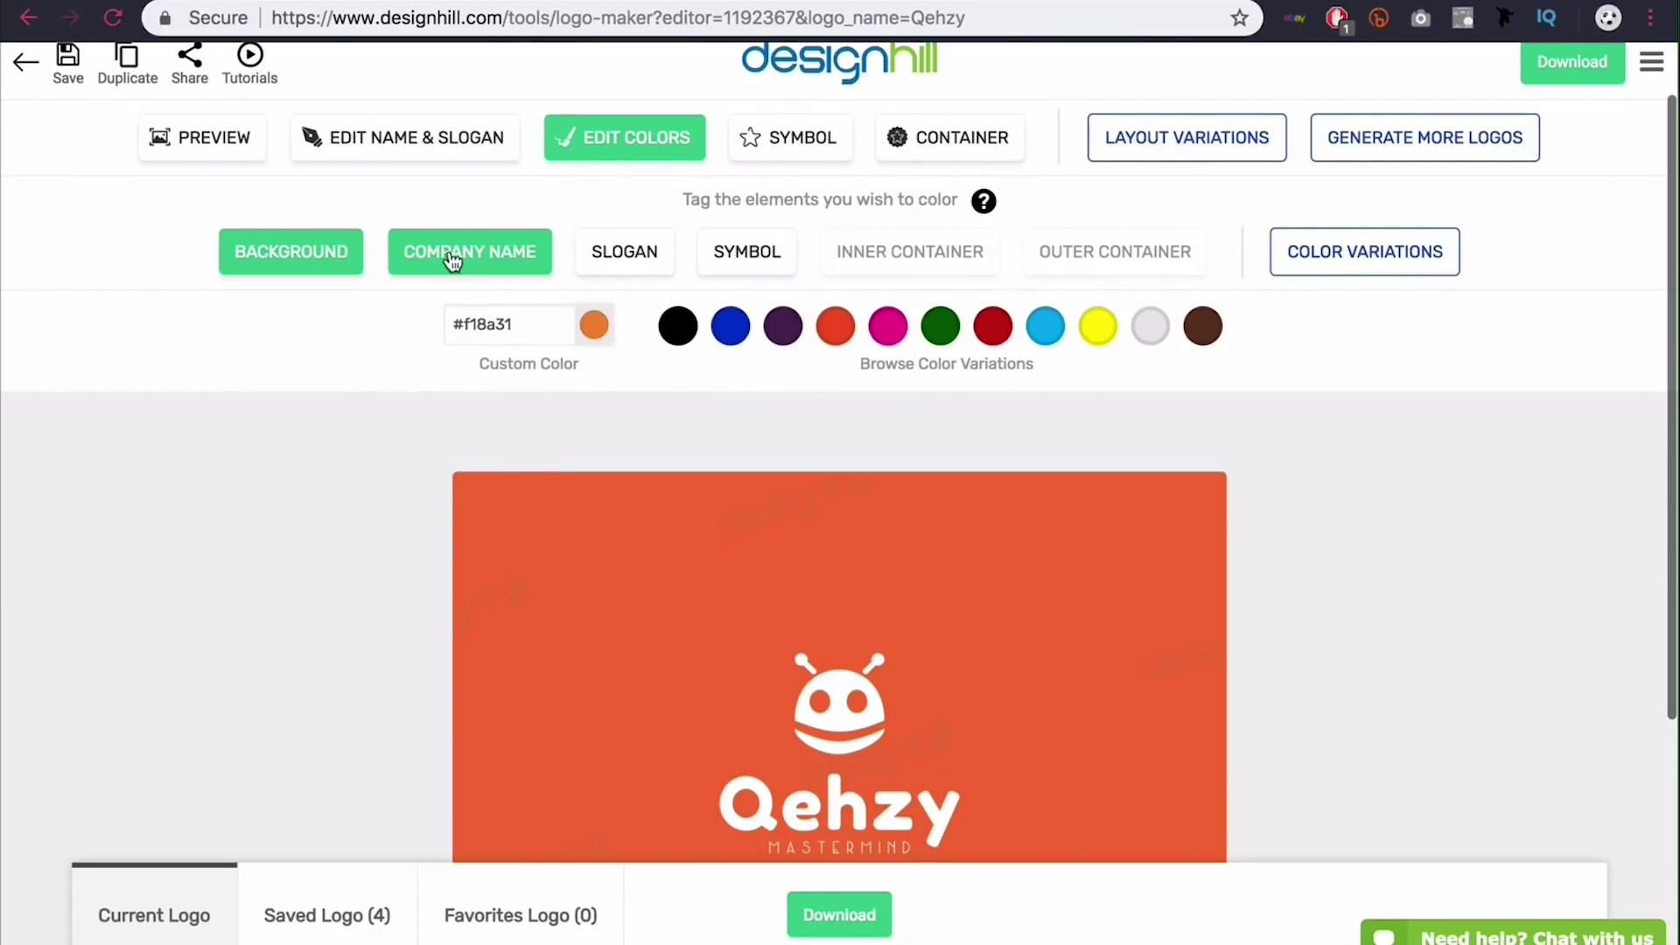
pyautogui.click(796, 140)
# Try placing the robot symbol to the right of and below the name
pyautogui.scroll(-3, 363, 615)
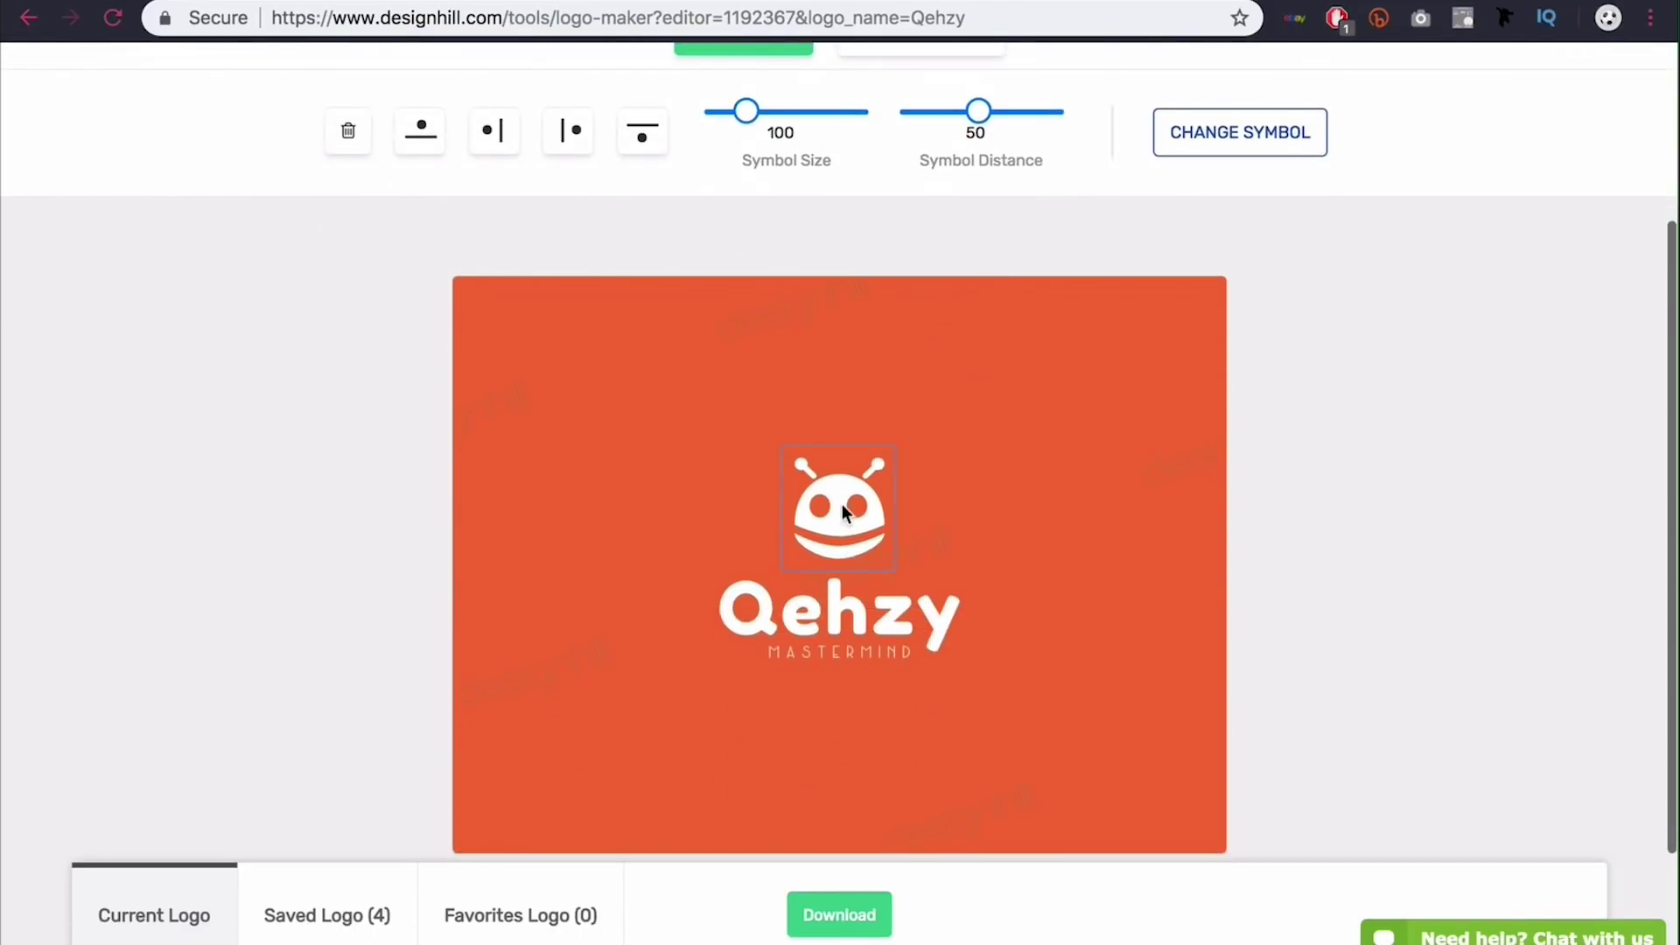
pyautogui.scroll(3, 409, 420)
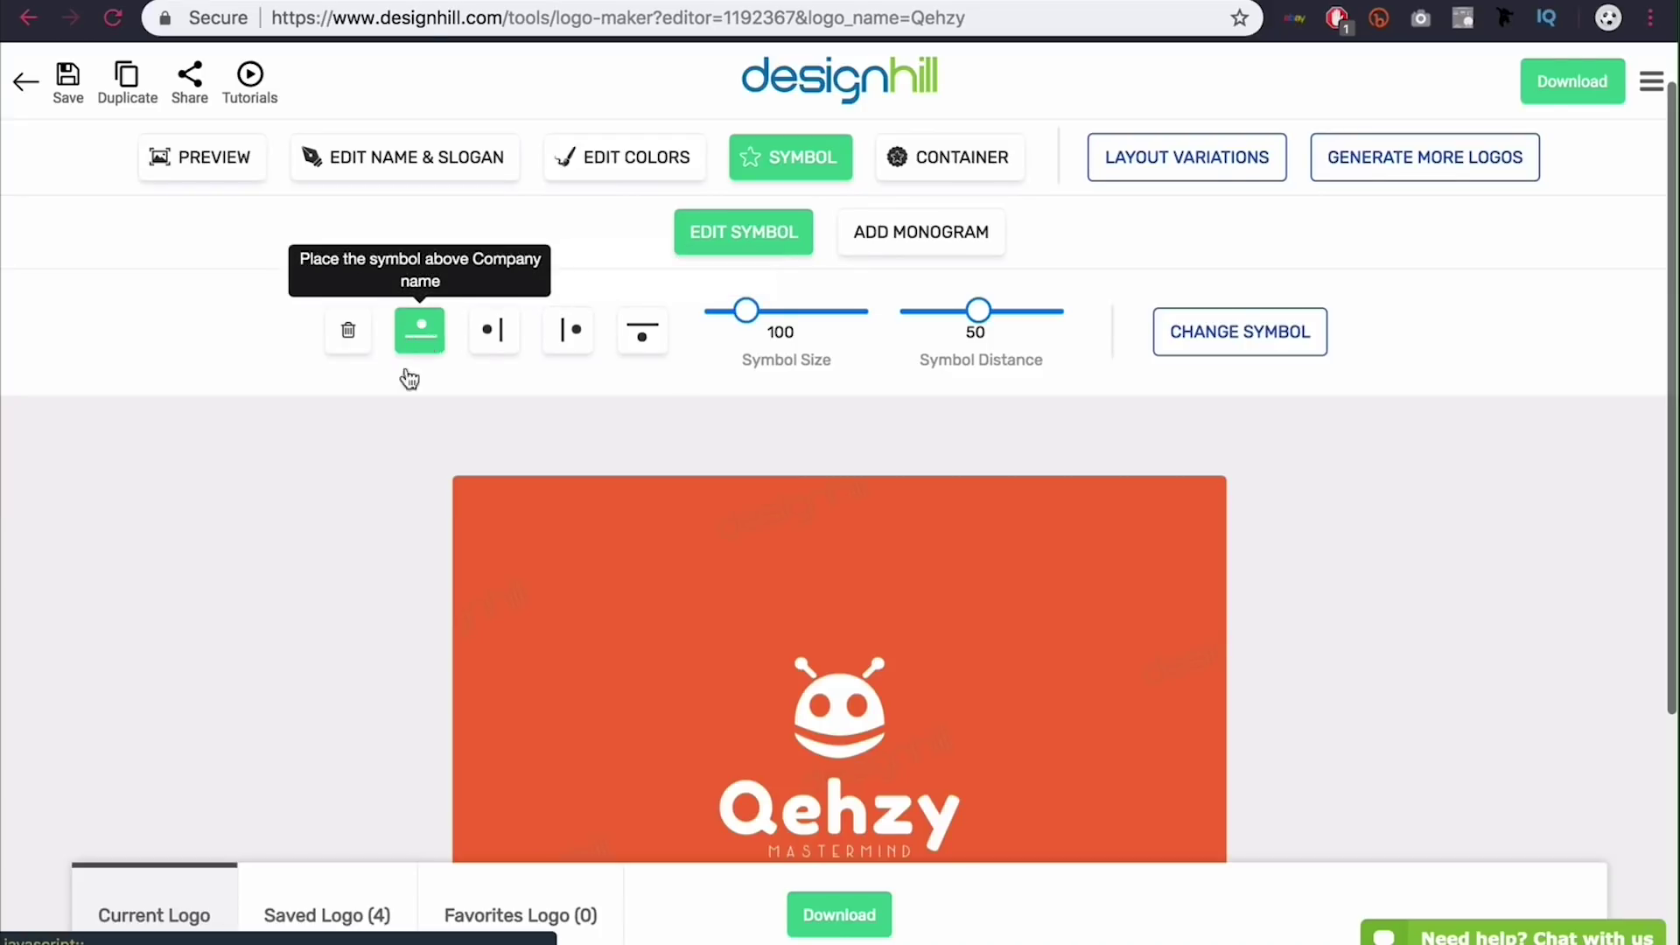
pyautogui.scroll(-2, 345, 488)
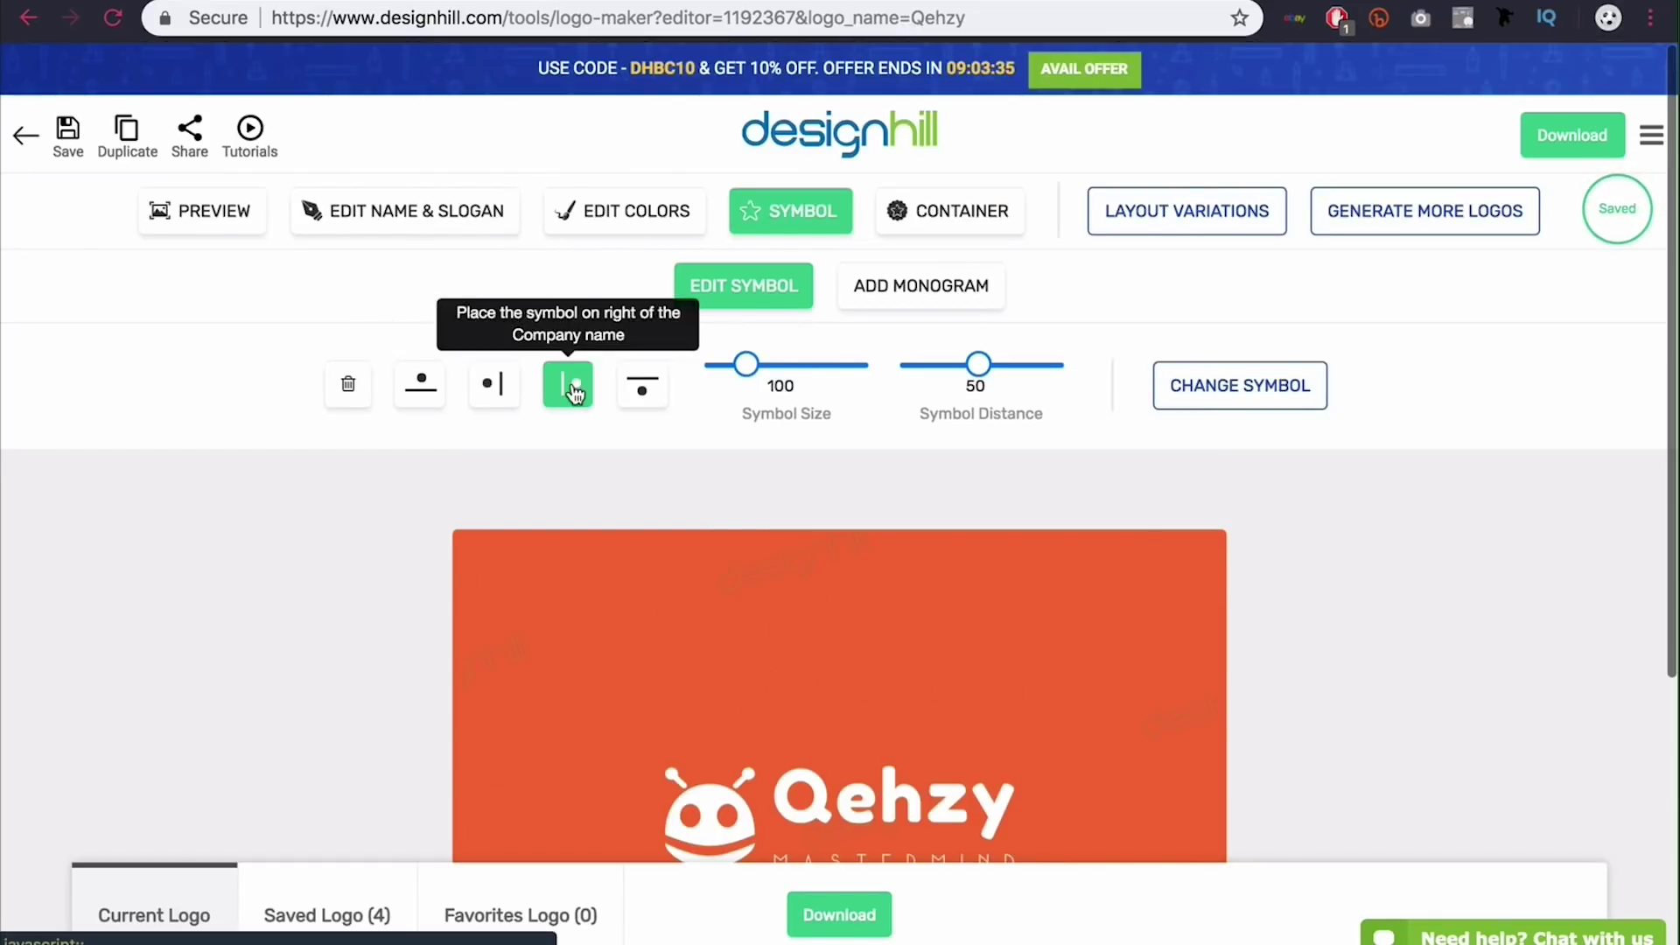
pyautogui.scroll(-4, 570, 385)
pyautogui.click(569, 162)
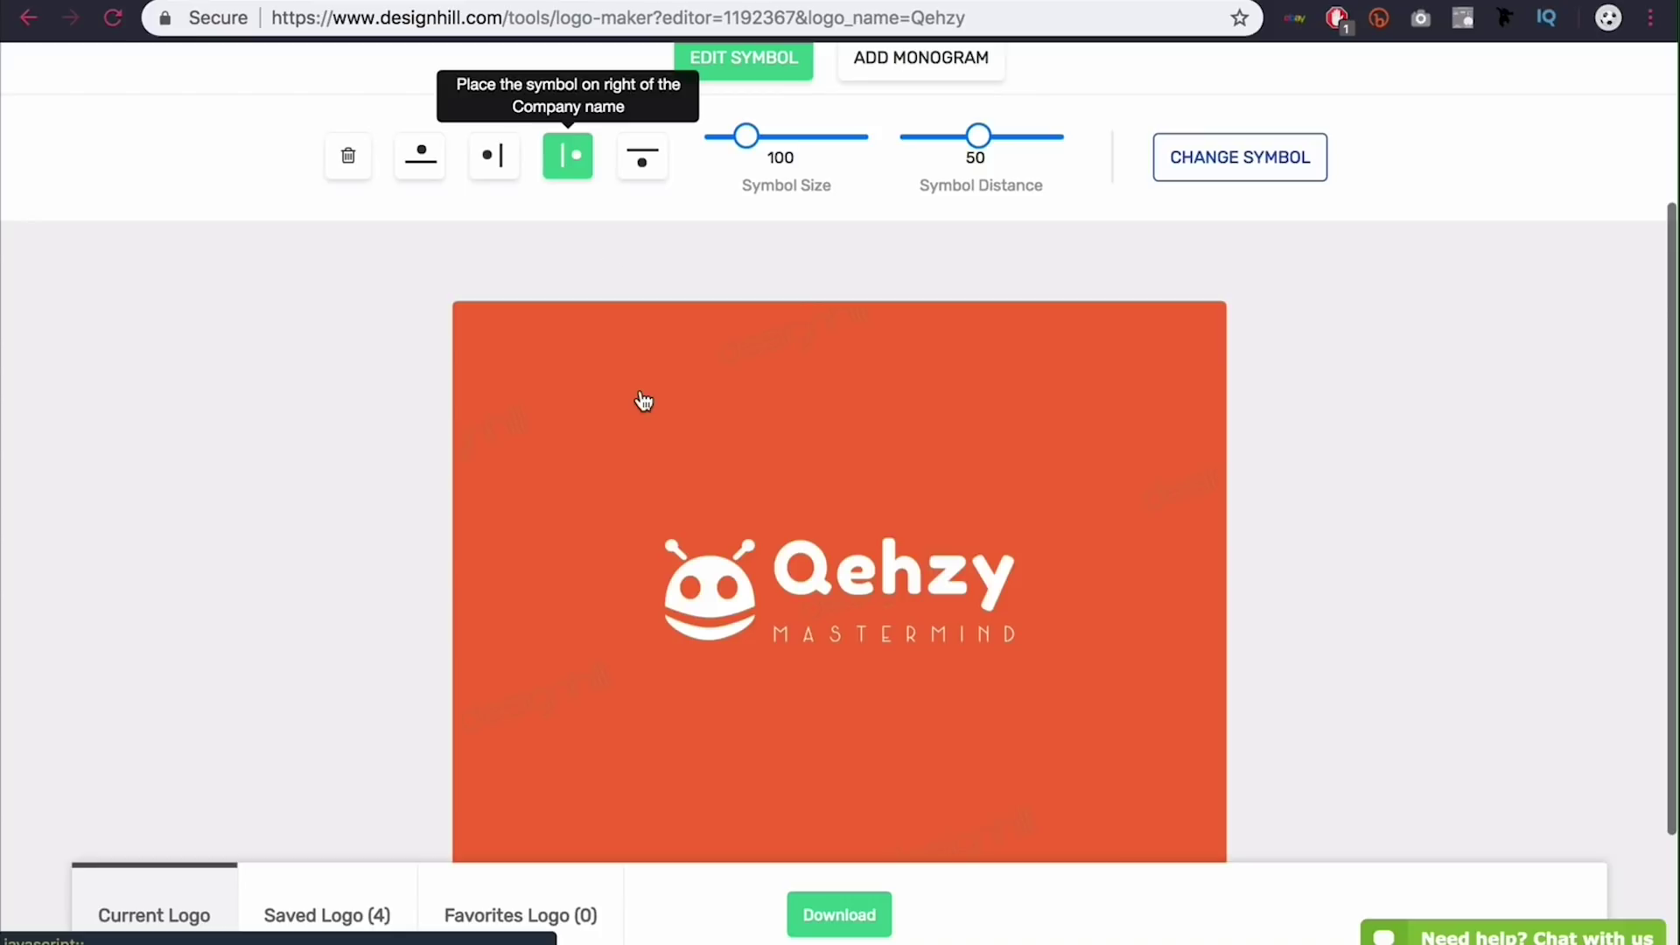
pyautogui.scroll(-2, 508, 494)
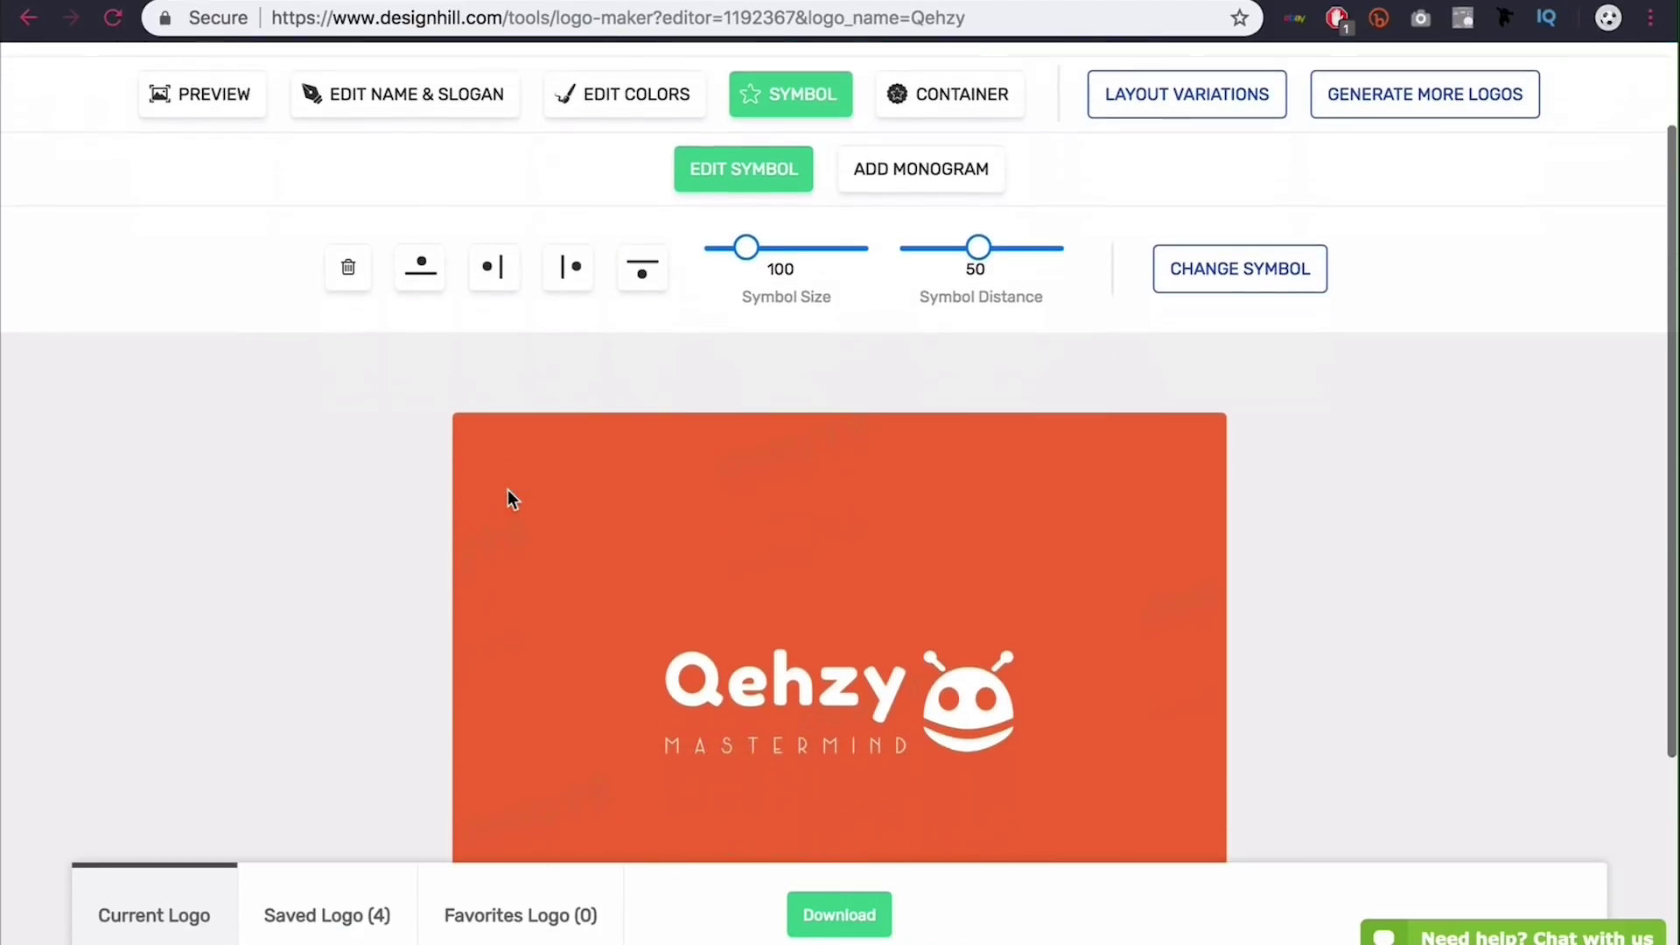
pyautogui.click(643, 271)
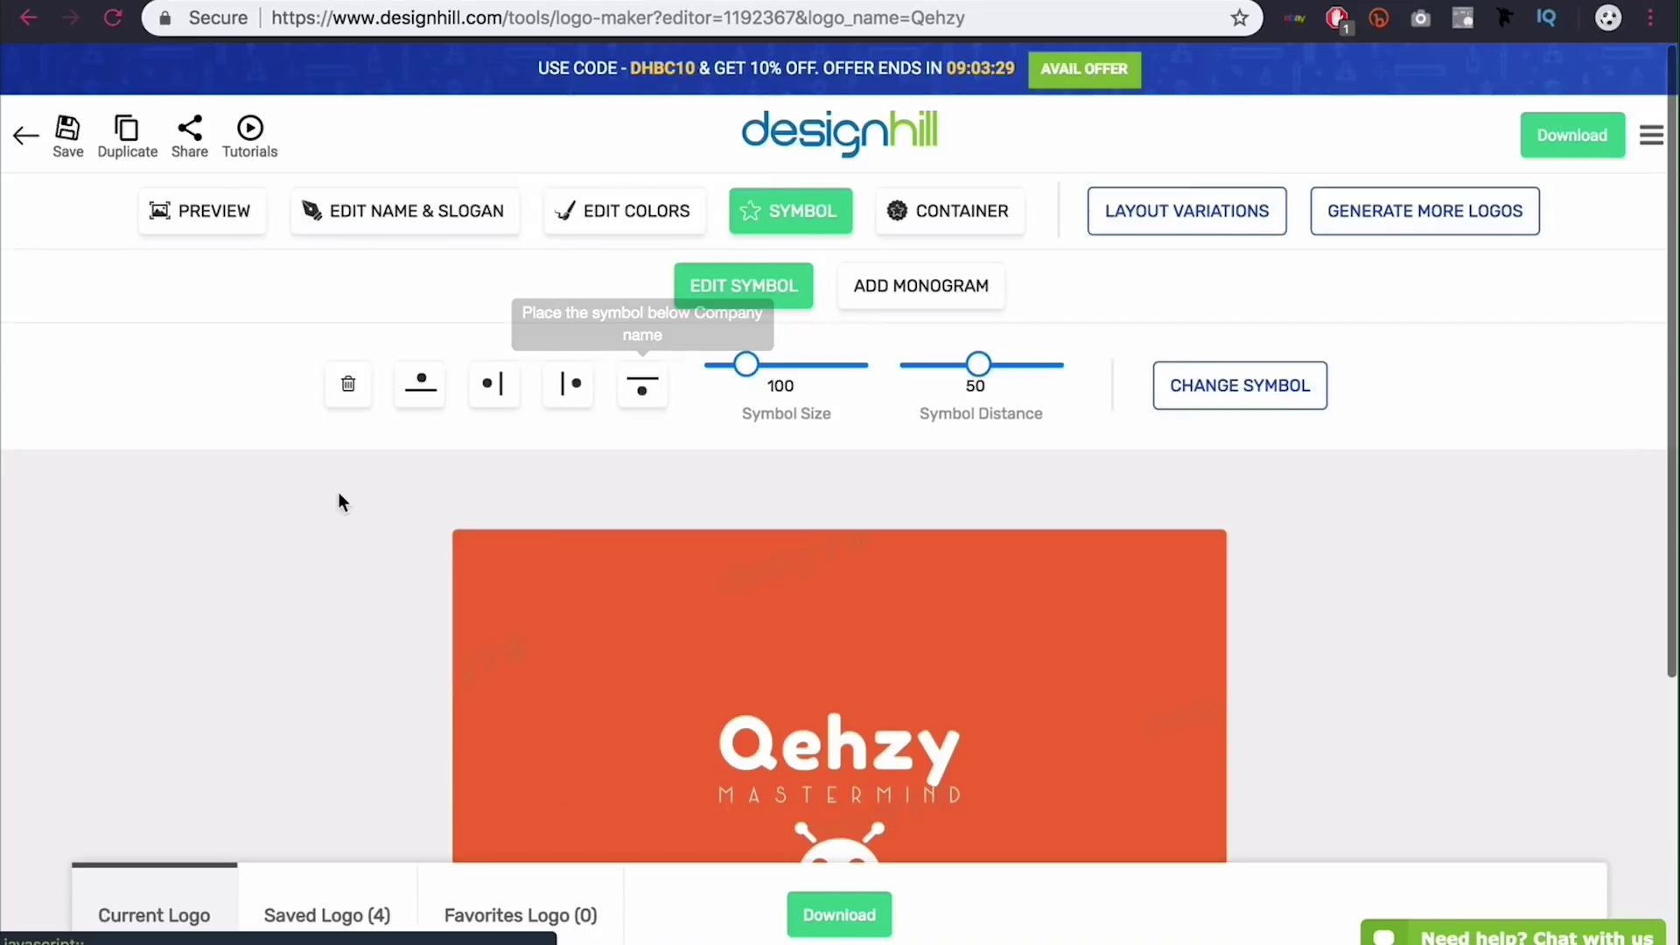
pyautogui.scroll(-5, 339, 501)
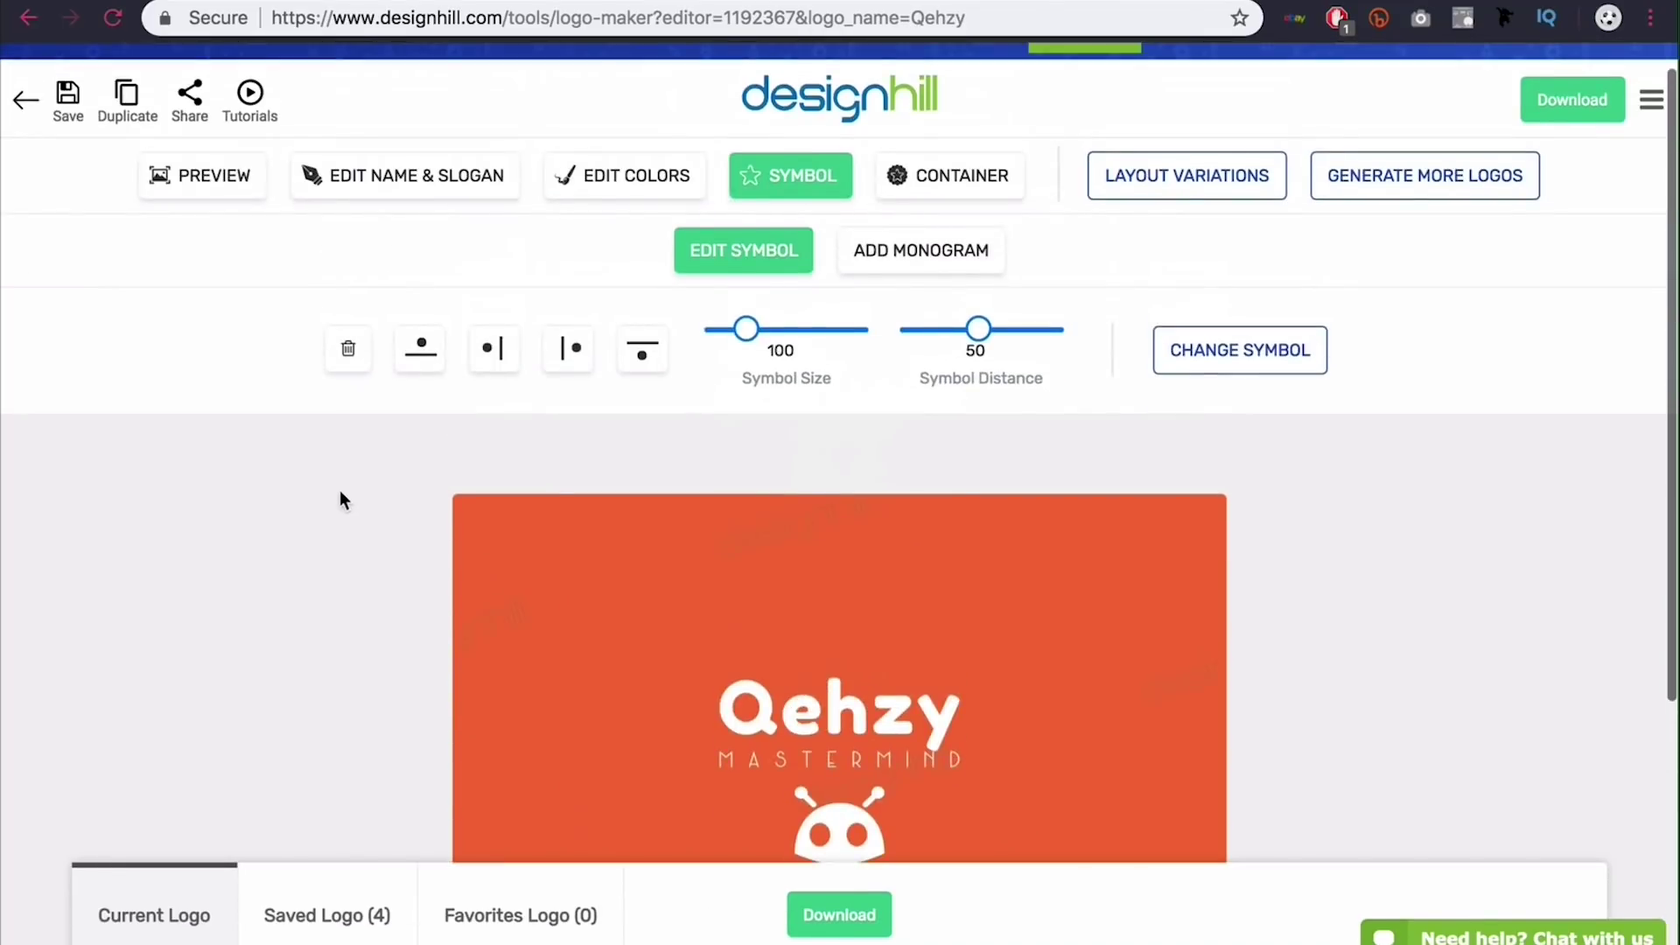
# Return the robot above the name, keep size 100 and set symbol distance 43
pyautogui.click(420, 348)
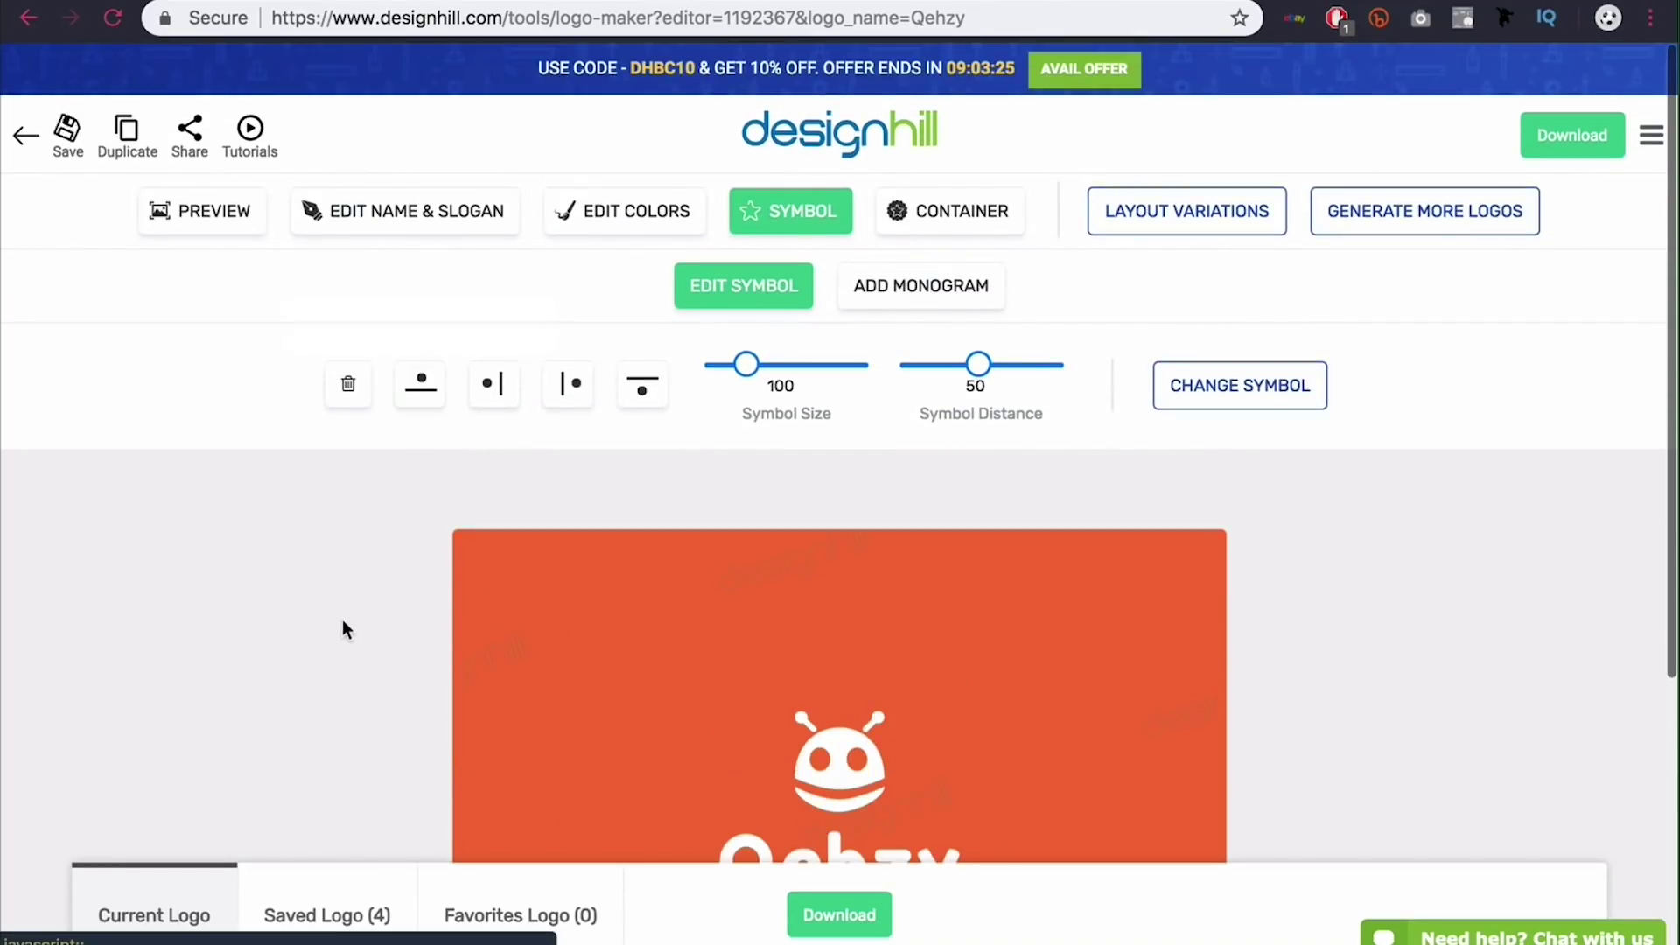
pyautogui.scroll(-3, 343, 621)
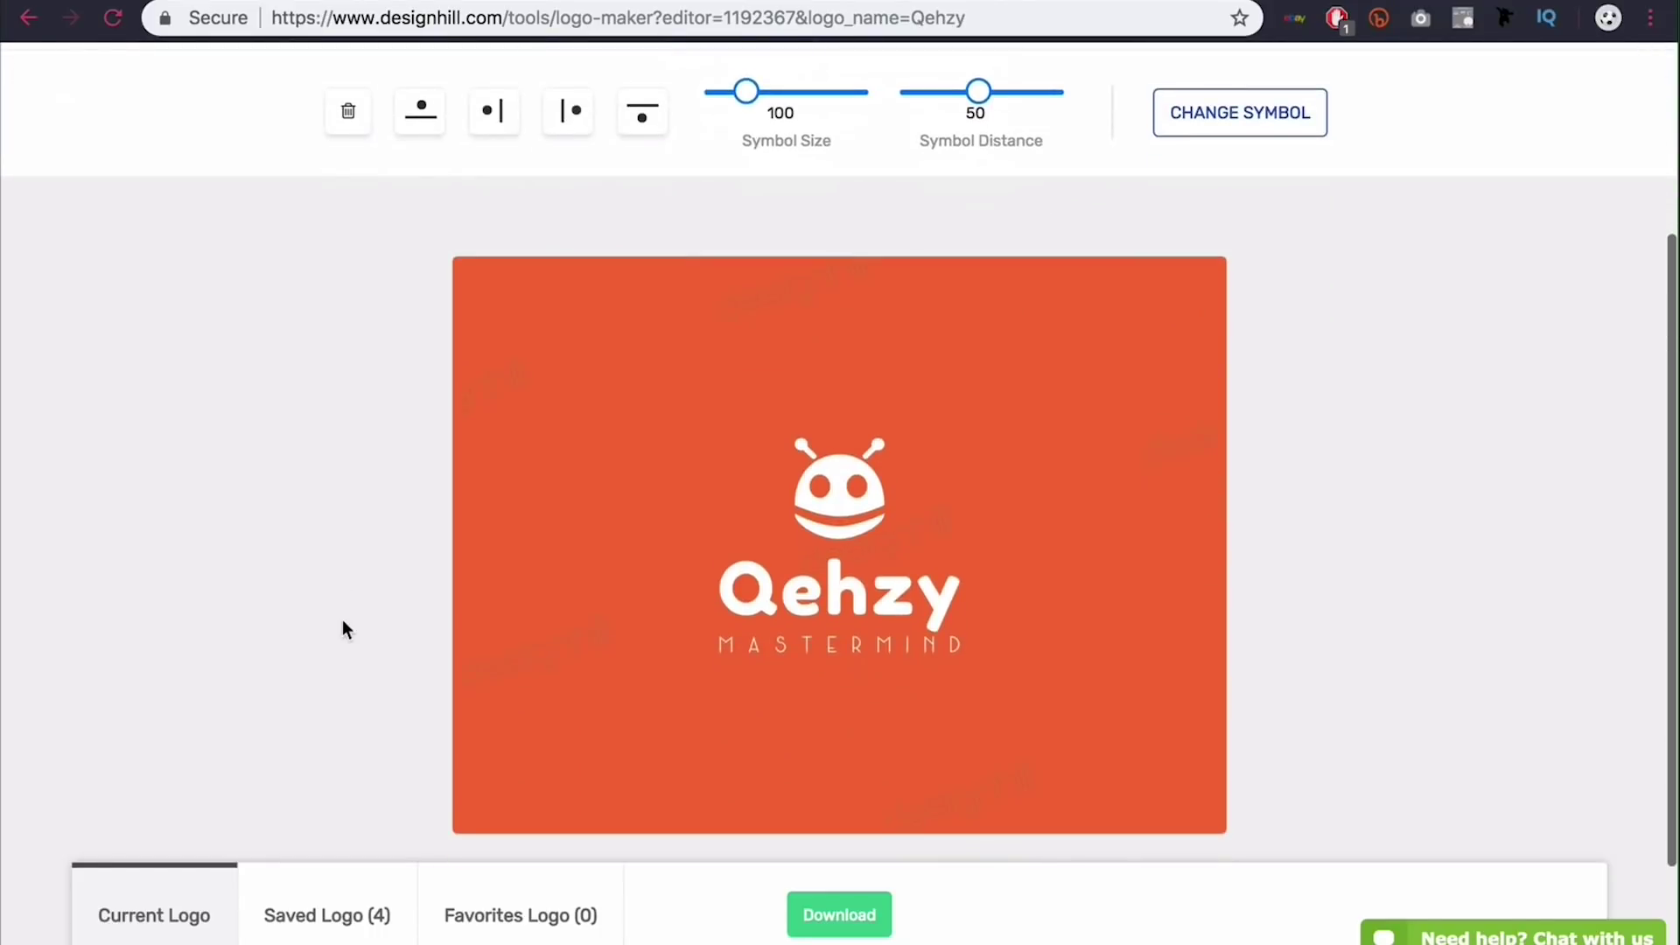
pyautogui.scroll(2, 343, 621)
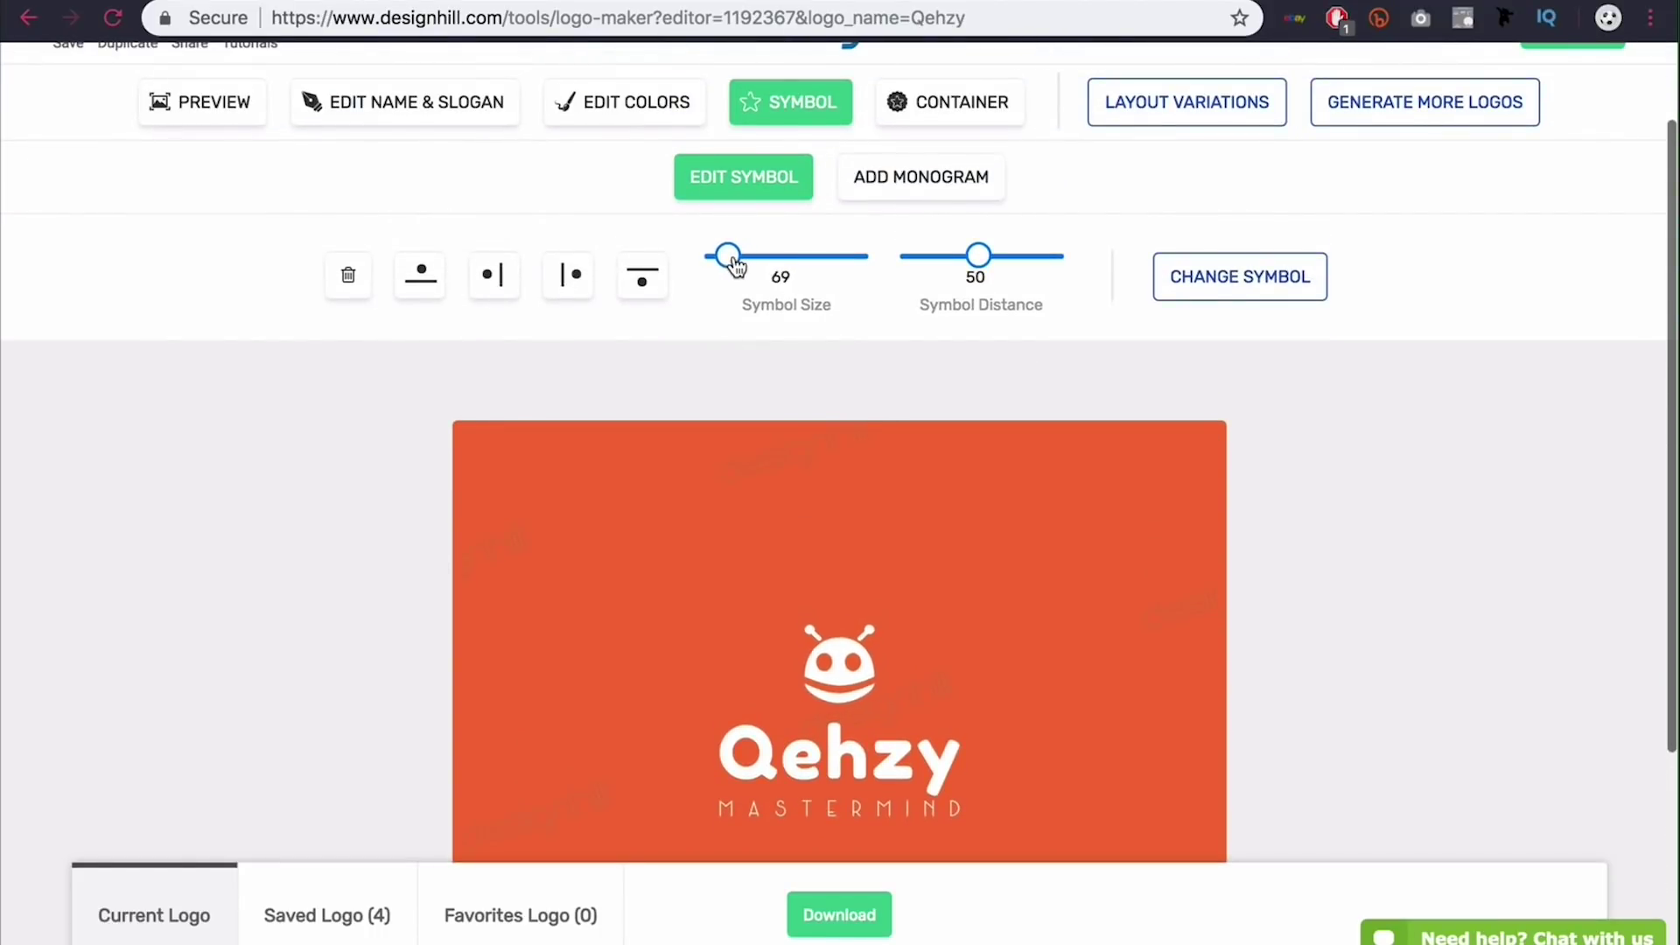
pyautogui.moveTo(733, 265)
pyautogui.mouseDown()
pyautogui.moveTo(784, 271)
pyautogui.moveTo(754, 272)
pyautogui.mouseUp()
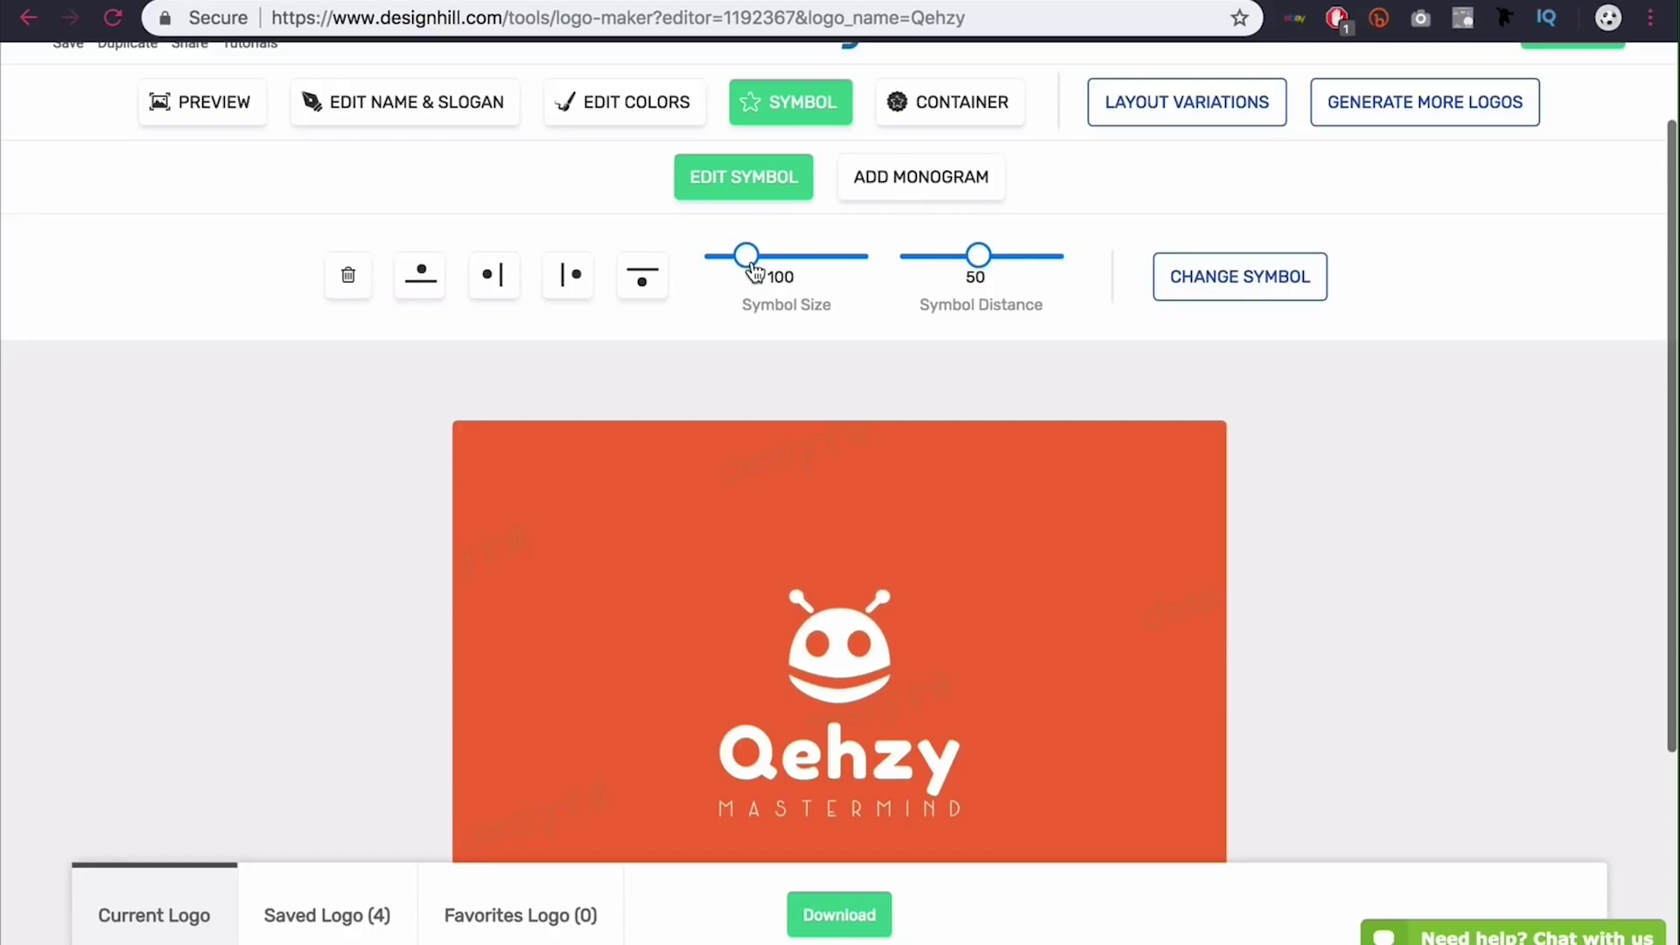
pyautogui.moveTo(980, 261)
pyautogui.mouseDown()
pyautogui.moveTo(903, 266)
pyautogui.moveTo(884, 287)
pyautogui.moveTo(953, 267)
pyautogui.moveTo(976, 279)
pyautogui.mouseUp()
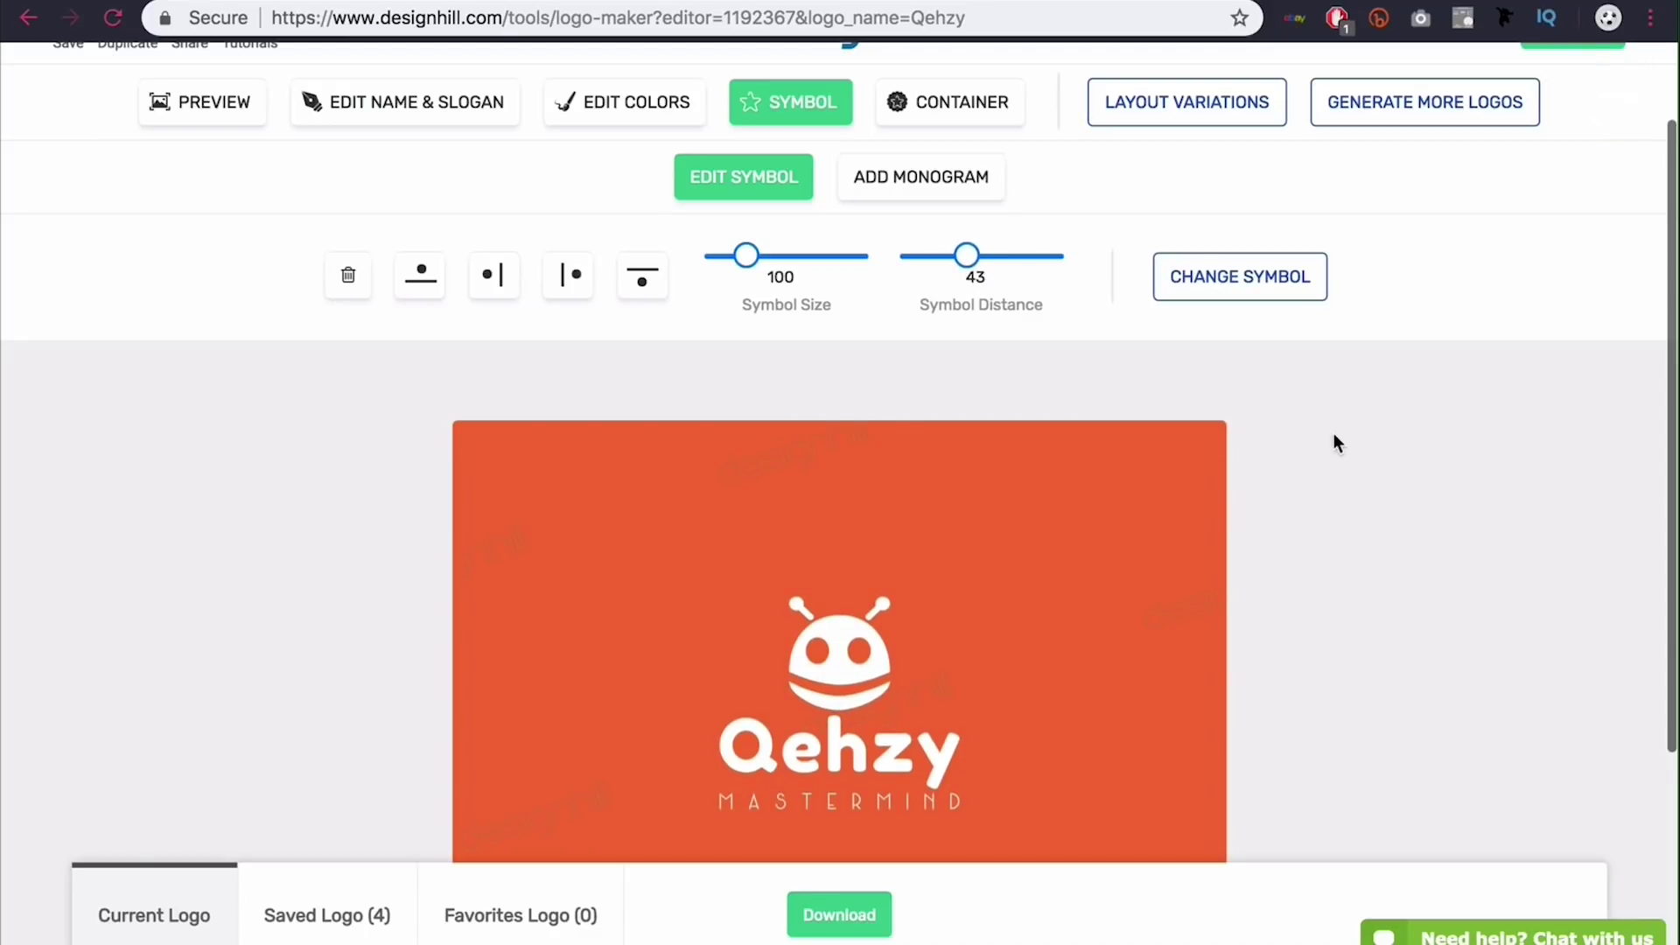
pyautogui.click(1246, 284)
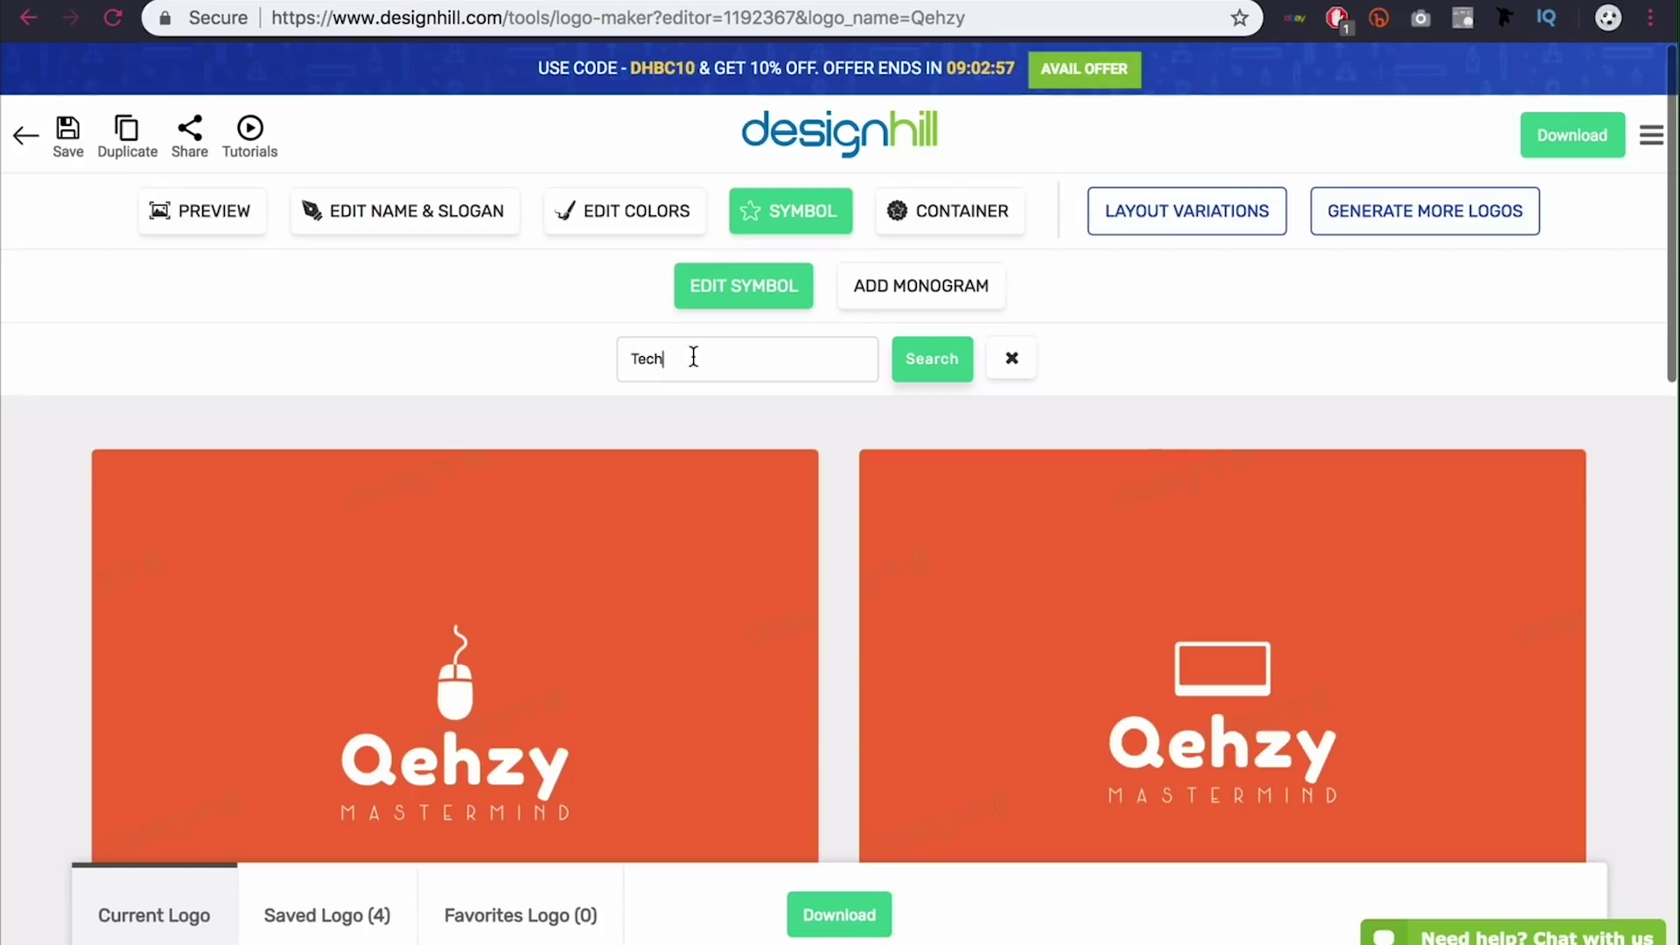
pyautogui.moveTo(693, 357); pyautogui.dragTo(554, 355)
pyautogui.moveTo(704, 355); pyautogui.dragTo(569, 361)
pyautogui.scroll(-2, 820, 429)
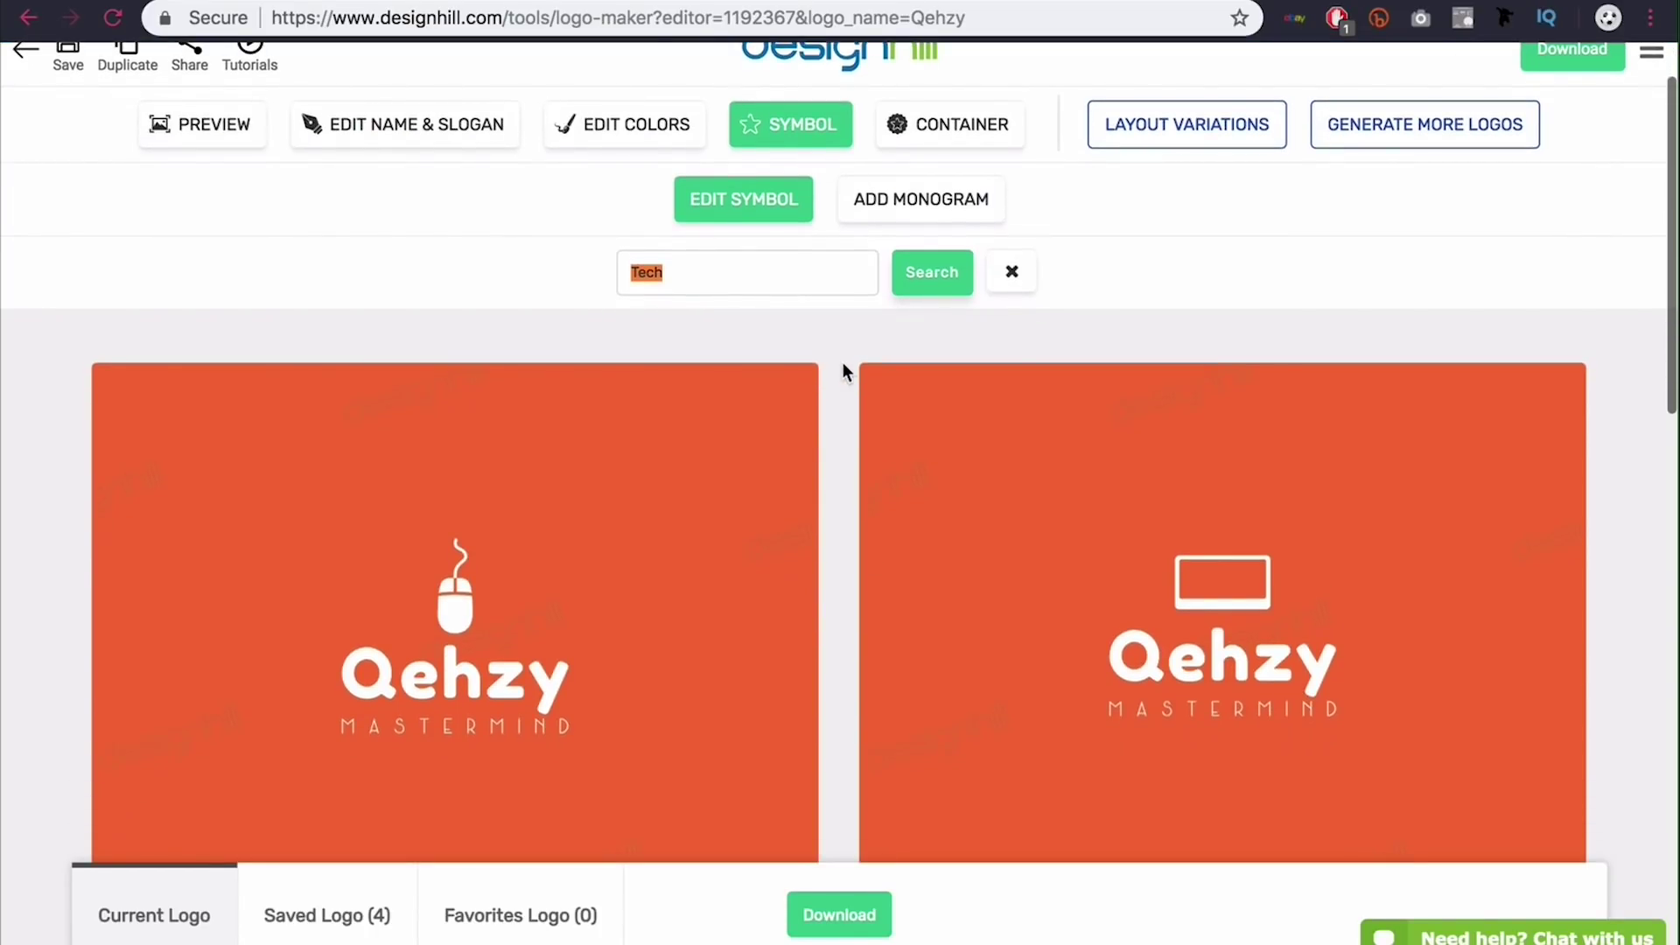
pyautogui.scroll(-10, 844, 371)
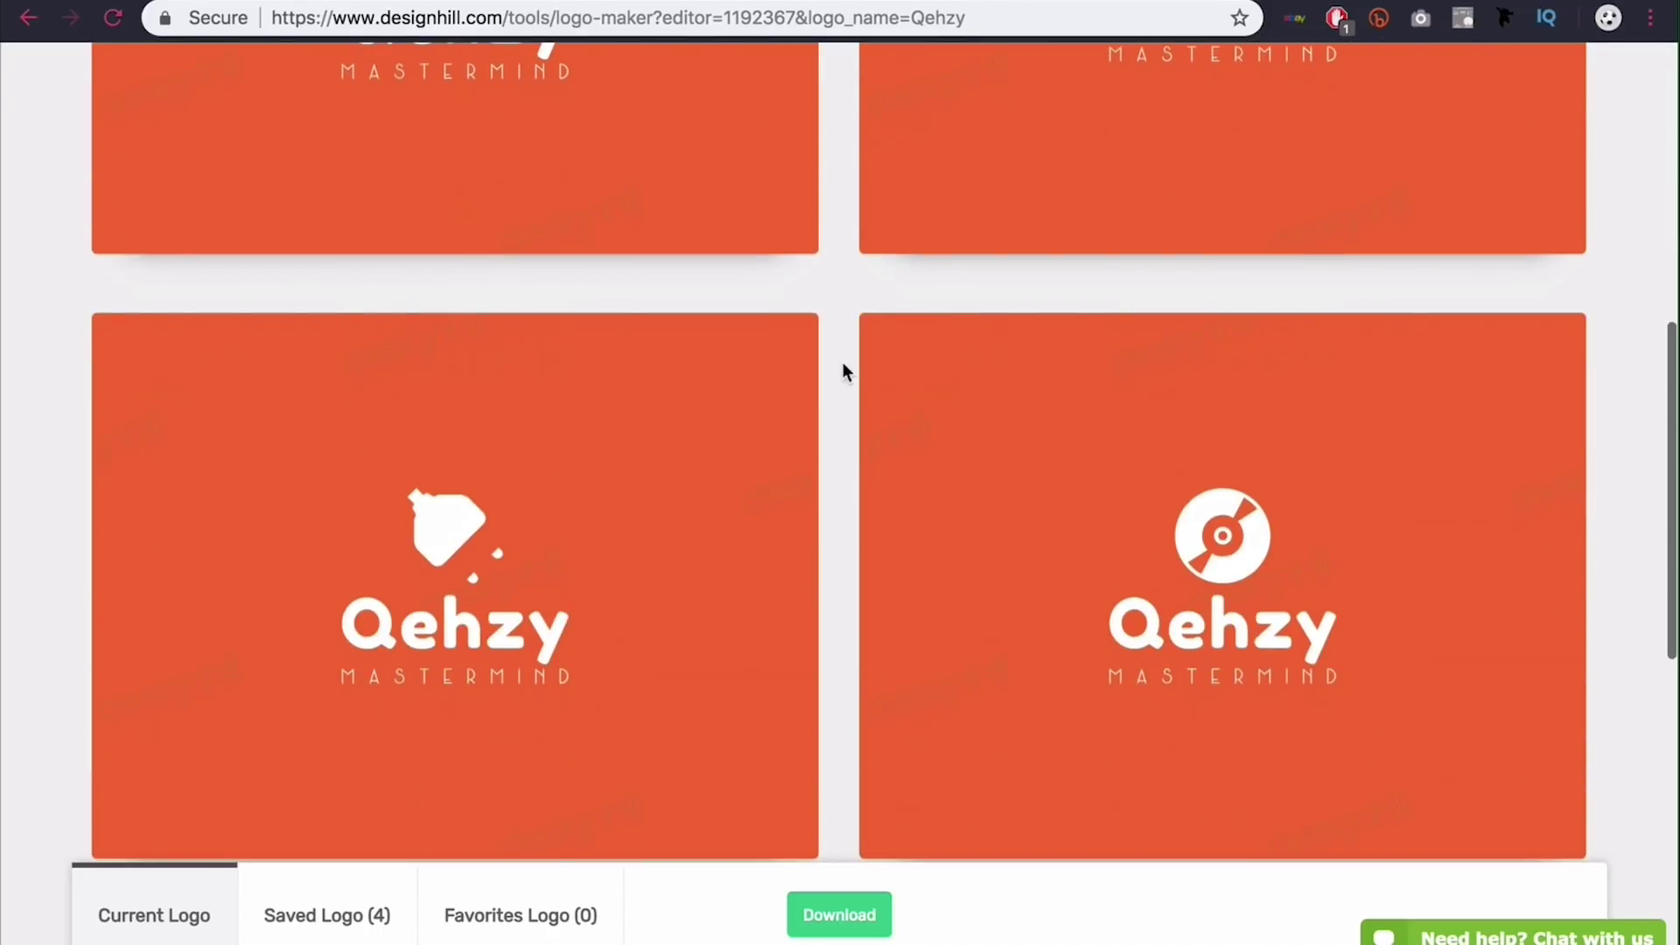
pyautogui.scroll(-3, 842, 362)
pyautogui.scroll(10, 843, 362)
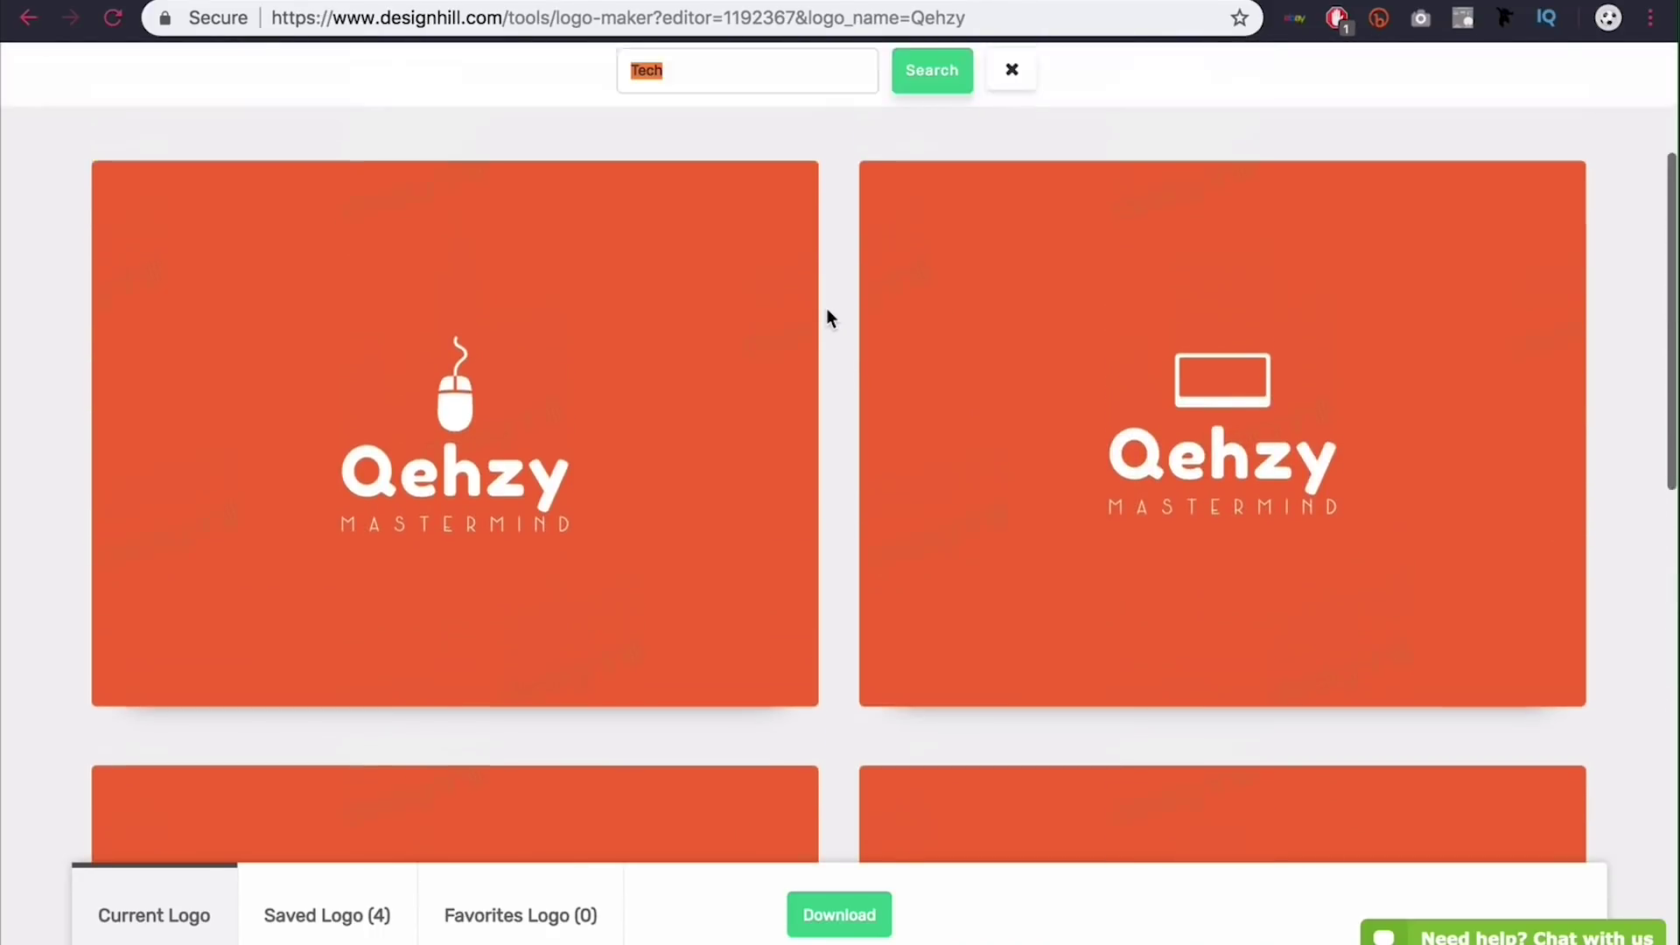
pyautogui.scroll(3, 830, 317)
pyautogui.scroll(-5, 870, 439)
pyautogui.scroll(-5, 1173, 525)
pyautogui.scroll(10, 1001, 442)
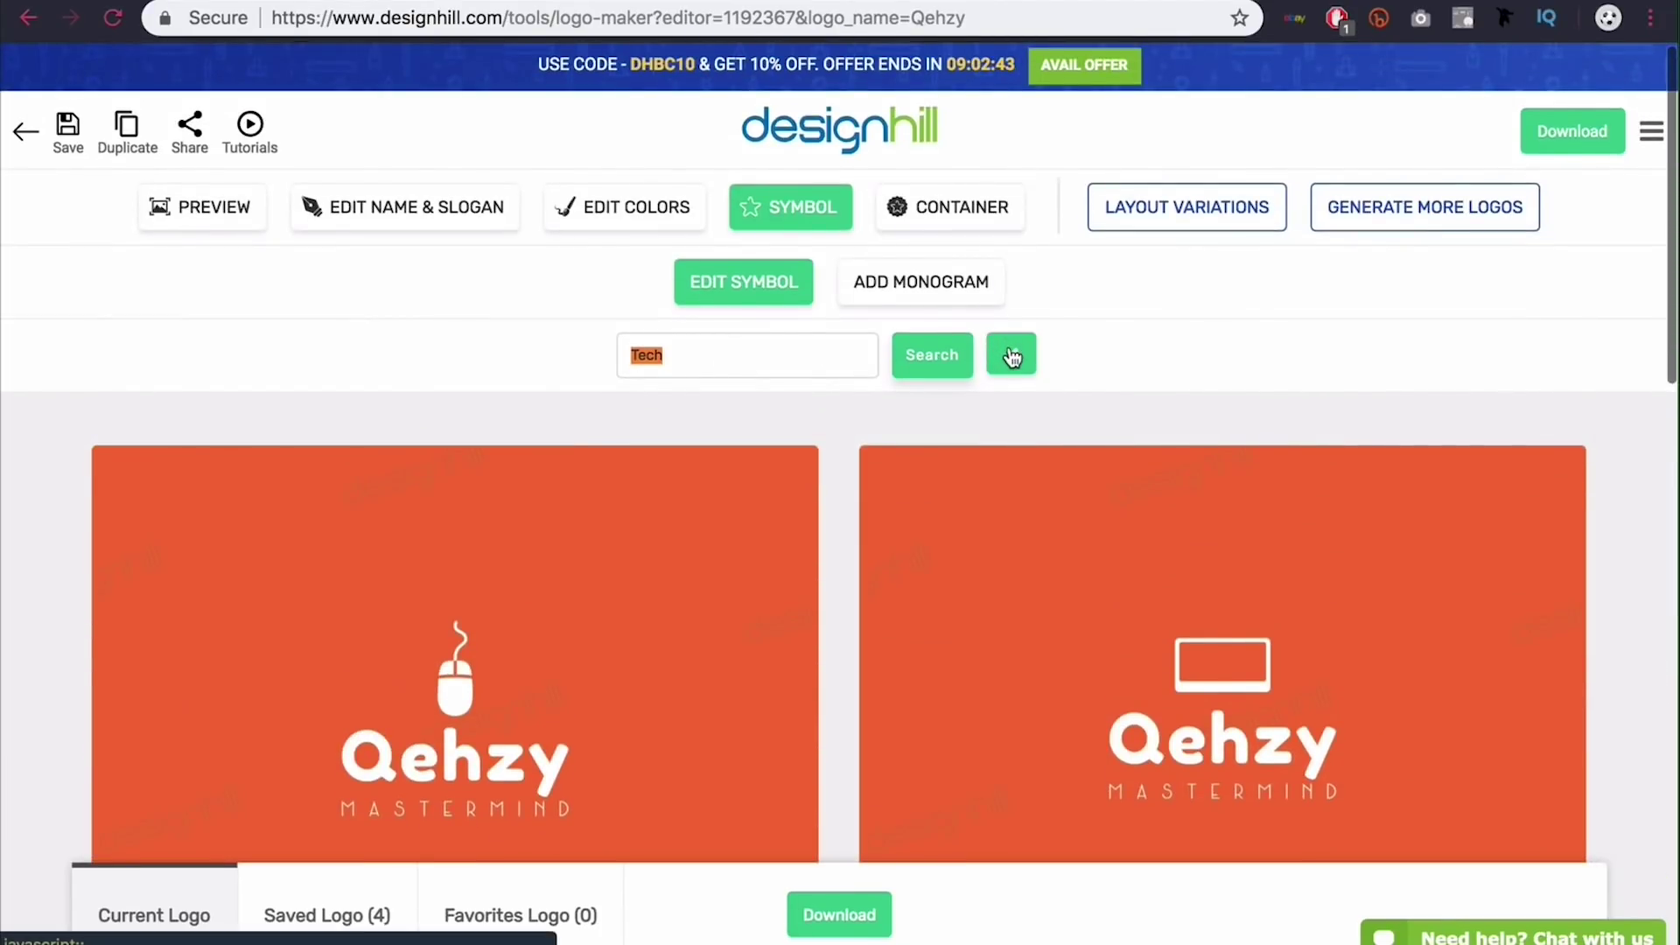
pyautogui.click(1010, 355)
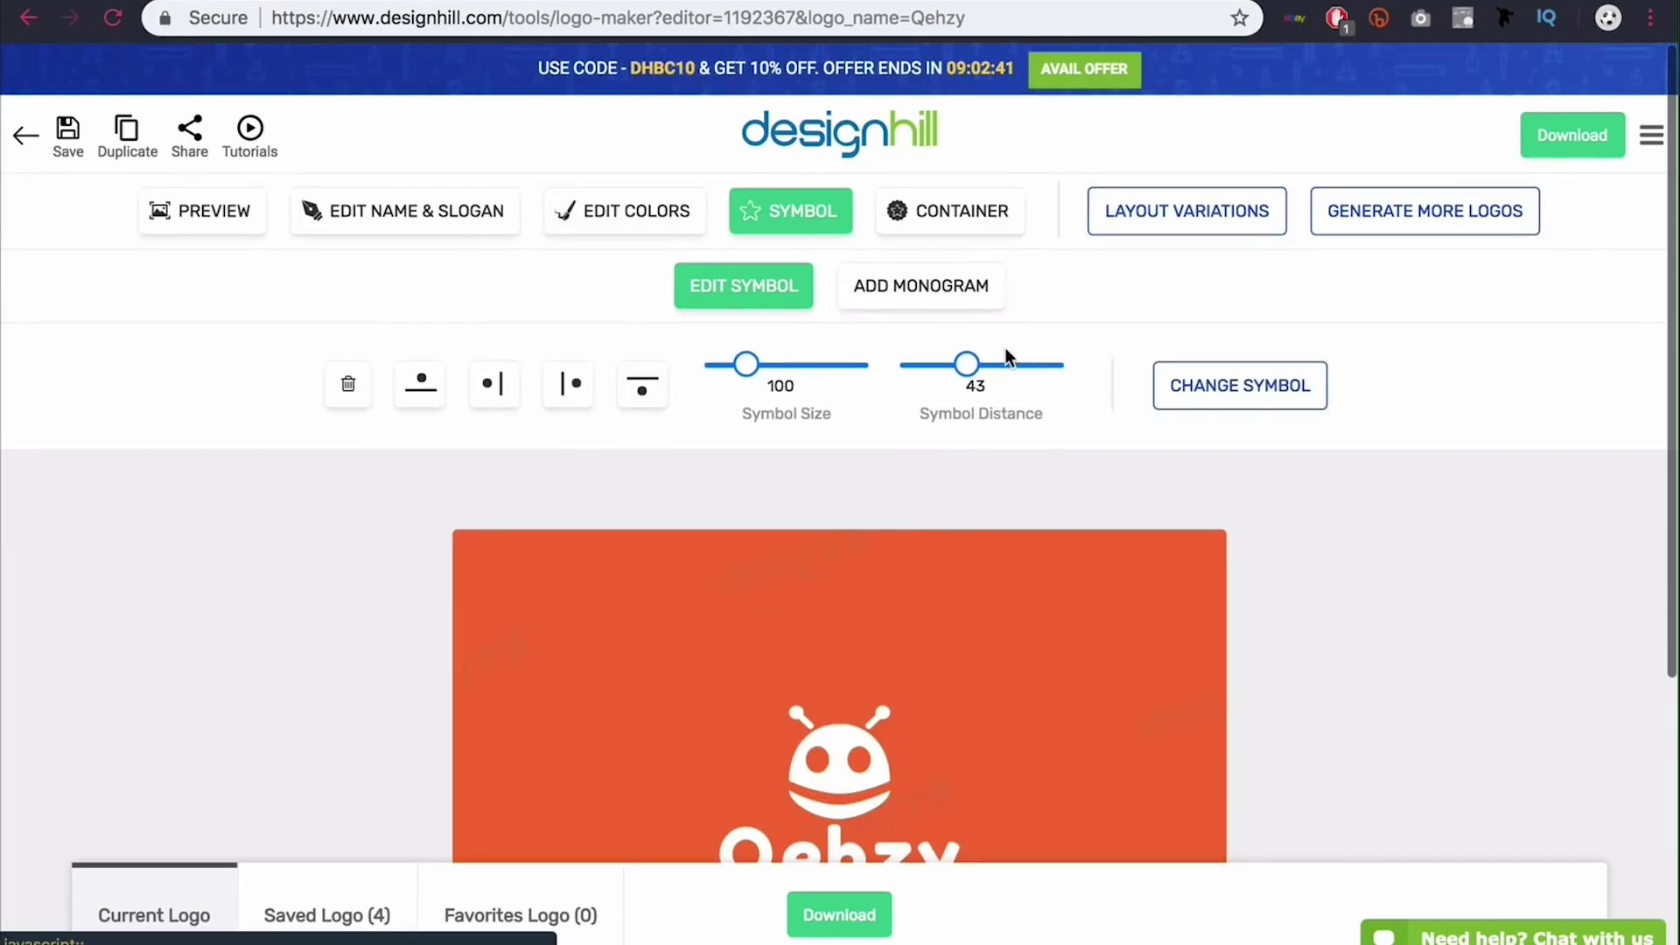
pyautogui.scroll(-1, 880, 799)
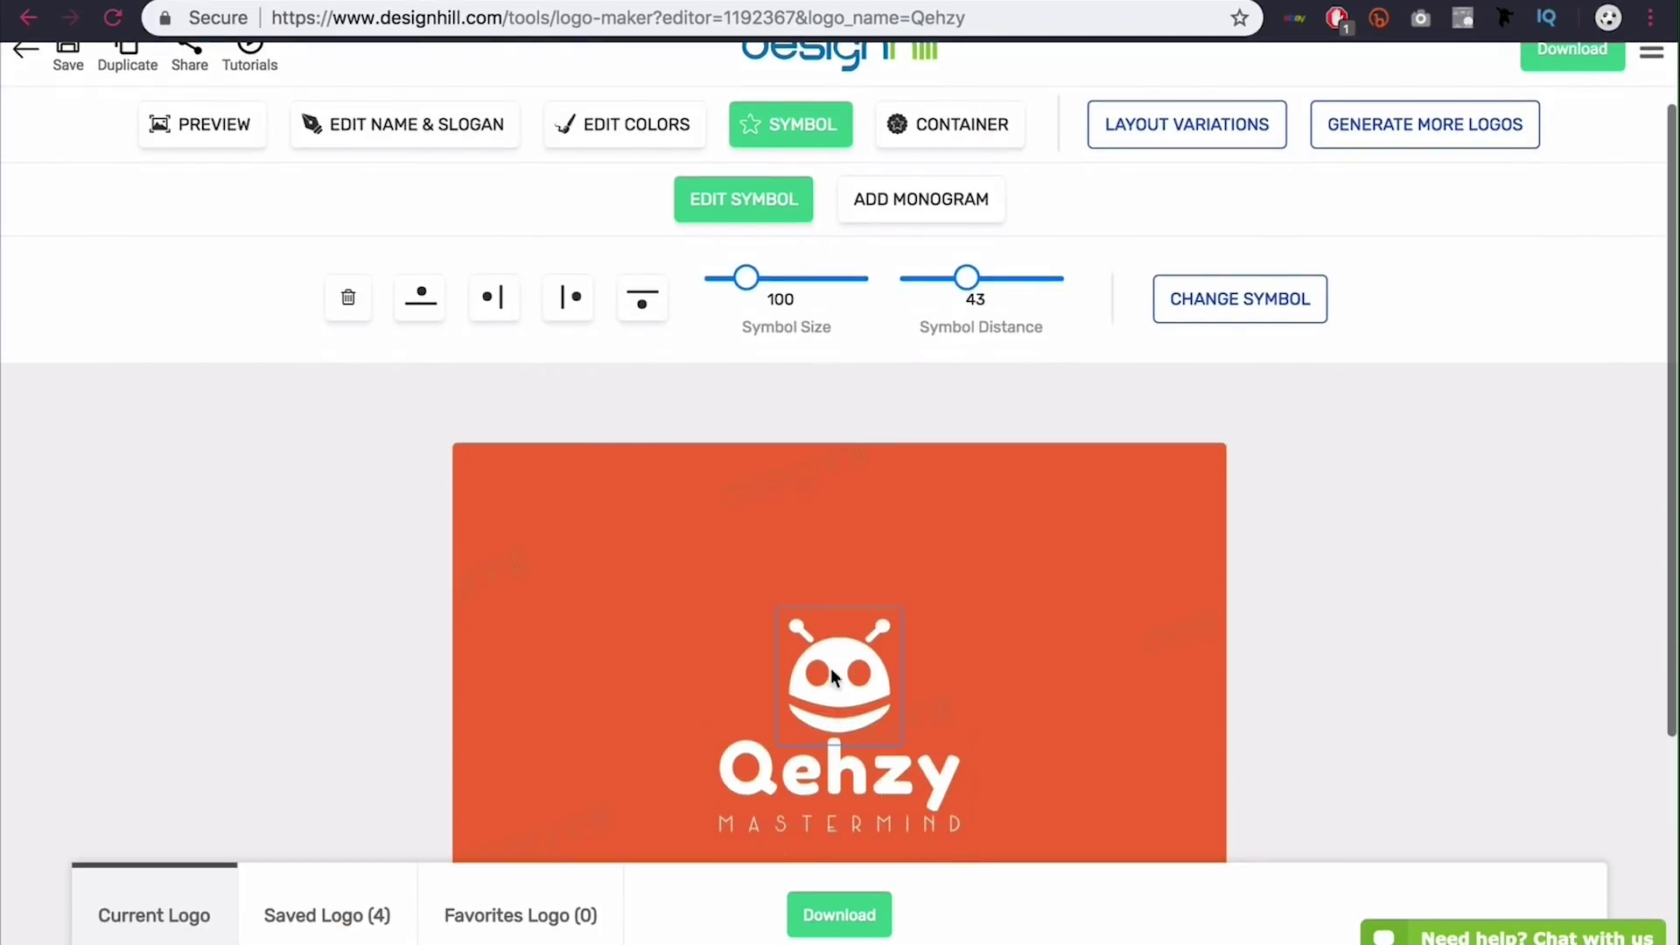
pyautogui.click(905, 219)
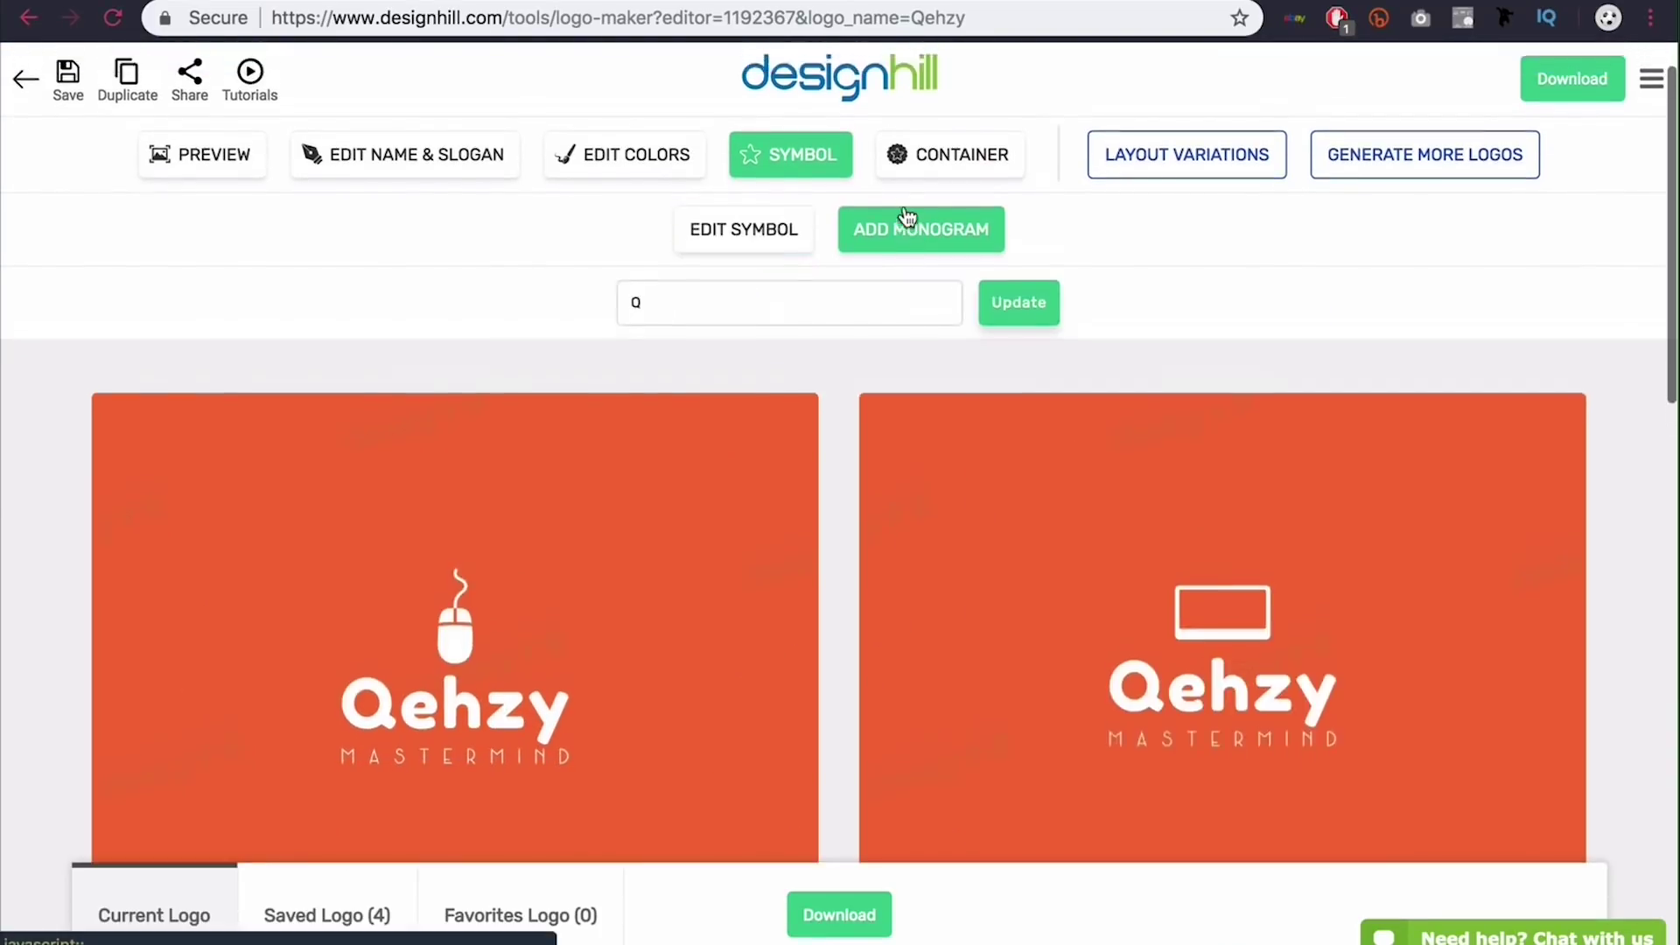
pyautogui.scroll(-10, 854, 470)
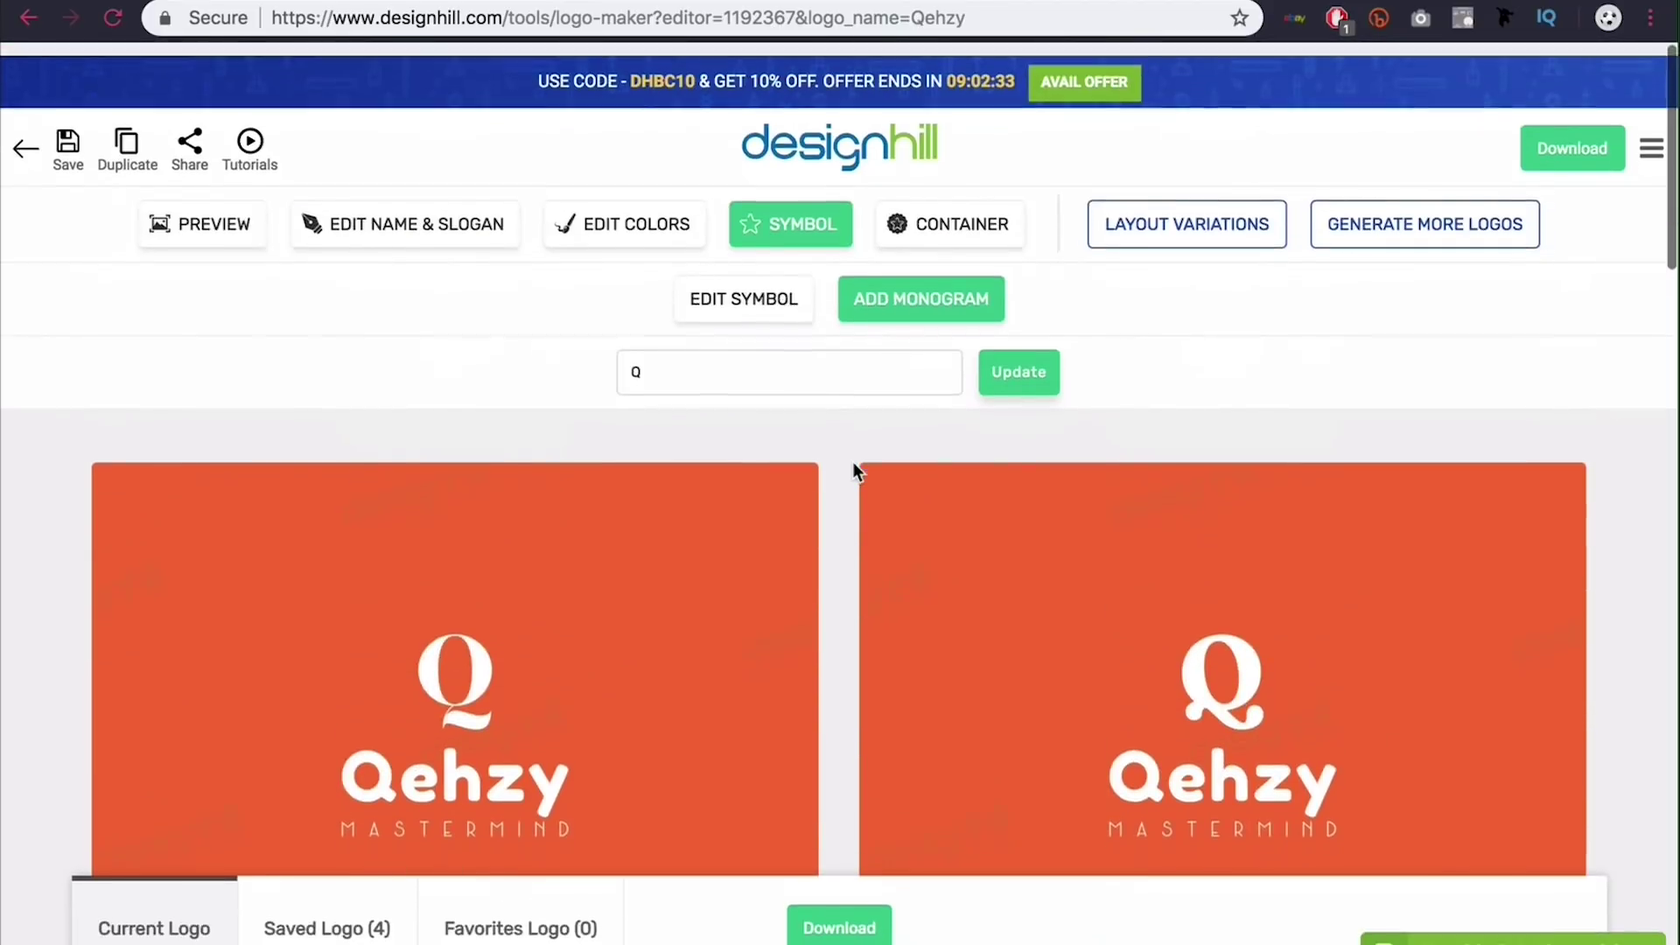
pyautogui.scroll(-10, 854, 470)
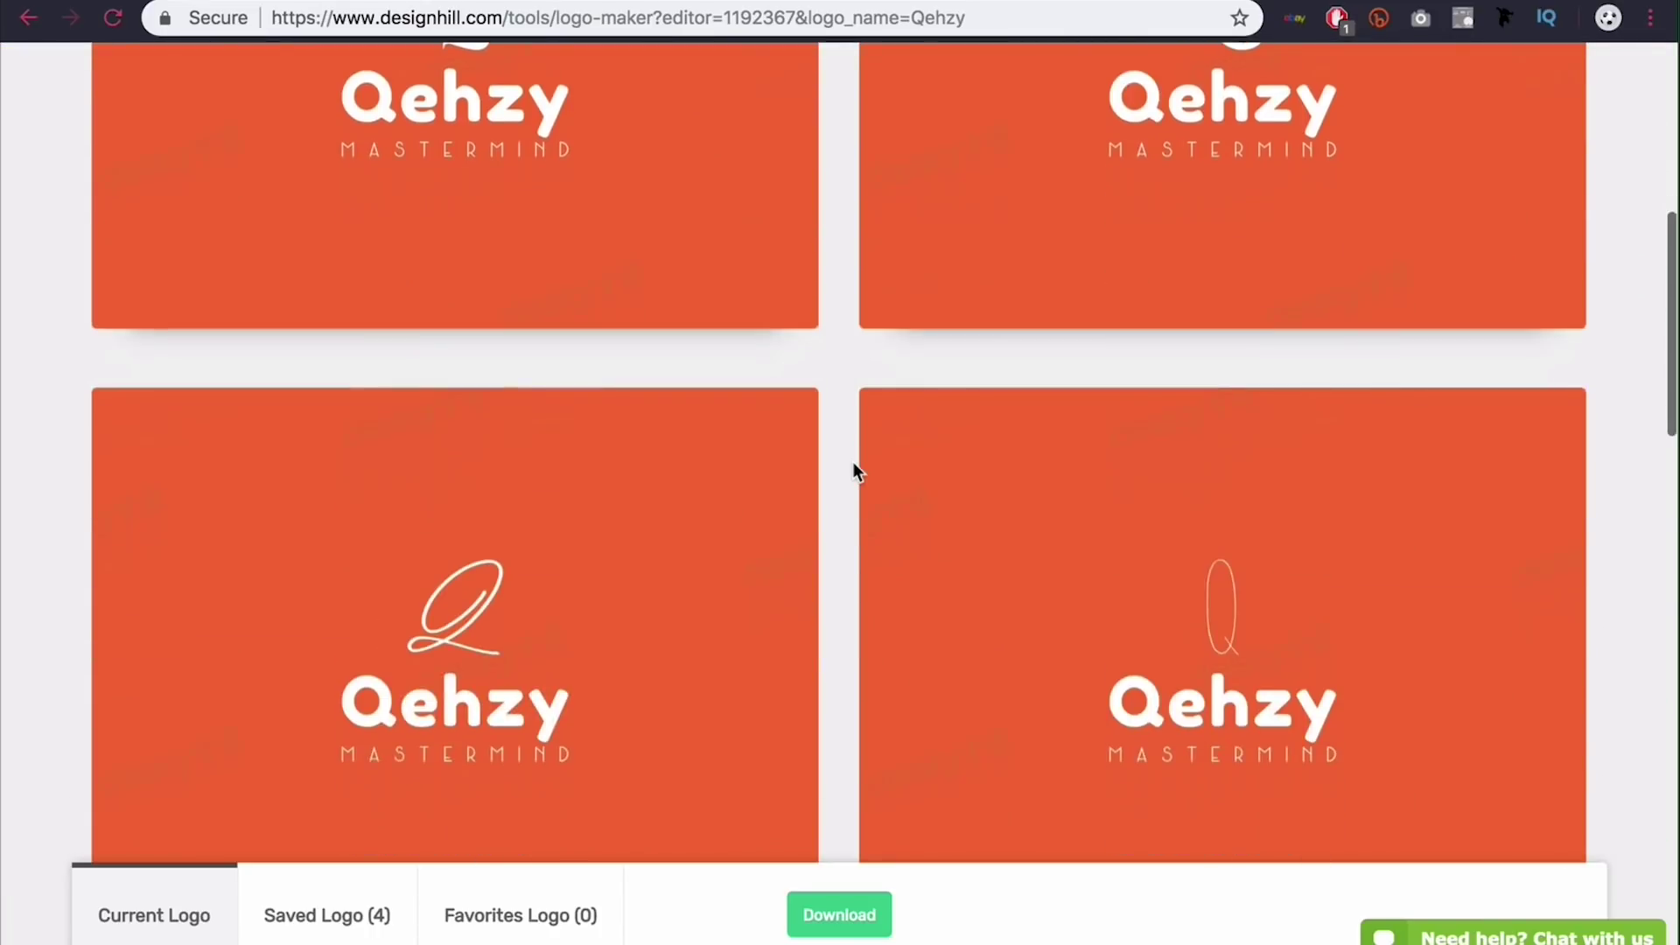
pyautogui.scroll(-5, 852, 460)
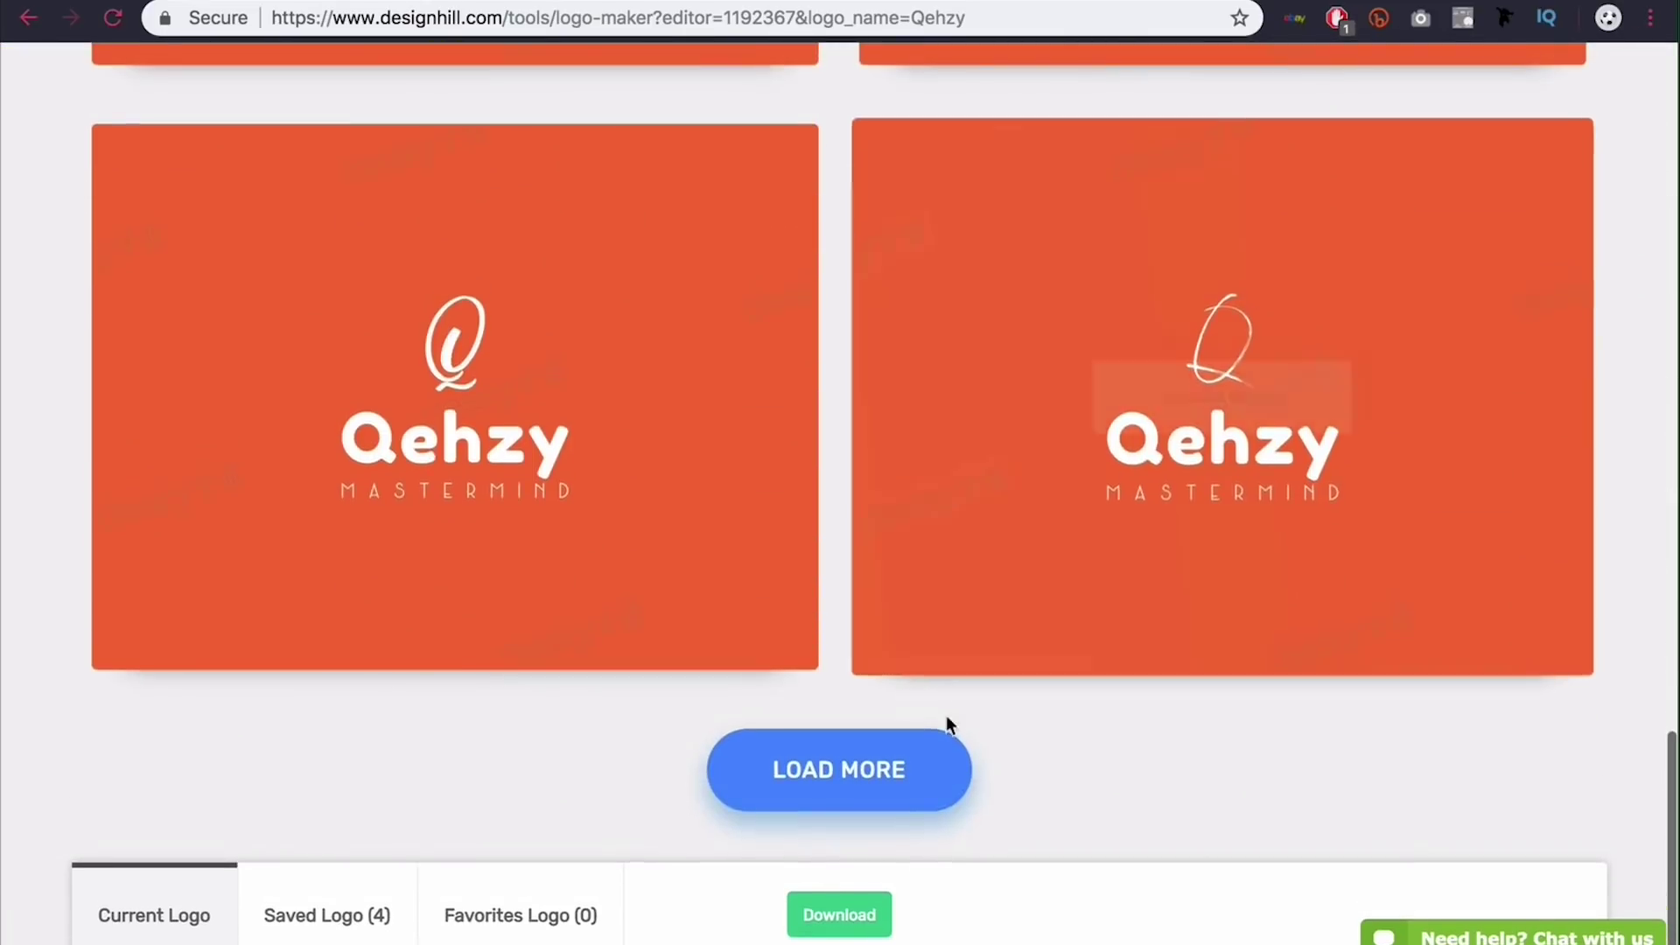
pyautogui.scroll(3, 838, 581)
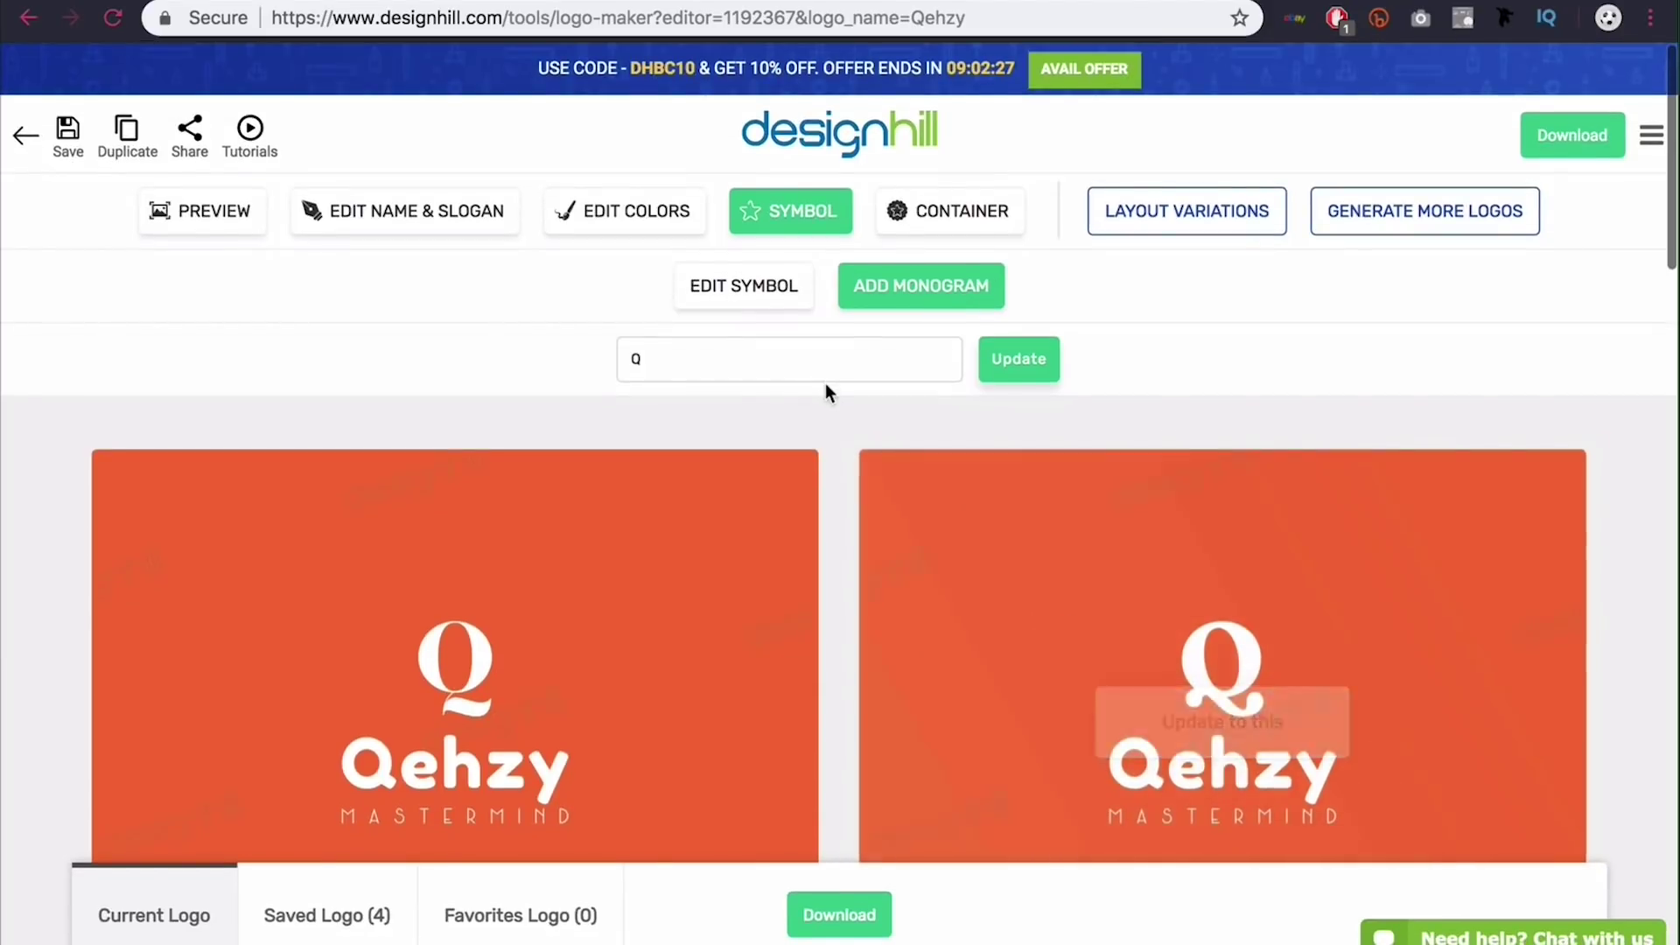
pyautogui.click(716, 292)
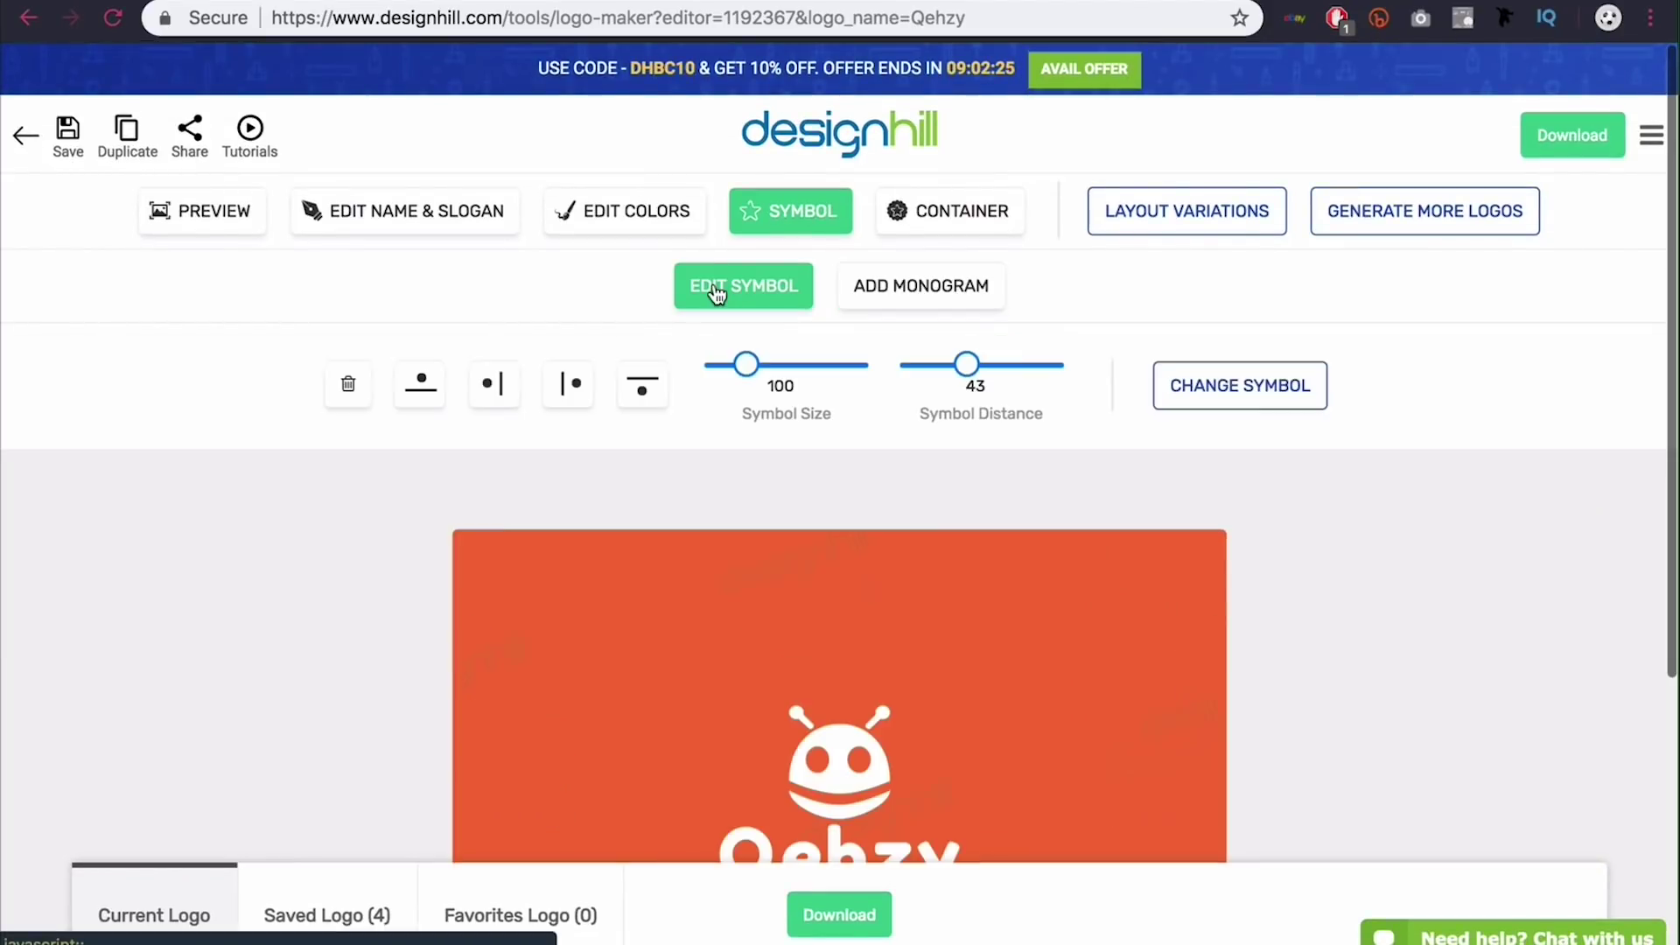
pyautogui.scroll(-3, 1021, 476)
pyautogui.scroll(3, 1021, 476)
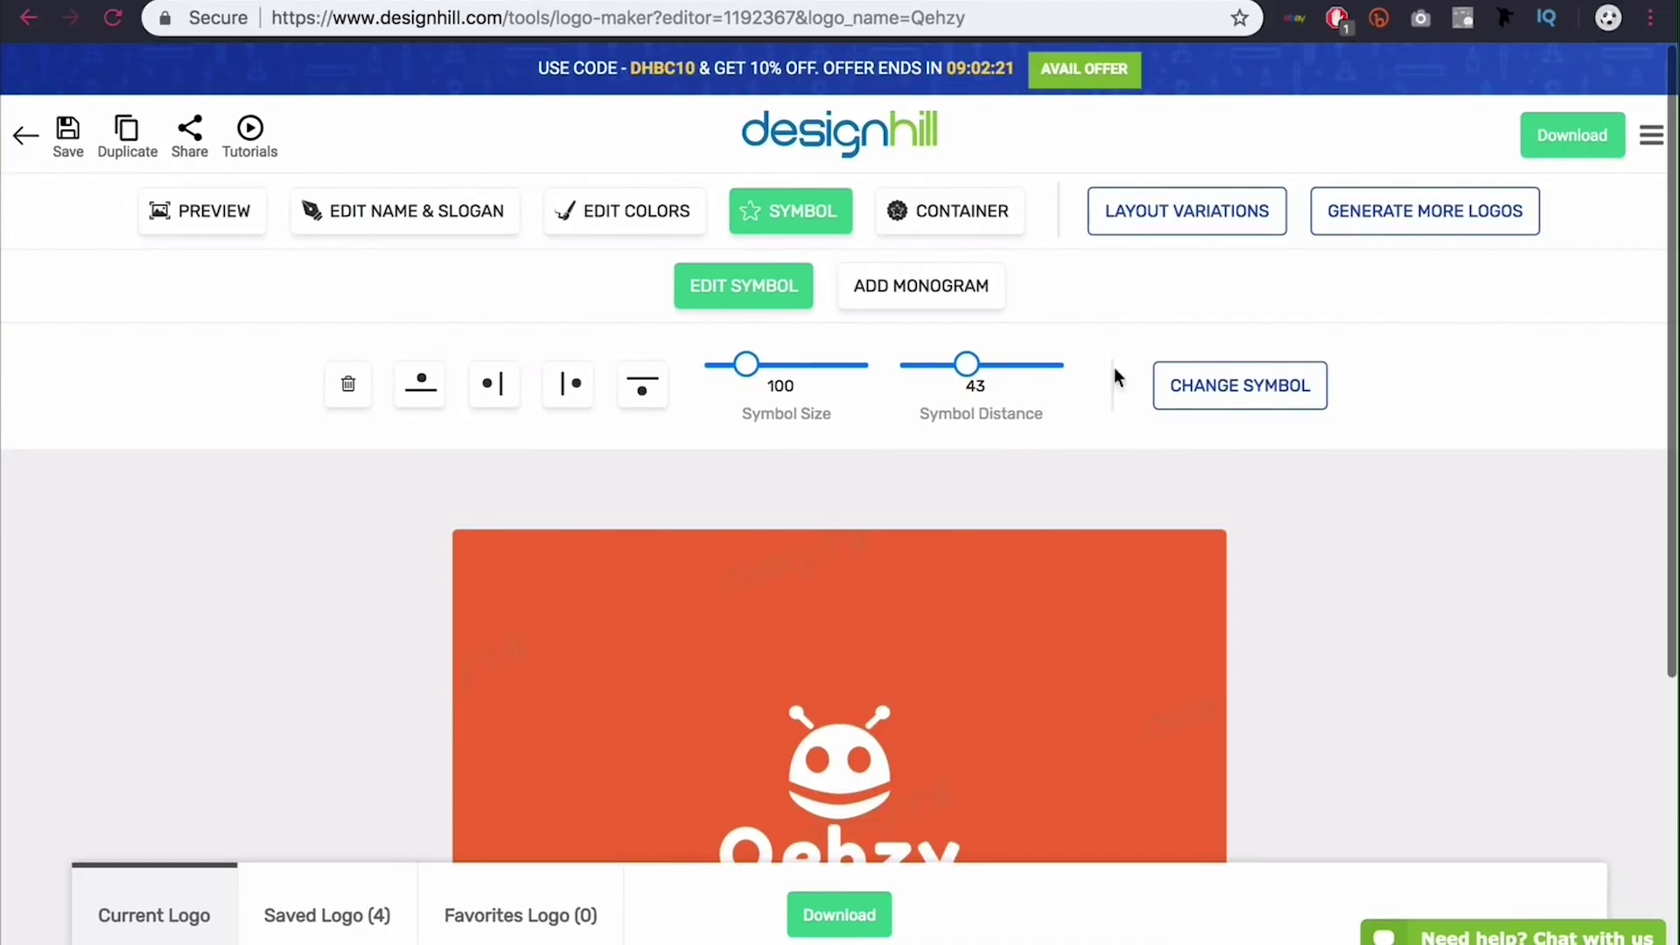
# Review the container options and inner container styles, leaving the logo without a container
pyautogui.click(949, 217)
pyautogui.scroll(-2, 410, 632)
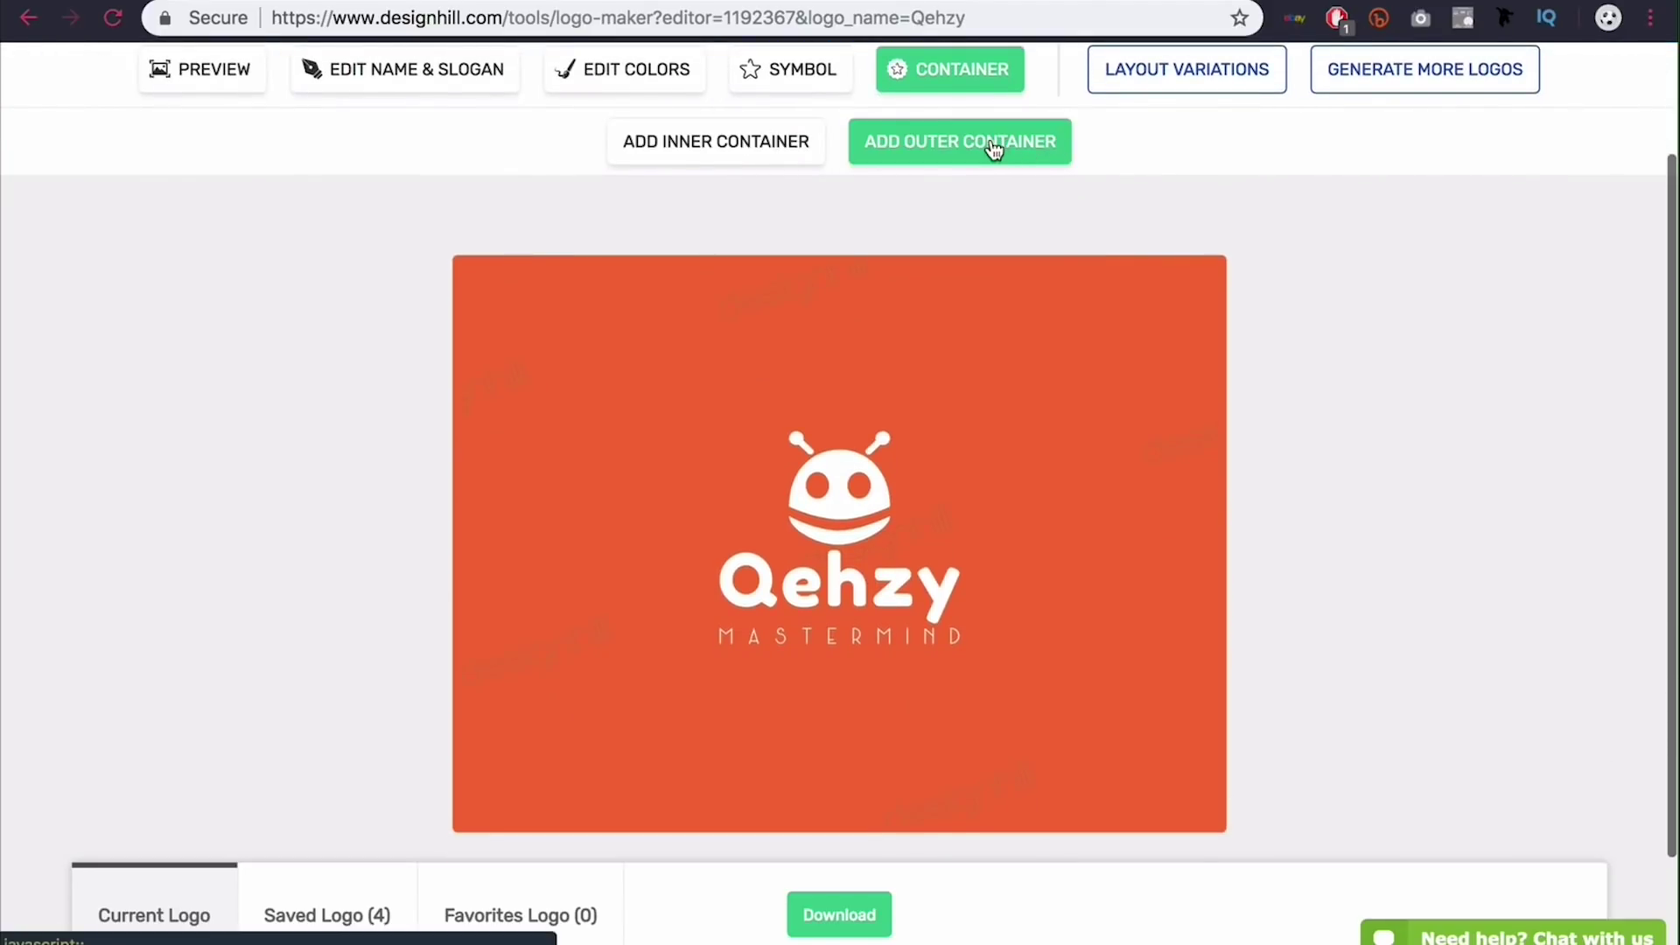
pyautogui.scroll(3, 429, 165)
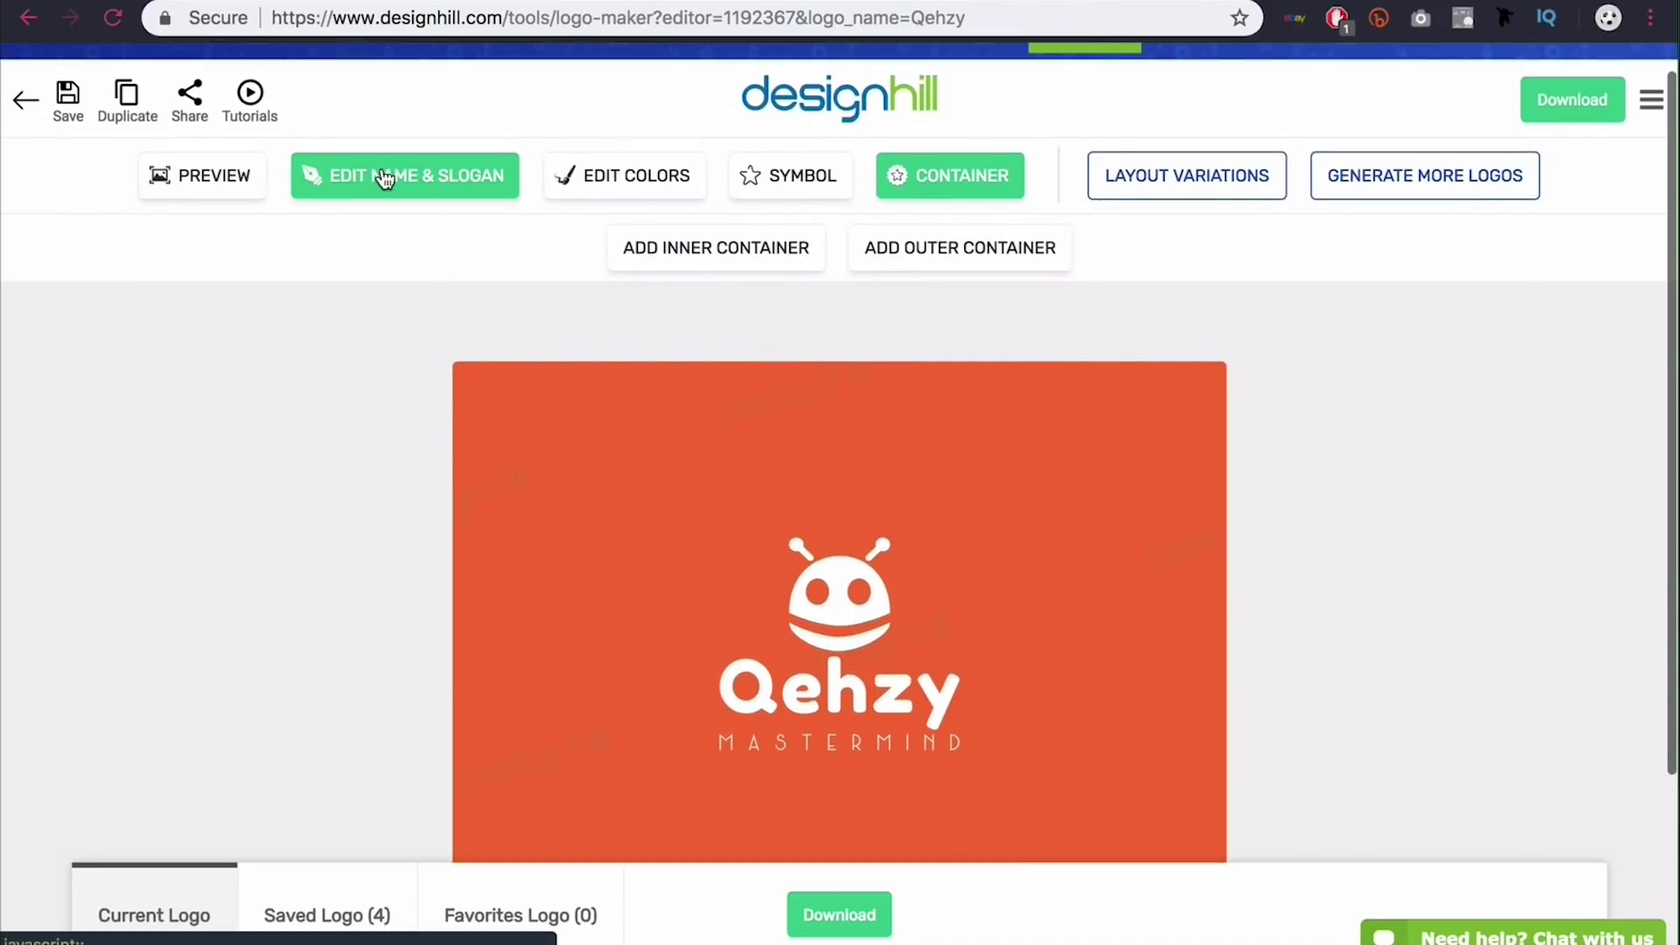
pyautogui.click(381, 173)
pyautogui.click(581, 210)
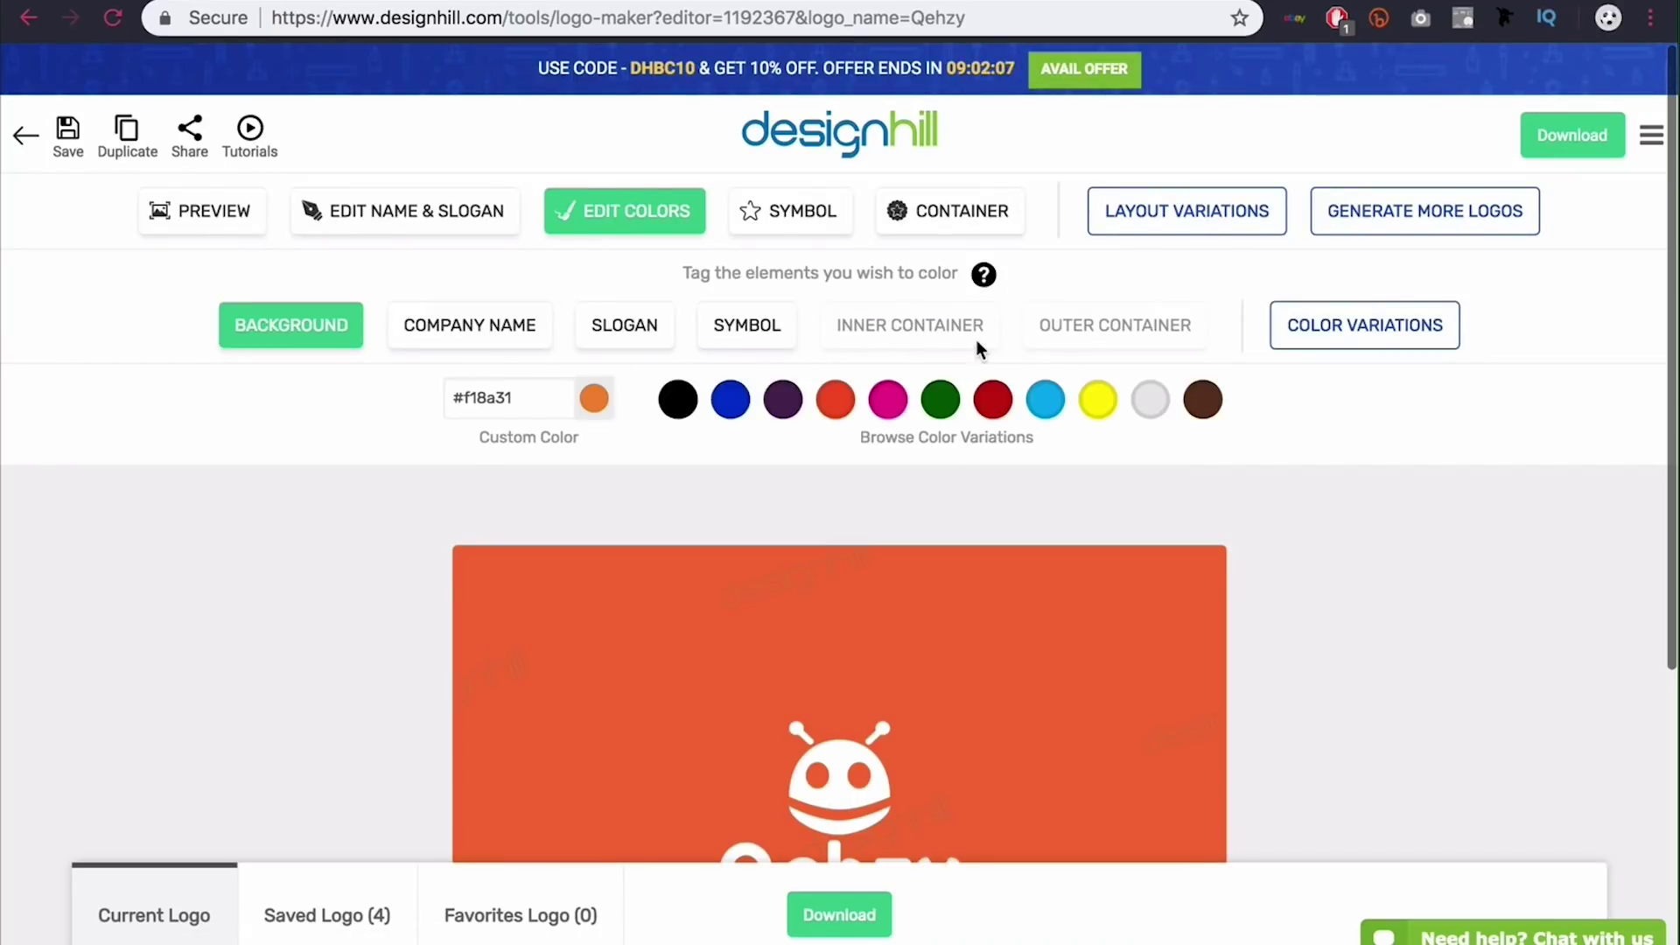
pyautogui.click(979, 233)
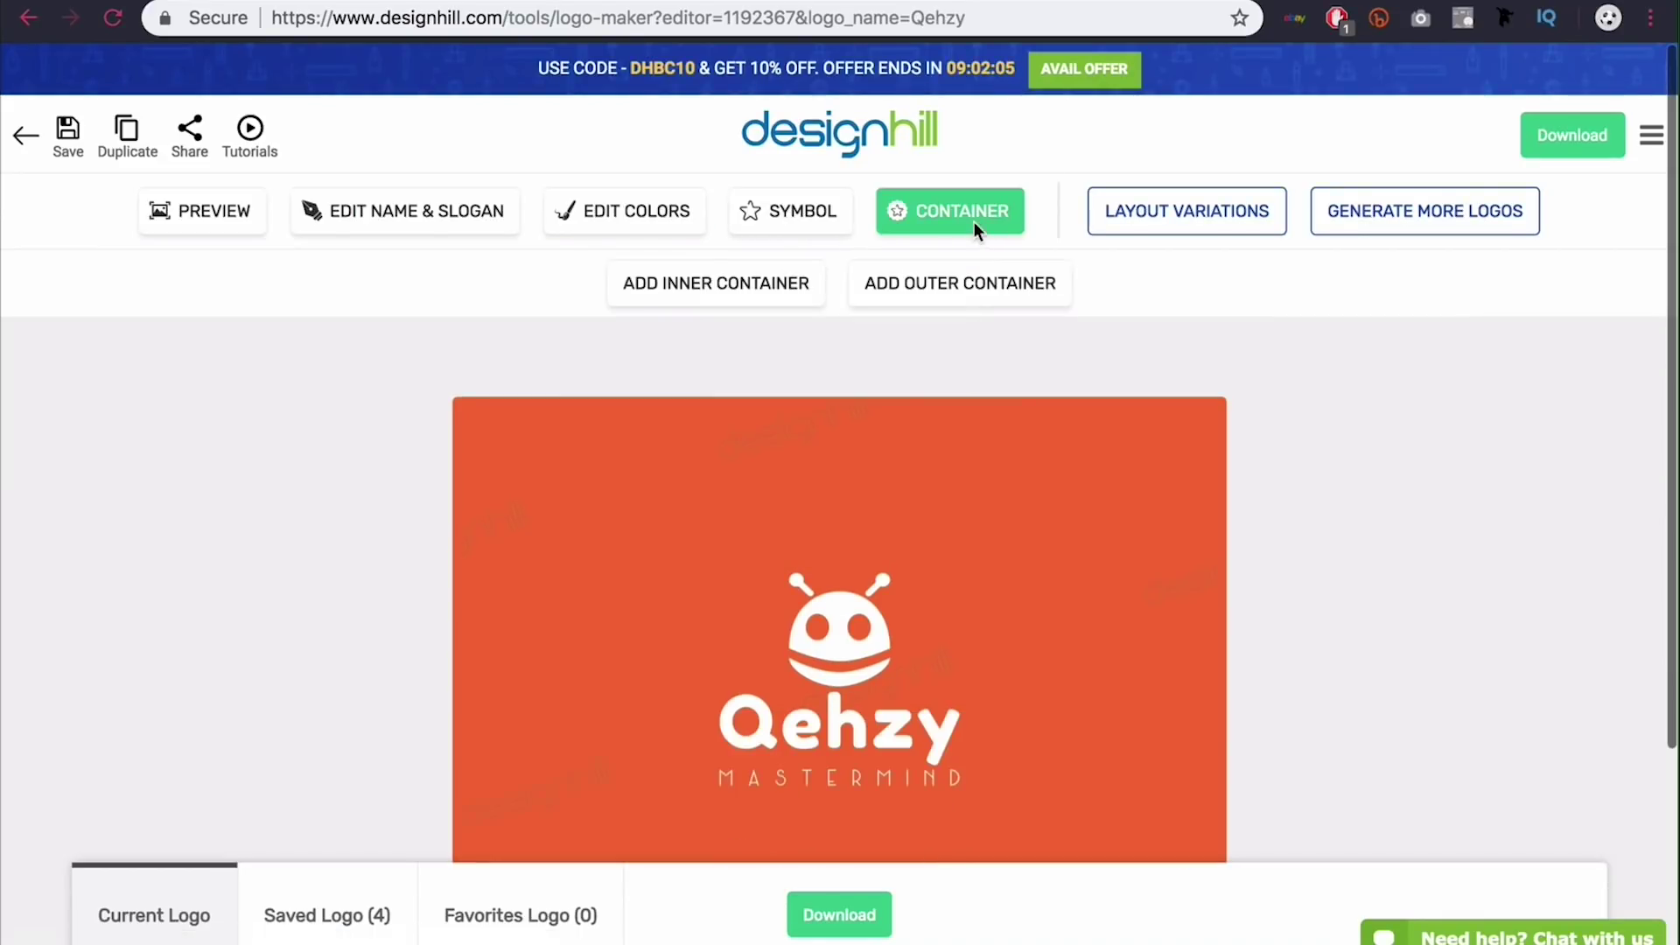
pyautogui.scroll(-2, 936, 507)
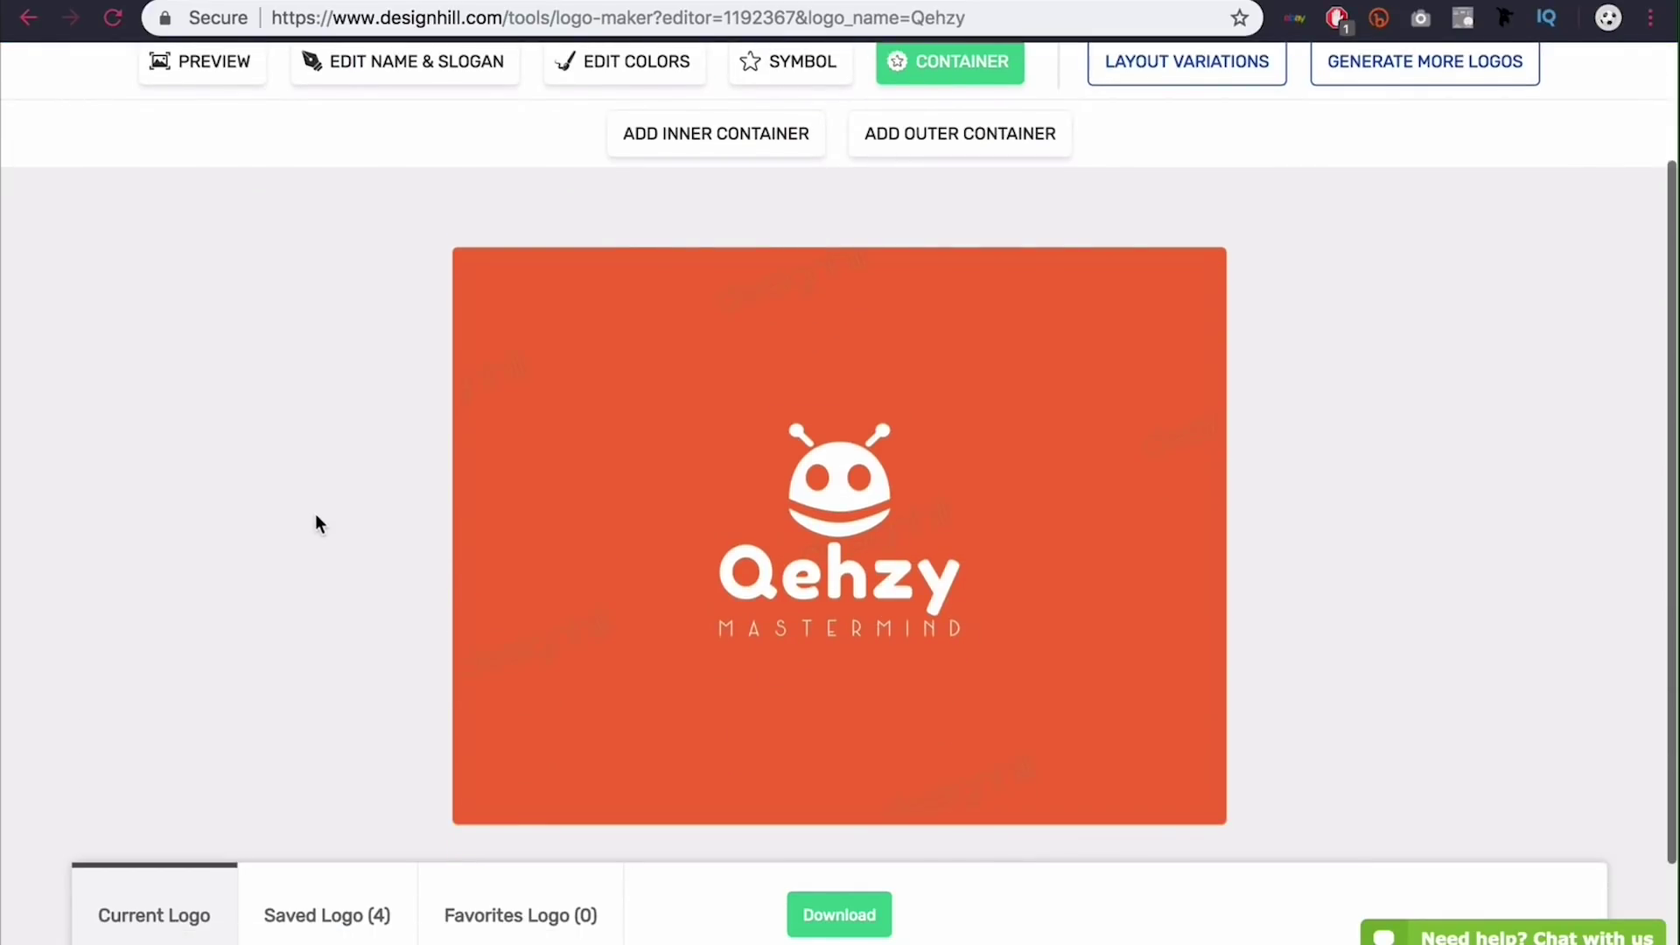
pyautogui.scroll(1, 315, 512)
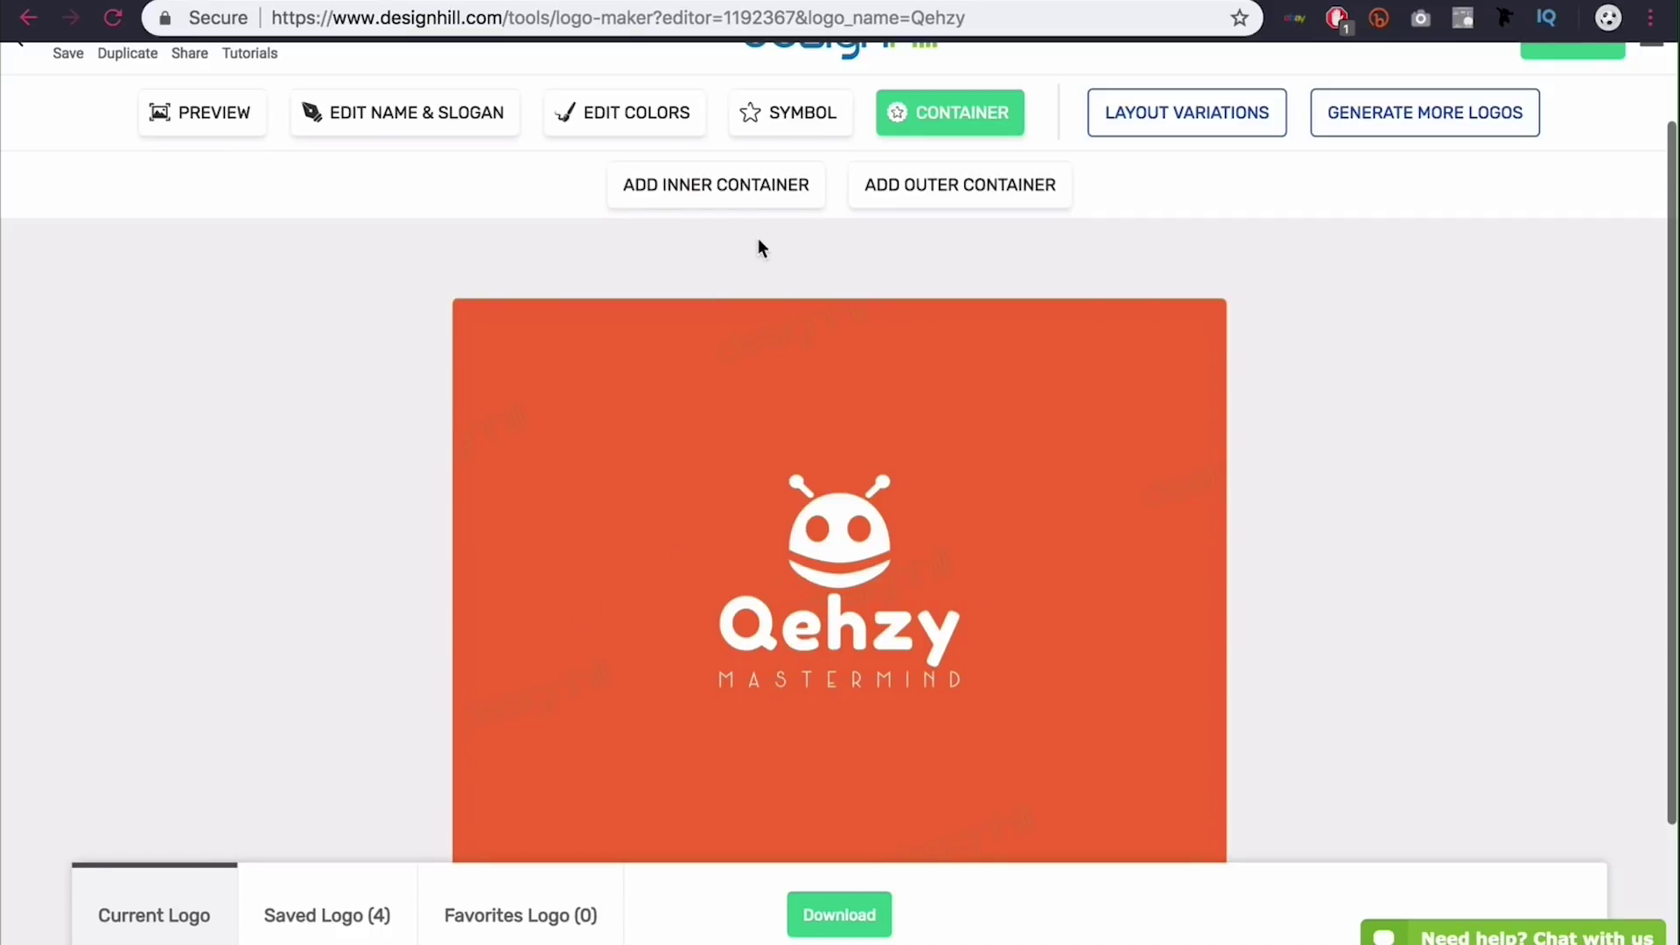
pyautogui.click(761, 187)
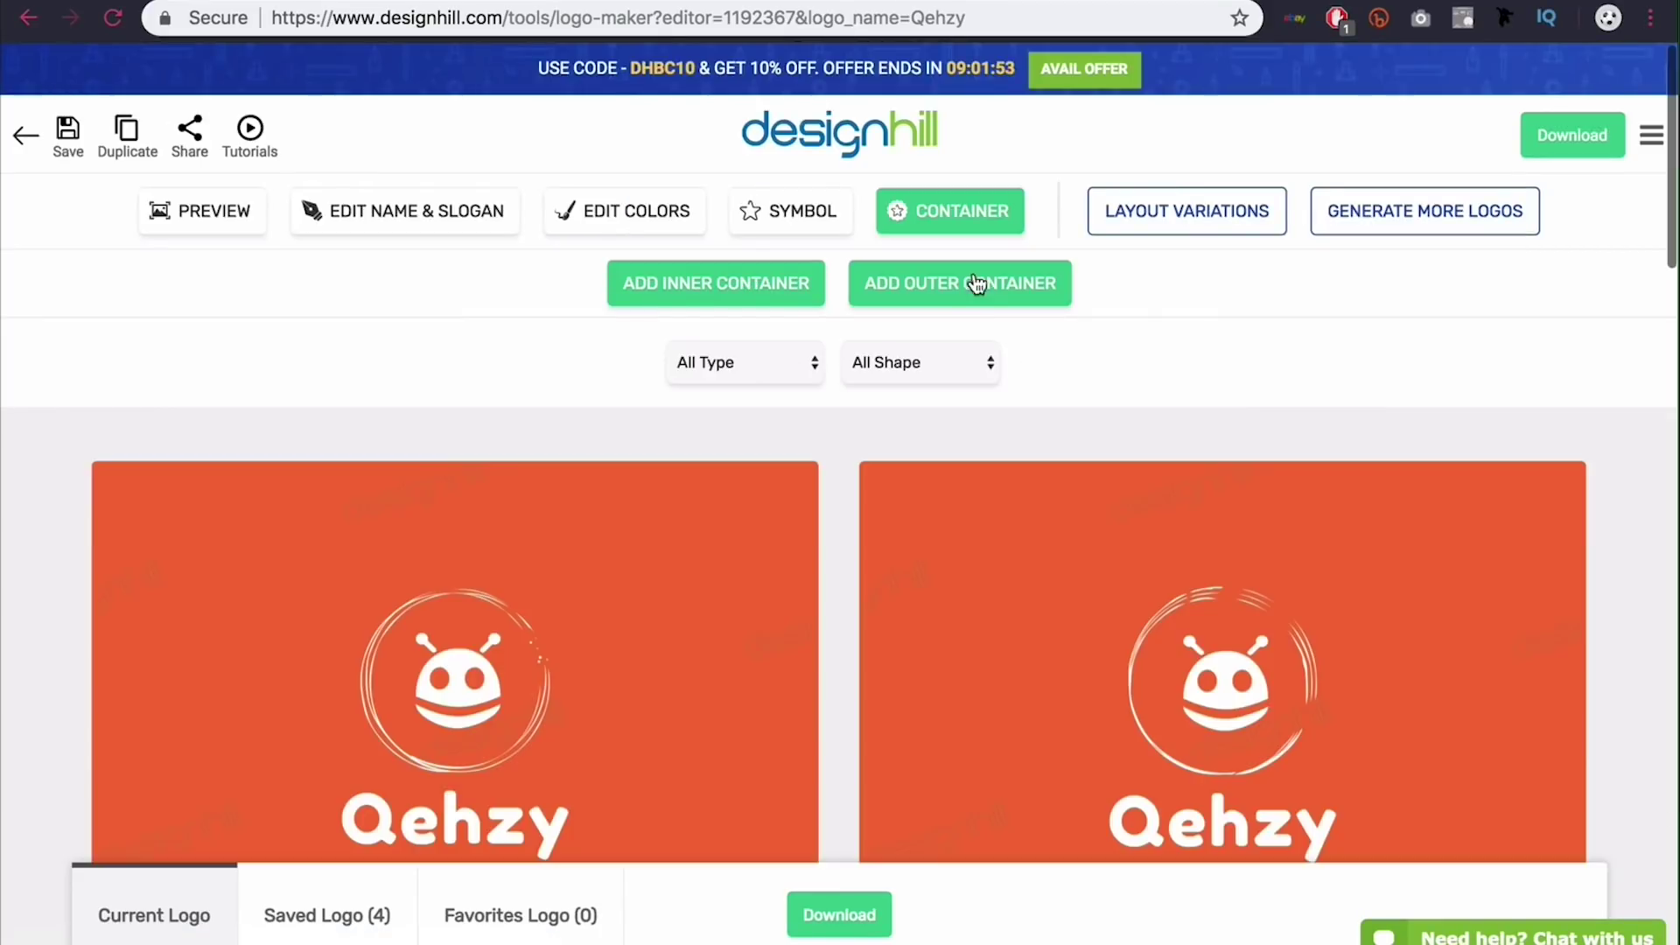
# Scroll down the inner container designs and load the next batch
pyautogui.scroll(-10, 747, 558)
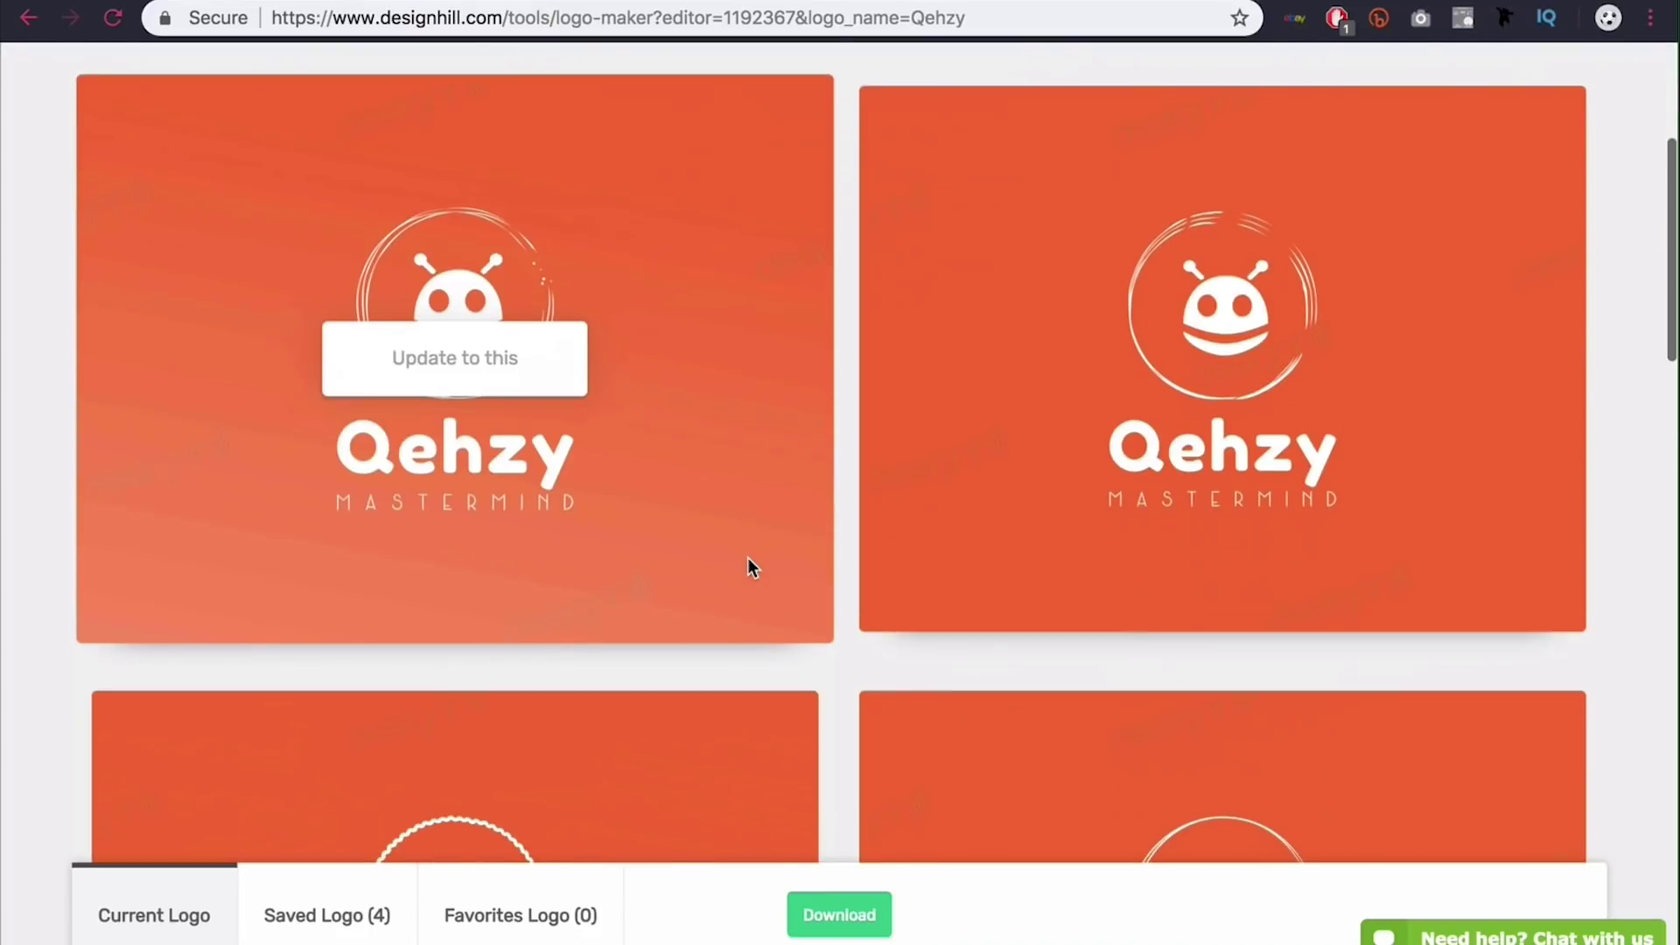
pyautogui.scroll(-3, 901, 448)
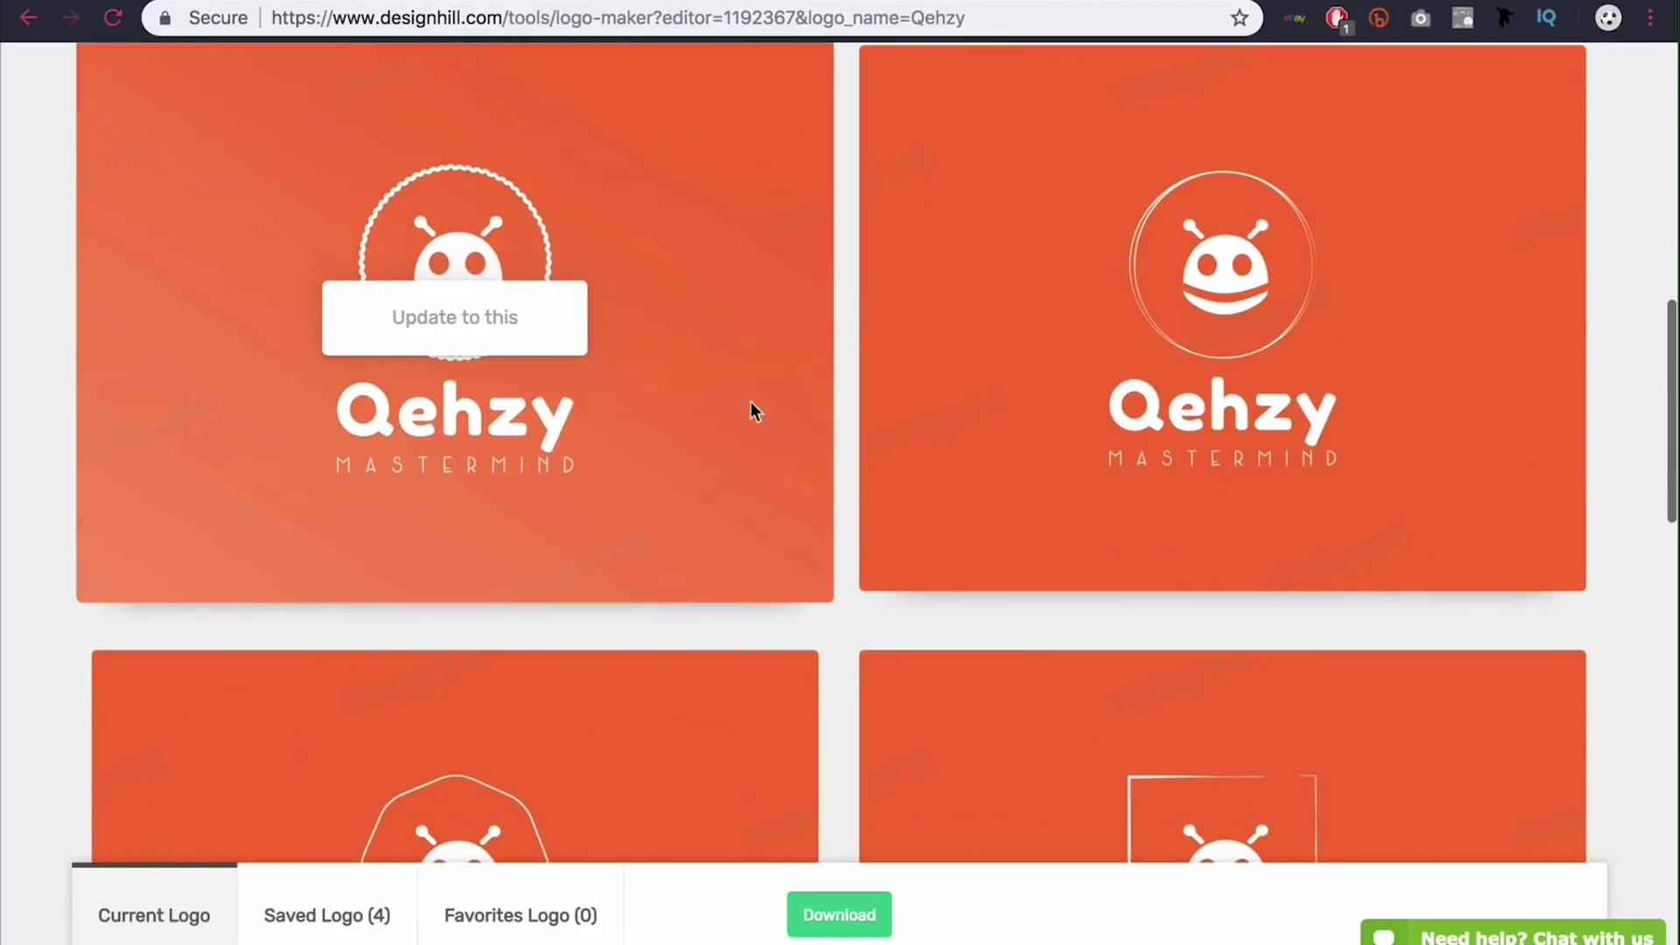
pyautogui.scroll(-9, 841, 433)
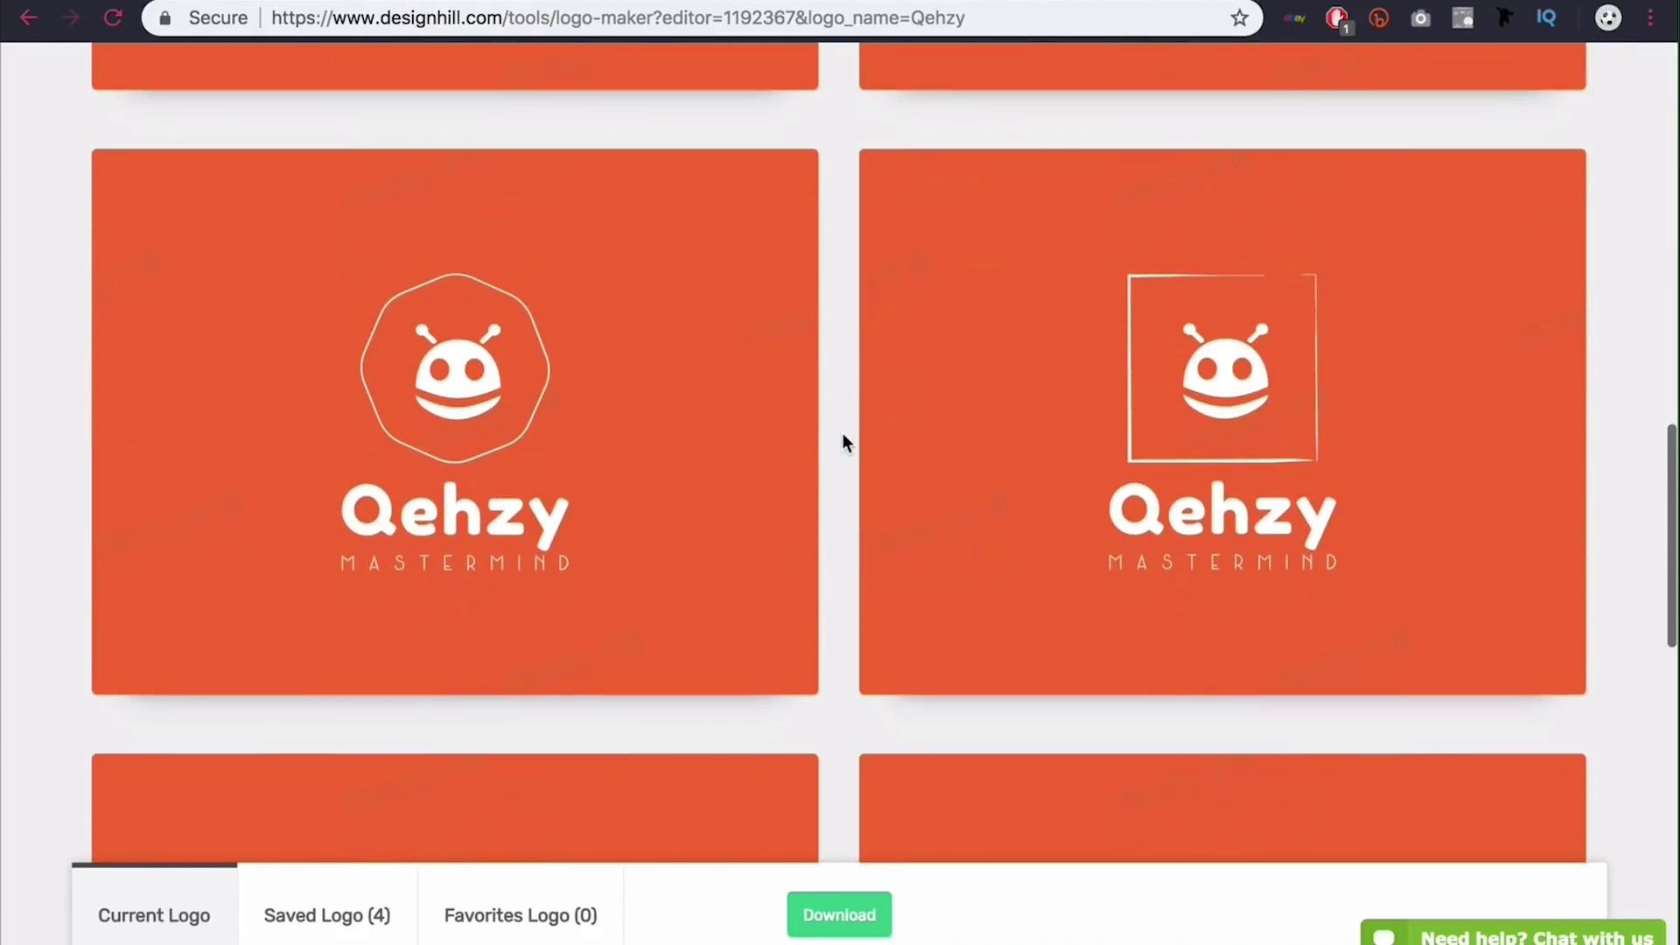
pyautogui.scroll(-12, 842, 433)
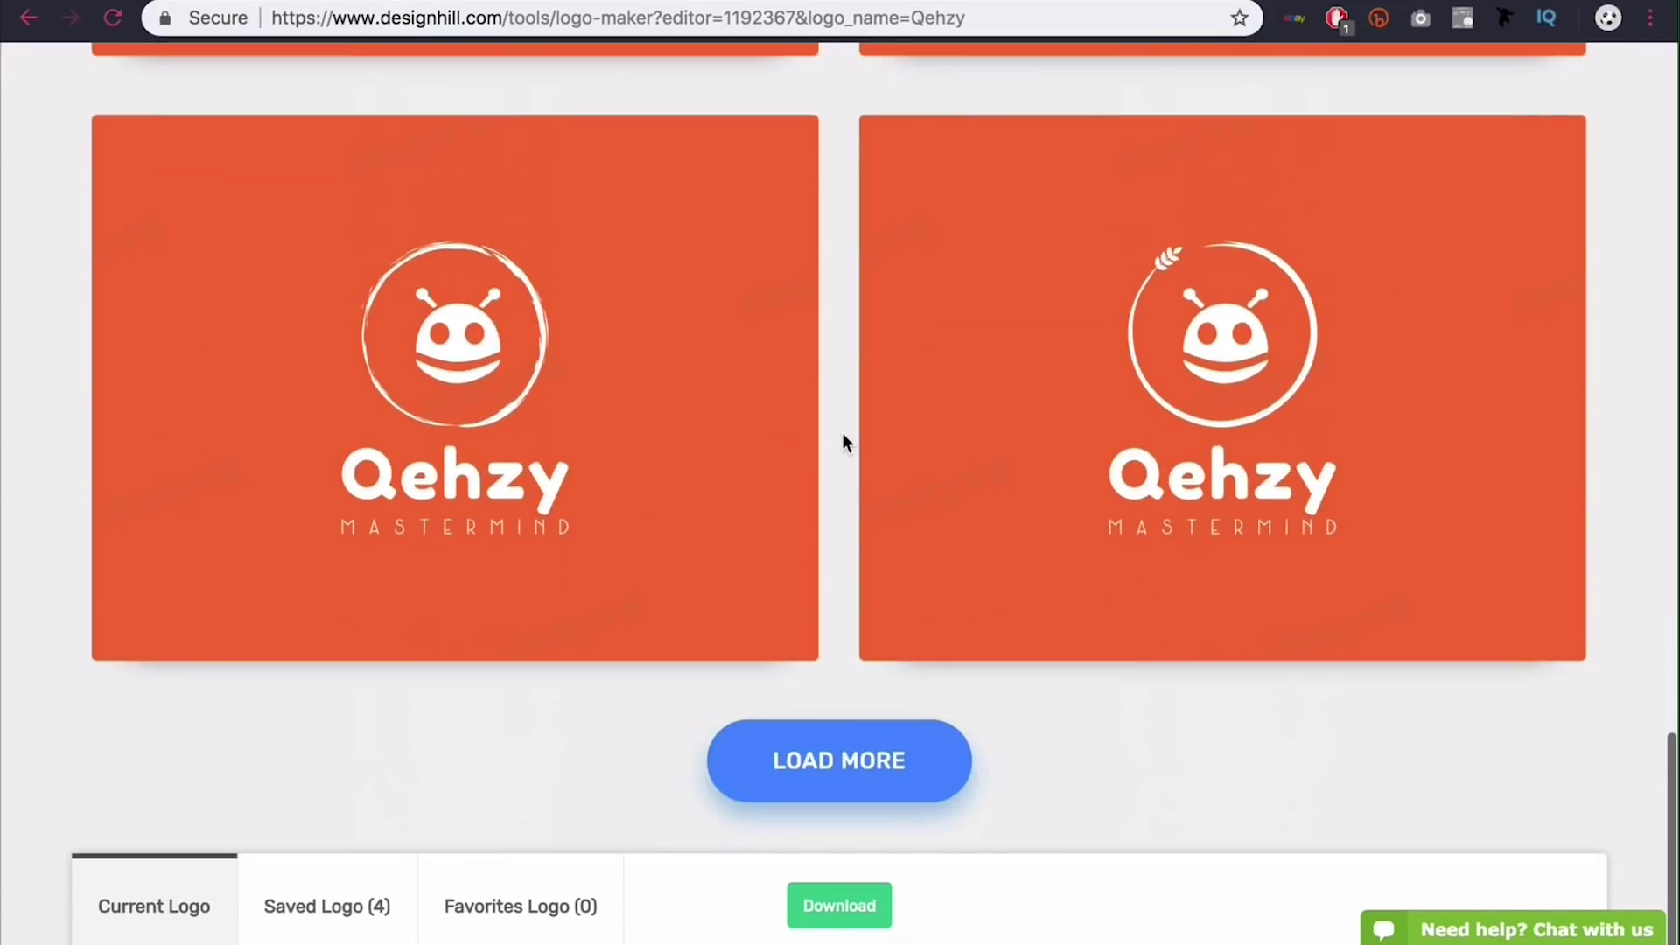
pyautogui.click(860, 798)
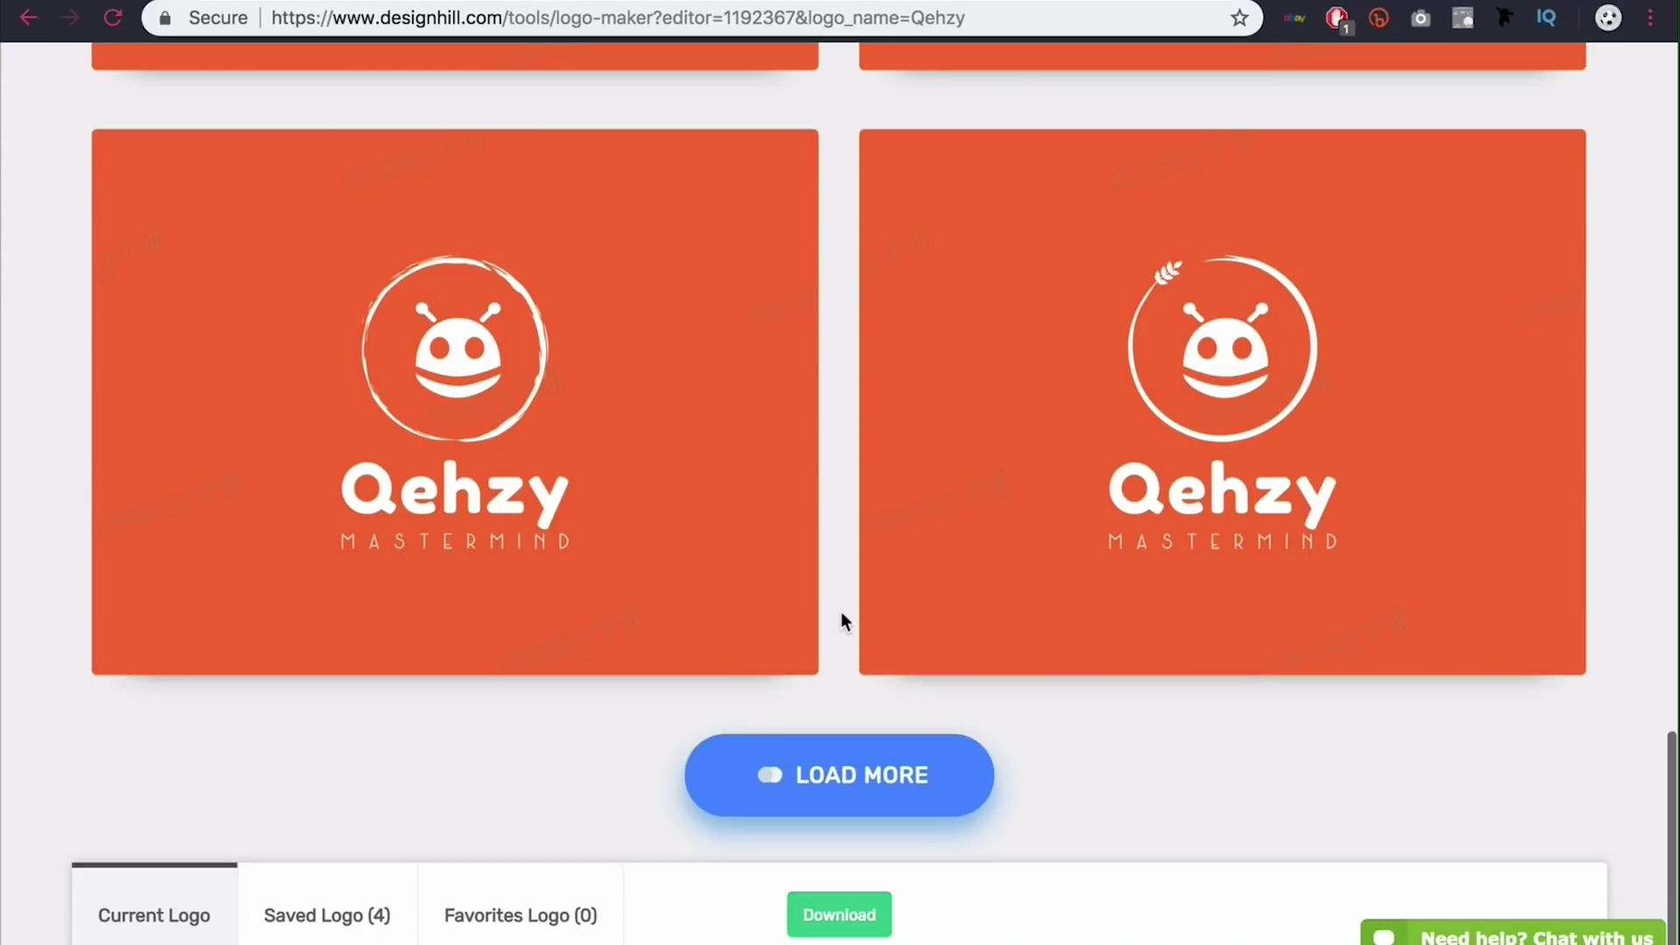
# Browse further down the inner container grid and load another batch of designs
pyautogui.moveTo(1169, 271)
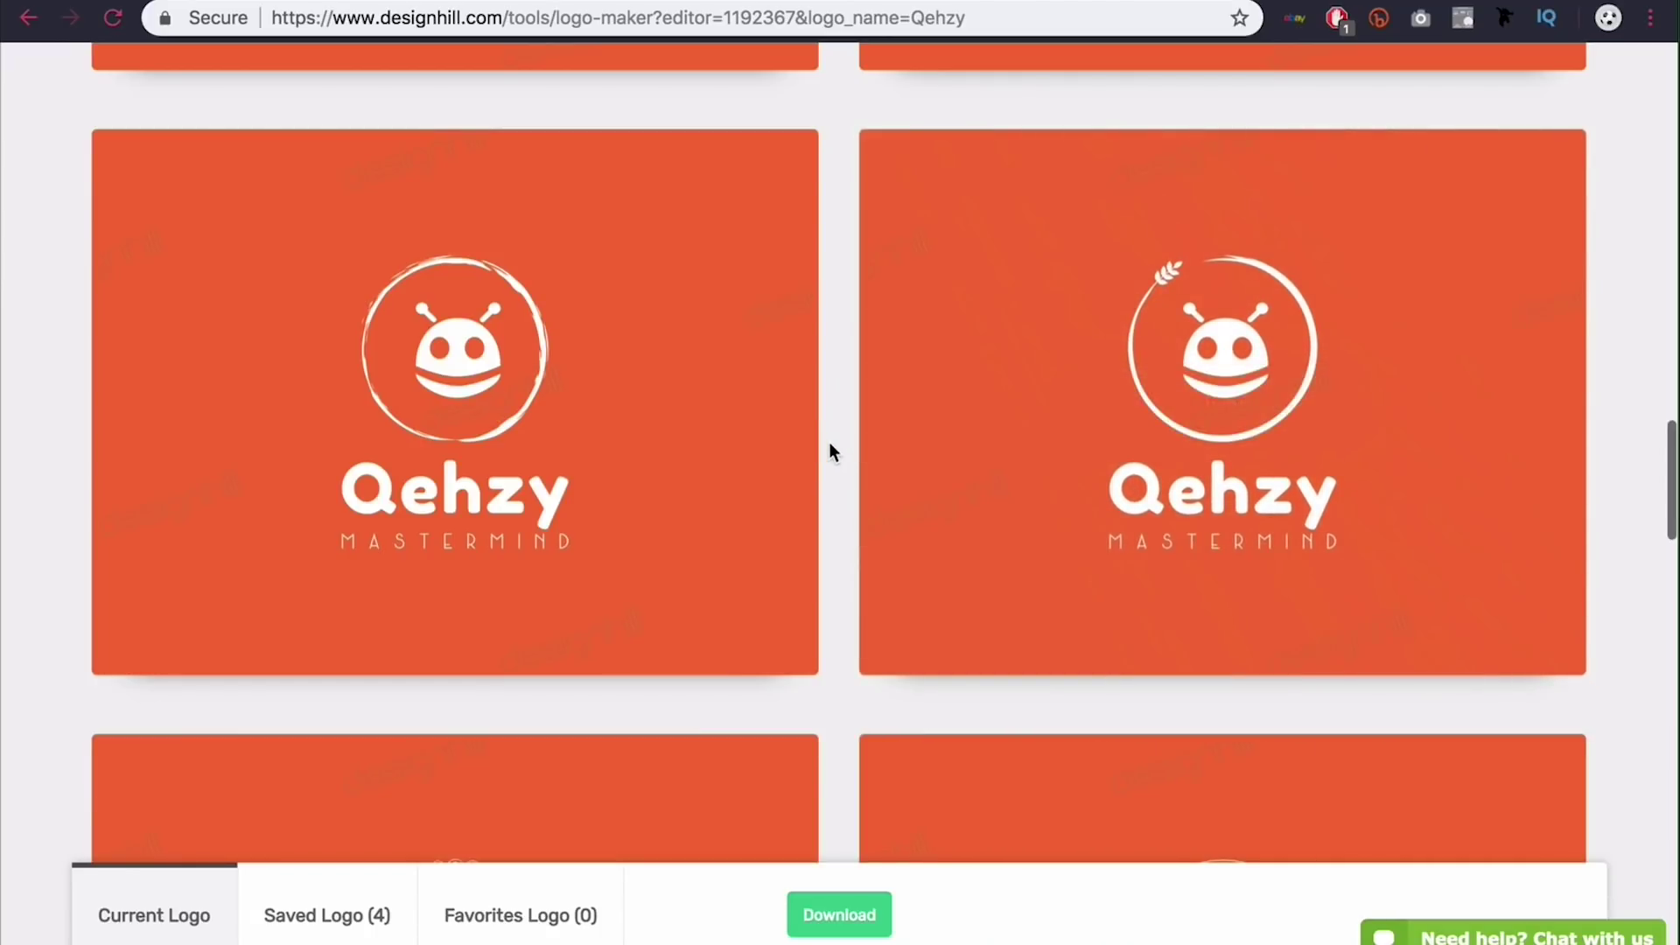
pyautogui.scroll(-5, 829, 445)
pyautogui.scroll(-2, 827, 443)
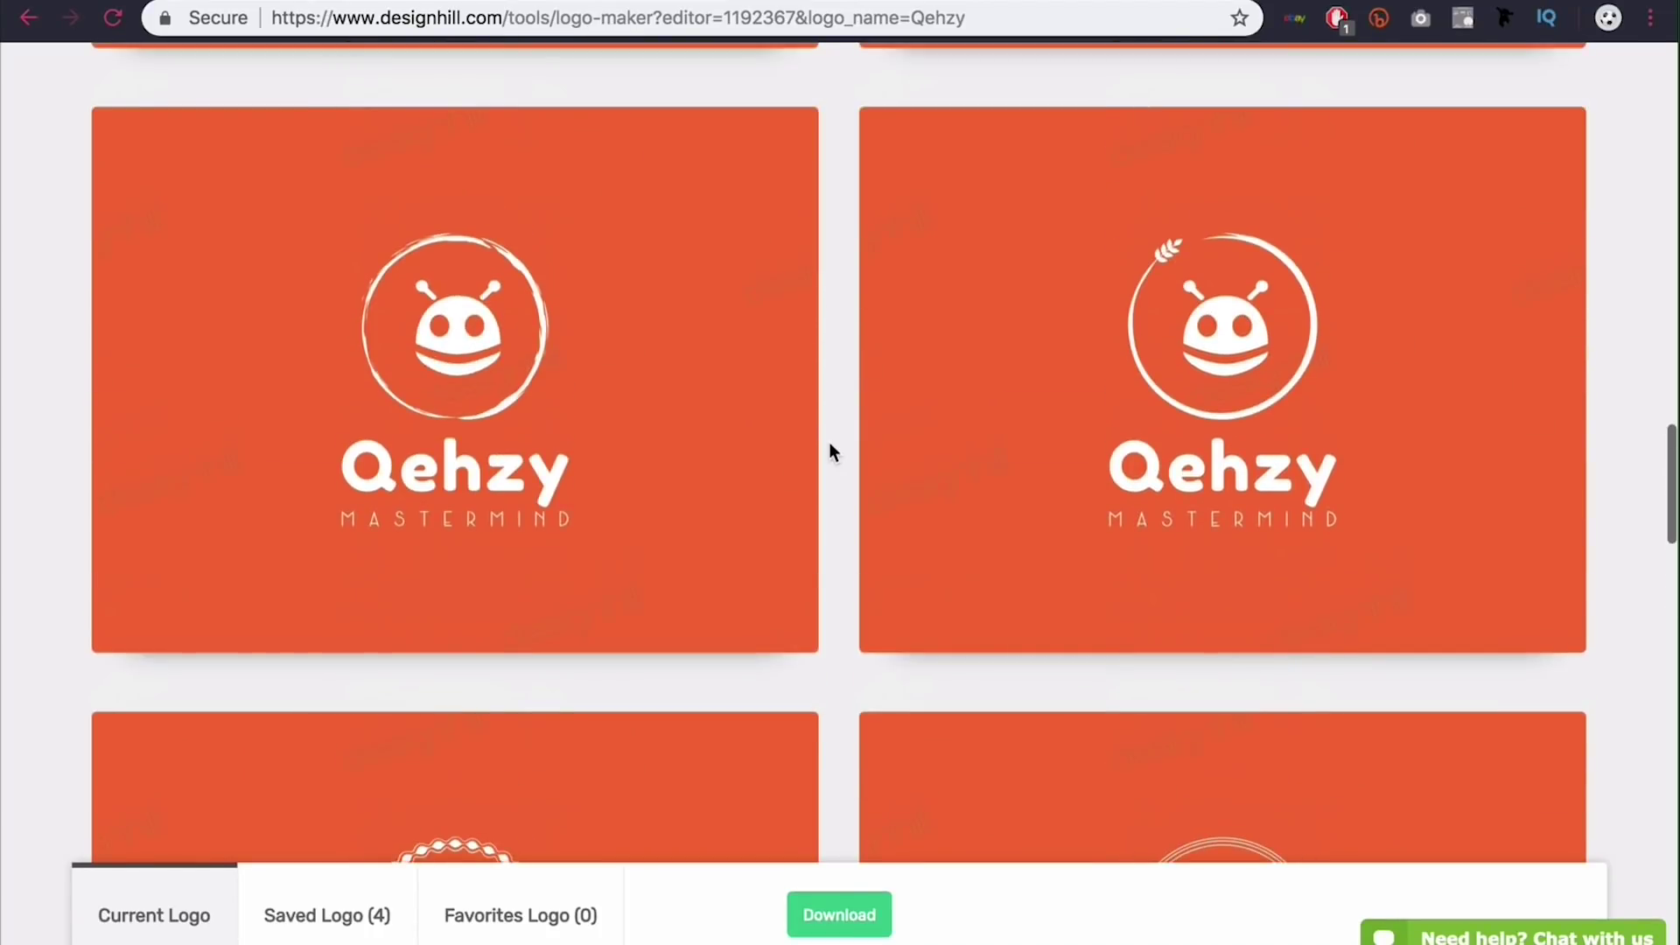
pyautogui.scroll(-10, 857, 474)
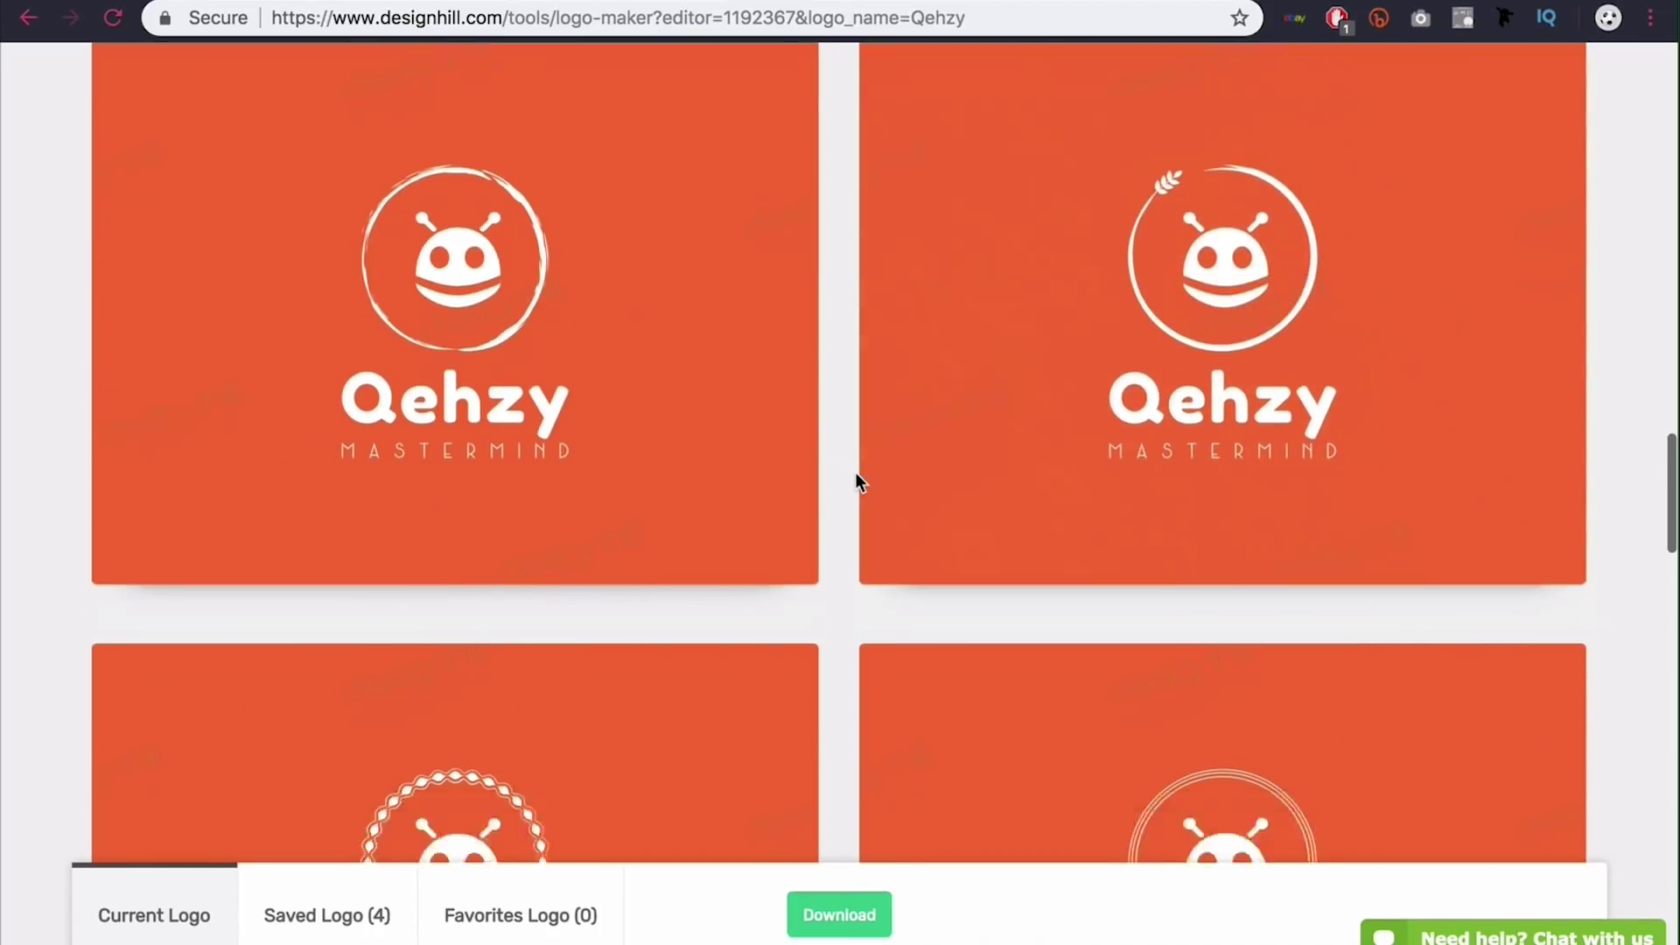
pyautogui.scroll(-4, 857, 475)
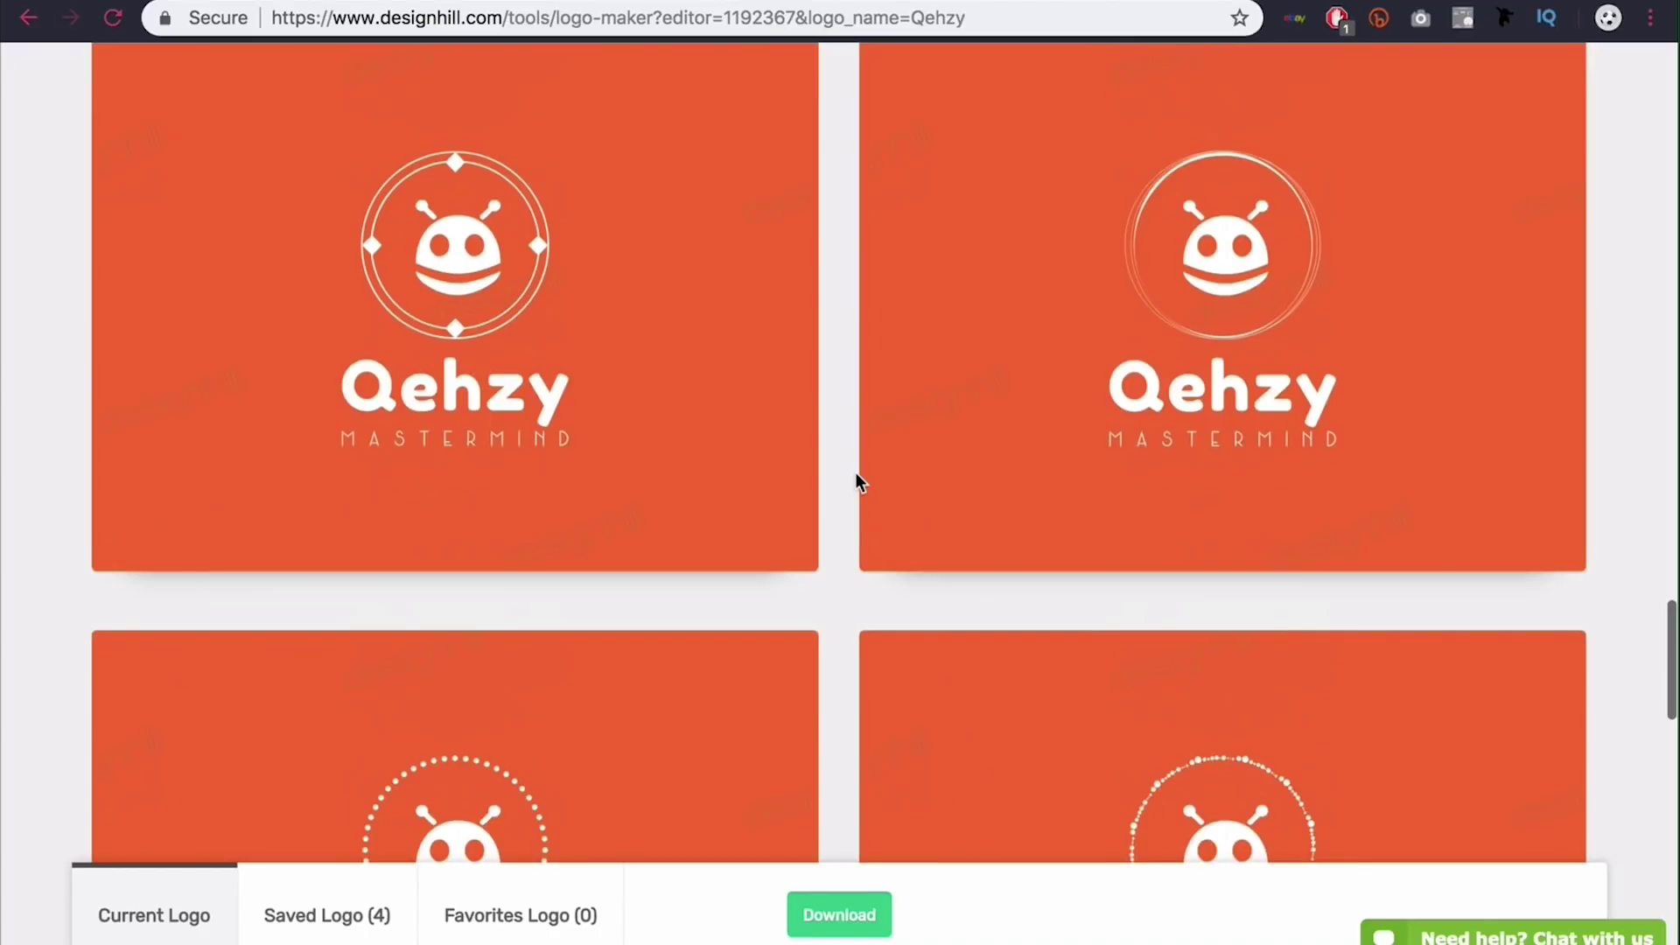
pyautogui.scroll(-2, 856, 475)
pyautogui.scroll(-4, 855, 475)
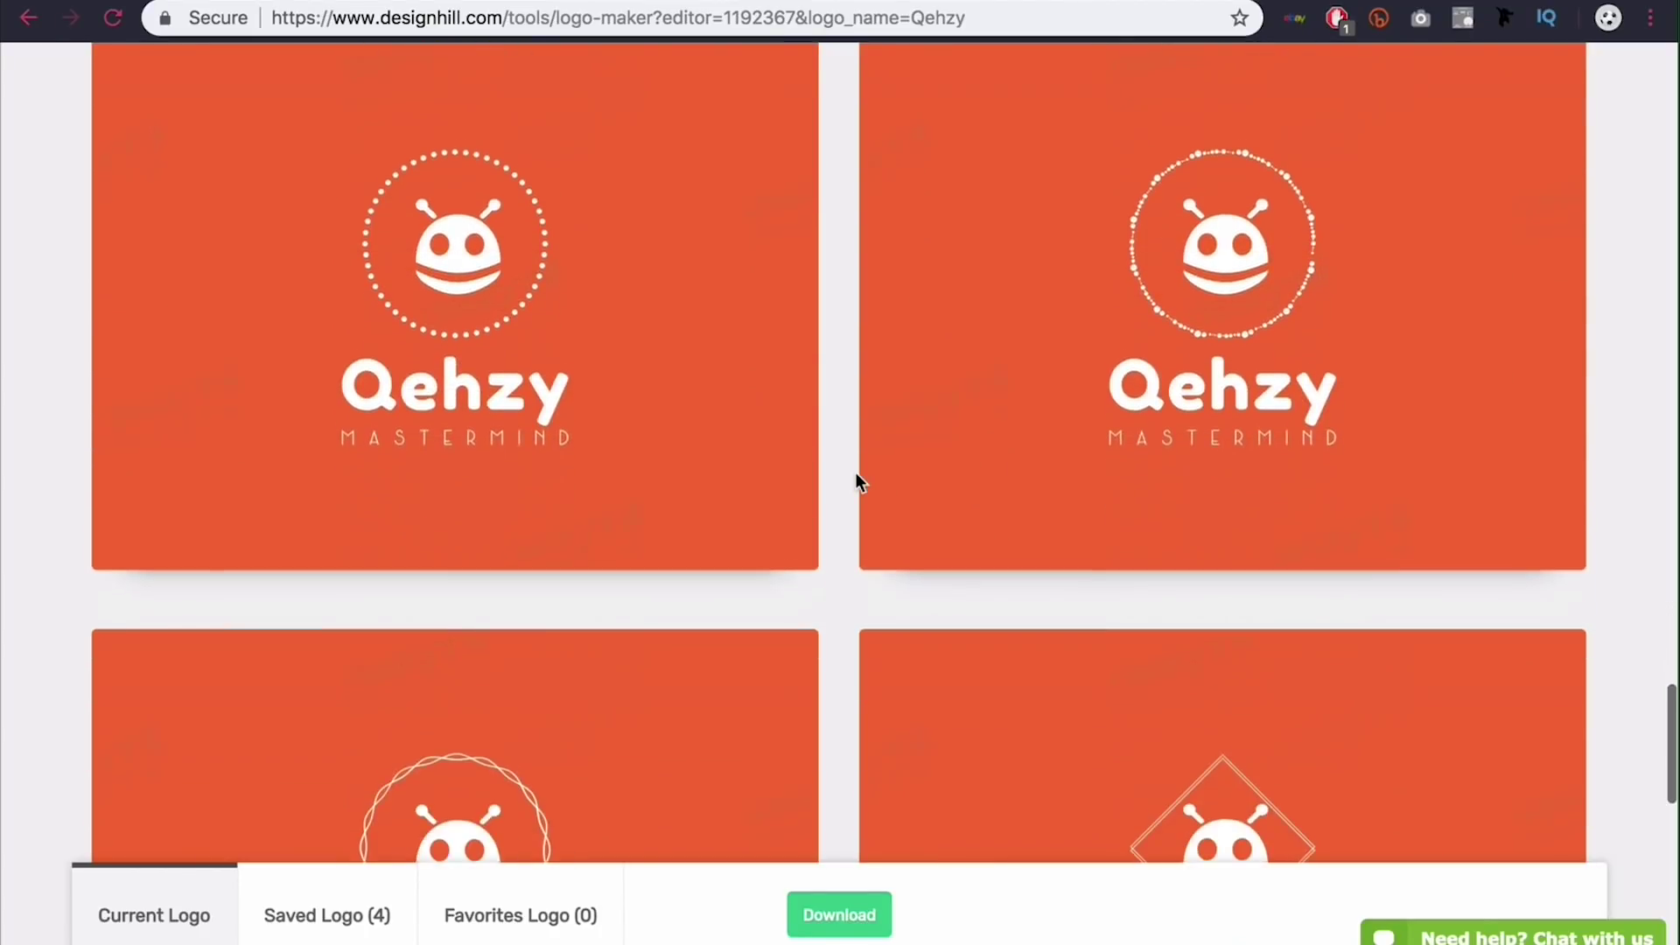
pyautogui.scroll(-2, 855, 475)
pyautogui.scroll(-4, 855, 474)
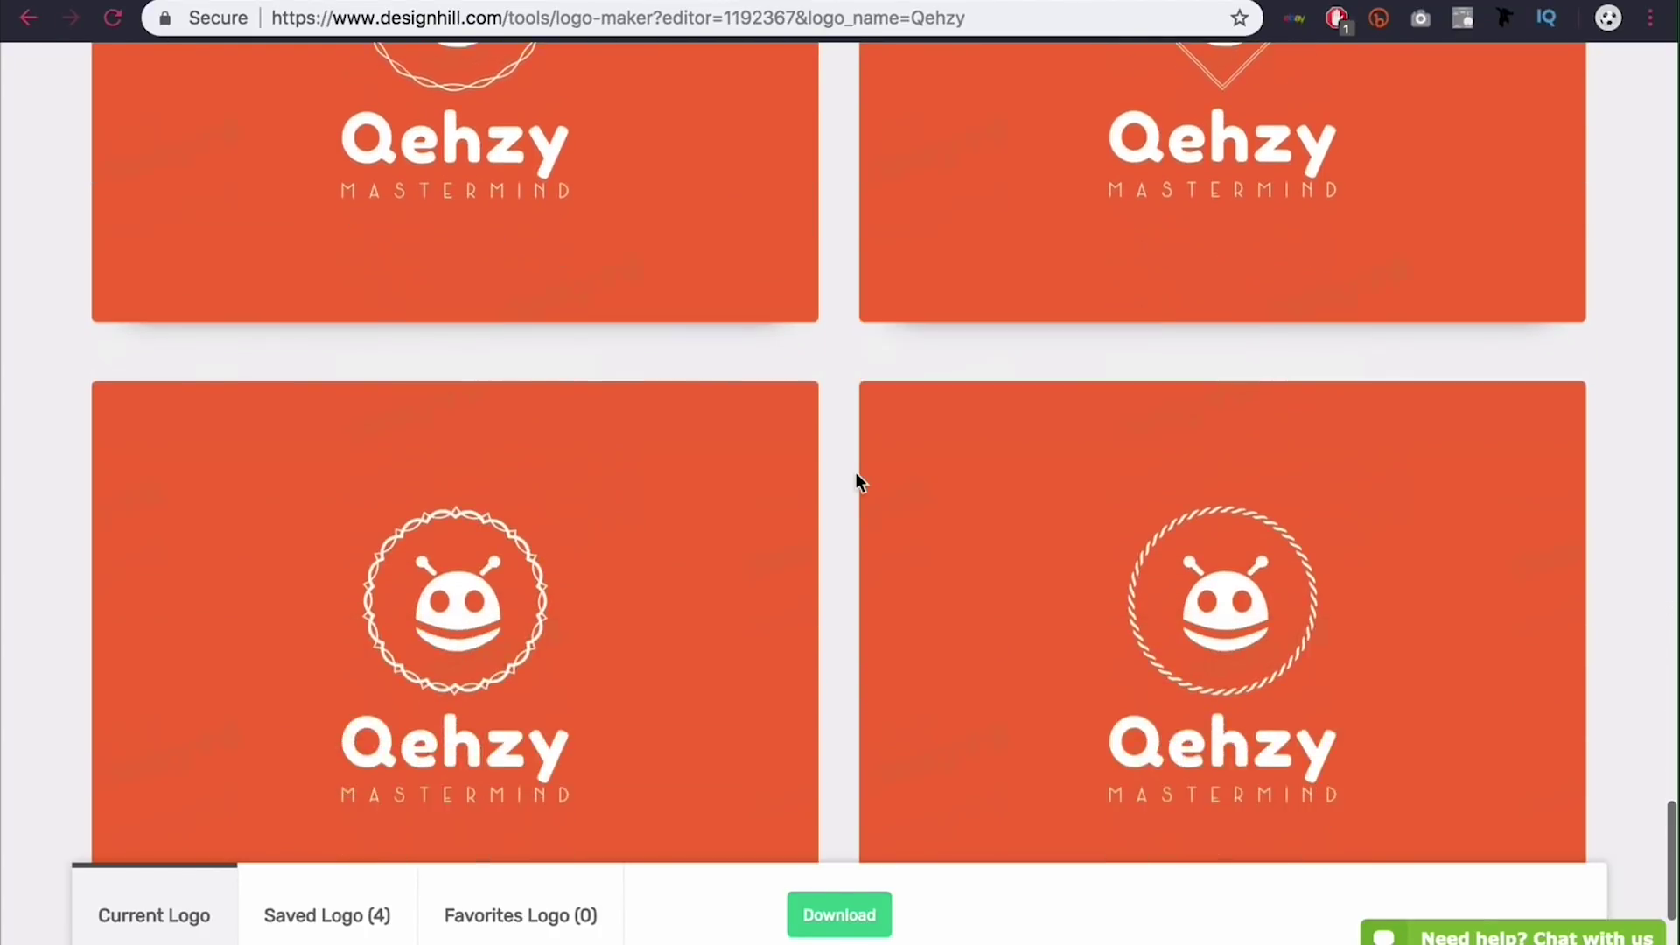
pyautogui.scroll(-2, 855, 474)
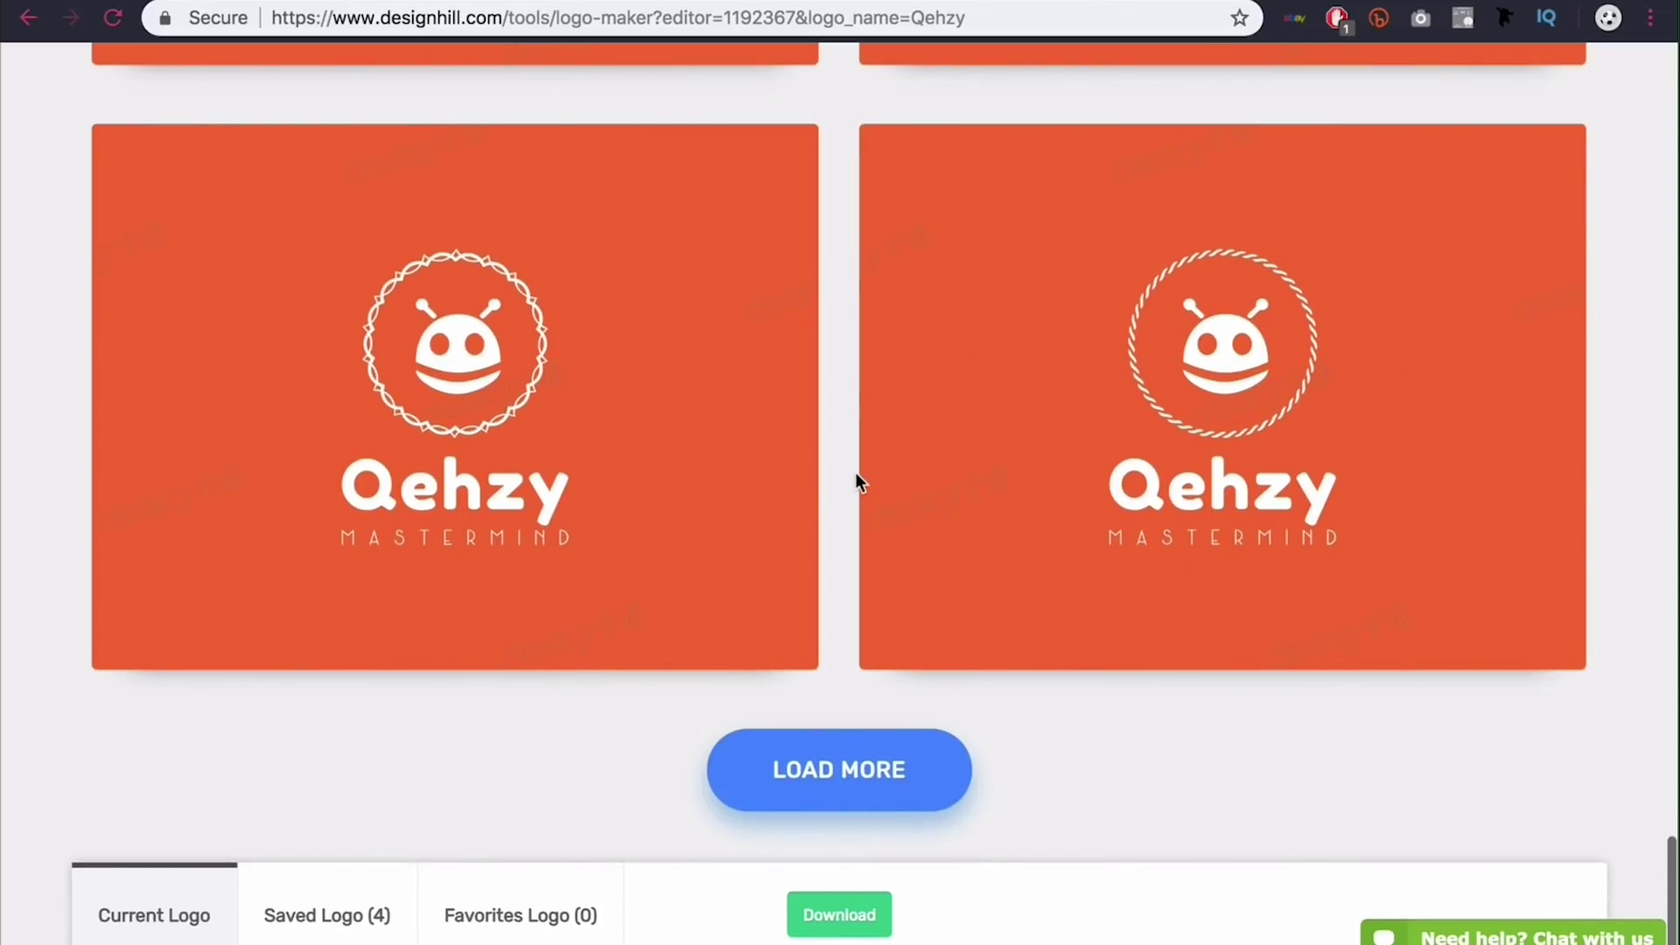
pyautogui.click(856, 768)
# Return to the top of the grid and switch to outer container designs
pyautogui.scroll(-3, 849, 551)
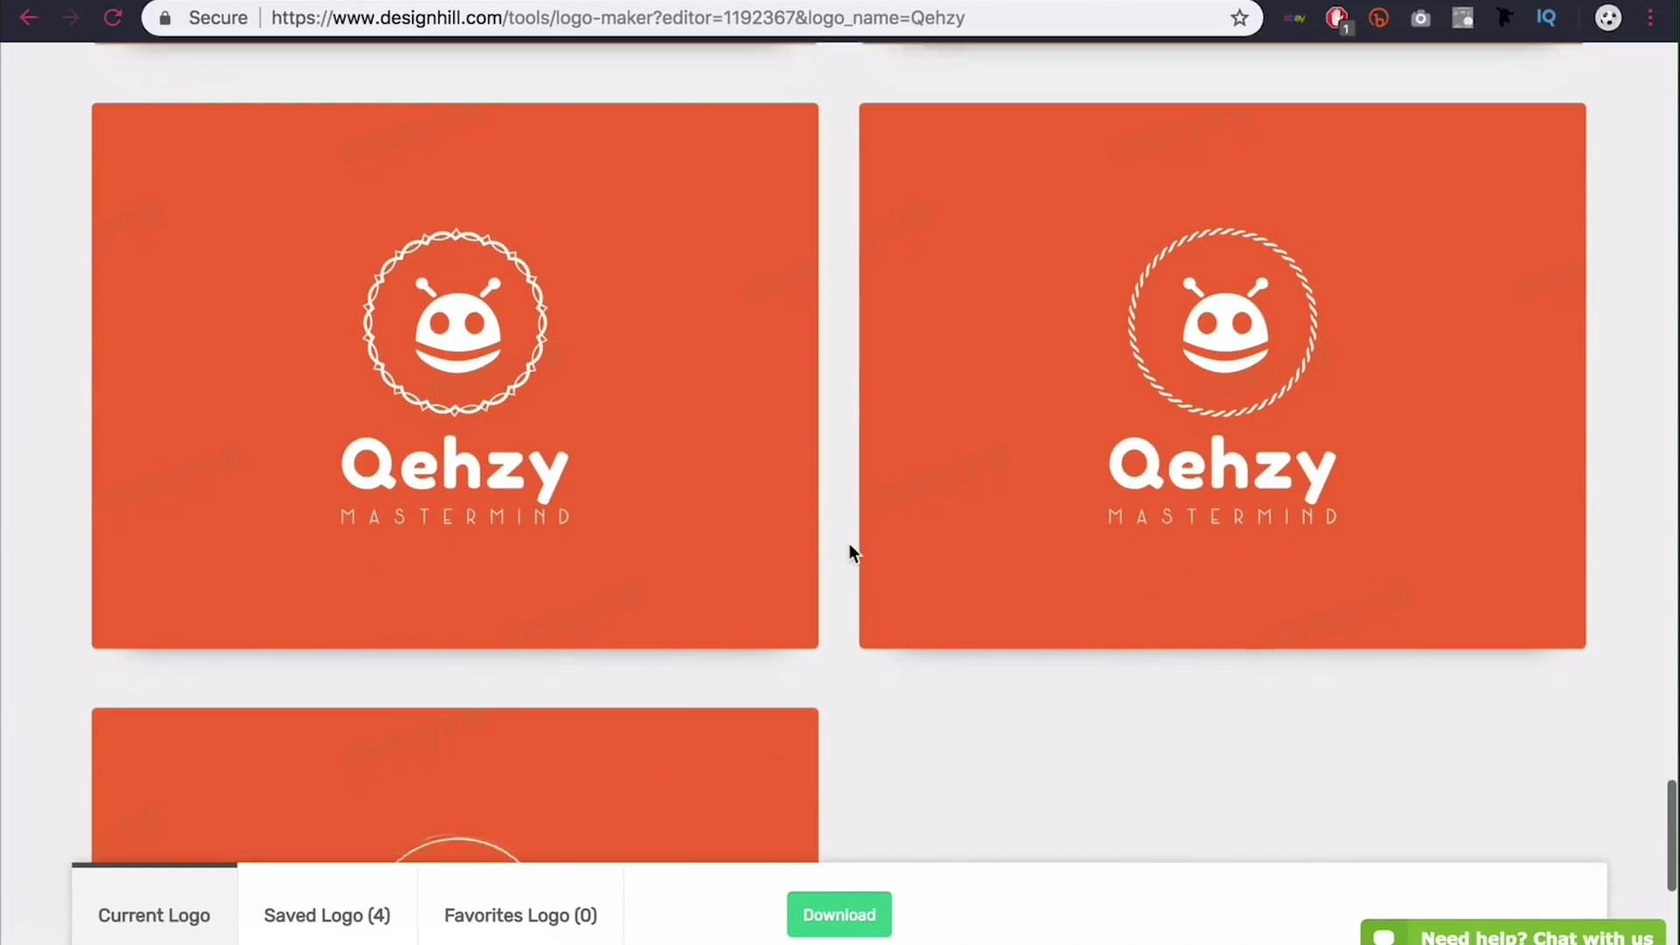
pyautogui.scroll(1, 849, 551)
pyautogui.scroll(15, 848, 543)
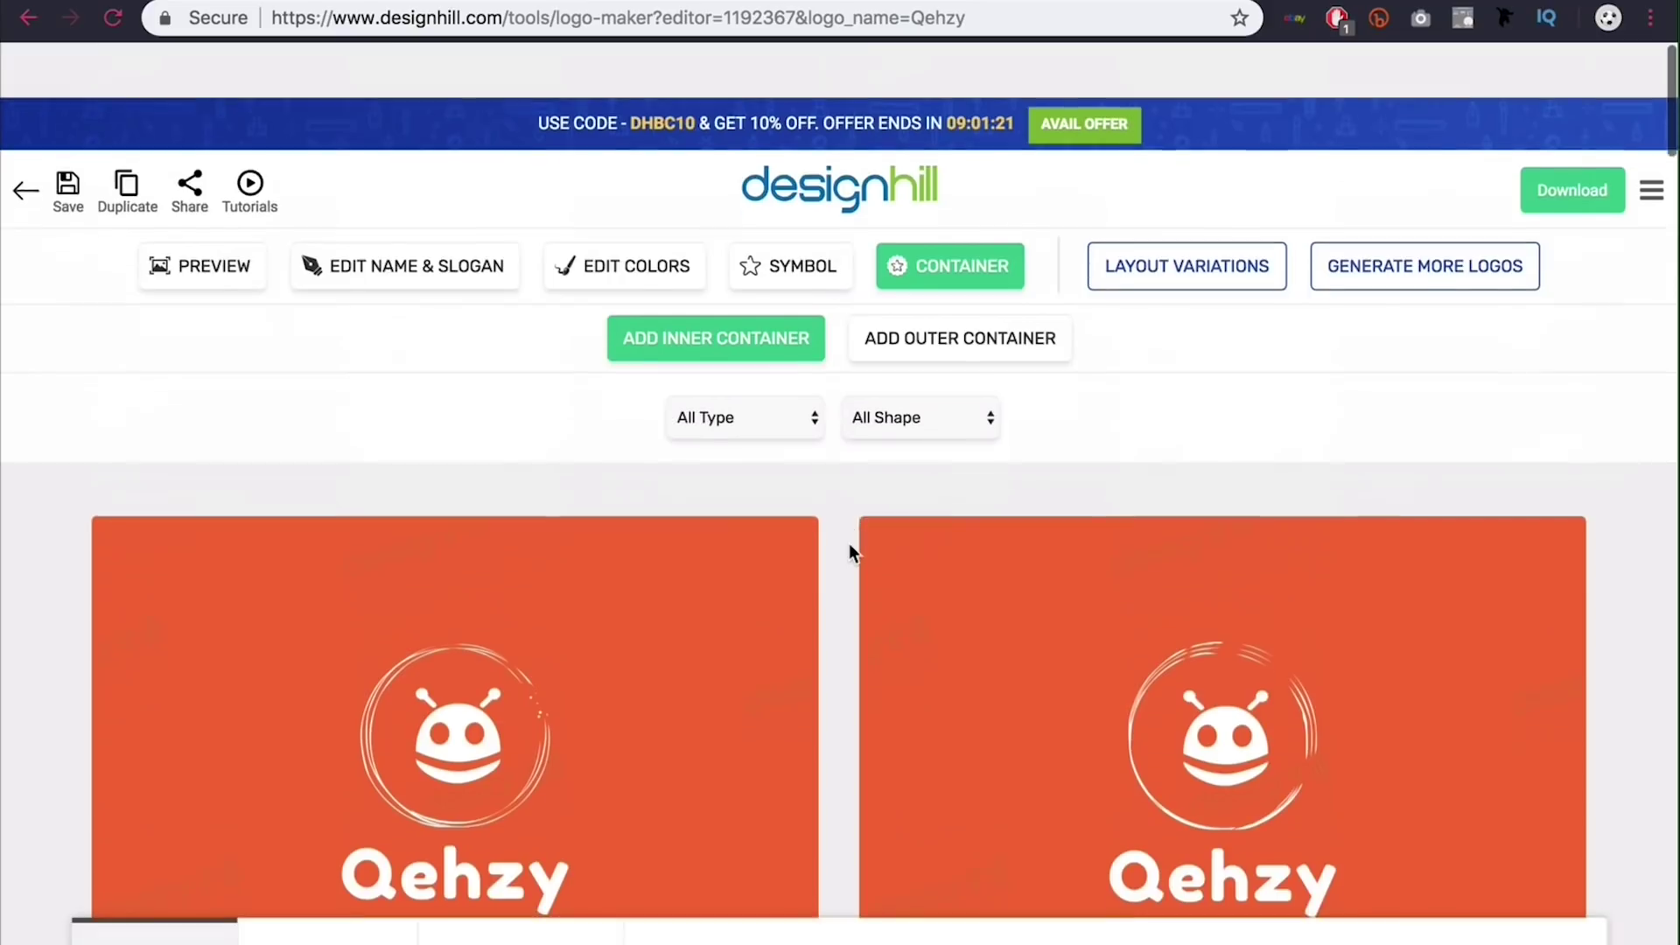
pyautogui.click(950, 302)
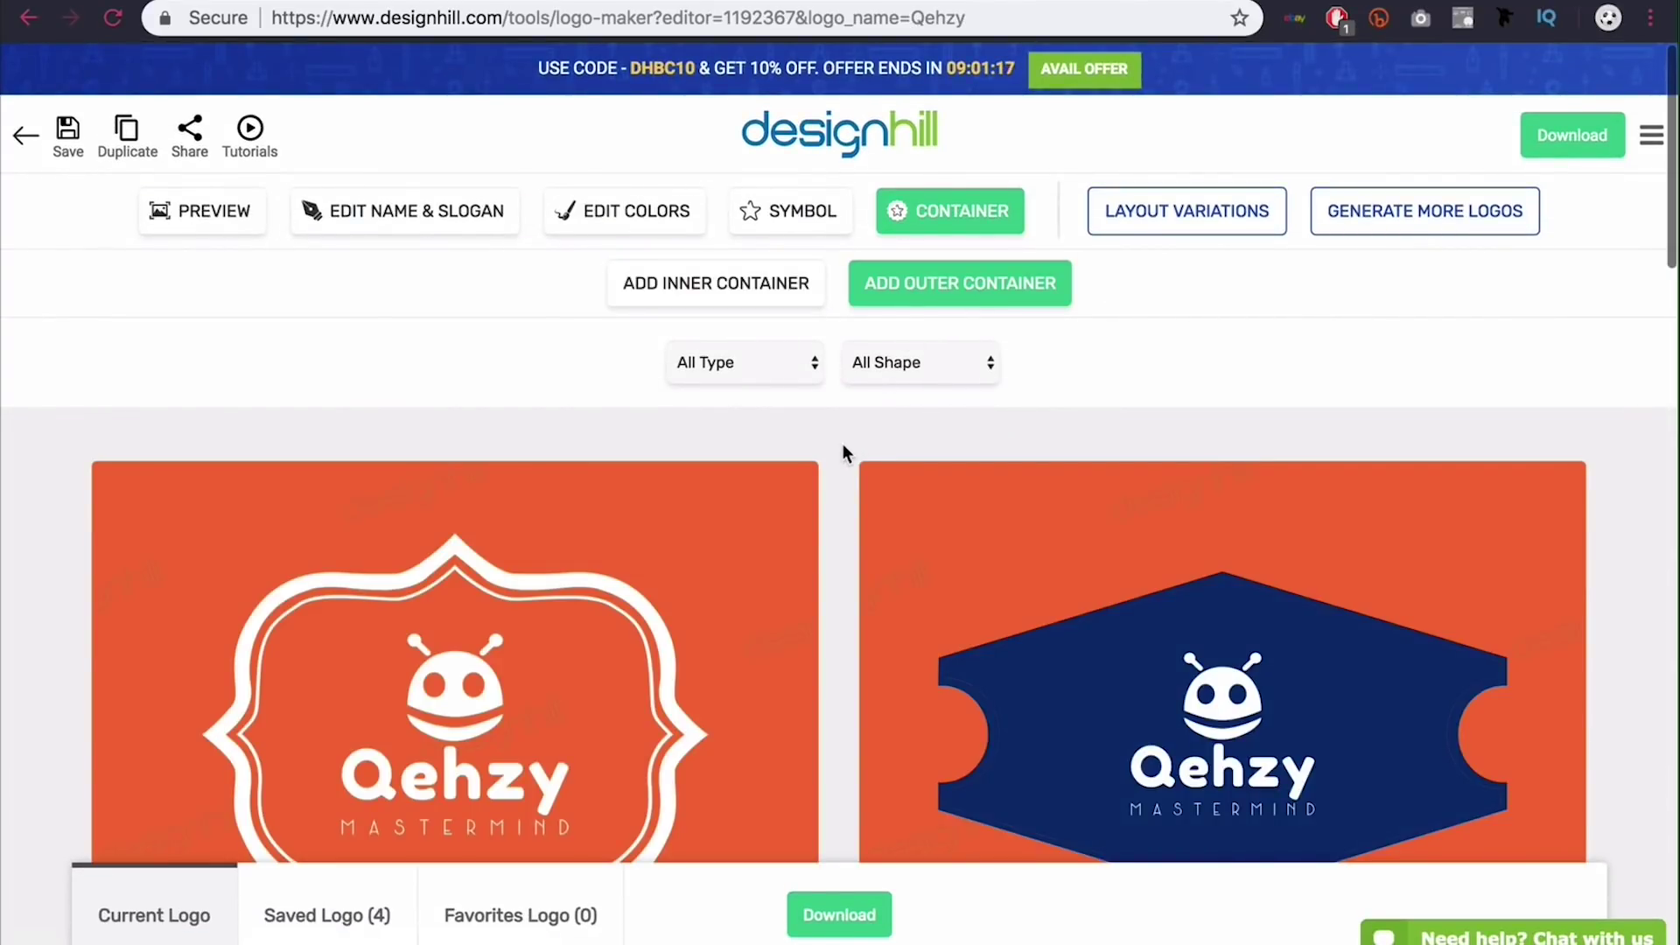
# Scroll through the outer container previews for Qehzy, loading two more batches
pyautogui.scroll(-5, 842, 444)
pyautogui.scroll(-15, 842, 446)
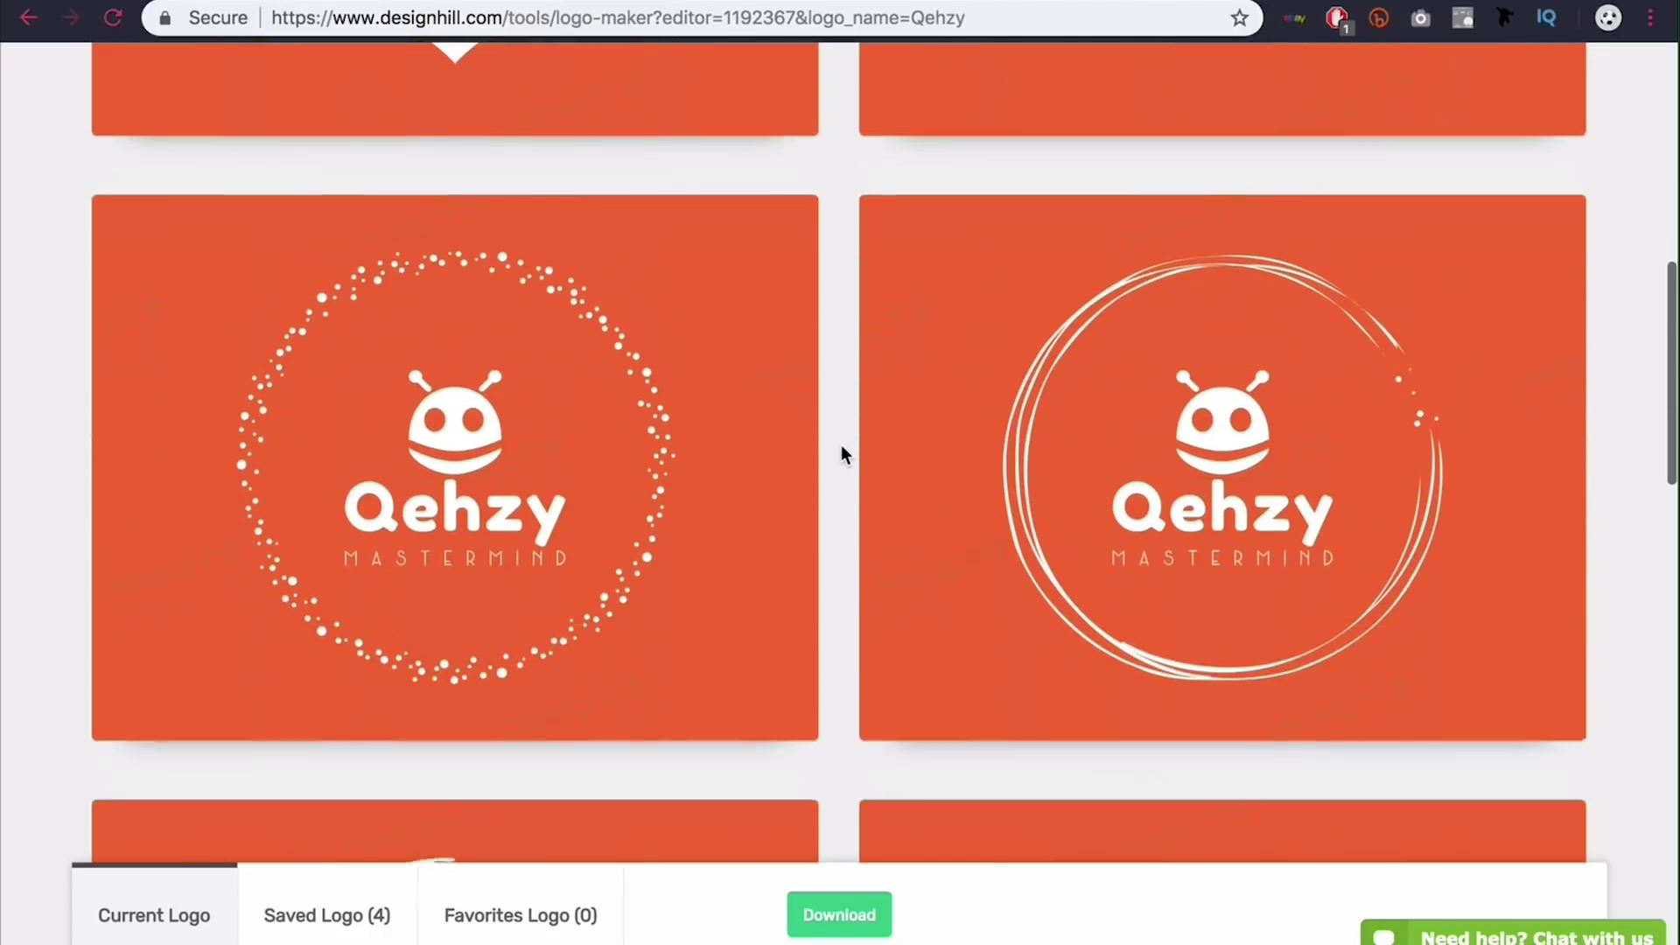
pyautogui.scroll(-20, 842, 446)
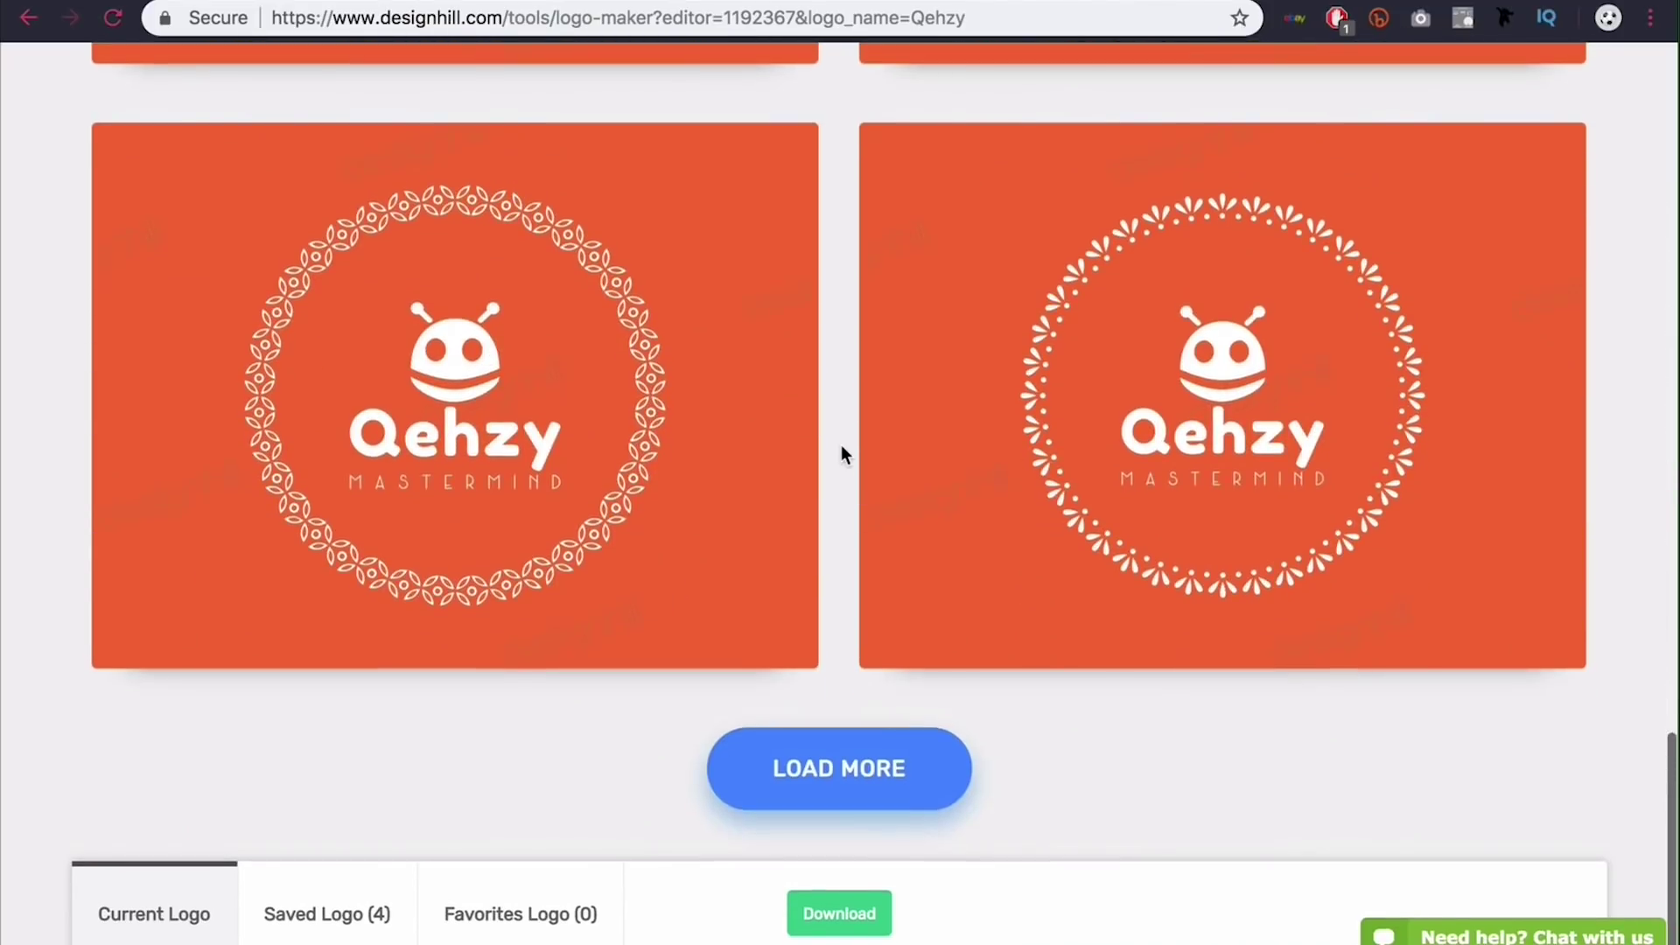
pyautogui.click(862, 768)
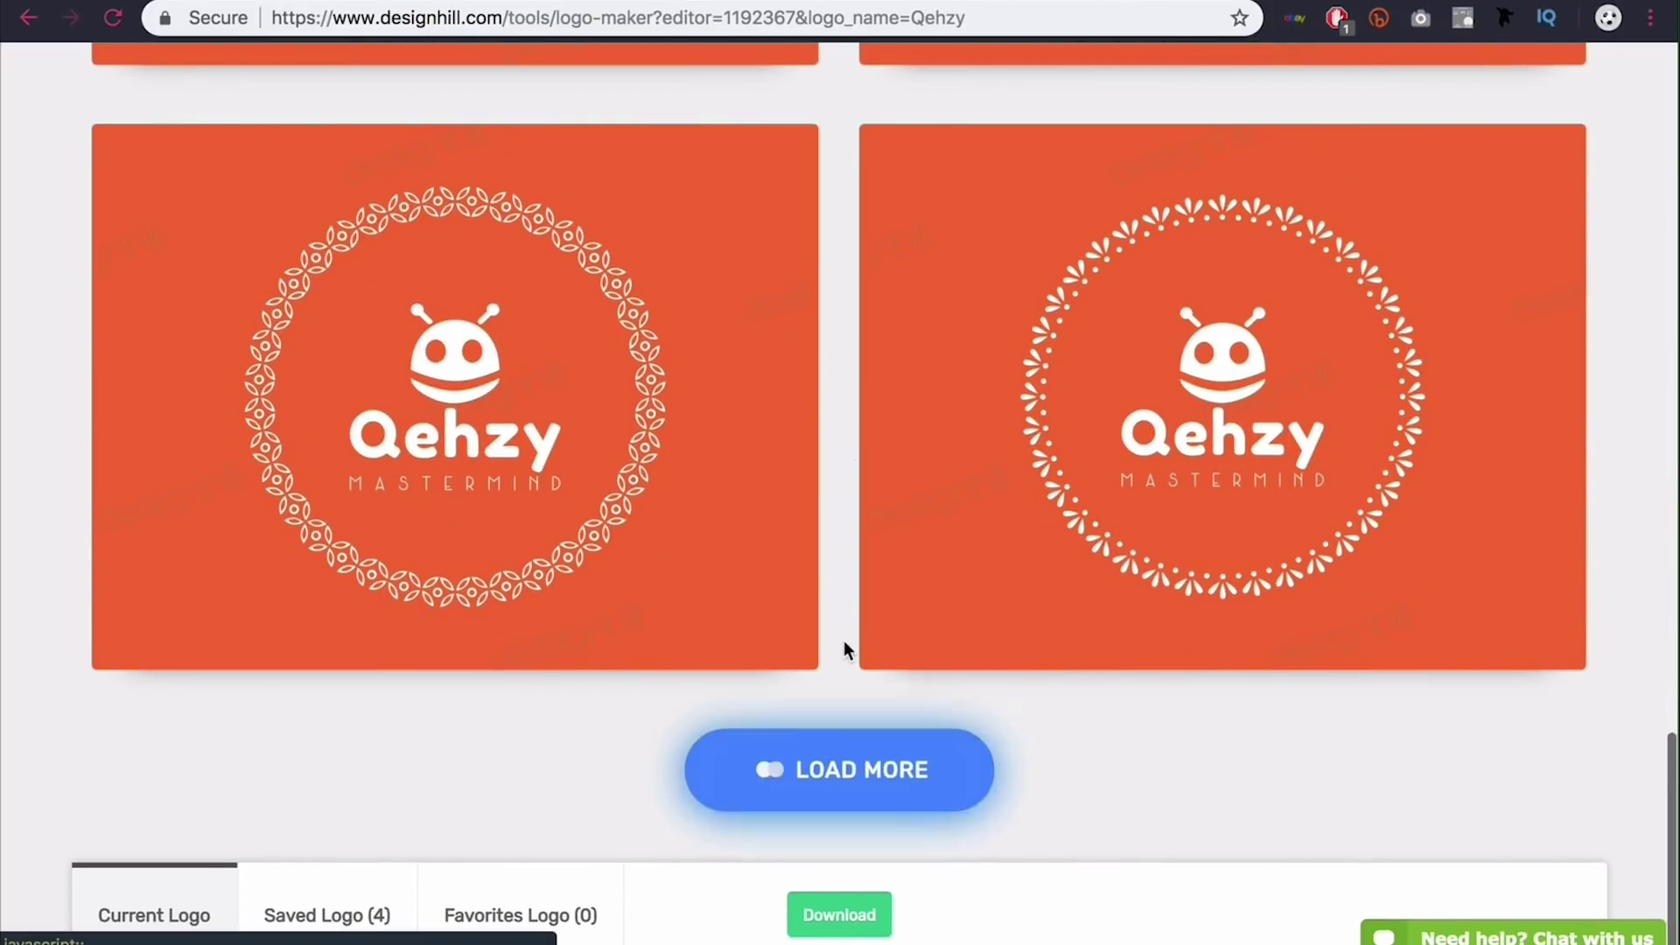
pyautogui.scroll(-7, 843, 627)
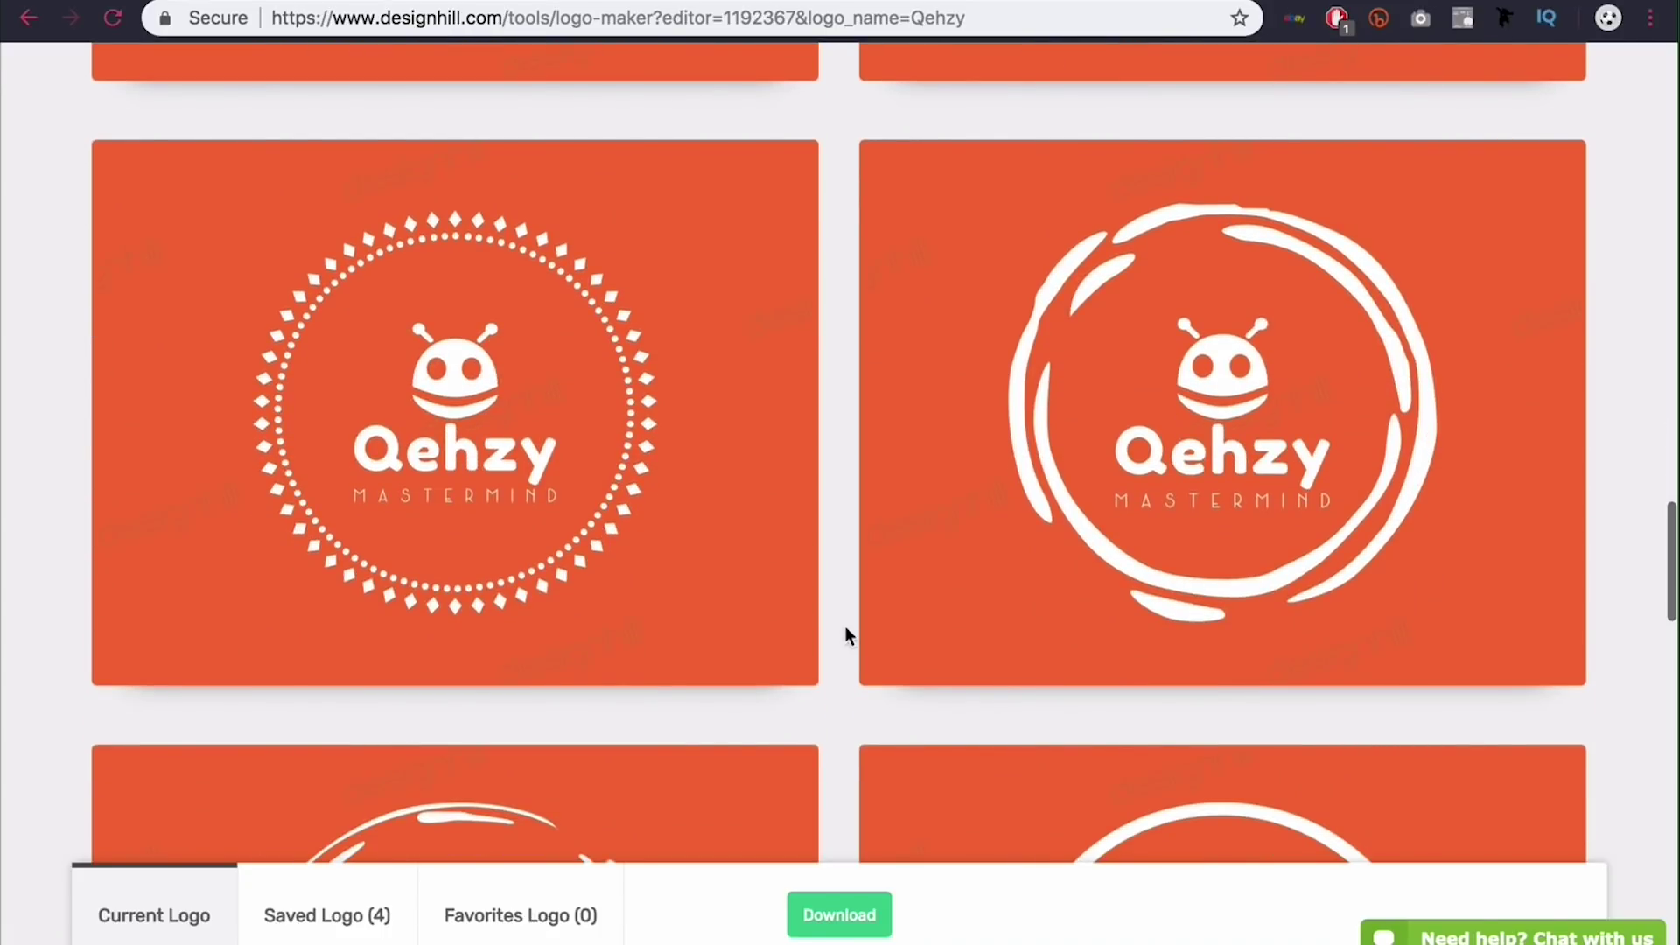
pyautogui.scroll(-5, 845, 635)
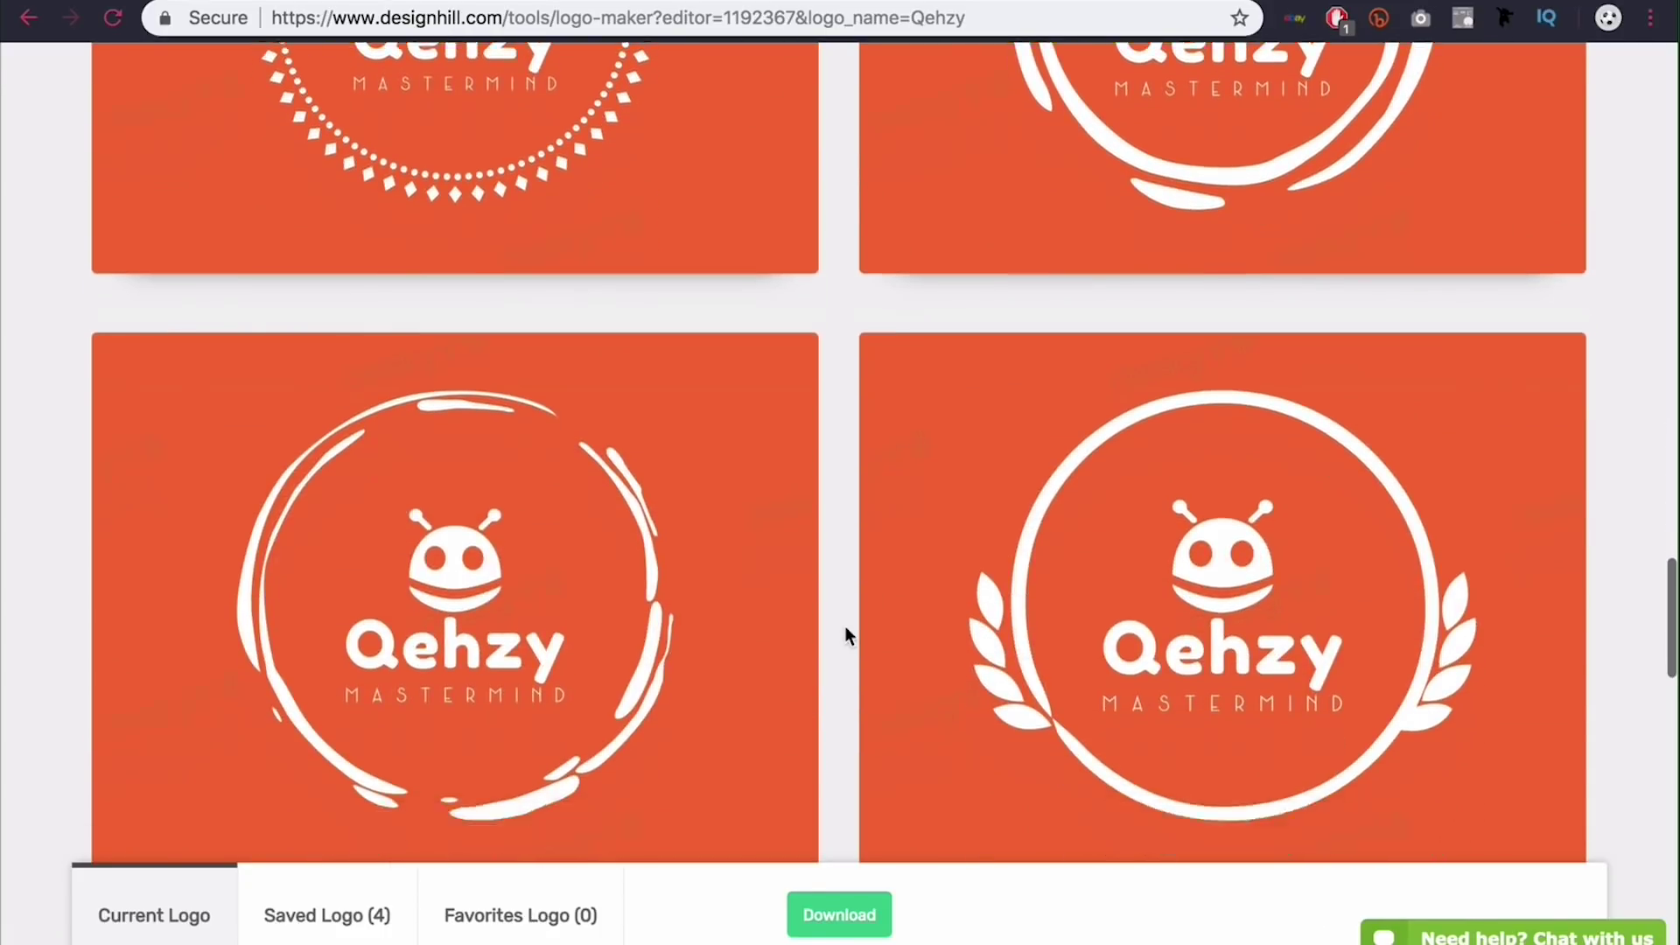
pyautogui.scroll(-15, 845, 635)
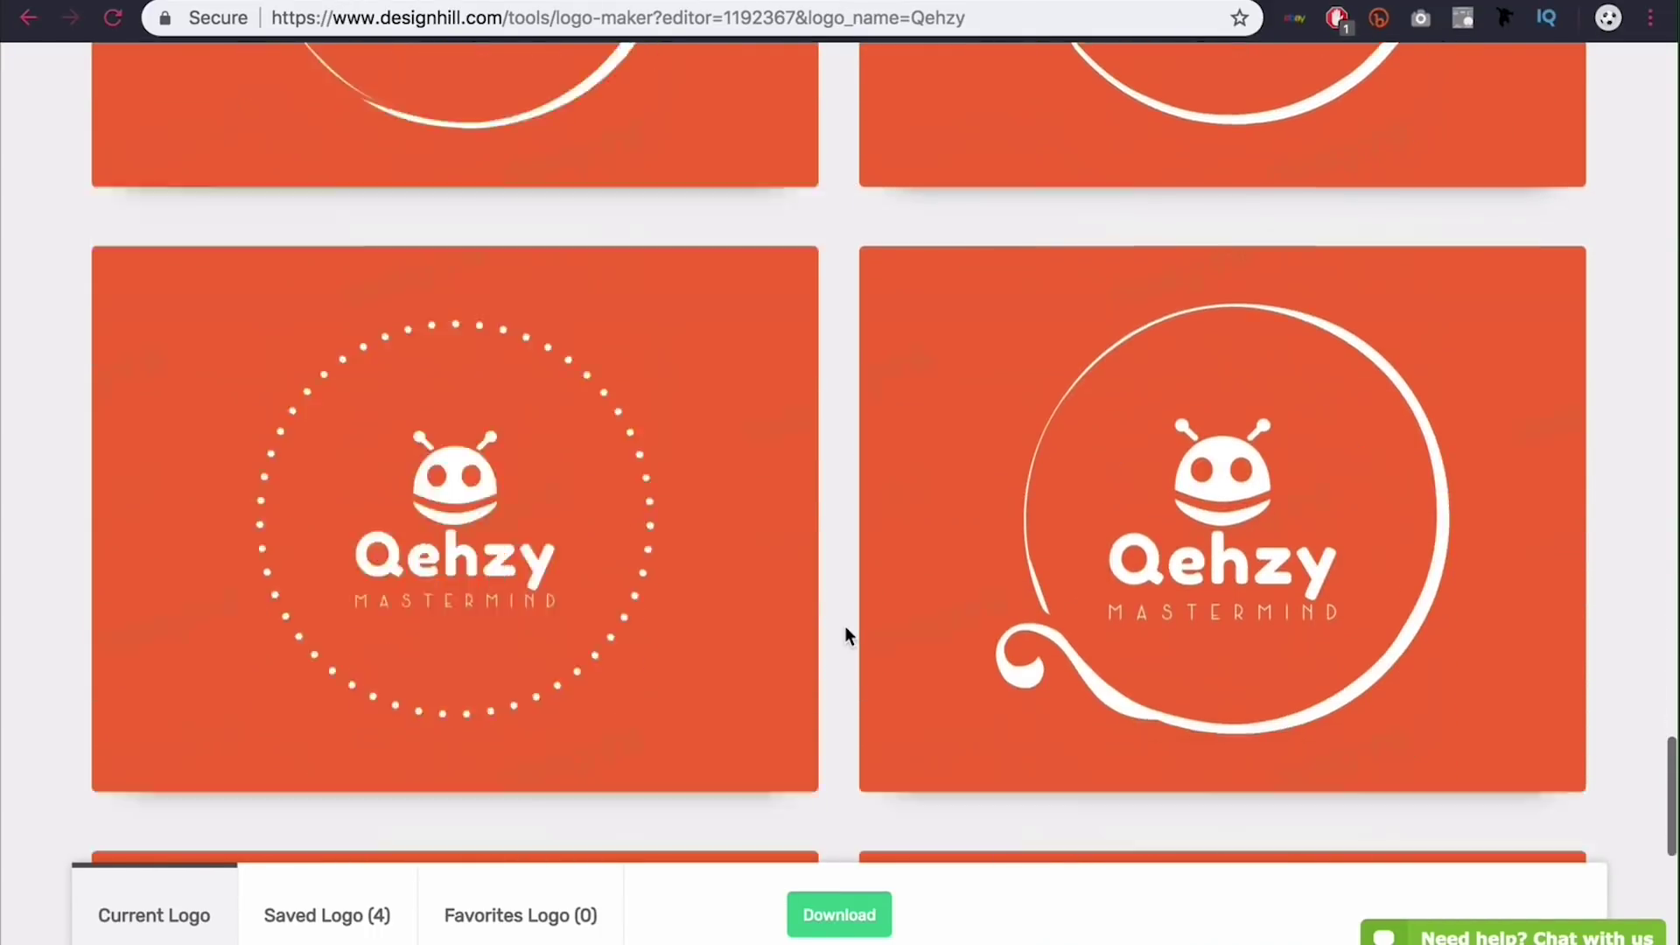
pyautogui.scroll(-8, 845, 635)
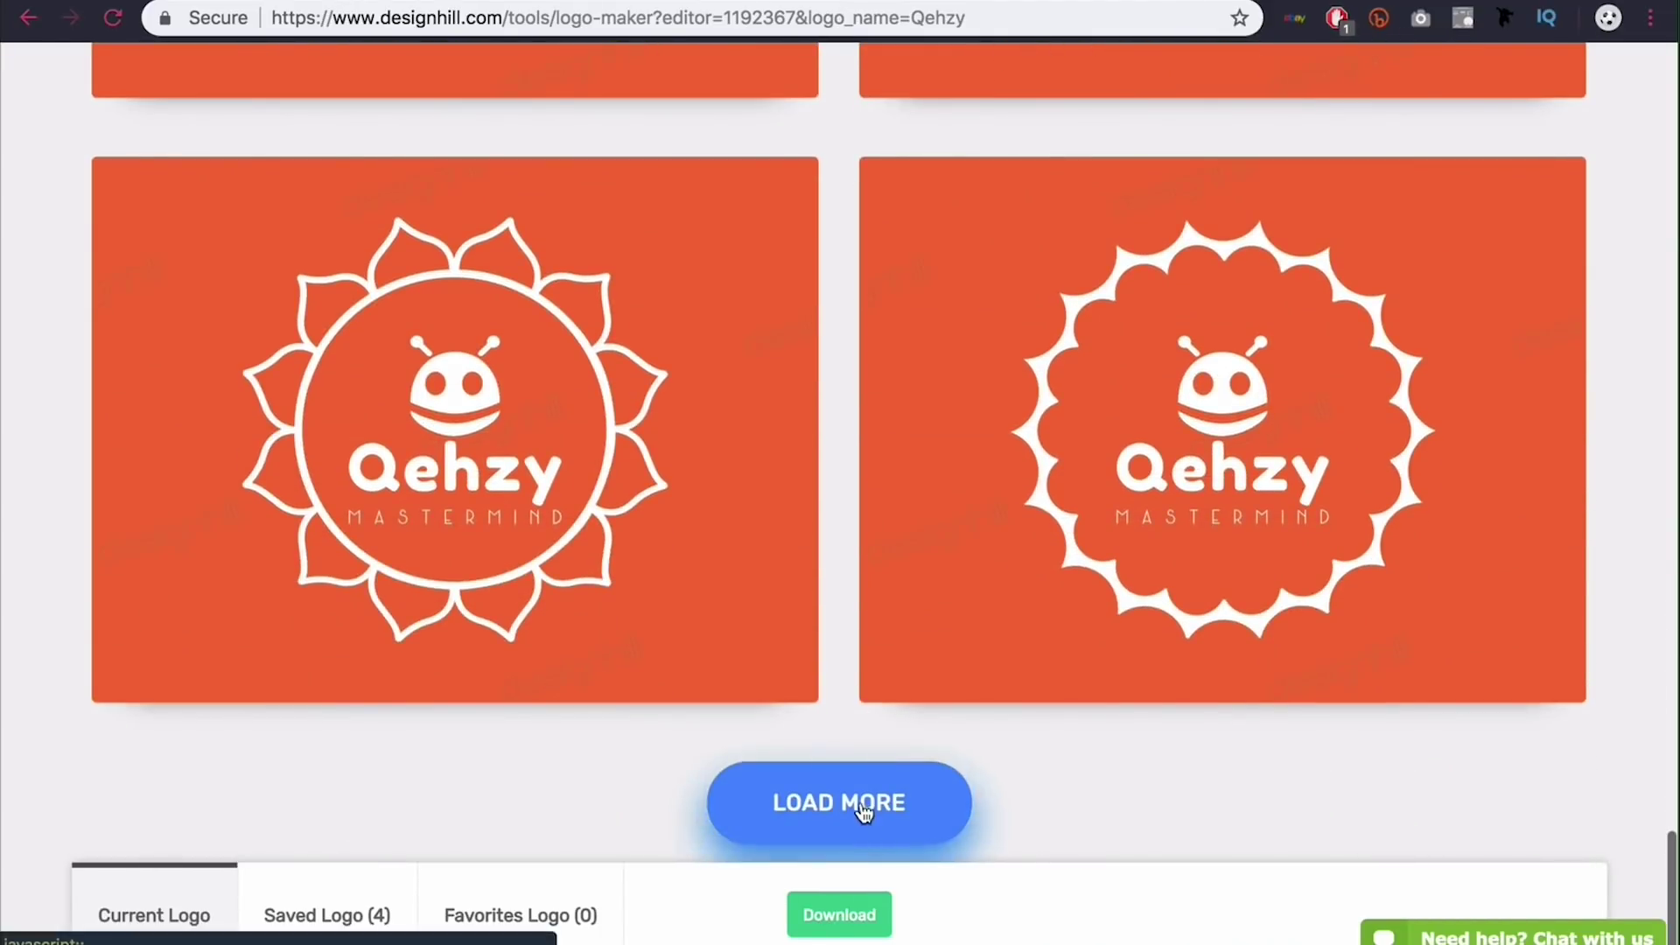
pyautogui.click(863, 811)
# Load two further batches of outer container designs, then return to the top
pyautogui.scroll(-3, 819, 575)
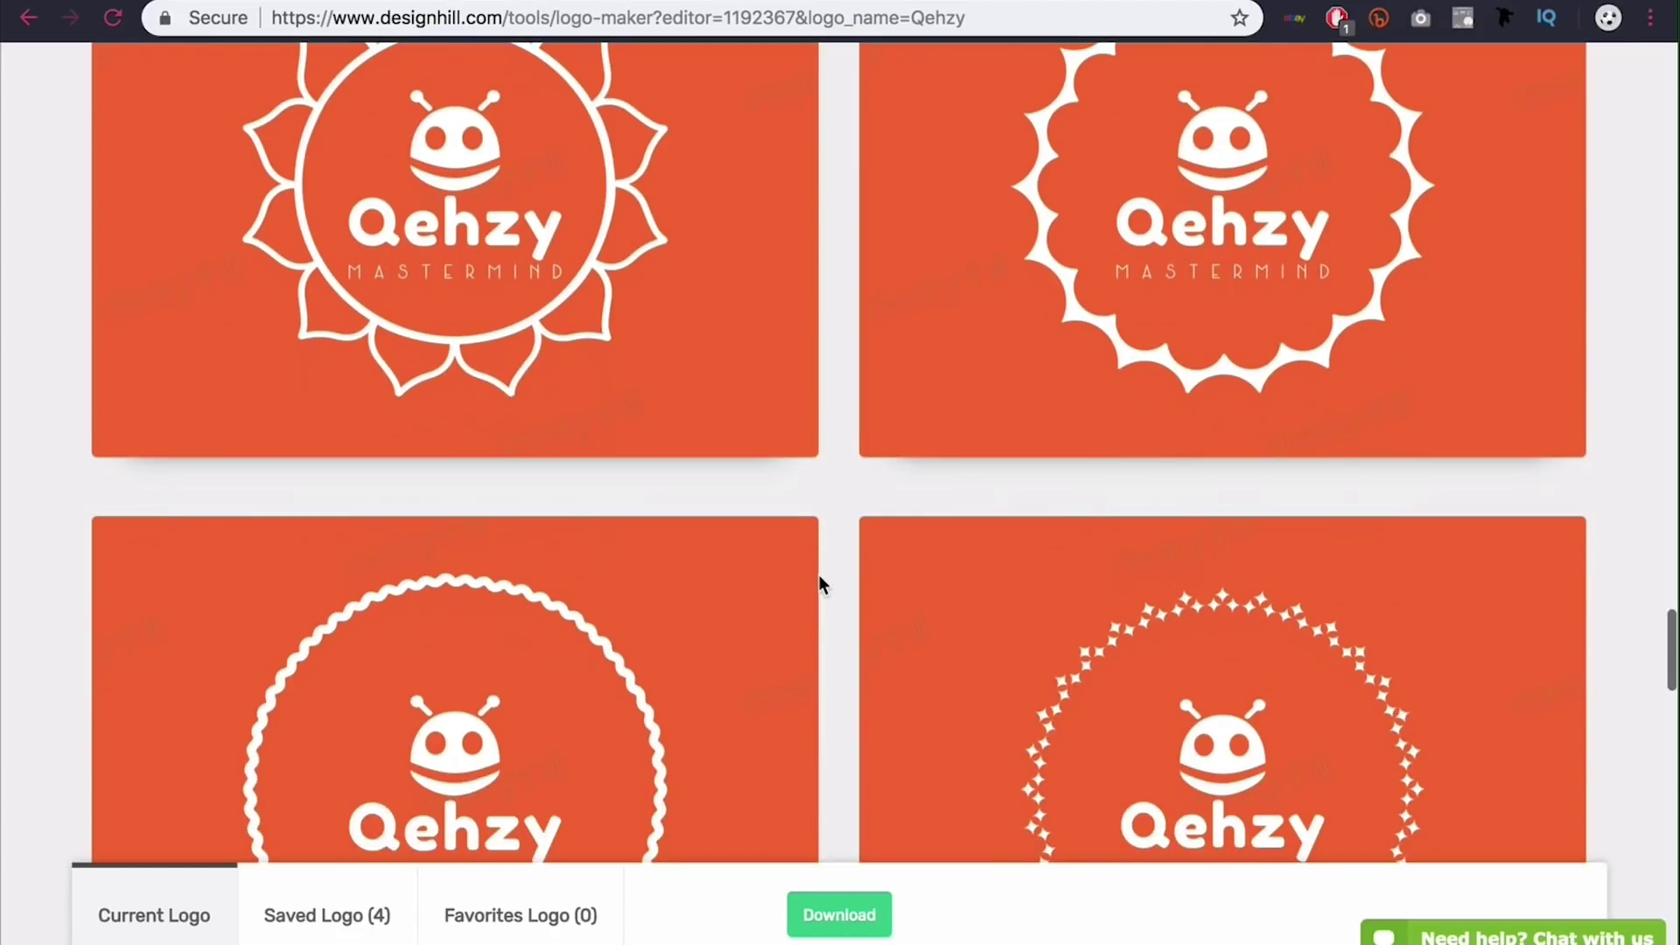
pyautogui.scroll(-10, 819, 575)
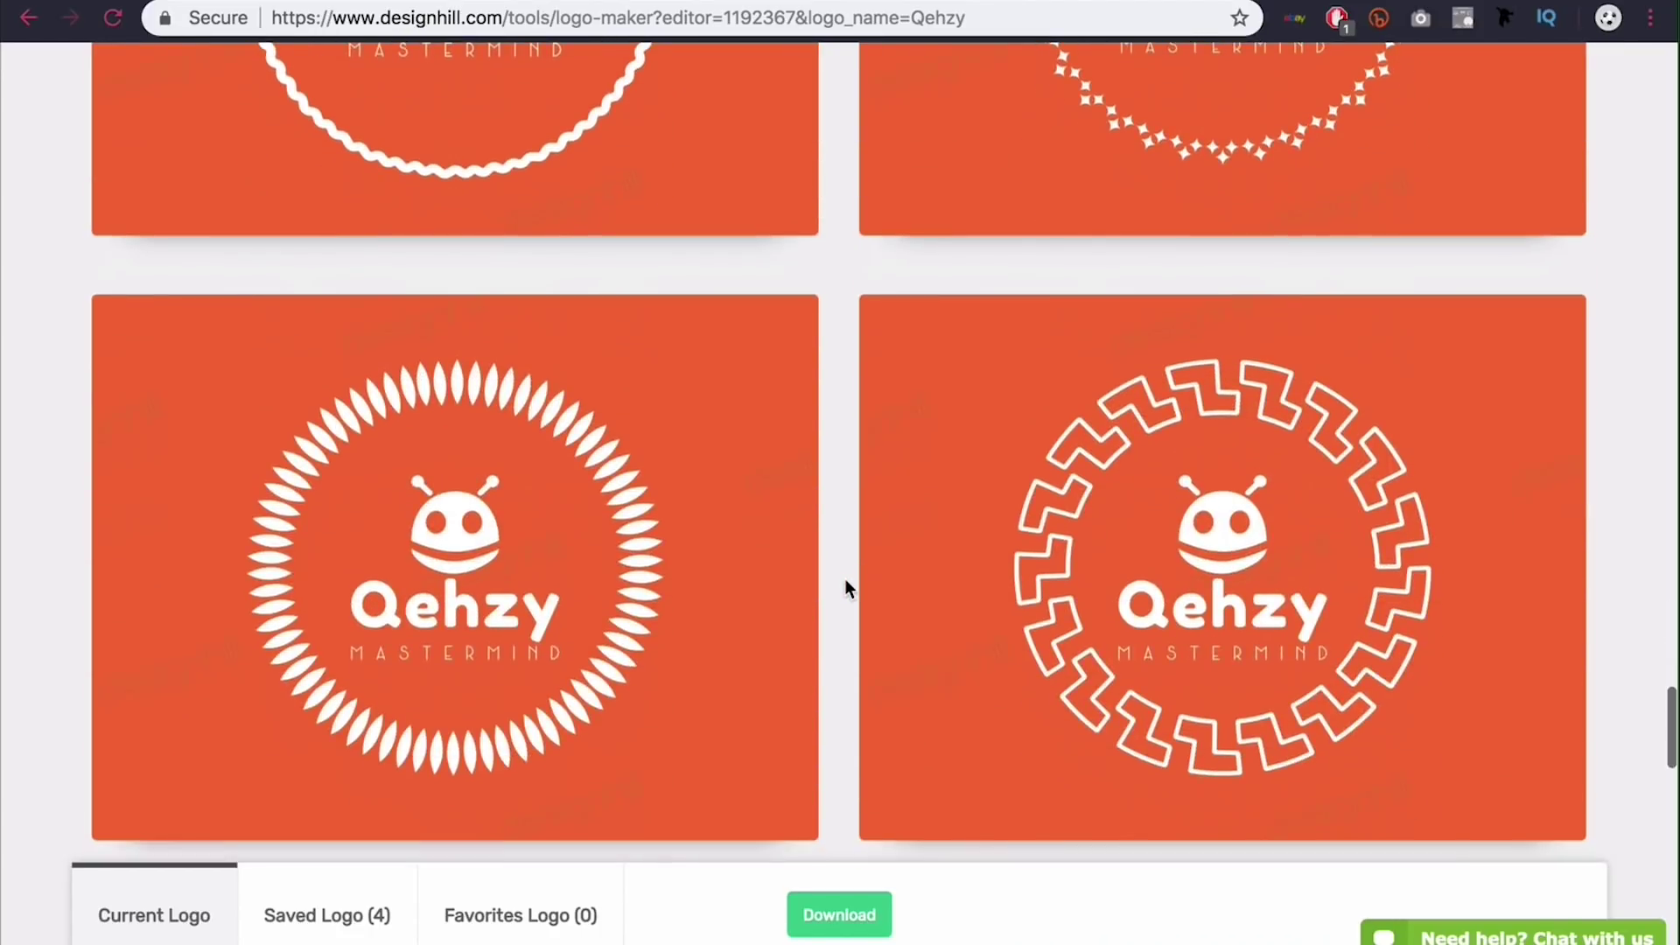
pyautogui.scroll(-10, 845, 580)
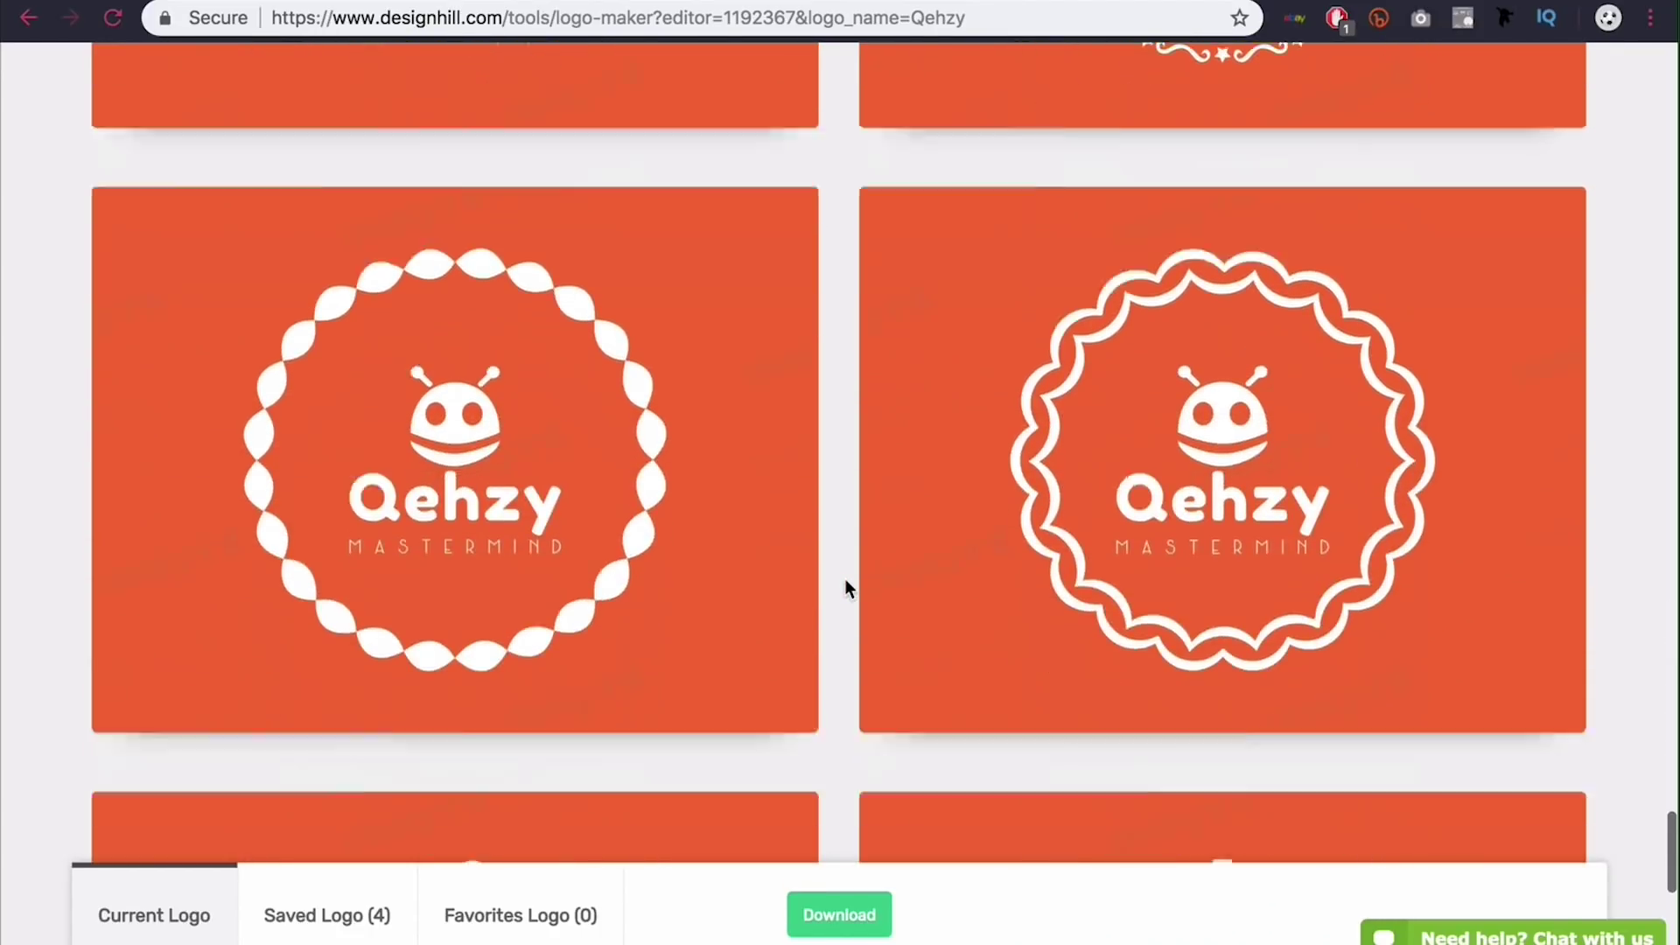
pyautogui.scroll(-8, 843, 580)
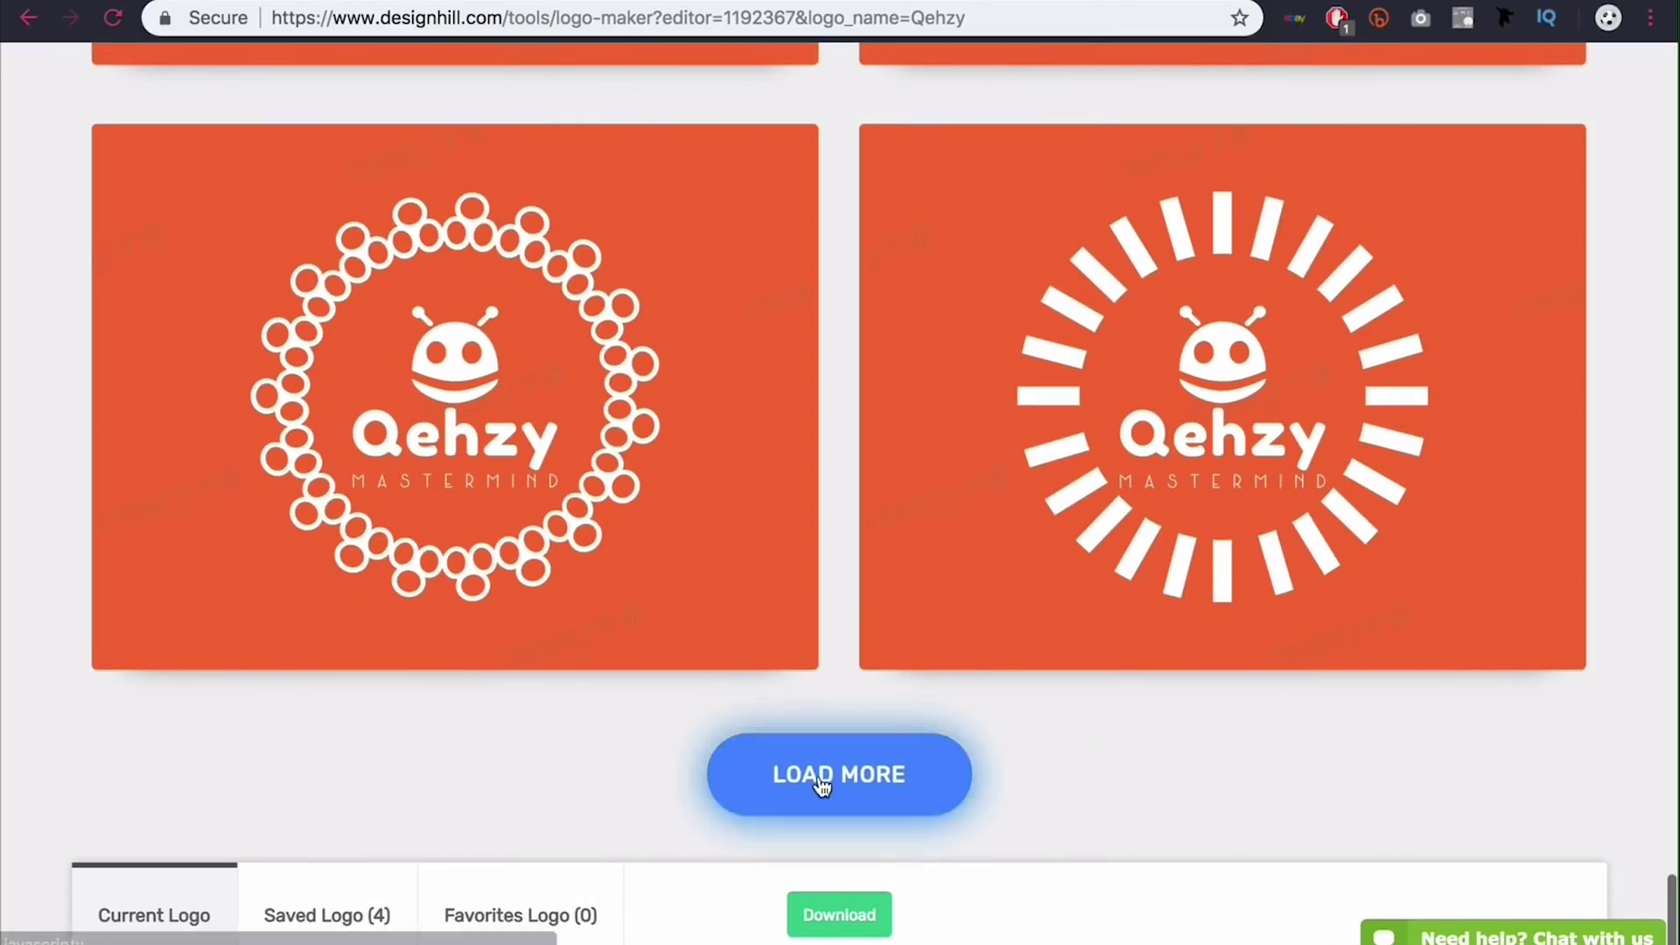
pyautogui.click(822, 775)
pyautogui.scroll(-12, 822, 626)
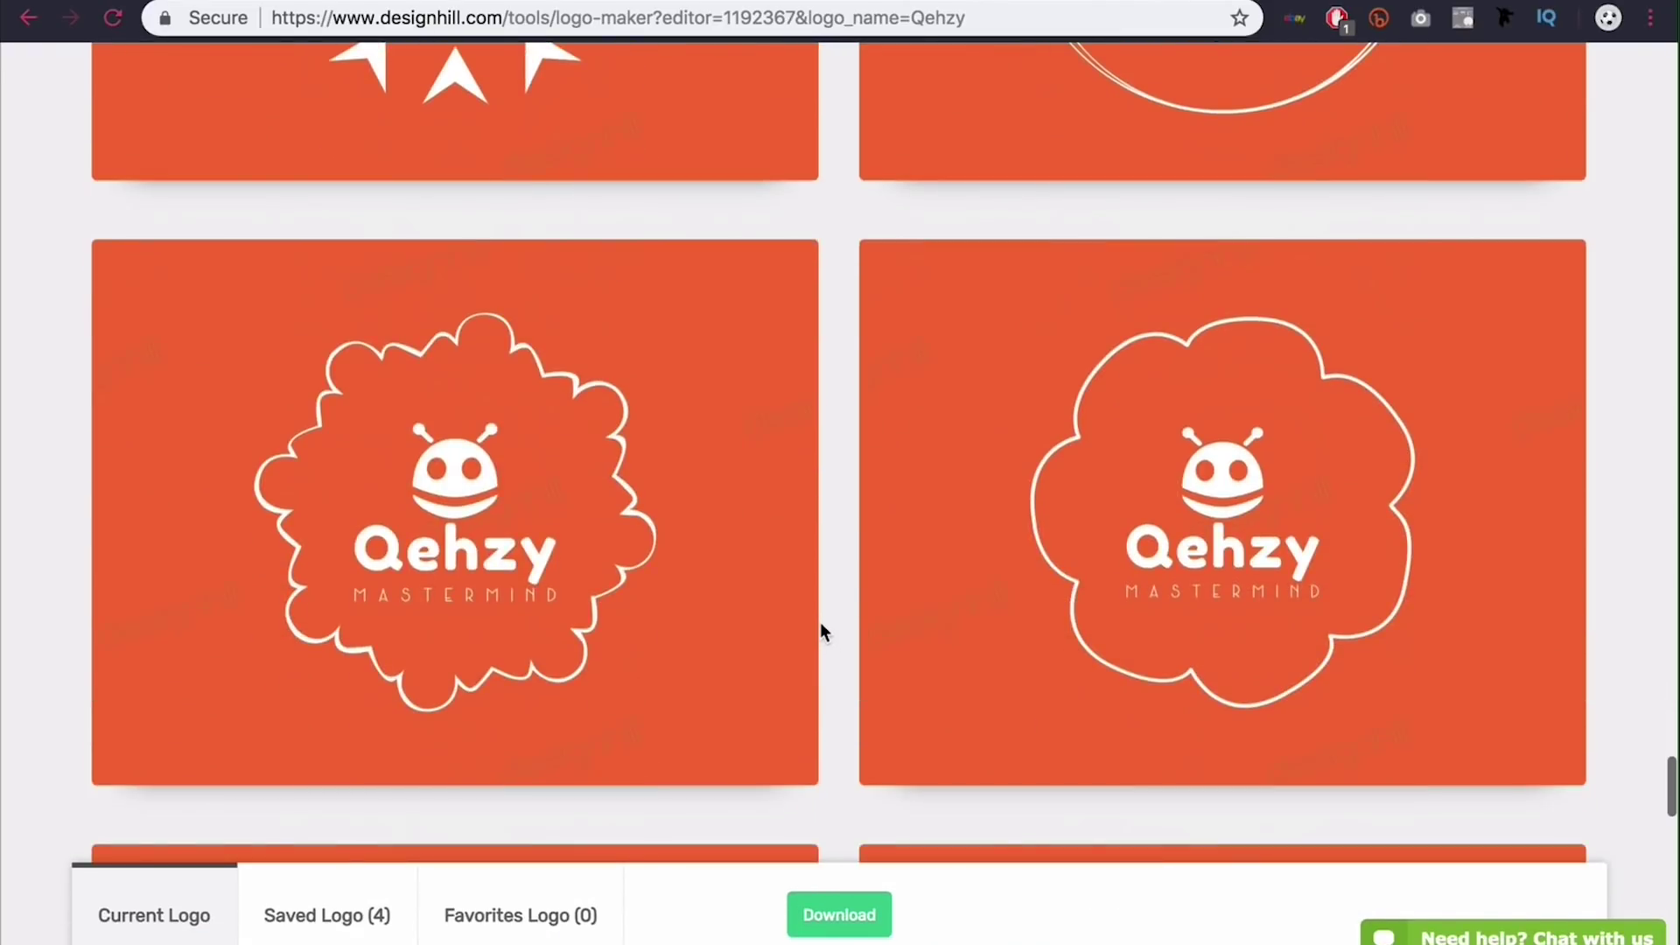
pyautogui.scroll(-15, 821, 622)
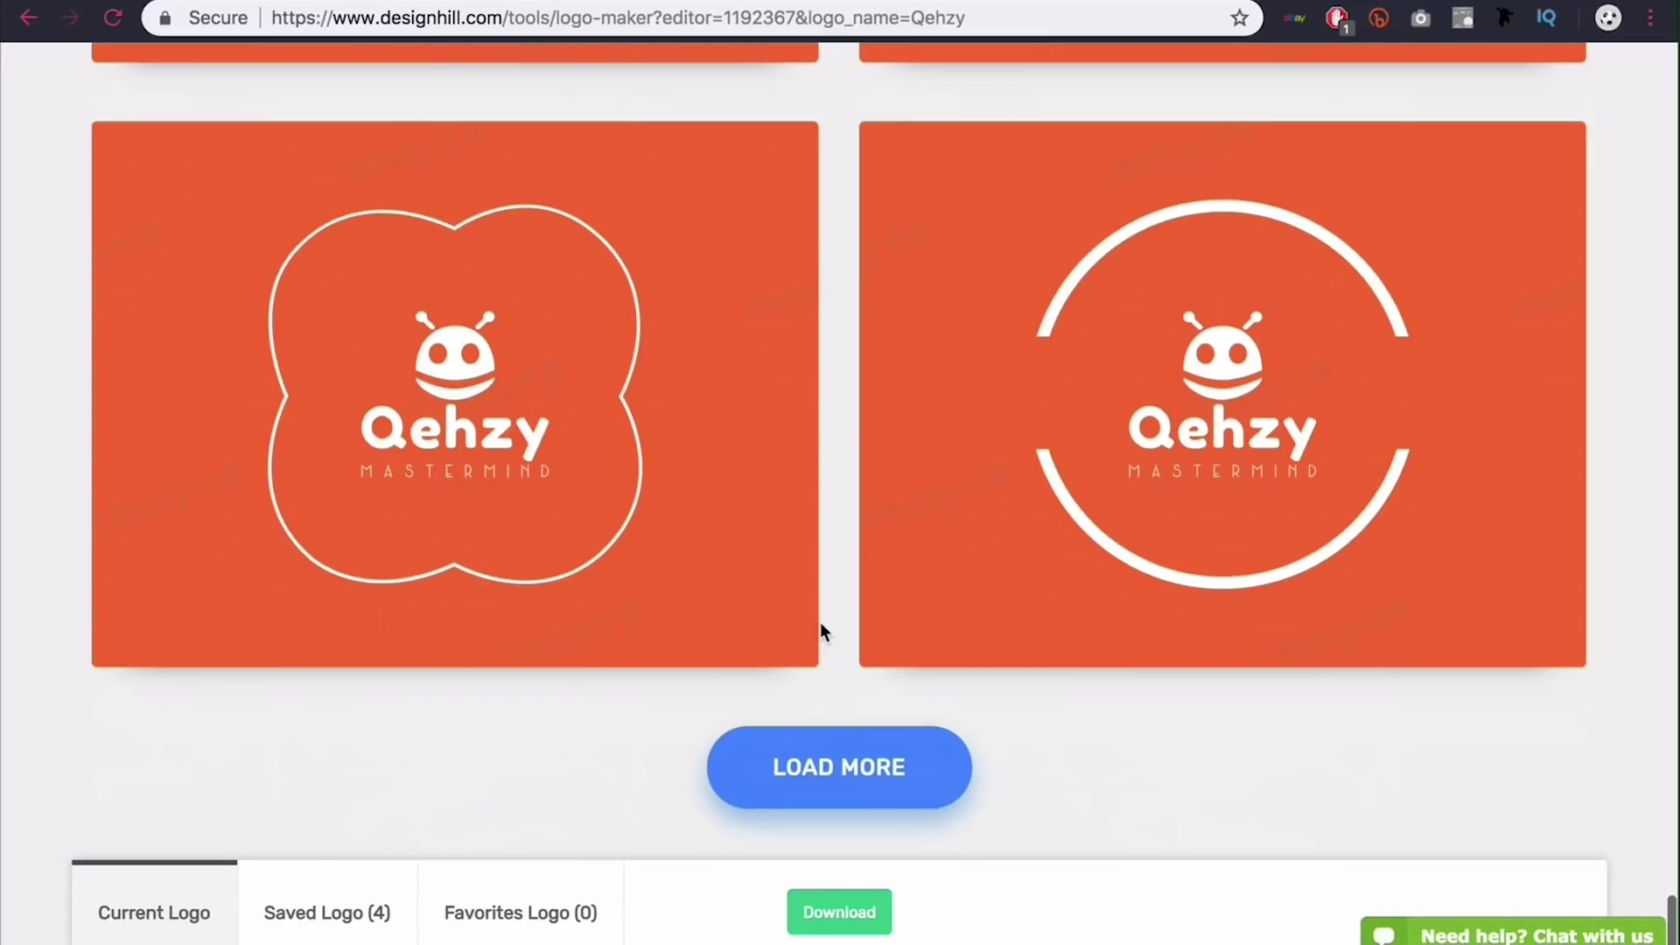
pyautogui.scroll(1, 852, 567)
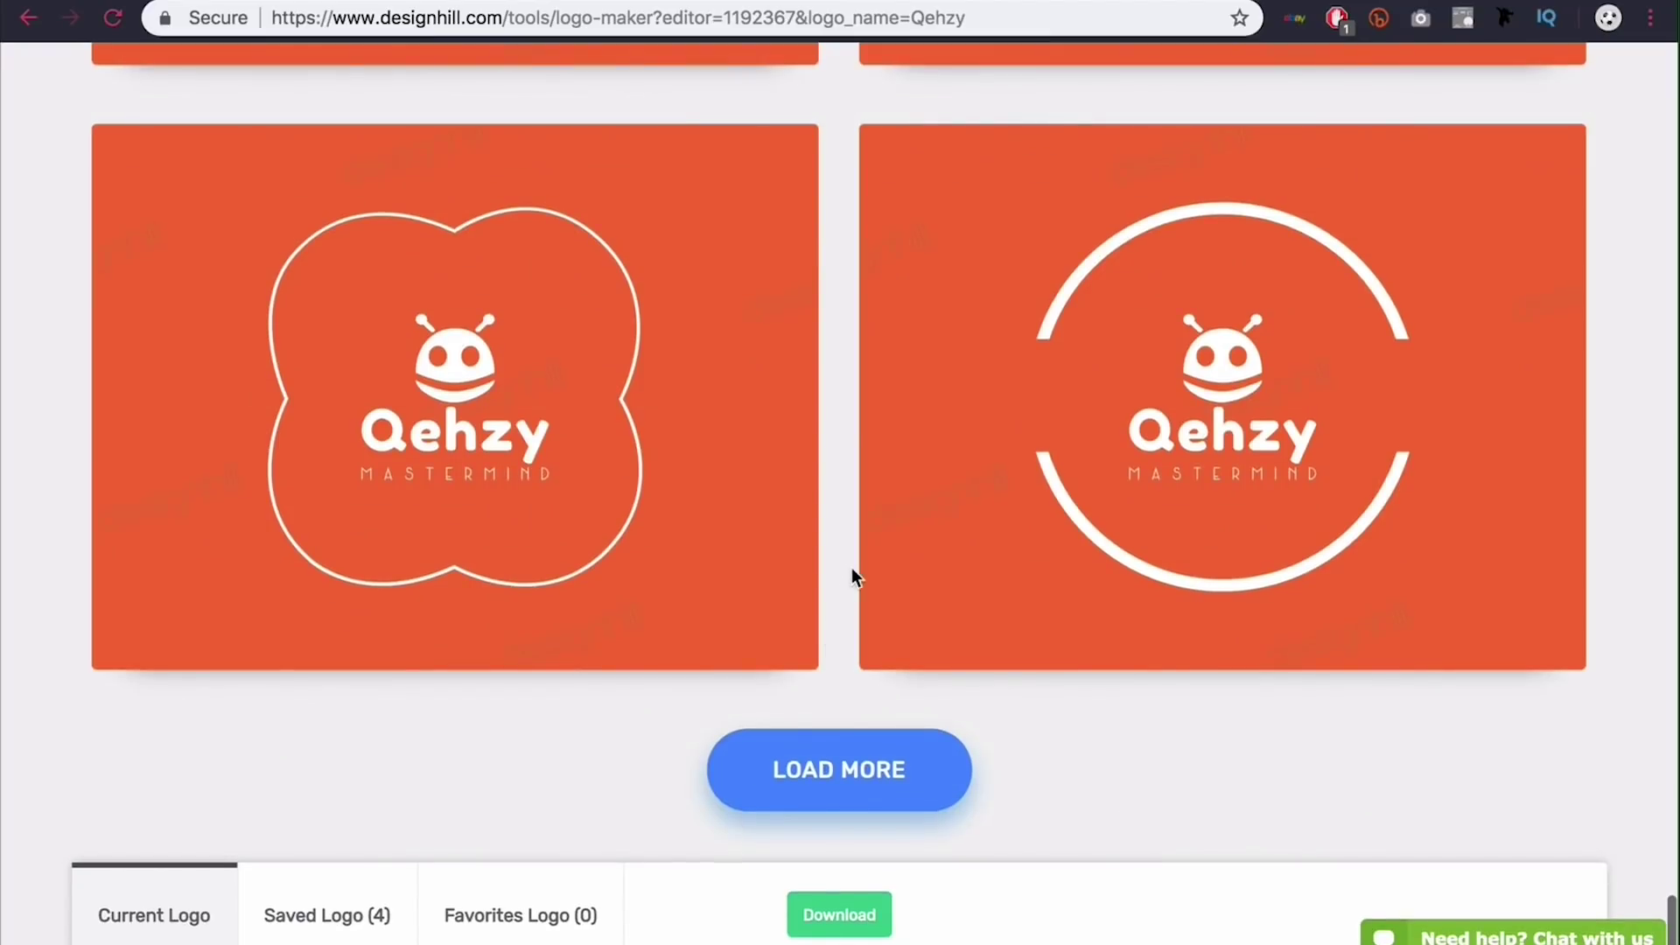
pyautogui.click(855, 735)
pyautogui.scroll(-20, 843, 568)
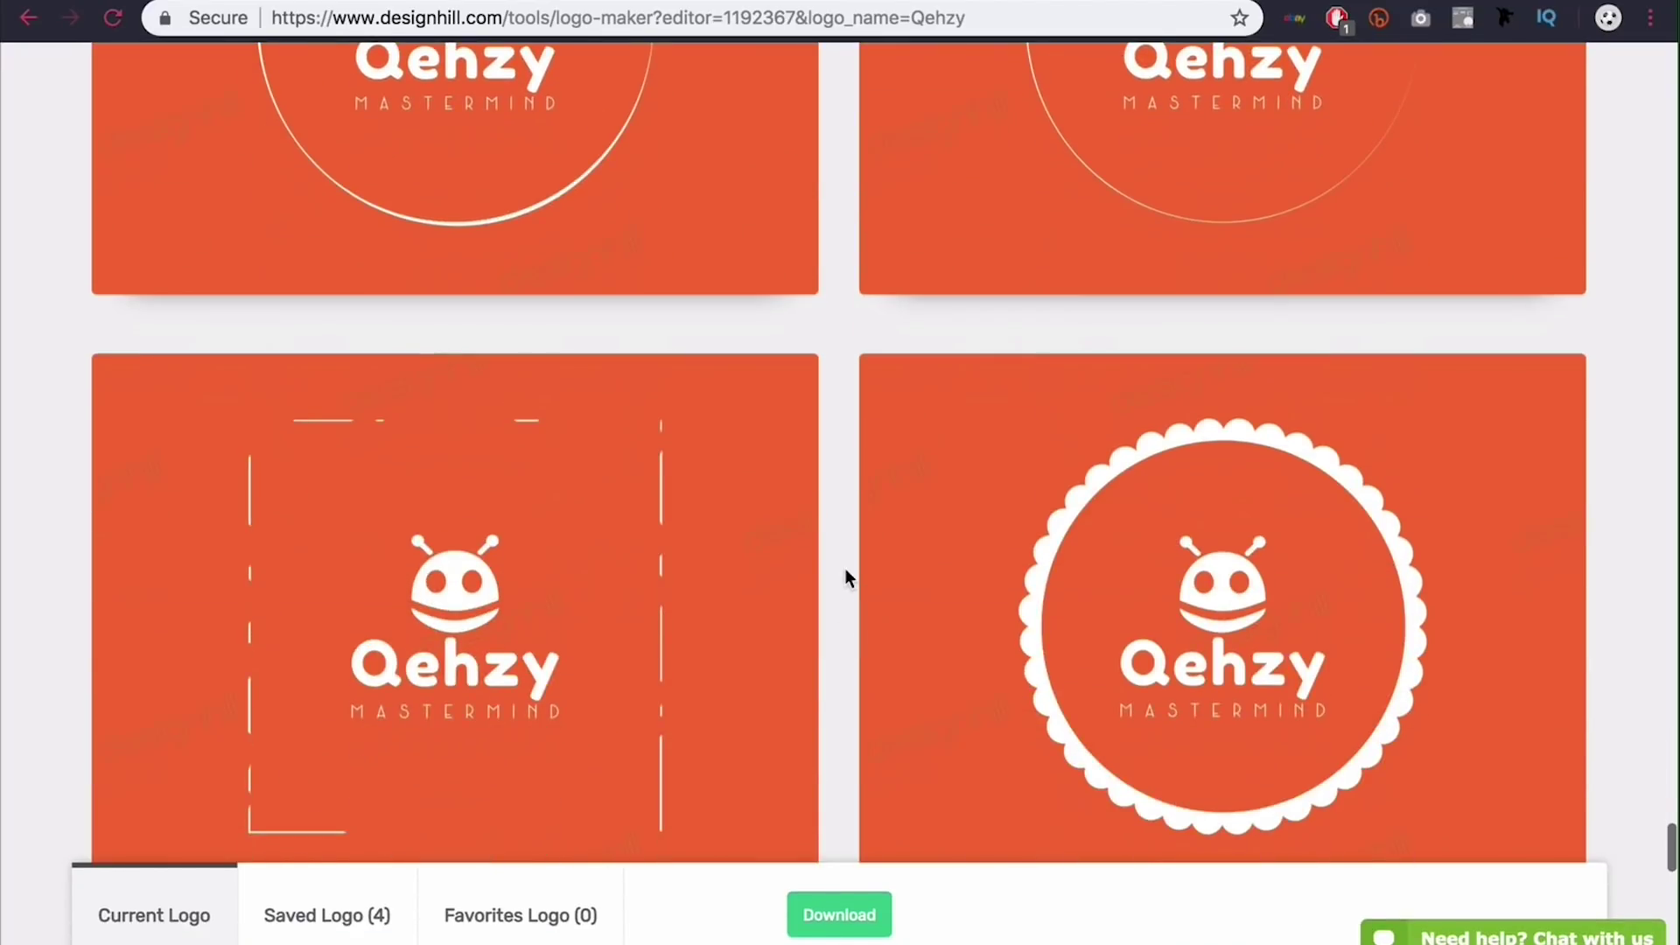
pyautogui.scroll(20, 844, 568)
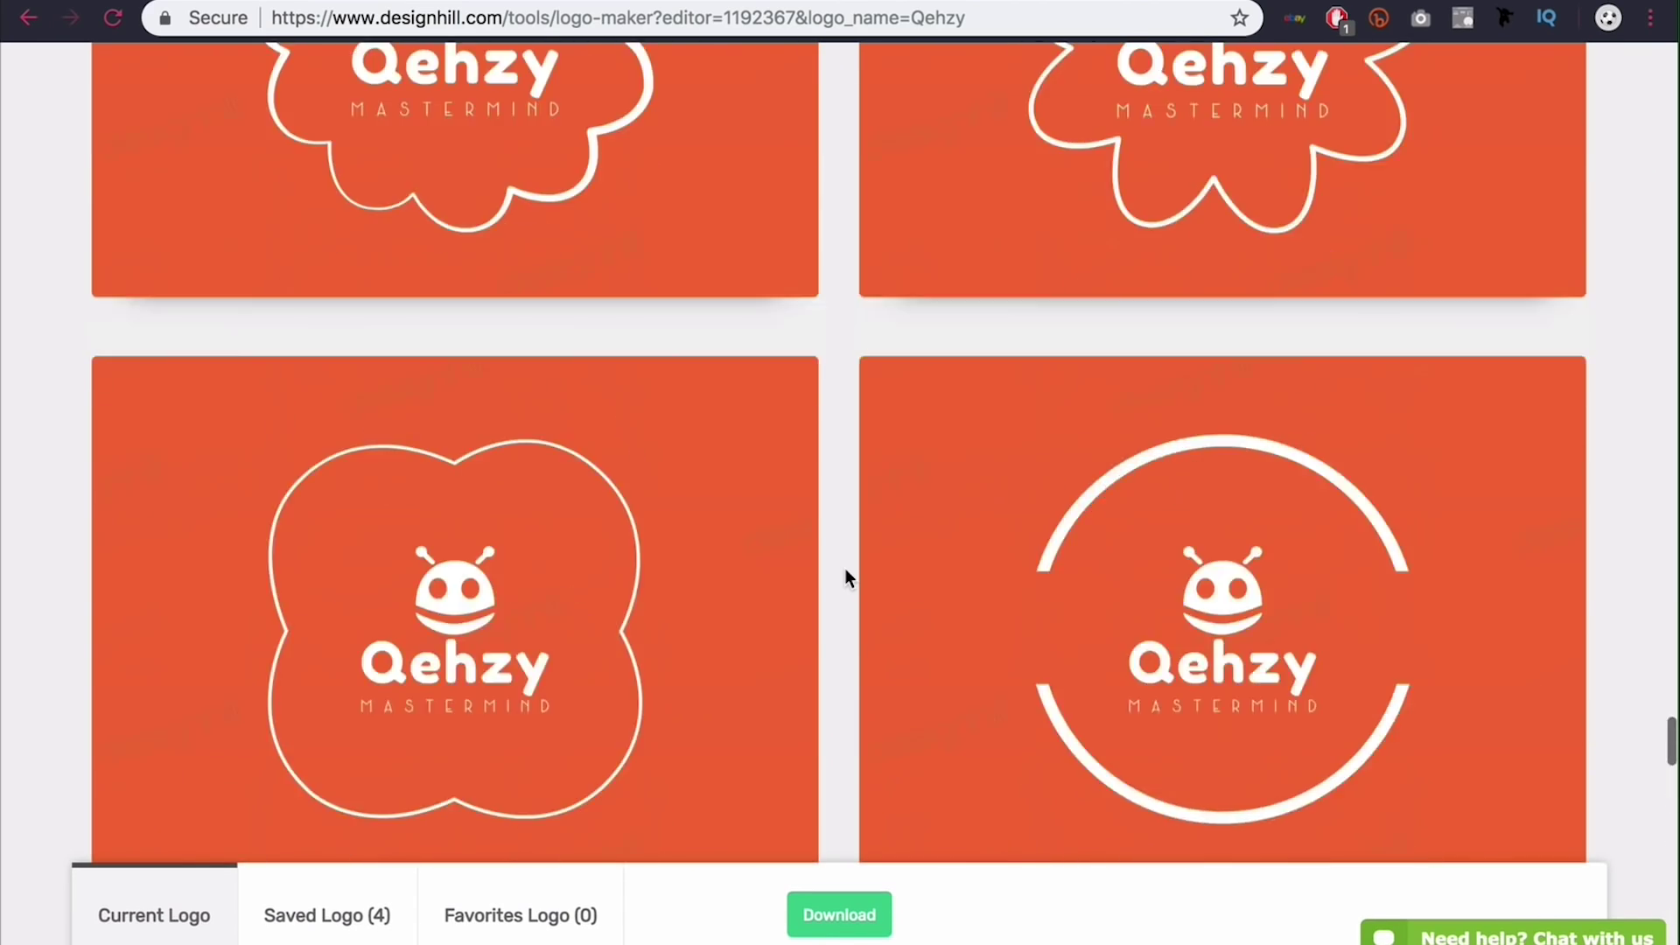
pyautogui.scroll(10, 844, 569)
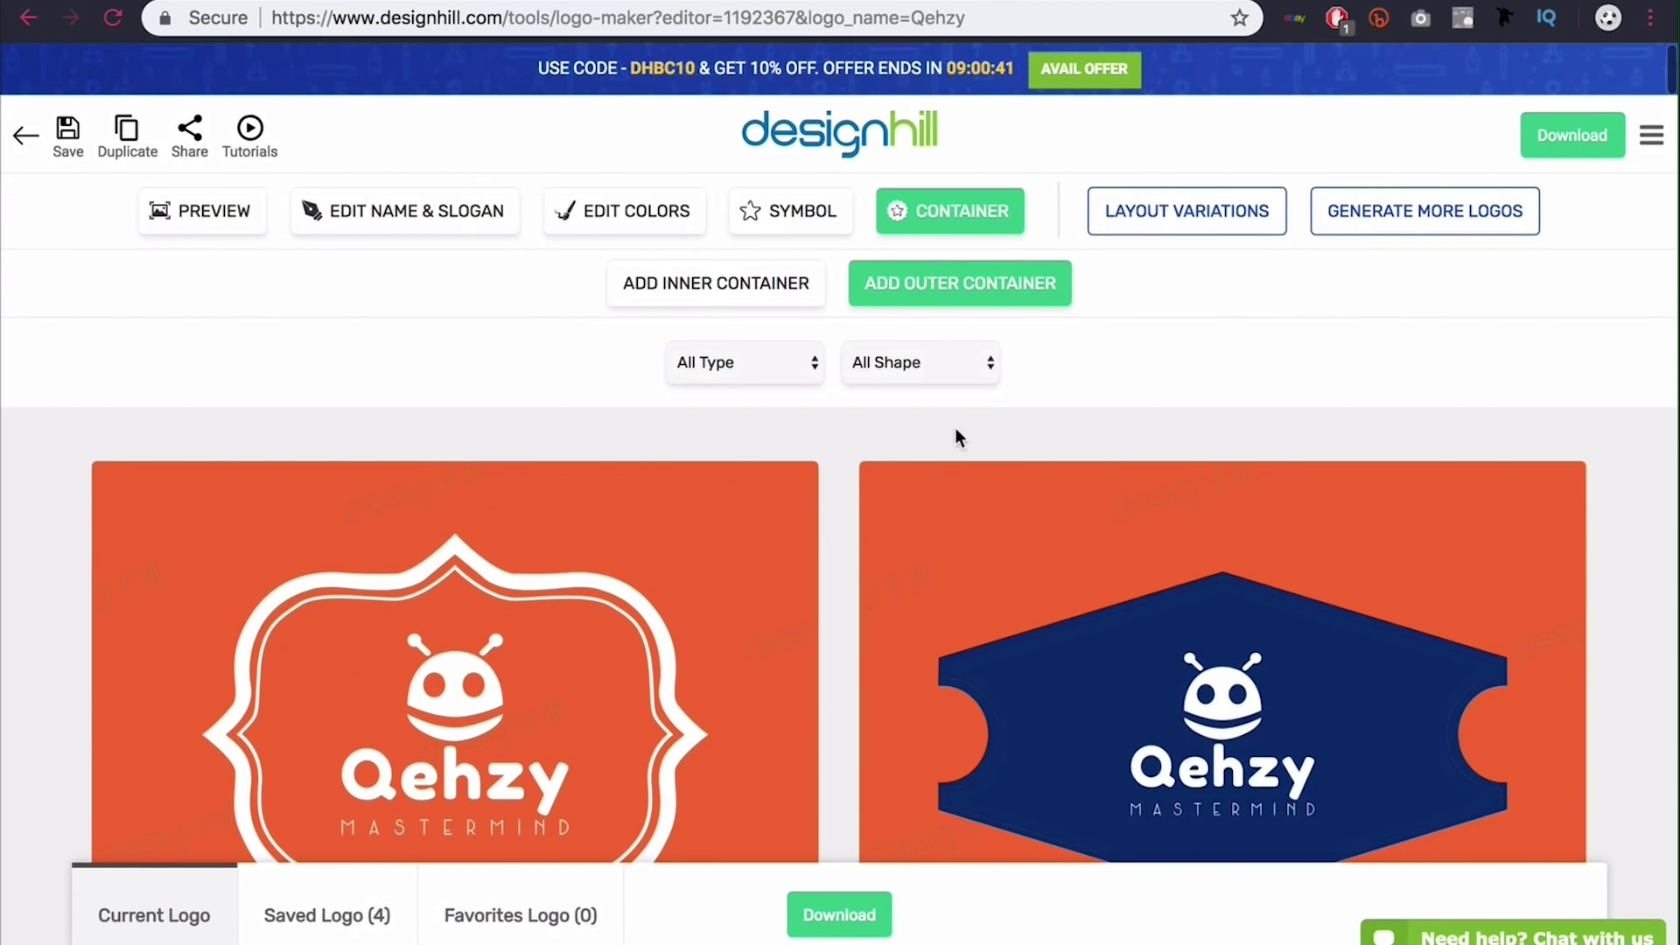
pyautogui.click(901, 363)
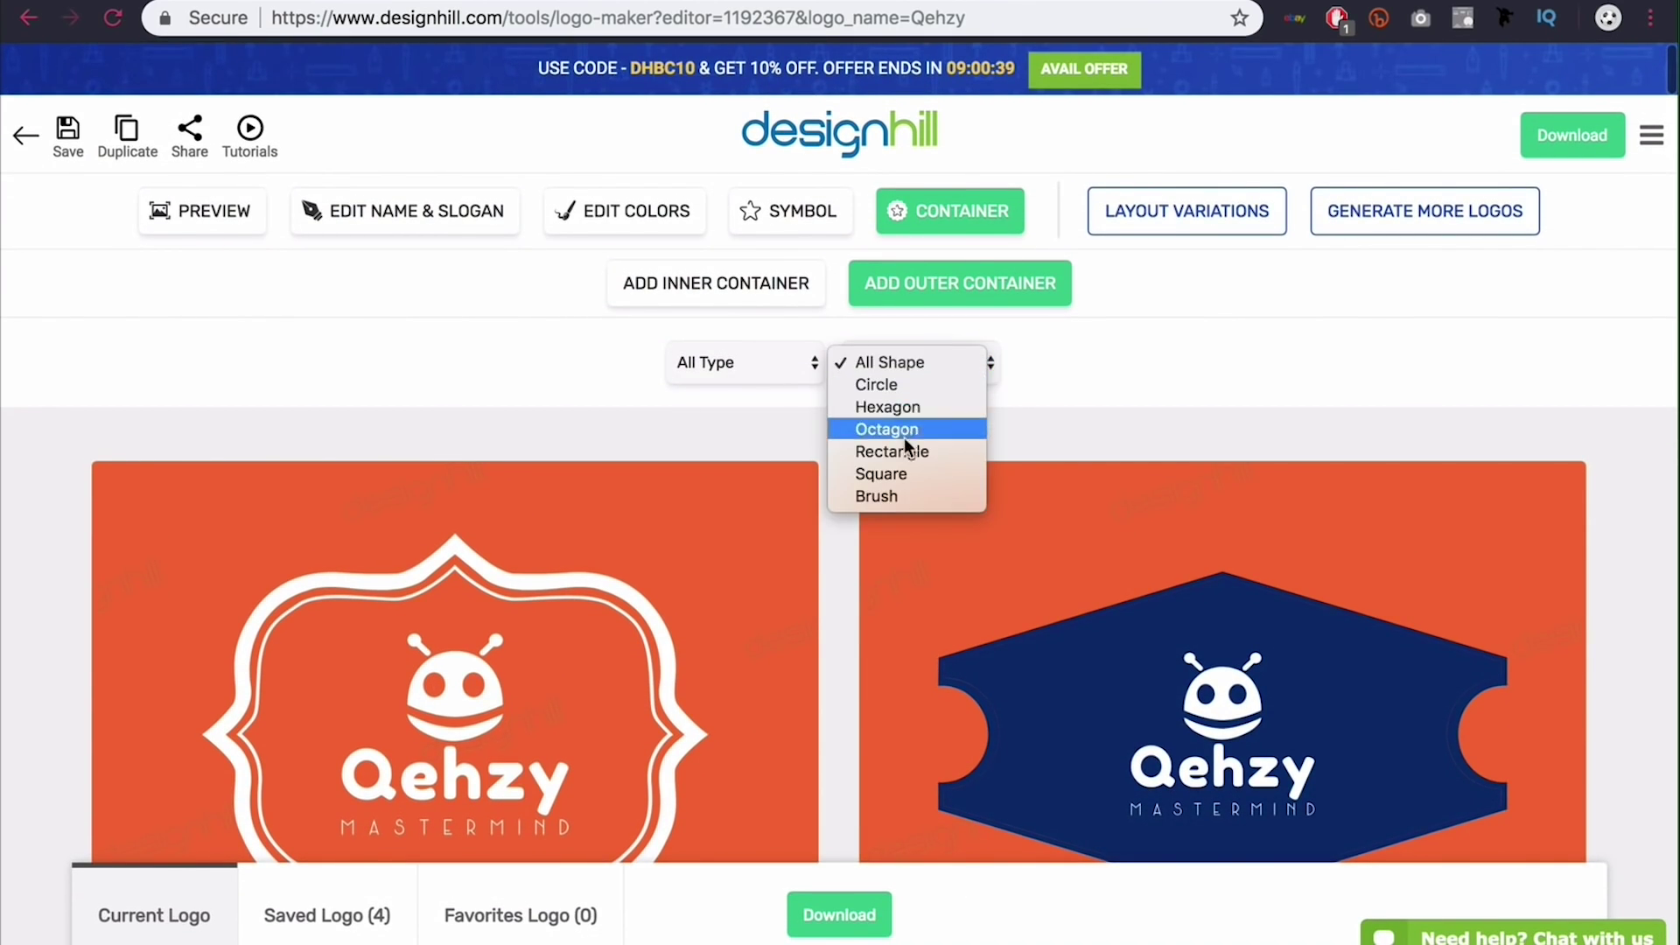
pyautogui.click(1090, 367)
pyautogui.click(770, 362)
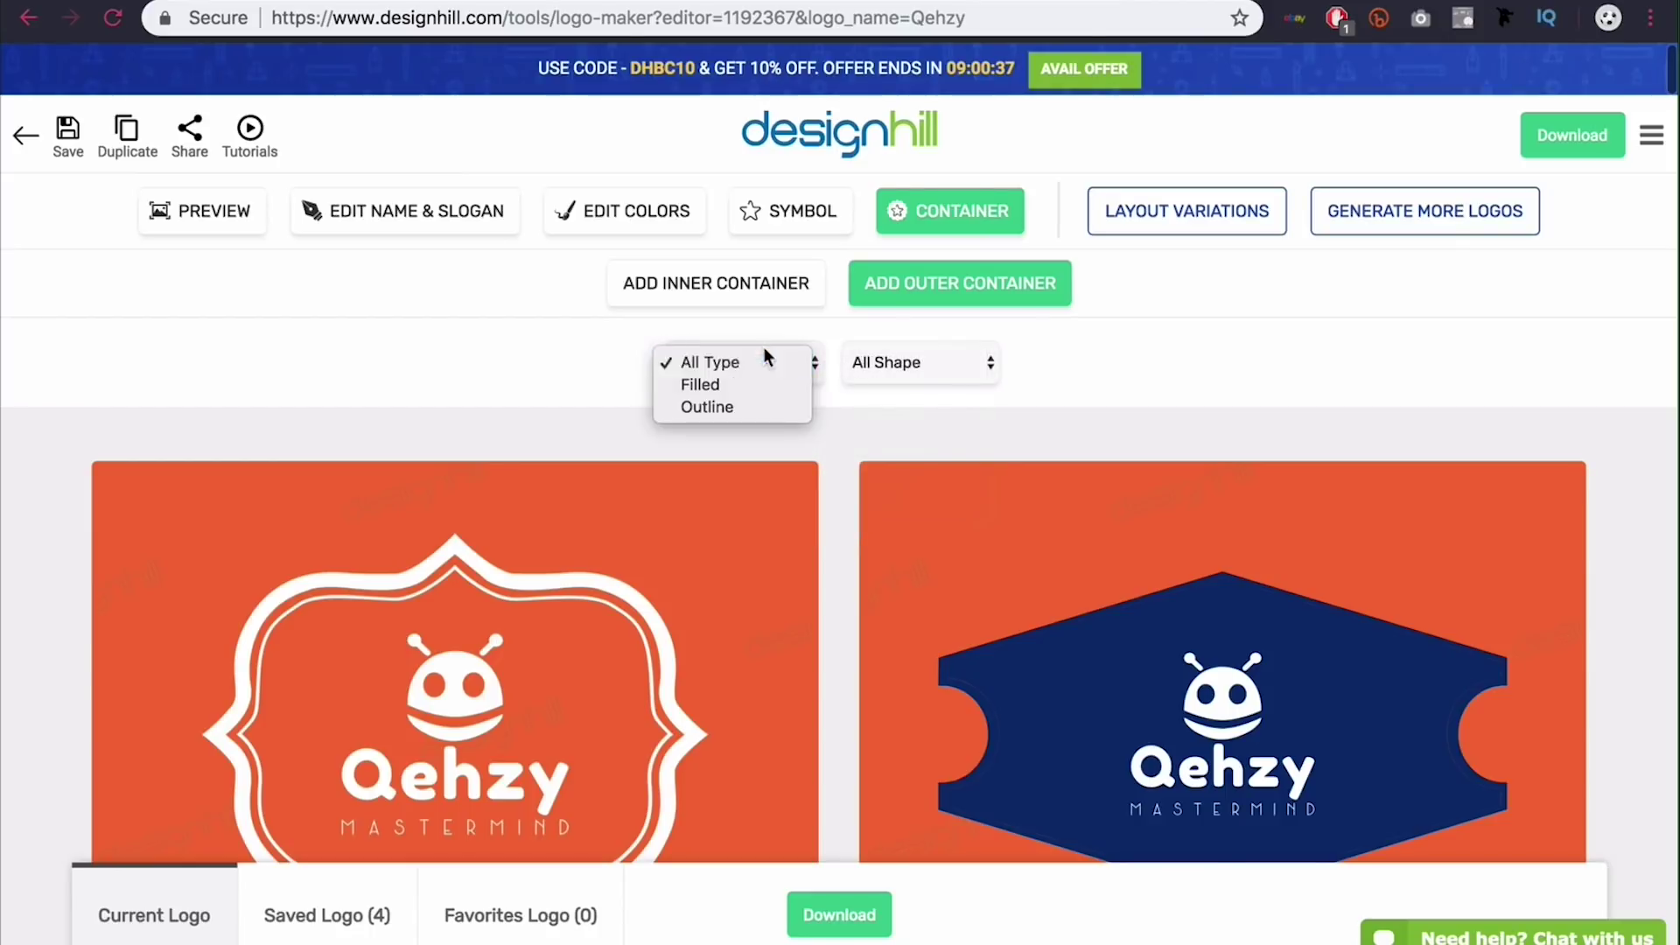
pyautogui.click(1095, 342)
pyautogui.click(957, 367)
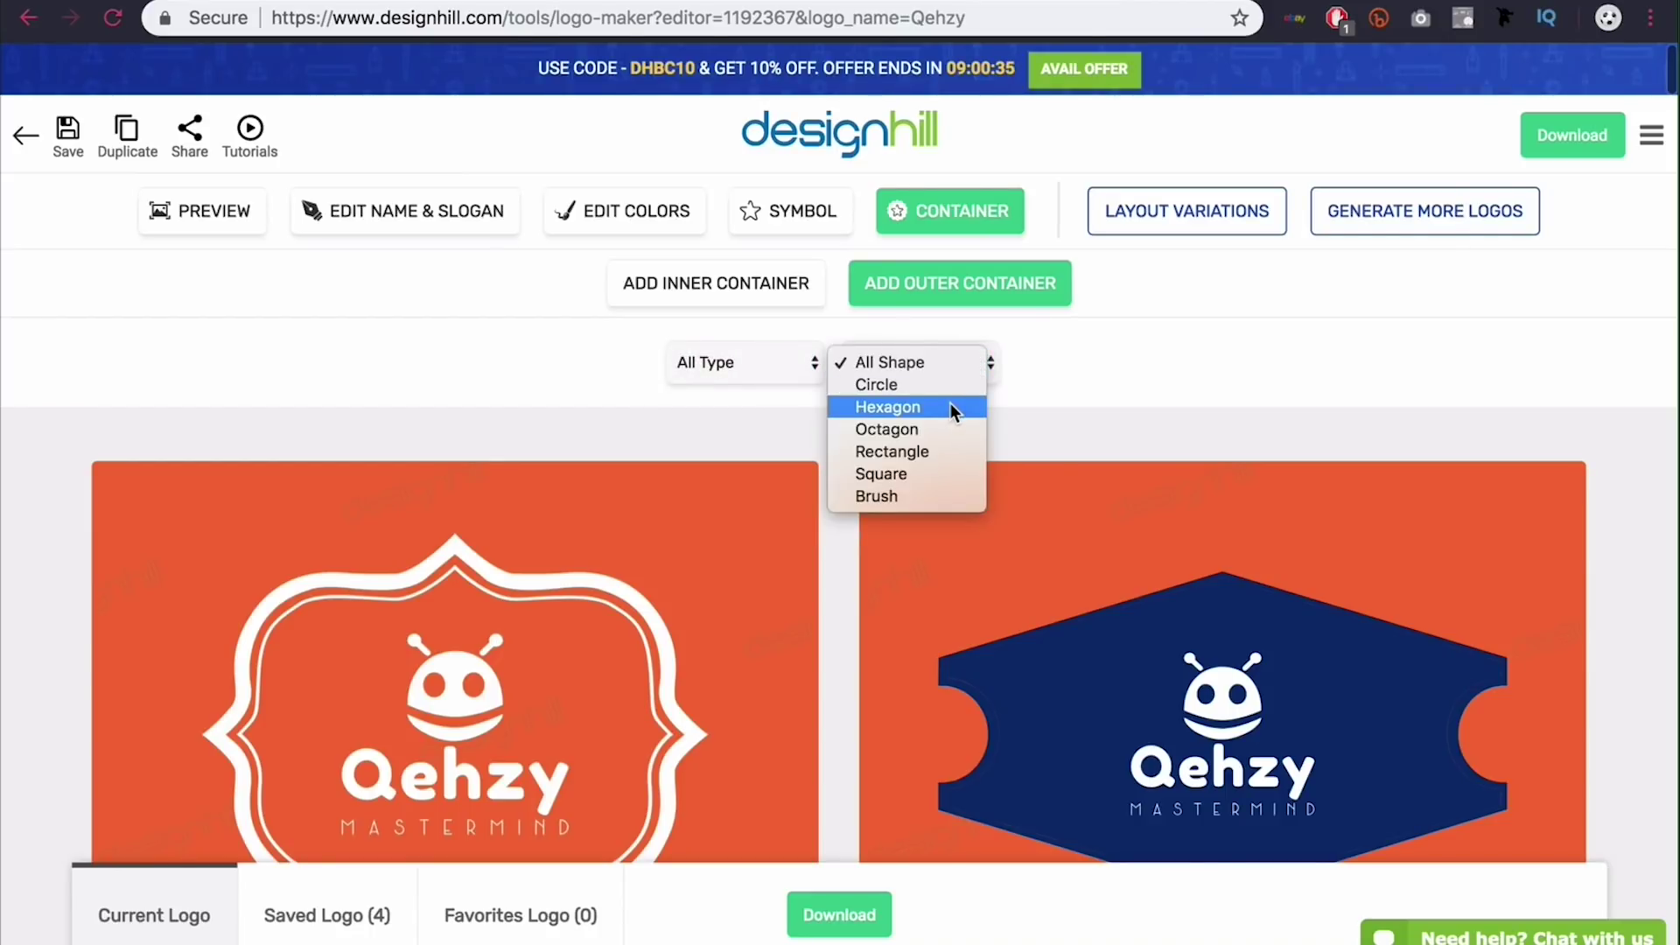
pyautogui.click(912, 496)
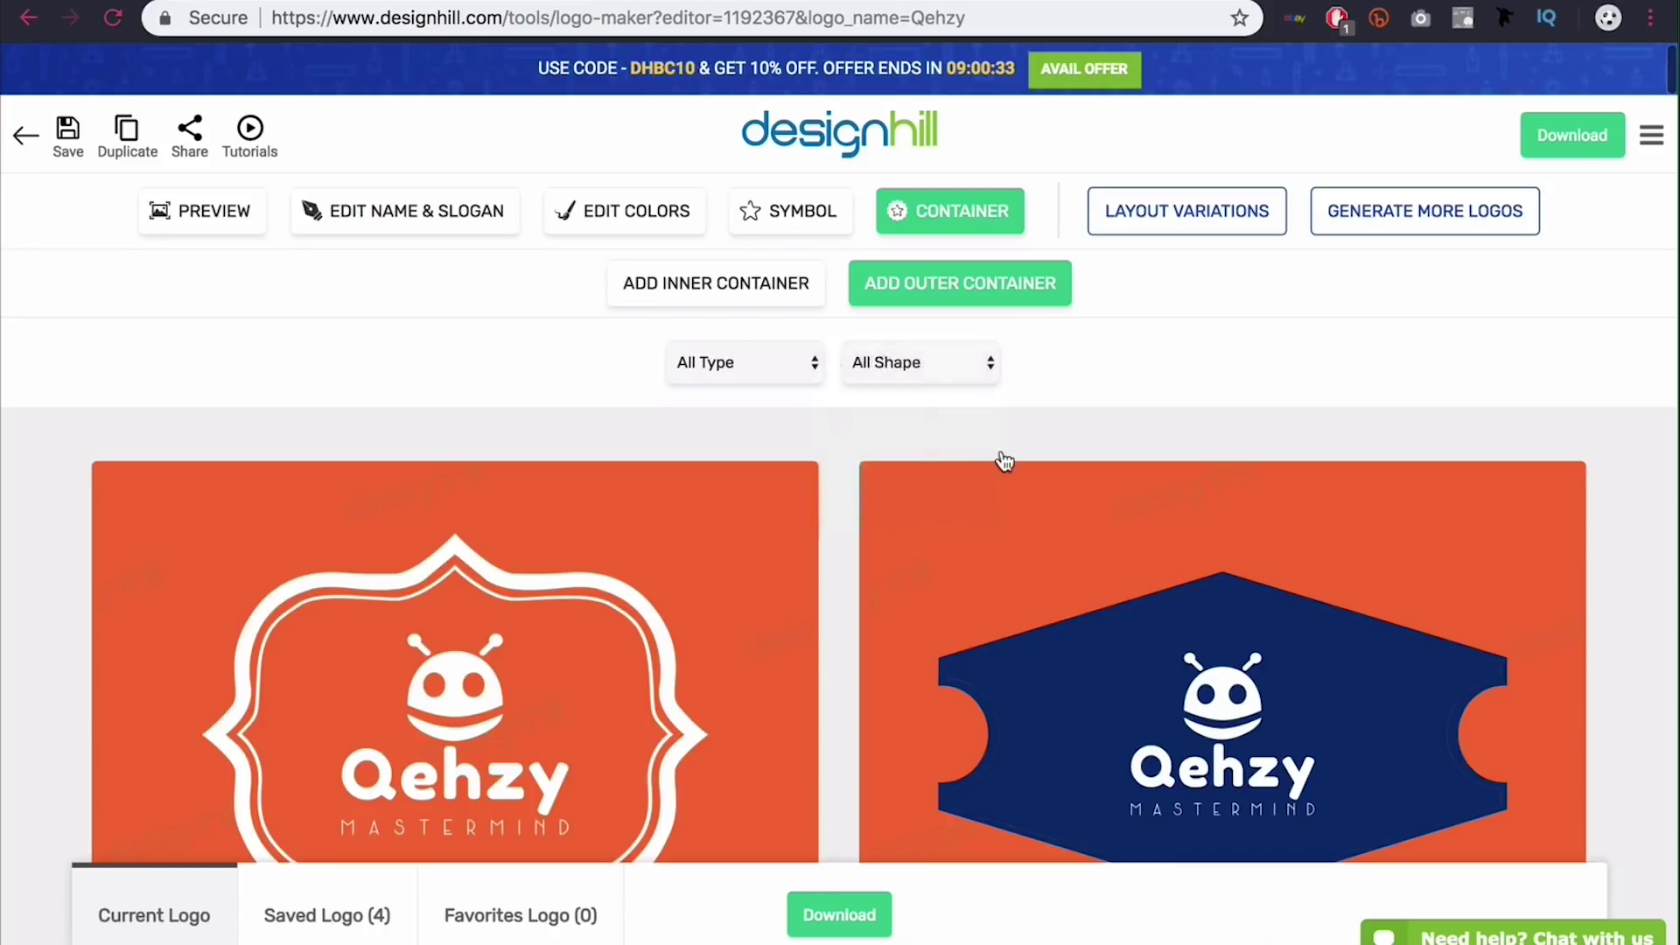
pyautogui.scroll(-5, 846, 432)
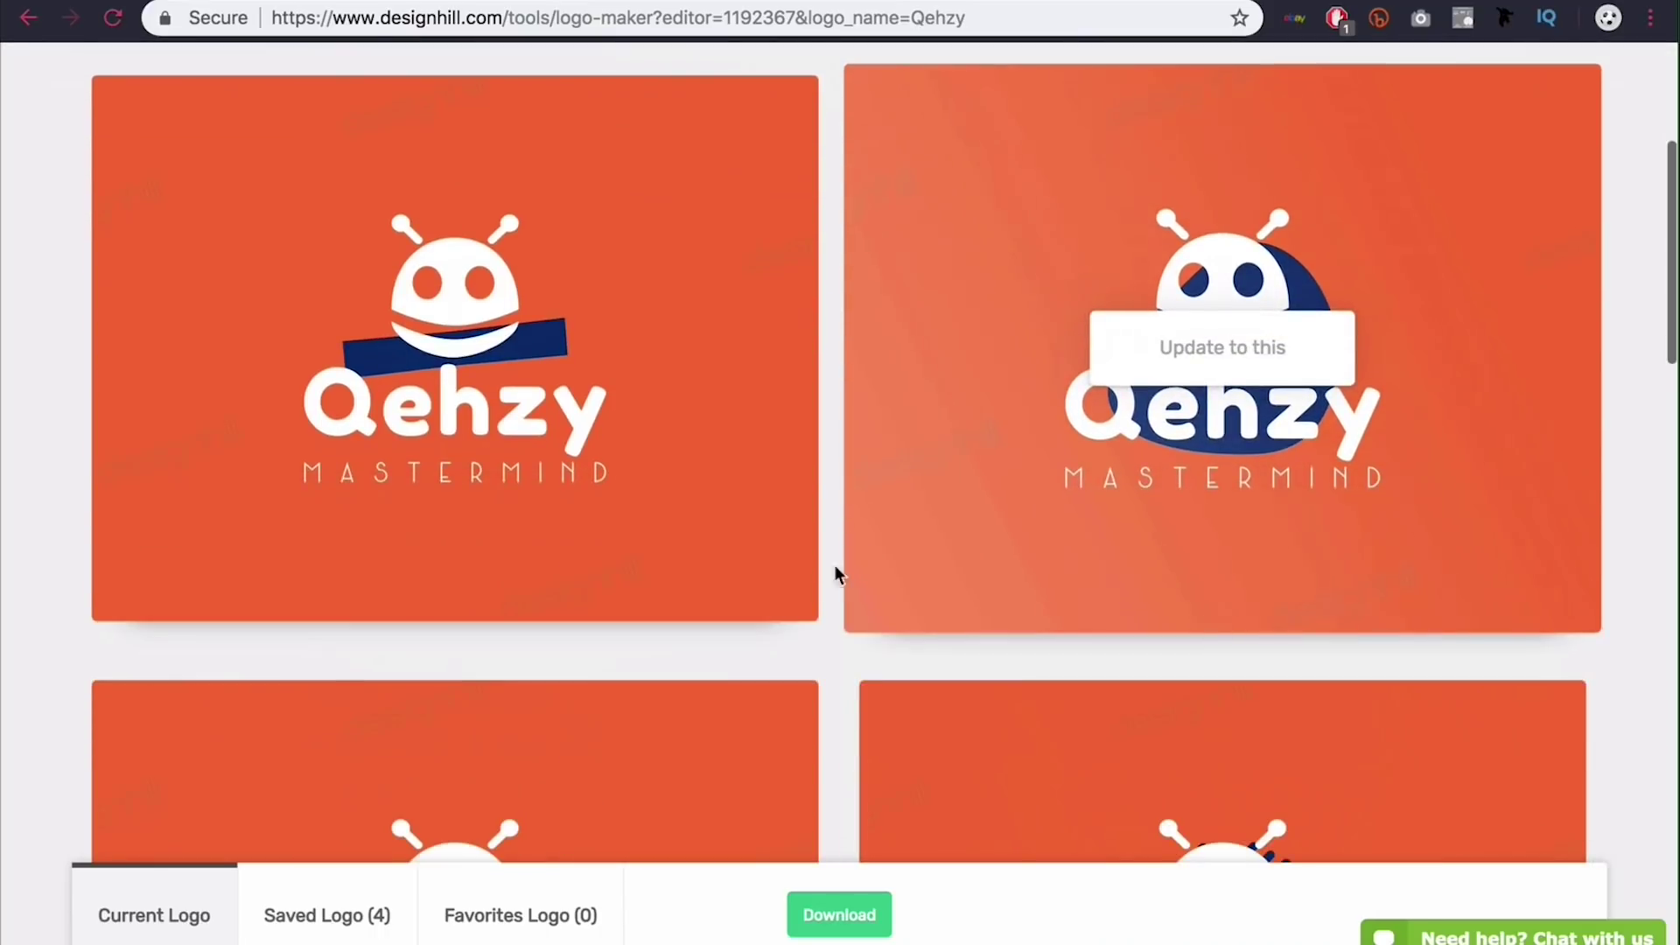
pyautogui.scroll(-15, 858, 600)
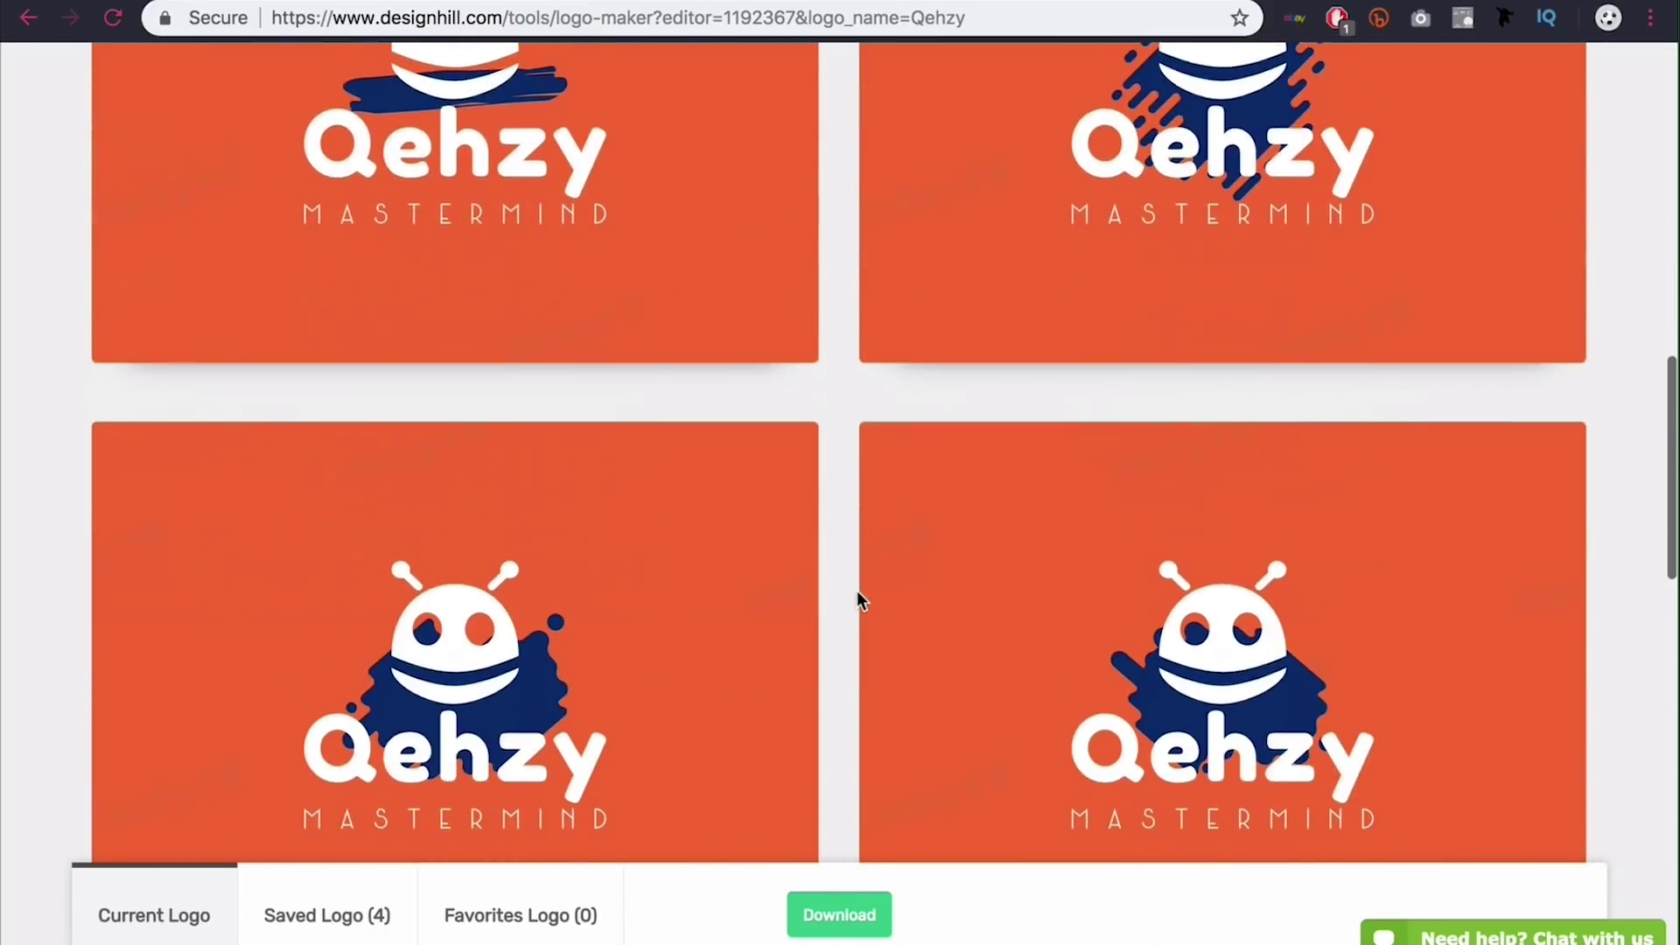
pyautogui.scroll(-10, 857, 600)
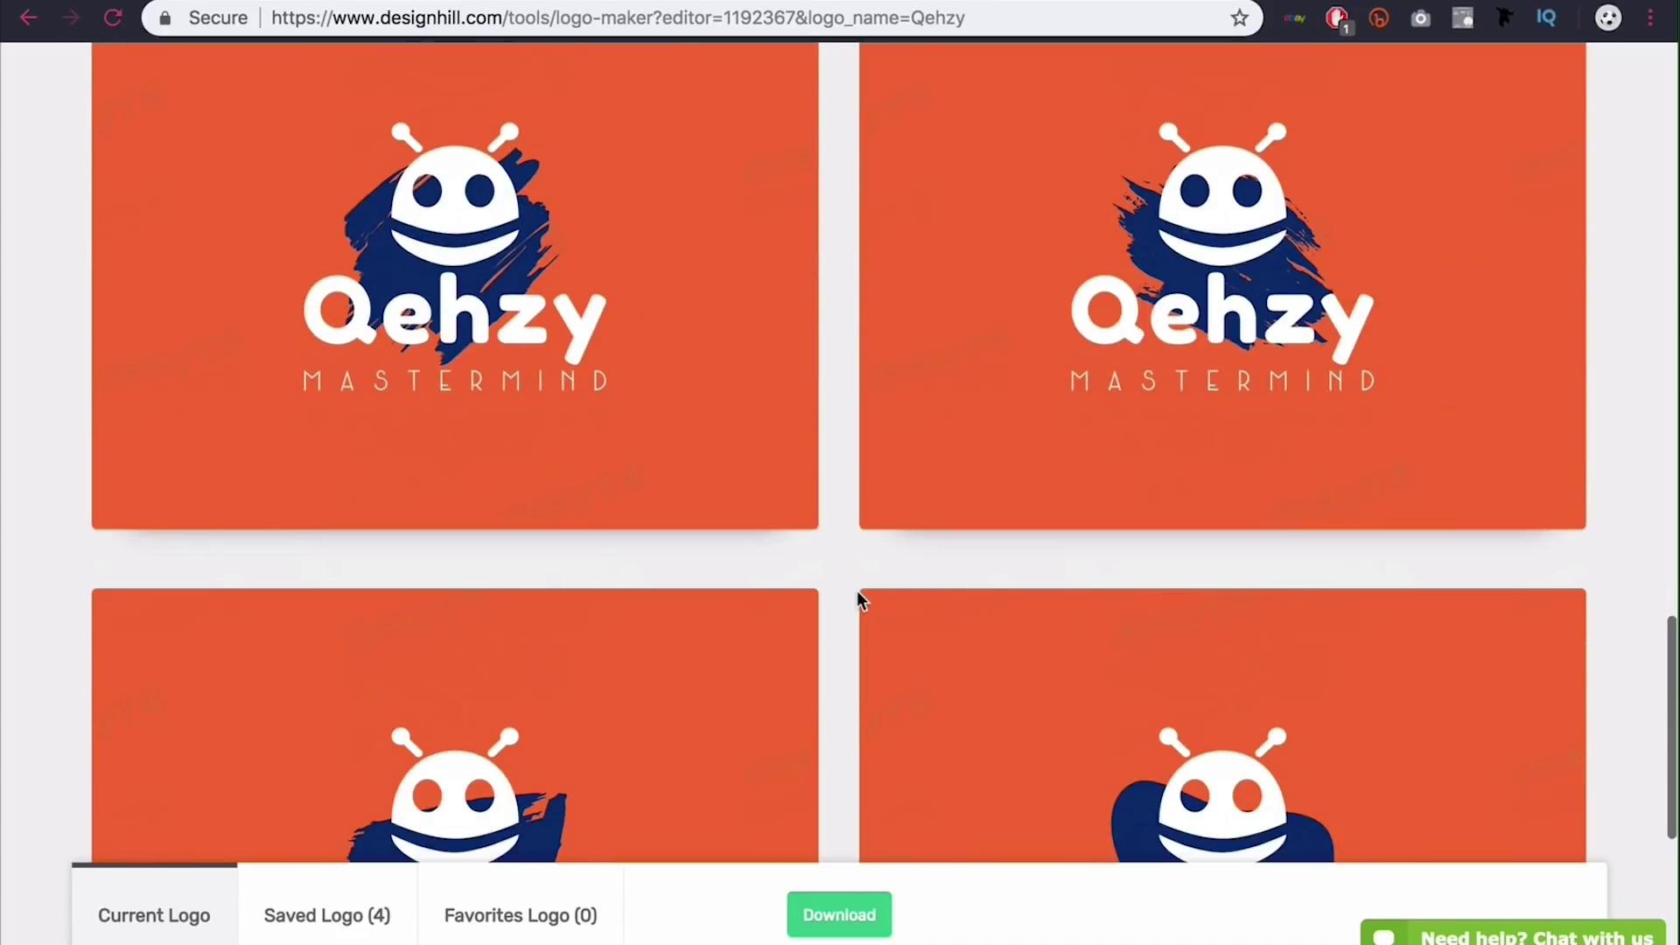
pyautogui.scroll(20, 857, 590)
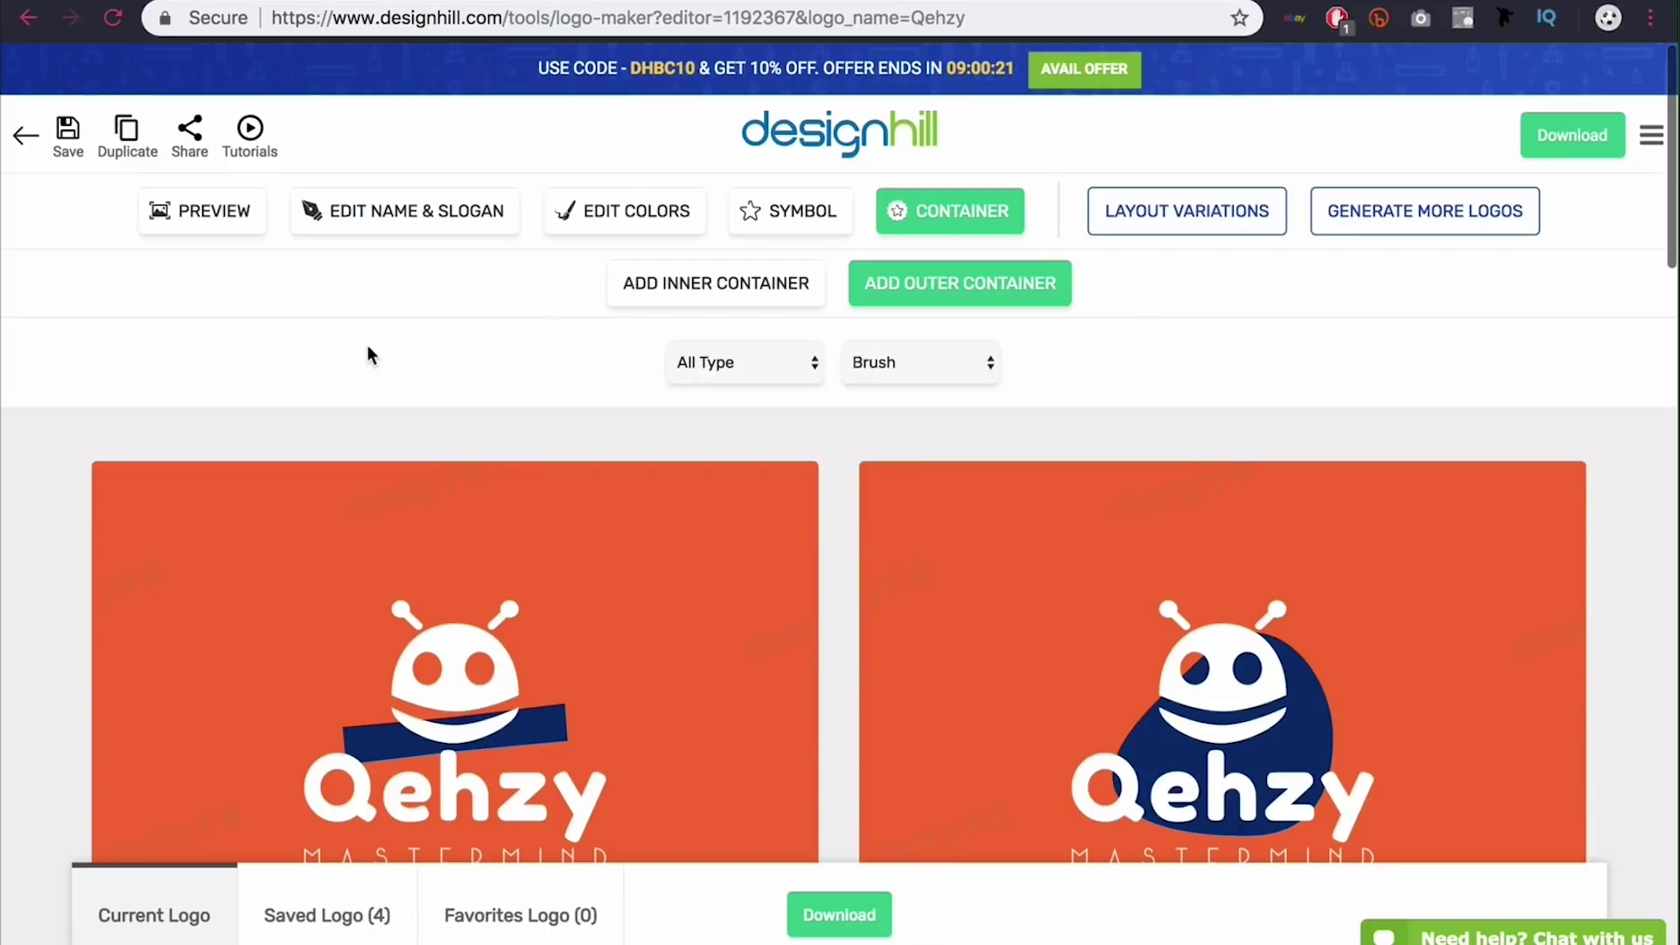
pyautogui.click(189, 220)
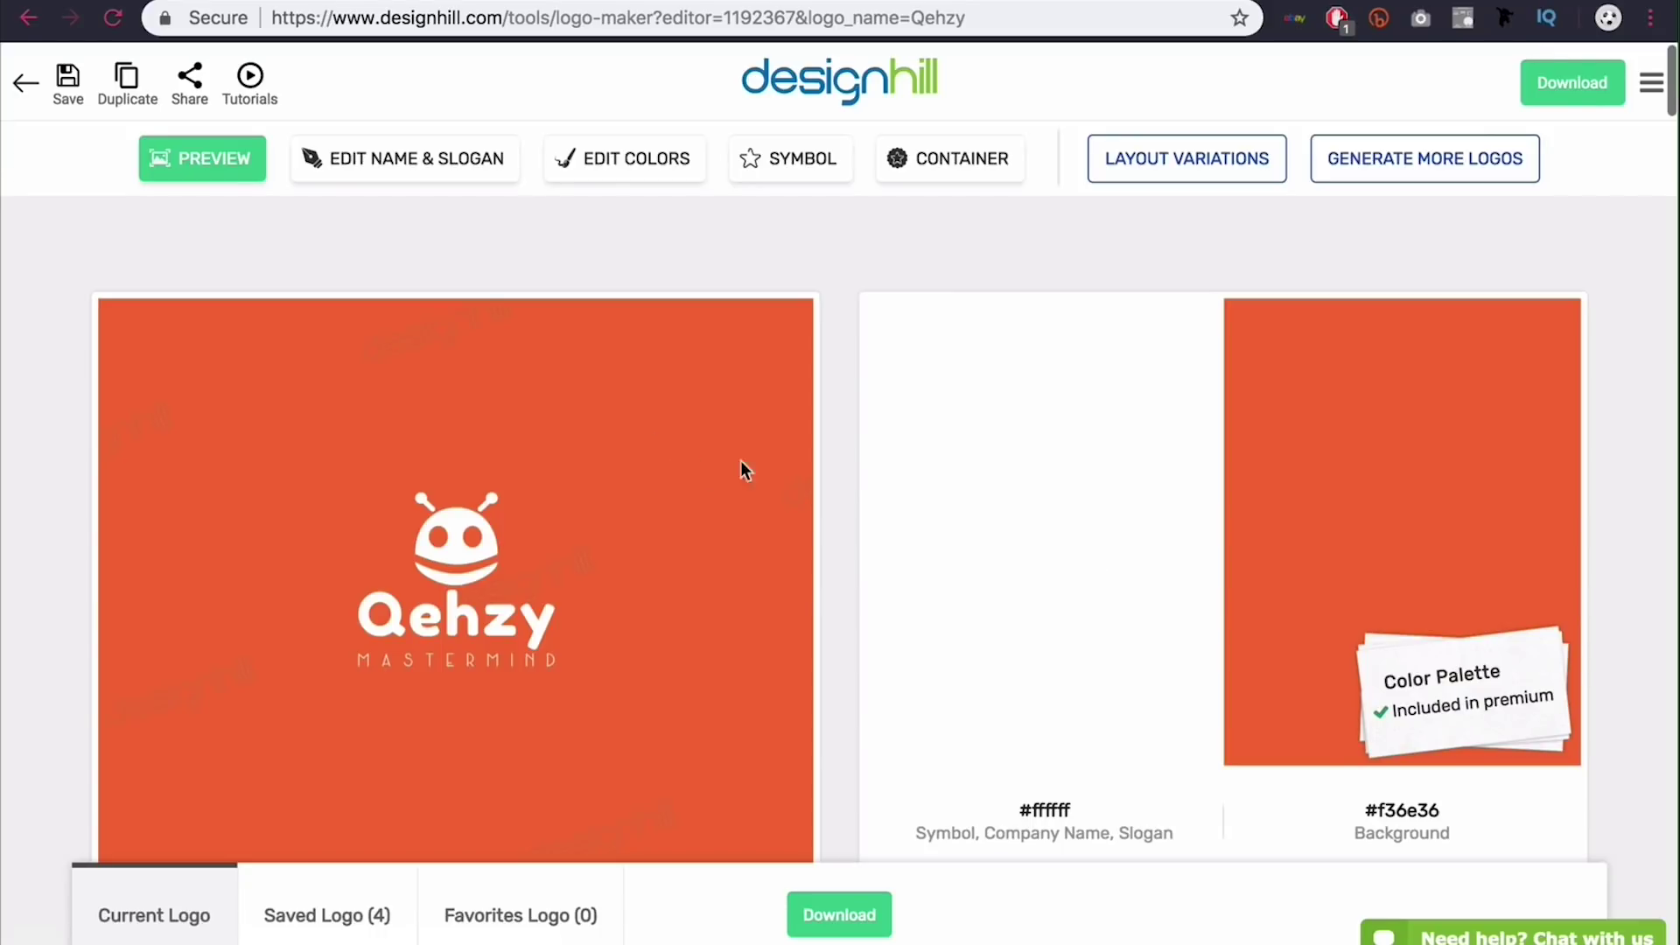
# Review the sign, tote bag, coffee packaging, Instagram and business card mockups, then proceed to checkout
pyautogui.scroll(-3, 1032, 503)
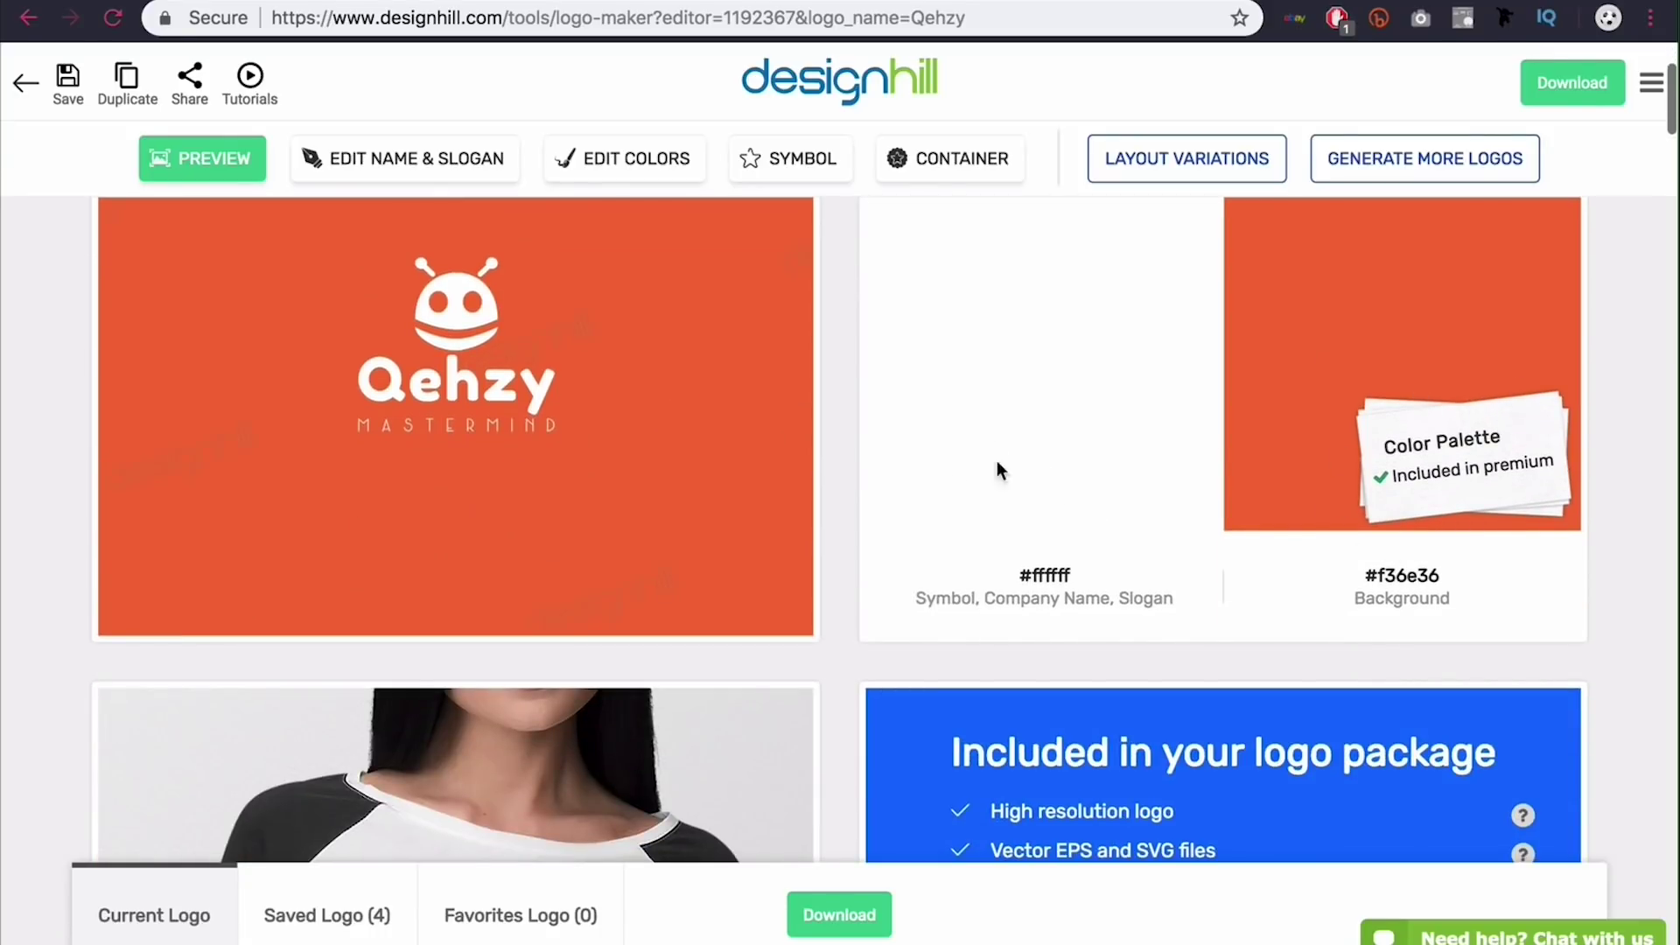
pyautogui.scroll(-12, 874, 485)
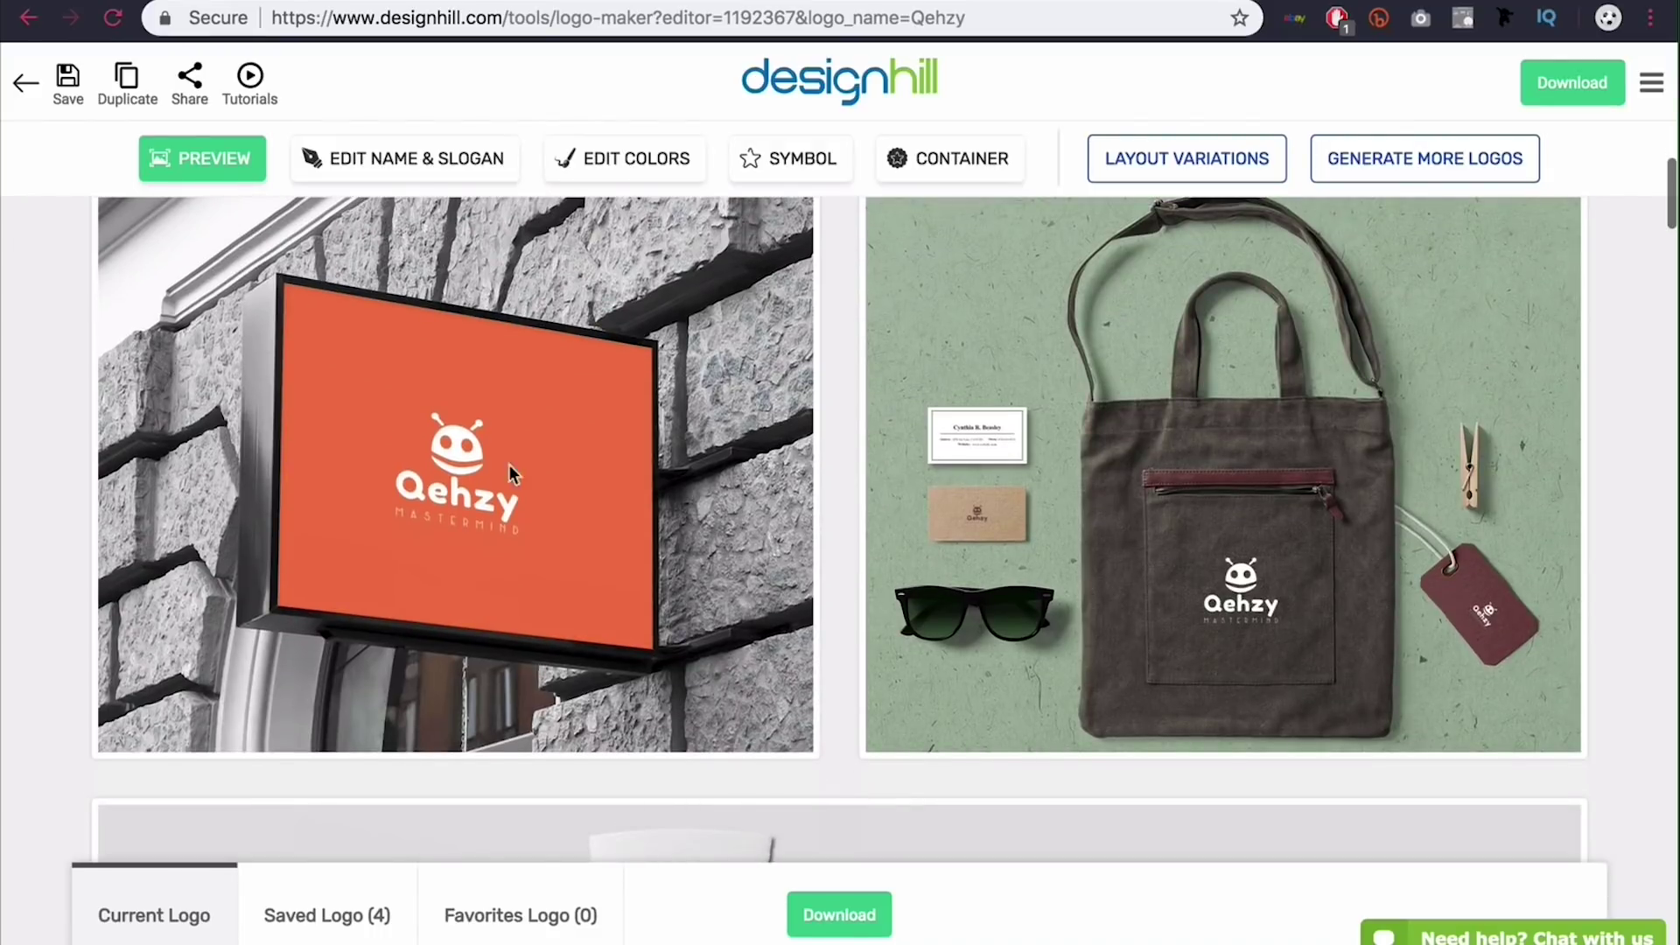
pyautogui.scroll(-8, 832, 445)
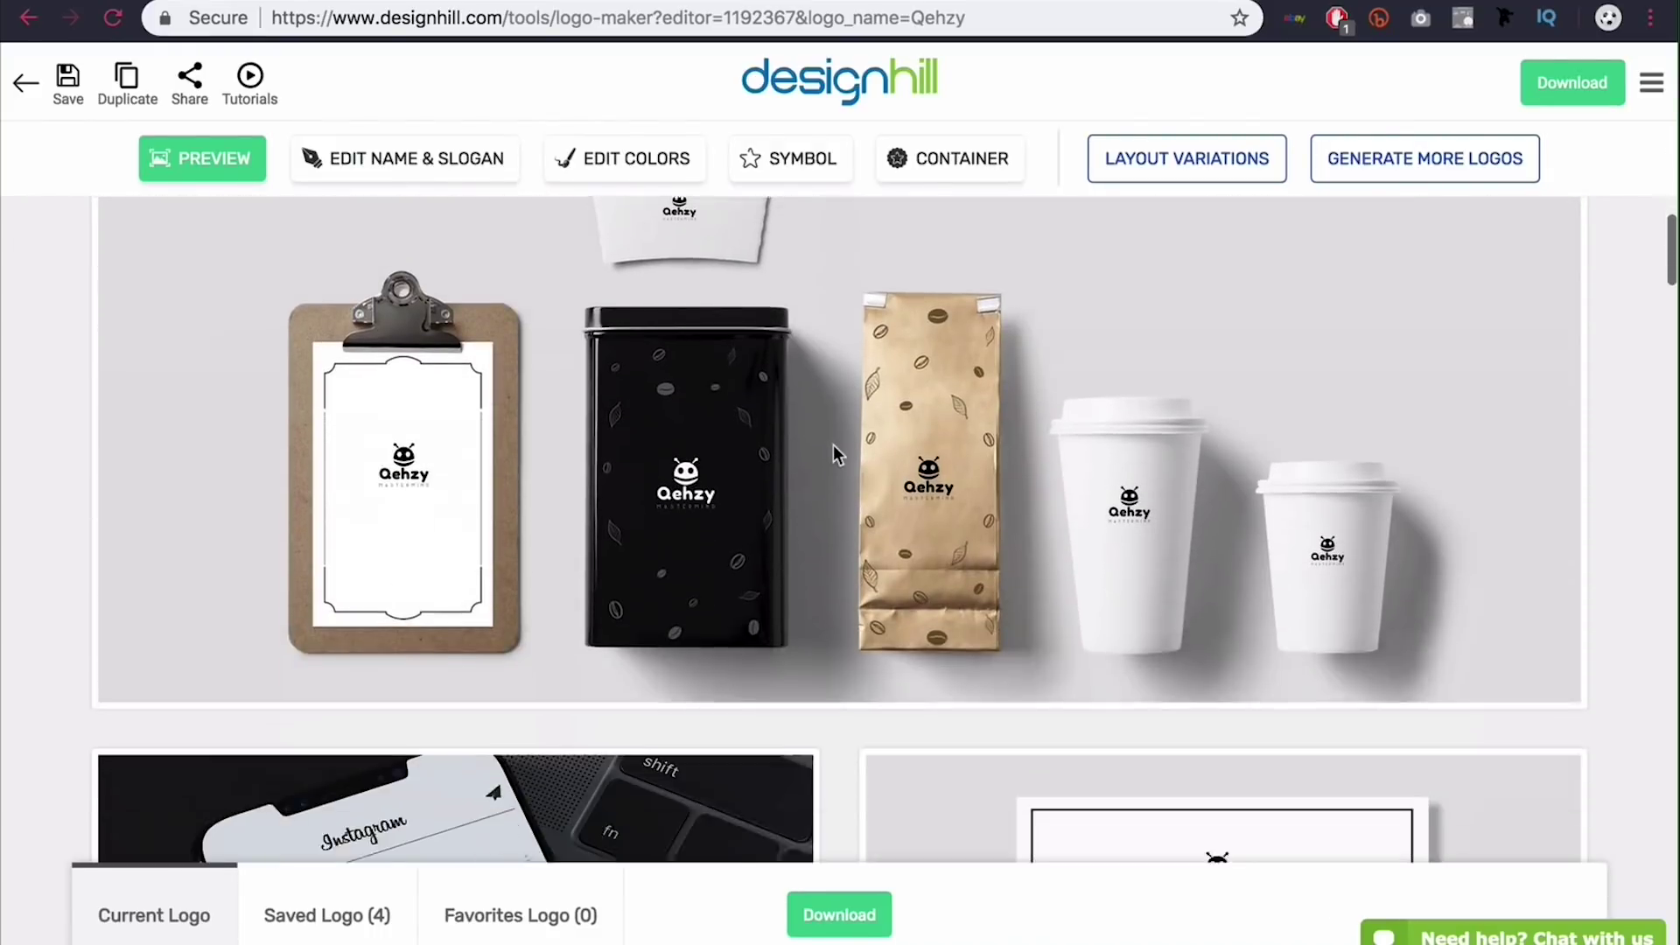
pyautogui.scroll(-3, 833, 448)
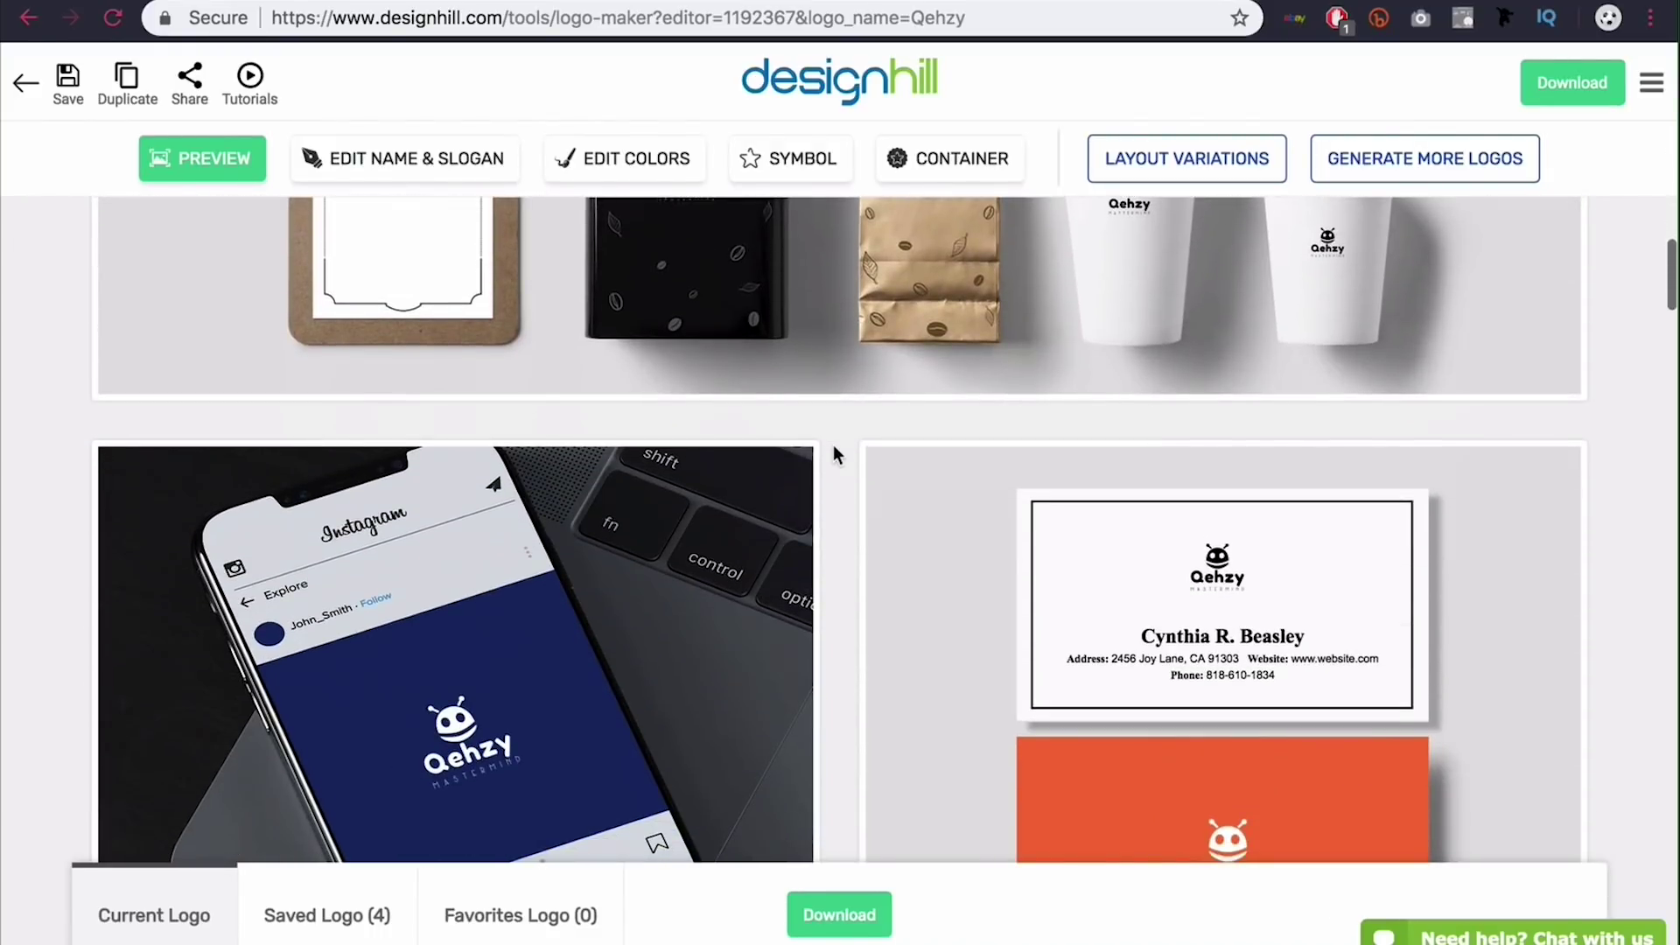
pyautogui.scroll(-4, 832, 454)
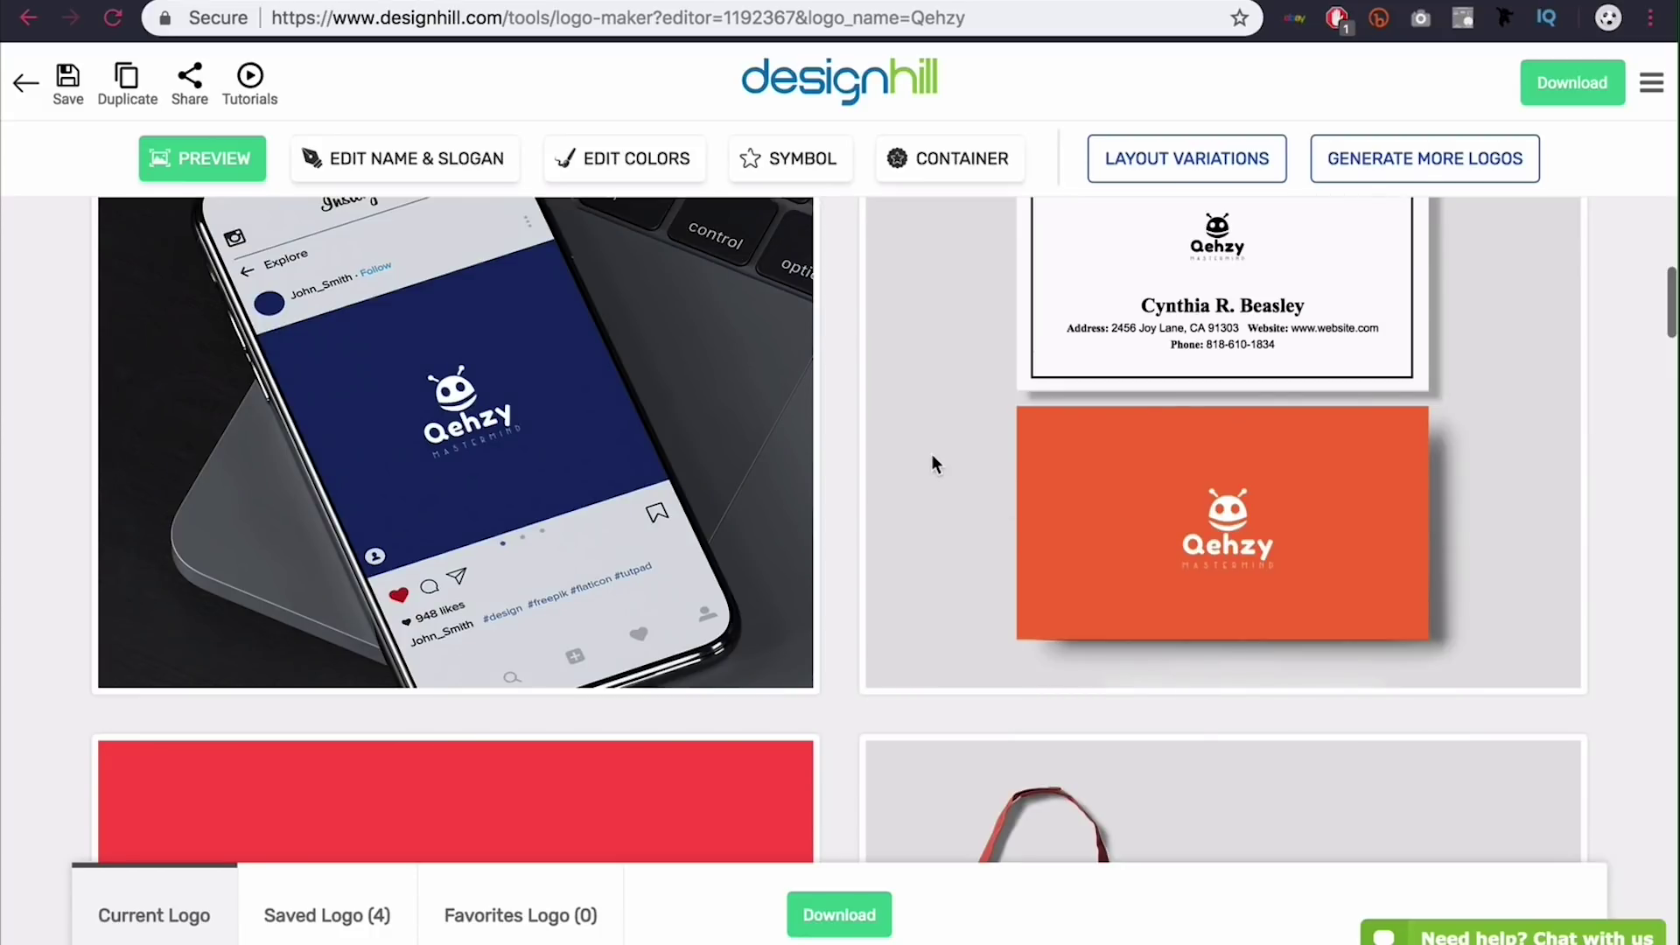
pyautogui.scroll(15, 931, 453)
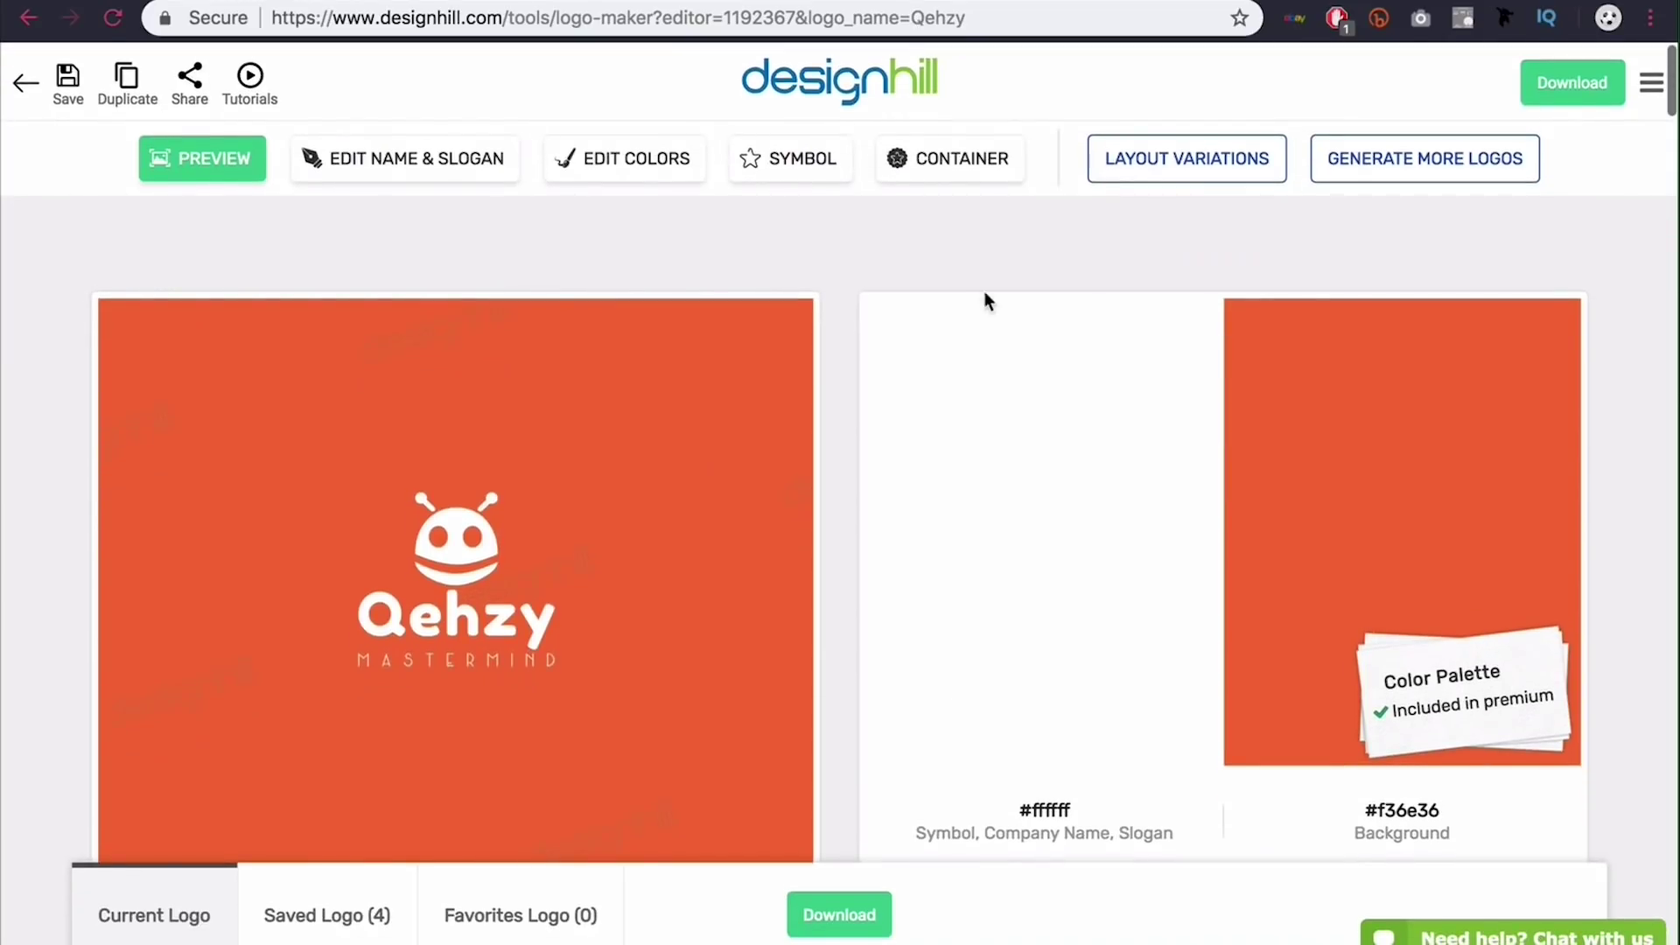
pyautogui.click(1566, 93)
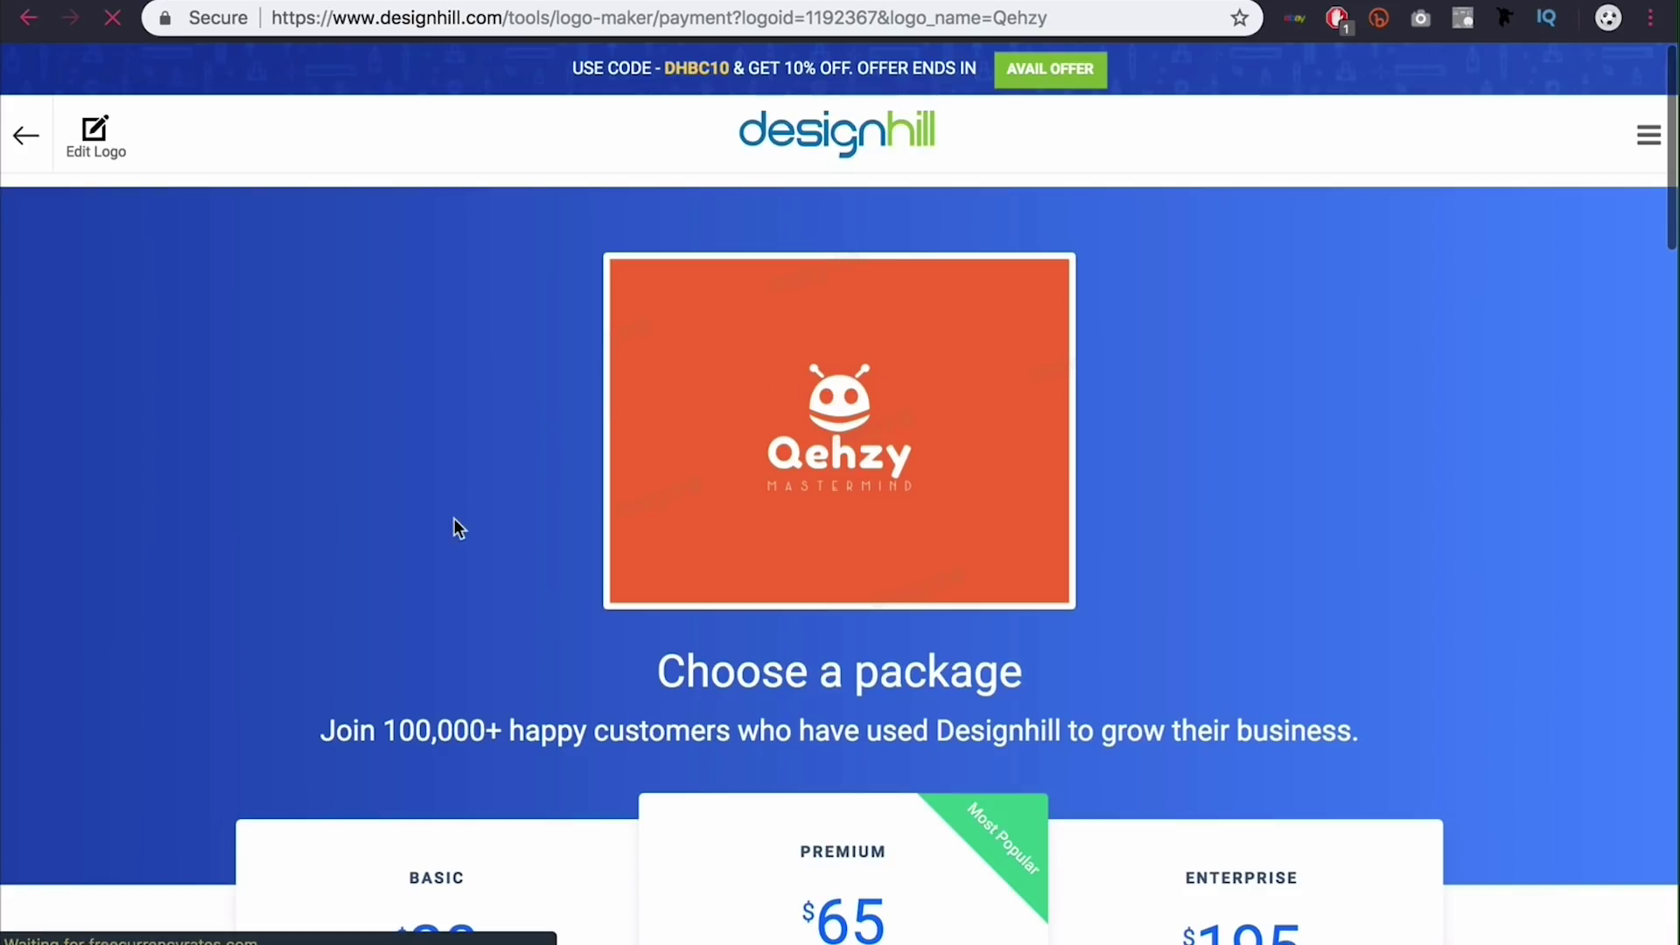
# Compare the Basic, Premium ($65) and Enterprise package cards on the payment page
pyautogui.scroll(-10, 295, 472)
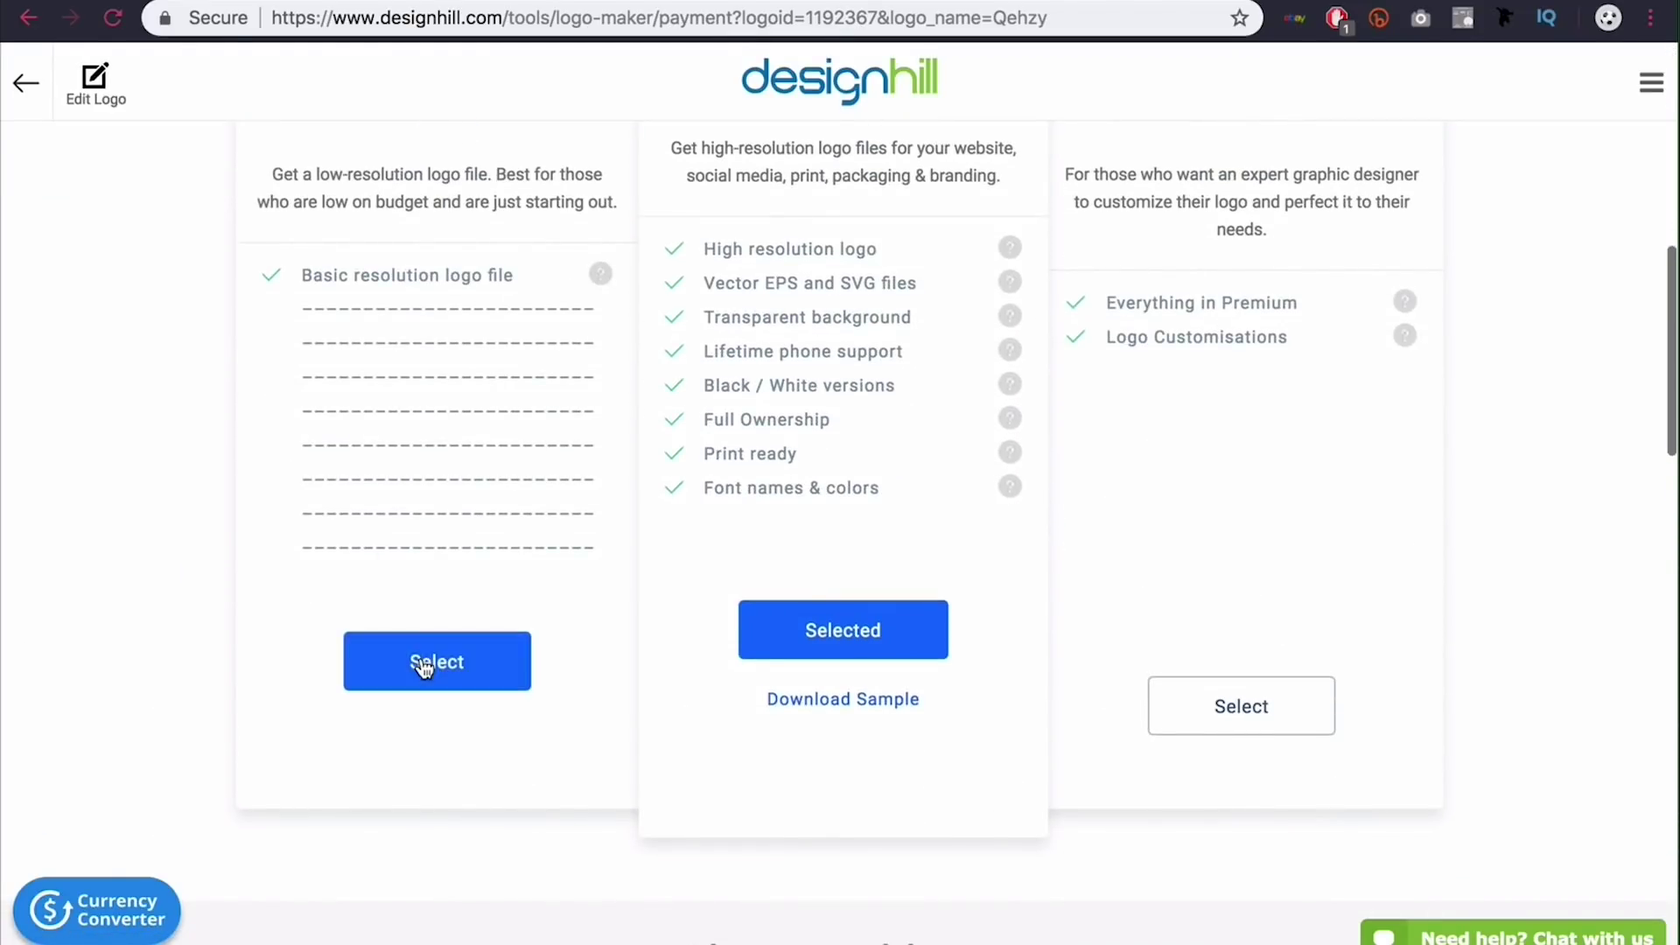
pyautogui.scroll(5, 817, 563)
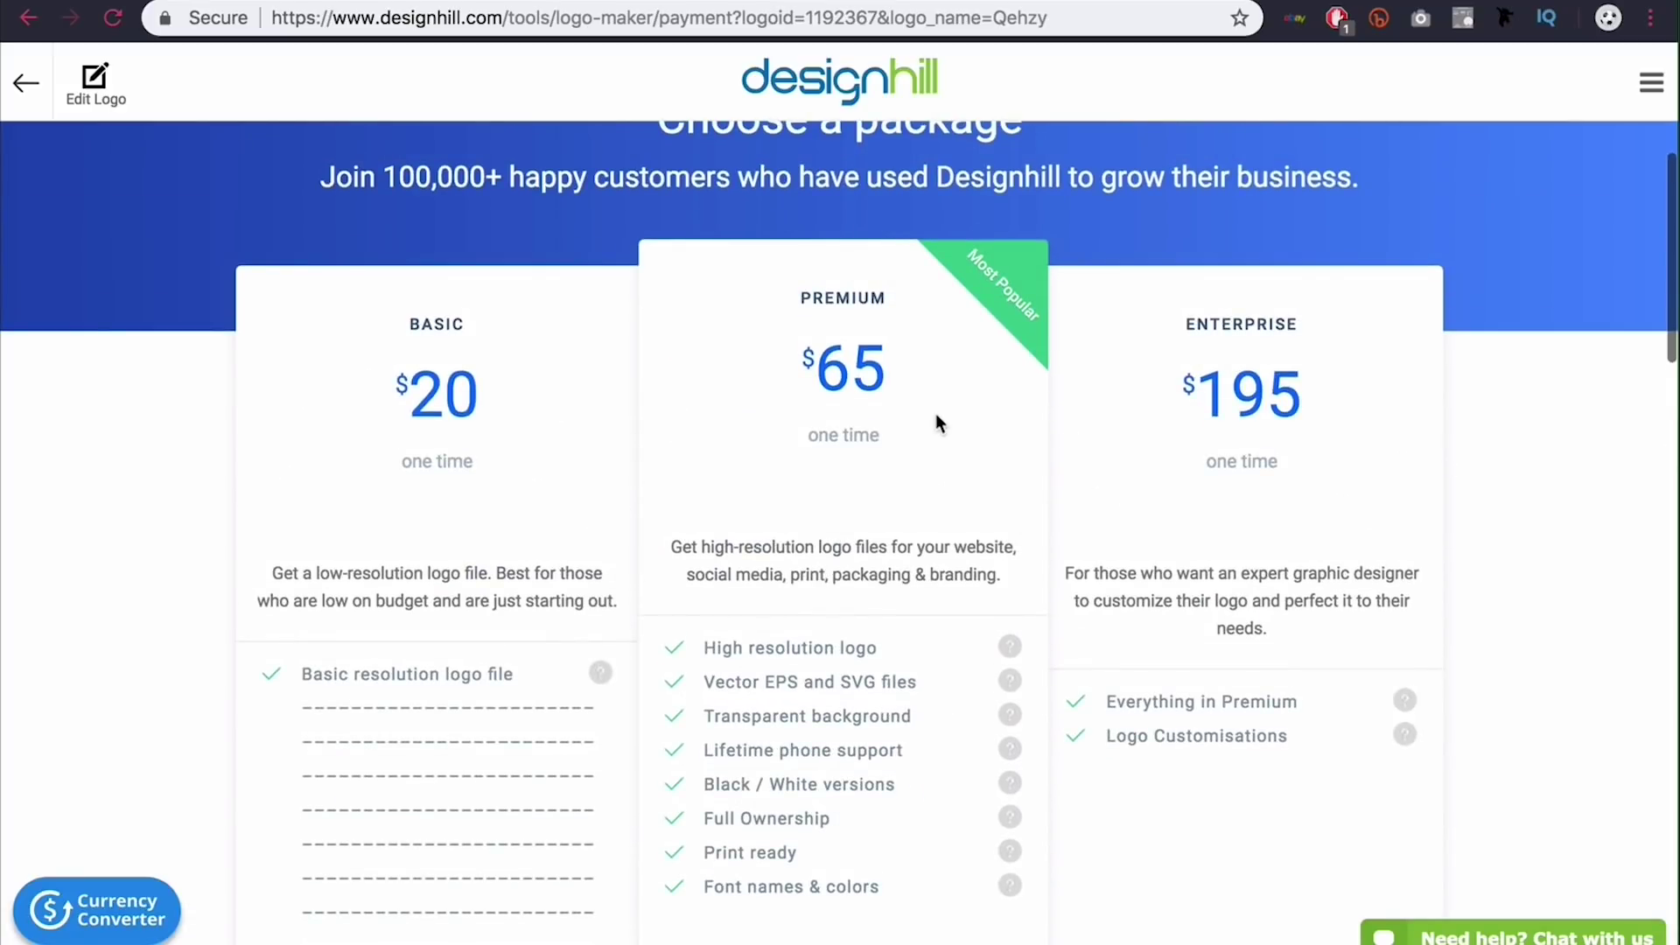
pyautogui.scroll(-1, 879, 546)
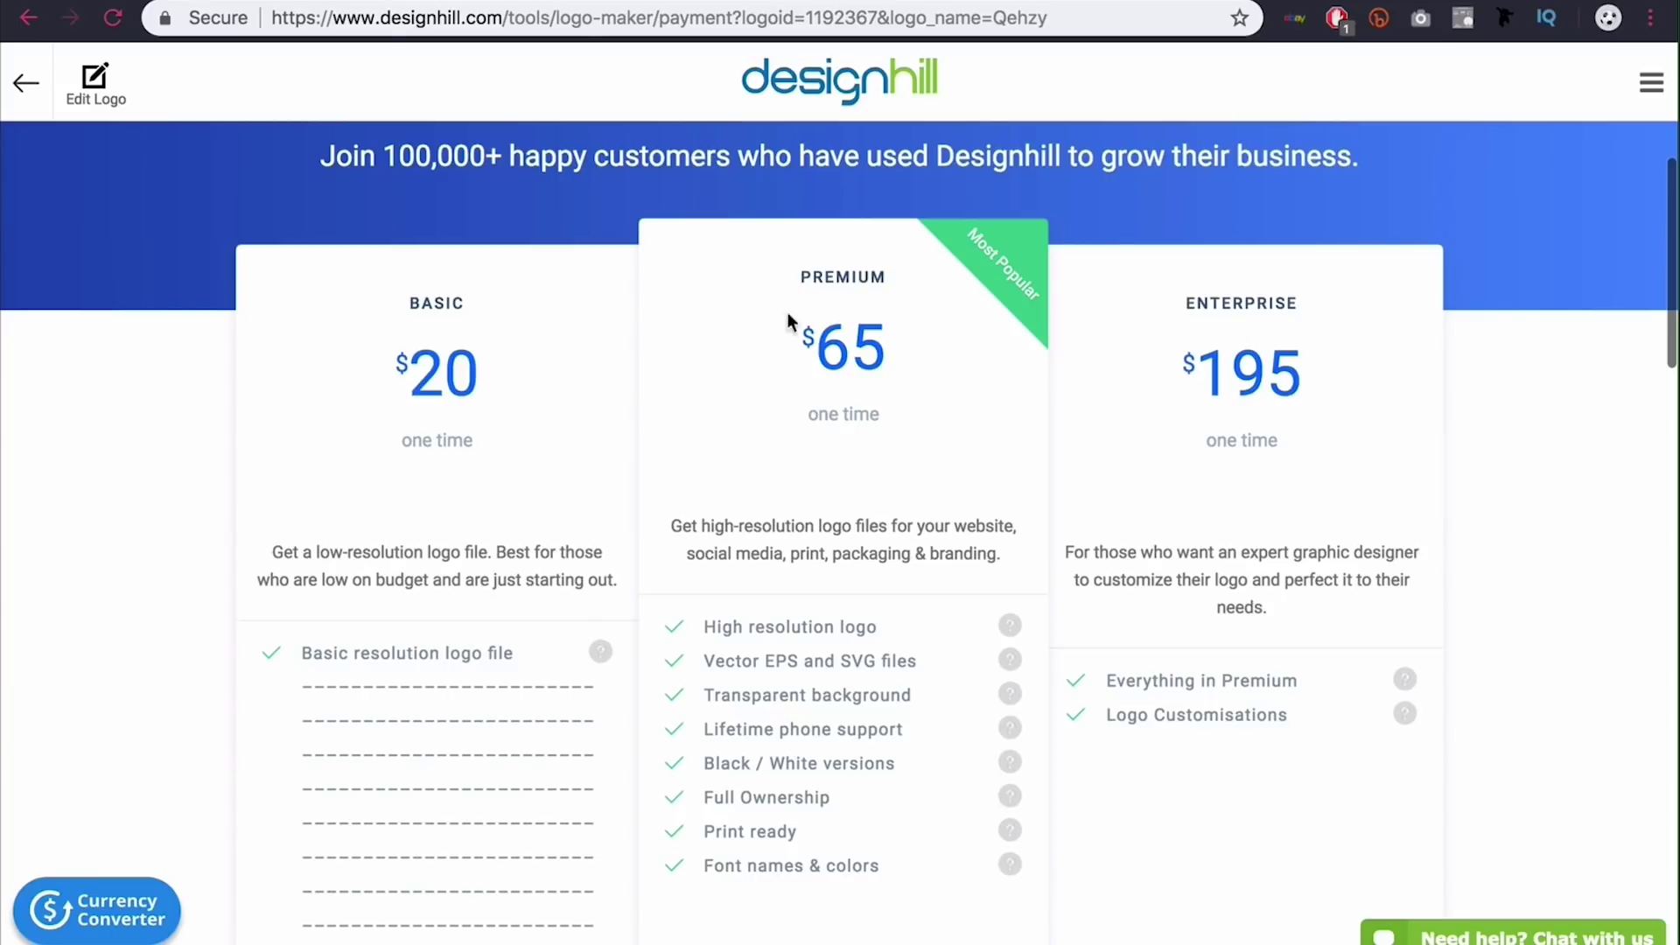
pyautogui.scroll(-3, 874, 315)
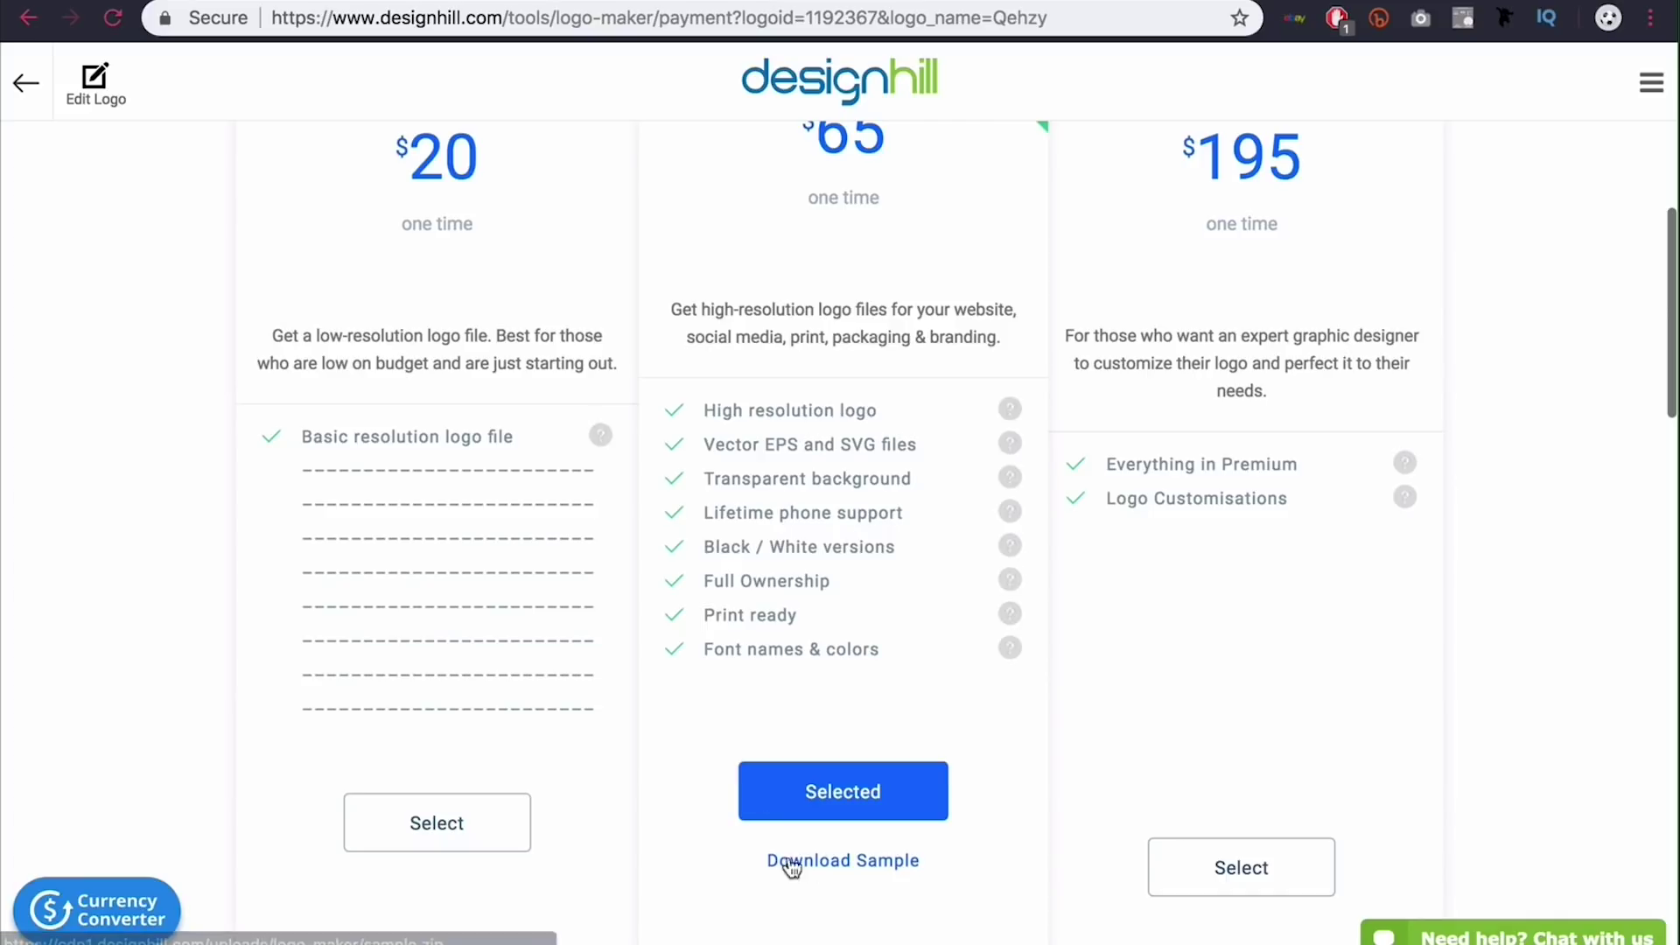
# Download the logo sample and open sample (1).zip in Finder
pyautogui.click(840, 862)
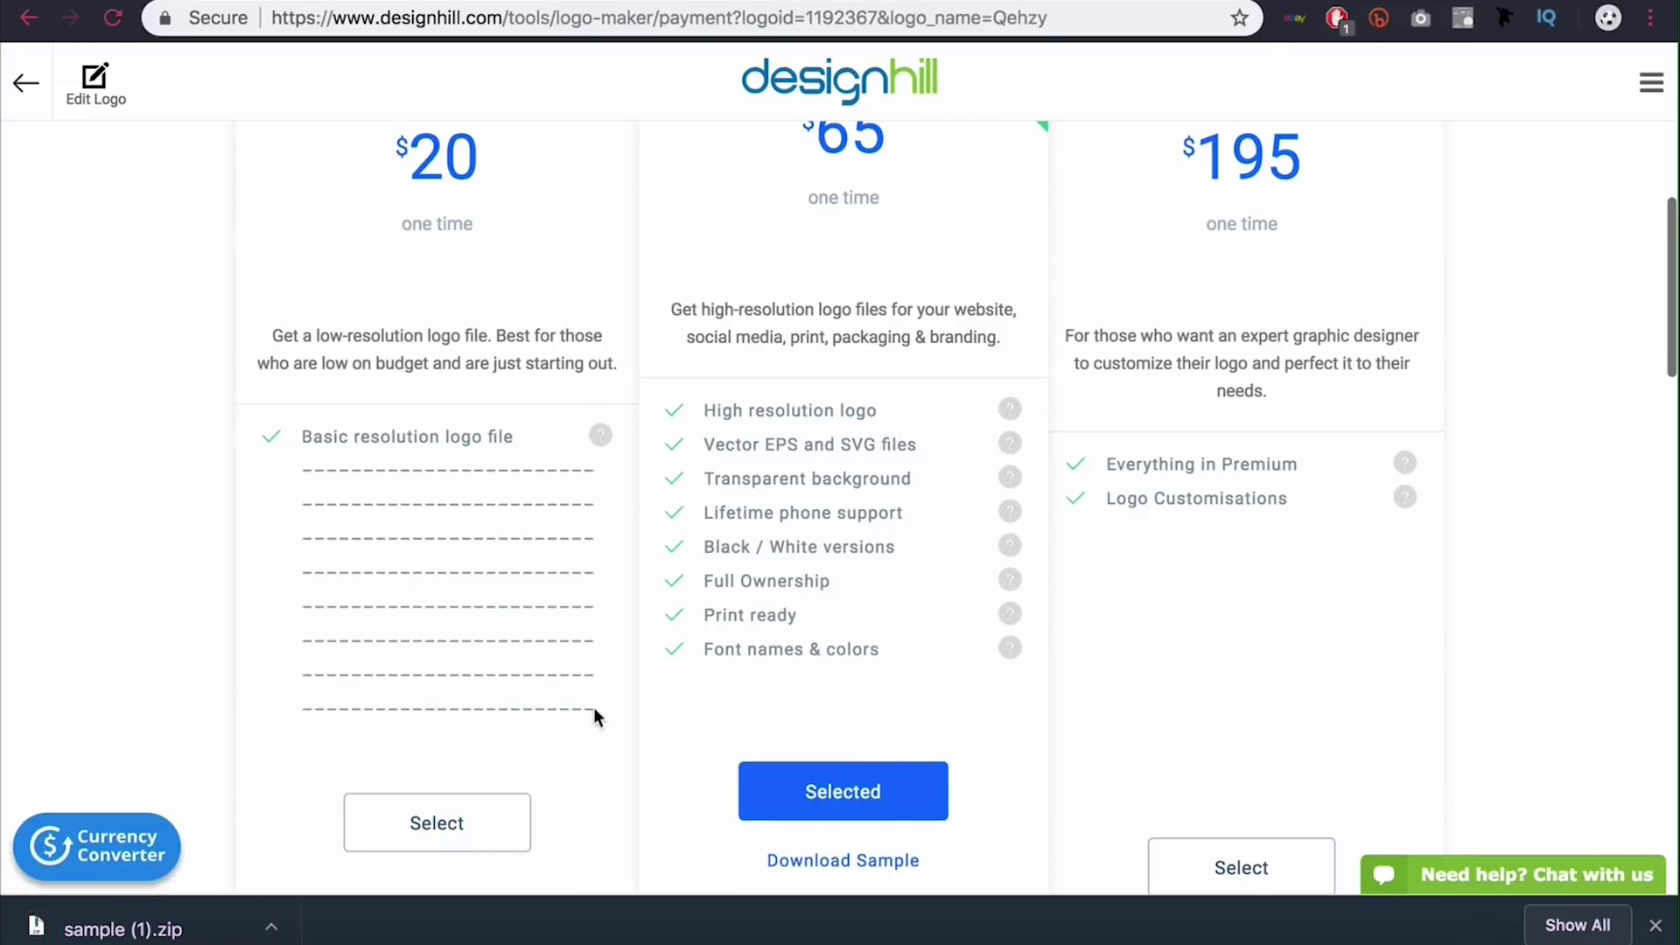
pyautogui.click(150, 926)
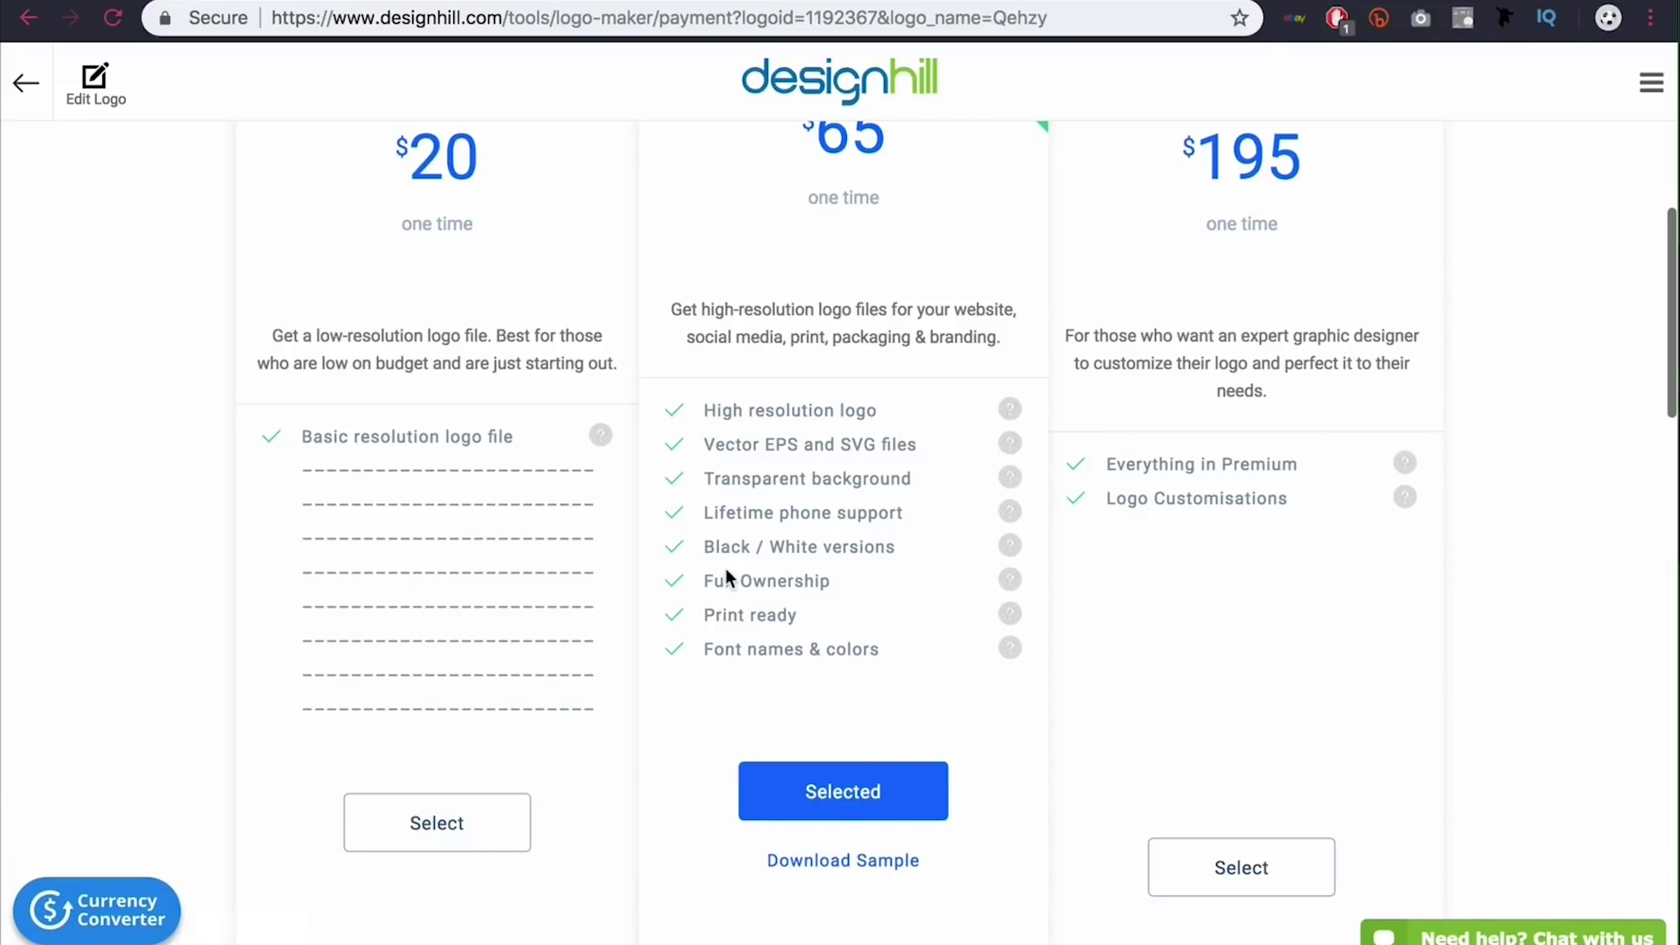
pyautogui.click(638, 191)
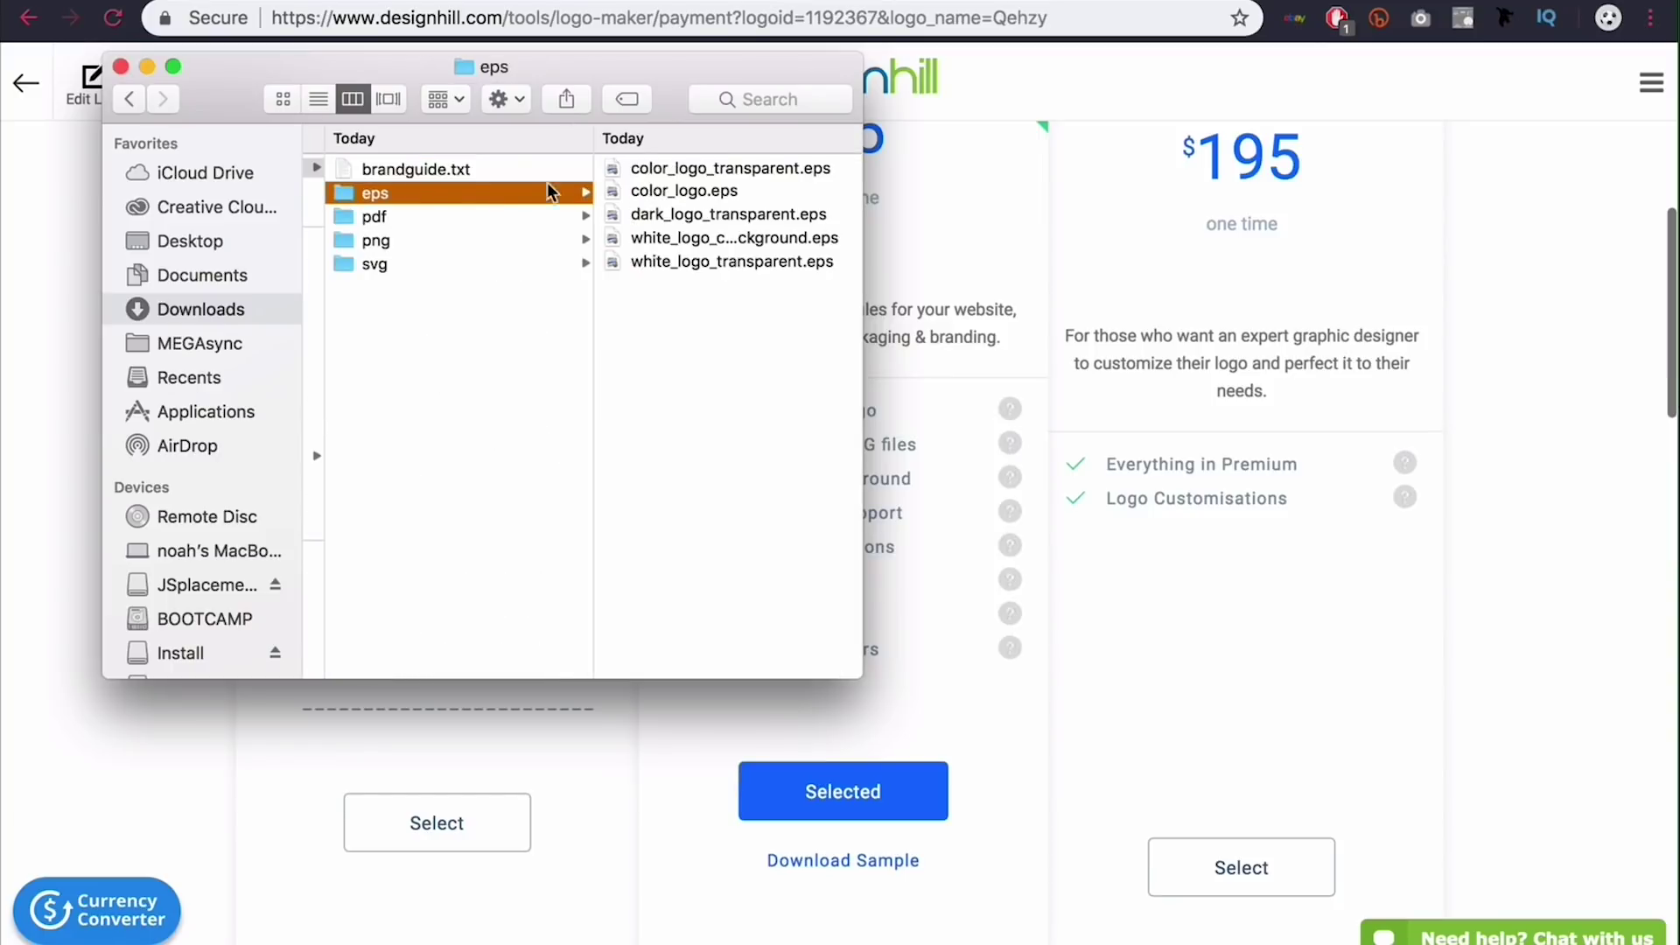
# Quick Look brandguide.txt to read the brand guide, then close the preview
pyautogui.click(376, 167)
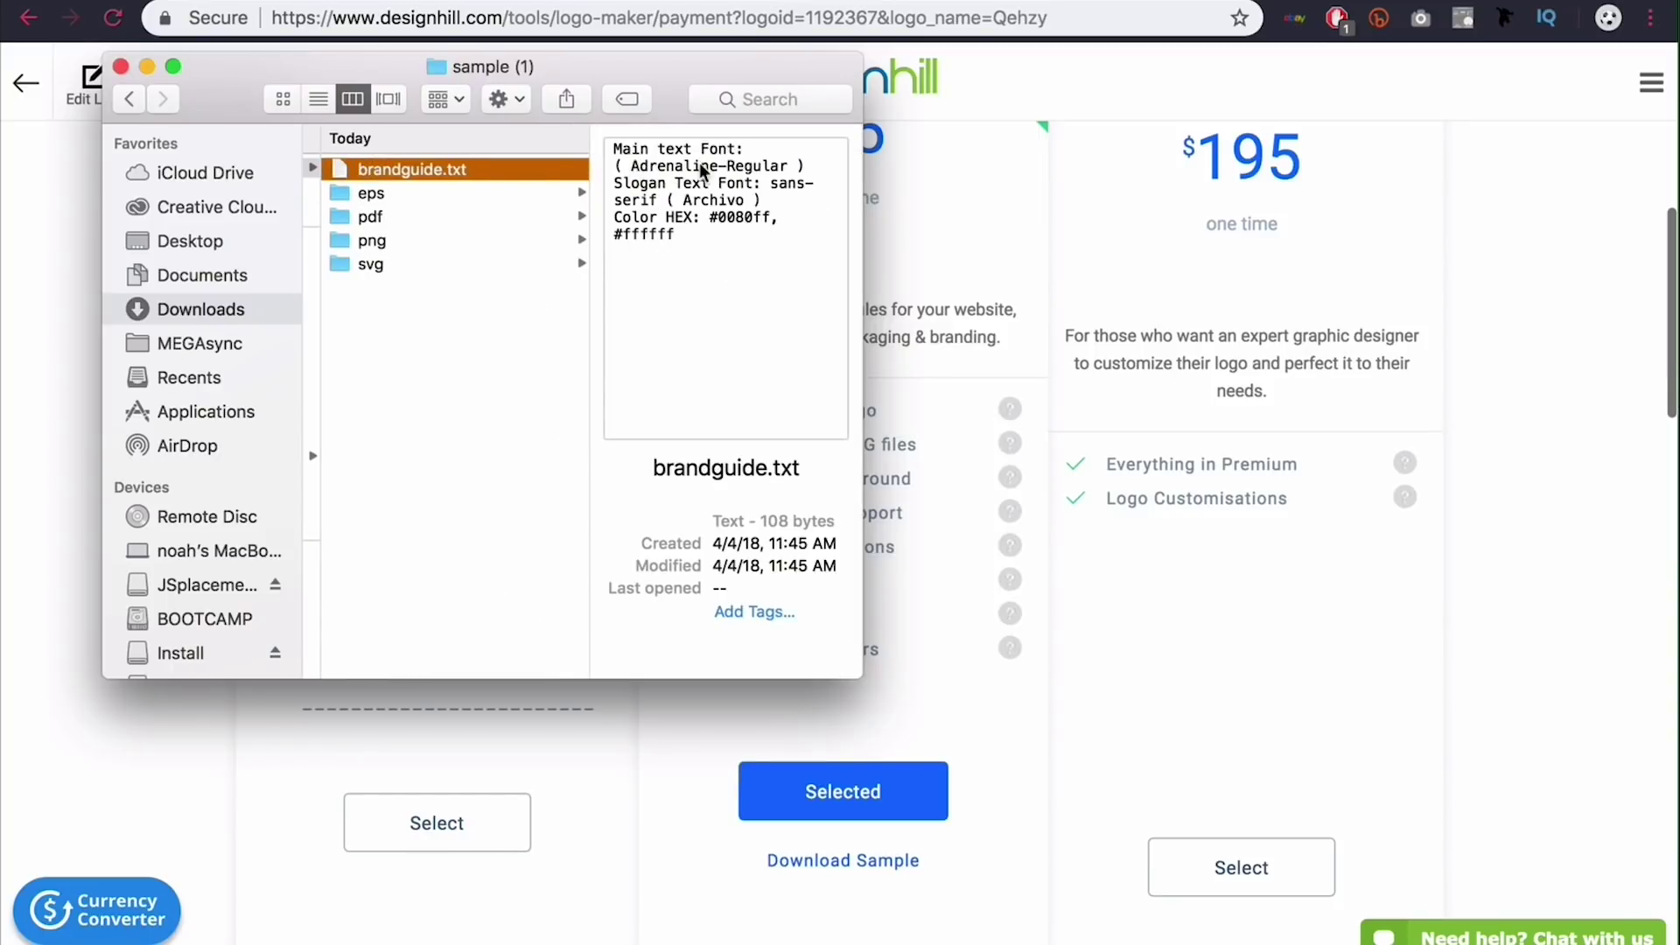
pyautogui.press('space')
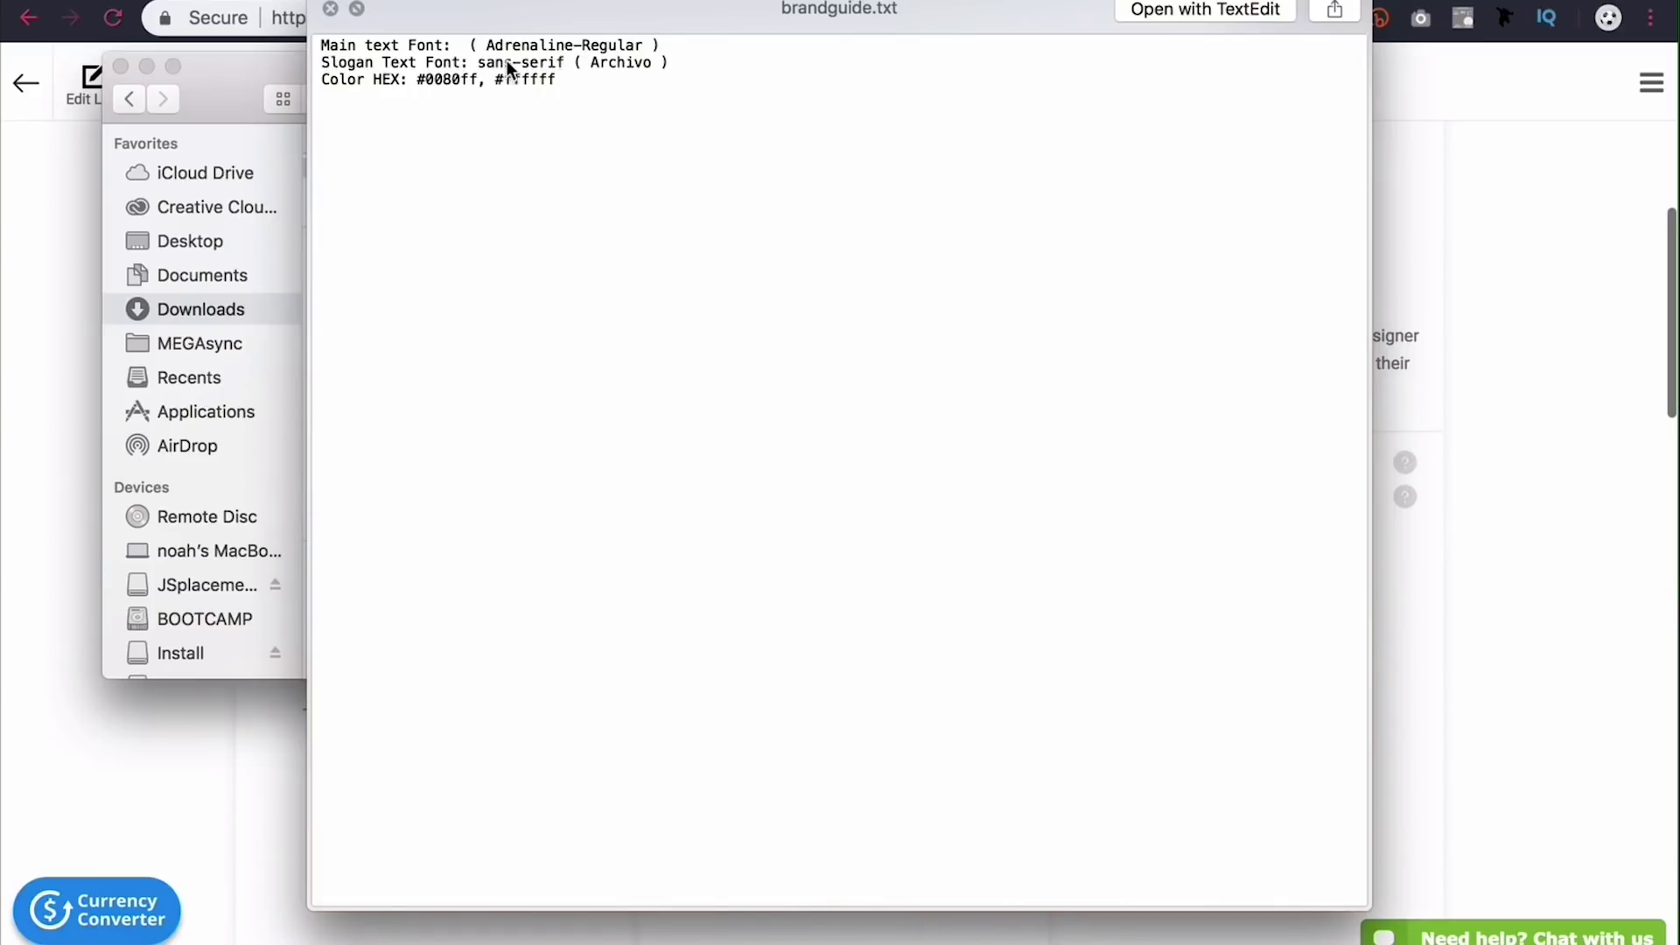
pyautogui.moveTo(555, 75); pyautogui.dragTo(518, 75)
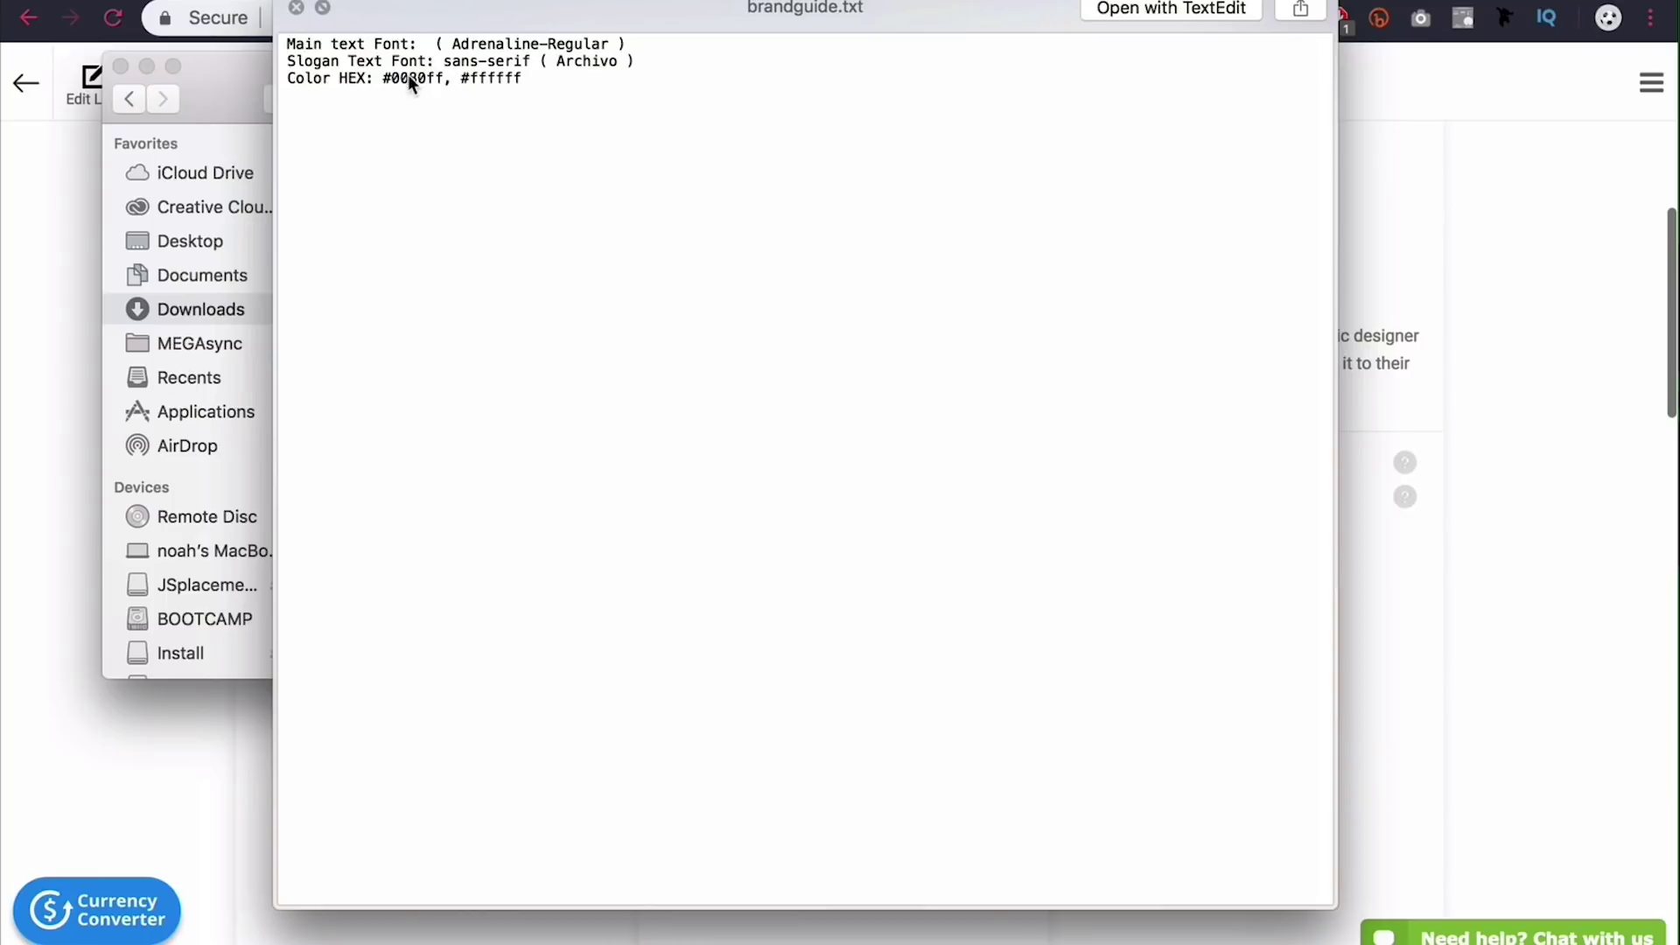
pyautogui.press('space')
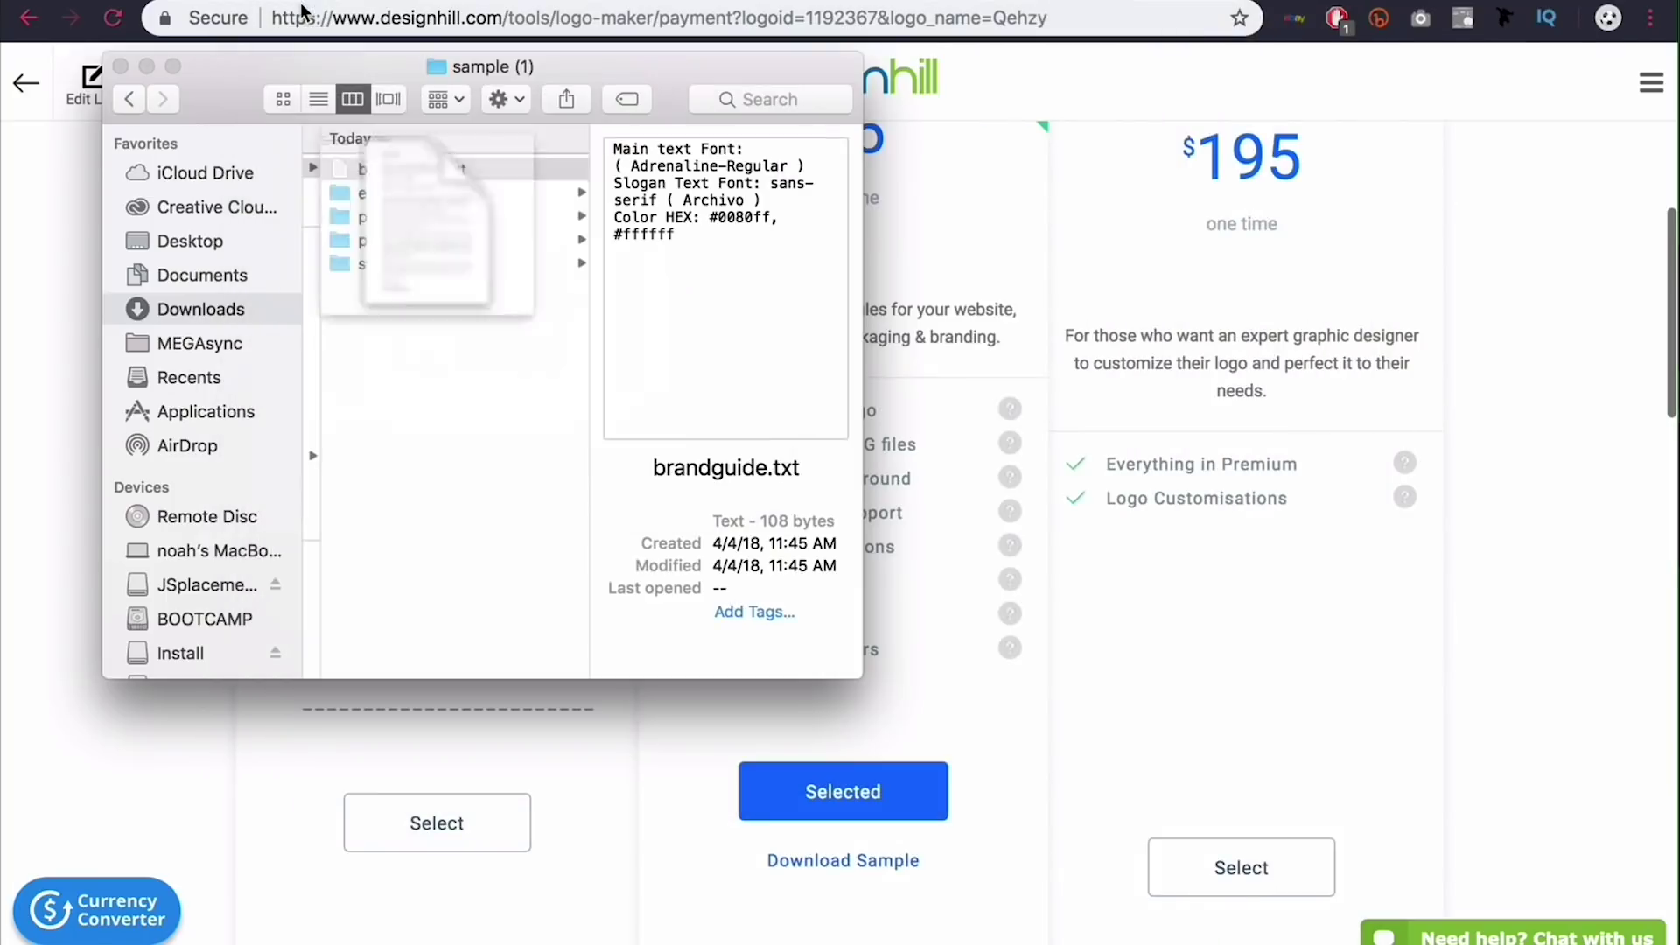
# List the contents of the sample's eps, pdf, png and svg folders
pyautogui.click(429, 193)
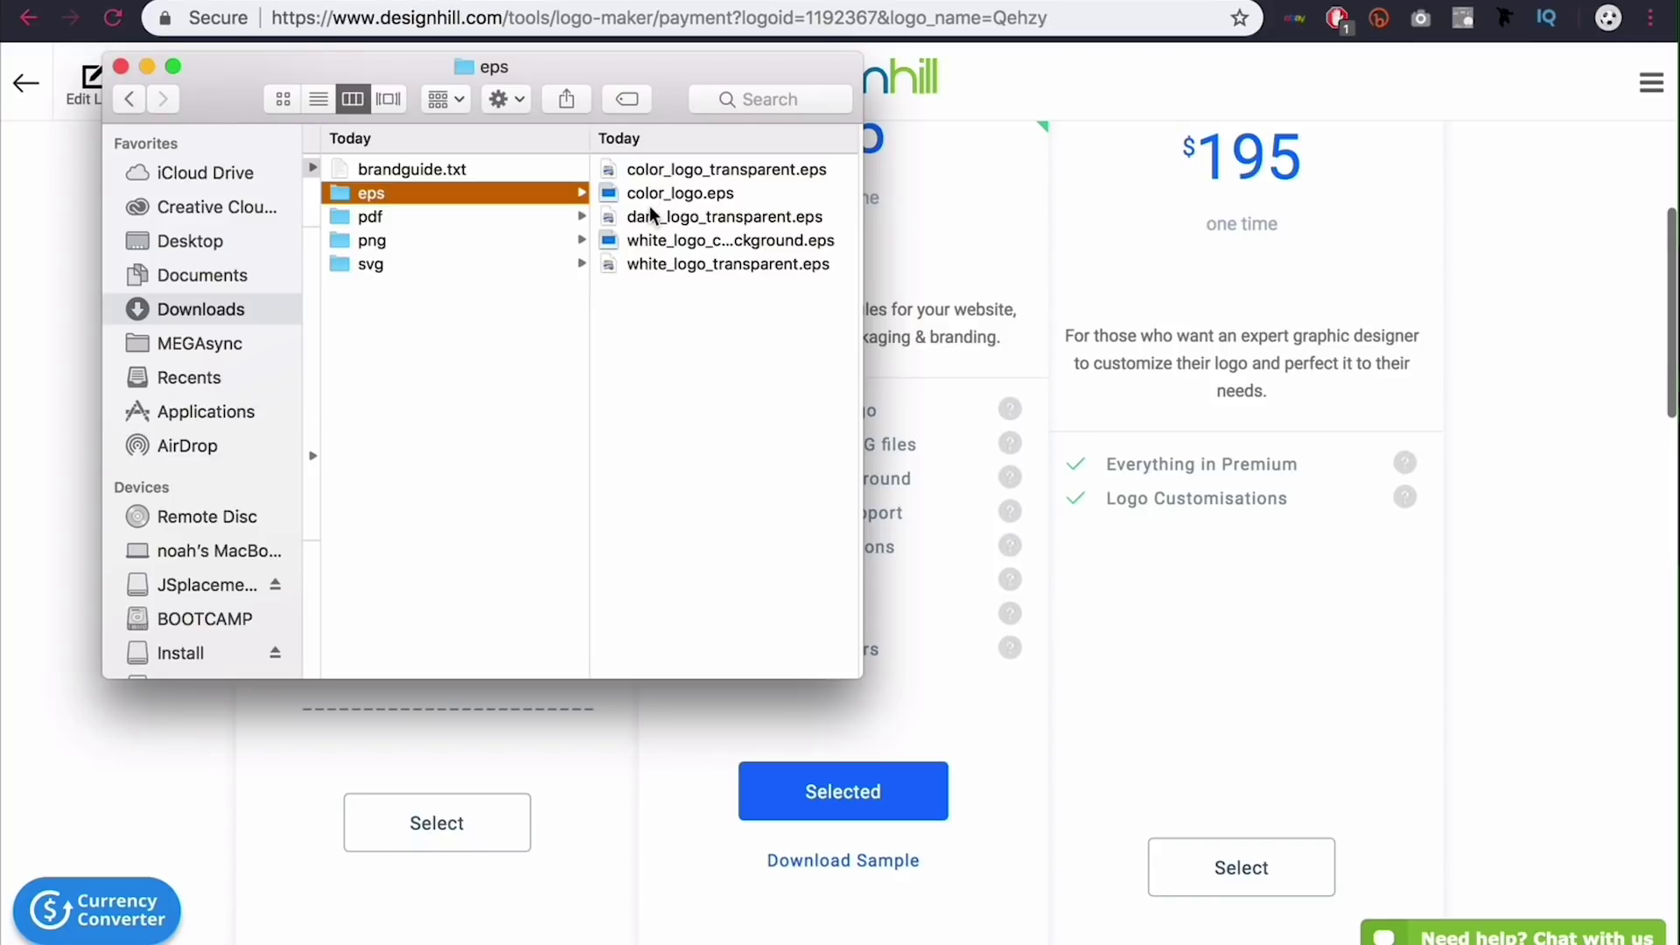
pyautogui.click(403, 216)
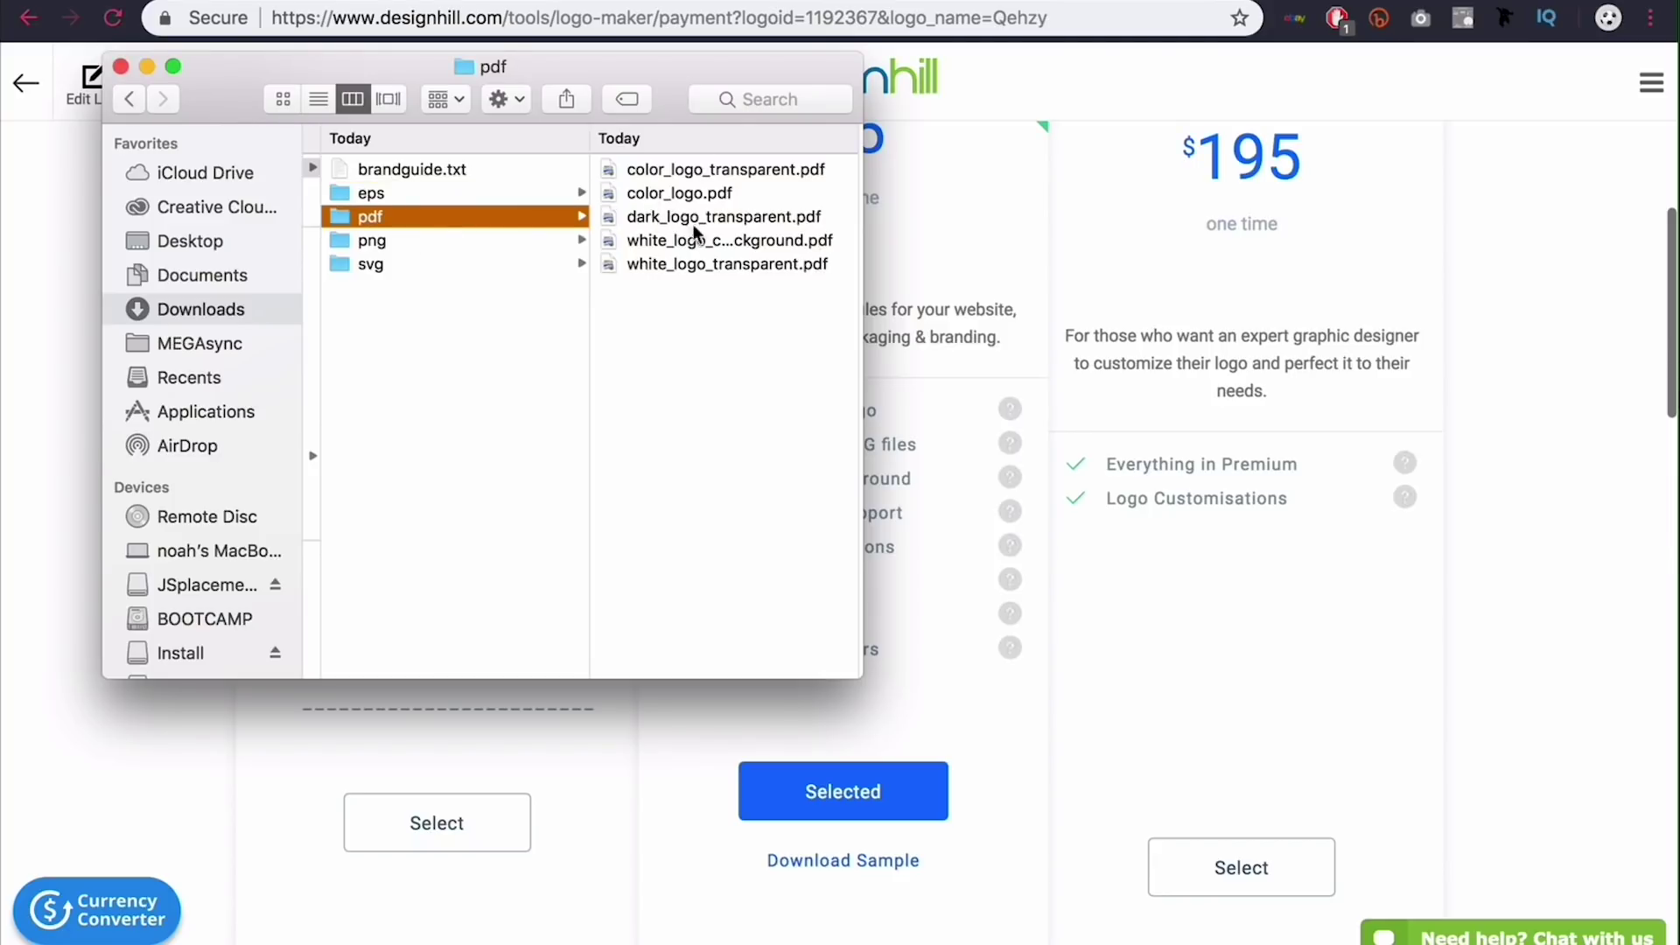
pyautogui.click(399, 242)
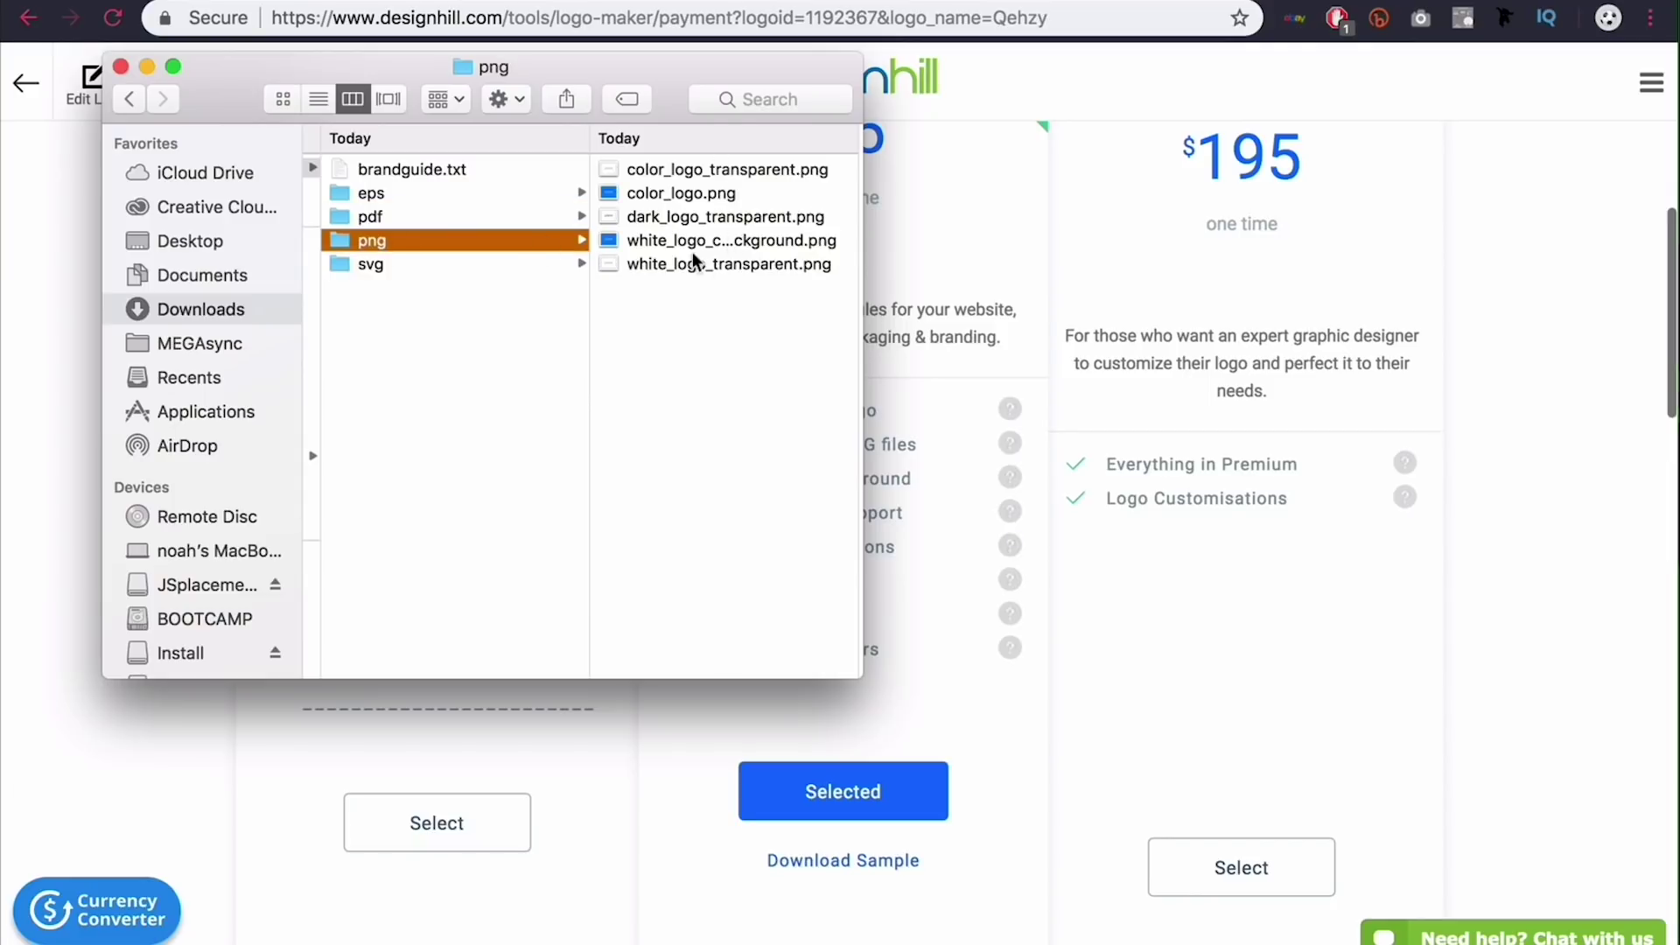
pyautogui.click(454, 265)
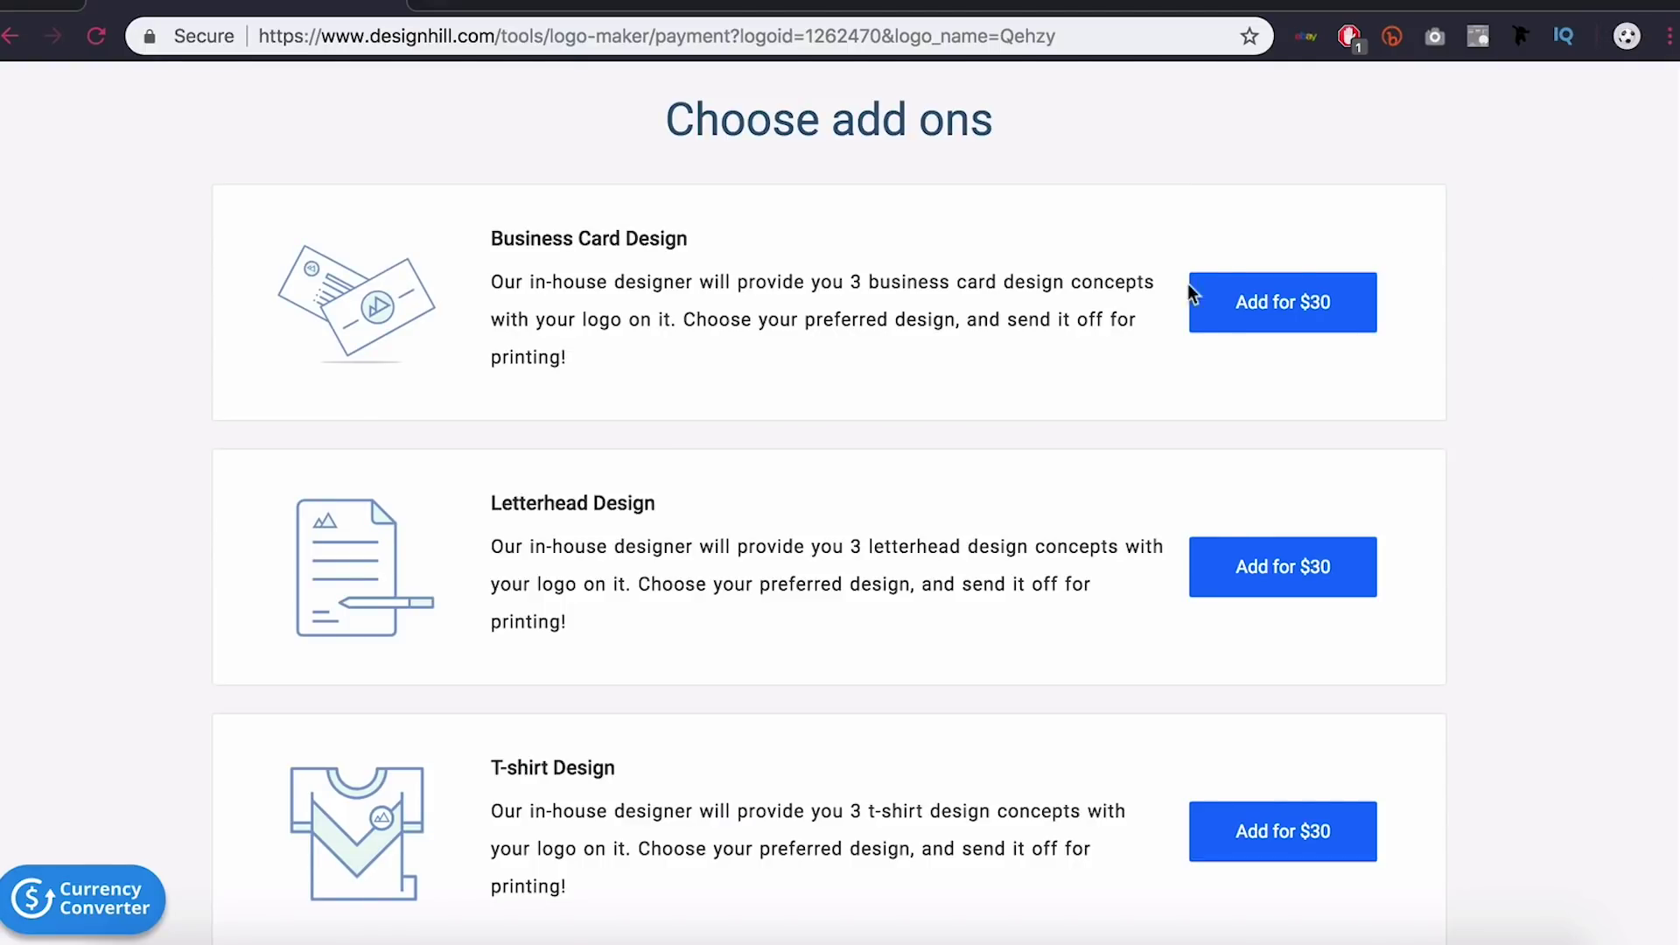
# View the Business Card, Letterhead and T-shirt Design add-on cards at $30 each
pyautogui.scroll(-3, 1525, 408)
pyautogui.scroll(2, 1525, 408)
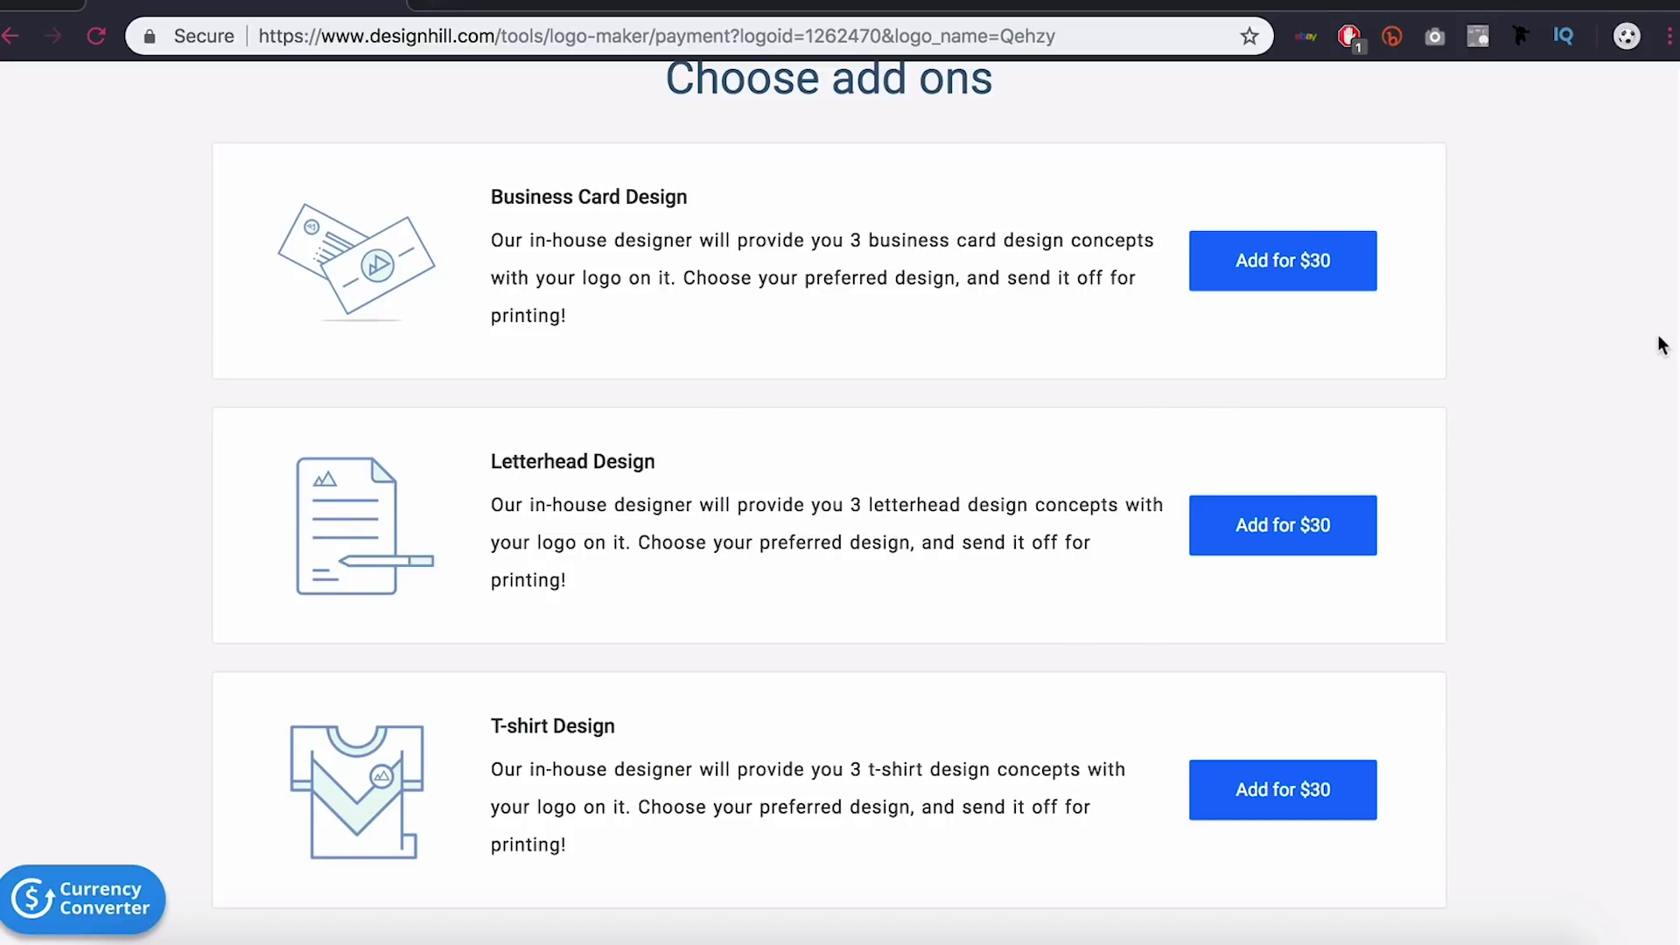
pyautogui.scroll(-1, 1563, 358)
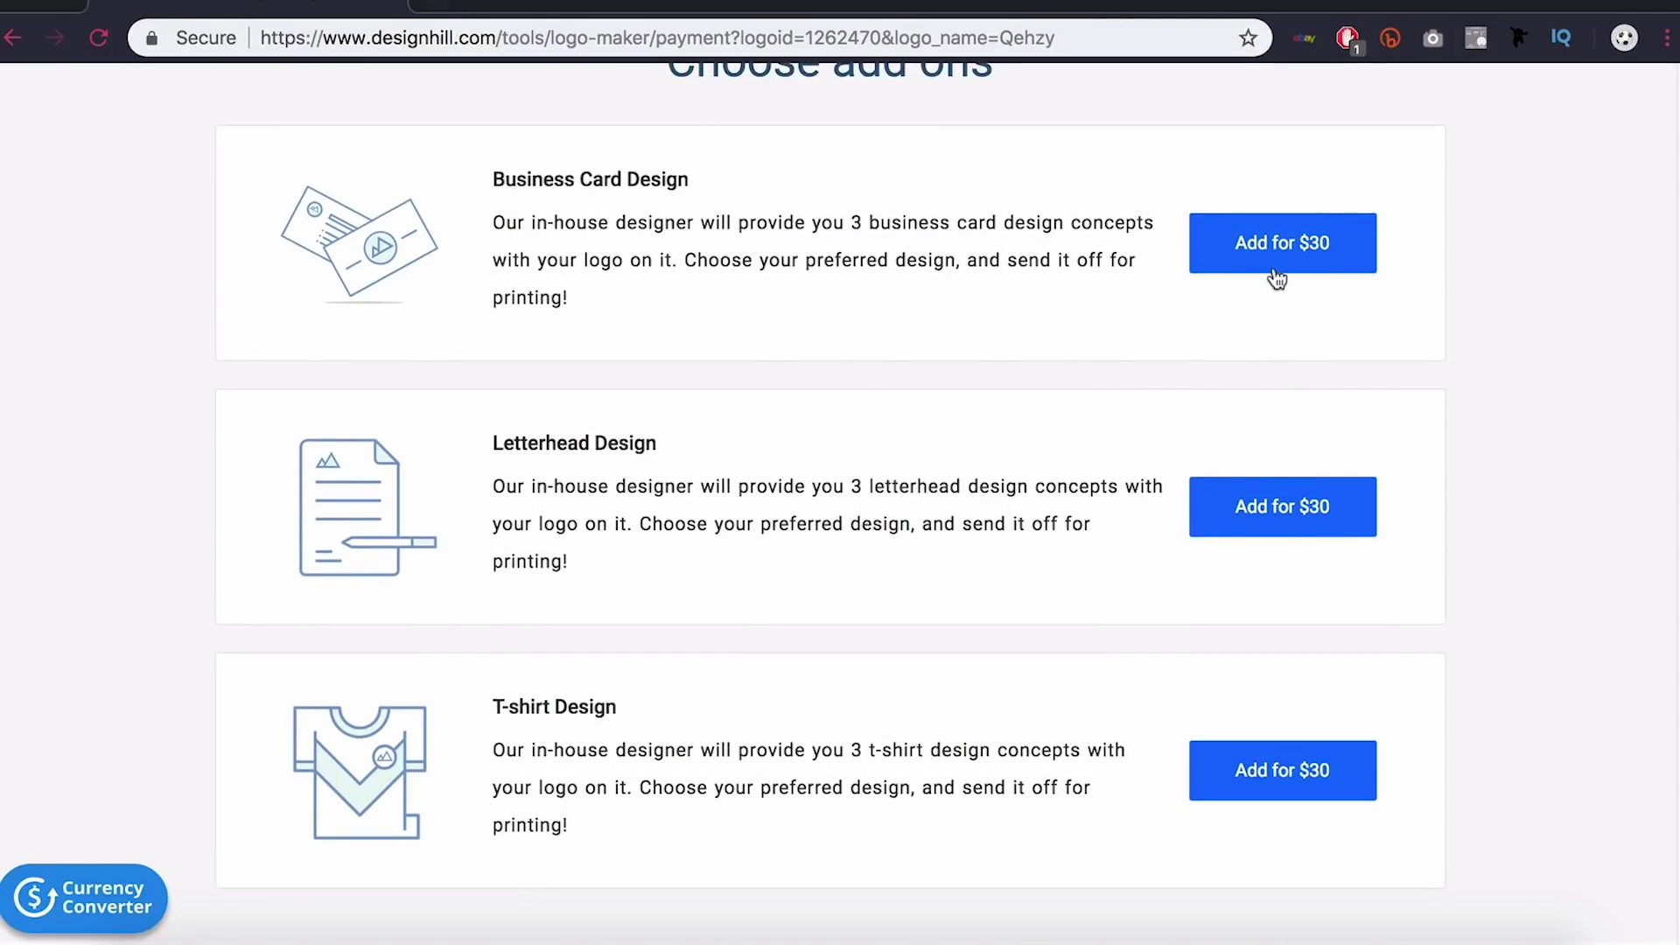
pyautogui.click(1238, 244)
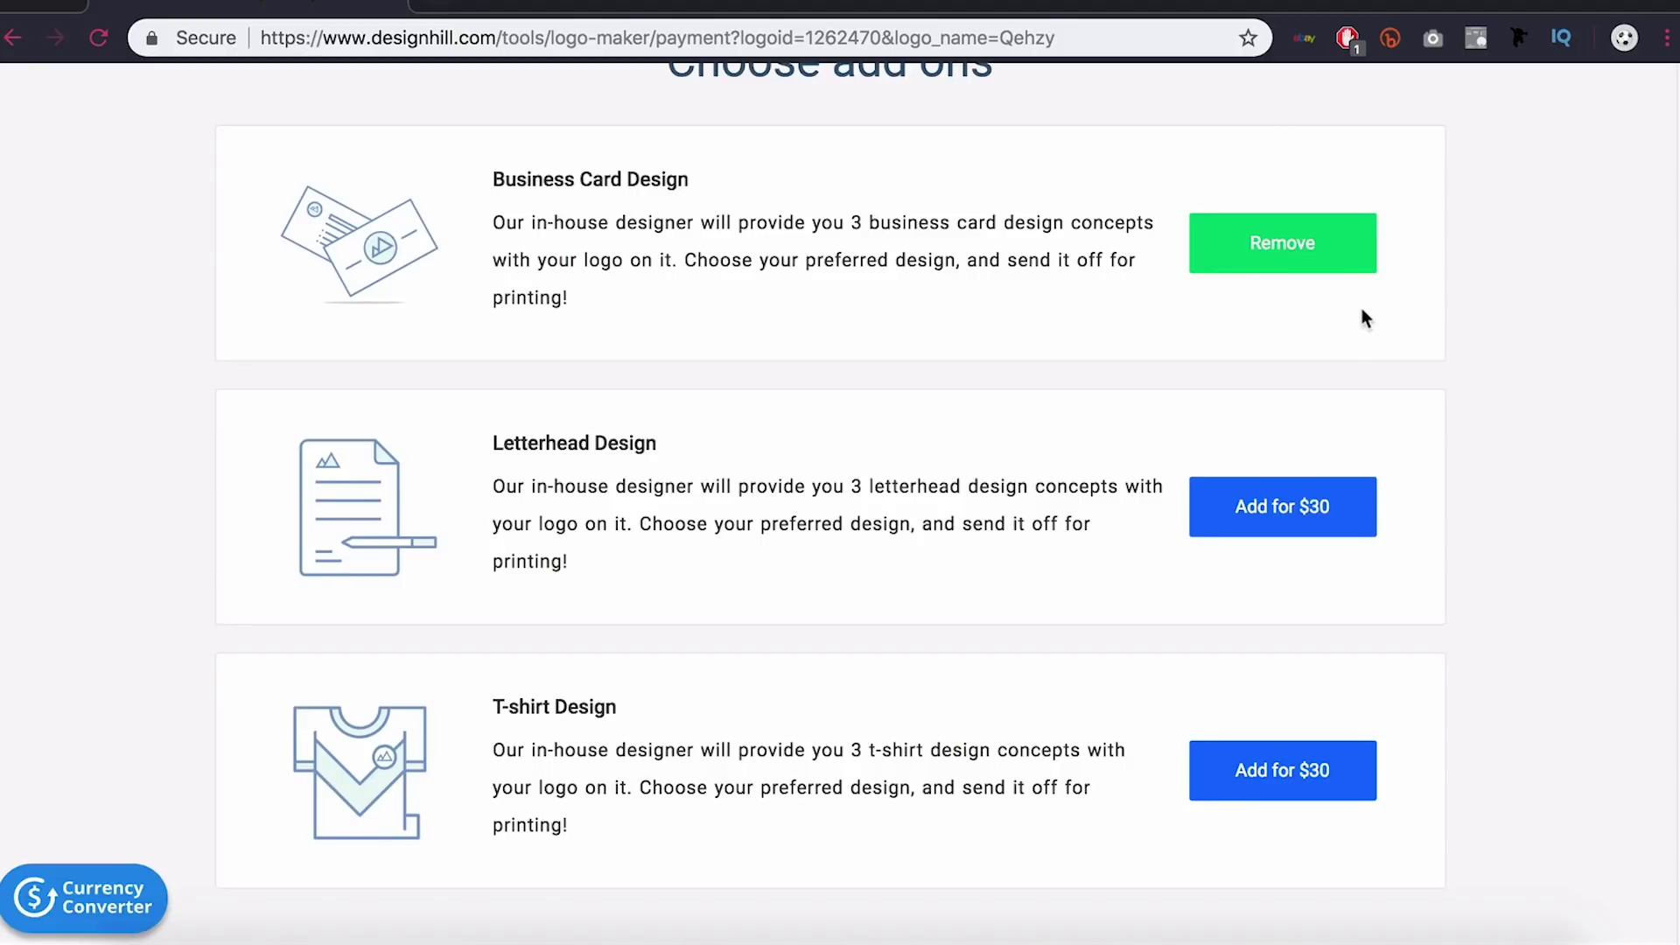
pyautogui.click(1268, 248)
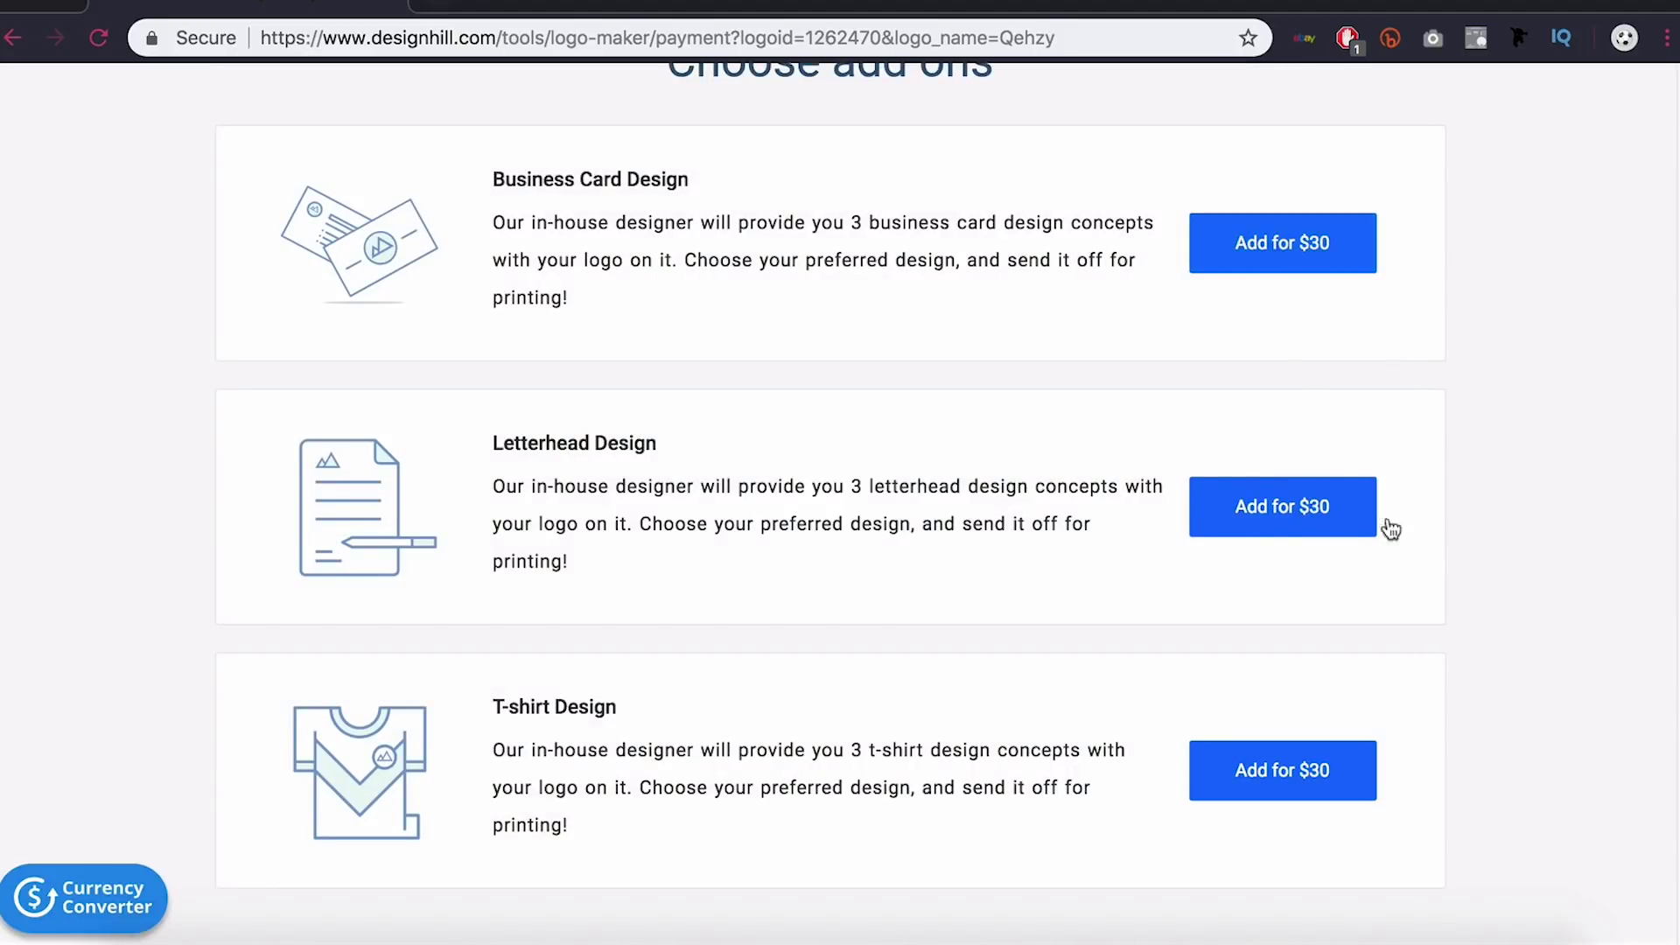